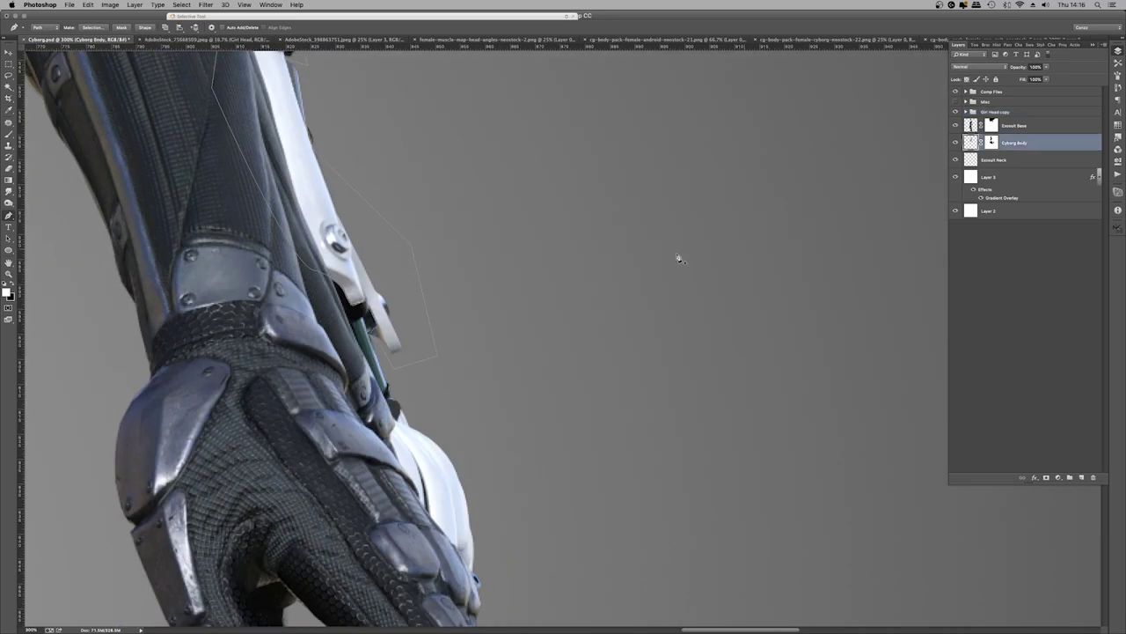
Create a new layer named Panel Mask and fill the drawn path on it with white at 100% opacity
text(Pen)
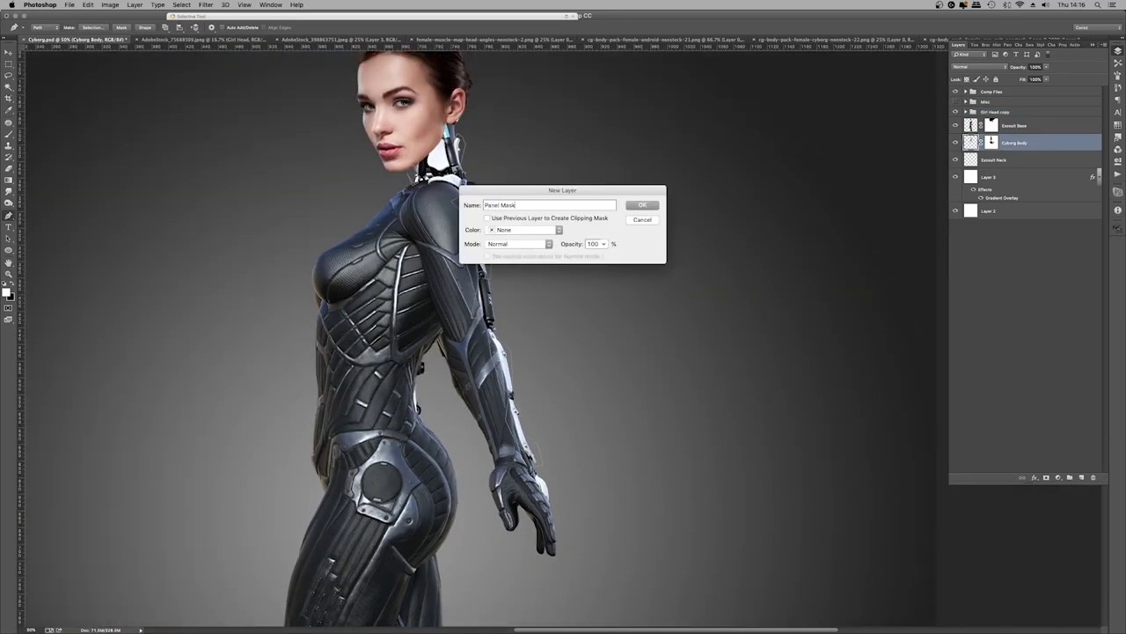
key(Return)
right_click(519, 167)
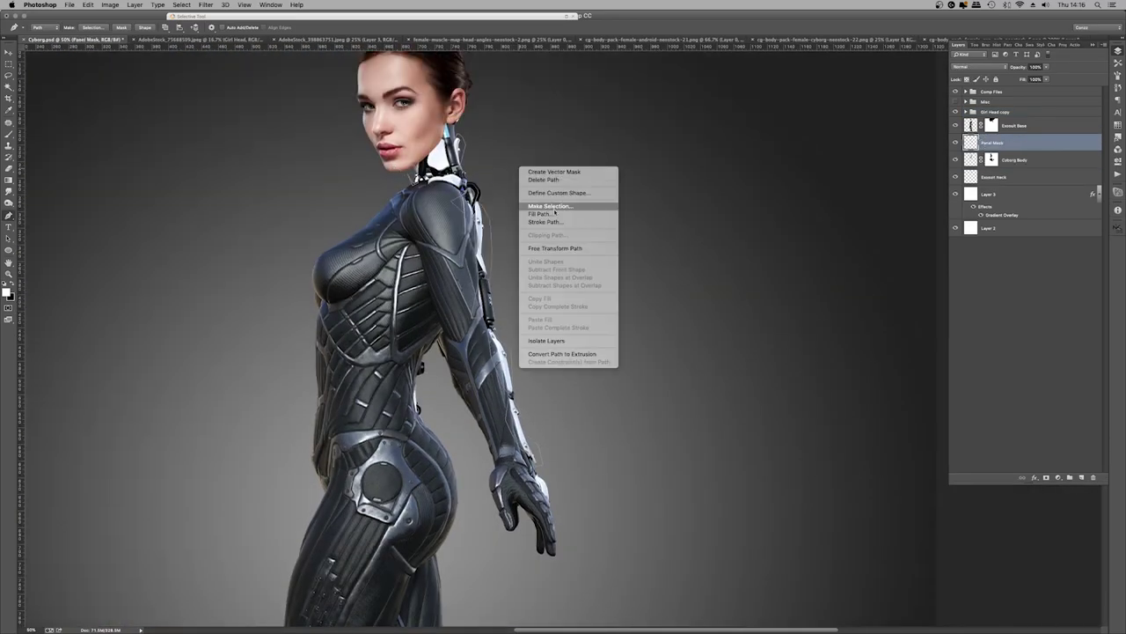
click(555, 215)
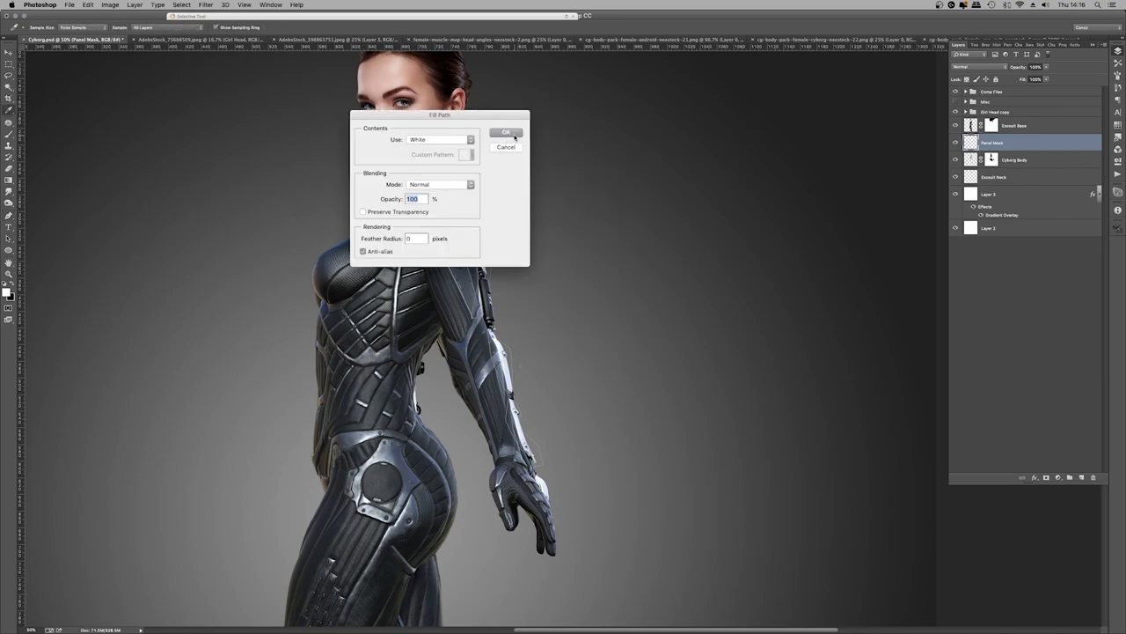
key(Return)
Delete the path and clear the white fill on Panel Mask outside the Cyborg Body layer's outline
right_click(563, 175)
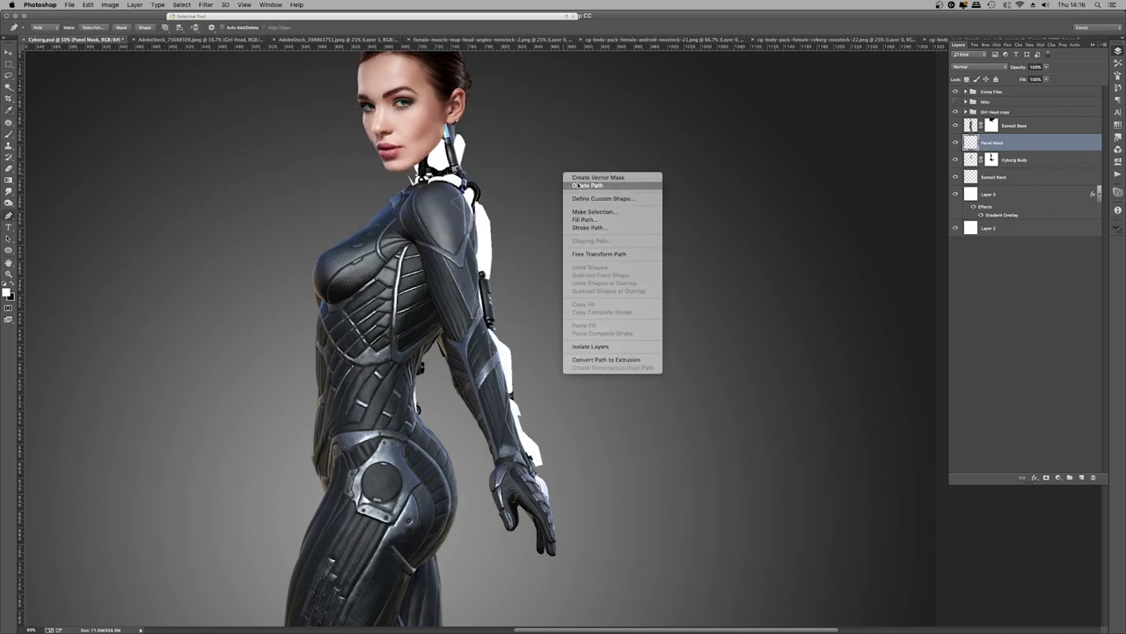
key(Escape)
key(super+Return)
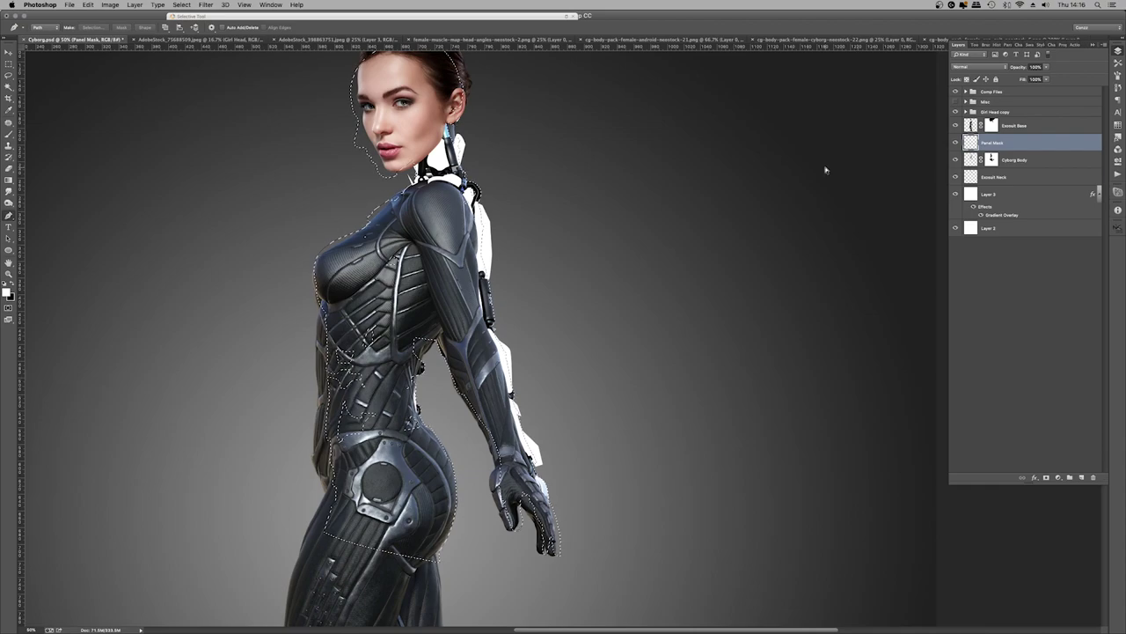
key(shift+super+i)
key(Delete)
key(super+d)
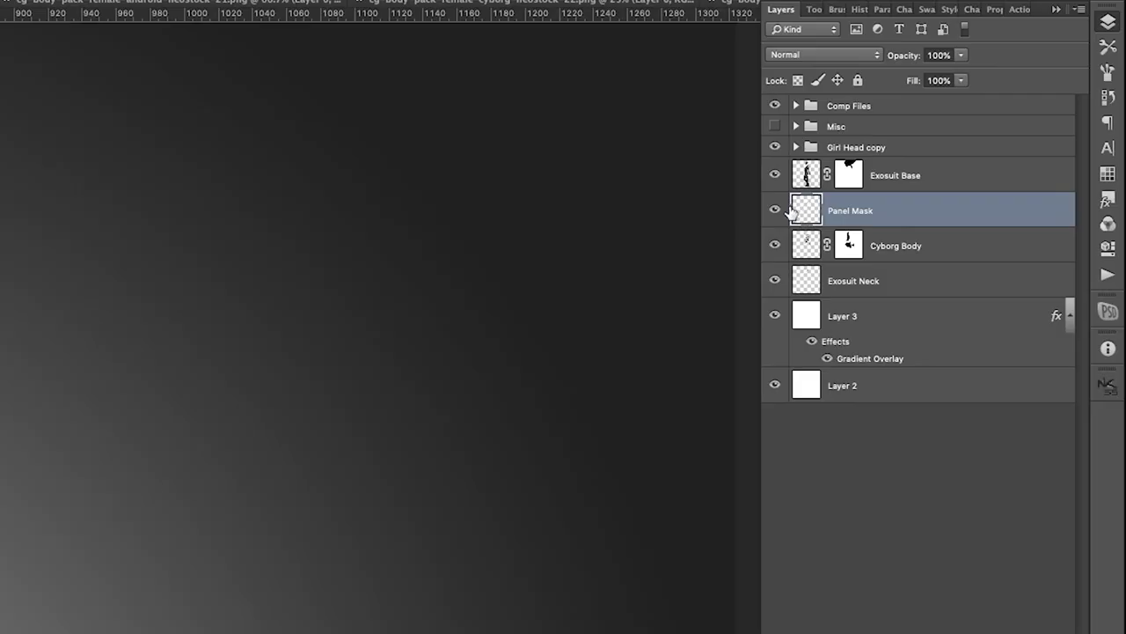
Hide Panel Mask, copy the Cyborg Body's masked white panels to a new layer, and set its blend mode to Multiply
click(956, 141)
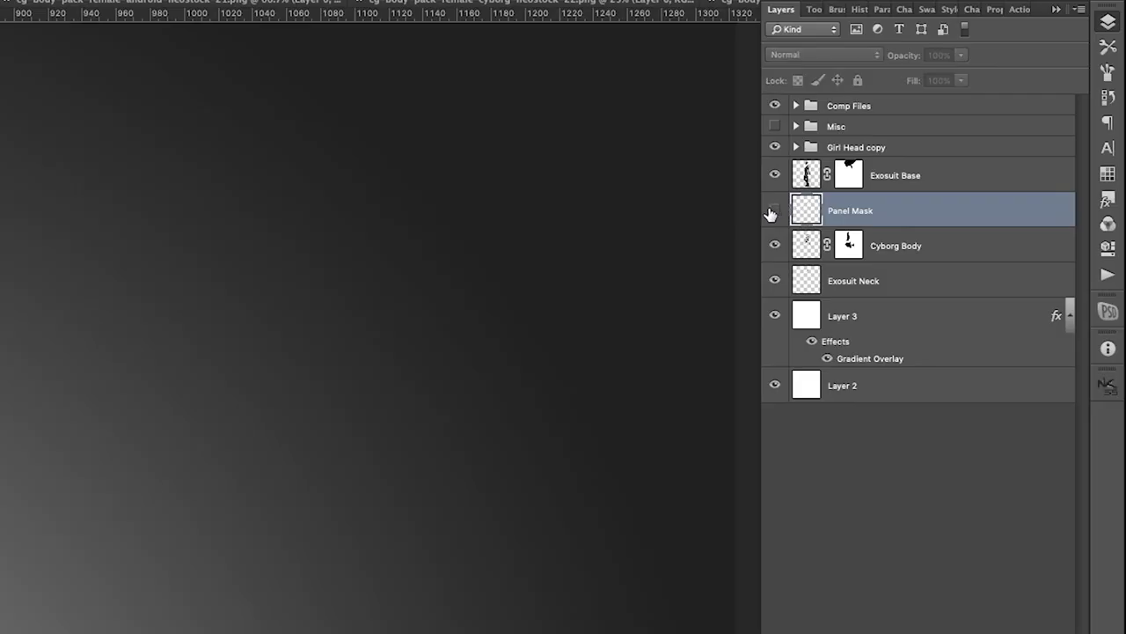
click(797, 249)
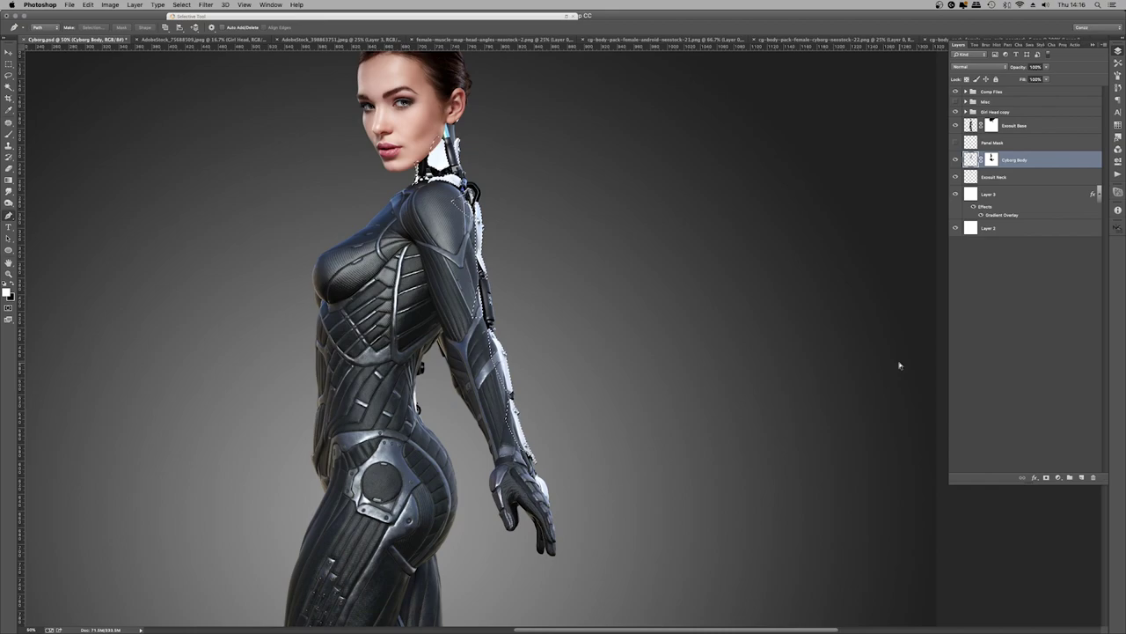
key(super+j)
click(967, 66)
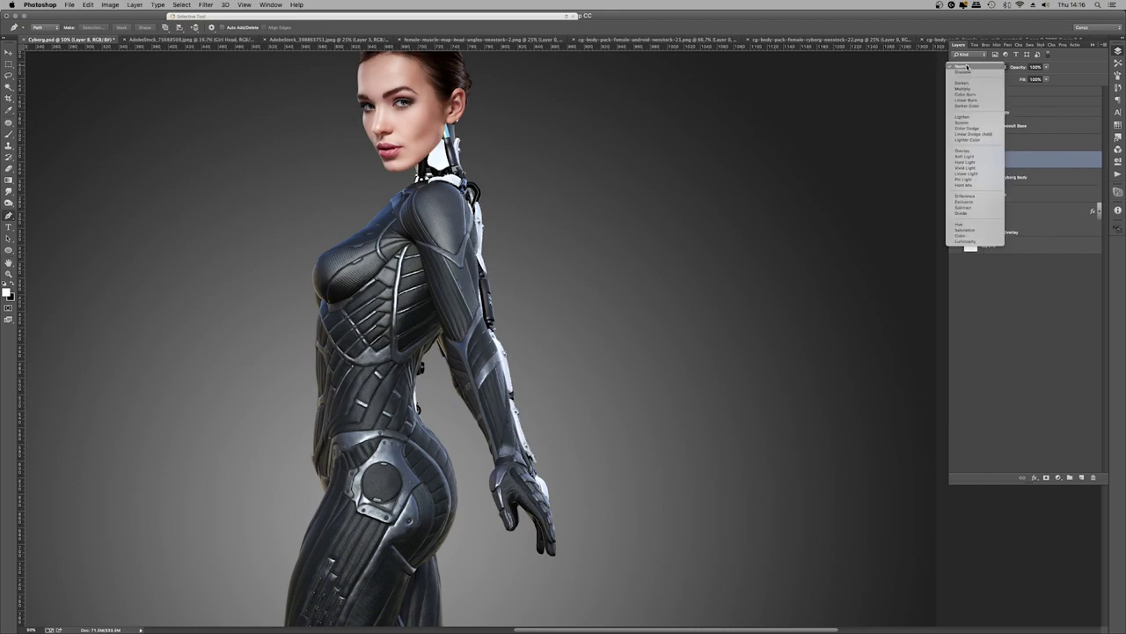
click(962, 88)
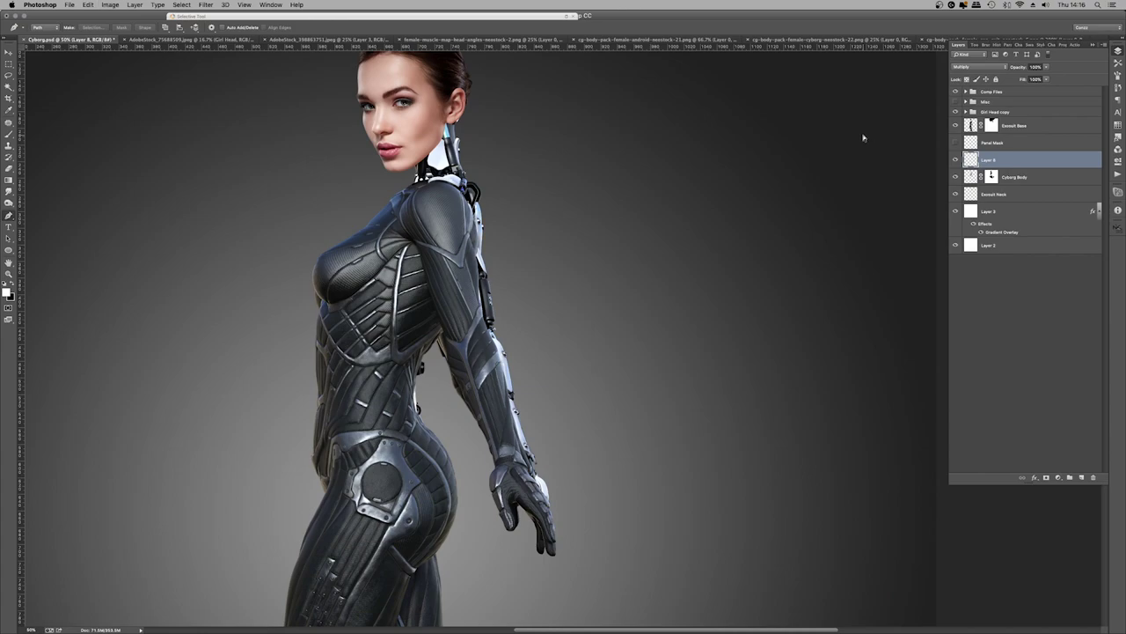
Duplicate the Multiply panel layer eleven times and merge it with all its copies into one layer
key(super+j)
key(super+j)
key(super+j)
key(super+j)
key(super+j)
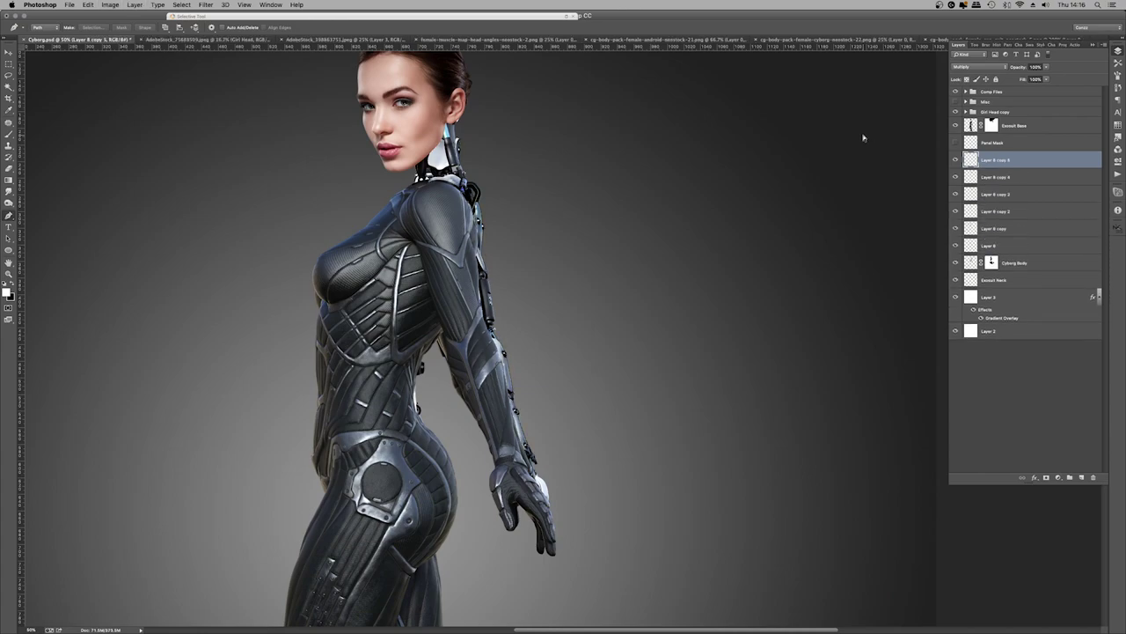
key(super+j)
key(super+j)
key(super+j)
key(super+j)
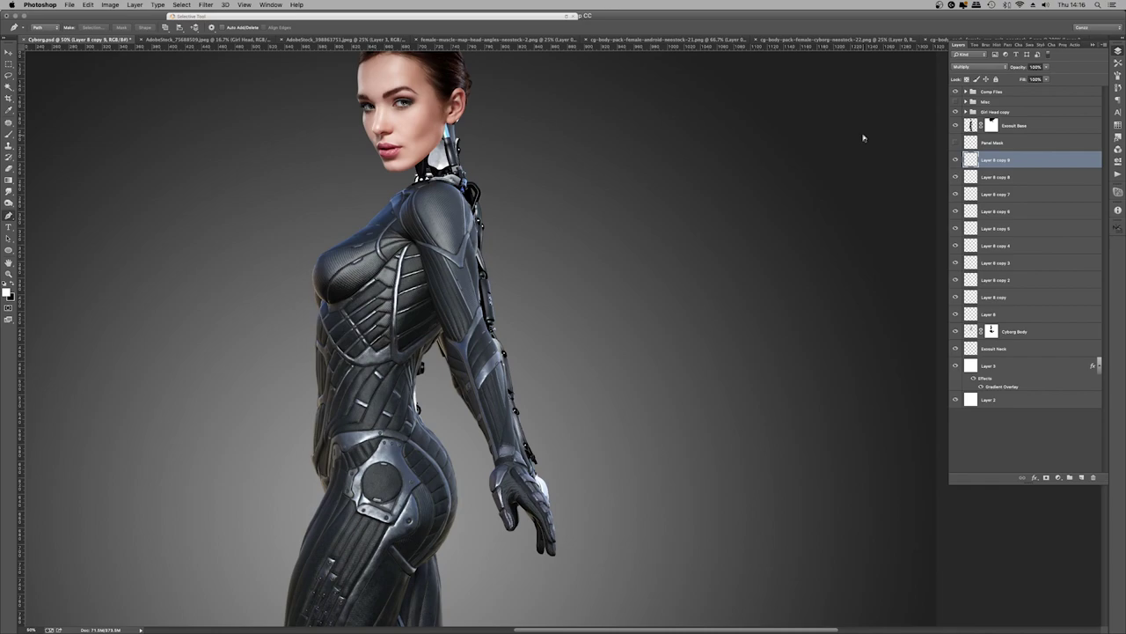
key(super+j)
key(super+j)
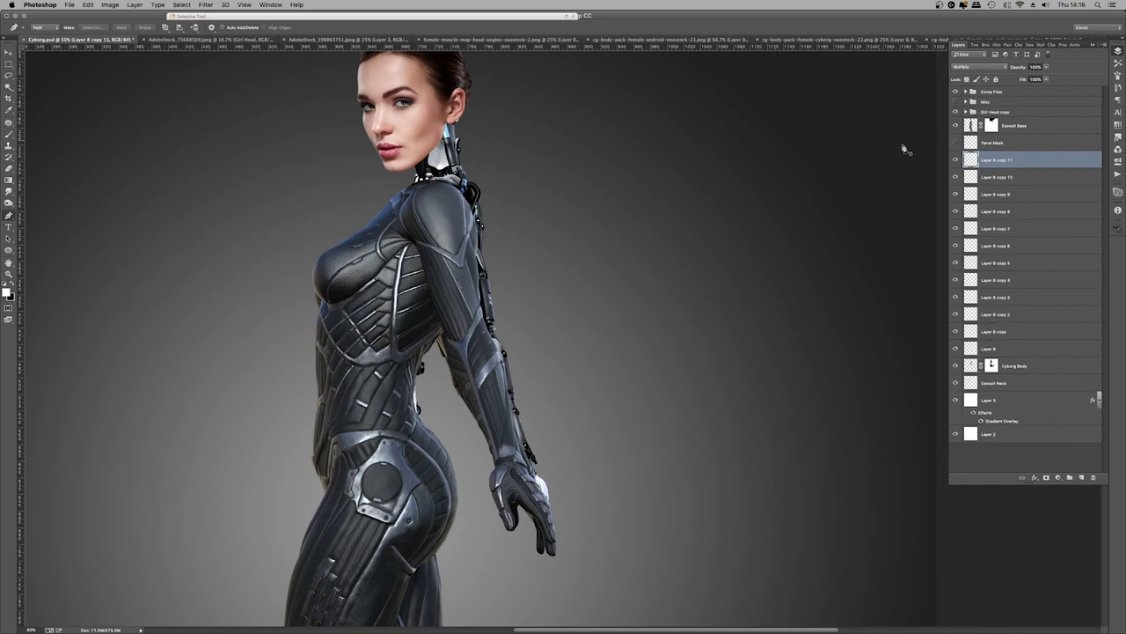
shift+click(1012, 349)
key(super+e)
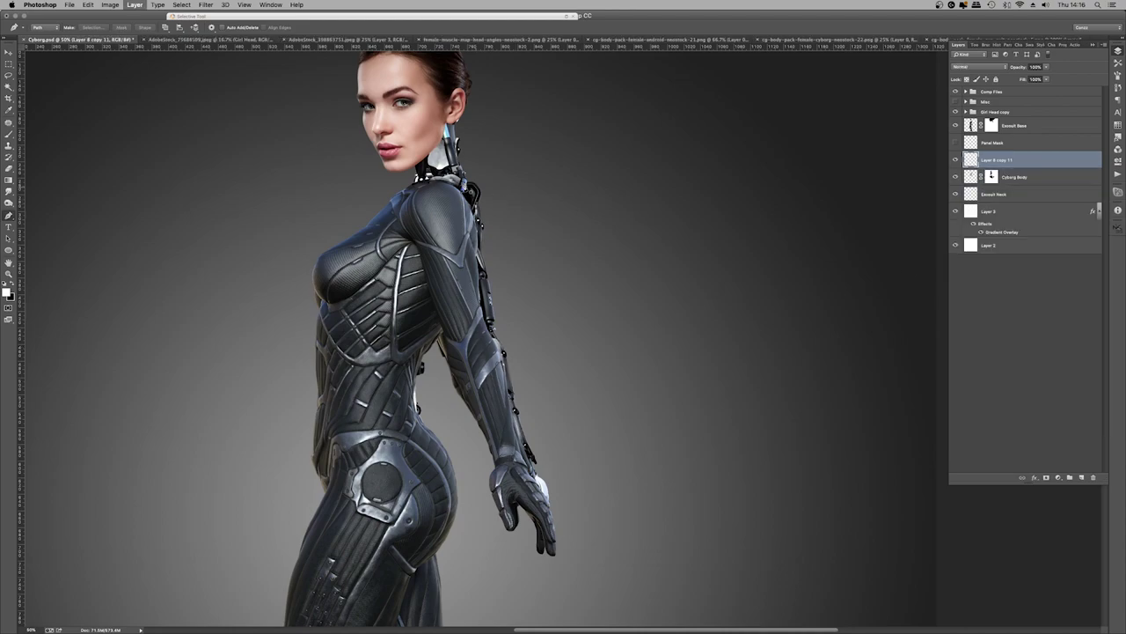
Compare the neck and shoulder panels with and without the merged darkening layer, and leave that layer hidden
click(9, 273)
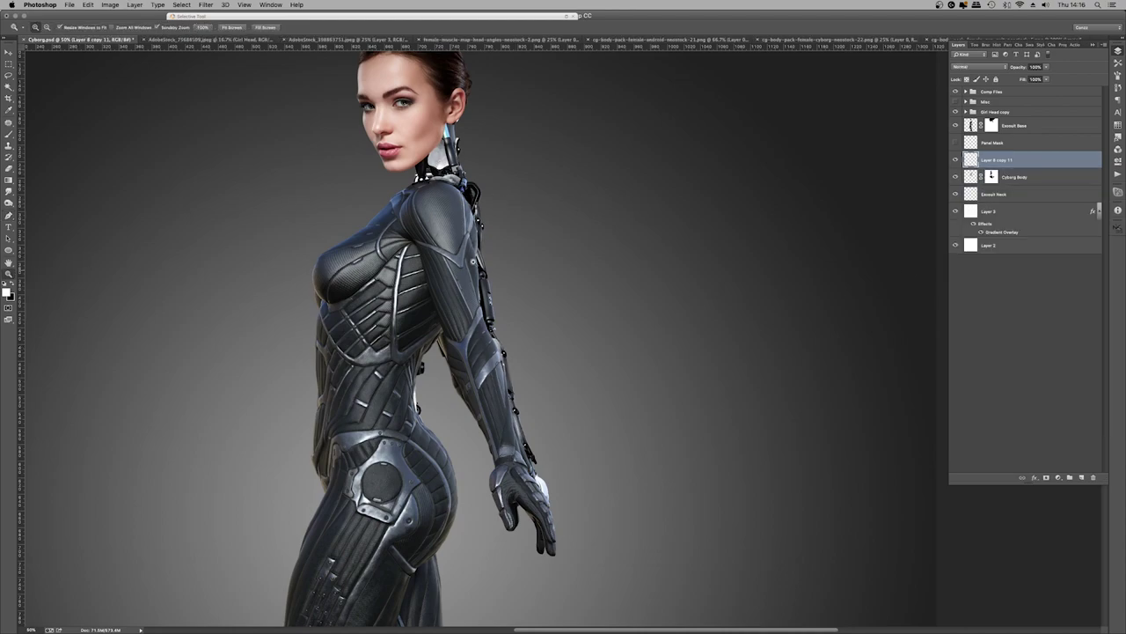
drag(465, 181, 467, 182)
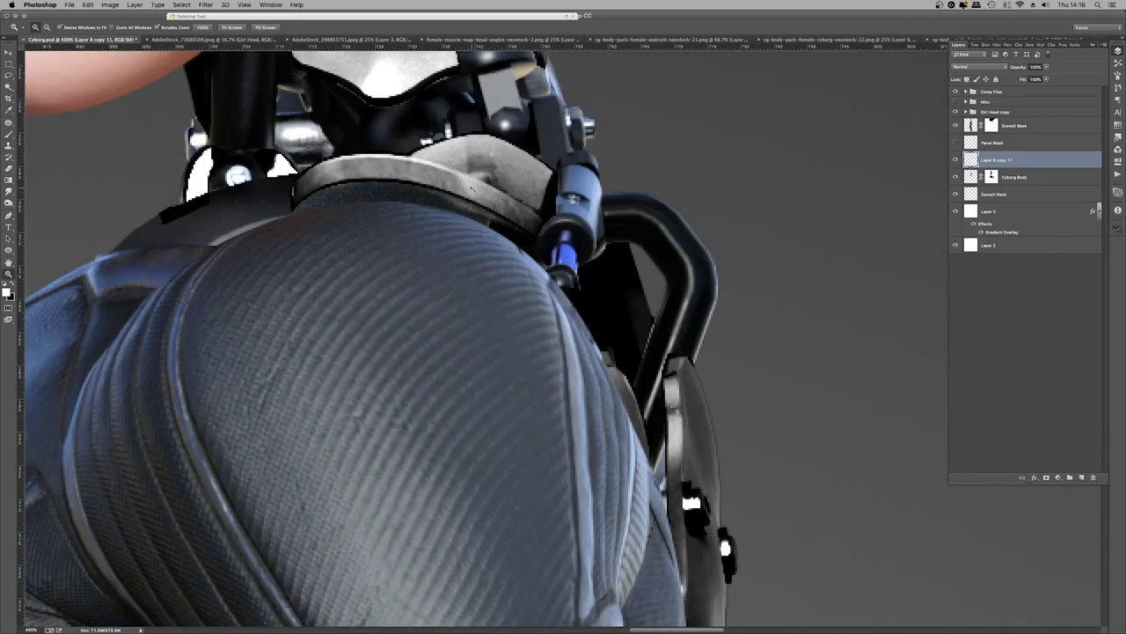
scroll(472, 188, up, 5)
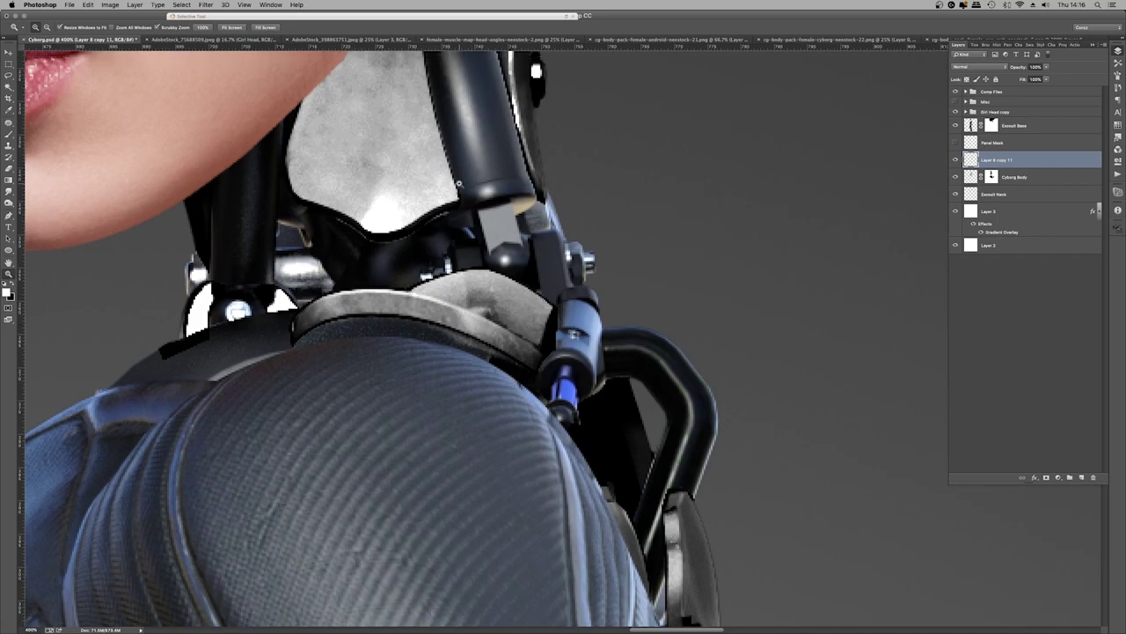
click(955, 160)
click(956, 162)
click(956, 162)
Add a Levels adjustment masked to the panels above Cyborg Body, with midtones 0.18 and white output level 198
super+click(971, 159)
click(1012, 176)
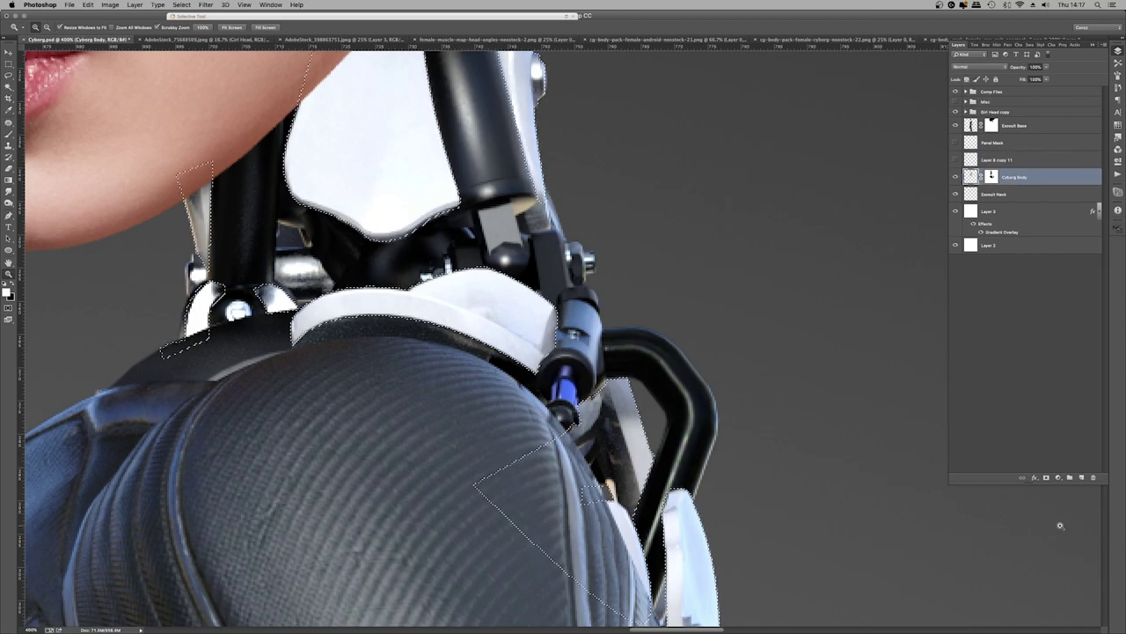
click(1057, 478)
click(1069, 510)
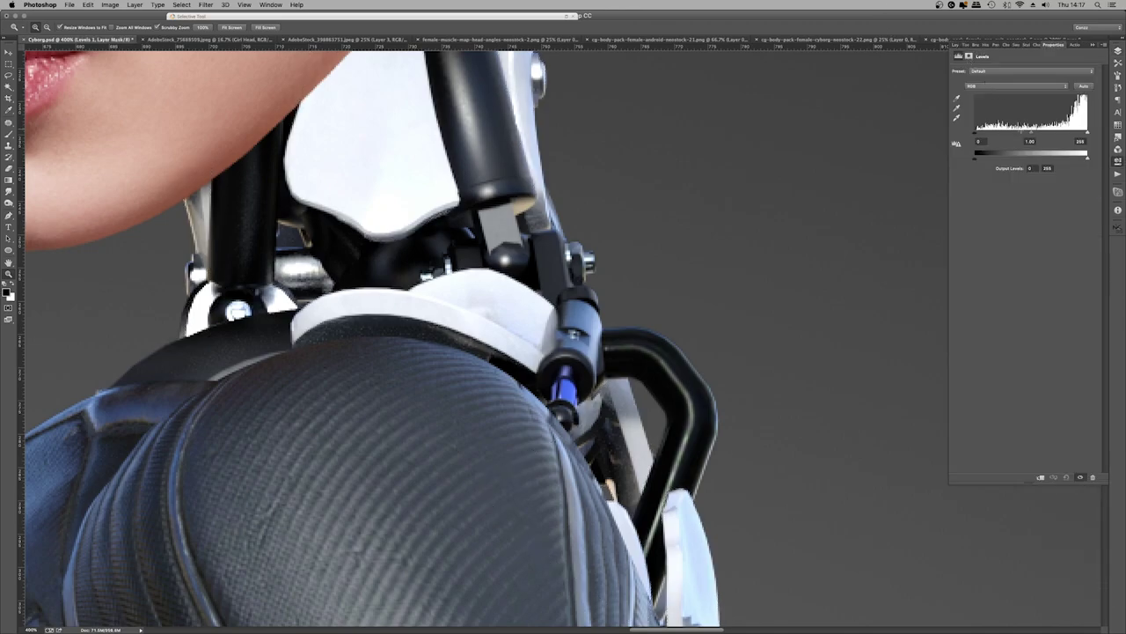
mouse_move(1037, 135)
mouse_down()
mouse_move(1060, 132)
mouse_move(1045, 135)
mouse_up()
drag(976, 161, 998, 164)
drag(1087, 161, 1073, 136)
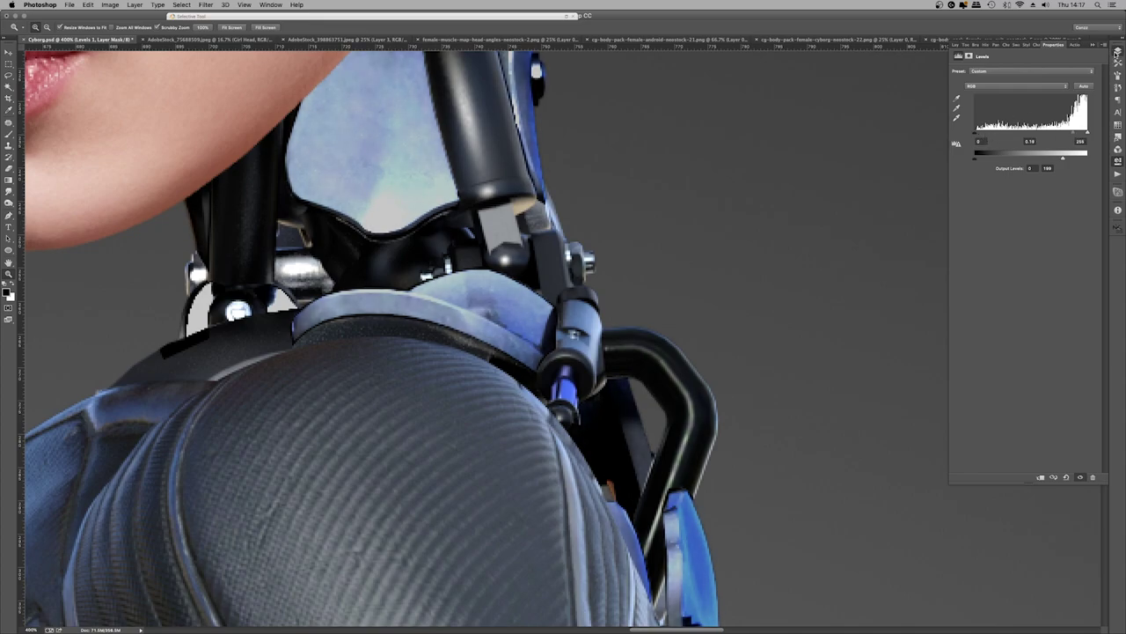
Reload the panel selection and add a Gradient Map adjustment masked to it, using the black-to-white gradient
click(1118, 56)
right_click(355, 210)
click(378, 234)
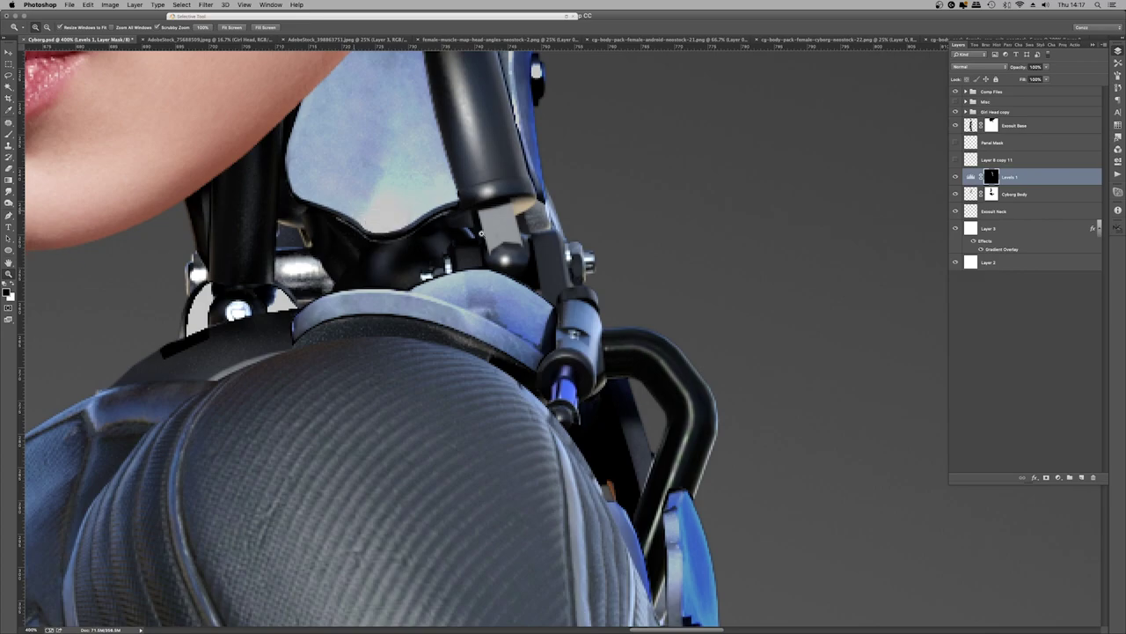
click(651, 223)
click(651, 222)
scroll(563, 335, up, 2)
drag(574, 183, 767, 191)
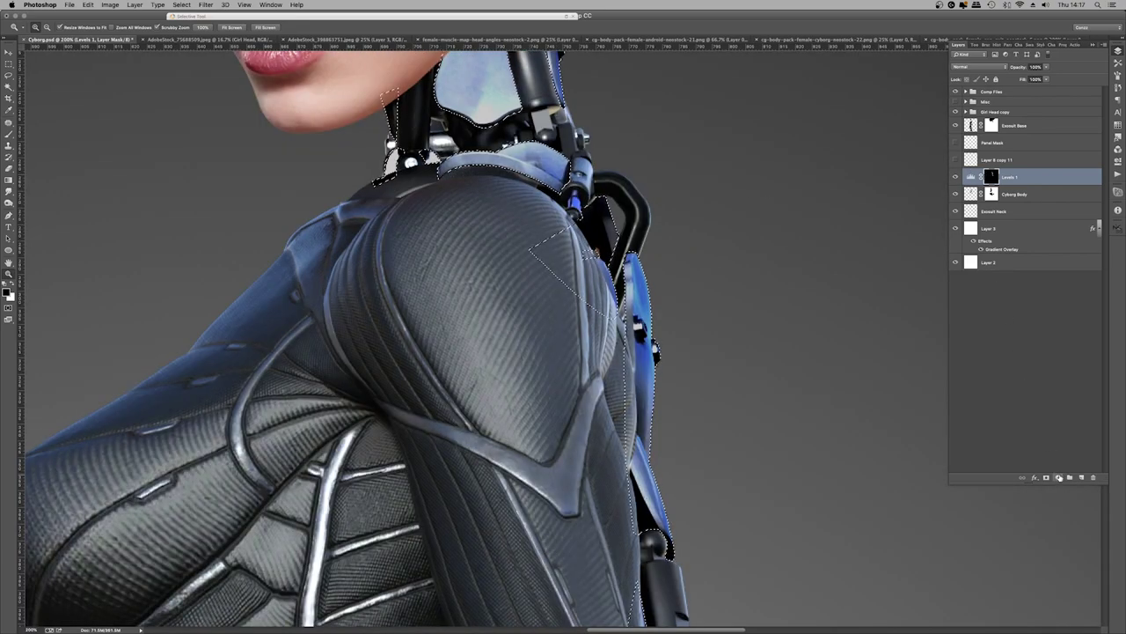
click(1058, 477)
click(1075, 597)
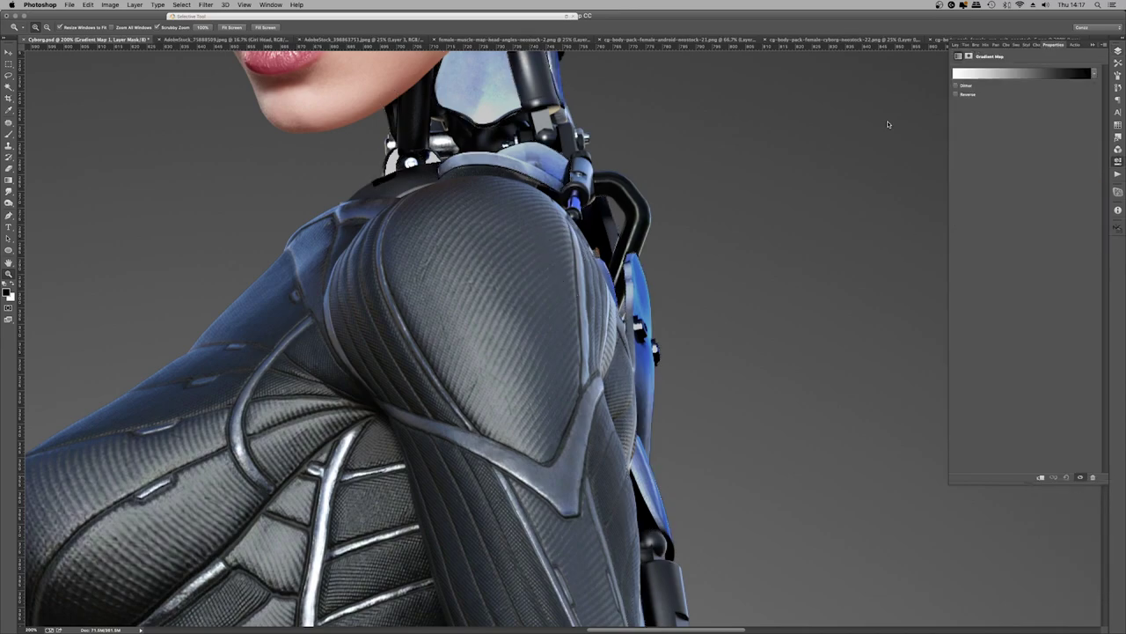
click(1096, 72)
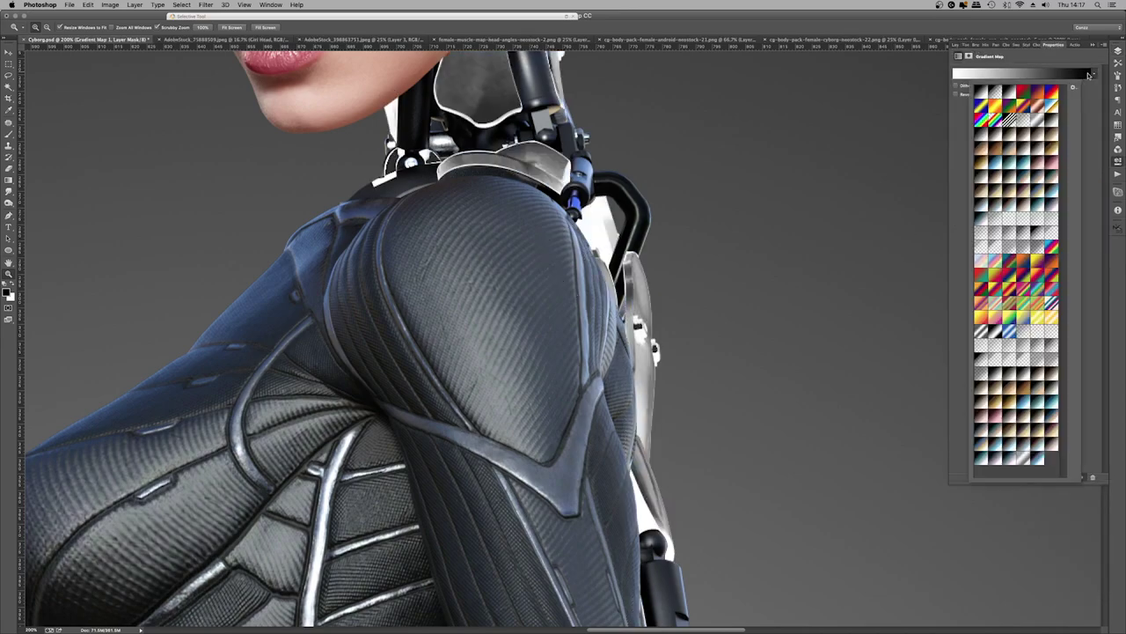
click(1014, 95)
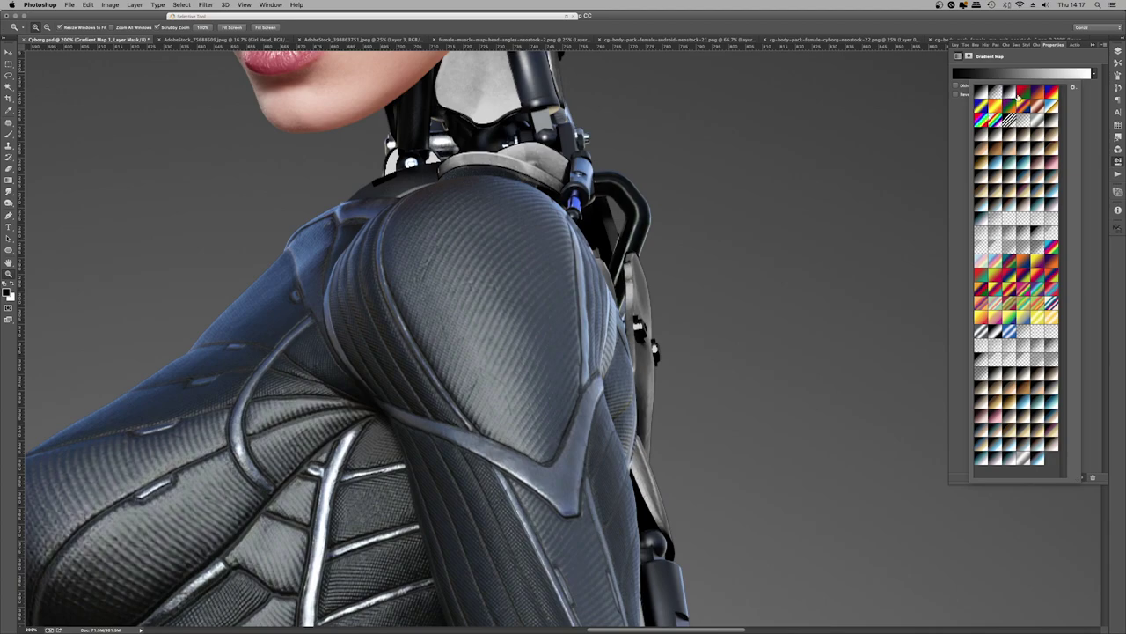
Lower the Gradient Map adjustment's opacity to 70% to bring back some of the panels' blue tint
click(1120, 60)
right_click(544, 148)
click(553, 189)
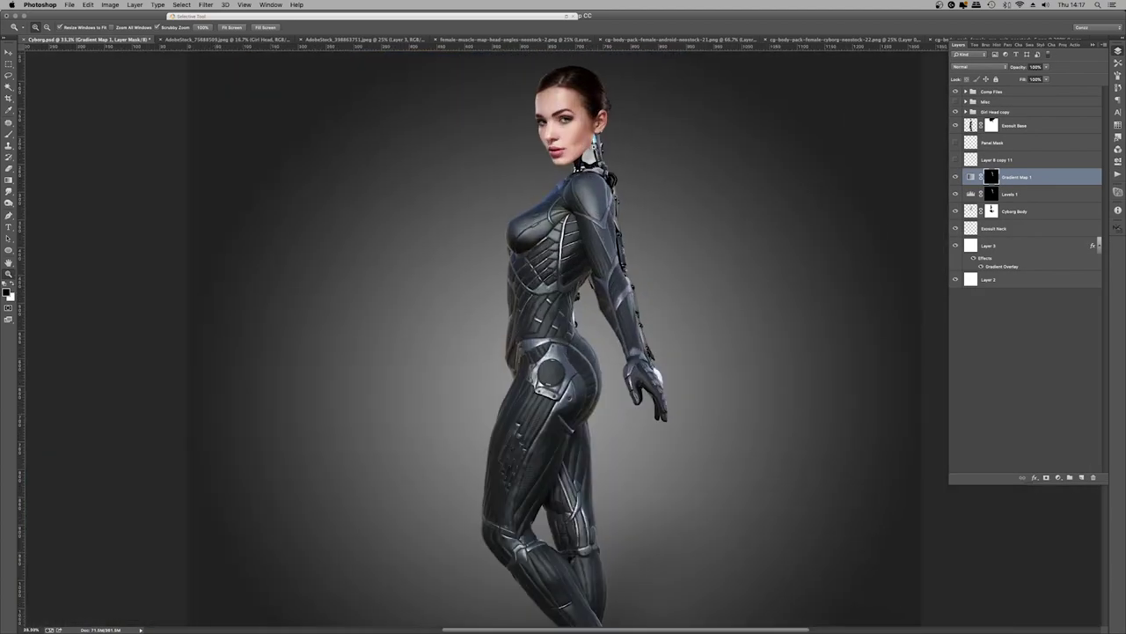
drag(602, 132, 867, 127)
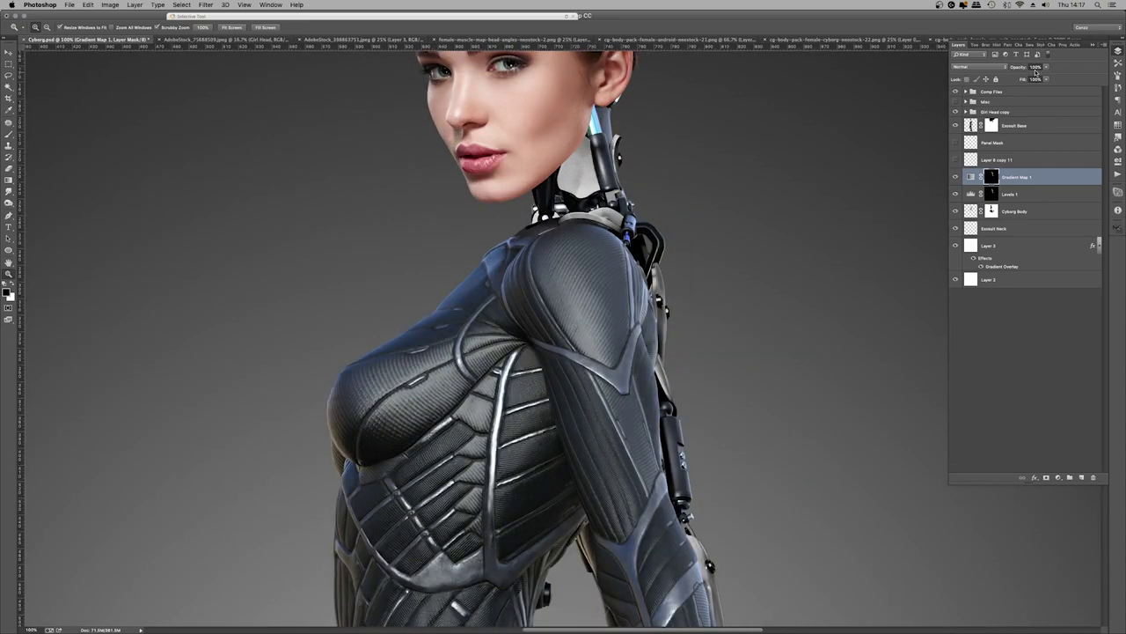
drag(1048, 68, 965, 85)
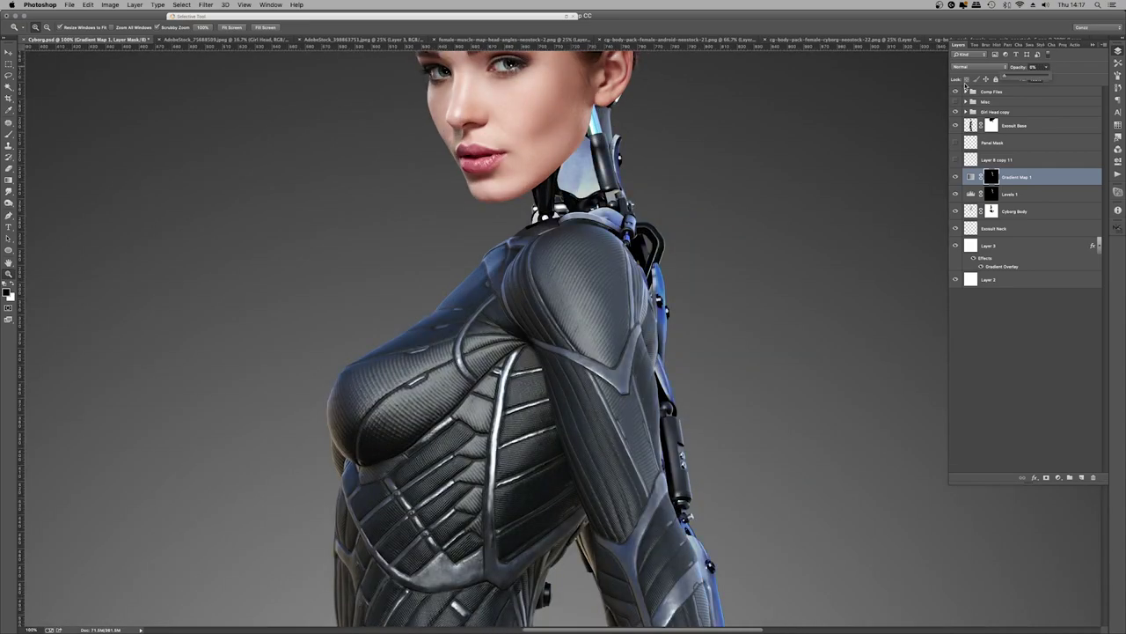
drag(1045, 79, 1047, 78)
Compare the neck and shoulder panels with the Levels adjustment hidden and shown
right_click(566, 205)
click(588, 212)
drag(584, 163, 863, 182)
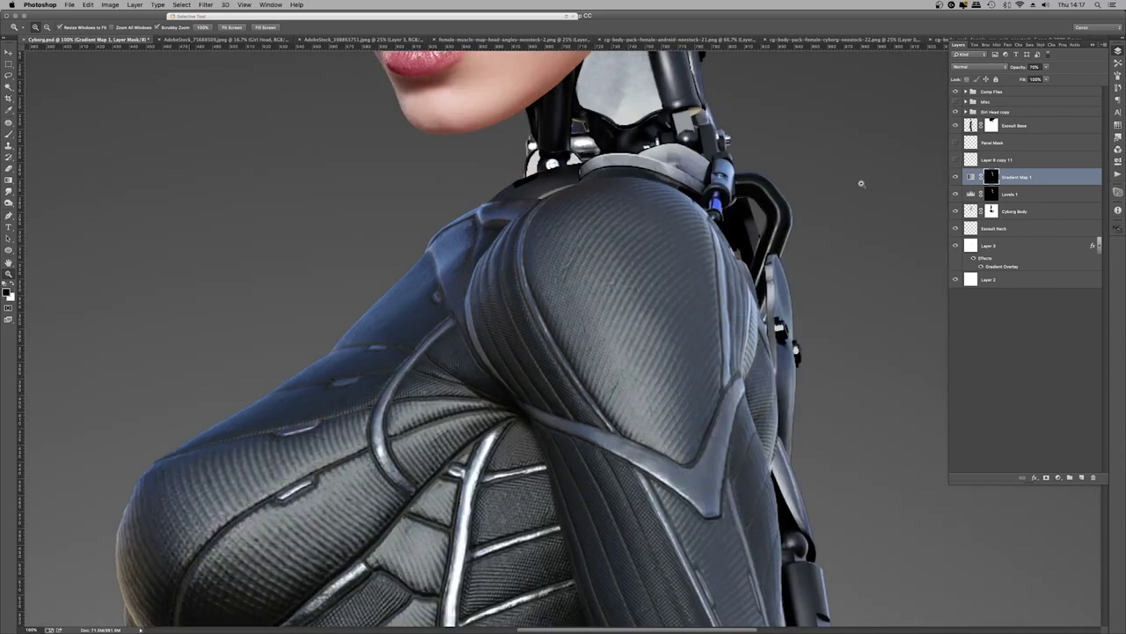
click(957, 196)
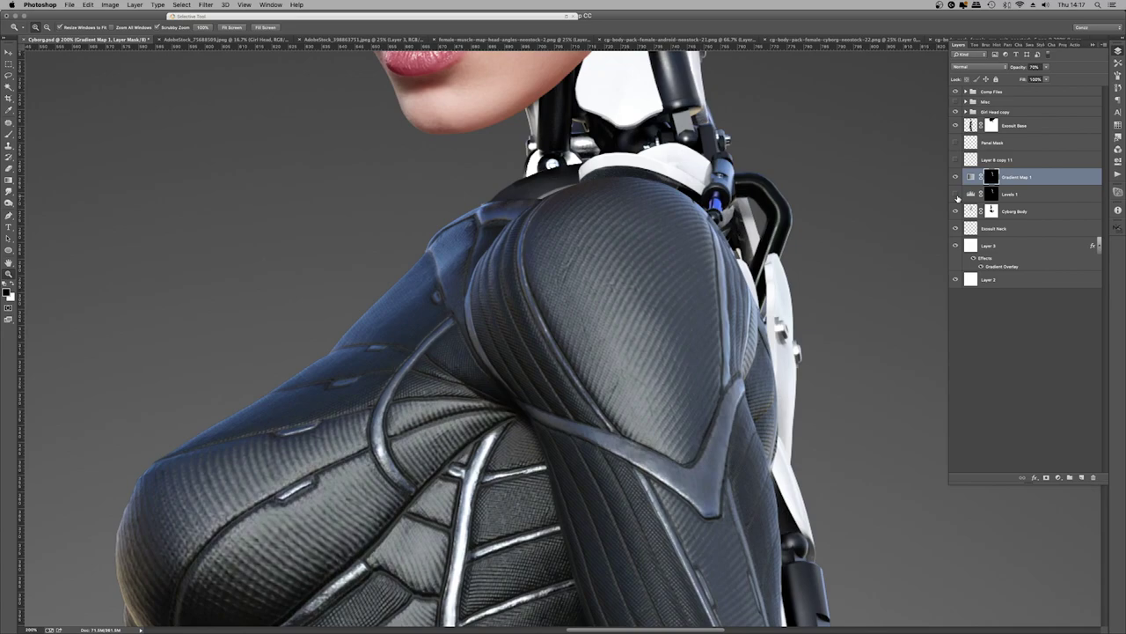
click(957, 195)
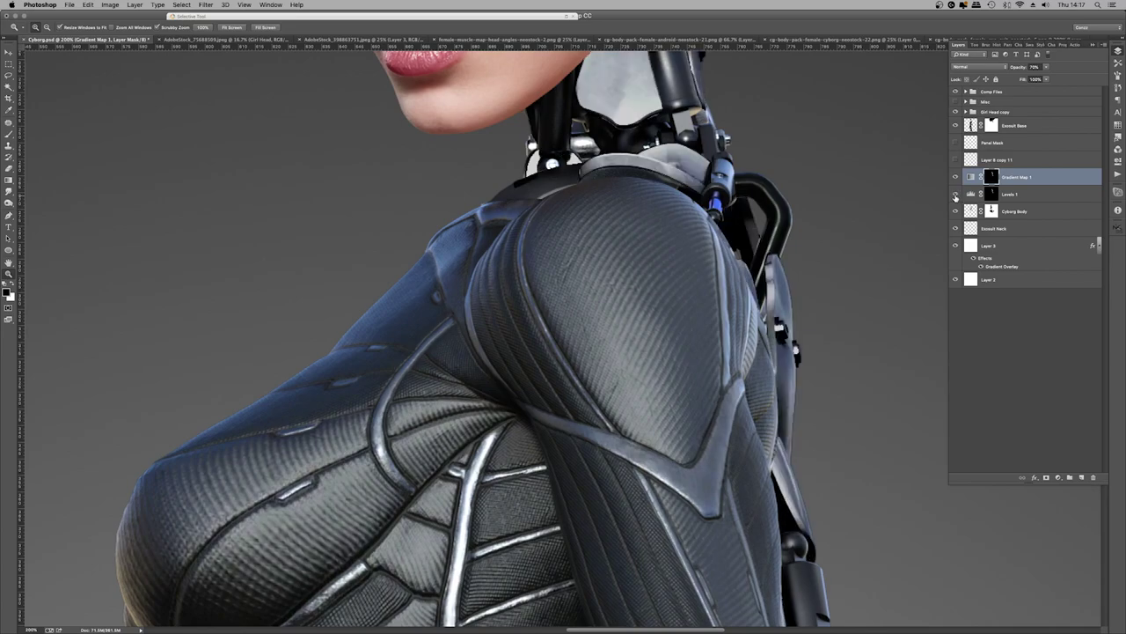
Lasso a small area beside the neck panel on the Levels adjustment's mask and clear the selection
click(986, 196)
click(7, 77)
mouse_move(567, 120)
mouse_down()
mouse_move(538, 137)
mouse_move(585, 166)
mouse_move(570, 128)
mouse_move(521, 156)
mouse_move(572, 181)
mouse_move(580, 149)
mouse_up()
click(572, 127)
key(super+minus)
key(super+minus)
key(super+minus)
key(super+minus)
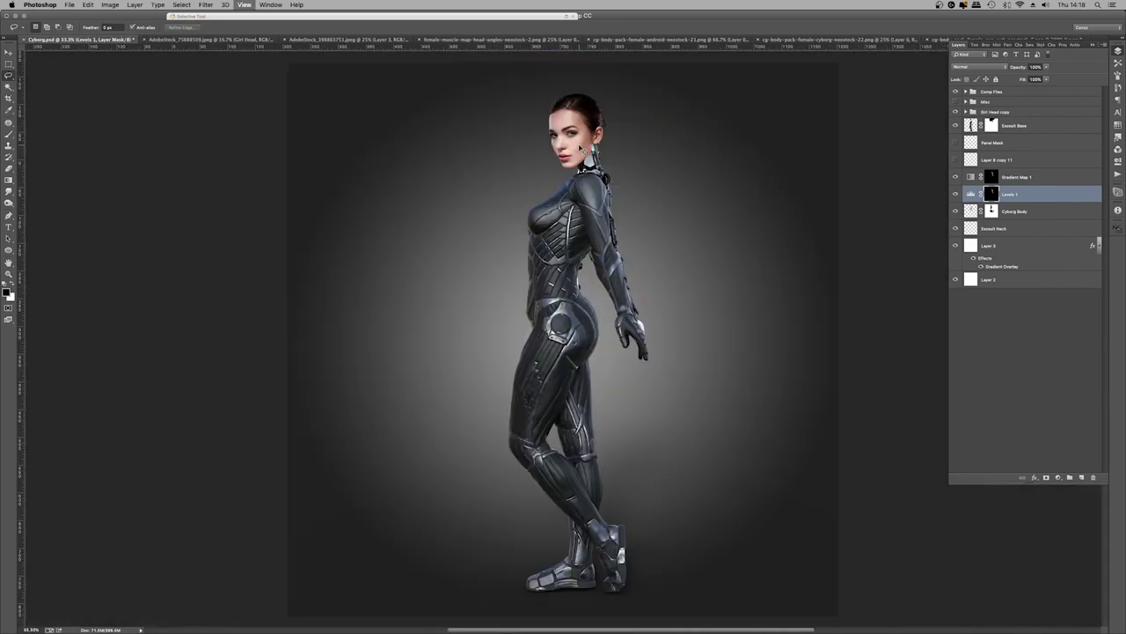
key(z)
key(super+1)
key(super+d)
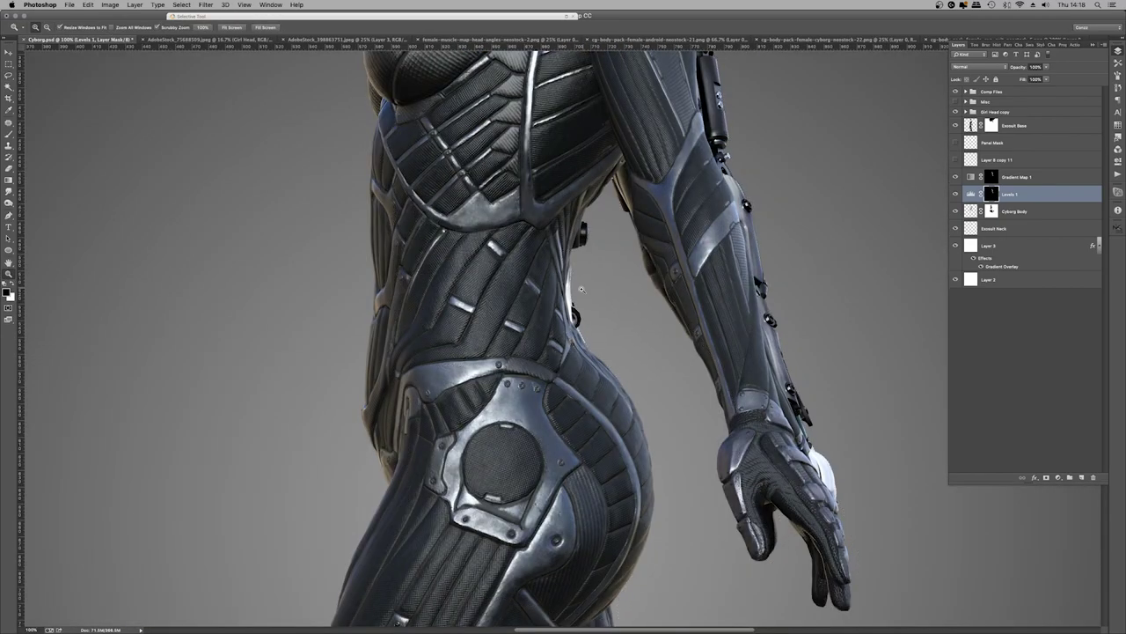
Show the Panel Mask layer and trace a Pen path around the remaining white panel at the lower back
key(super+plus)
key(super+plus)
click(992, 143)
key(p)
click(594, 453)
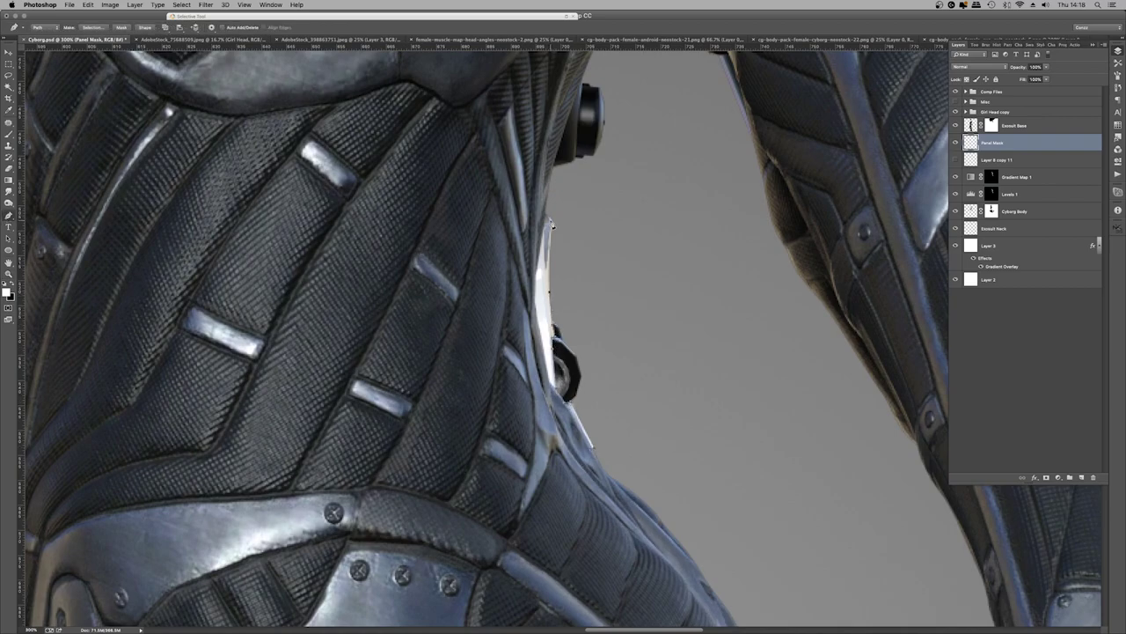
drag(516, 346, 543, 402)
Fill the traced lower-back path with white on the Panel Mask layer and convert the path to a selection
right_click(690, 192)
click(722, 243)
click(511, 138)
right_click(598, 201)
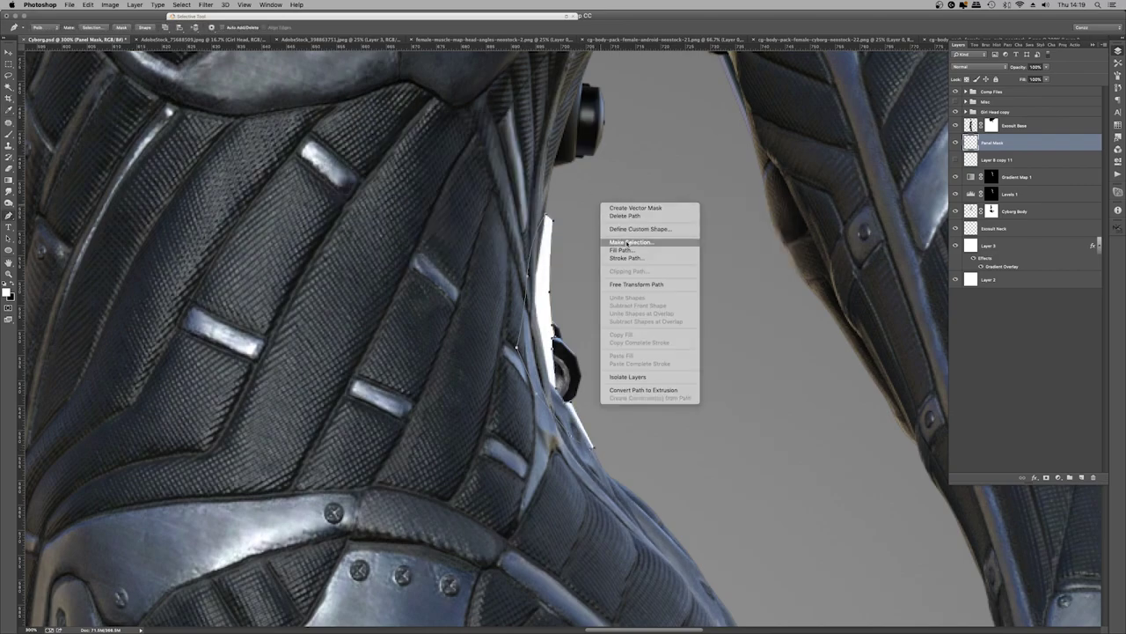
click(625, 243)
key(Return)
Hide the Panel Mask layer and add the selected lower-back panel to the Levels 1 and Gradient Map 1 masks
click(955, 142)
click(1012, 194)
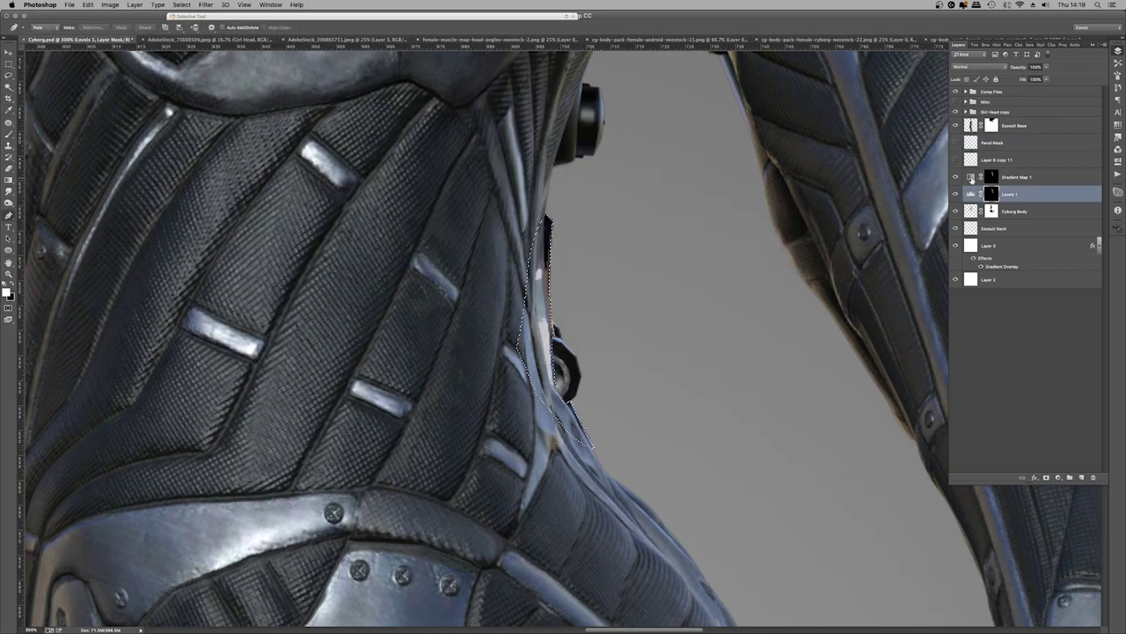
click(980, 177)
key(super+0)
key(super+minus)
key(z)
key(super+0)
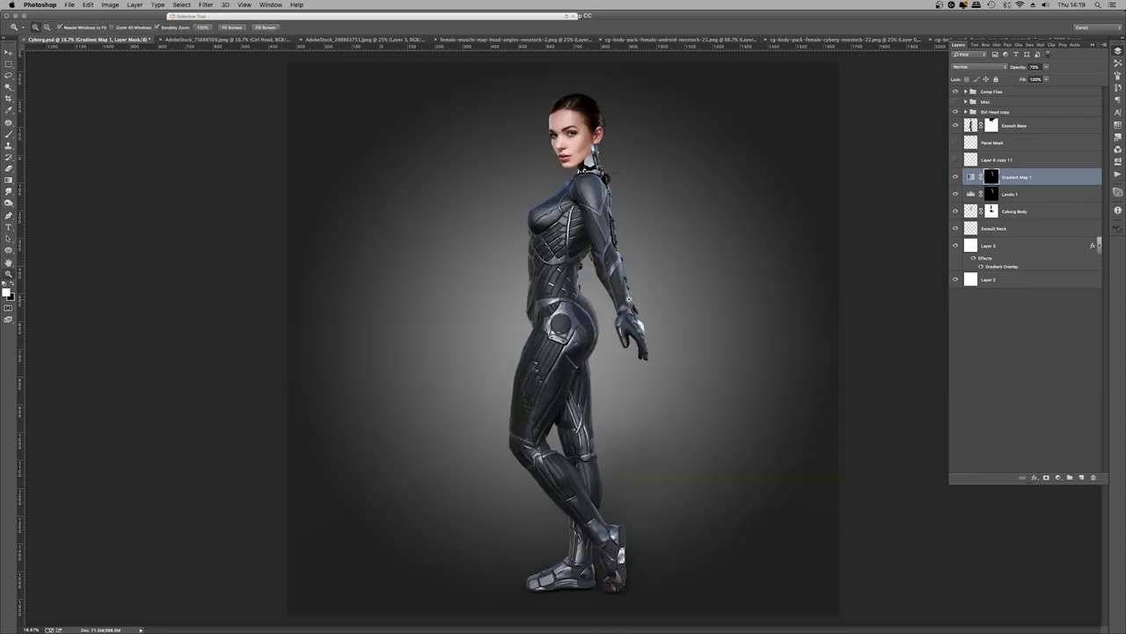
Group the Cyborg Body, Levels 1 and Gradient Map 1 layers and name the group Cyborg Body
click(657, 332)
alt+click(955, 142)
alt+click(955, 142)
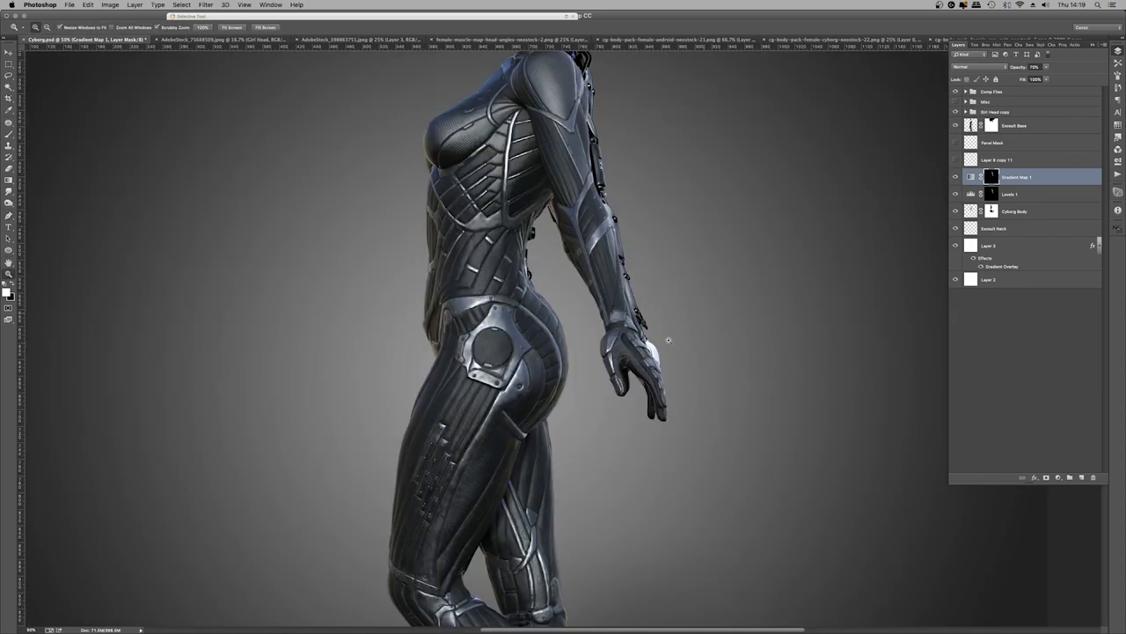
click(662, 352)
click(663, 352)
click(1012, 211)
shift+click(1021, 179)
key(super+g)
double_click(988, 173)
text(Cont)
key(Return)
Trace the white cyborg hand behind the glove and hide it with a mask on the Cyborg Body group
key(p)
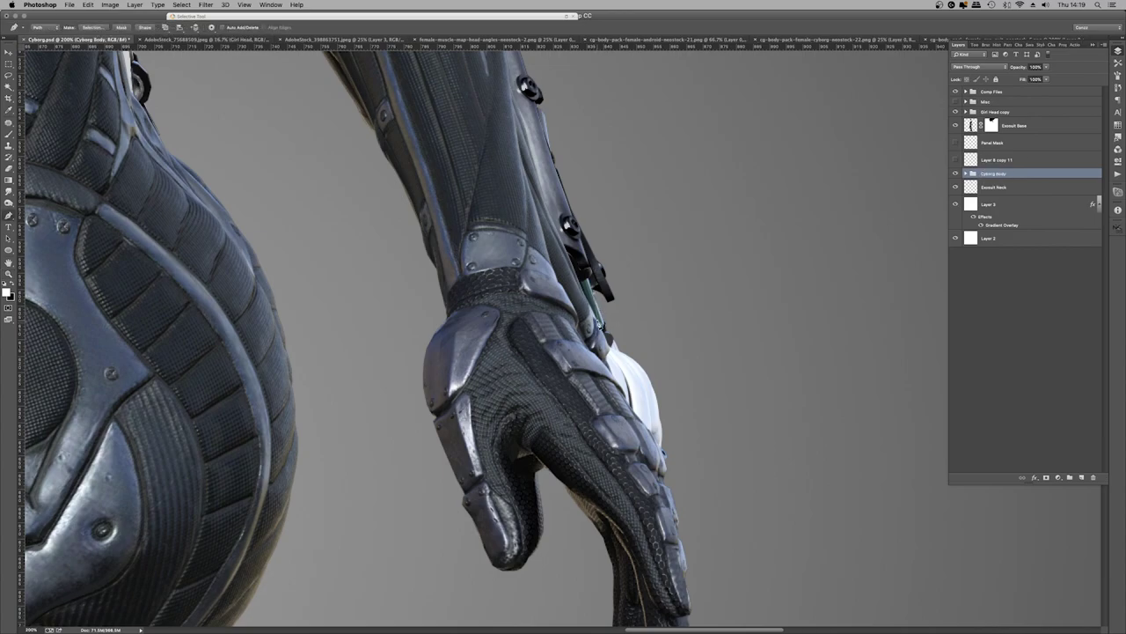
right_click(744, 272)
click(774, 370)
right_click(669, 402)
click(695, 424)
click(515, 134)
key(z)
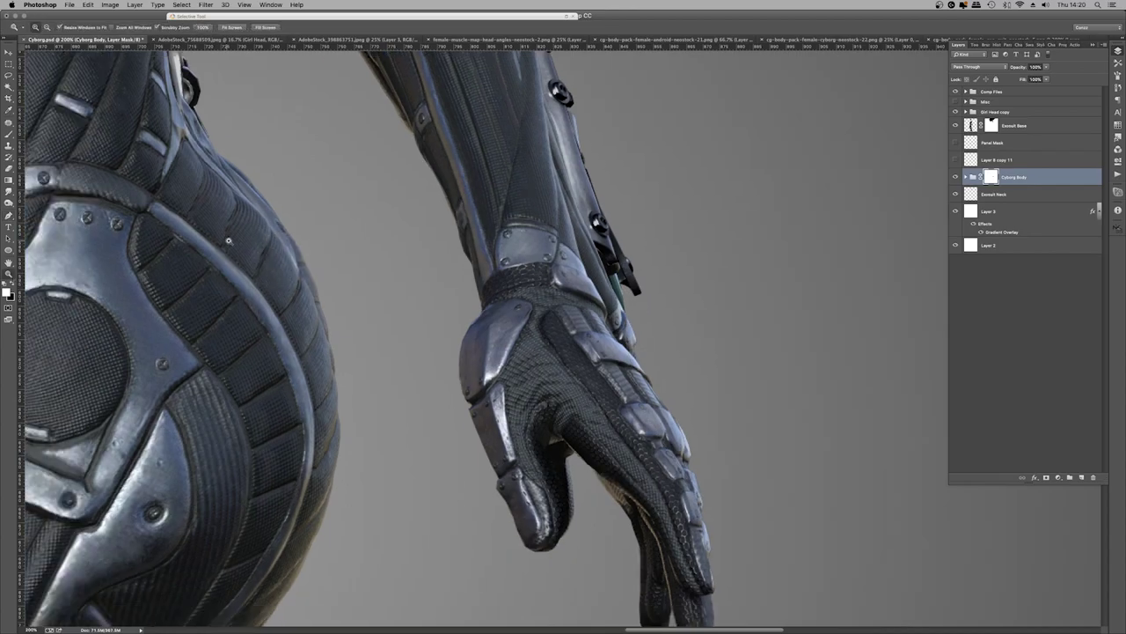
Examine the neck and compare it with the original photo in the Girl Head copy group's Background copy layer
key(super+0)
click(601, 179)
click(528, 185)
key(super+0)
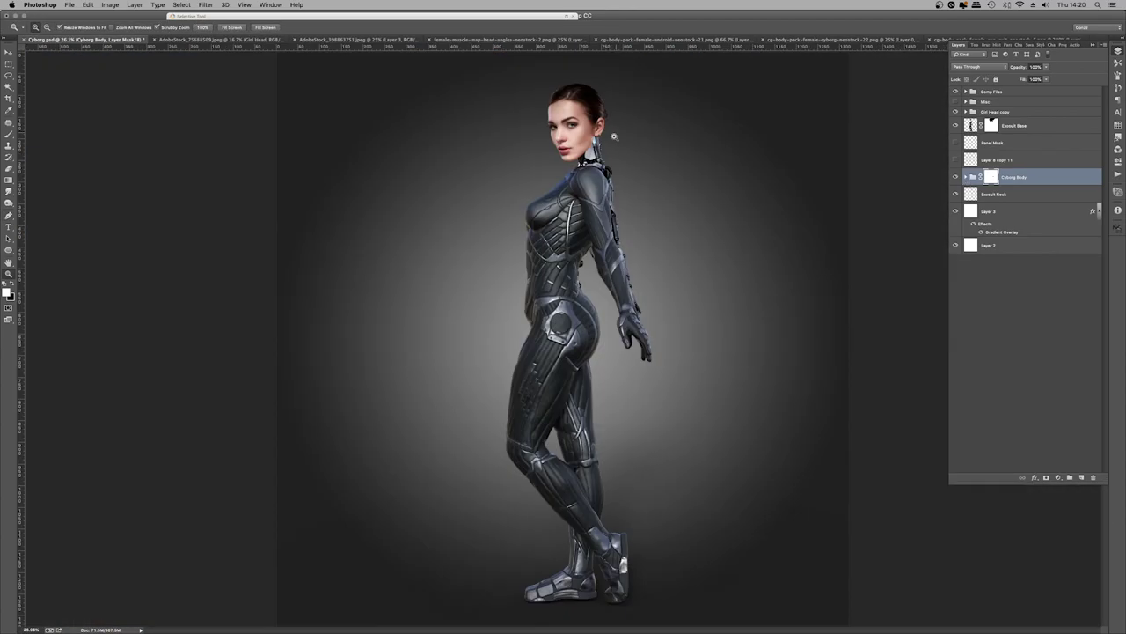
click(602, 114)
click(528, 185)
click(966, 112)
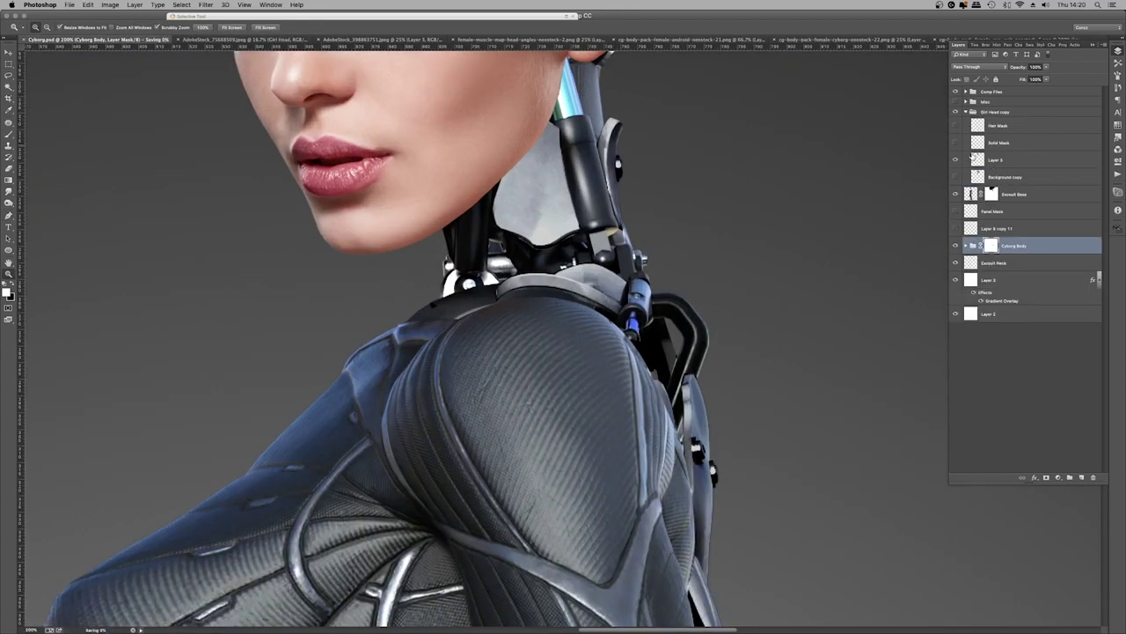
click(954, 178)
click(954, 178)
Add a Levels adjustment above the Exosuit Base layer, lower its white output level to 61 and adjust the midtones
click(1014, 194)
click(1057, 477)
click(1069, 511)
drag(1053, 162, 1035, 134)
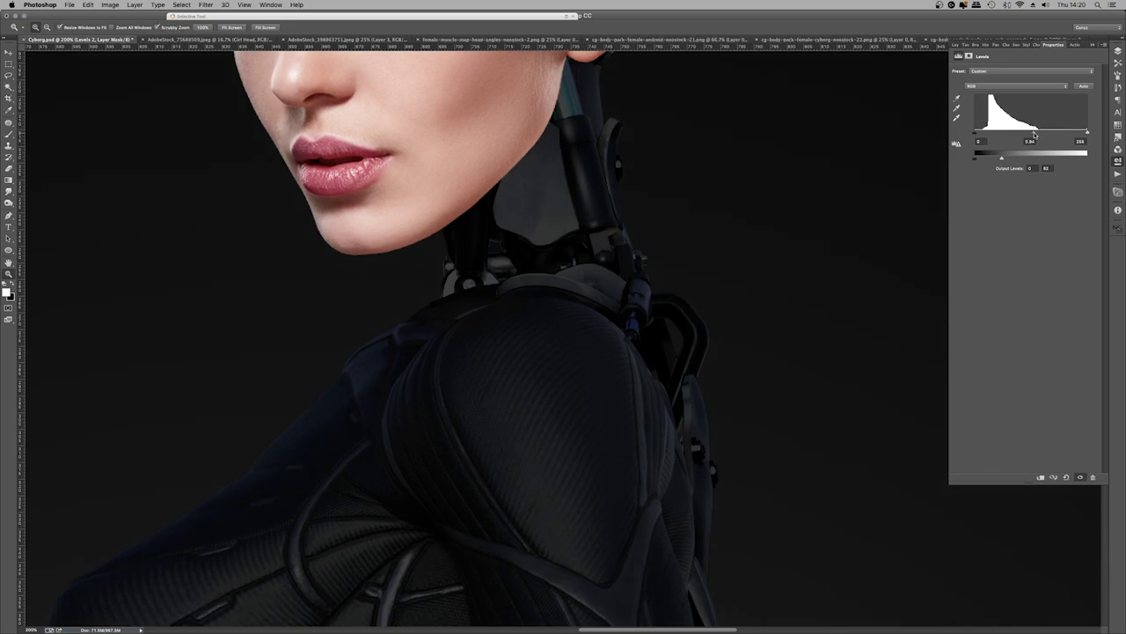
click(1117, 51)
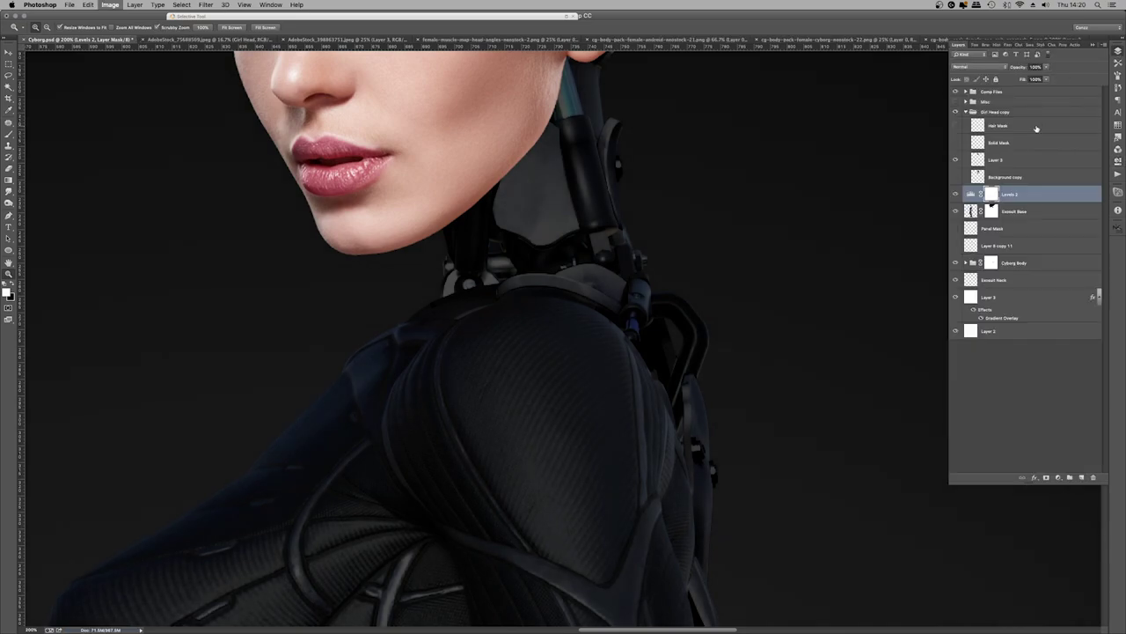
Invert the Levels 2 mask, lasso the neck area under the jaw, fill it with white and deselect
key(super+i)
click(9, 75)
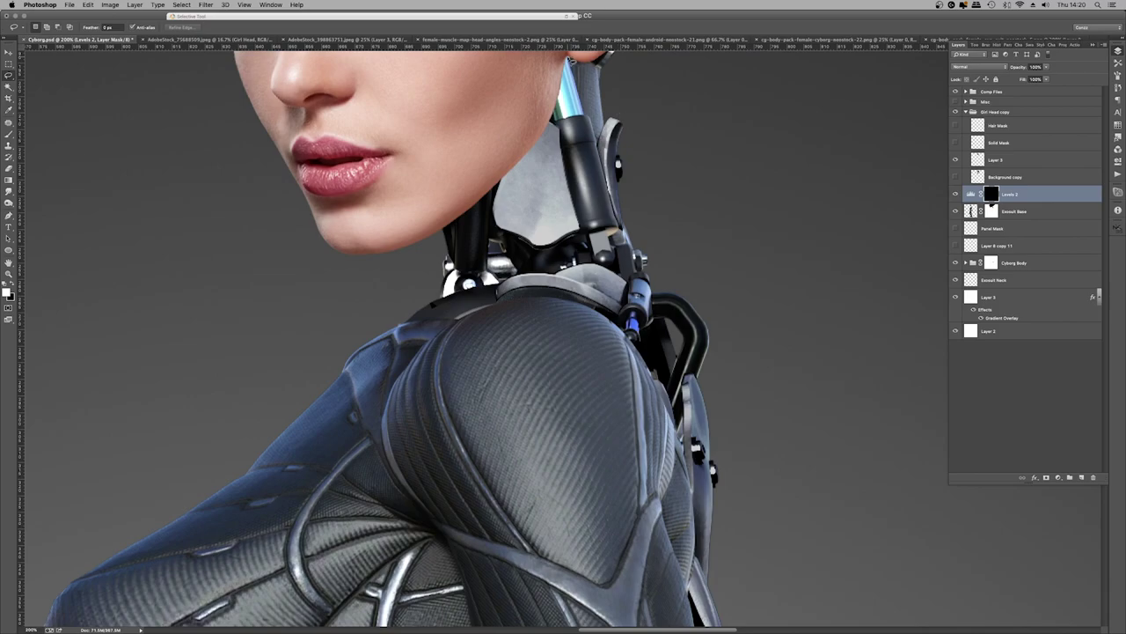
drag(572, 60, 566, 122)
mouse_move(520, 213)
mouse_down()
mouse_move(462, 302)
mouse_move(381, 300)
mouse_move(440, 76)
mouse_move(568, 58)
mouse_up()
key(alt+BackSpace)
key(super+d)
key(super+0)
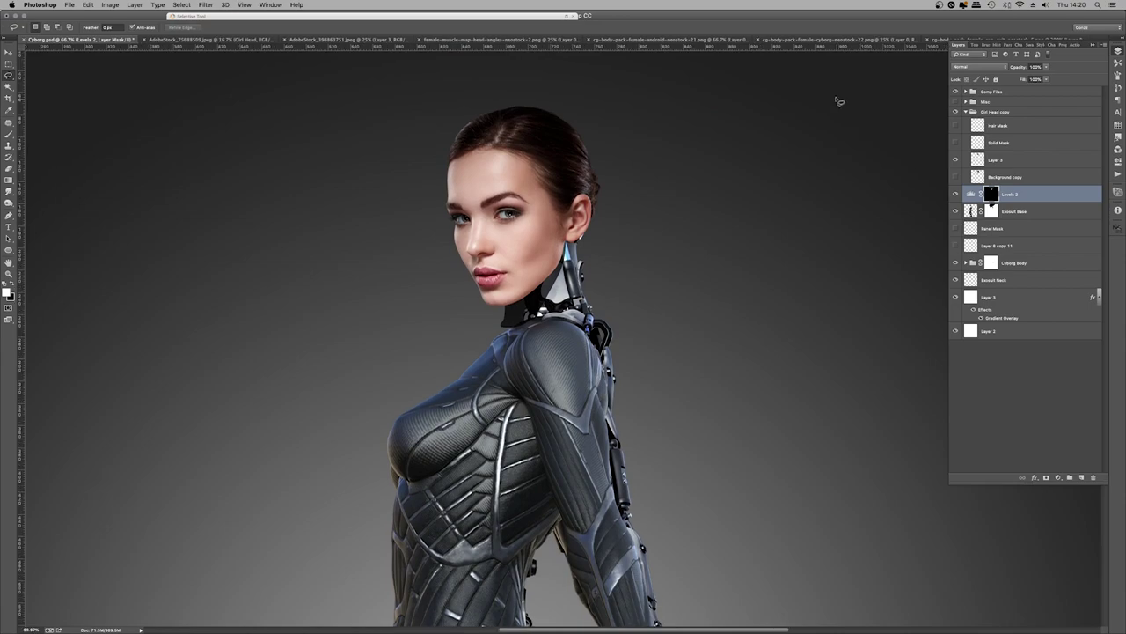
Soften the Levels 2 mask with a Gaussian Blur of 9.7 pixels
click(206, 5)
mouse_move(237, 119)
click(347, 166)
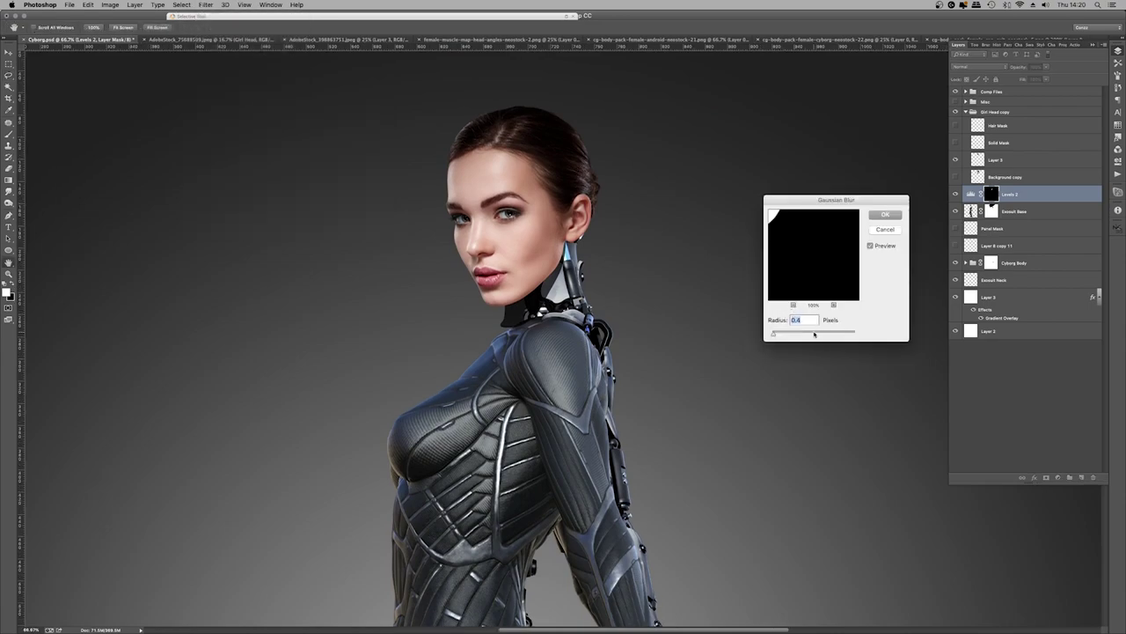
click(814, 334)
drag(823, 334, 810, 335)
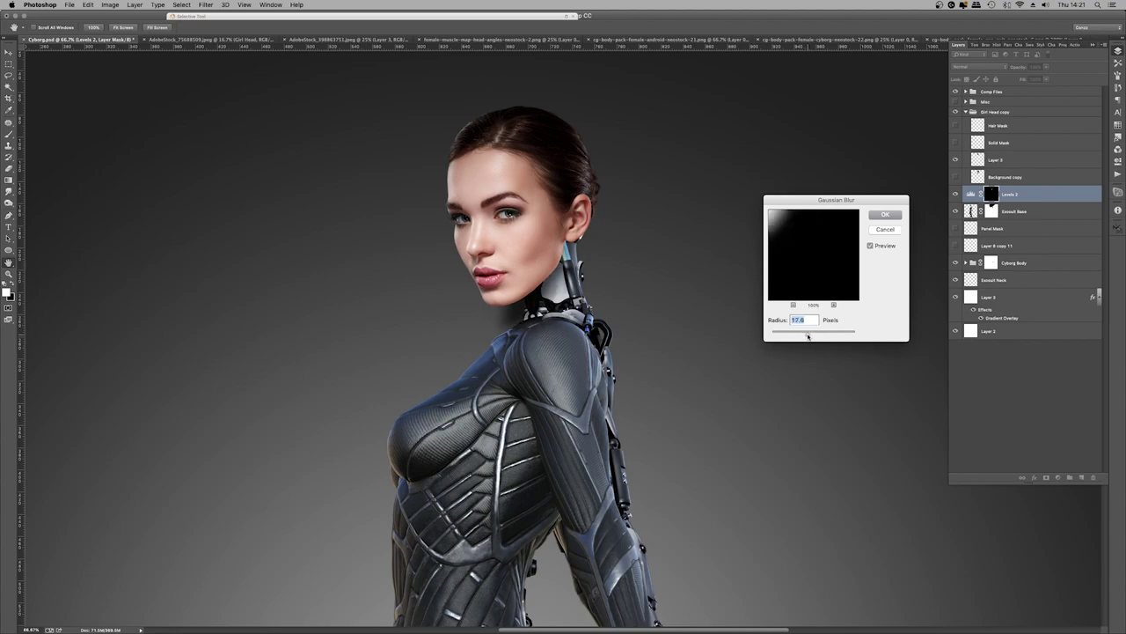
drag(807, 335, 805, 335)
drag(835, 198, 292, 193)
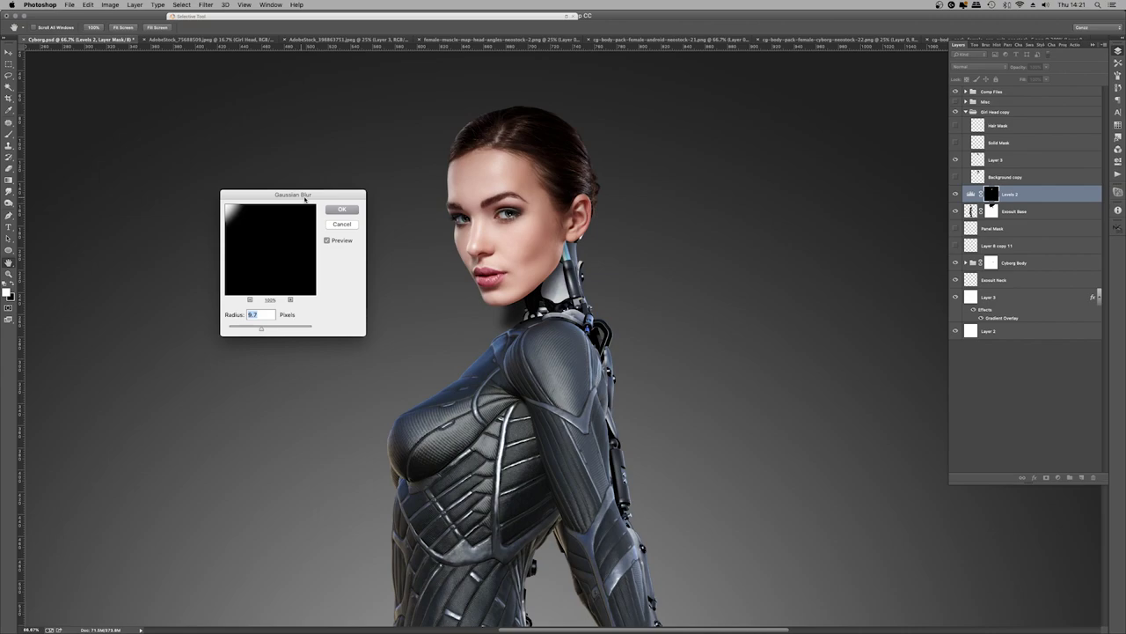
drag(305, 199, 388, 154)
click(423, 166)
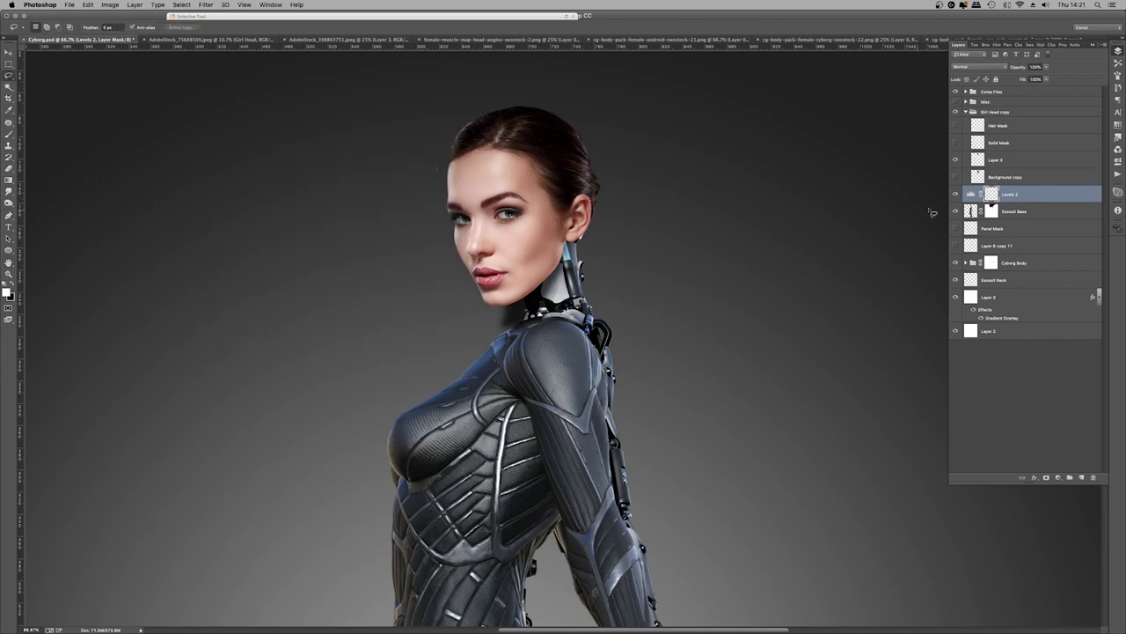
Compare the neck with the Background copy photo, and rename the woman's head layer to Head
click(955, 178)
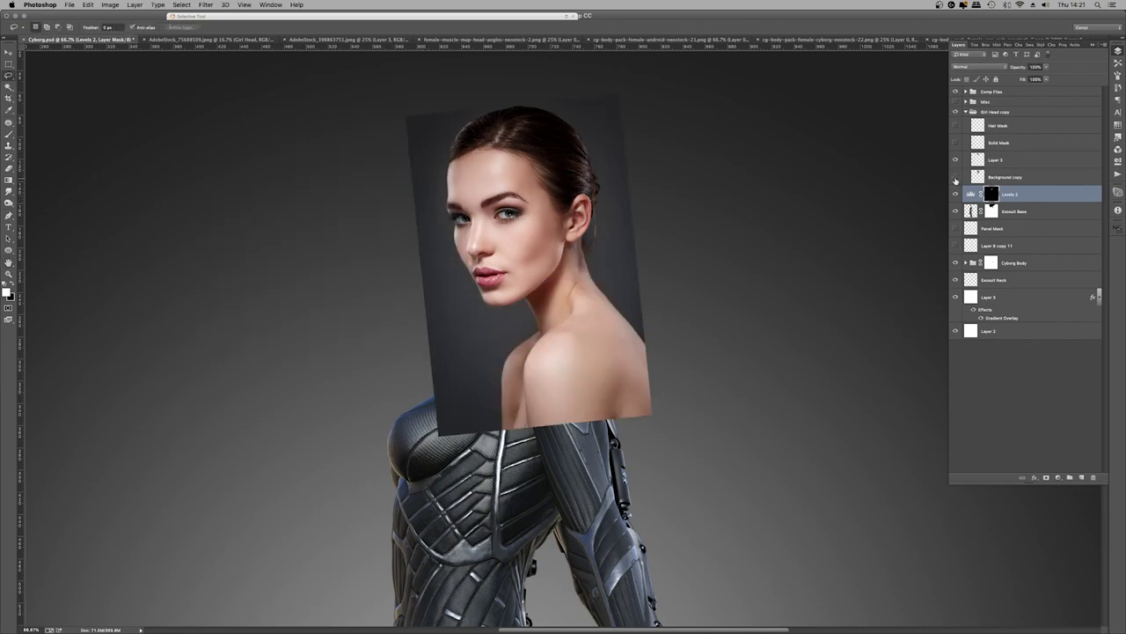
click(955, 177)
super+click(971, 215)
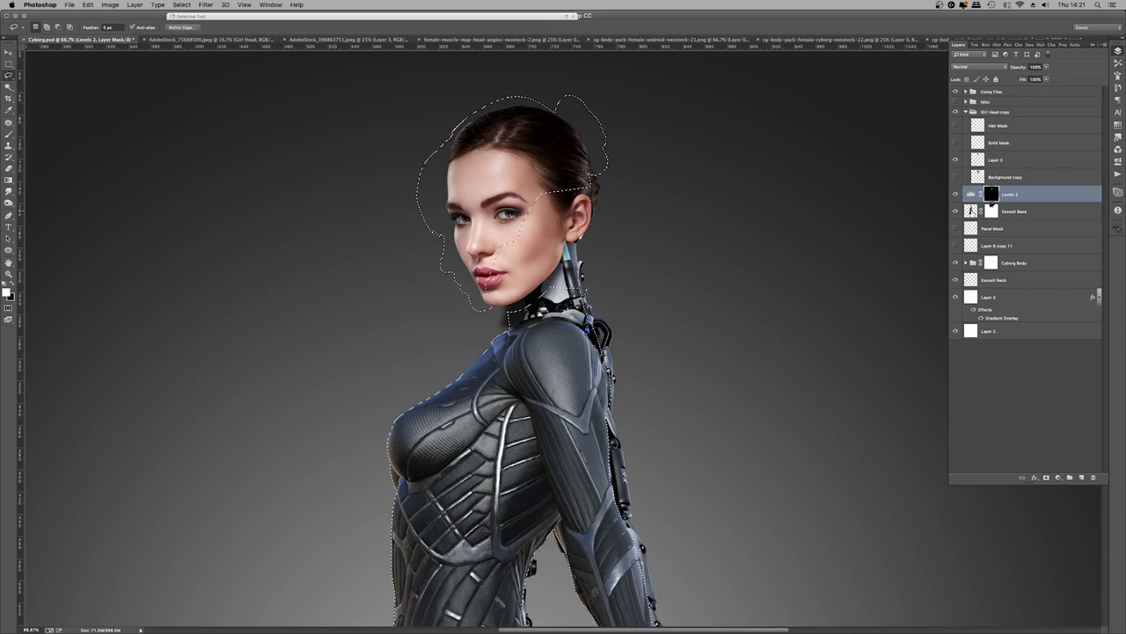
super+click(990, 208)
click(990, 161)
double_click(995, 159)
text(Head)
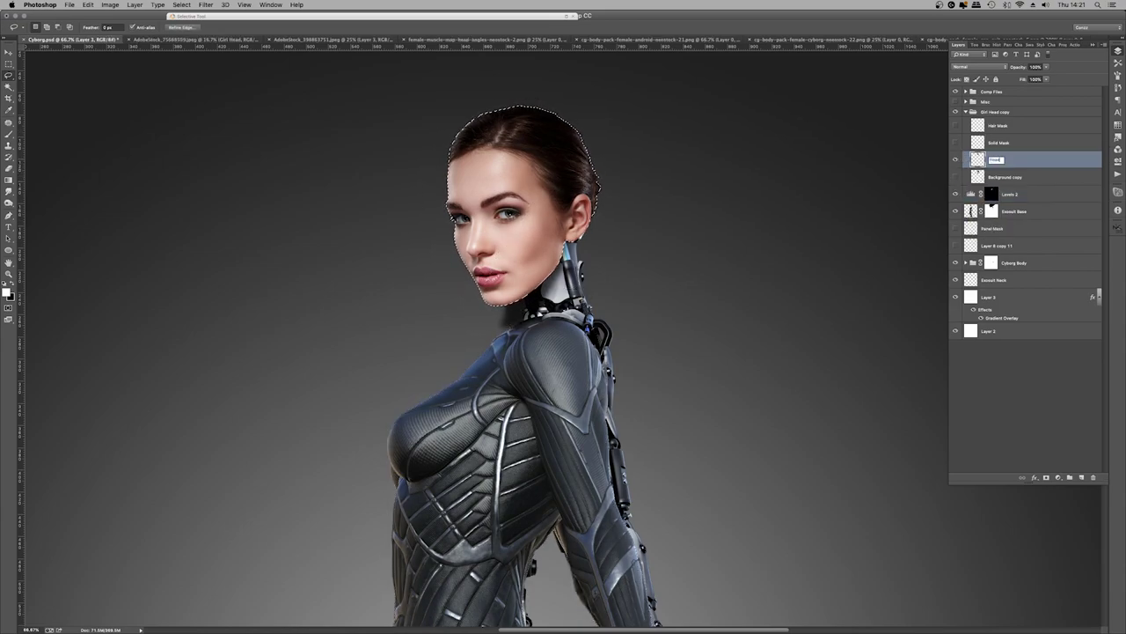
key(Return)
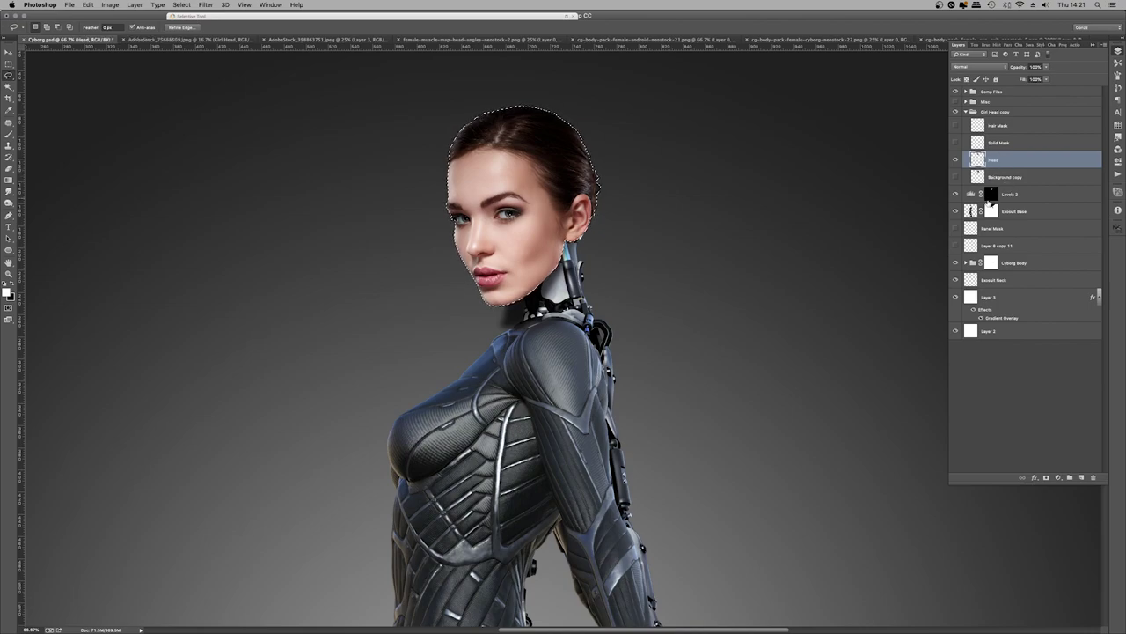
Load the Cyborg Body layer's outline as a modified selection, use it on the Levels 2 mask and deselect
click(966, 262)
super+click(971, 211)
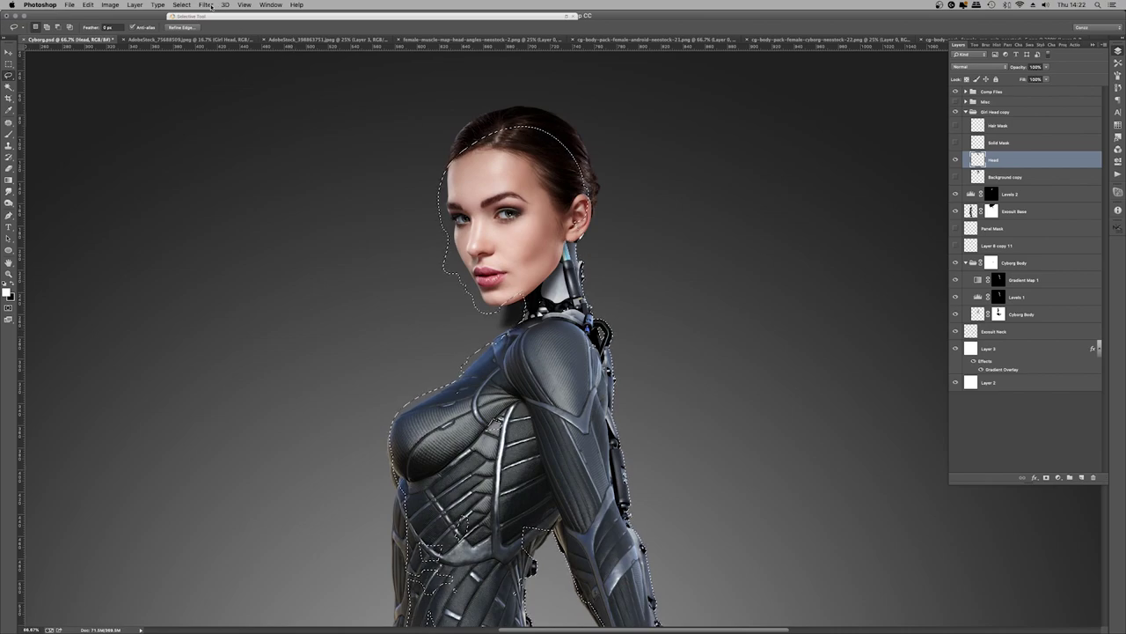
click(177, 5)
click(280, 131)
click(604, 304)
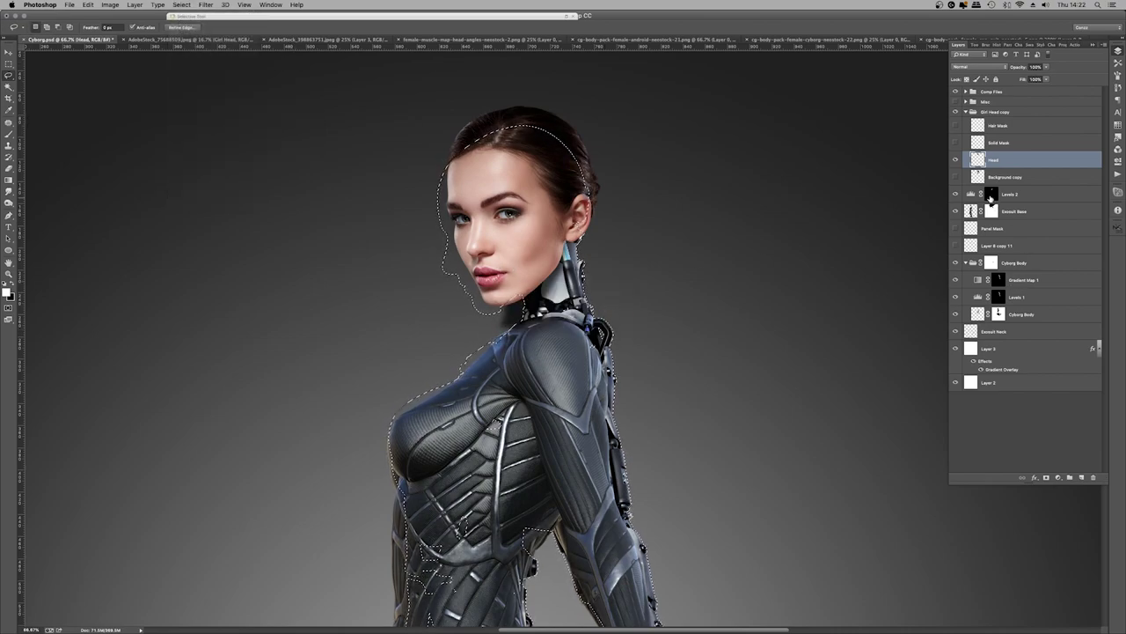
click(991, 194)
key(super+d)
Rename the Levels 2 adjustment to Neck Shadow
double_click(1010, 194)
text(Ne)
text(ck 2)
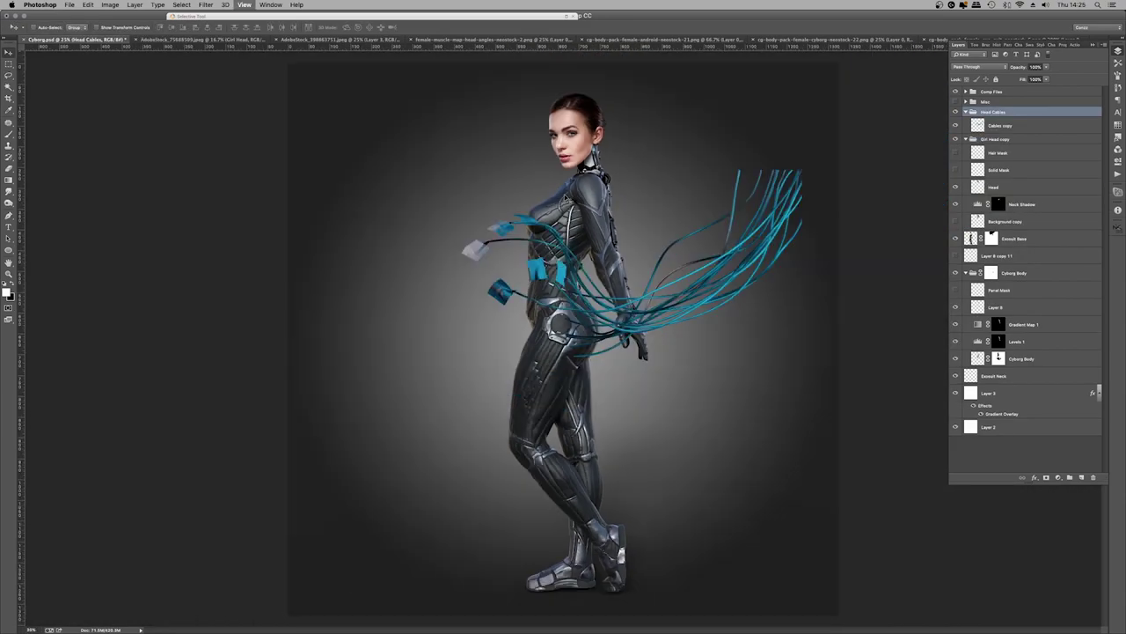
Scale down, rotate and move the Head Cables group so the cables attach to the woman's head
key(super+minus)
key(super+t)
drag(654, 313, 598, 222)
drag(669, 255, 686, 234)
drag(616, 239, 610, 227)
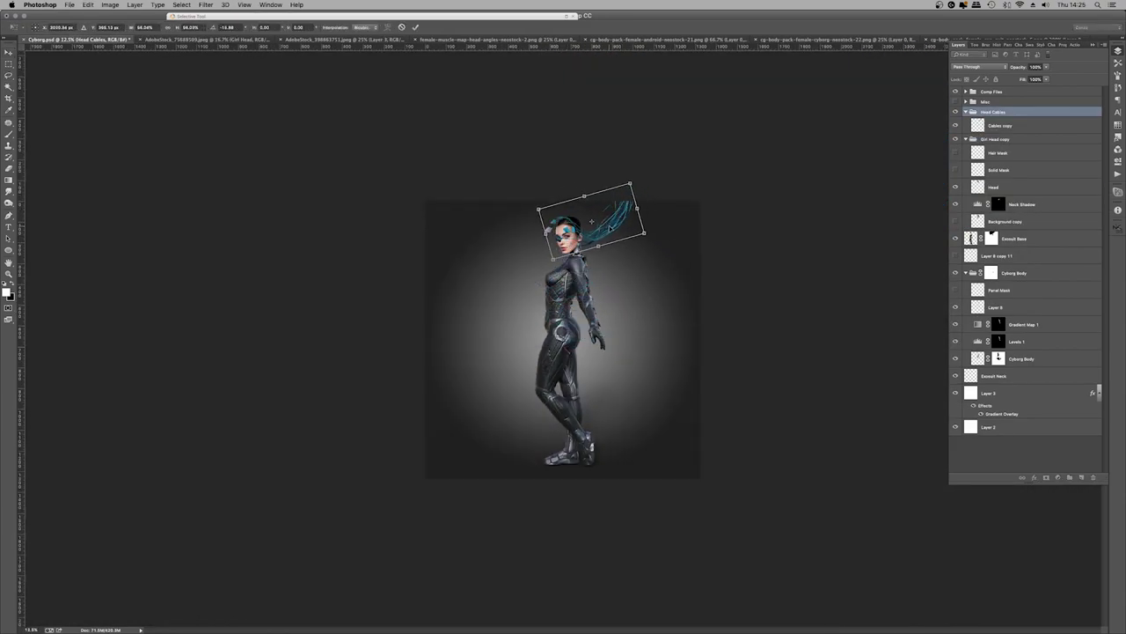
key(super+plus)
key(super+plus)
key(super+plus)
drag(498, 145, 537, 139)
drag(651, 186, 666, 185)
drag(779, 231, 737, 208)
key(Return)
Switch to the AdobeStock_398863751.jpeg document and group the cable cutout with the Layer 1 photo as Head Cables
key(ctrl+Tab)
key(ctrl+Tab)
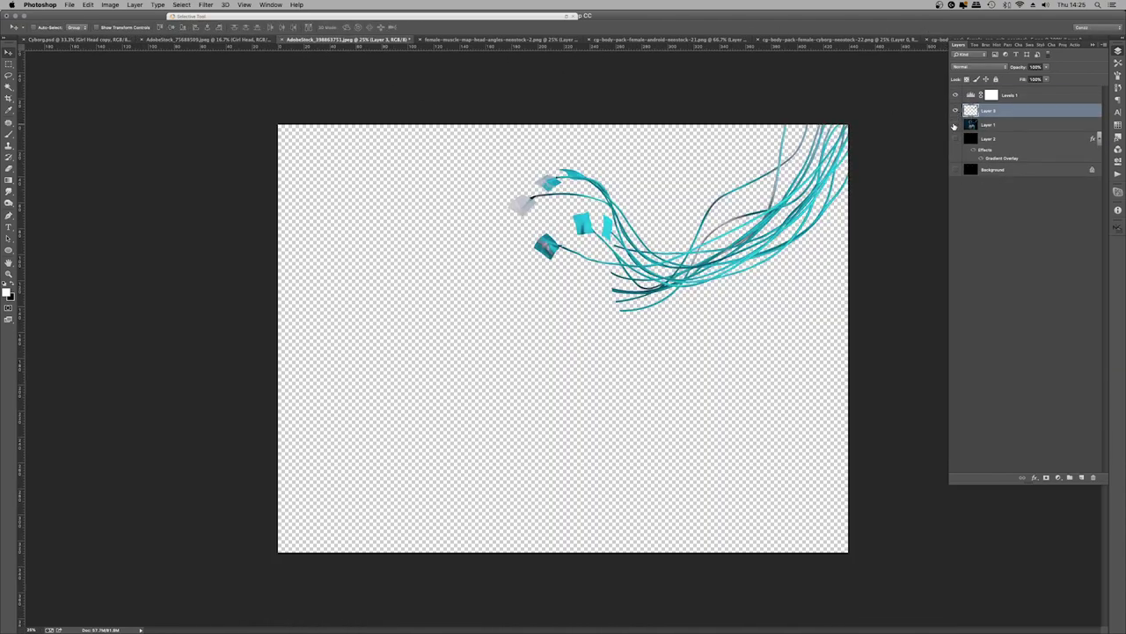
key(super+z)
text(Head Cables)
key(Return)
click(966, 108)
click(989, 122)
click(966, 108)
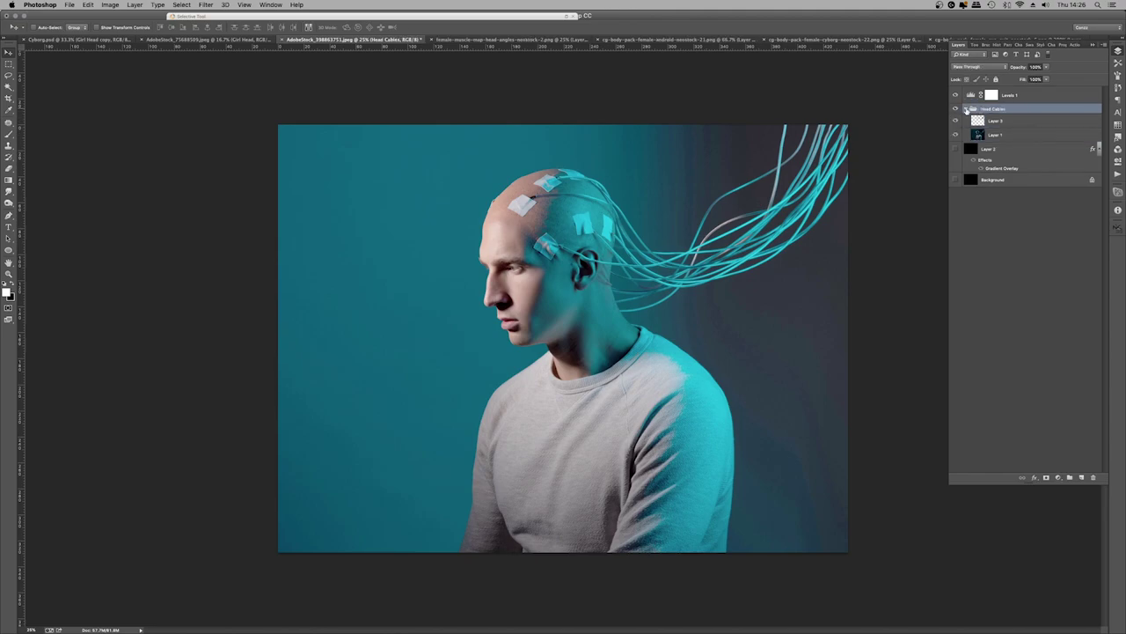
Hide the Levels 1 adjustment, copy the Head Cables group into Cyborg.psd and set its Layer 1 to Screen blending
click(956, 95)
drag(211, 38, 992, 108)
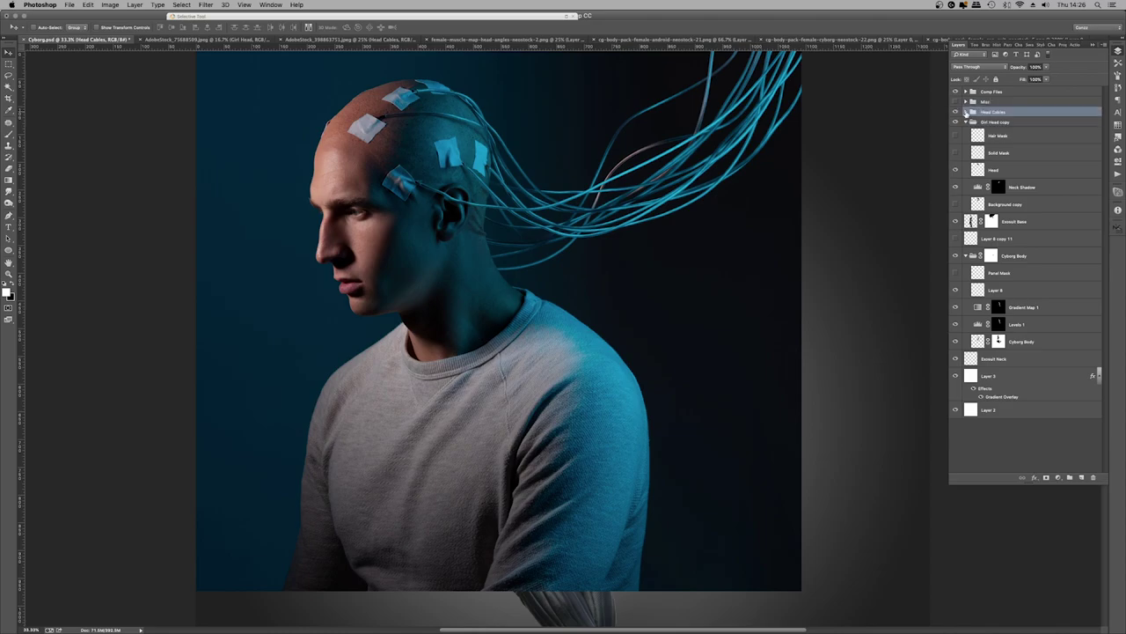
click(966, 112)
click(990, 141)
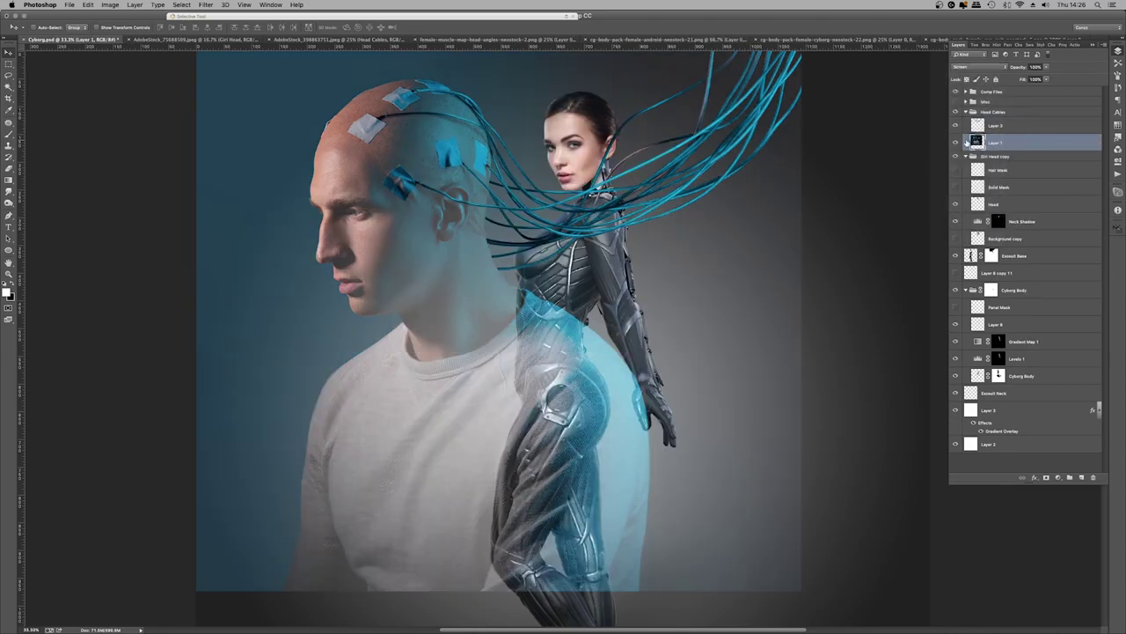
Scale the Head Cables group to about 45% and move it over the woman's head
click(994, 111)
key(ctrl+t)
drag(802, 592, 406, 293)
drag(308, 164, 662, 181)
key(ctrl+plus)
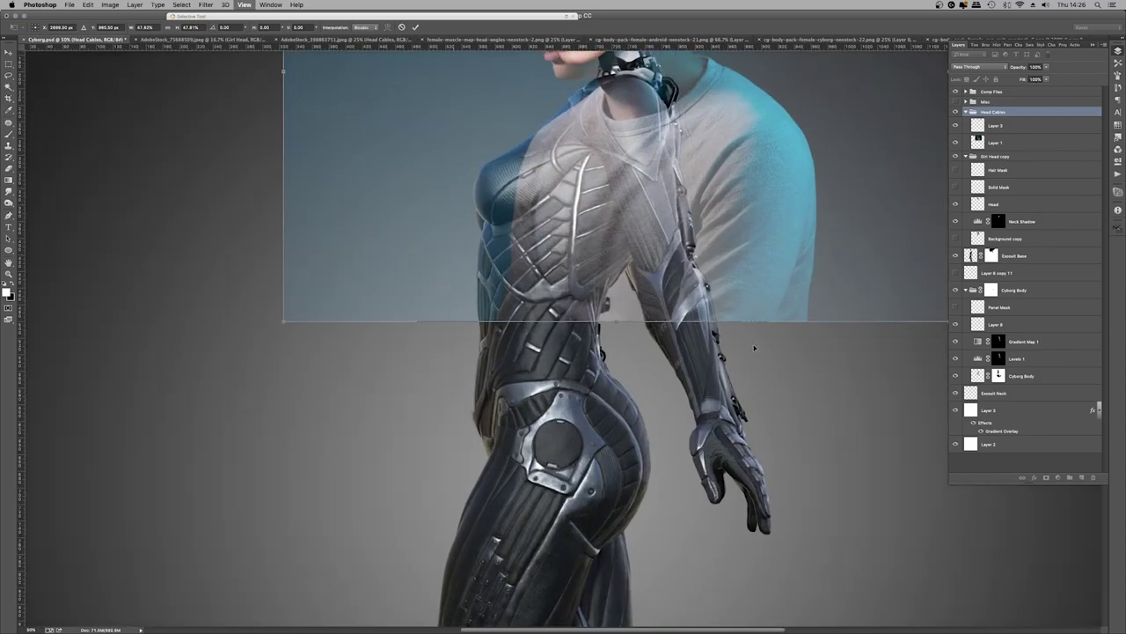
scroll(643, 397, up, 5)
key(ctrl+plus)
drag(264, 233, 304, 265)
drag(774, 334, 736, 319)
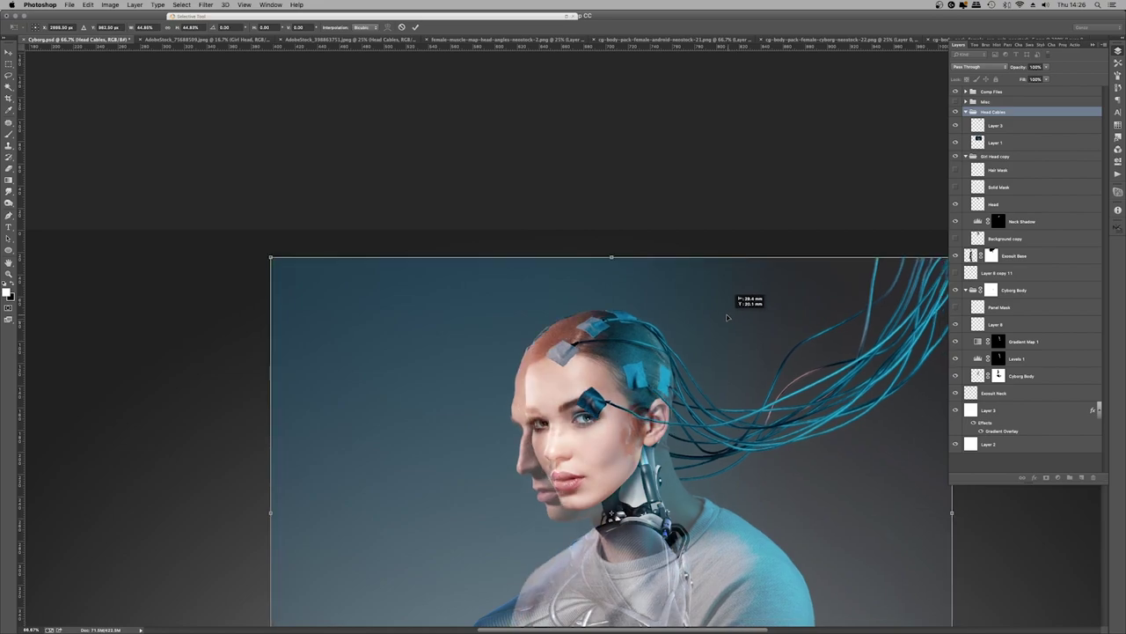
Rotate the Head Cables group by about -6.8°, reduce it to about 43% and align the man's head with the woman's
drag(945, 502, 943, 480)
drag(599, 495, 616, 495)
drag(265, 278, 290, 291)
drag(703, 409, 701, 405)
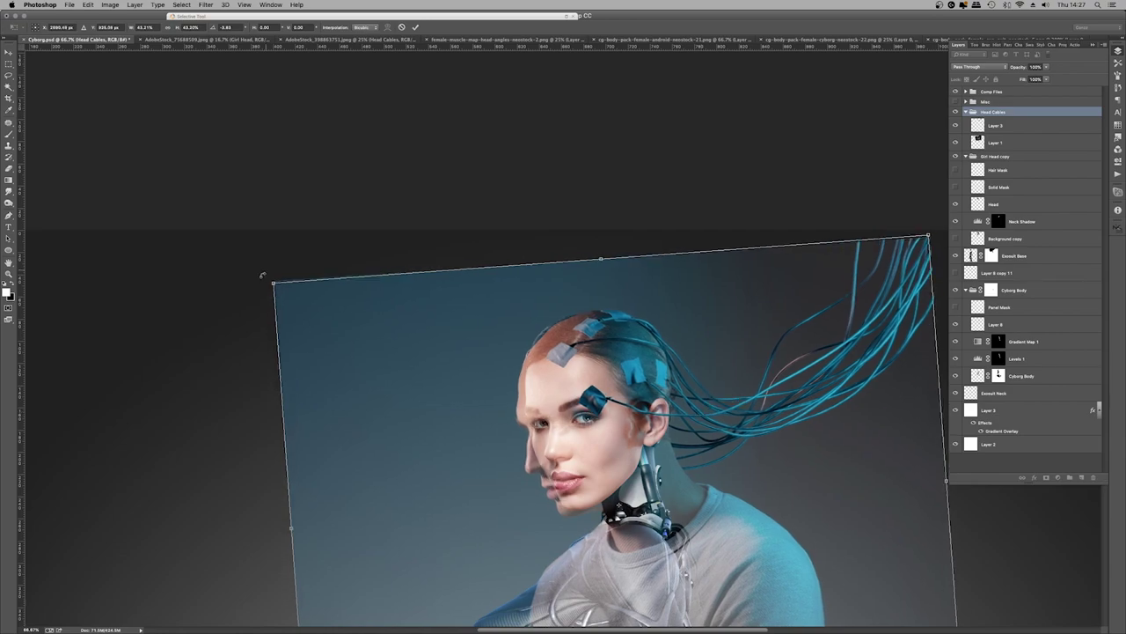
drag(264, 274, 290, 286)
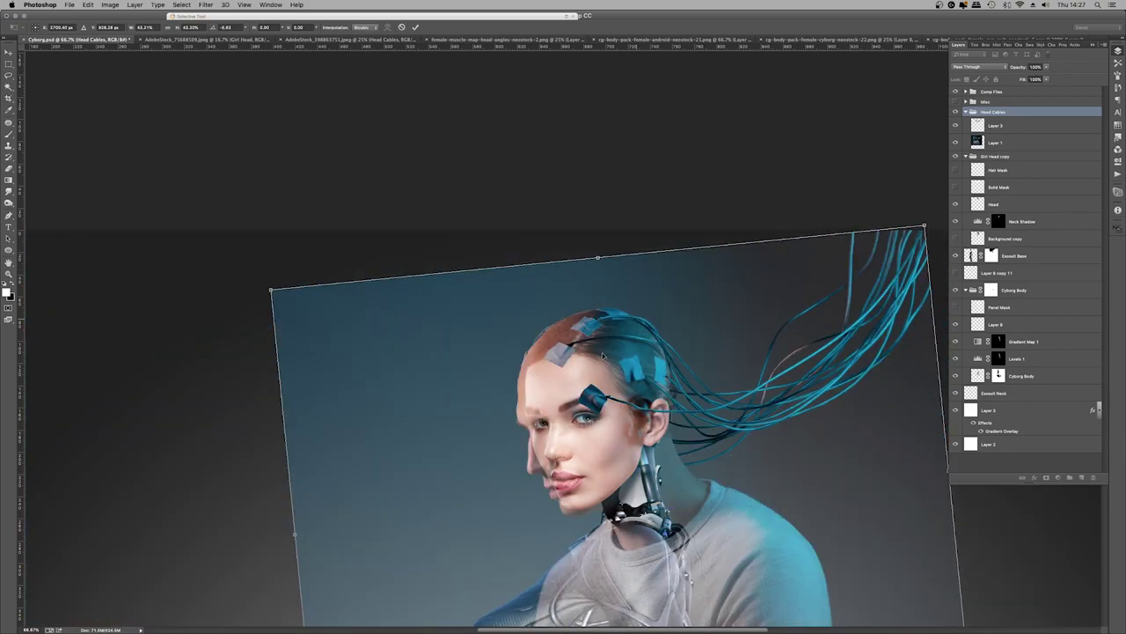
drag(604, 356, 615, 343)
Reduce the Head Cables group to about 41%, fine-tune its position and rotation over the head, and commit the transform
key(super+minus)
key(super+minus)
mouse_move(768, 525)
mouse_down()
mouse_move(749, 513)
mouse_move(761, 517)
mouse_up()
drag(683, 474, 683, 469)
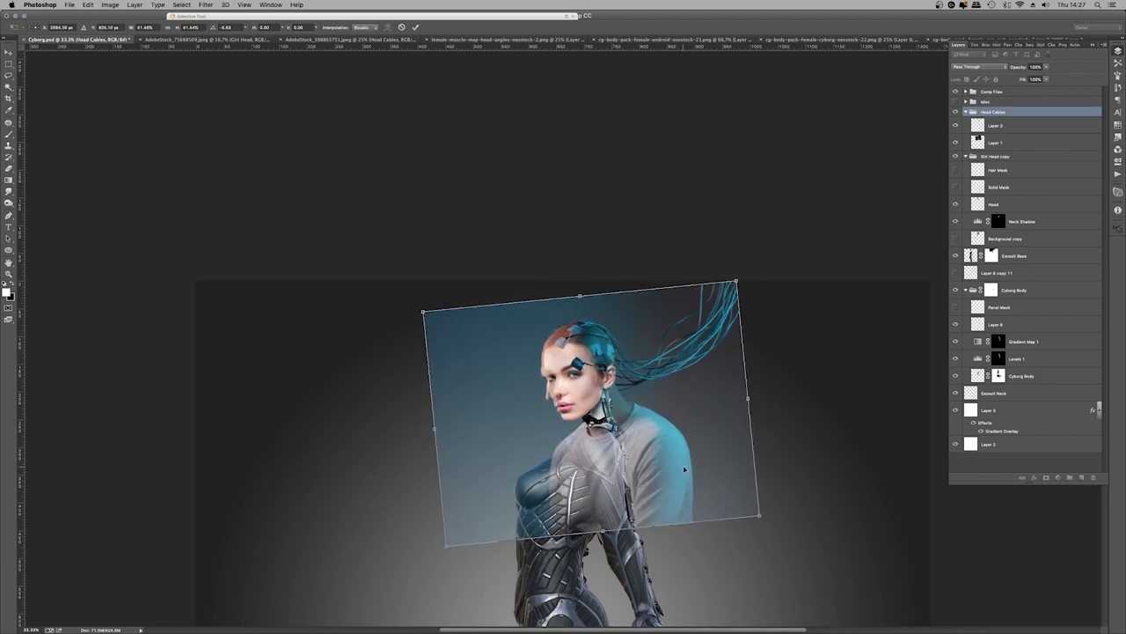
drag(783, 435, 777, 444)
key(Return)
Inspect the cable patches on the woman's head and hide Layer 1 in the Head Cables group
key(z)
click(651, 372)
click(557, 400)
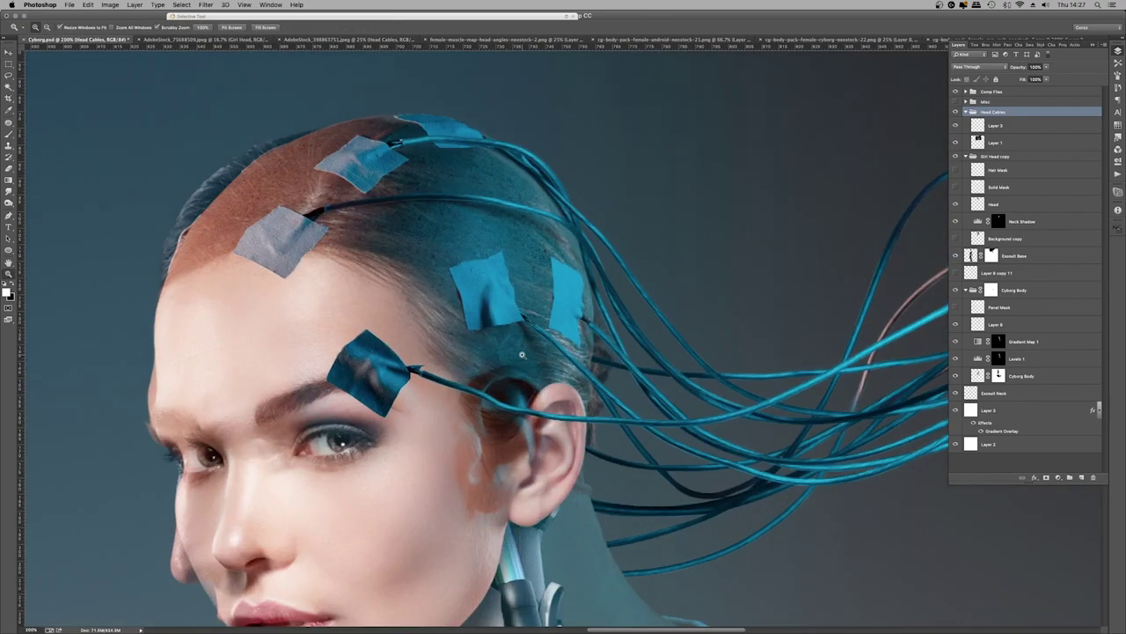
alt+click(486, 271)
key(super+0)
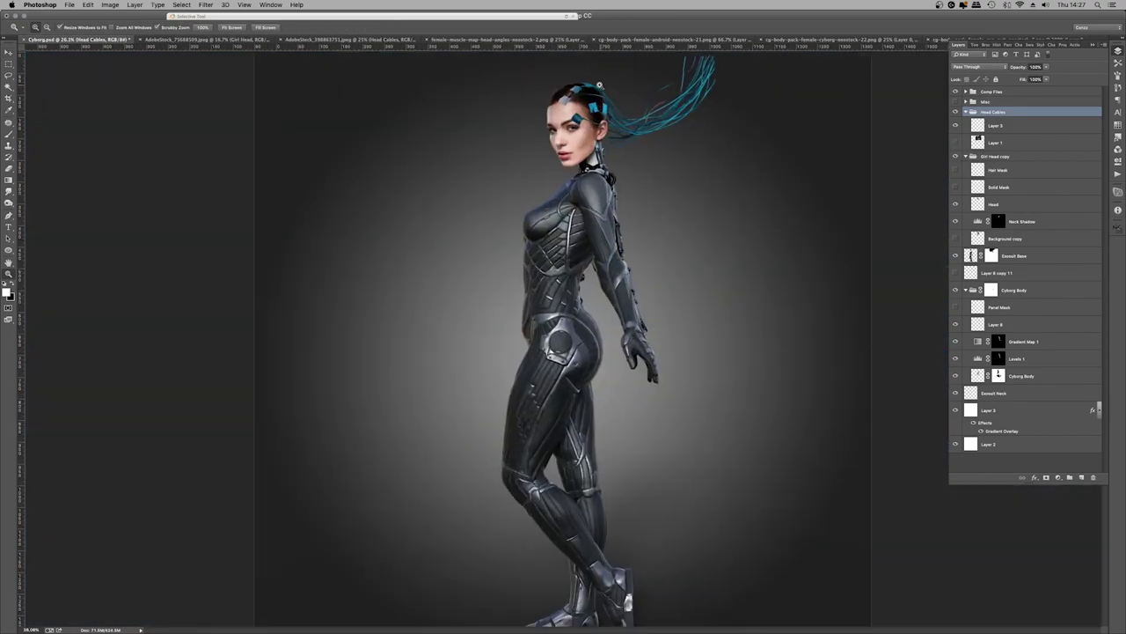
Show Layer 1, outline the plaster at the front hairline with a pen path, and copy that area to a new layer
click(539, 55)
click(955, 143)
click(995, 142)
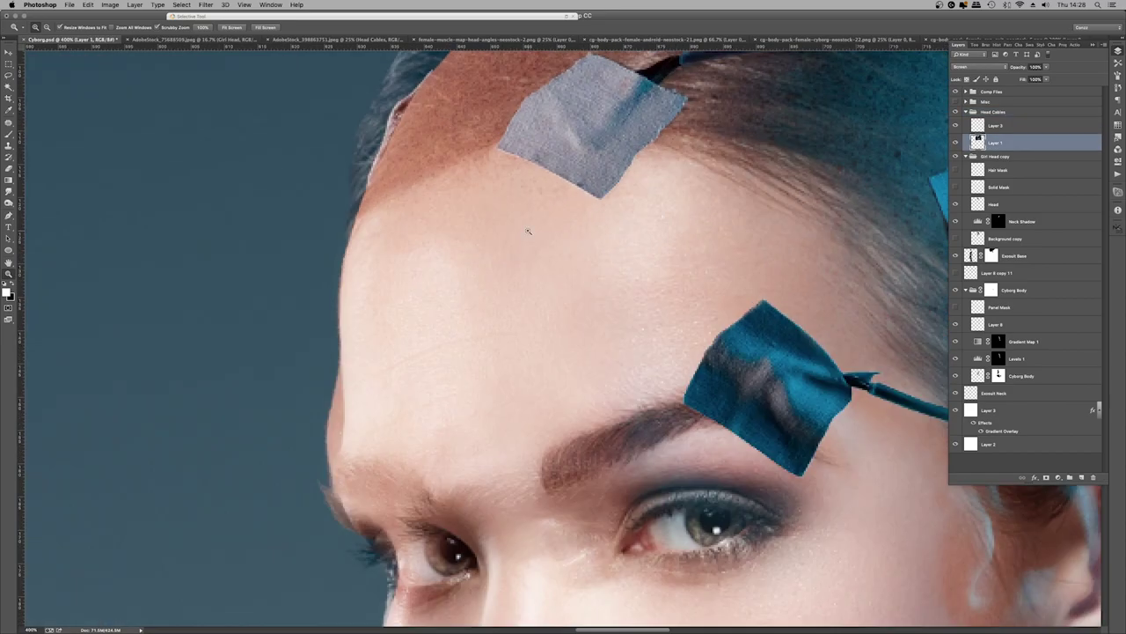
click(446, 91)
click(10, 216)
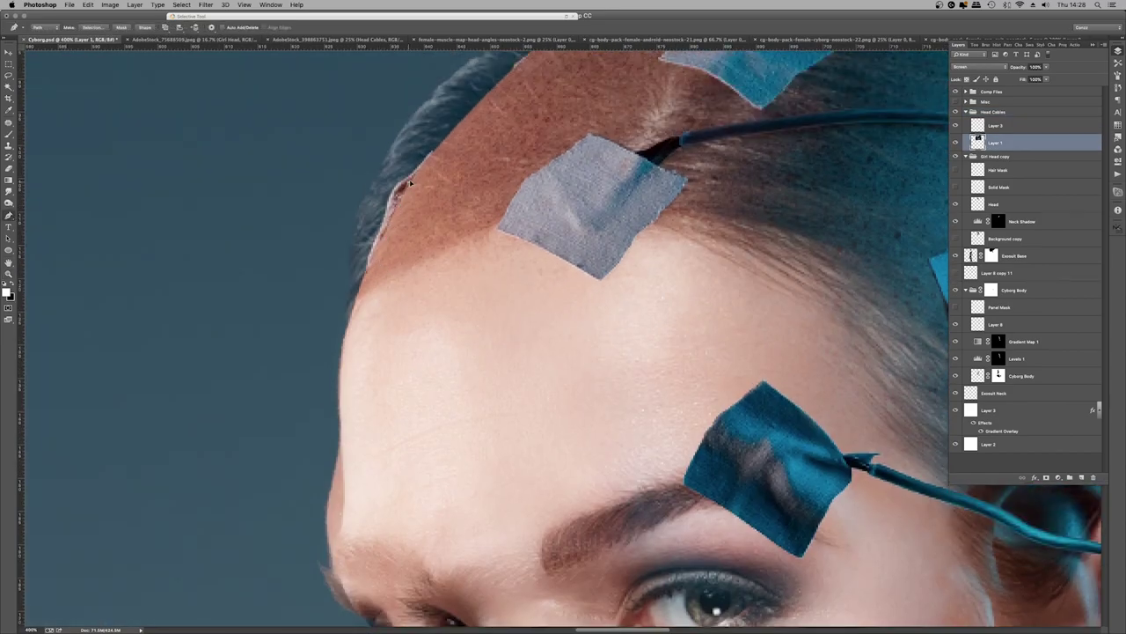
right_click(476, 192)
click(528, 234)
click(540, 124)
key(ctrl+j)
Check the copied plaster against its source layer, then hide Layer 1 and keep the copy visible
click(956, 159)
click(956, 143)
click(955, 142)
click(956, 159)
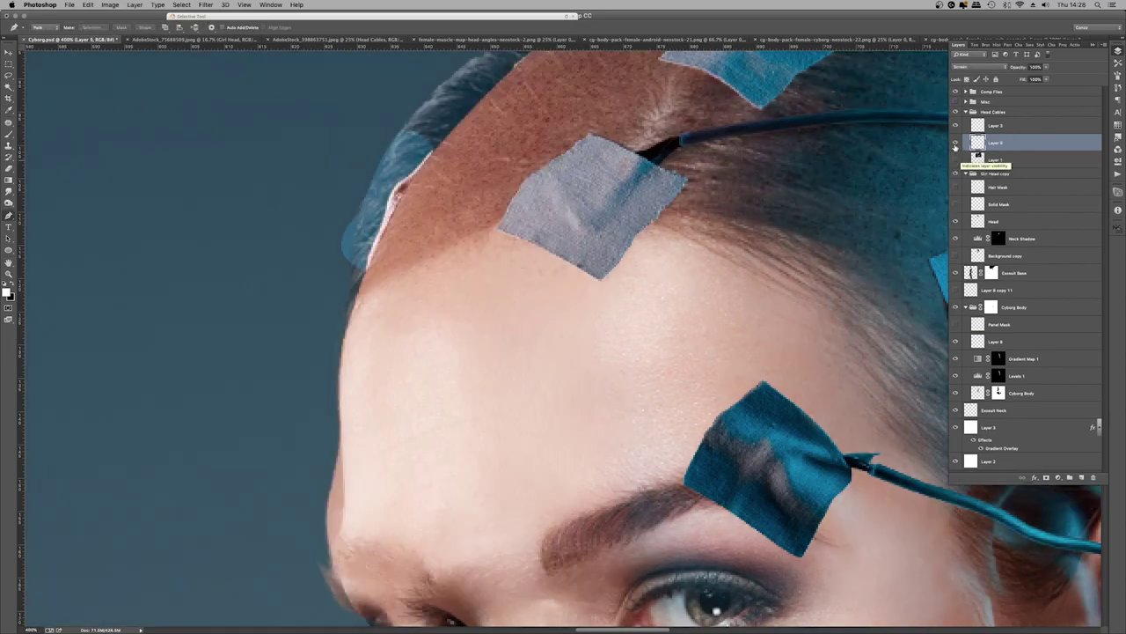
click(957, 159)
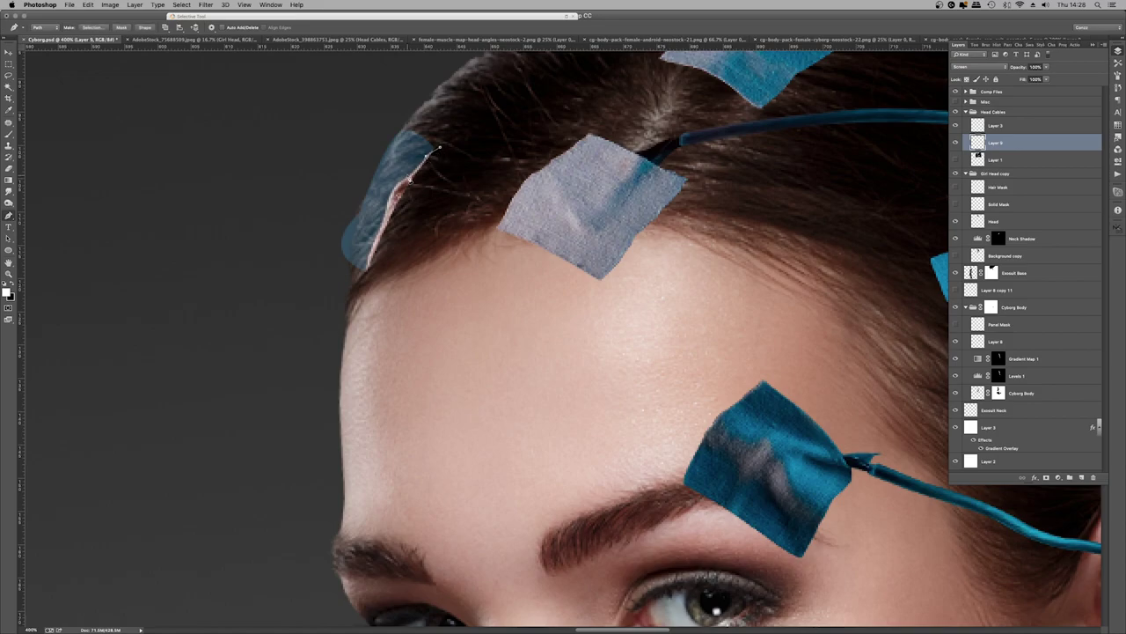
Outline the unwanted blue area beside the copied plaster with a pen path, delete it and clear the selection
click(340, 310)
click(252, 223)
click(376, 68)
click(439, 148)
key(ctrl+Return)
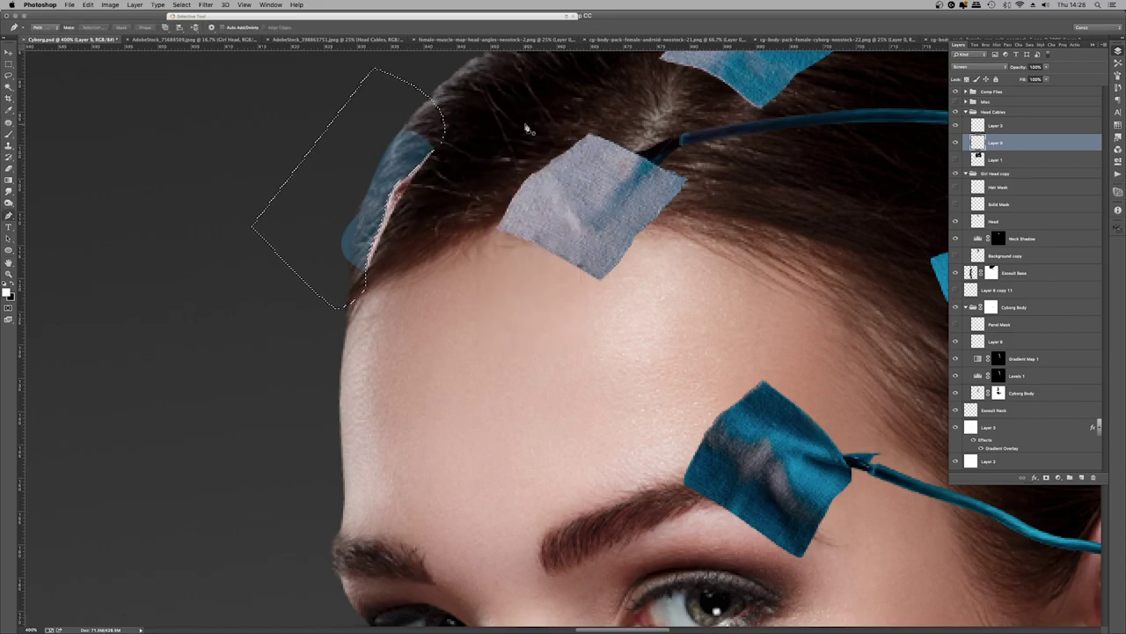
key(Delete)
key(ctrl+d)
Move the trimmed plaster to the edge of the woman's hairline and name its layer Smaller Plaster
key(v)
drag(407, 156, 445, 168)
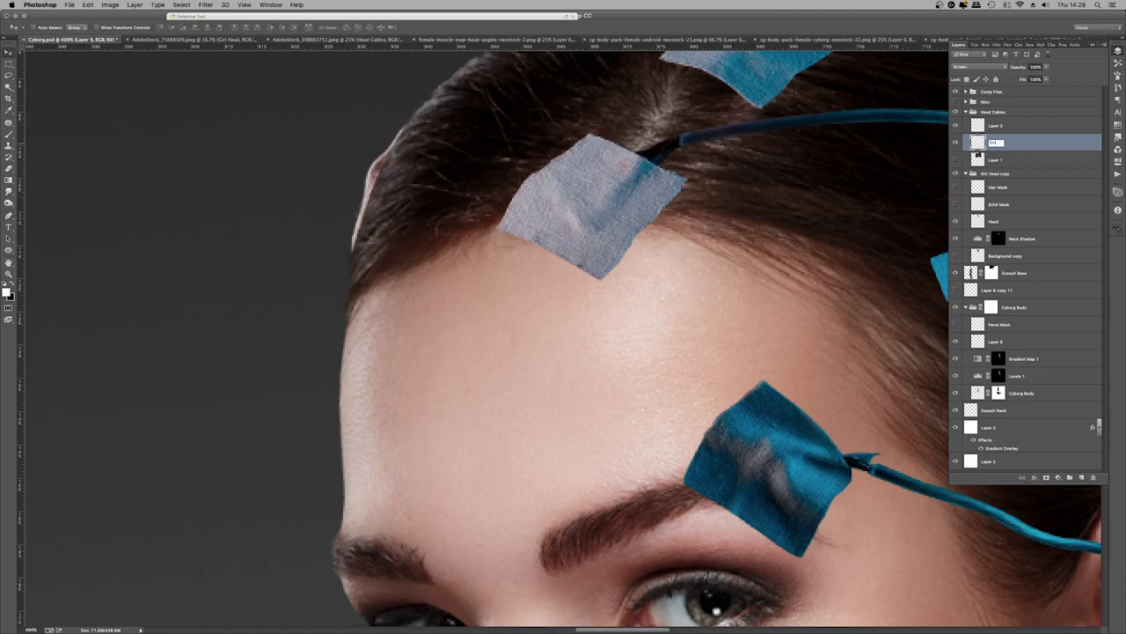
key(Return)
Rename the layer holding the blue cables to Main Cables and nudge it slightly over the head
key(ctrl+minus)
key(ctrl+minus)
key(ctrl+minus)
key(ctrl+minus)
key(ctrl+minus)
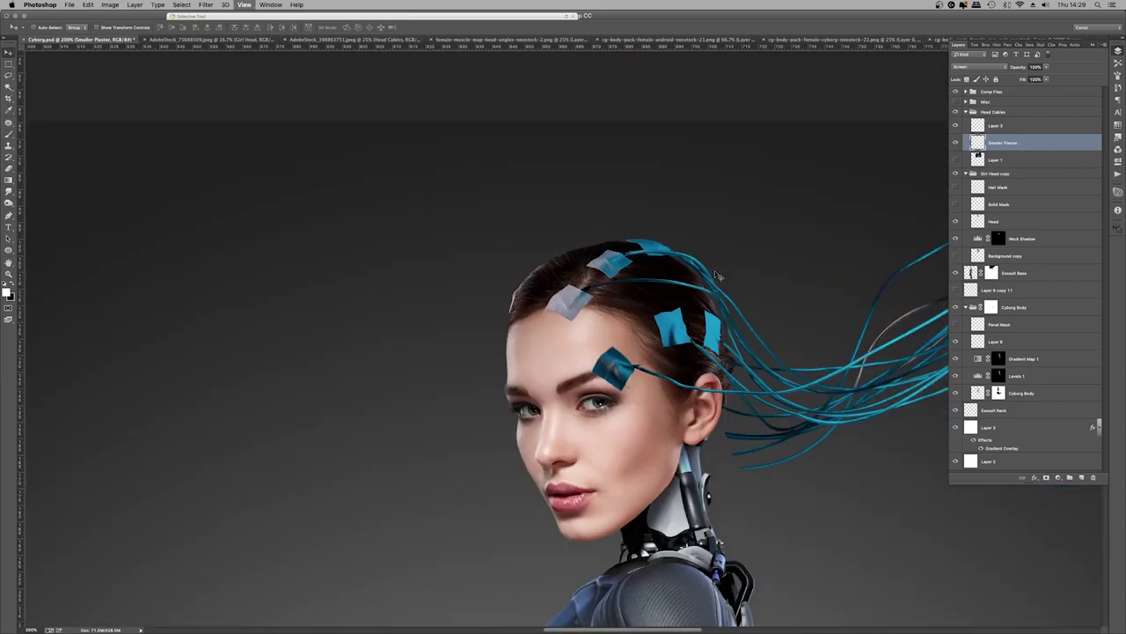
key(ctrl+plus)
key(ctrl+plus)
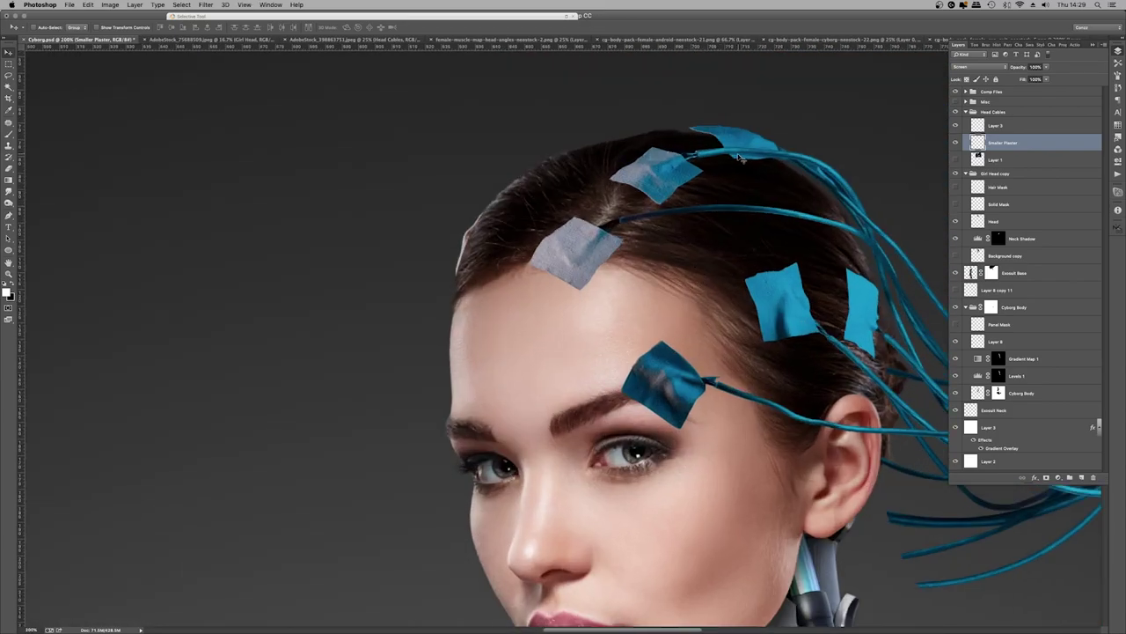
double_click(1002, 126)
text(Main Cables)
key(Return)
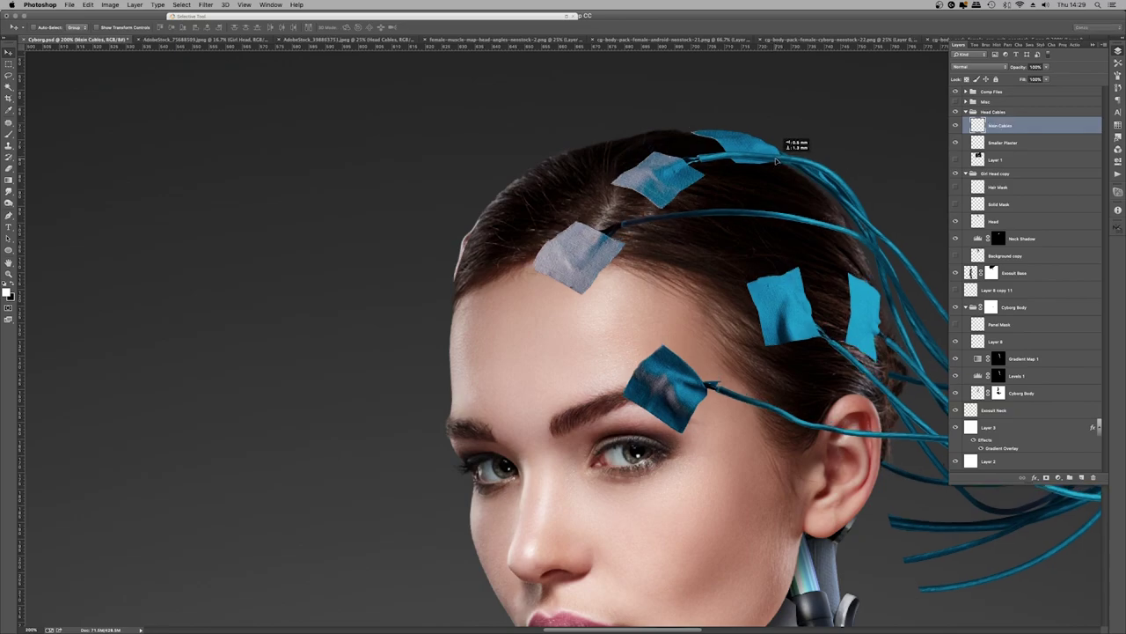
Examine the cables and patches on the woman's head both close up and against the full figure
key(z)
key(h)
drag(754, 292, 648, 272)
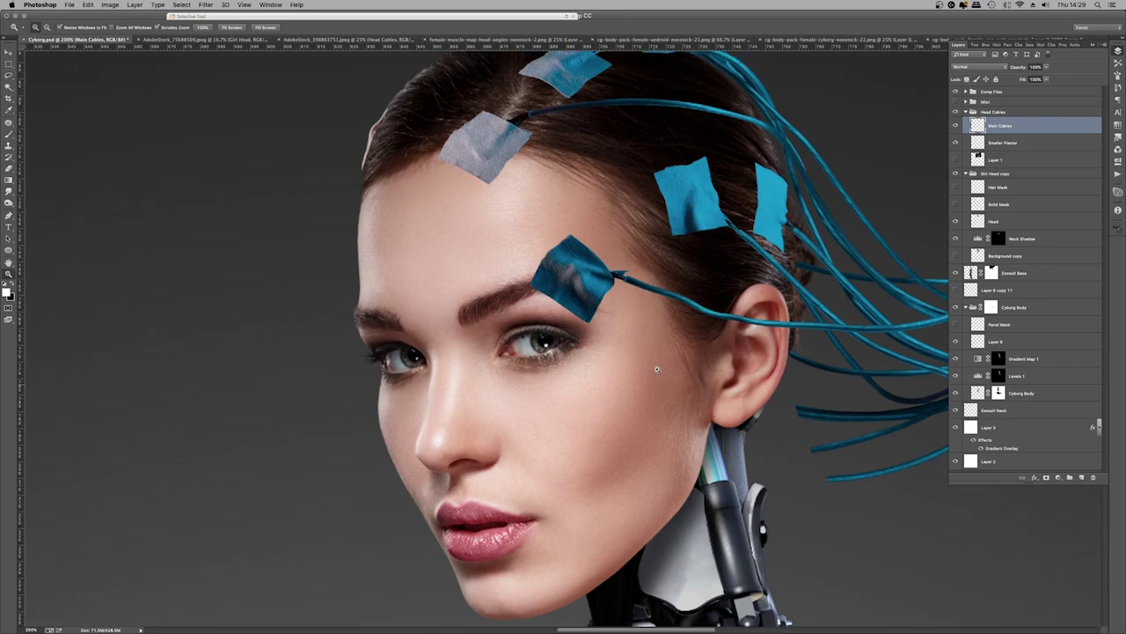
key(h)
drag(657, 369, 597, 293)
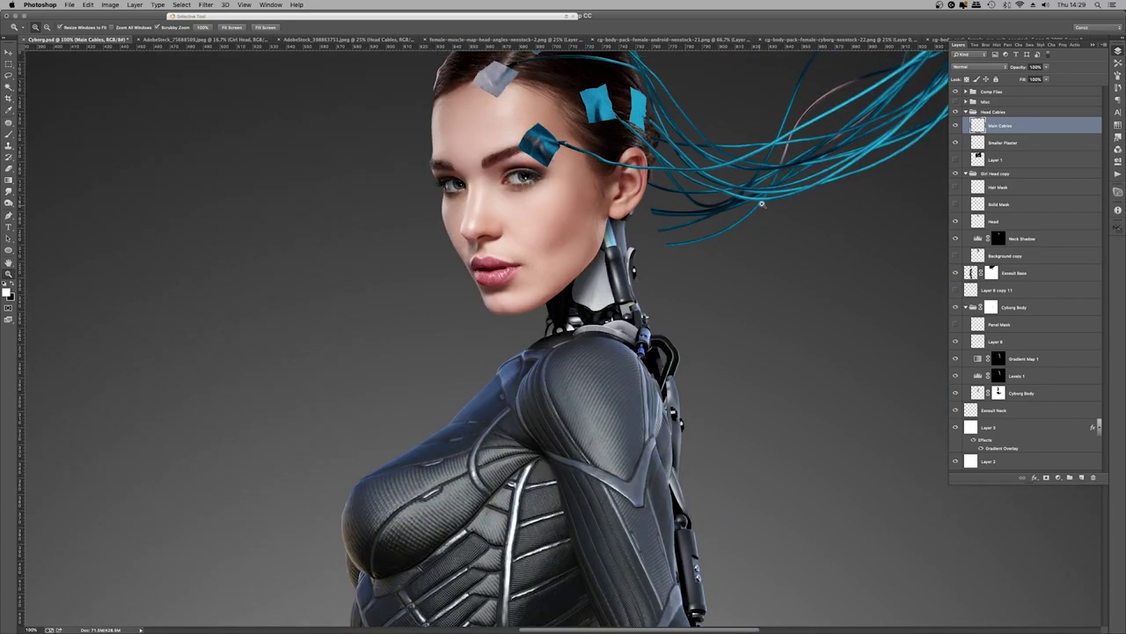
key(ctrl+0)
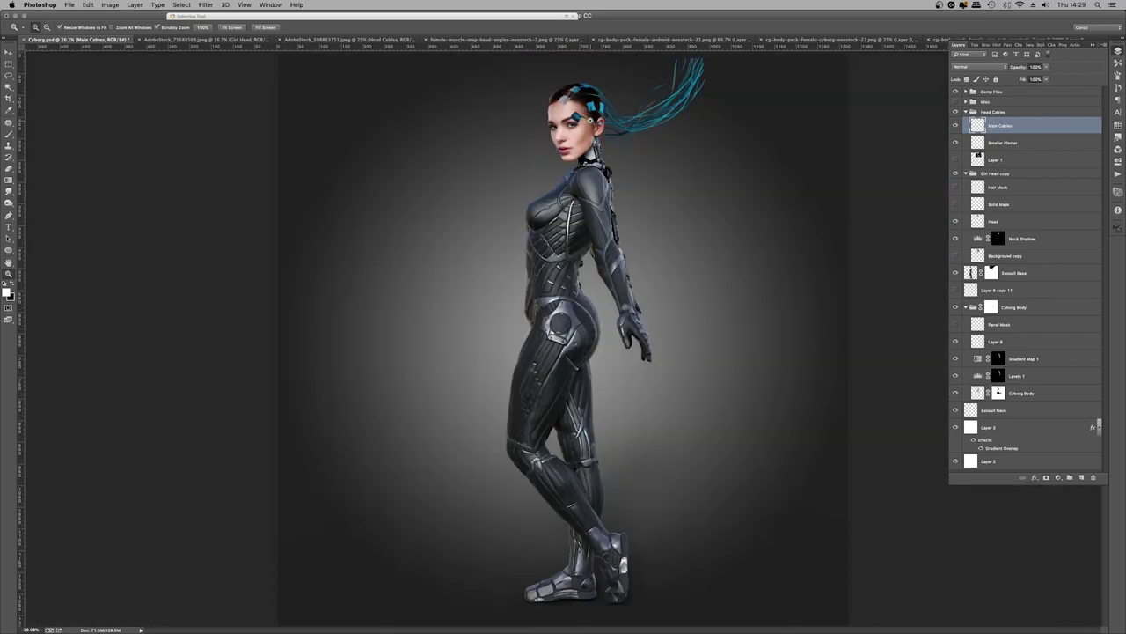
drag(538, 211, 538, 211)
key(ctrl+minus)
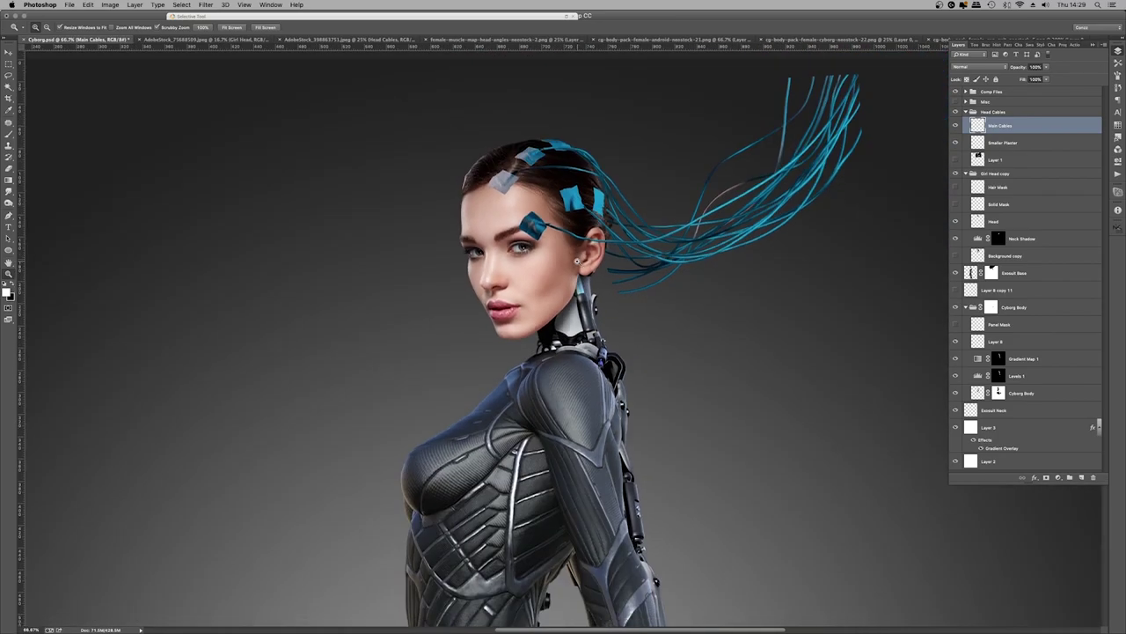
drag(577, 260, 517, 230)
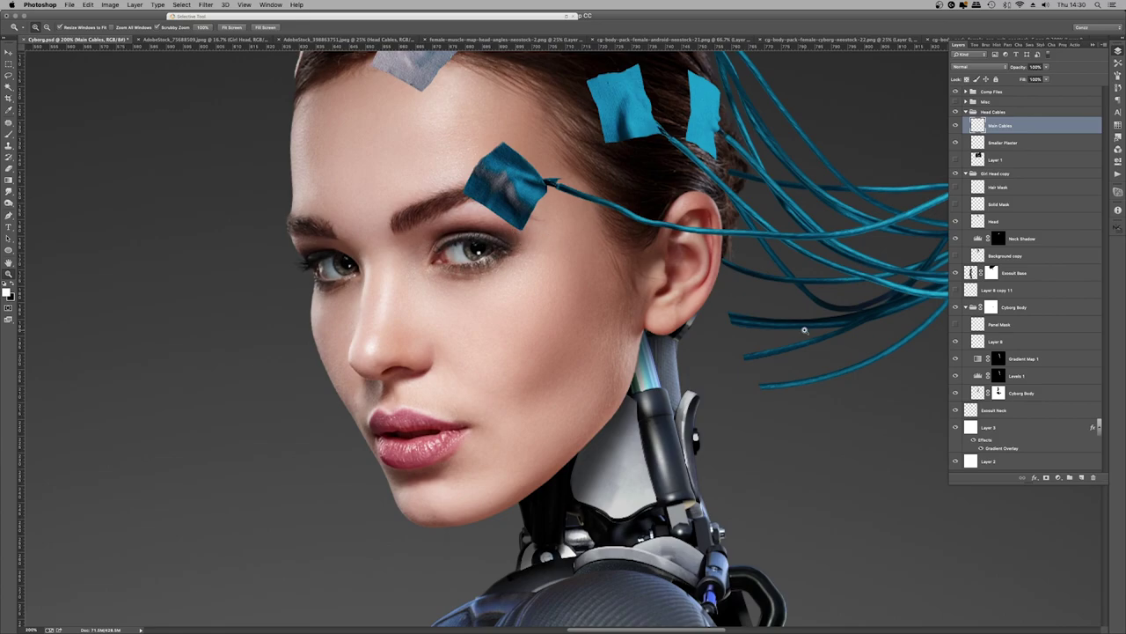
Lasso the lowest loose cable end on Main Cables, copy it to a new layer and move it toward the neck
key(l)
scroll(778, 285, right, 5)
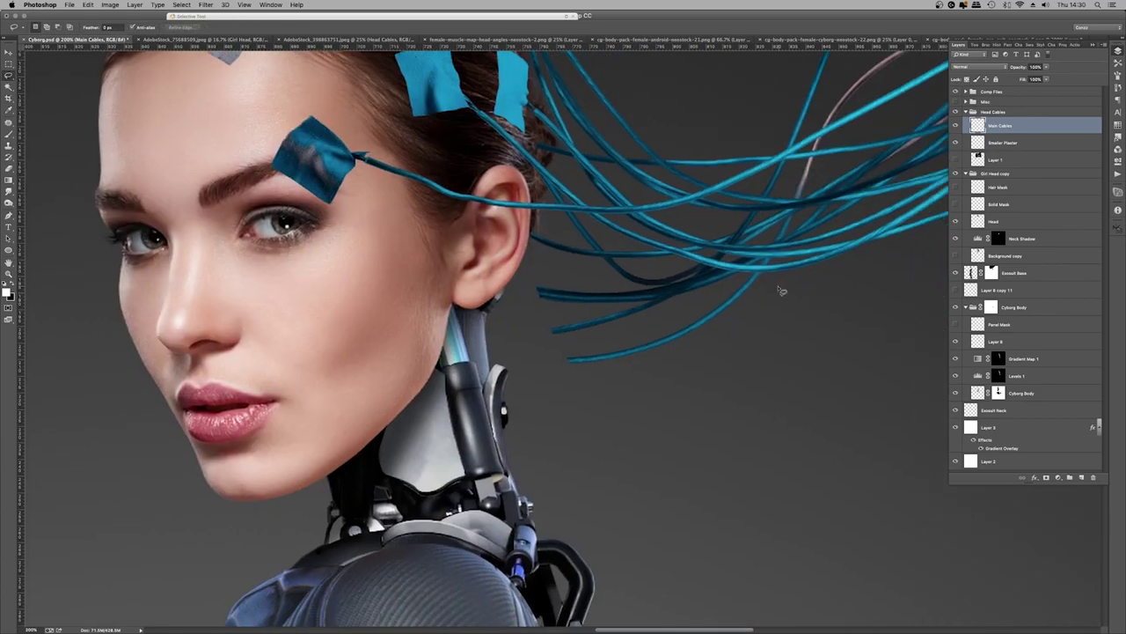
drag(699, 310, 792, 397)
key(super+j)
key(v)
drag(724, 360, 551, 398)
Rotate and position the copied cable piece so it extends the lowest cable across the neck to the jaw
key(ctrl+t)
drag(662, 359, 679, 428)
drag(521, 412, 518, 384)
key(Return)
key(ctrl+t)
drag(550, 352, 548, 353)
key(Return)
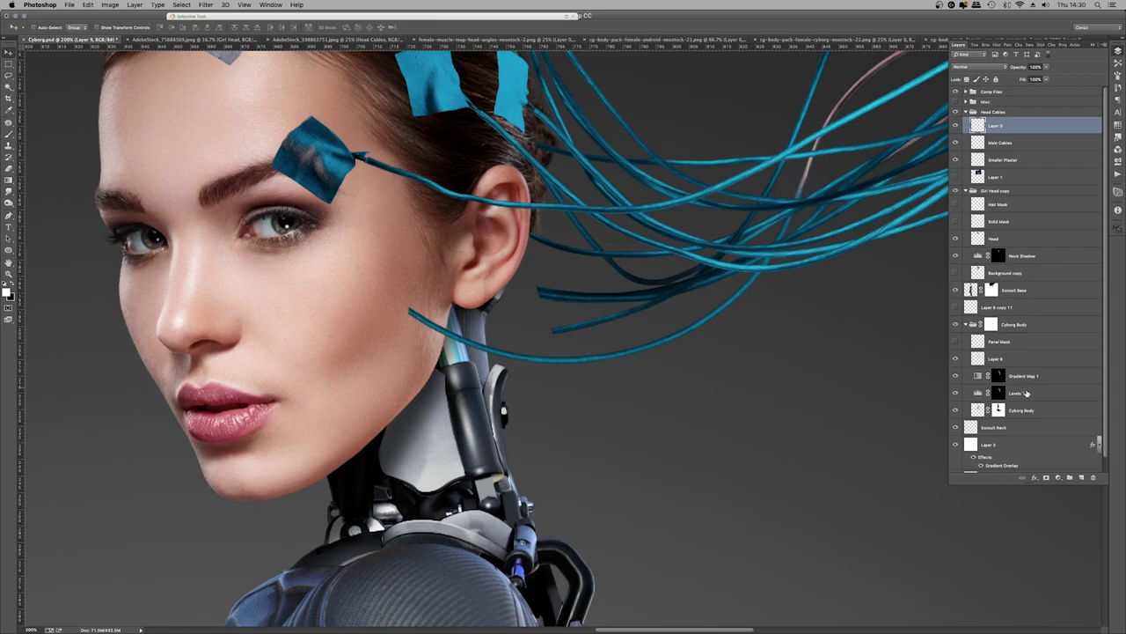
Add a layer mask to Layer 9, blend the cable join with the Brush tool and compare the result
click(1045, 479)
key(b)
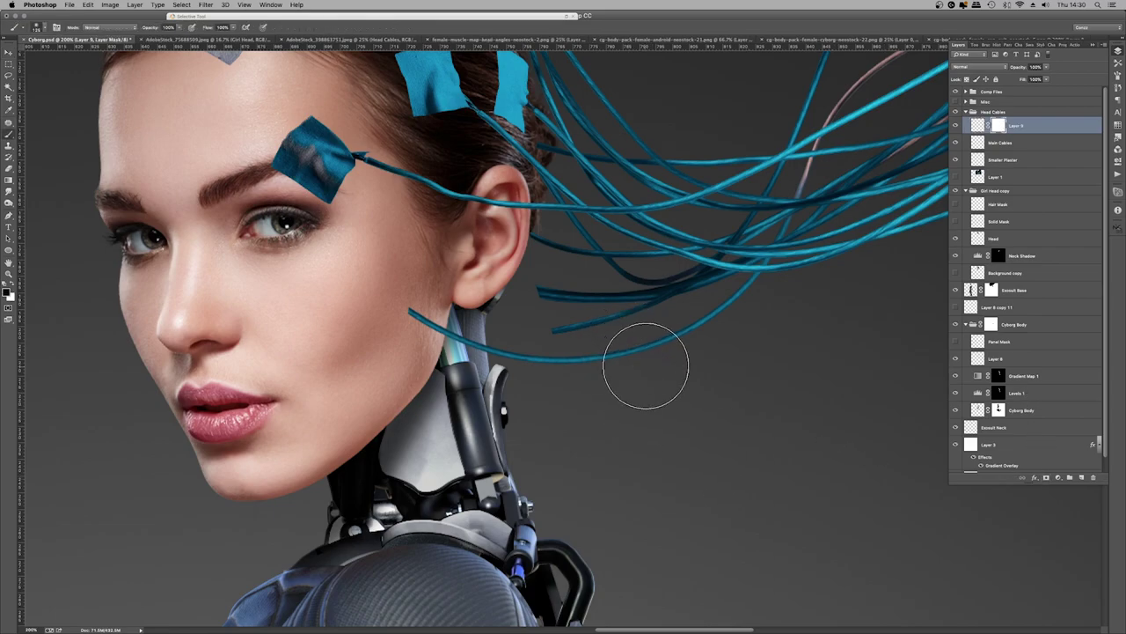
click(956, 126)
click(956, 126)
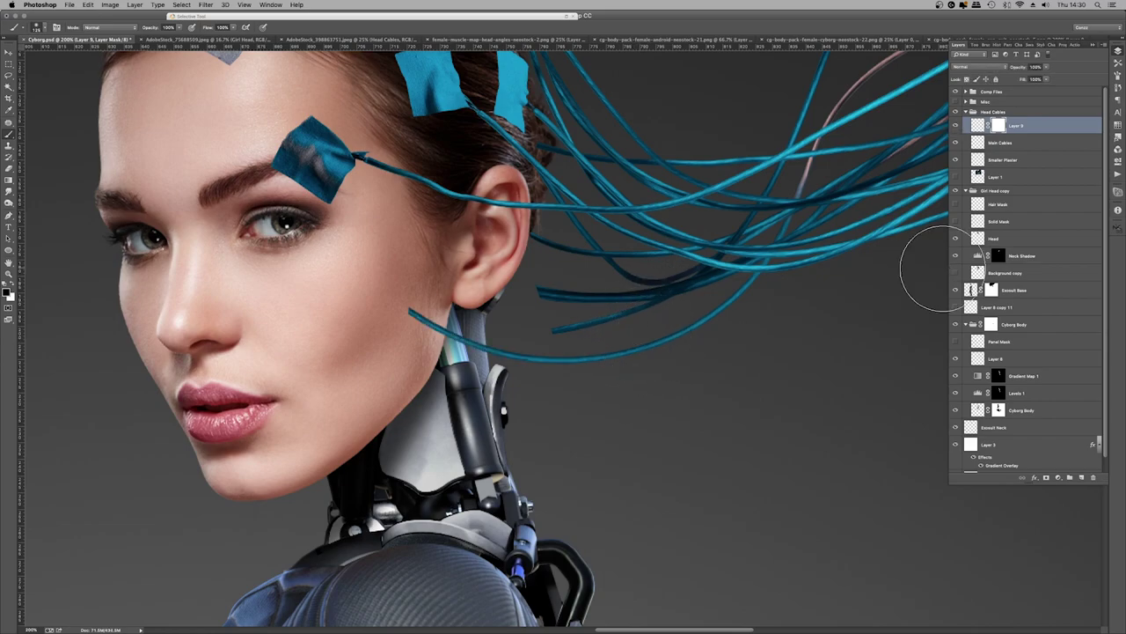
Lasso the second-lowest cable end on Main Cables, copy it to a new layer and move it toward the neck
click(10, 77)
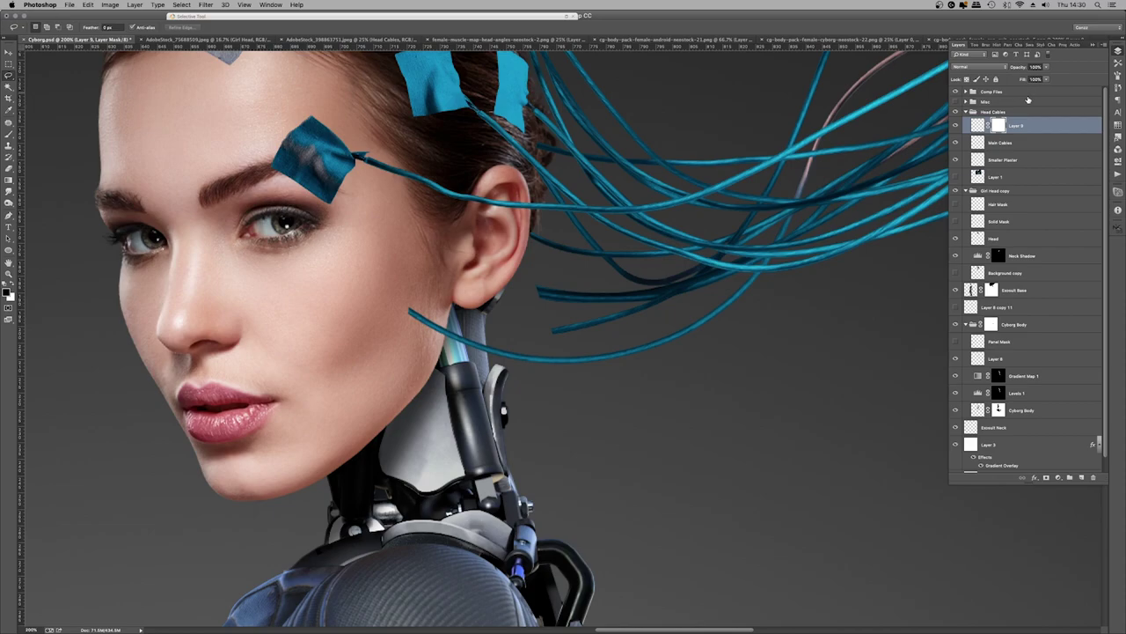
click(1004, 144)
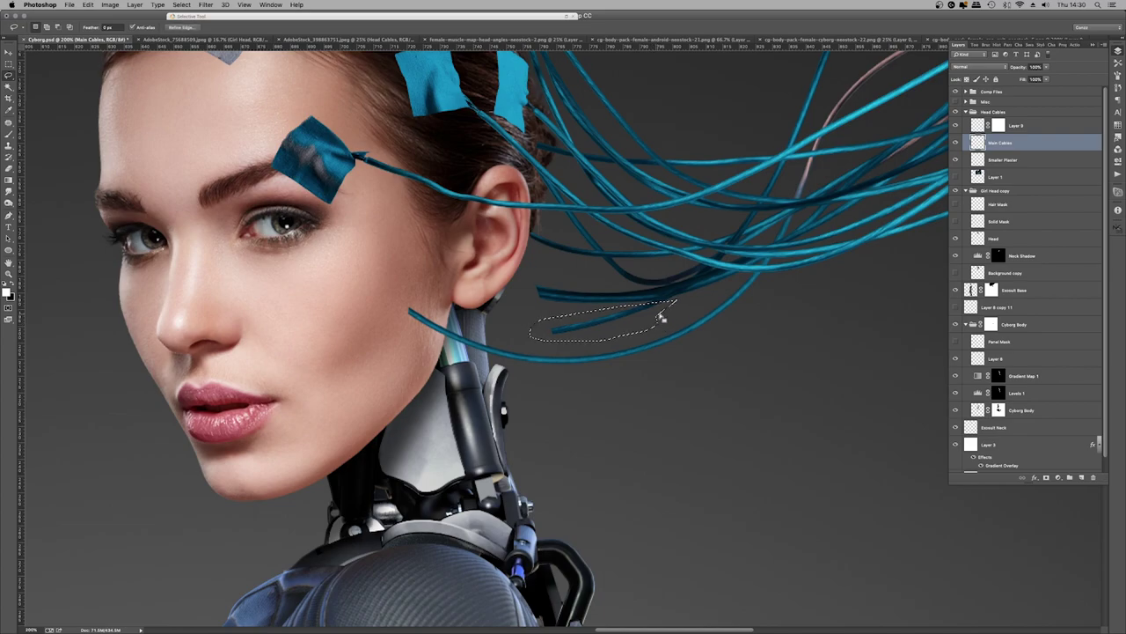
key(super+j)
key(v)
drag(659, 317, 531, 318)
Rotate the second cable piece by about 12°, align it with its cable, and mask Layer 10 to blend the join
key(super+t)
drag(651, 313, 548, 331)
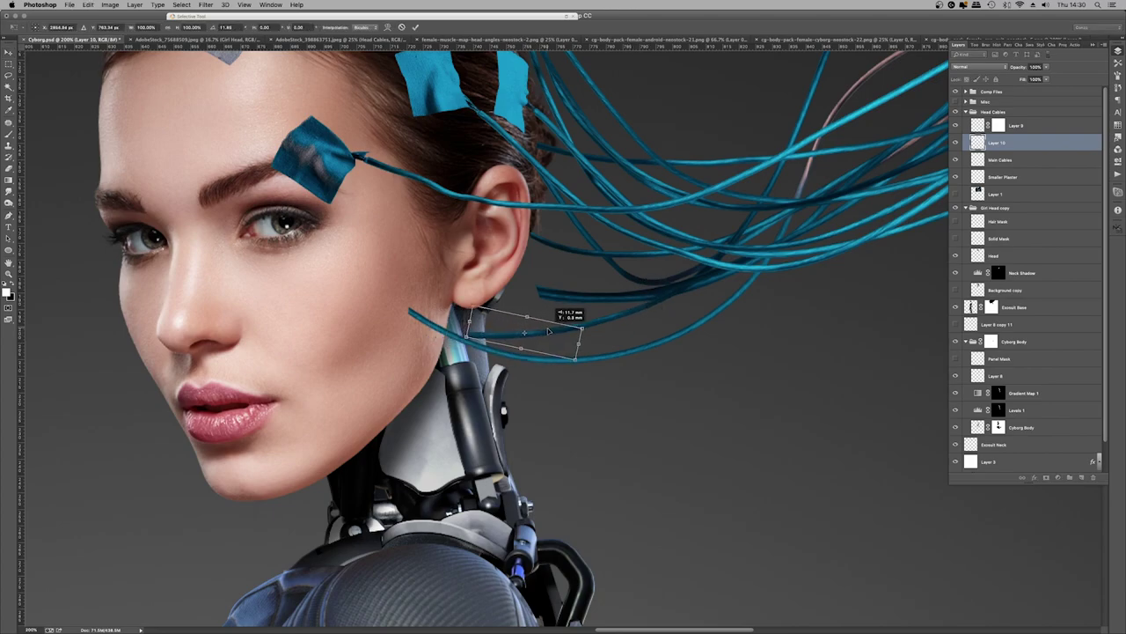
key(Return)
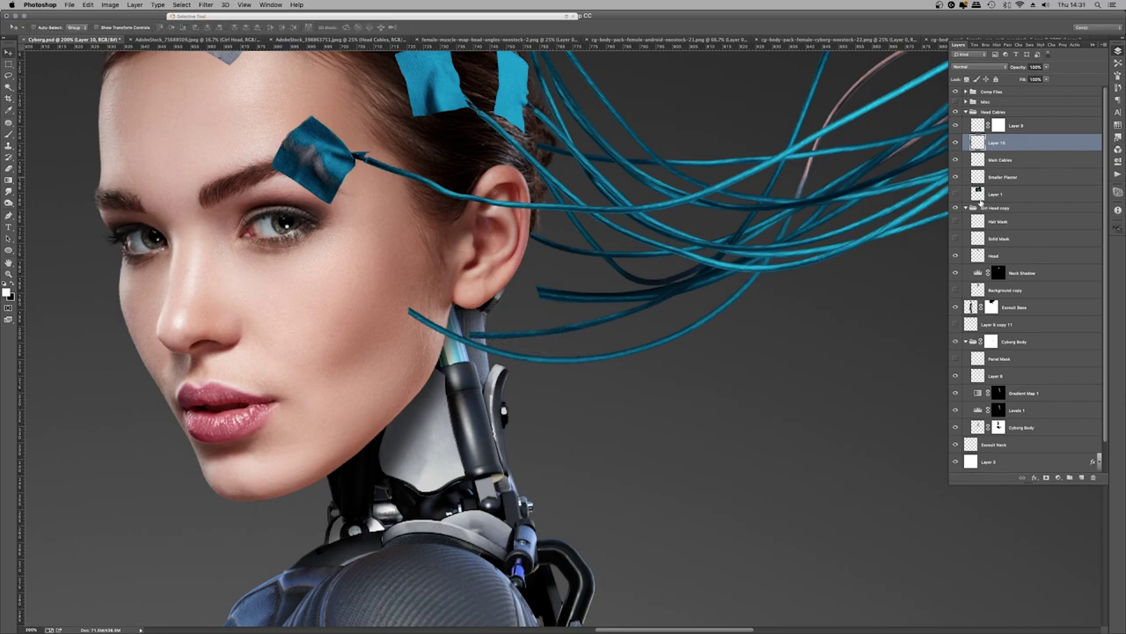
click(1046, 478)
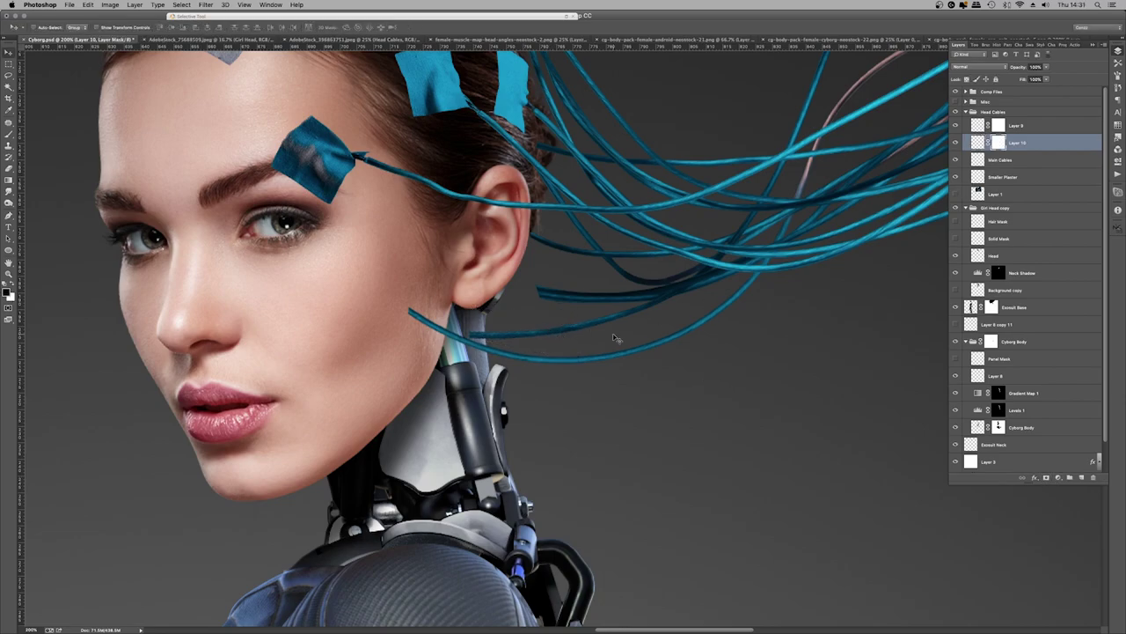
key(b)
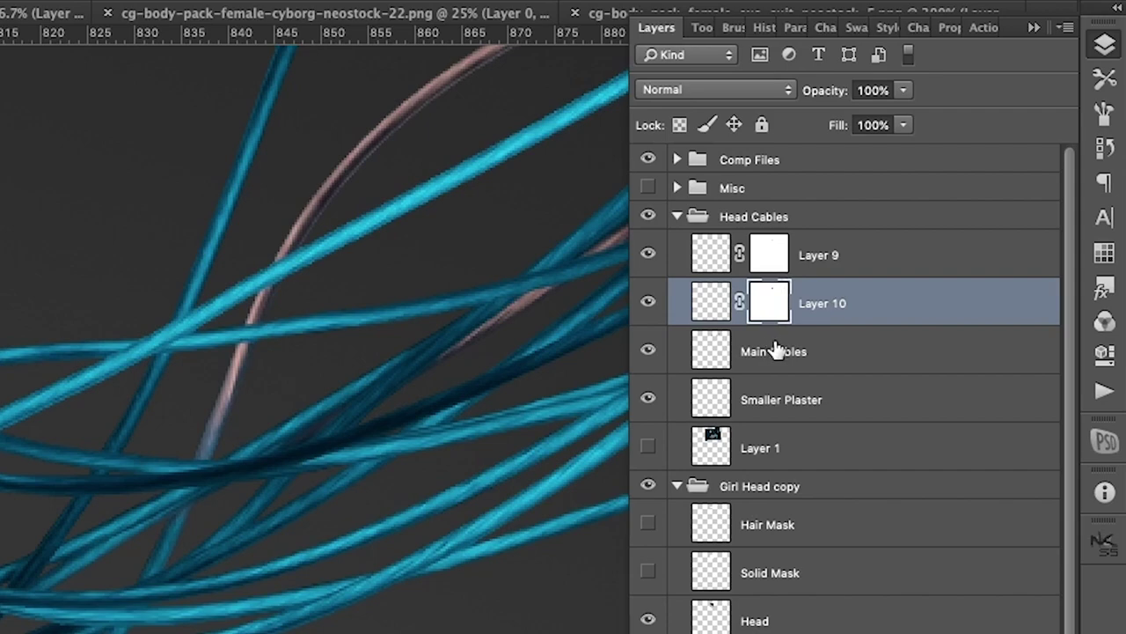
Copy the dark double cable end from Main Cables to a new layer, then rotate and align it to reach the earlobe
click(1001, 159)
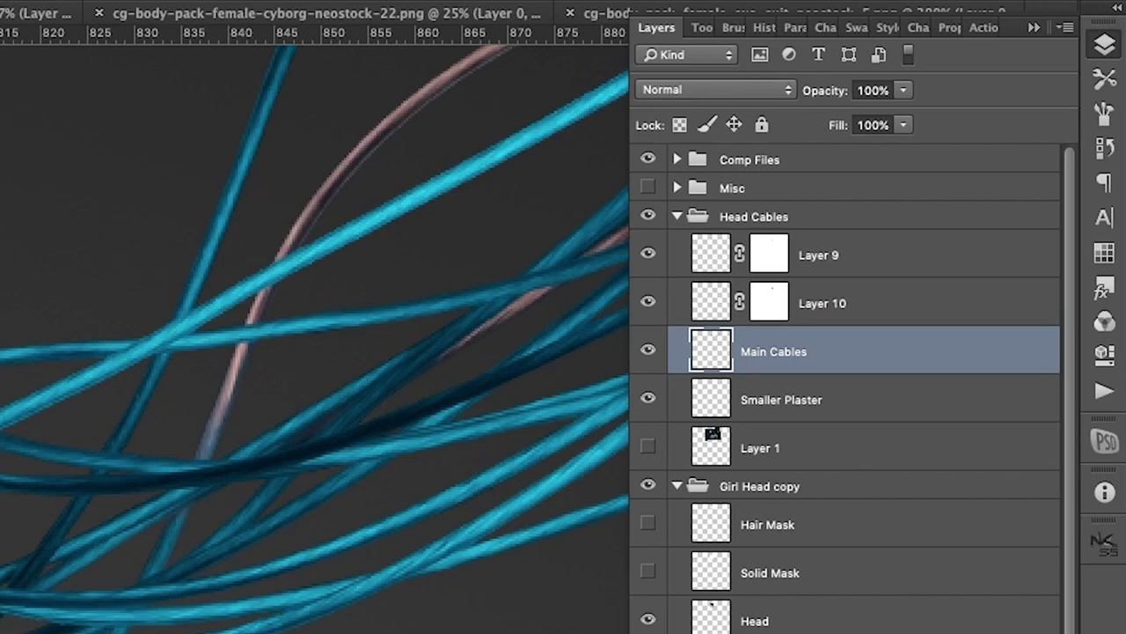
key(super+alt+shift+n)
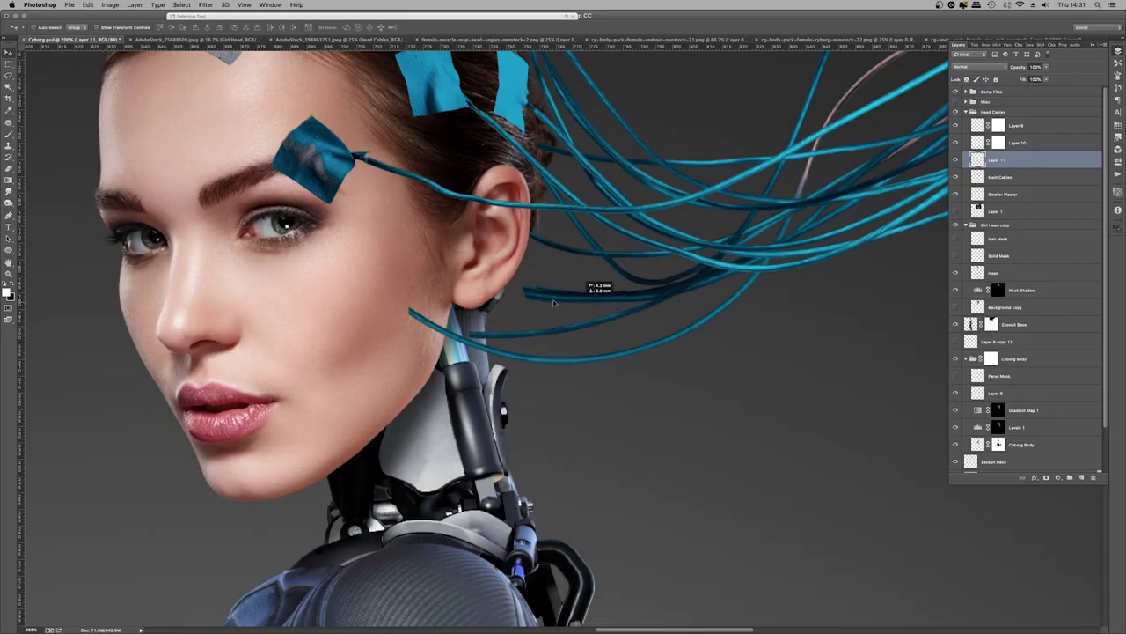
key(super+t)
drag(610, 226, 640, 242)
mouse_move(553, 302)
mouse_down()
mouse_move(552, 287)
mouse_move(563, 292)
mouse_up()
key(Return)
key(super+t)
drag(540, 296, 547, 287)
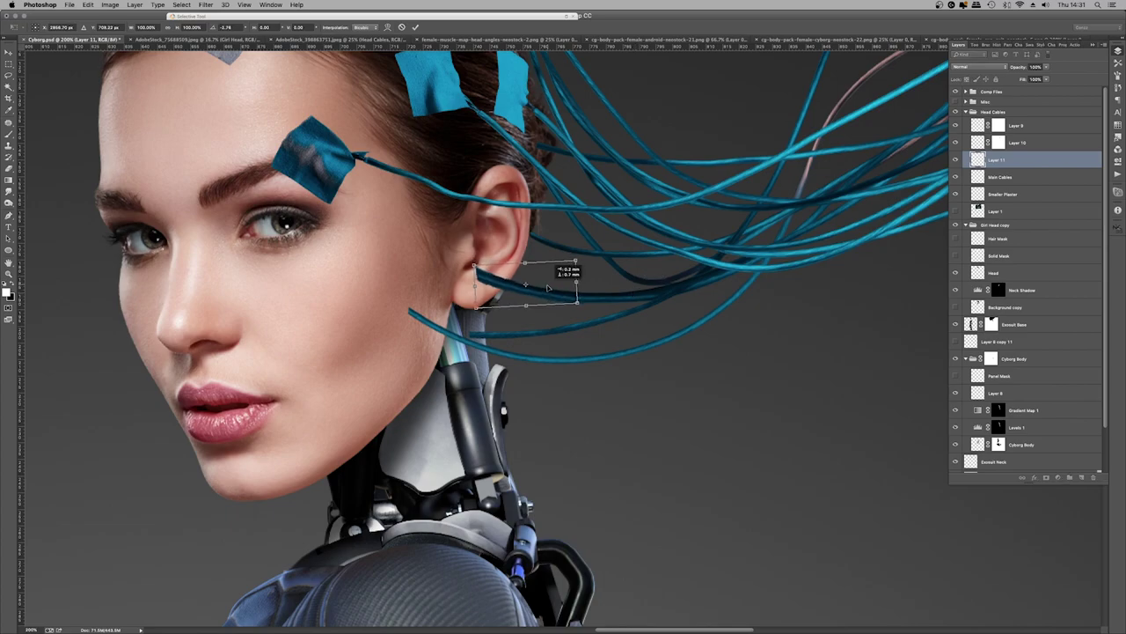
key(Return)
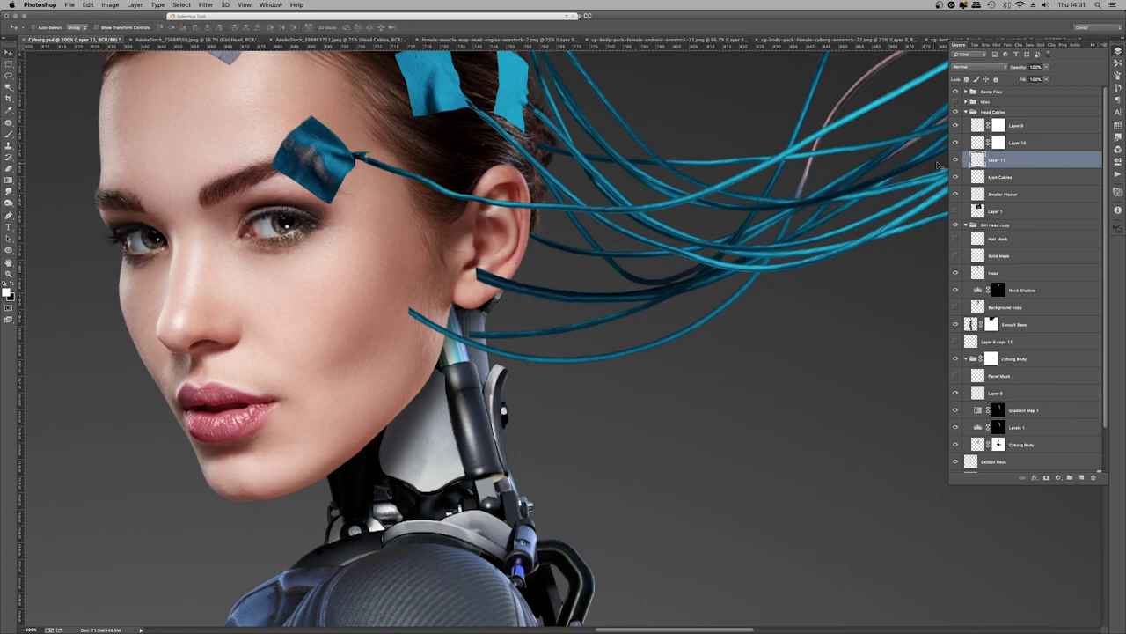
Add a layer mask to Layer 11 and blend the dark cable's join with the Brush tool
mouse_move(1003, 160)
mouse_down()
mouse_move(1003, 179)
mouse_move(991, 169)
mouse_up()
click(1046, 478)
key(b)
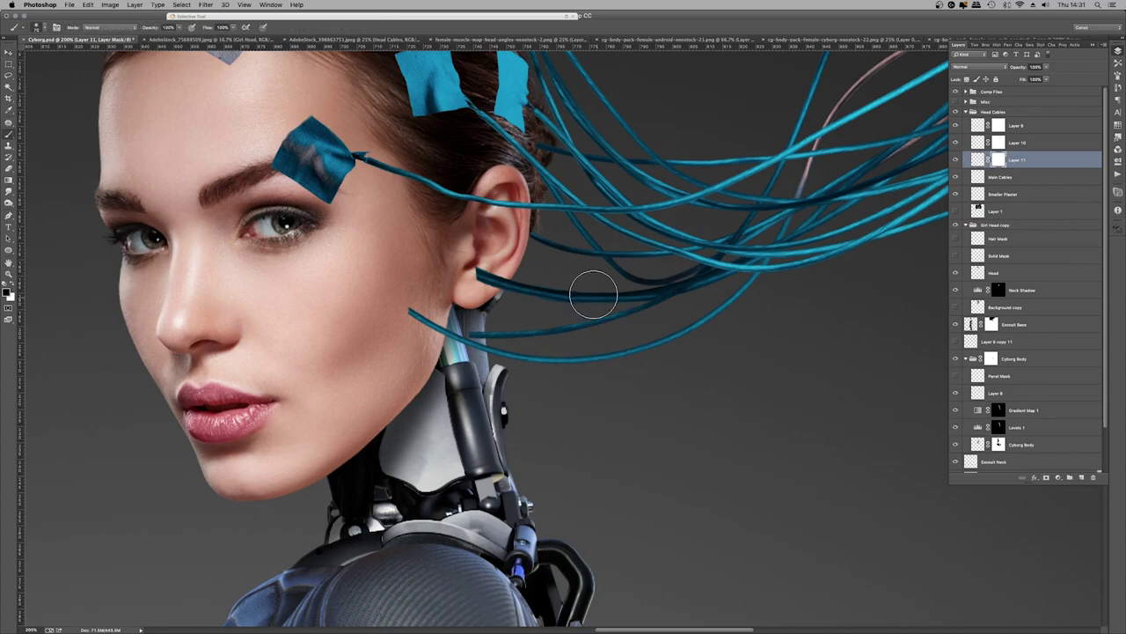
Outline the excess around the dark cable join on Main Cables with a pen path, convert it to a selection and trim it
click(1027, 176)
key(p)
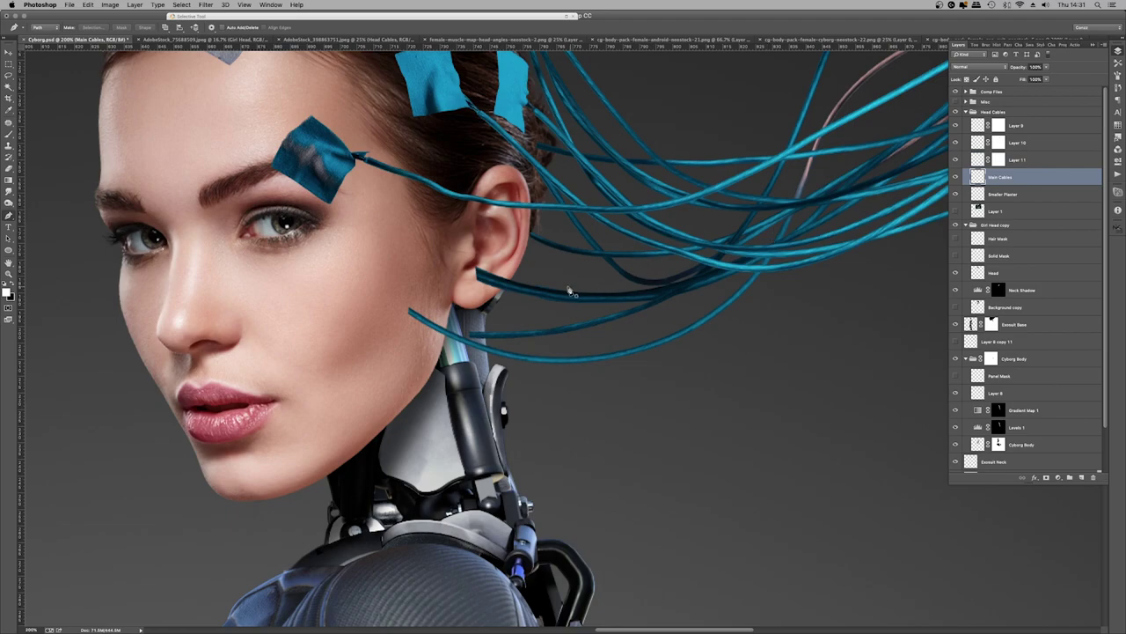
click(528, 286)
drag(607, 306, 648, 304)
alt+drag(566, 304, 548, 310)
click(526, 297)
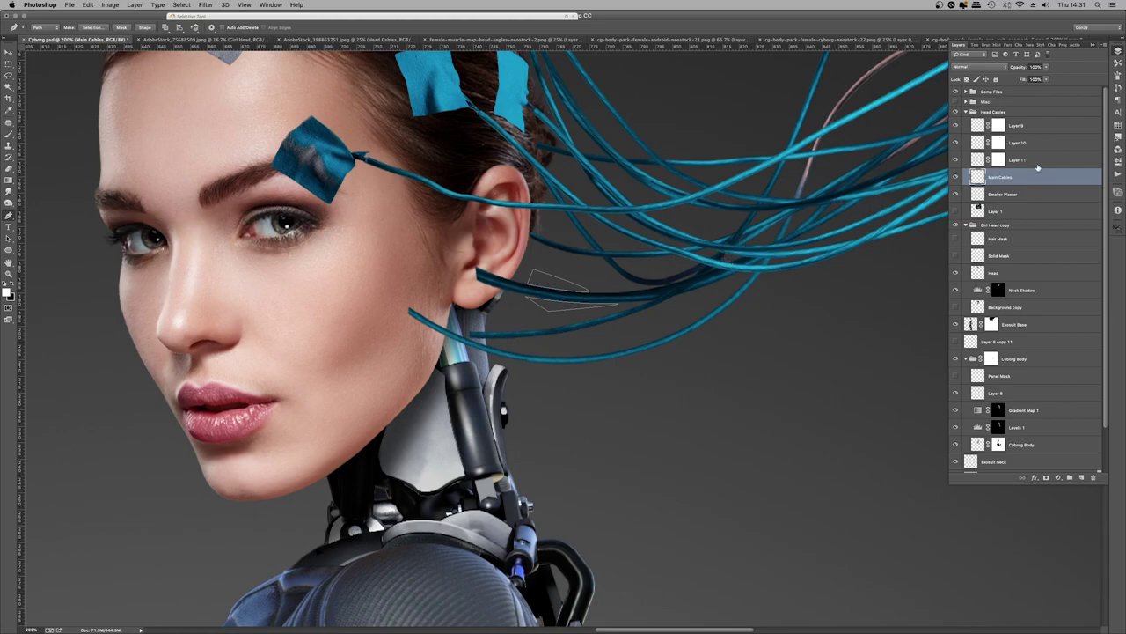
right_click(587, 266)
click(607, 300)
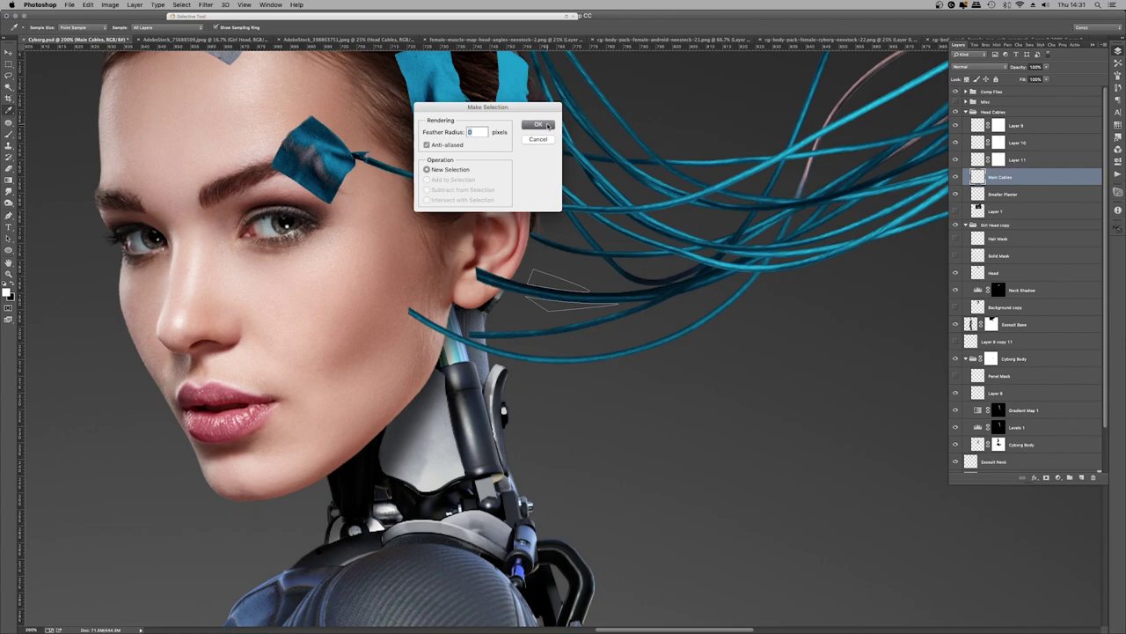
click(539, 124)
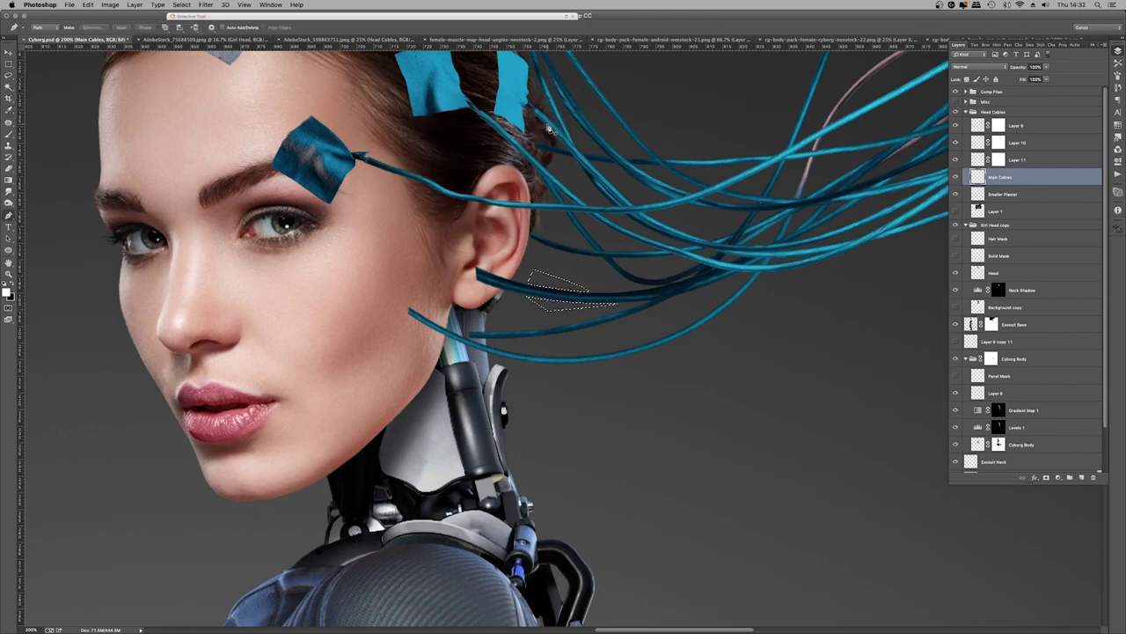
key(ctrl+d)
Group Layer 9, Layer 10 and Layer 11 inside Head Cables and name the group Cable Reconstruct
click(1034, 165)
shift+click(1027, 127)
key(ctrl+g)
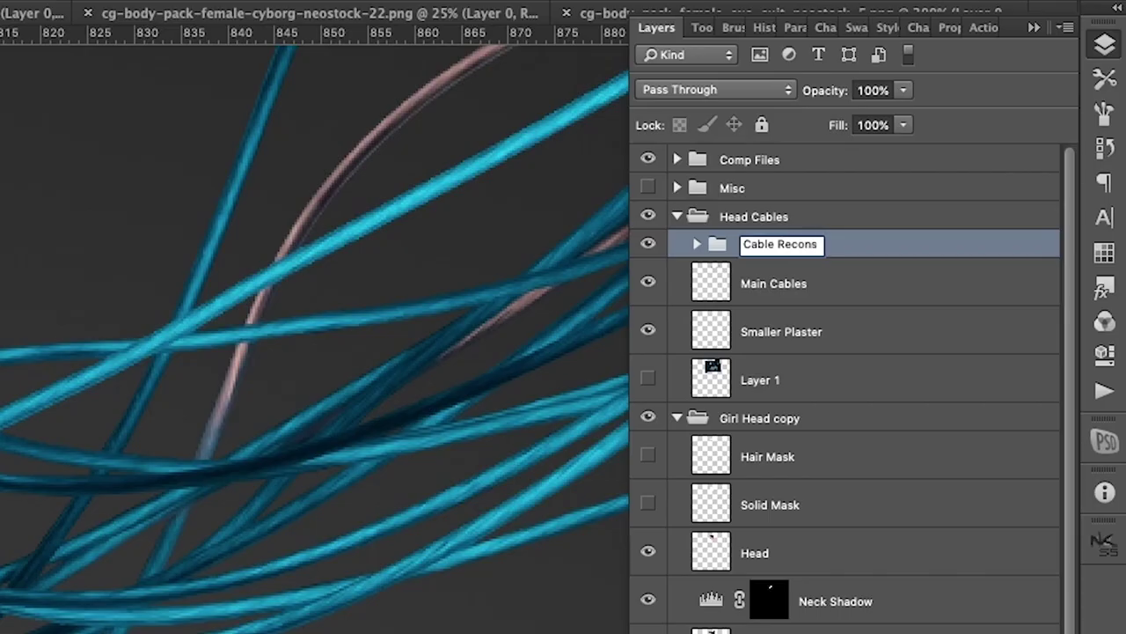
text(ruct)
key(Return)
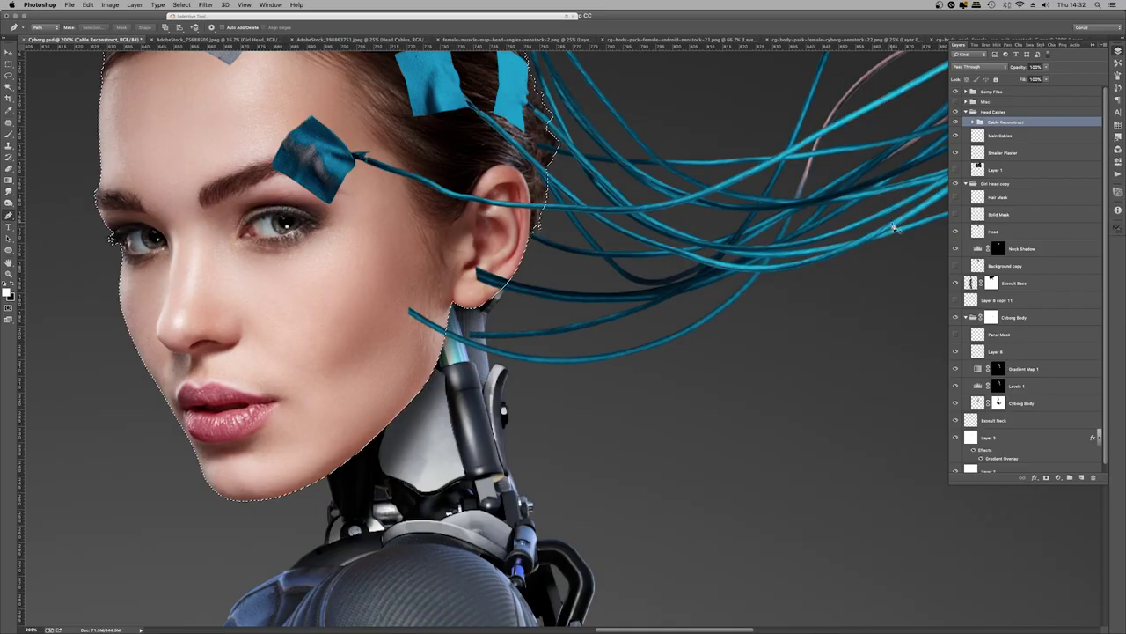
Add a layer mask to the Cable Reconstruct group and mask out the cable ends overlapping the face using the head's outline as selection
key(super+d)
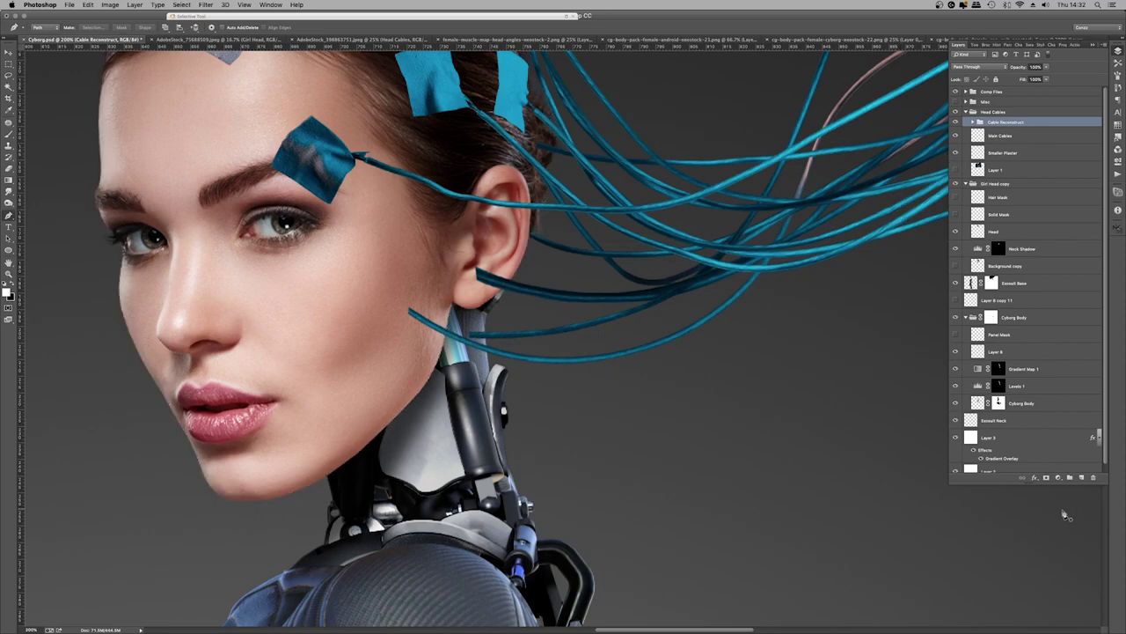
click(1045, 478)
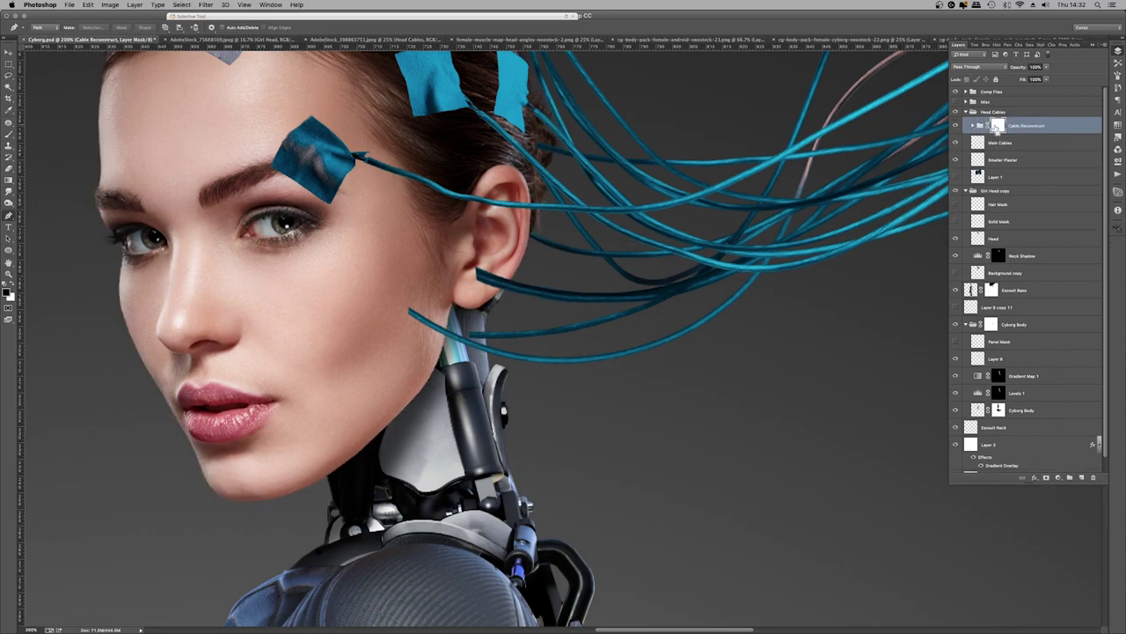
super+click(979, 240)
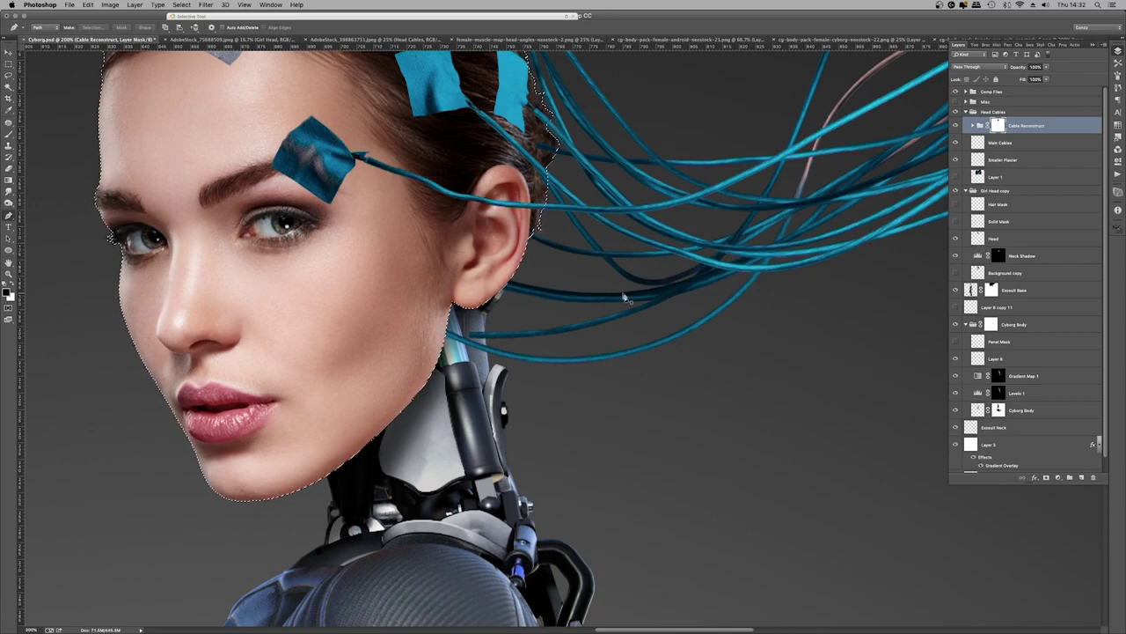
Load the Cyborg Body outline as a selection and brush out the cable crossing the neck on the Cable Reconstruct mask, then deselect
super+click(977, 410)
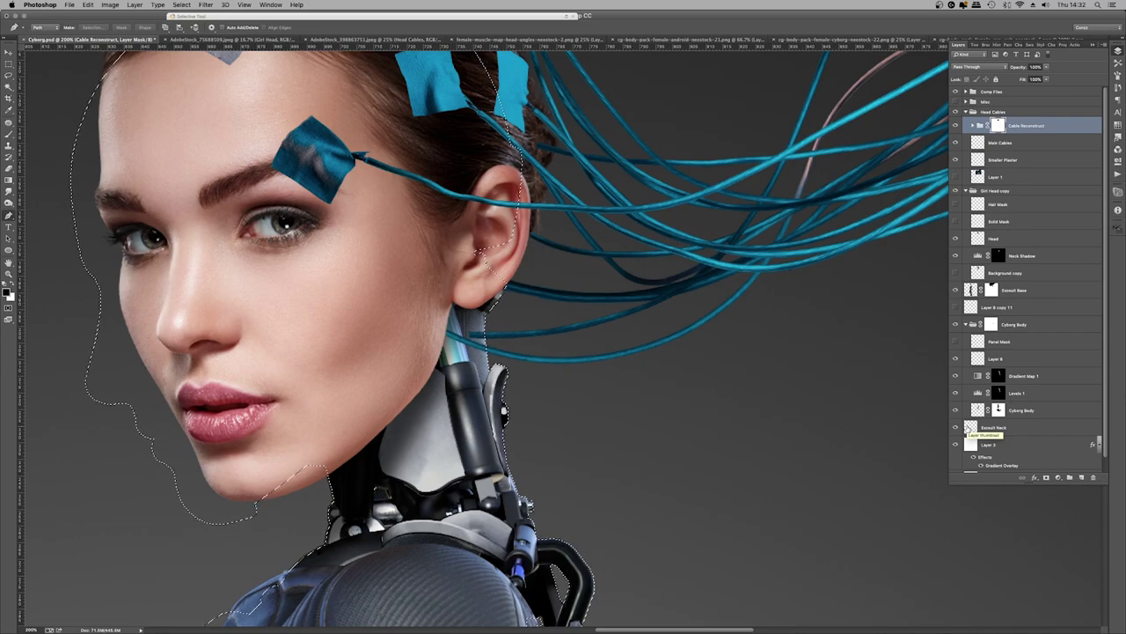
key(e)
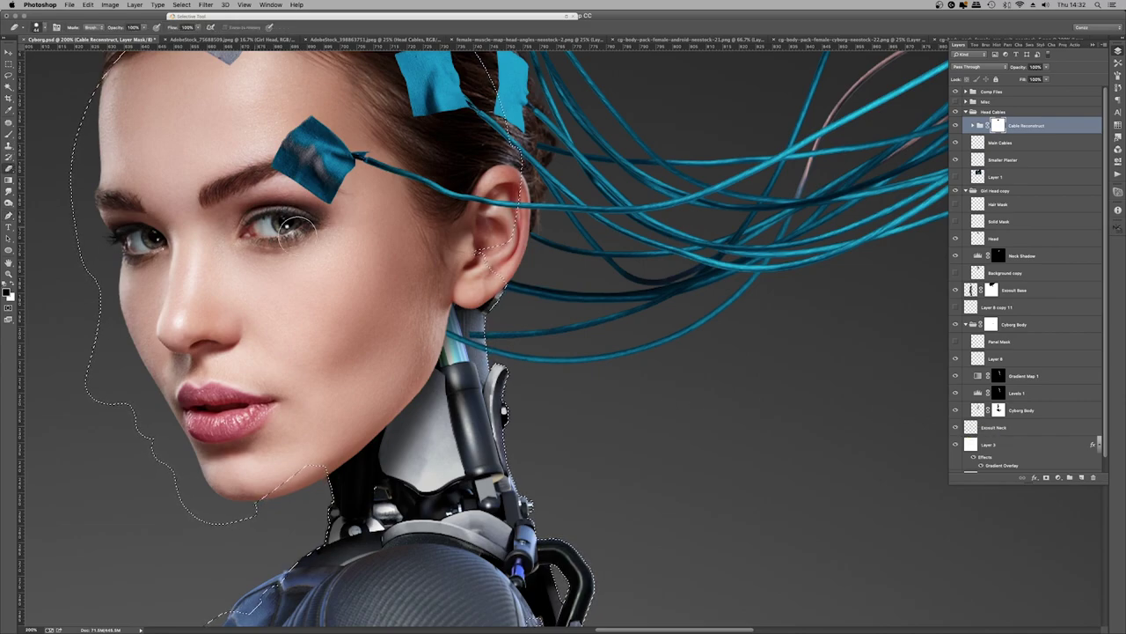
right_click(490, 284)
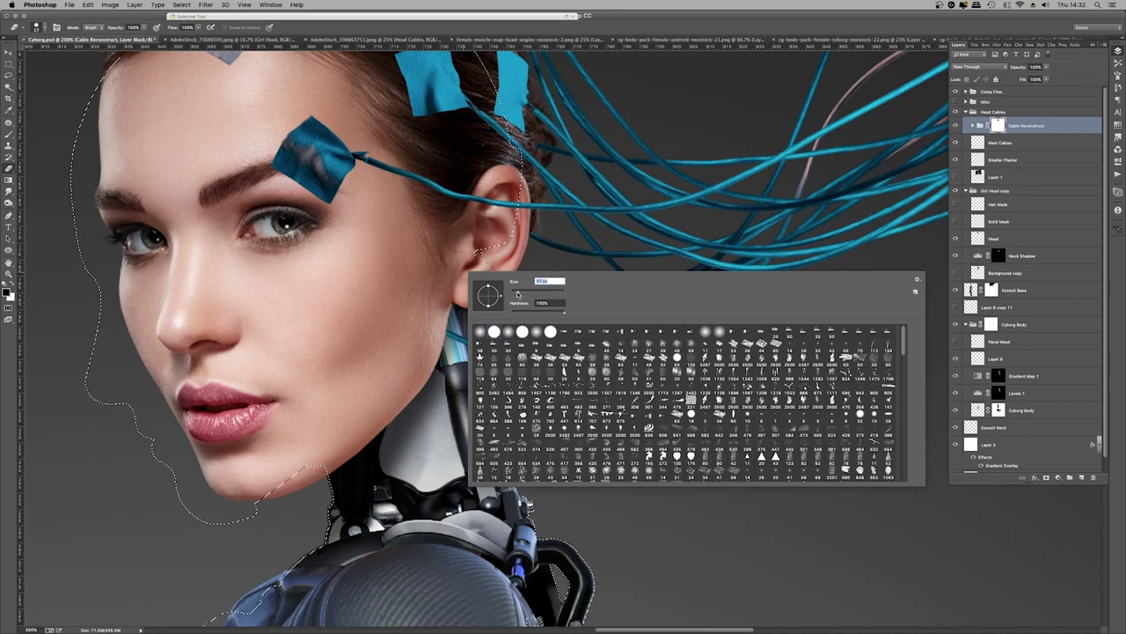
key(bracketleft)
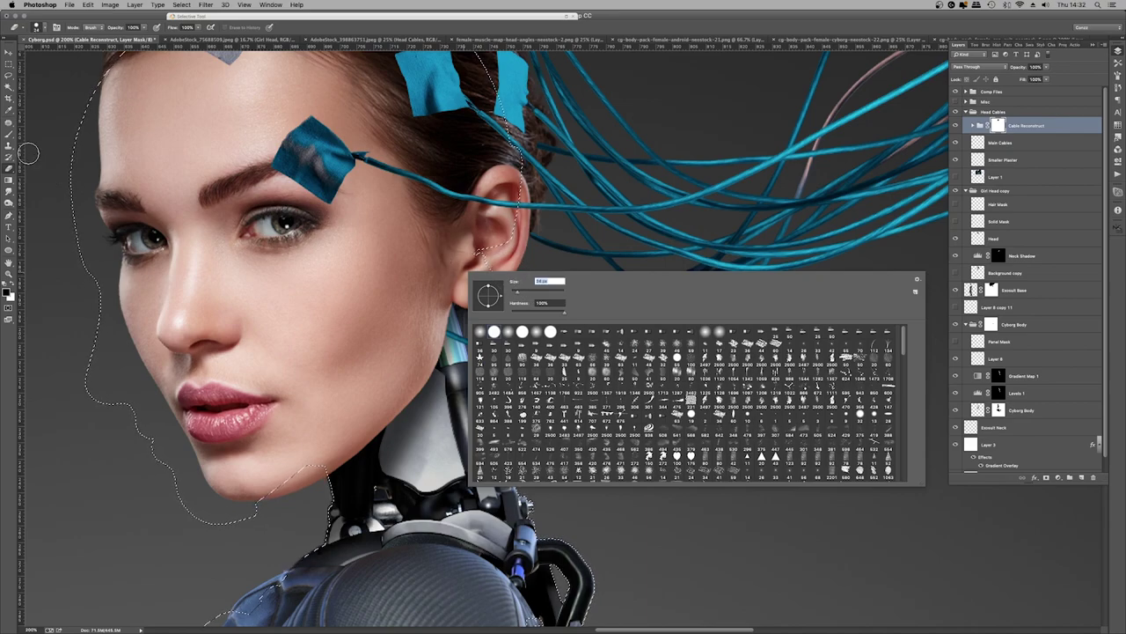
key(Return)
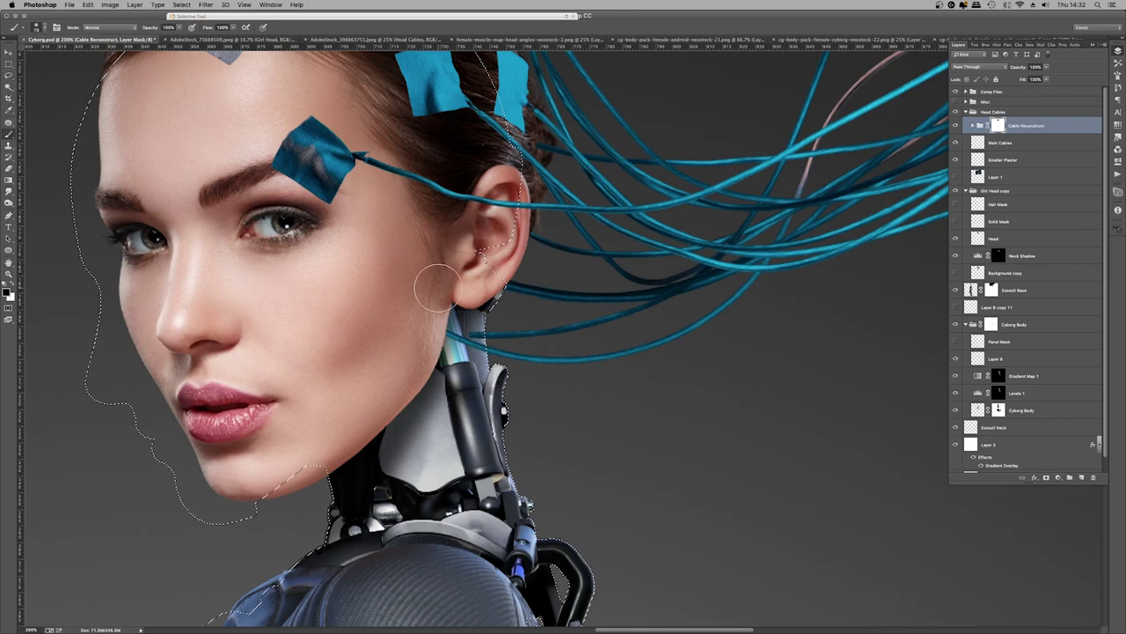
right_click(548, 317)
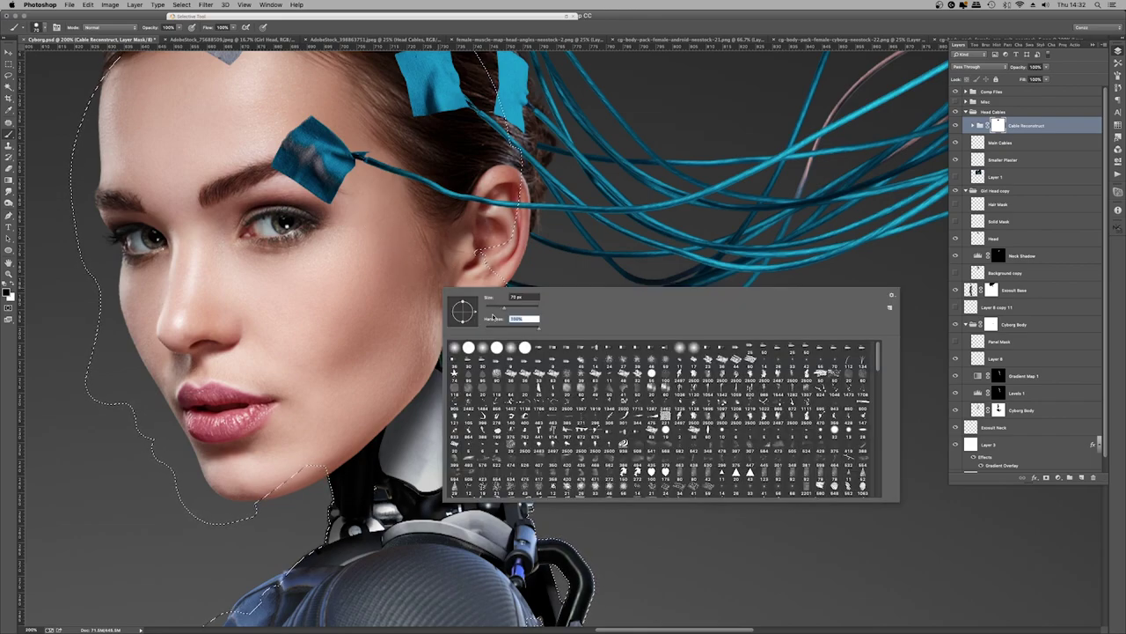
key(Return)
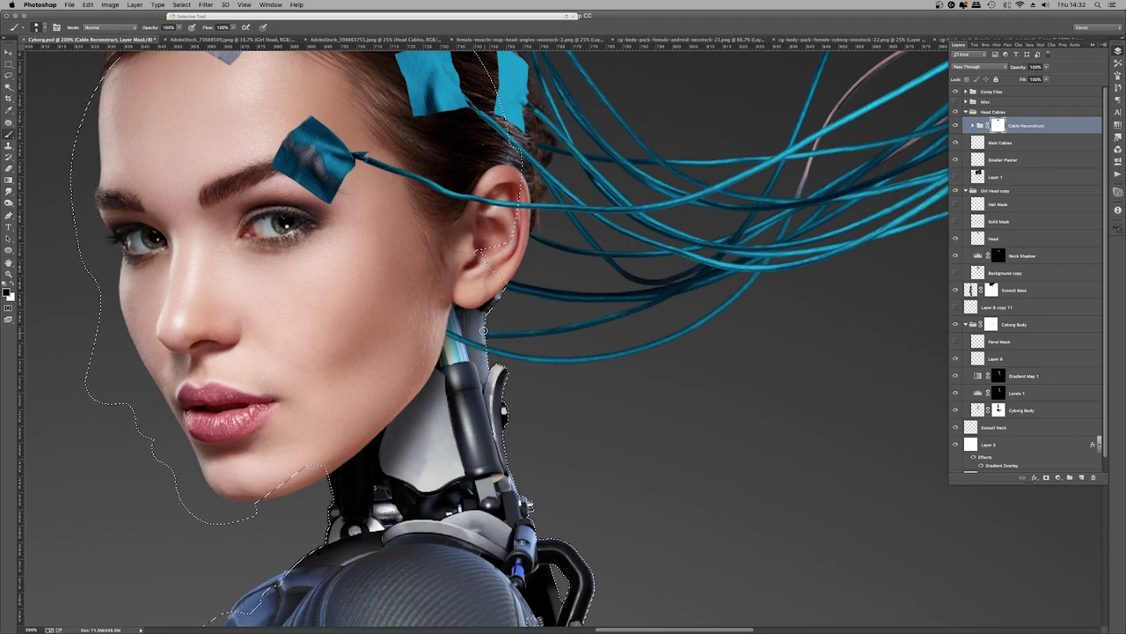
key(ctrl+d)
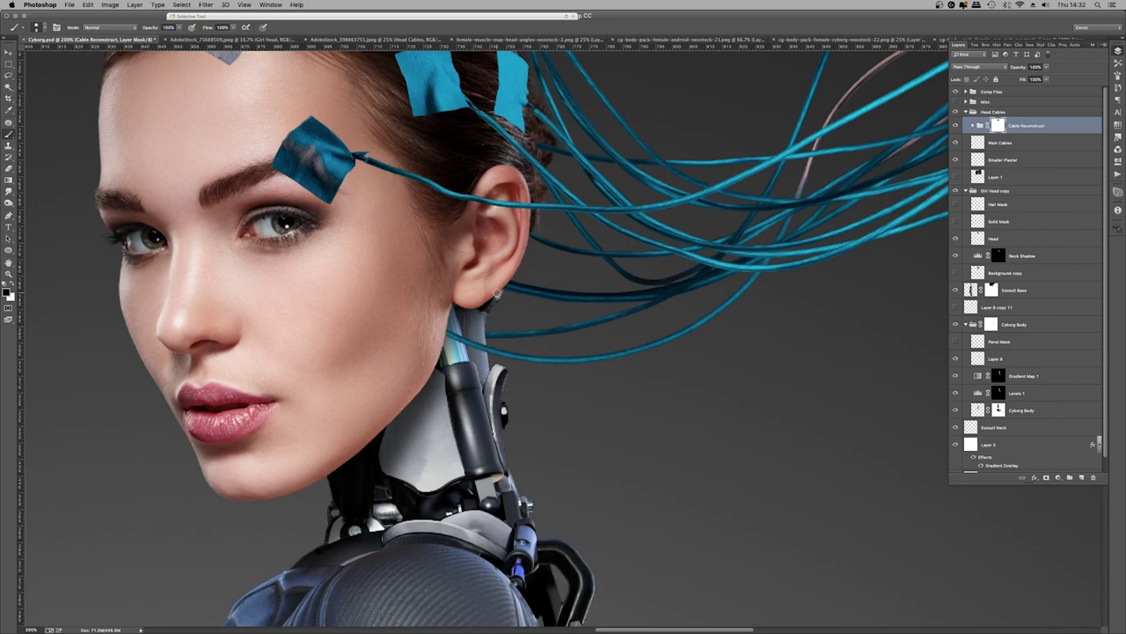
Move the Comp Files reference group slightly to line up with the head, then hide it
click(8, 274)
right_click(391, 249)
click(414, 252)
right_click(622, 121)
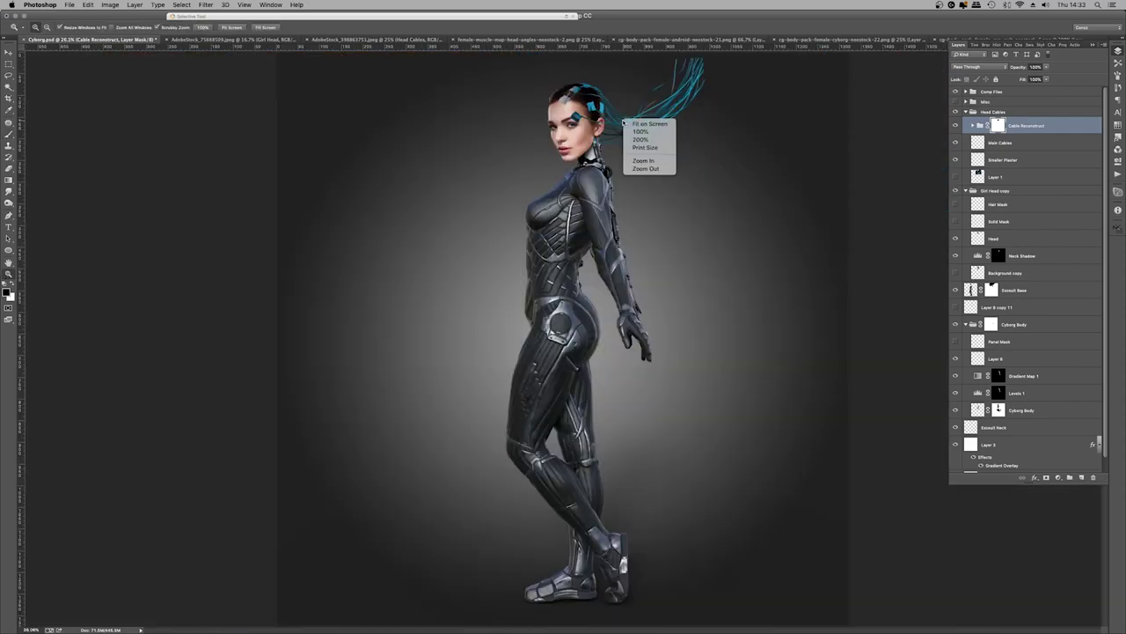
click(645, 169)
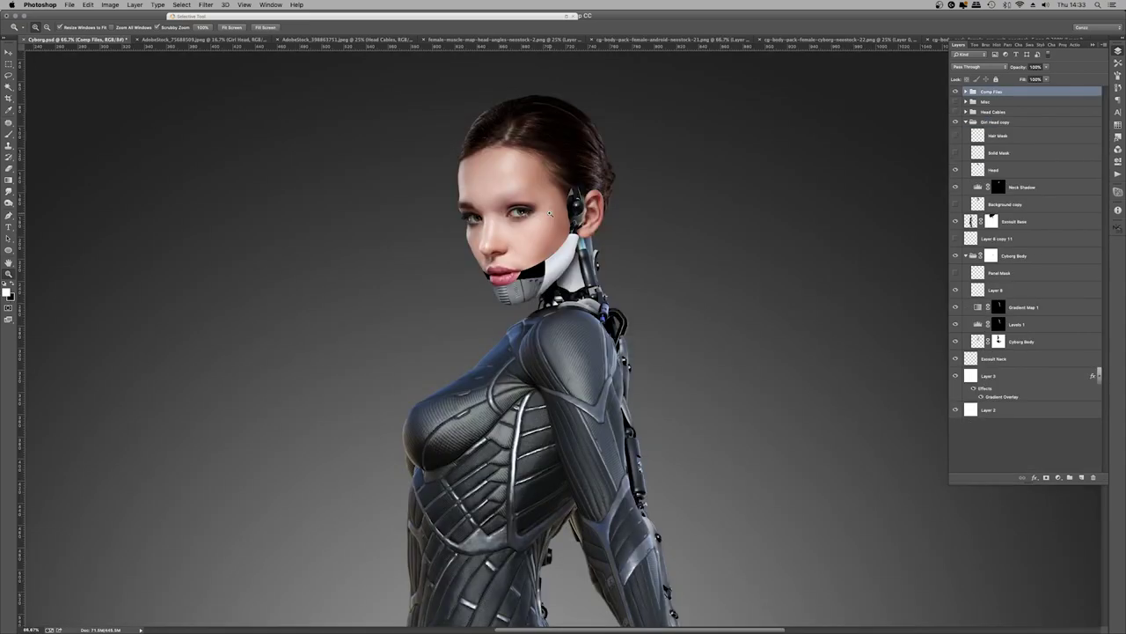
key(v)
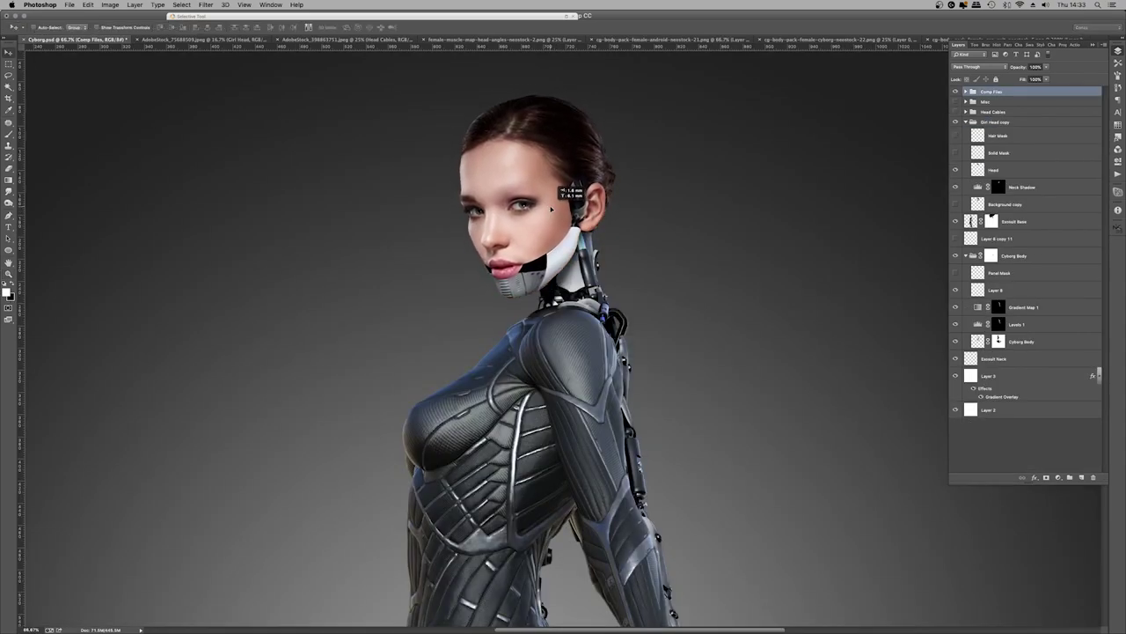
click(956, 92)
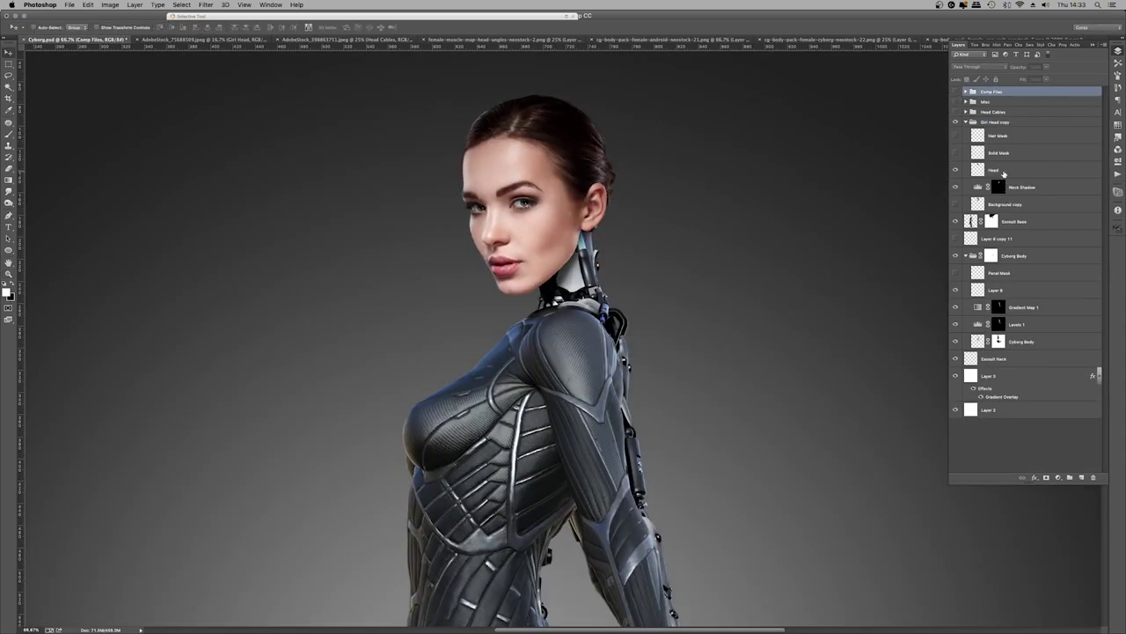
Duplicate the Head layer and remove the eyebrow nearest the ear by patching it with forehead skin using the Patch tool
click(1003, 173)
key(super+j)
key(super+equal)
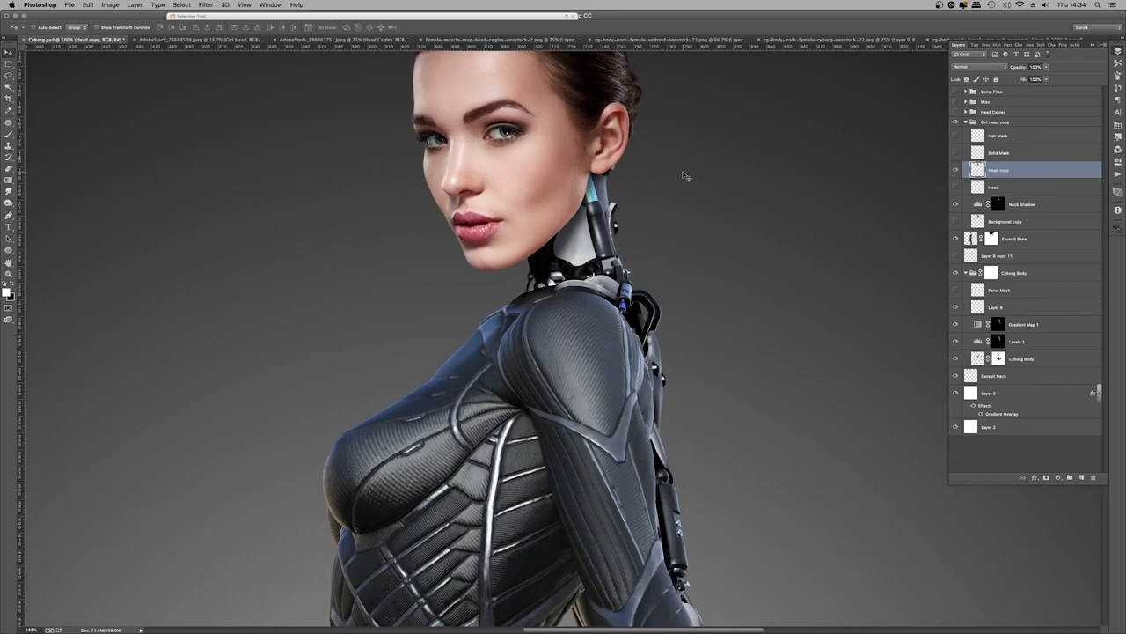
key(j)
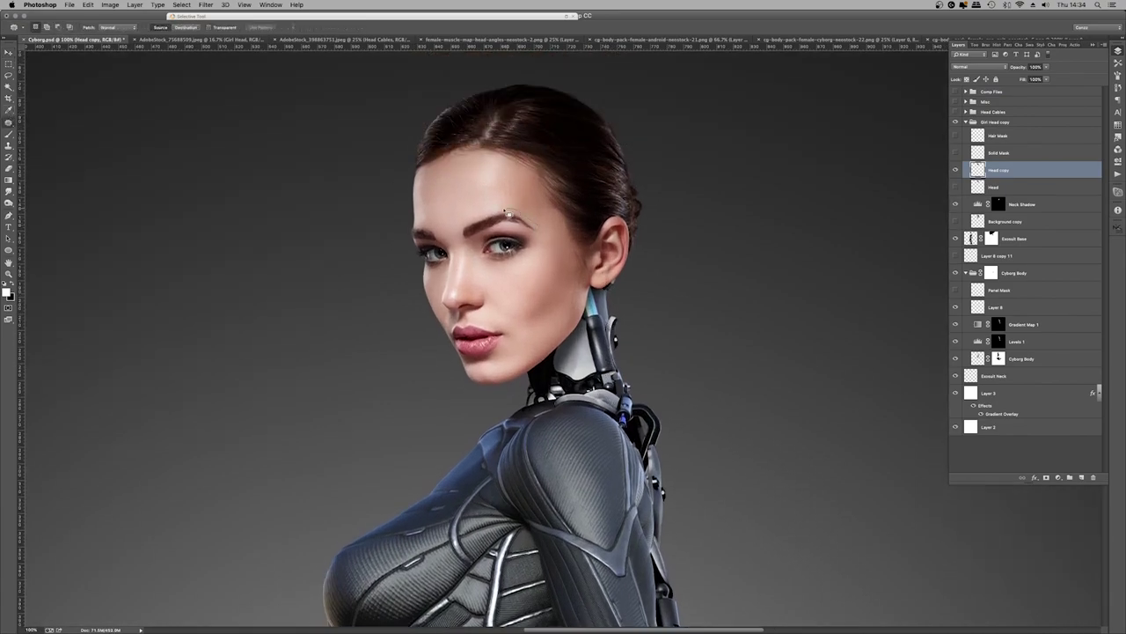
mouse_move(548, 238)
mouse_down()
mouse_move(532, 236)
mouse_move(508, 191)
mouse_up()
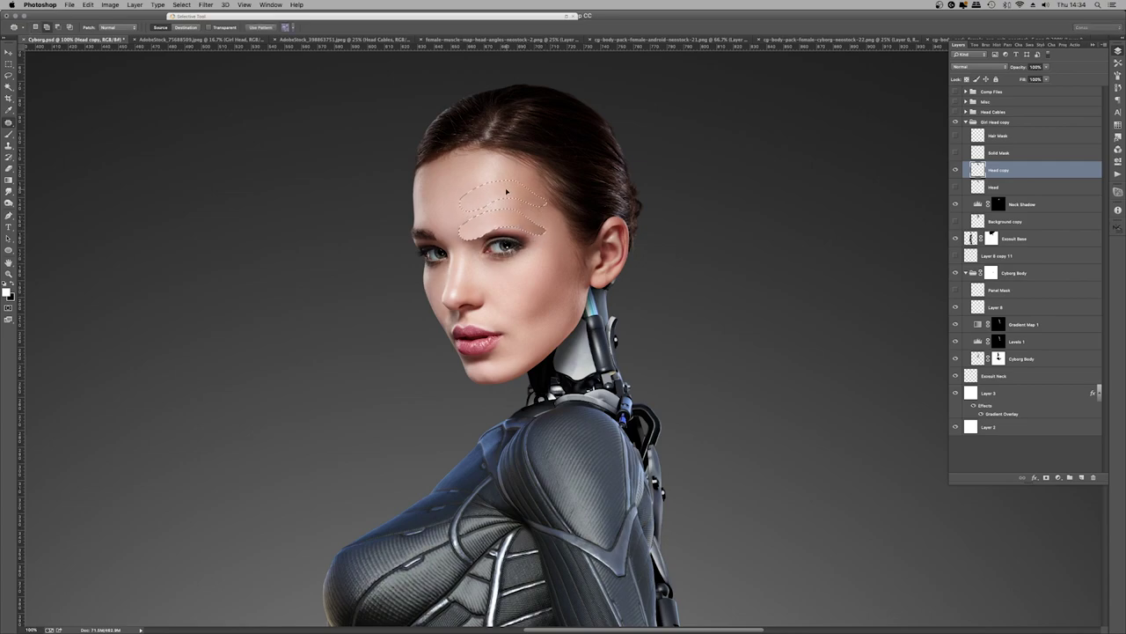
key(super+d)
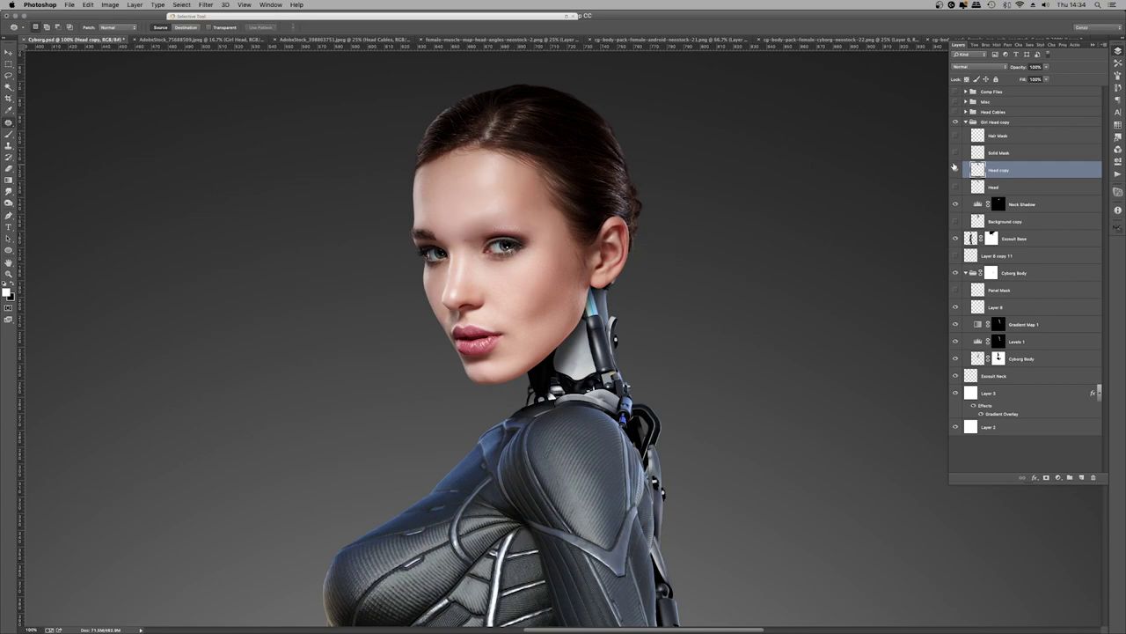
Check the patched brow area against the Comp Files reference, at full figure and close up
click(956, 91)
click(956, 92)
key(super+minus)
key(super+minus)
key(super+minus)
key(super+minus)
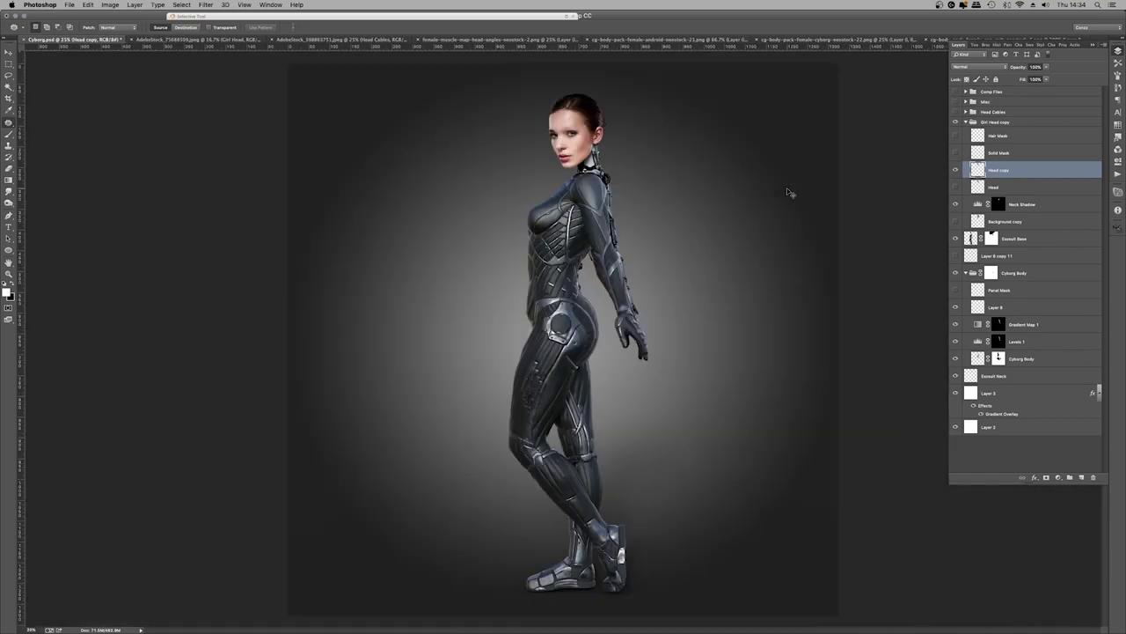
key(super+plus)
scroll(640, 324, up, 4)
key(super+plus)
key(super+plus)
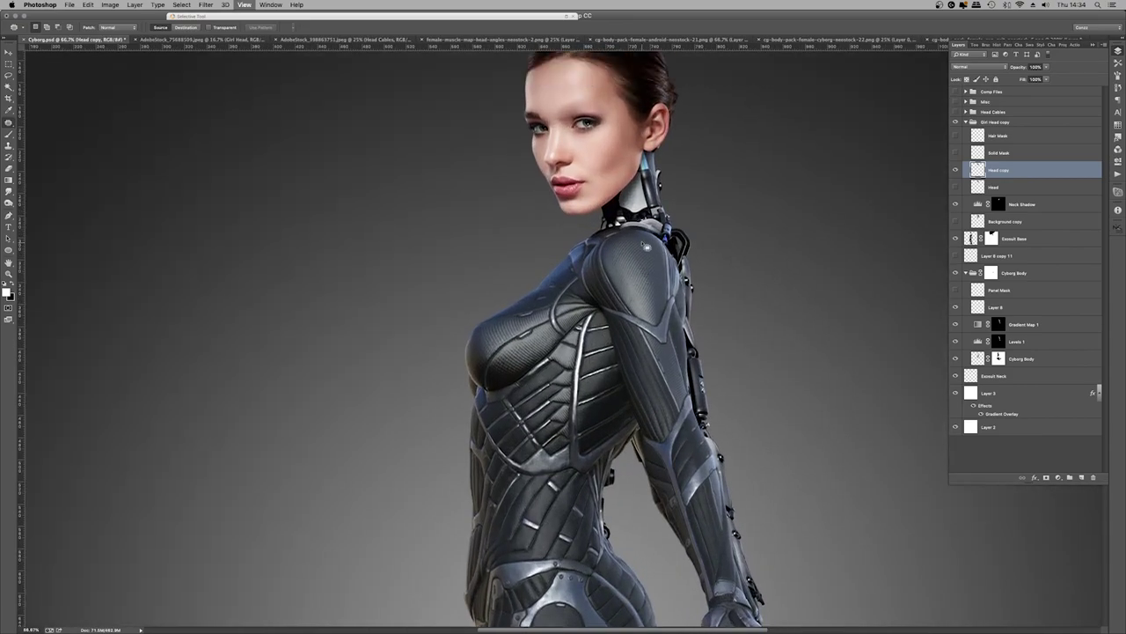
scroll(766, 143, up, 3)
Collapse the Girl Head copy group and inspect the bare cyborg head and the Comp Files group
click(965, 121)
click(957, 92)
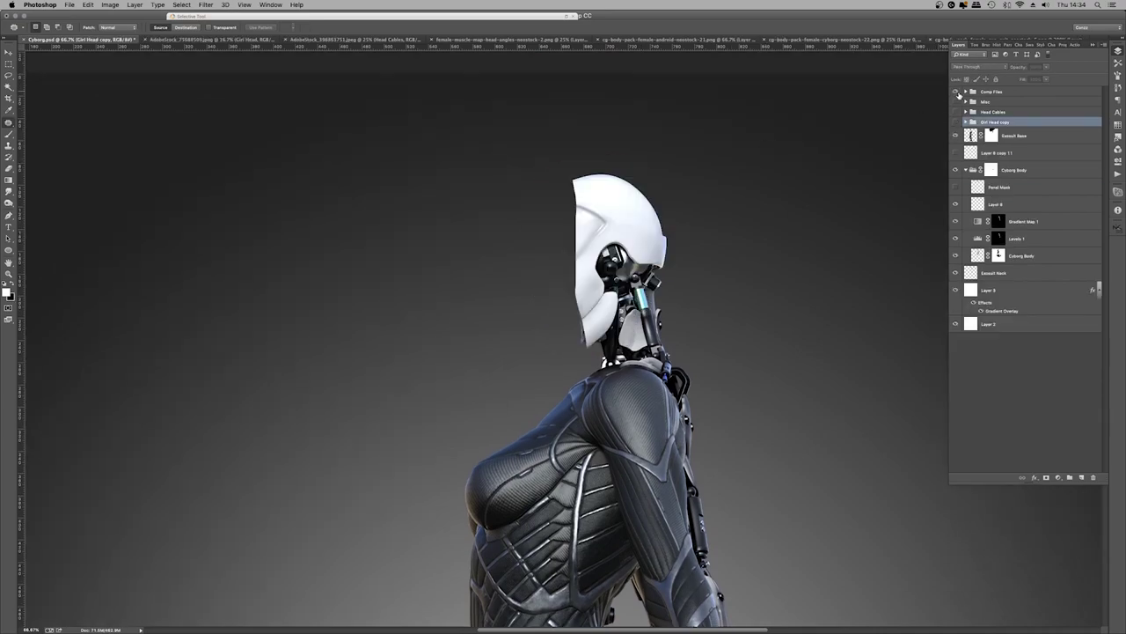
click(966, 91)
click(966, 92)
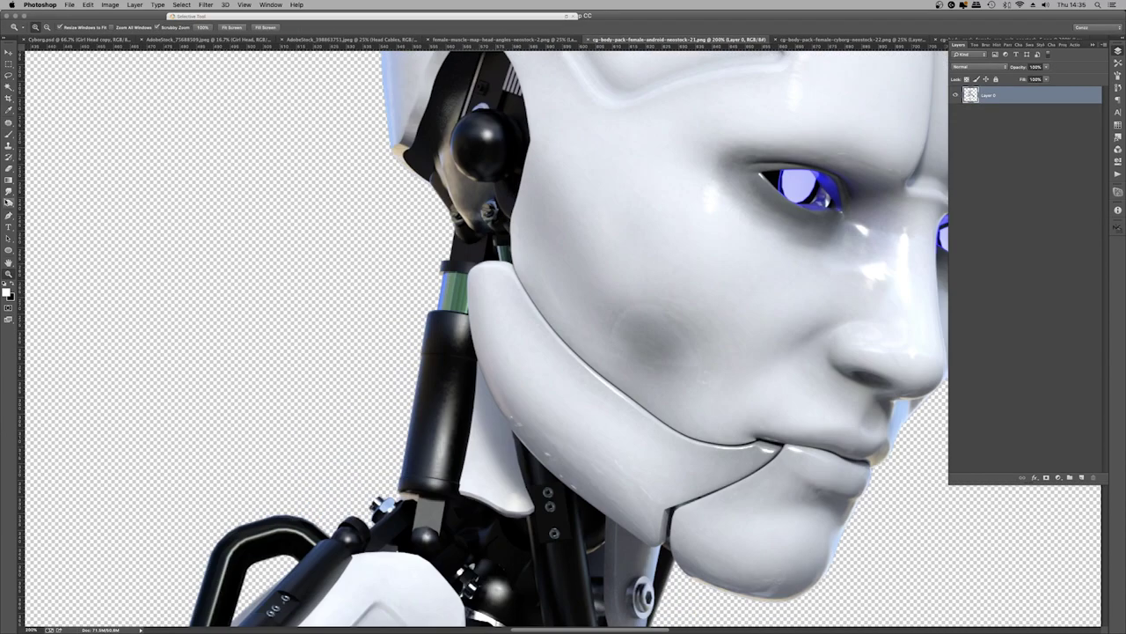
Outline the white jaw plate and the attached ear mechanism with a pen path in the female android image
drag(478, 243, 498, 242)
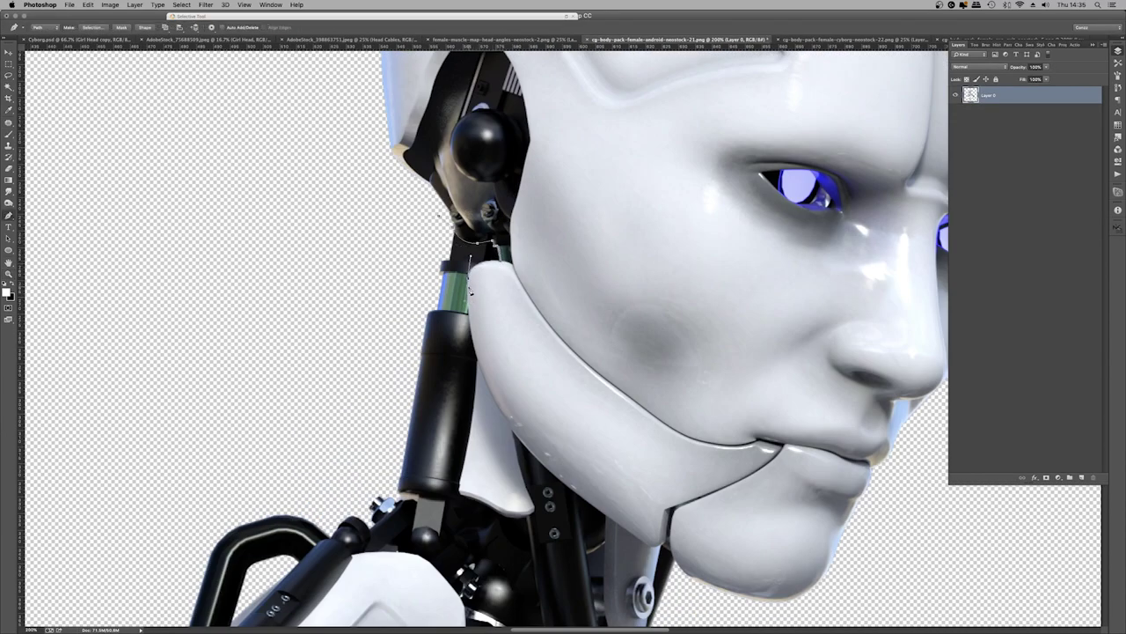
drag(687, 563, 472, 372)
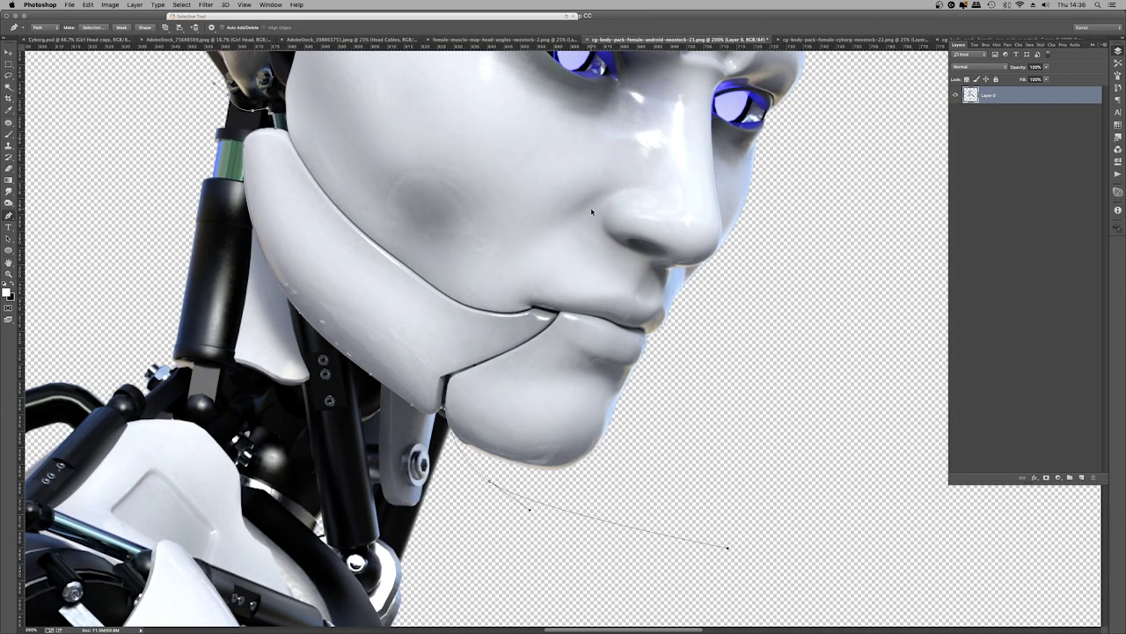
key(ctrl+z)
key(ctrl+plus)
click(538, 309)
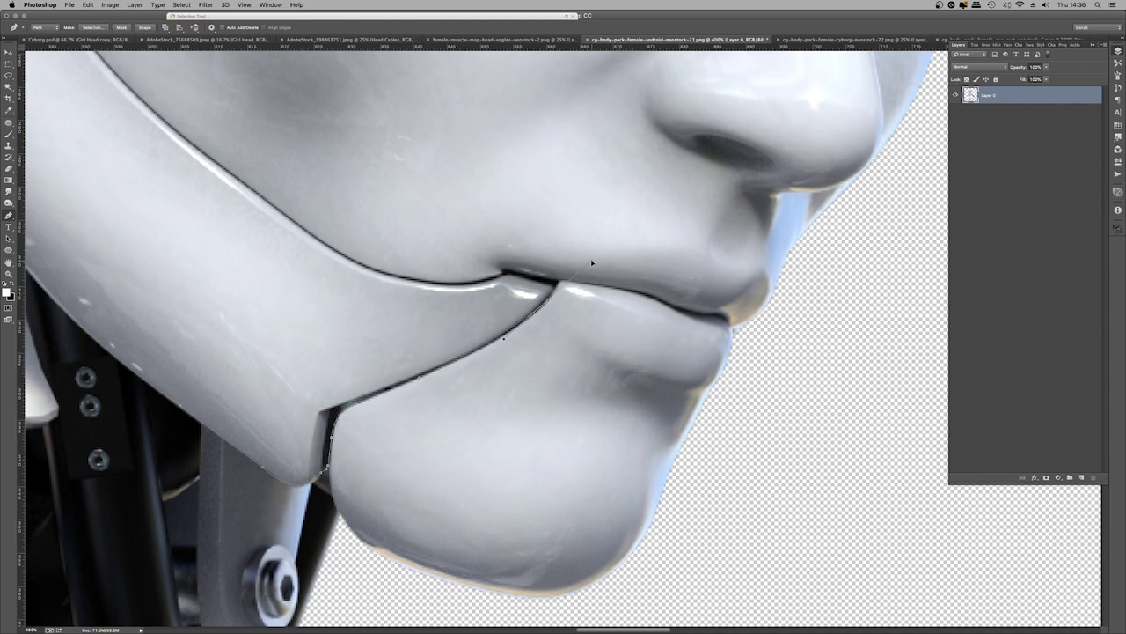
scroll(380, 275, up, 5)
scroll(380, 275, left, 3)
scroll(176, 220, up, 2)
scroll(299, 264, up, 7)
scroll(299, 264, left, 4)
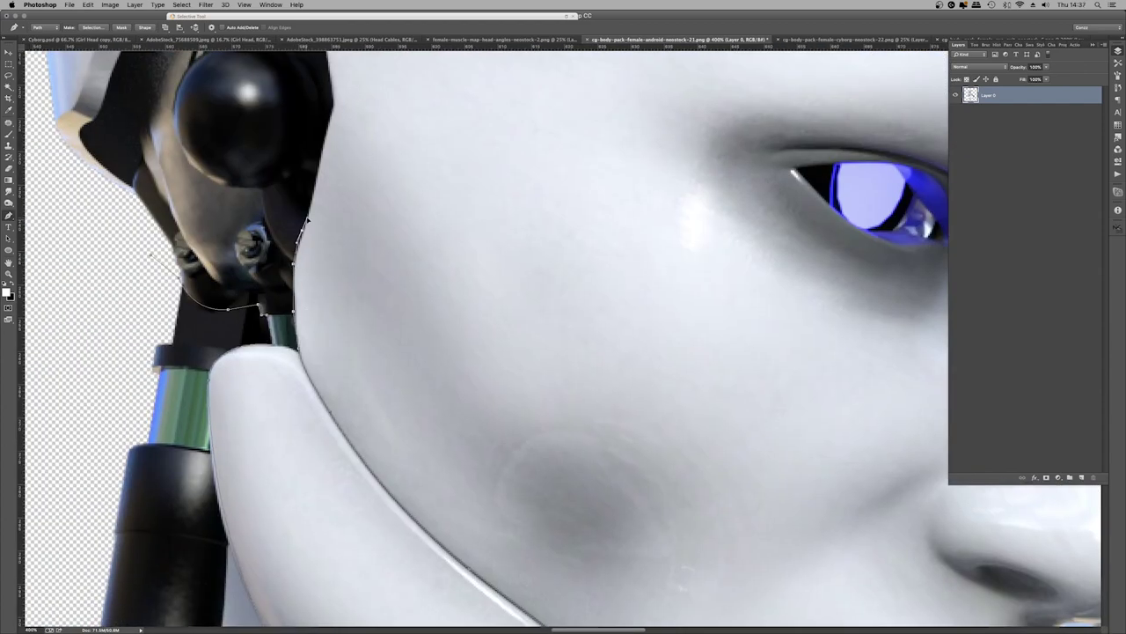
scroll(325, 176, up, 5)
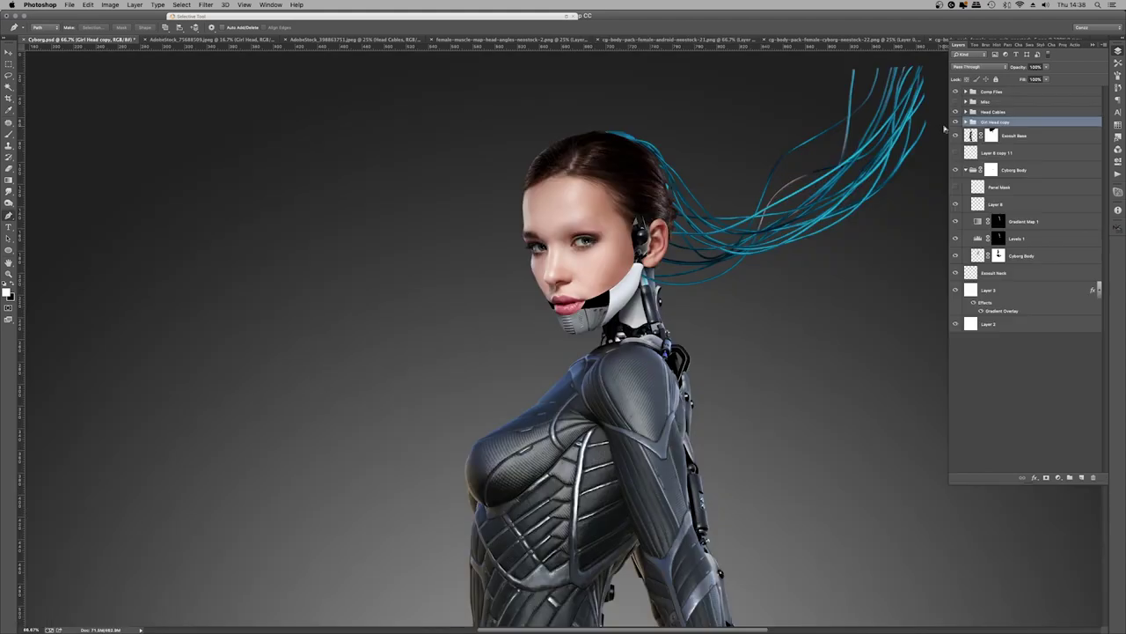
Paste the cut-out jaw piece into Cyborg.psd as a layer named Jaw Plate, flip it horizontally and move it over the woman's jaw
key(ctrl+v)
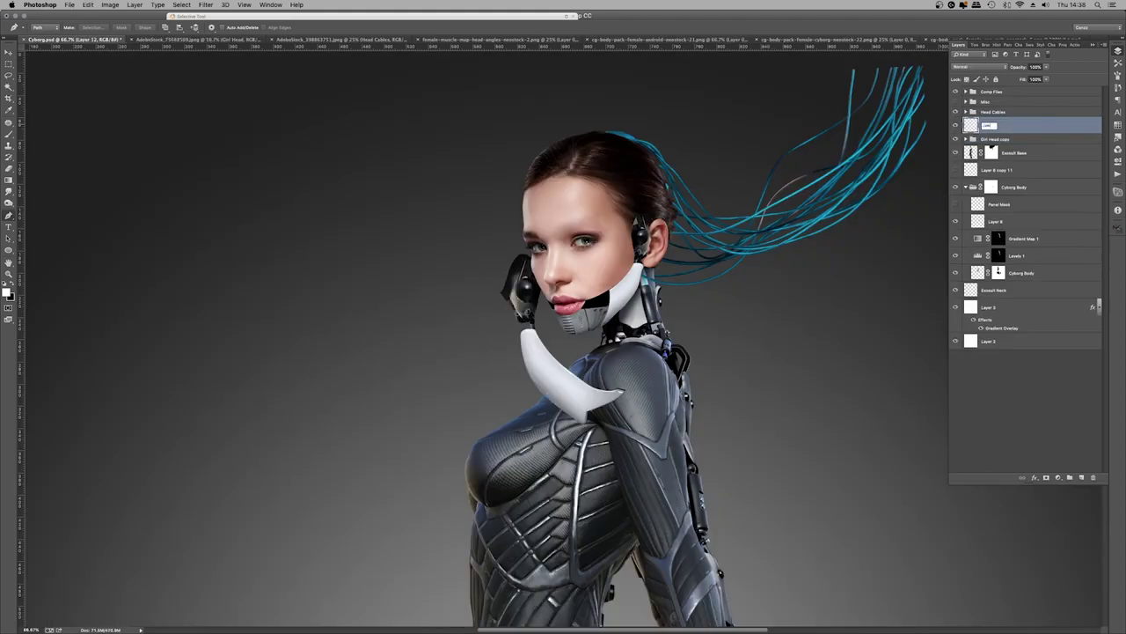
click(957, 139)
key(ctrl+t)
right_click(573, 352)
click(616, 543)
drag(587, 352, 613, 271)
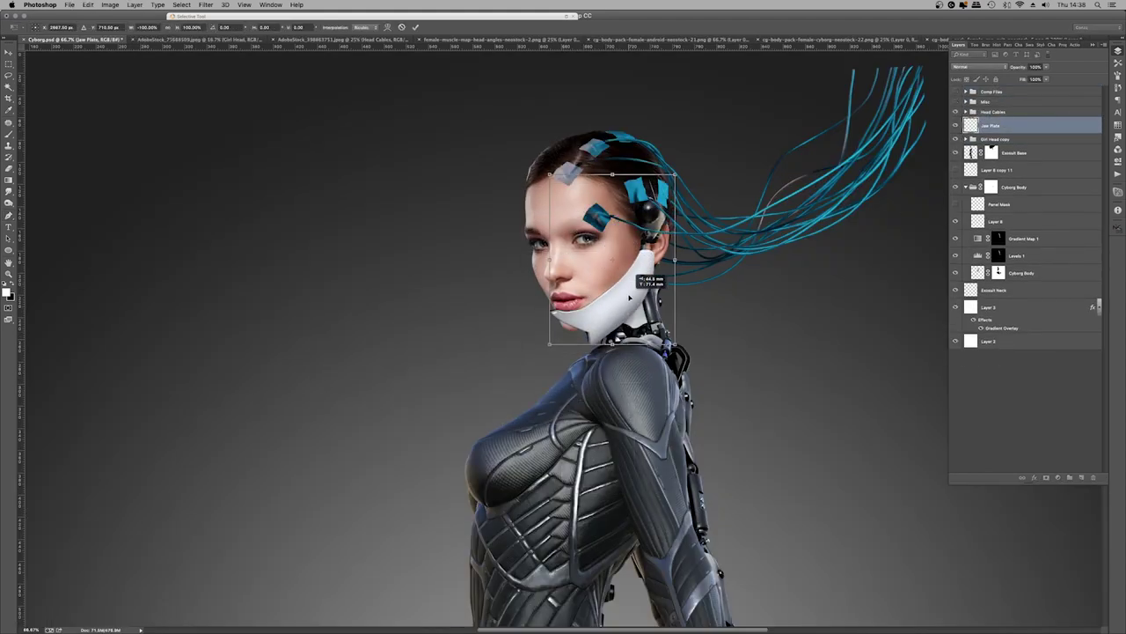
Scale the Jaw Plate to about 67%, then rotate and position it along her jawline below the ear
drag(648, 345, 638, 318)
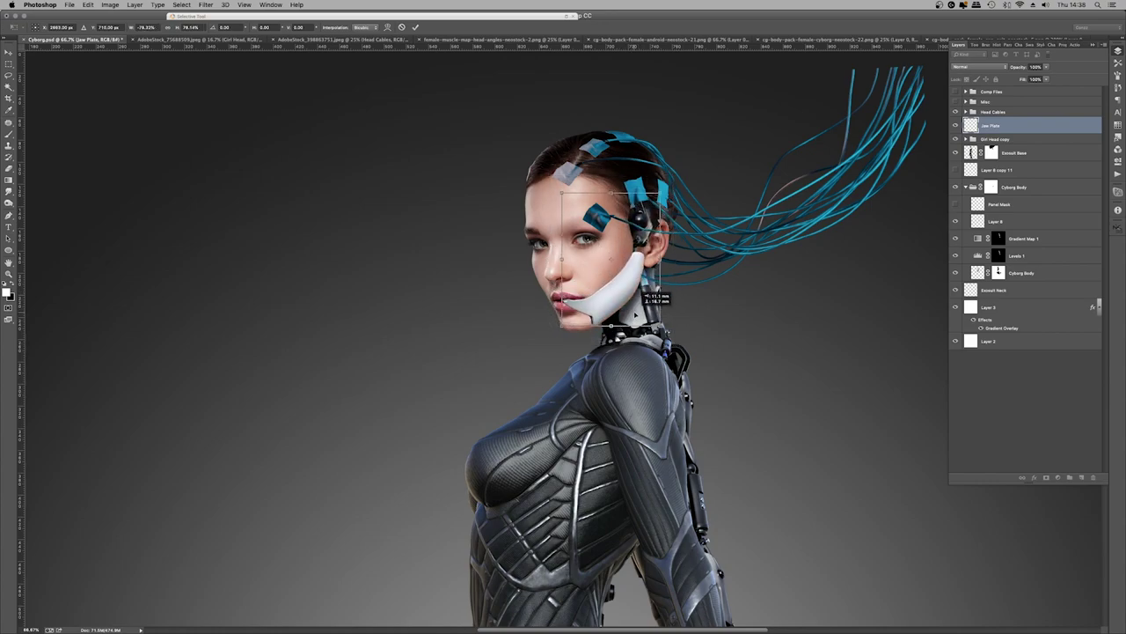
mouse_move(561, 192)
mouse_down()
mouse_move(573, 207)
mouse_move(567, 197)
mouse_up()
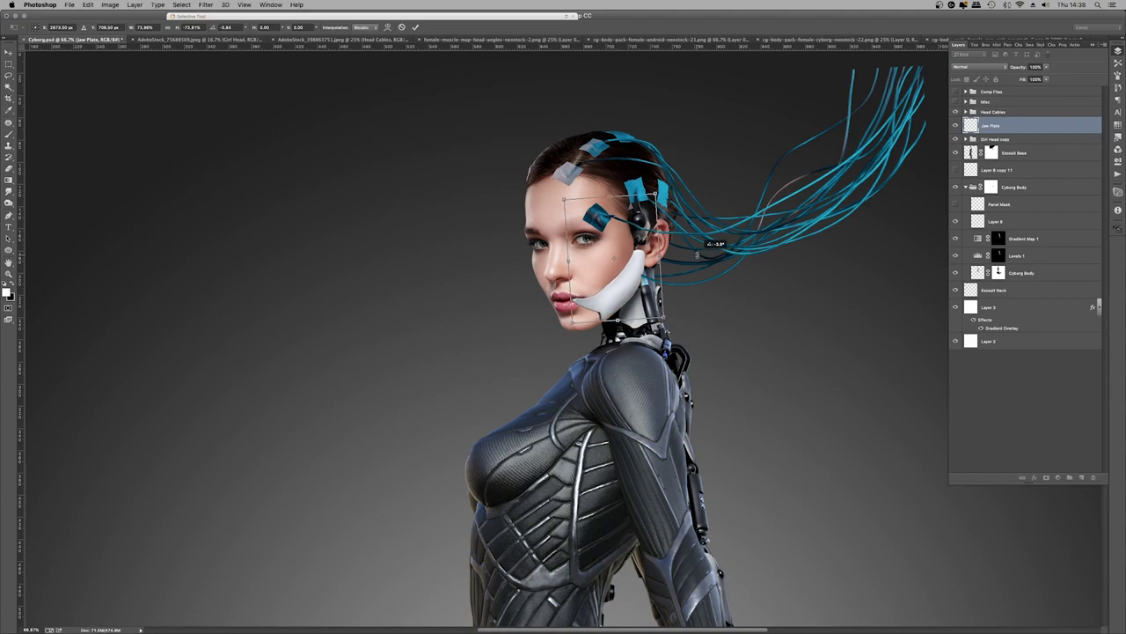
drag(614, 281, 620, 286)
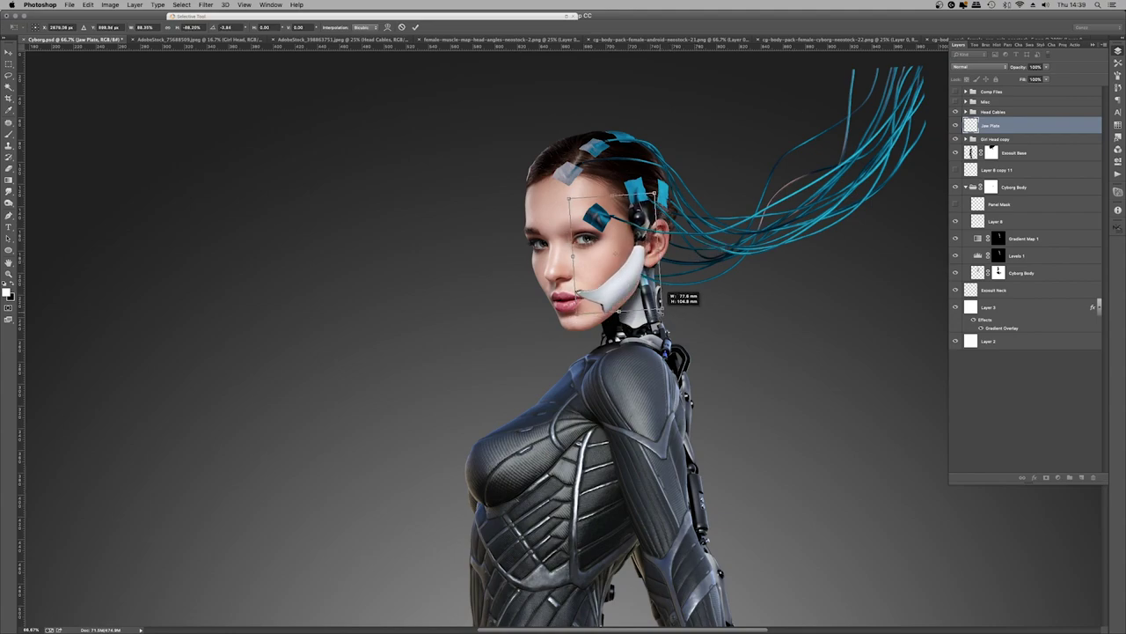
drag(686, 273, 646, 289)
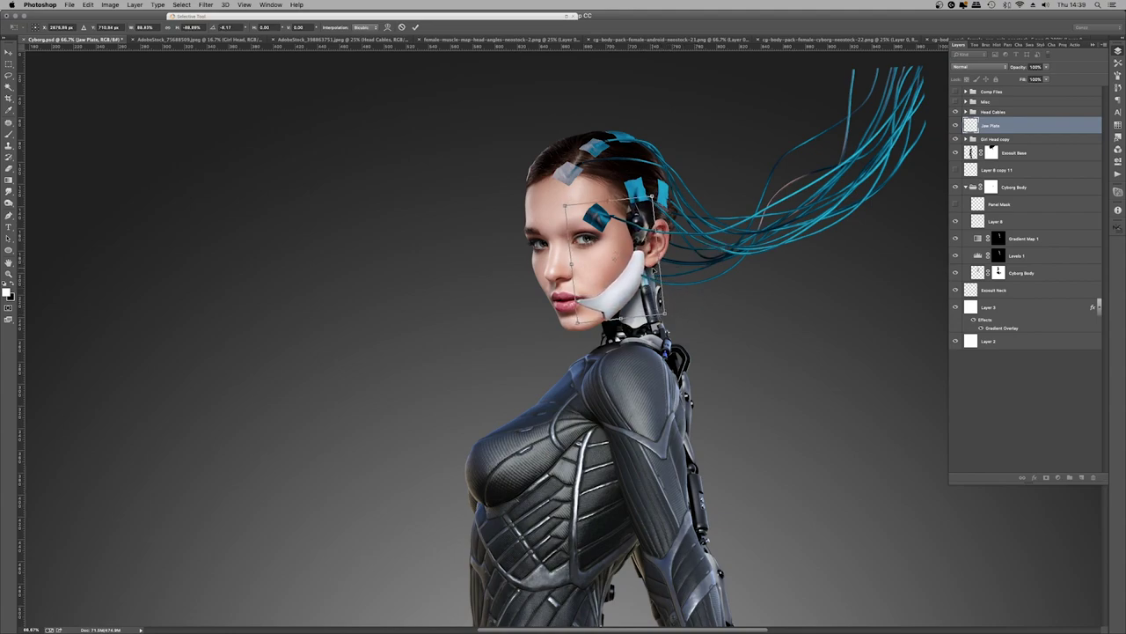
key(Return)
Compare the jaw with the Comp Files version, then rotate the Jaw Plate about 9° and reposition it along the jawline
click(956, 92)
click(955, 92)
click(956, 92)
click(956, 92)
click(955, 91)
click(956, 92)
key(ctrl+t)
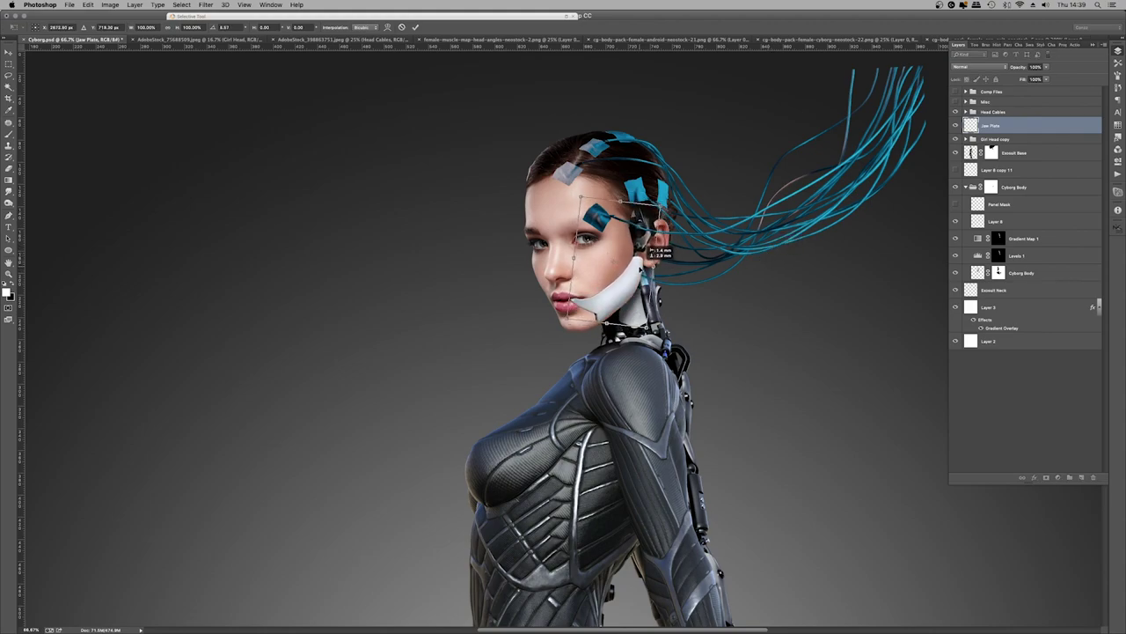
key(Return)
key(p)
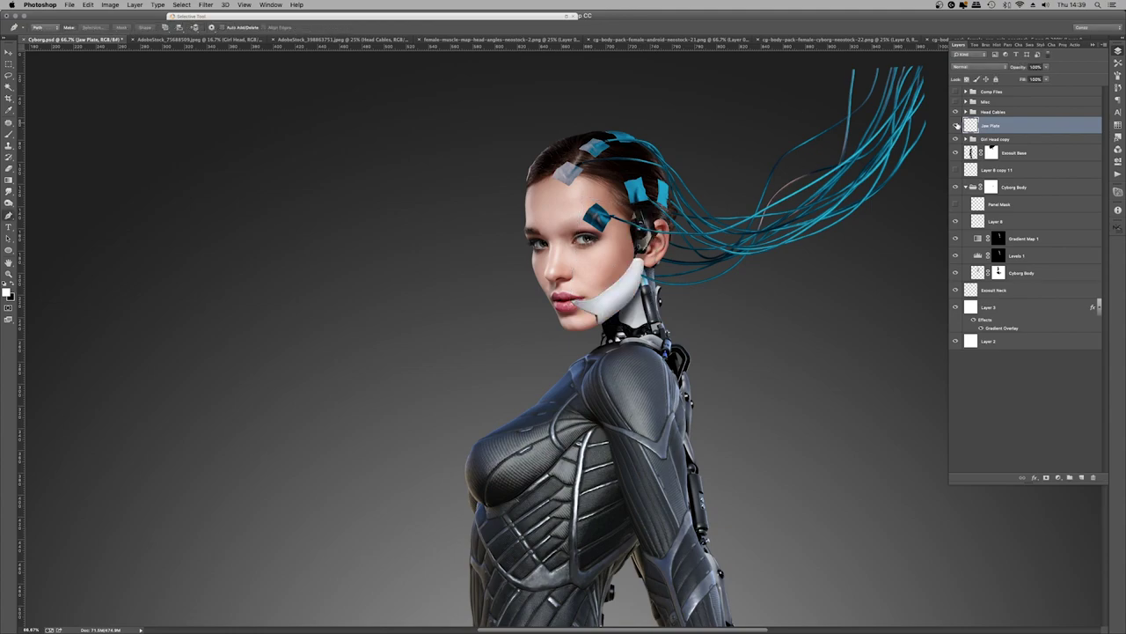
Refine the Jaw Plate's angle and position below the ear and move its layer above the Head Cables group
click(955, 92)
click(956, 91)
key(ctrl+t)
drag(660, 266, 636, 261)
key(Return)
drag(972, 126, 966, 105)
Compare the Jaw Plate's fit with the finished version in the Comp Files group, including a close view of the mouth and jaw
click(955, 92)
click(956, 91)
click(955, 91)
click(955, 91)
click(955, 92)
click(955, 91)
click(955, 91)
click(956, 91)
click(956, 91)
key(super+plus)
key(super+plus)
click(956, 92)
click(956, 91)
Trace a closed pen path around the front part of the Jaw Plate, following the comp's cut edge from cheek to underside
drag(767, 99, 778, 112)
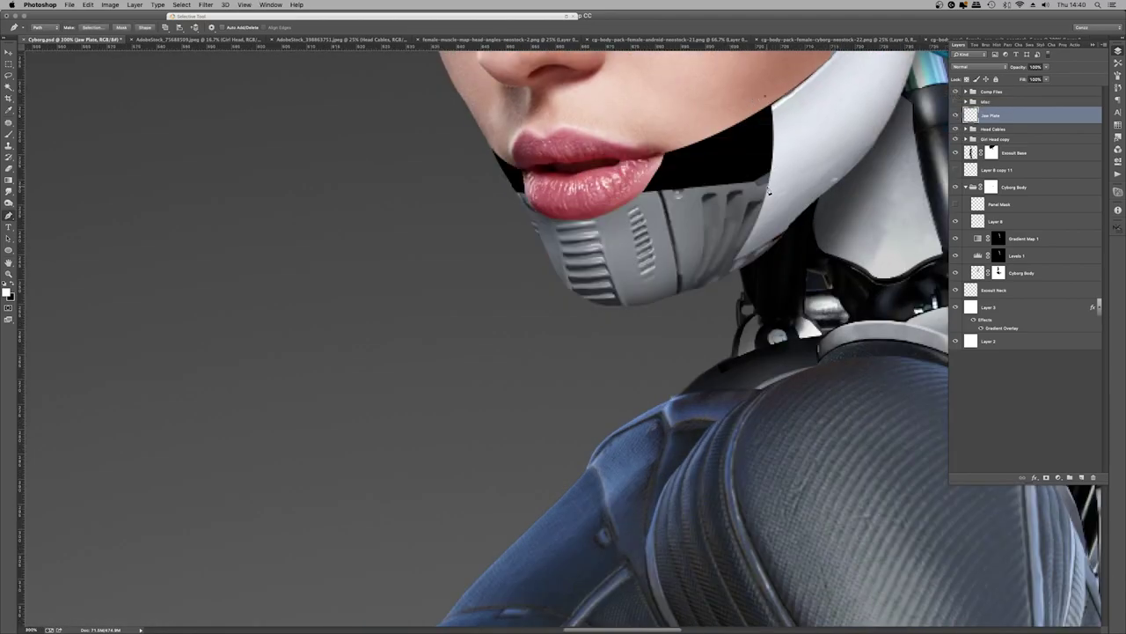
drag(754, 262, 765, 190)
click(956, 92)
click(956, 92)
drag(732, 266, 710, 293)
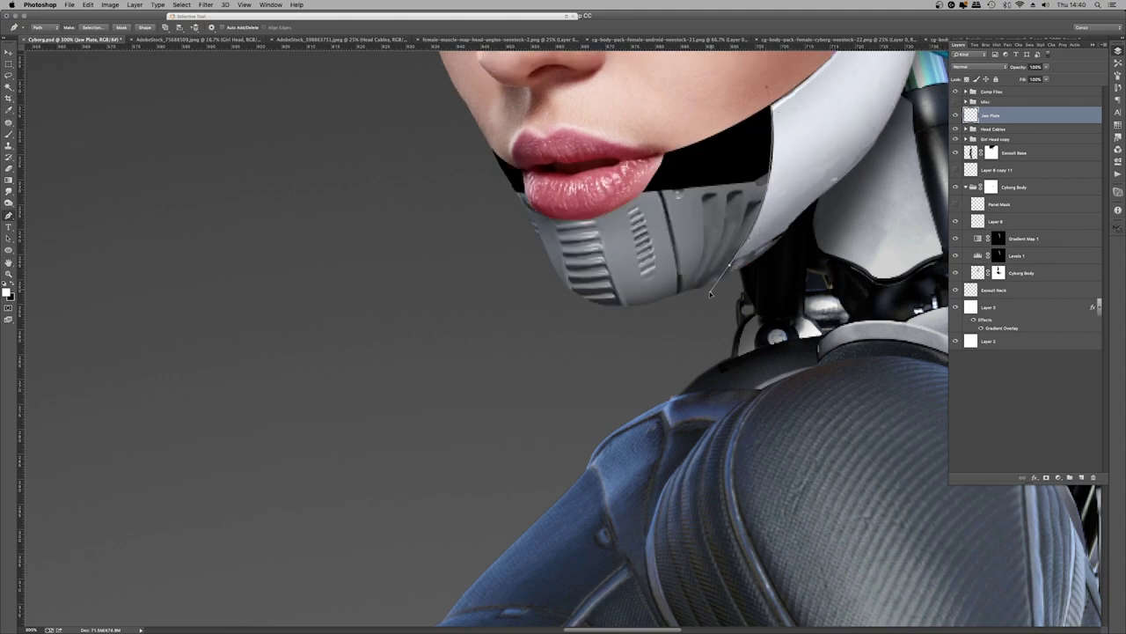
click(955, 92)
drag(696, 367, 522, 292)
Add a layer mask to the Jaw Plate, fill the path with black to hide the plate's front part, and delete the path
click(1046, 478)
right_click(818, 109)
click(845, 154)
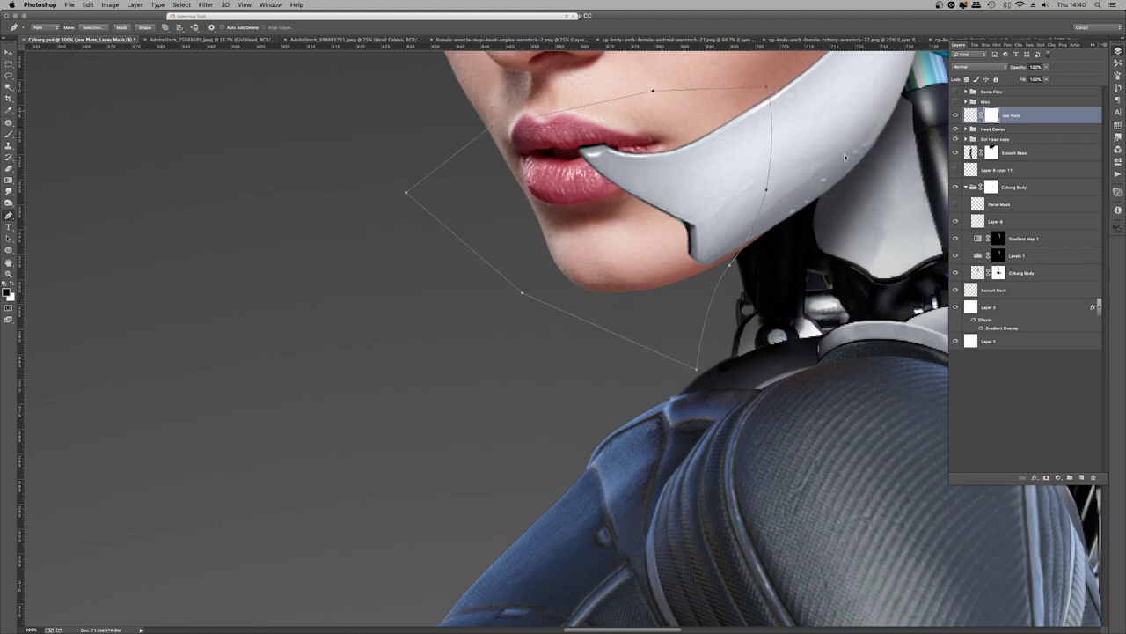
click(503, 134)
right_click(781, 123)
click(803, 138)
Examine the trimmed Jaw Plate and the ear mechanism up close against the comp
key(z)
right_click(627, 242)
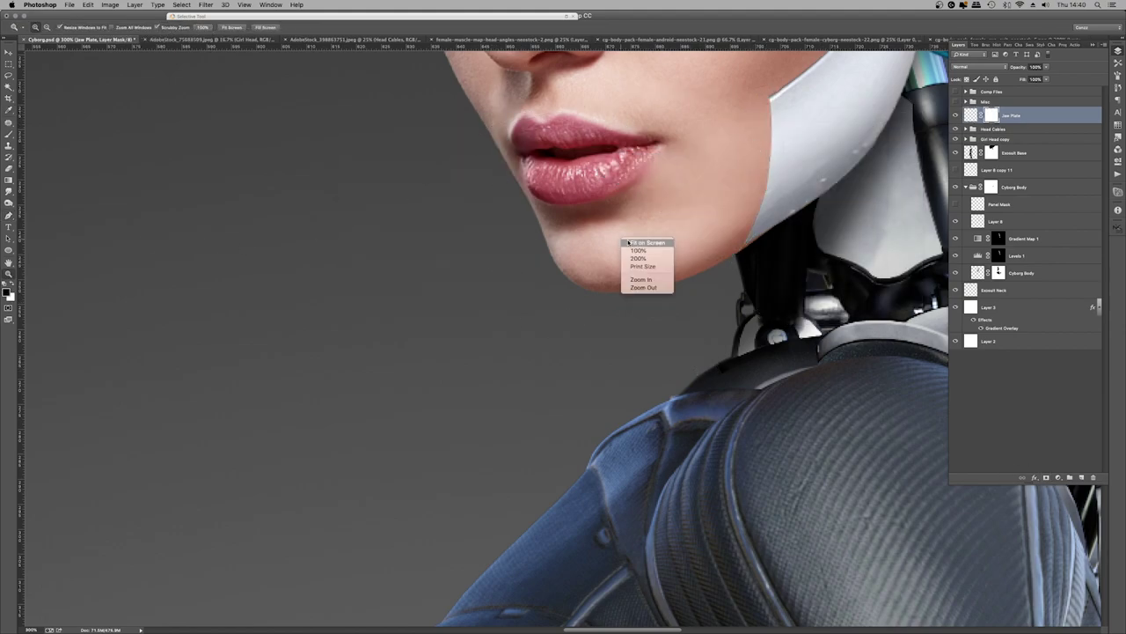
click(628, 242)
click(678, 184)
click(723, 164)
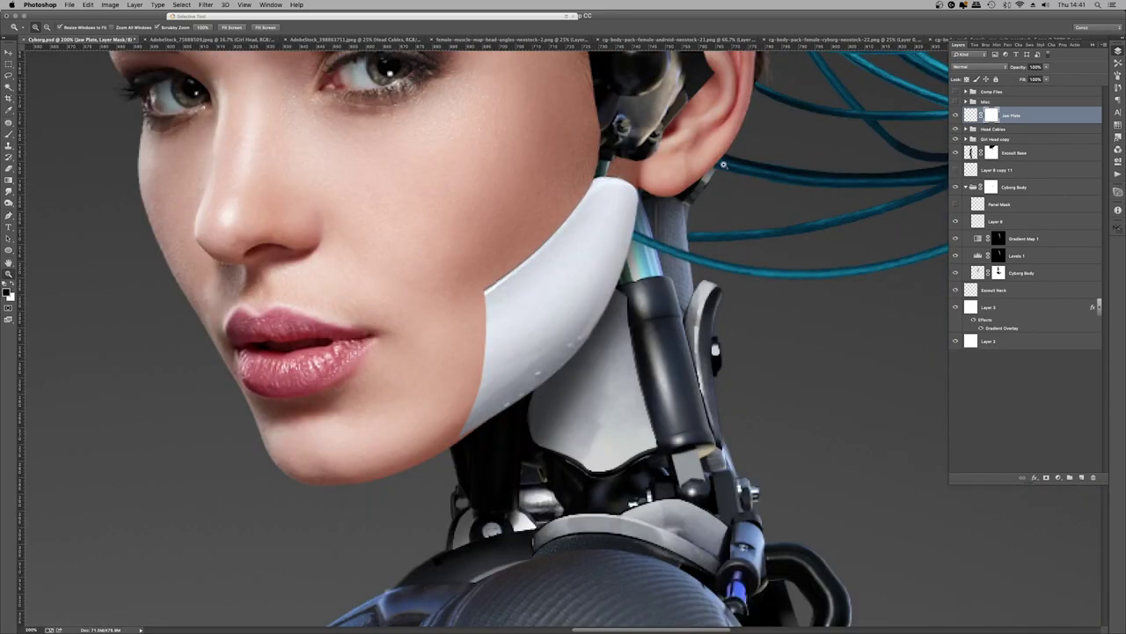
scroll(932, 88, up, 2)
key(super+z)
key(super+z)
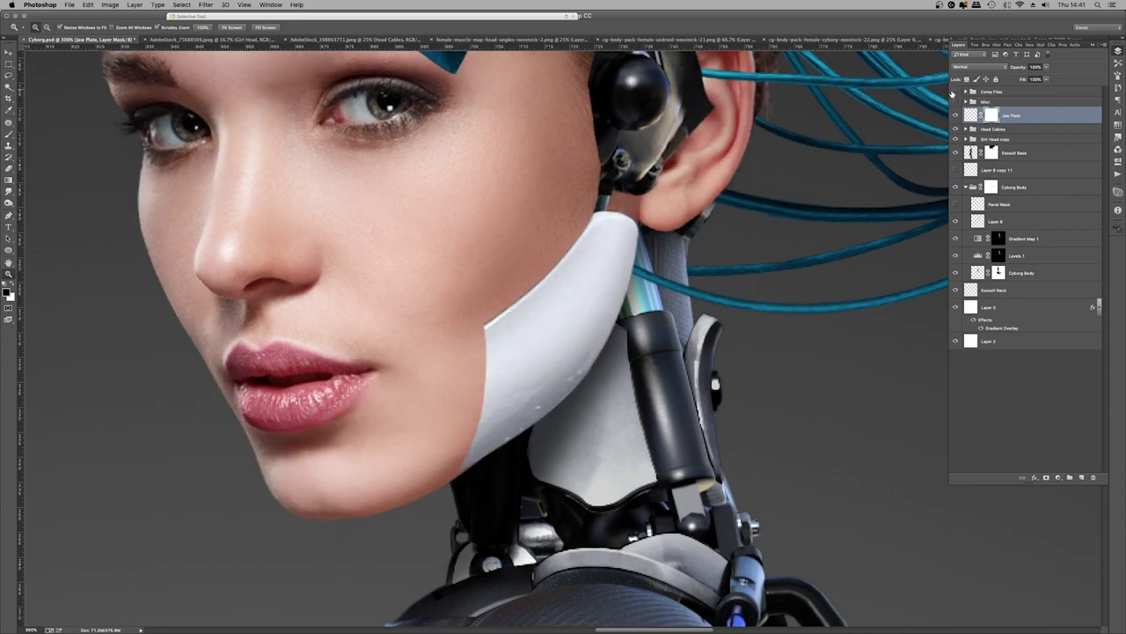
Lower the Jaw Plate's opacity to 50% and trace a pen path along the ear where the mechanism overlaps it
key(p)
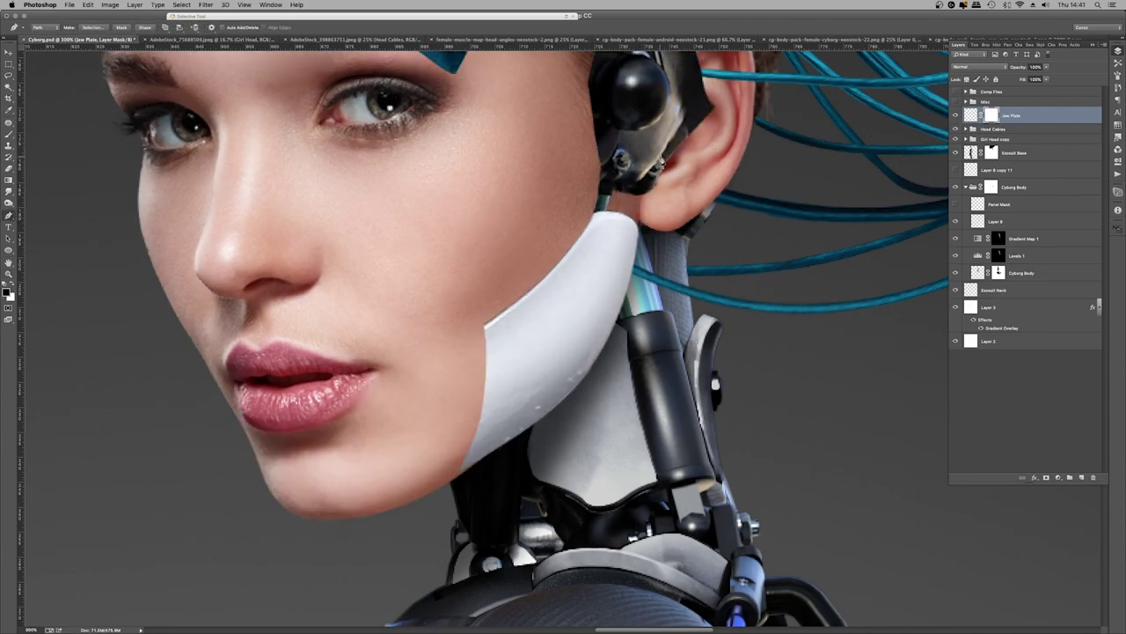
key(super+z)
key(super+z)
scroll(707, 99, up, 5)
key(super+z)
key(super+z)
key(super+z)
key(super+z)
key(5)
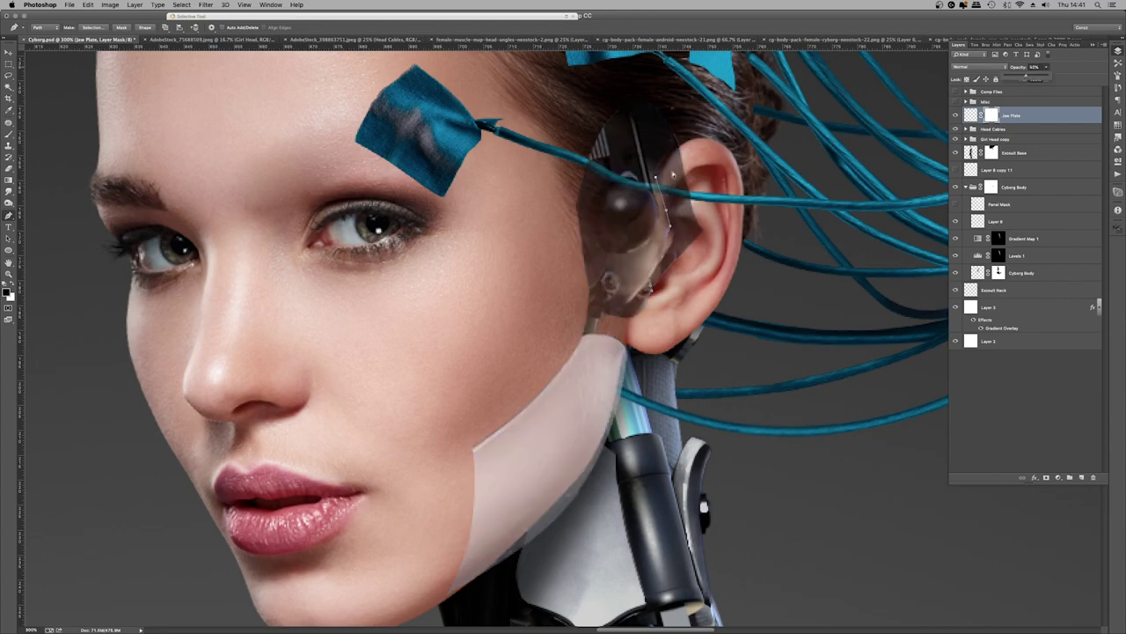
key(super+z)
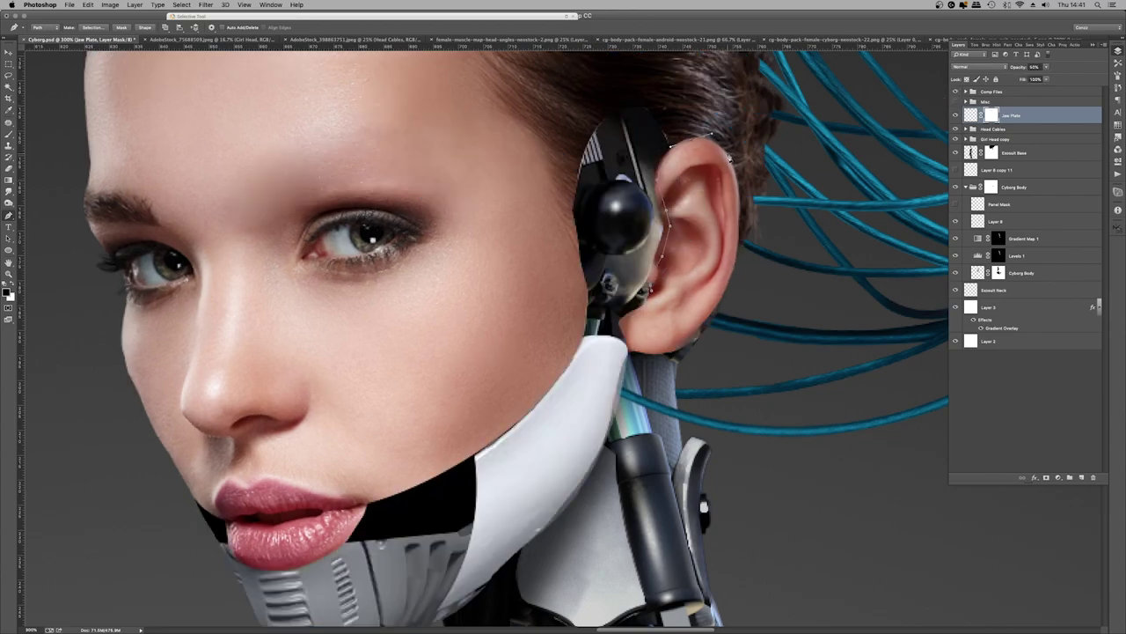
Fill the ear path with black on the Jaw Plate mask, delete the path and restore the layer to 100% opacity
key(super+z)
right_click(683, 199)
click(714, 236)
key(Escape)
right_click(676, 188)
click(704, 220)
drag(1061, 82, 1072, 81)
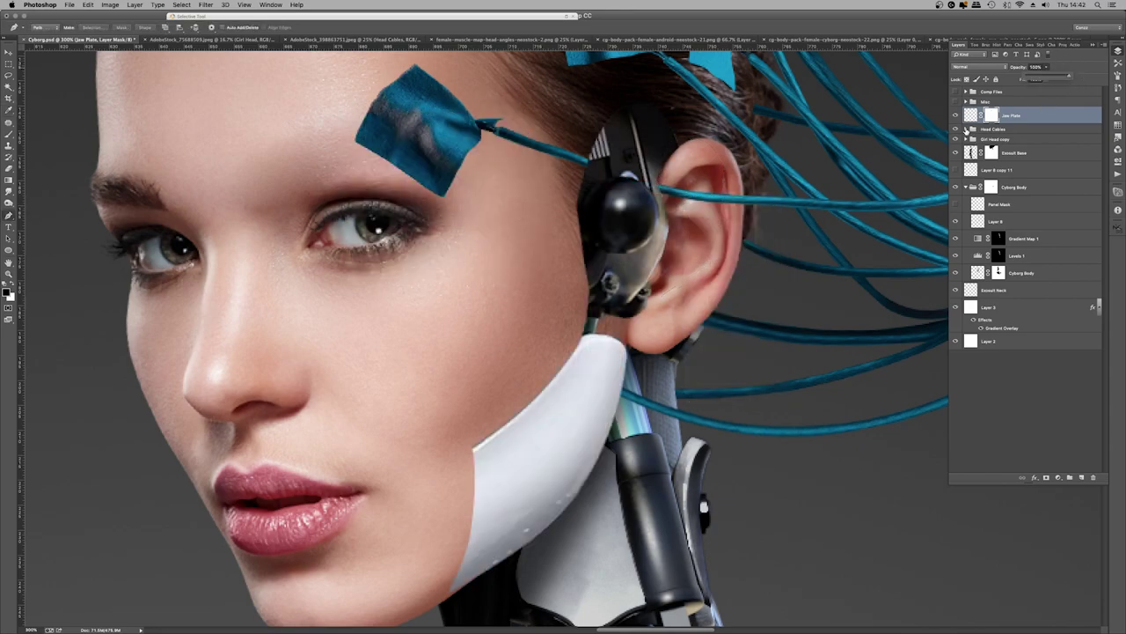
Load the Main Cables outline as a selection and paint black on the Jaw Plate mask to reveal the cable crossing the ear mechanism
click(968, 130)
super+click(978, 160)
key(l)
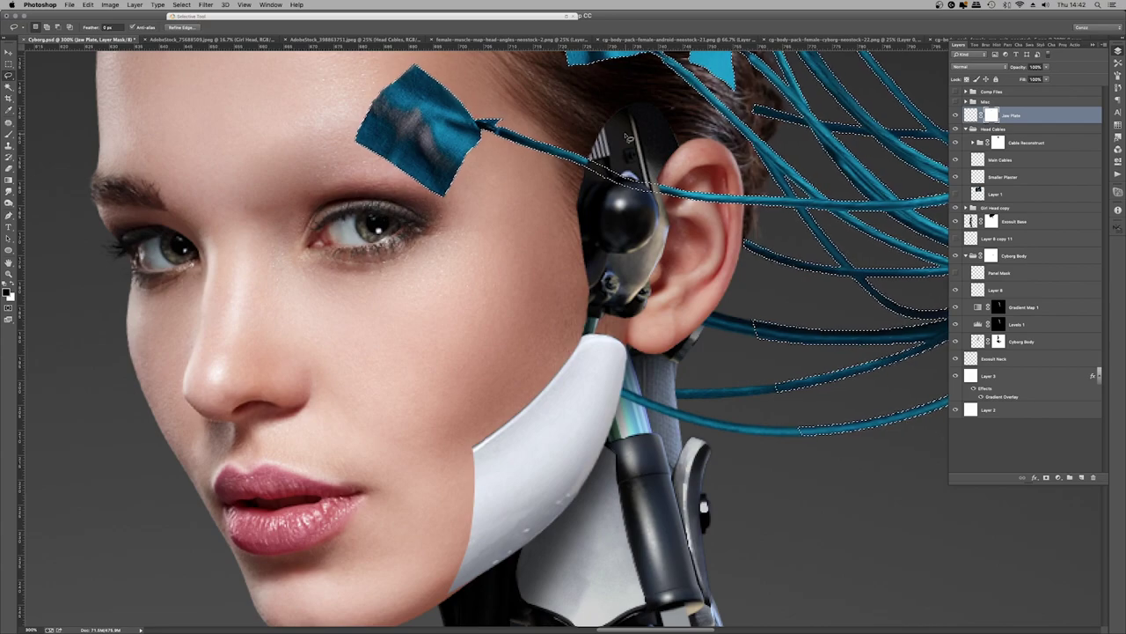
key(b)
drag(664, 185, 616, 179)
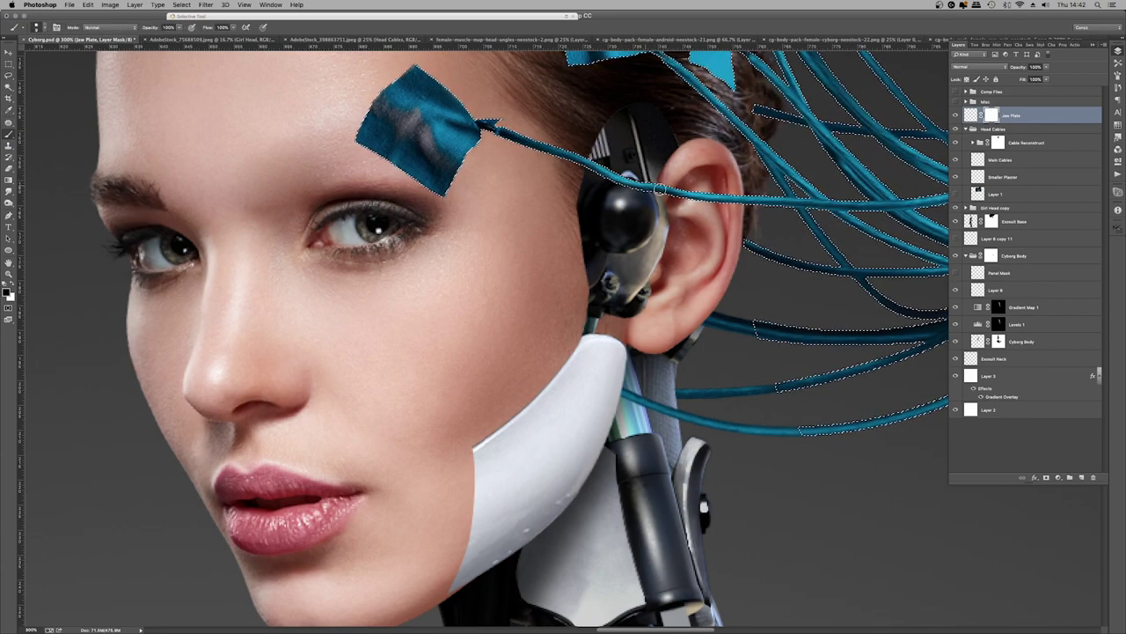
key(super+1)
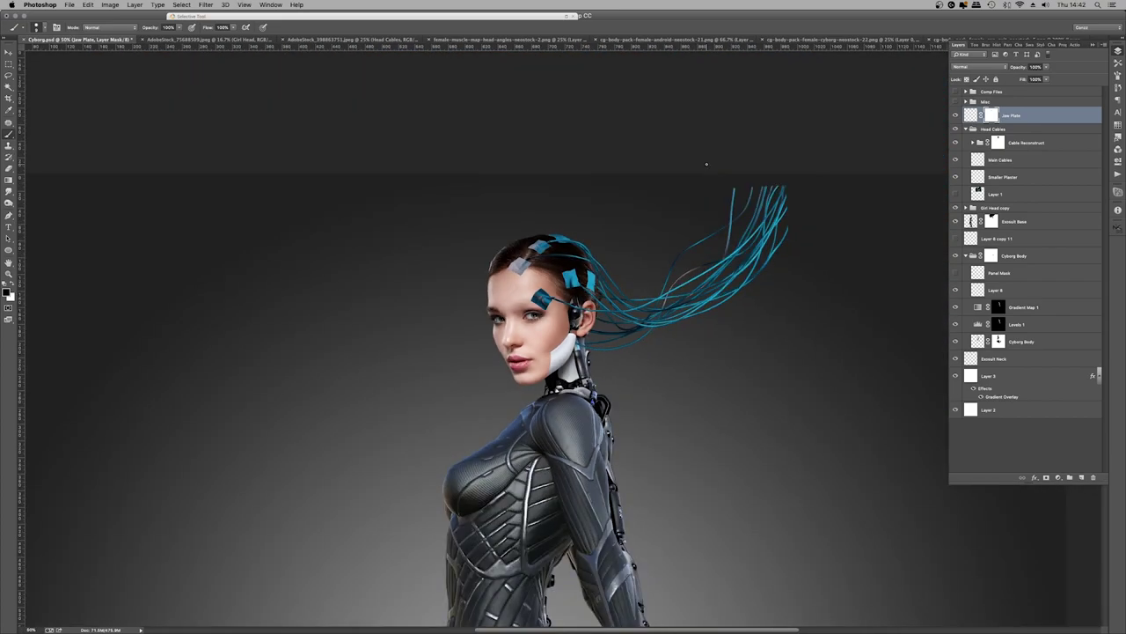
key(super+plus)
scroll(699, 170, down, 5)
scroll(682, 257, up, 6)
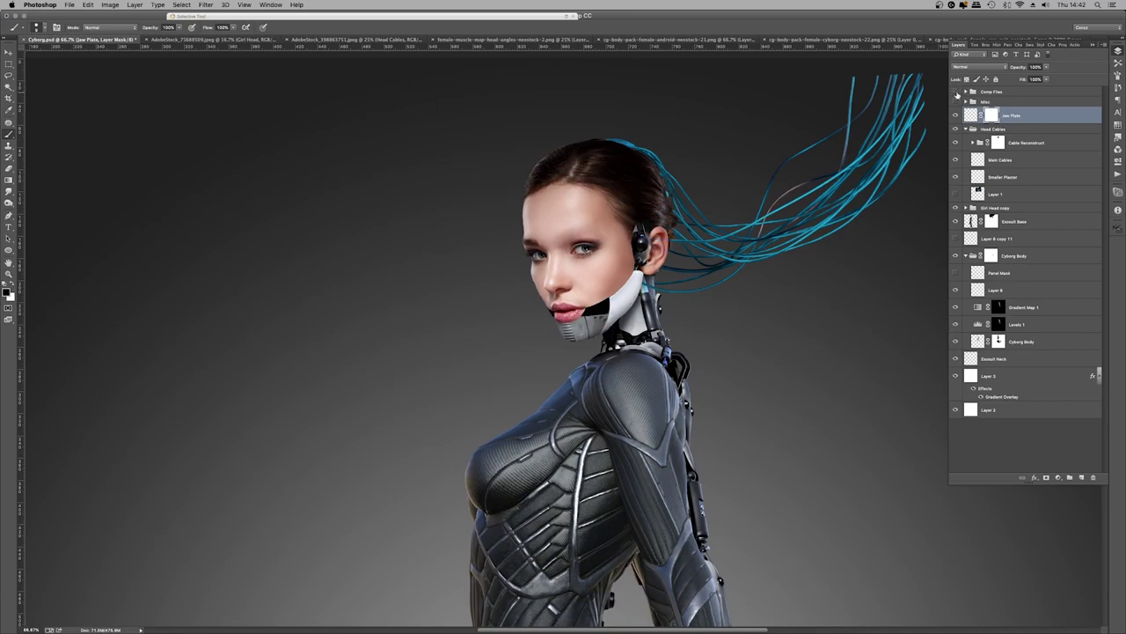
Outline the grey chin and jaw armour with a closed pen path in the female cyborg image, following the lower lip
key(ctrl+Tab)
key(super+plus)
key(p)
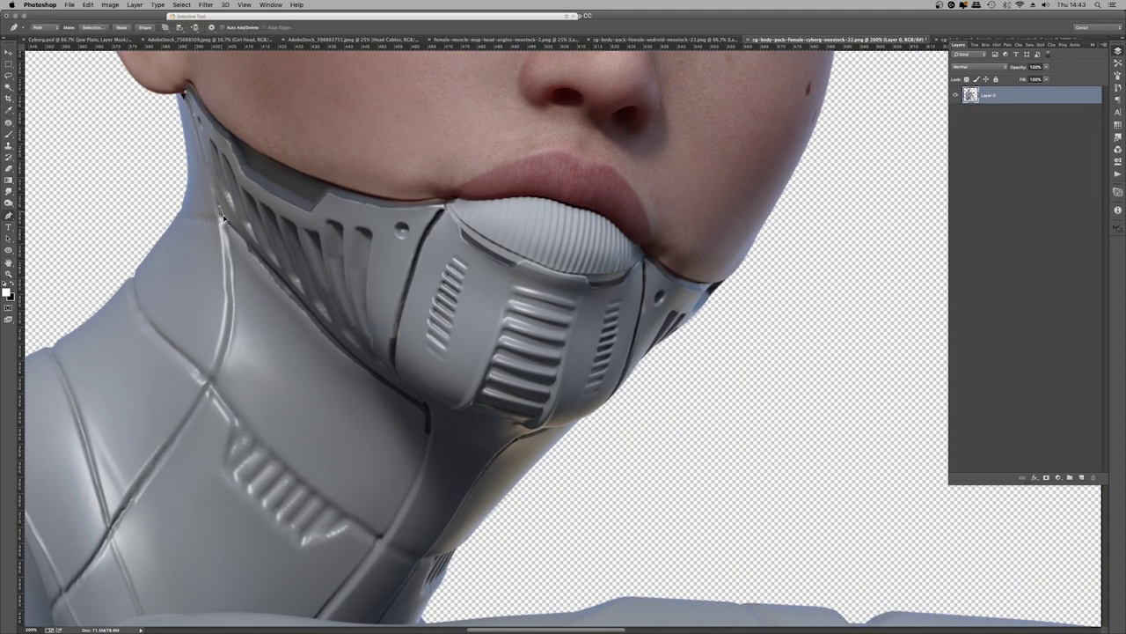
click(398, 376)
click(456, 411)
click(716, 325)
click(731, 282)
click(677, 276)
click(647, 252)
click(611, 214)
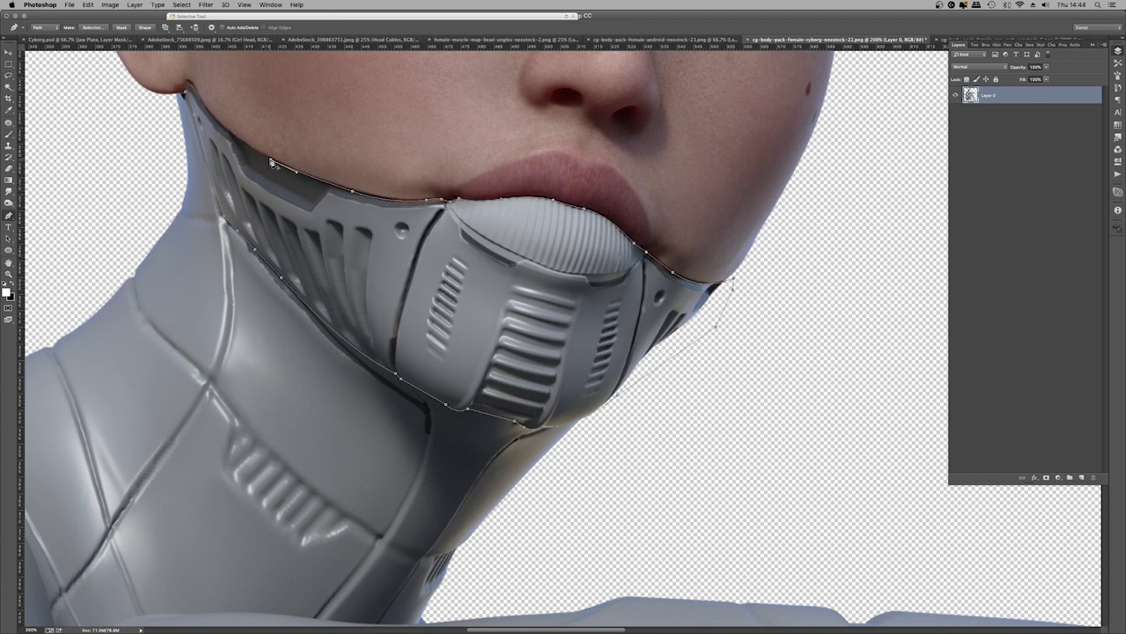
click(187, 88)
Bring the cut-out armour into Cyborg.psd as a layer named Chin Plate, flip it horizontally and fit it over the woman's chin
right_click(393, 138)
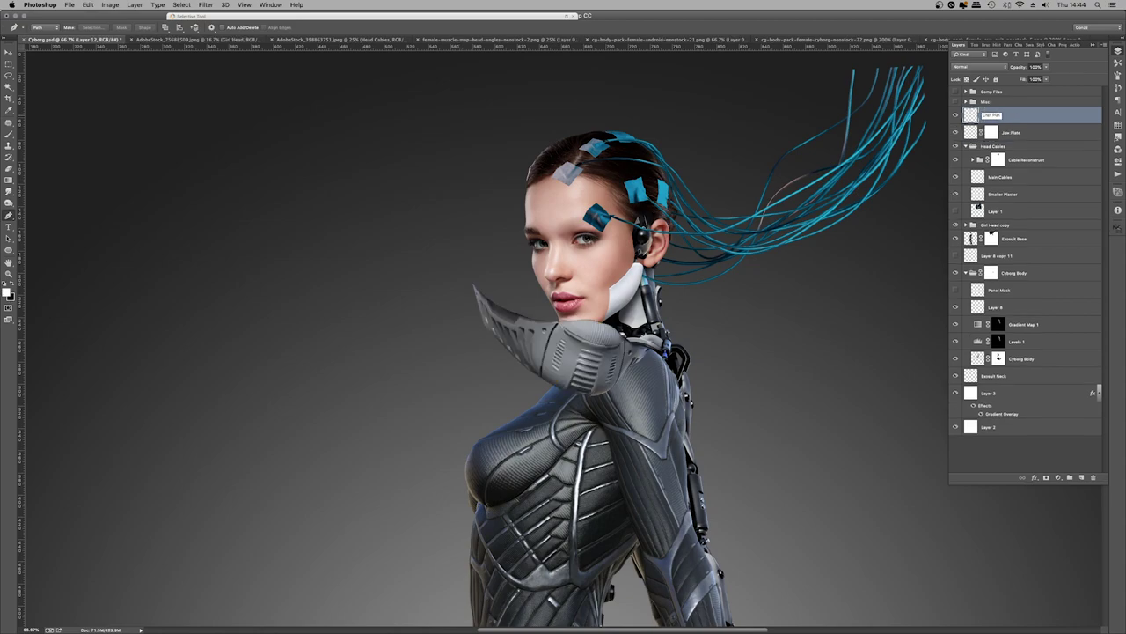
key(ctrl+t)
right_click(627, 322)
click(666, 413)
drag(628, 392, 594, 300)
key(Return)
key(p)
Add a layer mask to the Chin Plate and hide everything outside the outline of the Head copy layer
click(1046, 478)
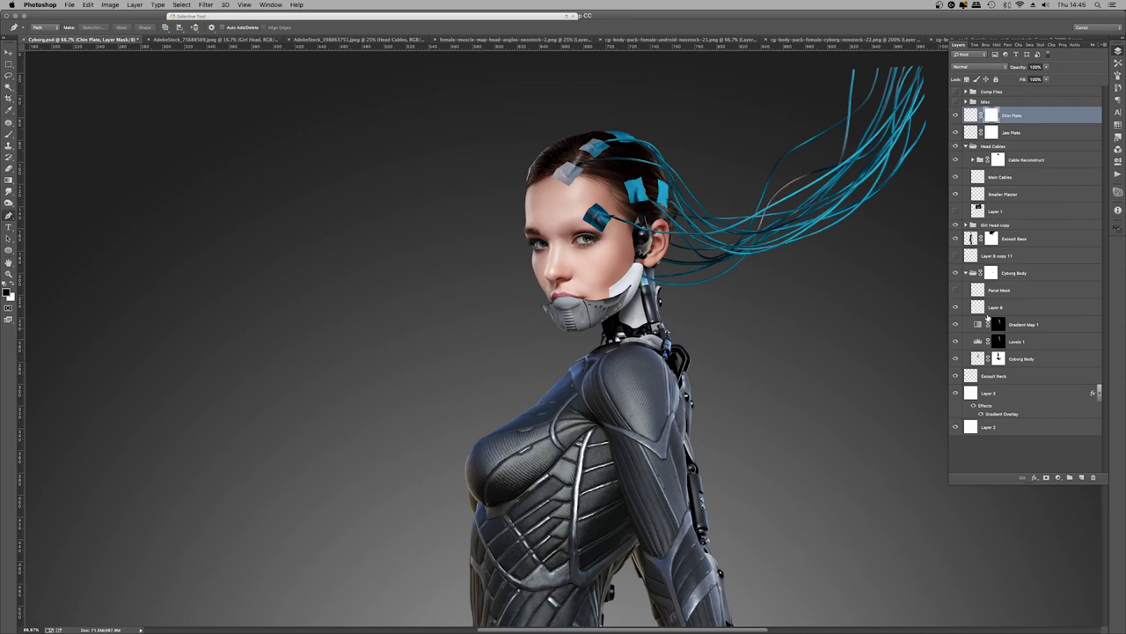
click(966, 225)
super+click(978, 274)
key(super+shift+i)
key(Delete)
key(super+d)
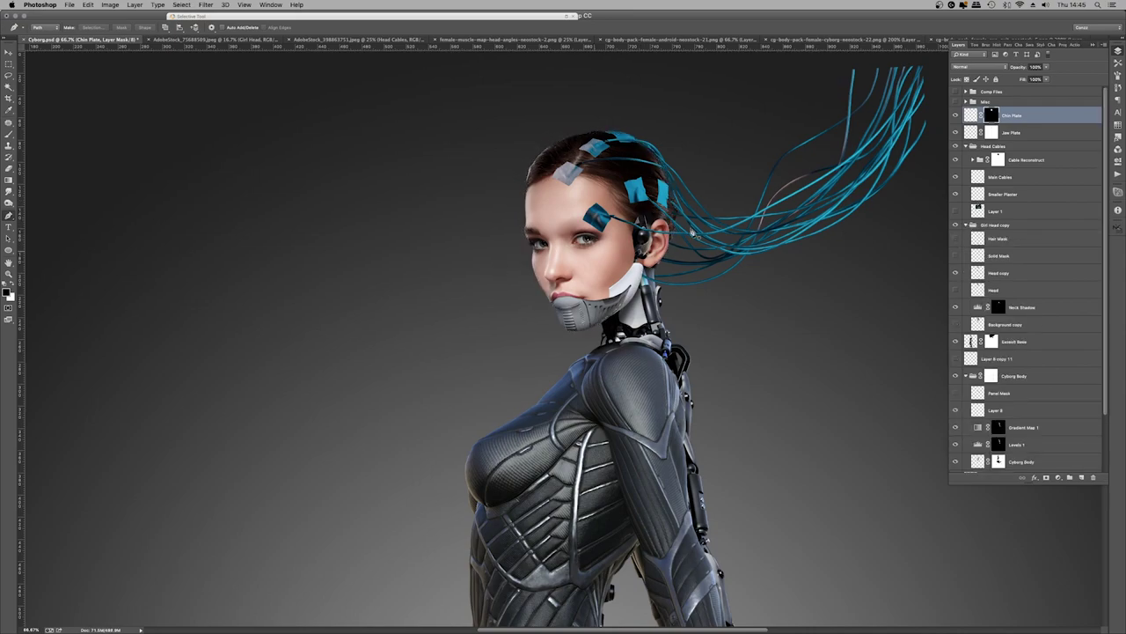
Move the Chin Plate layer below the Jaw Plate and compare the result with the Comp Files group
key(super+bracketleft)
click(955, 92)
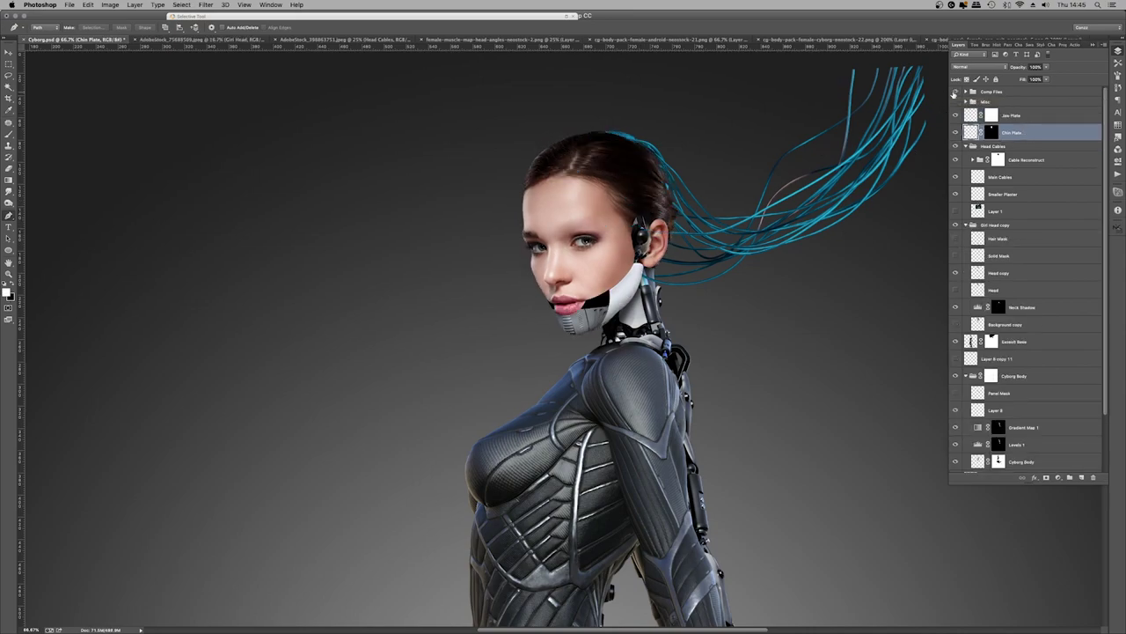
click(955, 92)
Lower the Chin Plate's opacity and trace a closed pen path around the woman's lips
scroll(563, 334, up, 5)
drag(1046, 67, 1021, 79)
click(508, 89)
key(ctrl+comma)
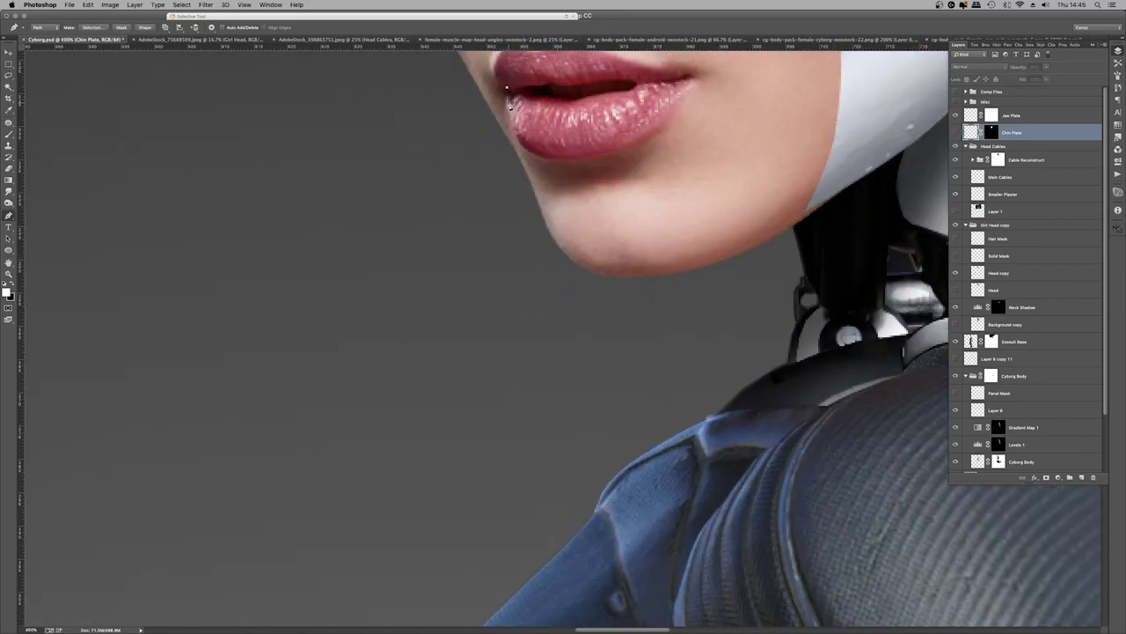
click(561, 160)
drag(608, 160, 652, 141)
key(ctrl+comma)
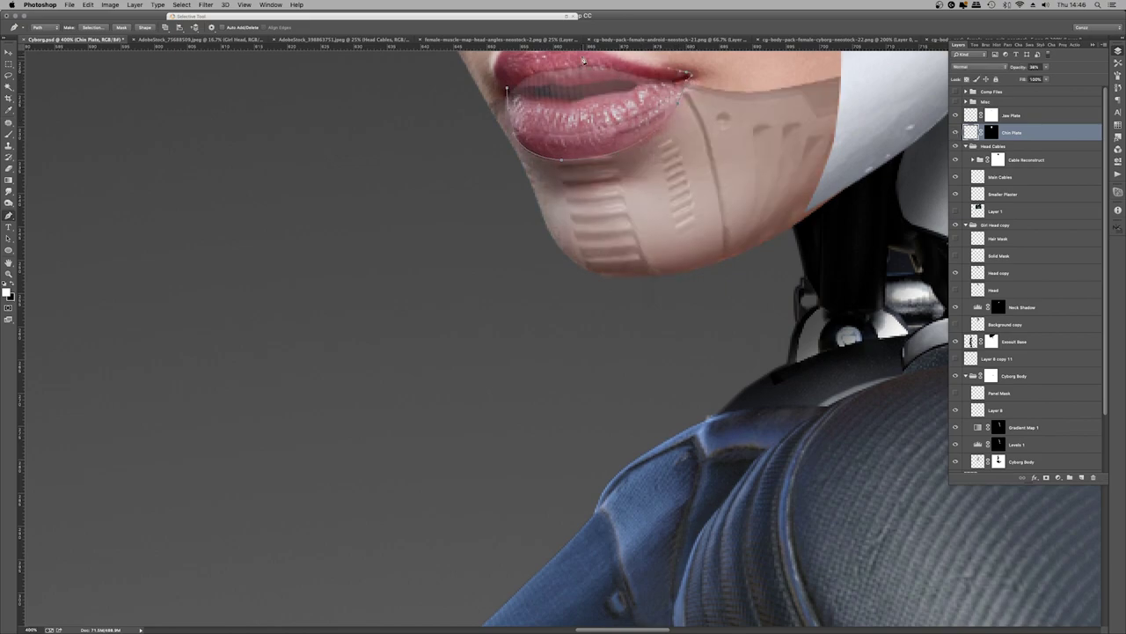
right_click(679, 138)
click(704, 188)
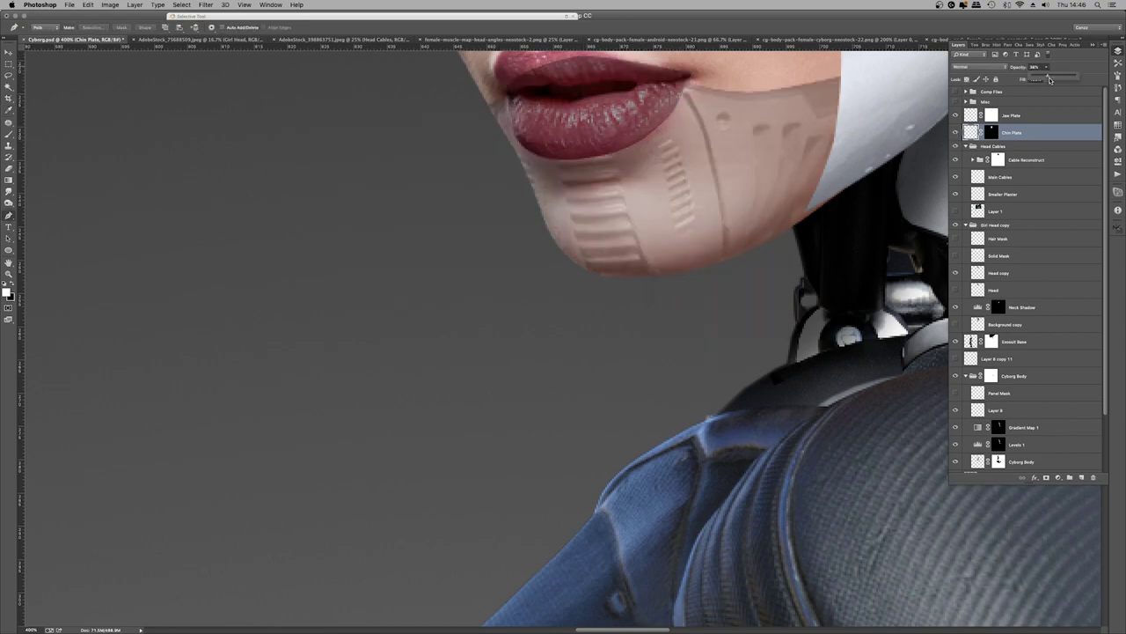
key(ctrl+z)
Fill the lip path with black on the Chin Plate mask to uncover the lips, and restore the layer to 100% opacity
right_click(705, 129)
click(731, 142)
key(0)
key(ctrl+minus)
key(ctrl+minus)
key(ctrl+minus)
key(ctrl+minus)
key(ctrl+minus)
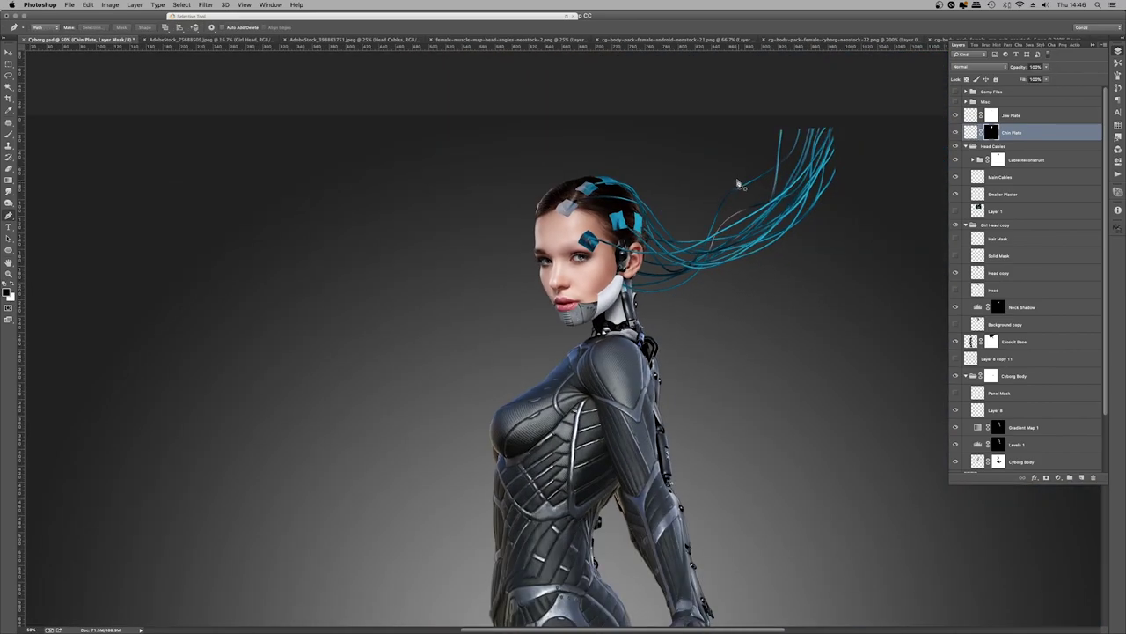
Examine the individual layers in the Comp Files group to identify the black area between the lips and the jaw plate
key(z)
click(594, 295)
click(594, 295)
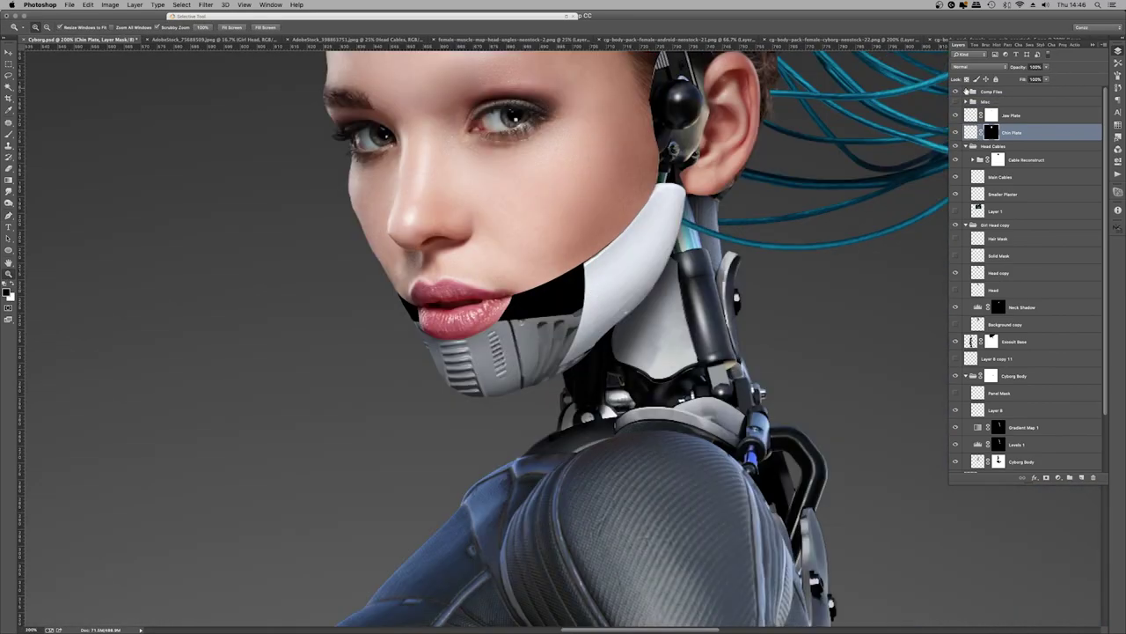
click(966, 91)
click(957, 175)
click(956, 174)
click(956, 174)
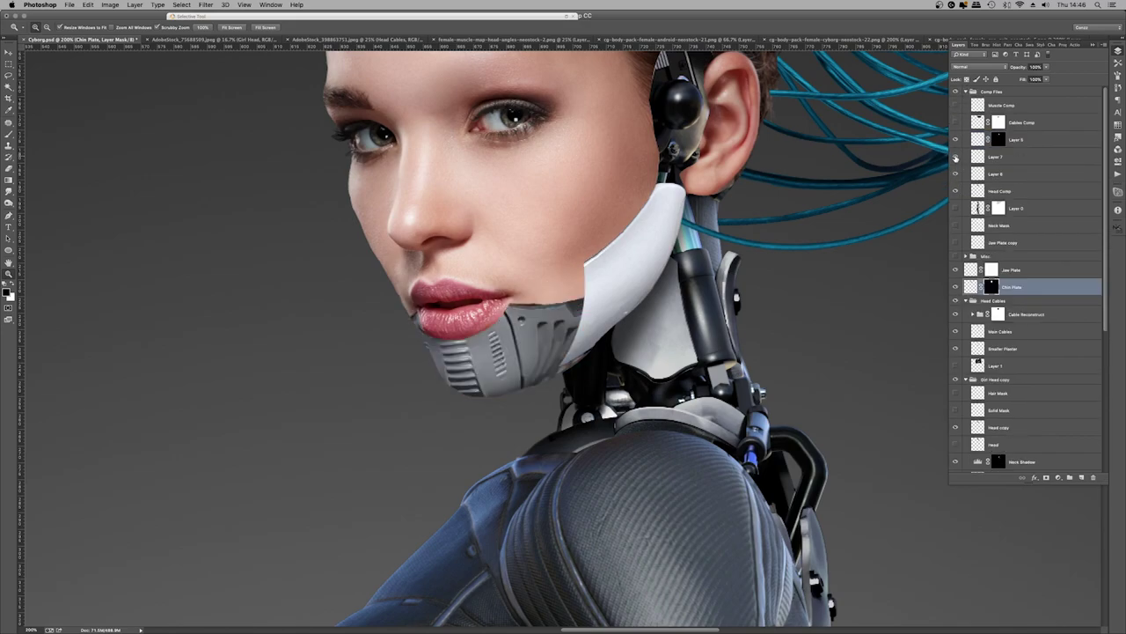
Move Layer 7 out of the Comp Files group to just below the Jaw Plate and lower its opacity to about 13%
drag(994, 157, 1012, 100)
click(956, 94)
click(956, 94)
click(955, 94)
click(956, 94)
drag(981, 95, 971, 134)
key(super+0)
click(568, 132)
click(955, 132)
click(956, 132)
click(1047, 68)
drag(1022, 79, 1010, 80)
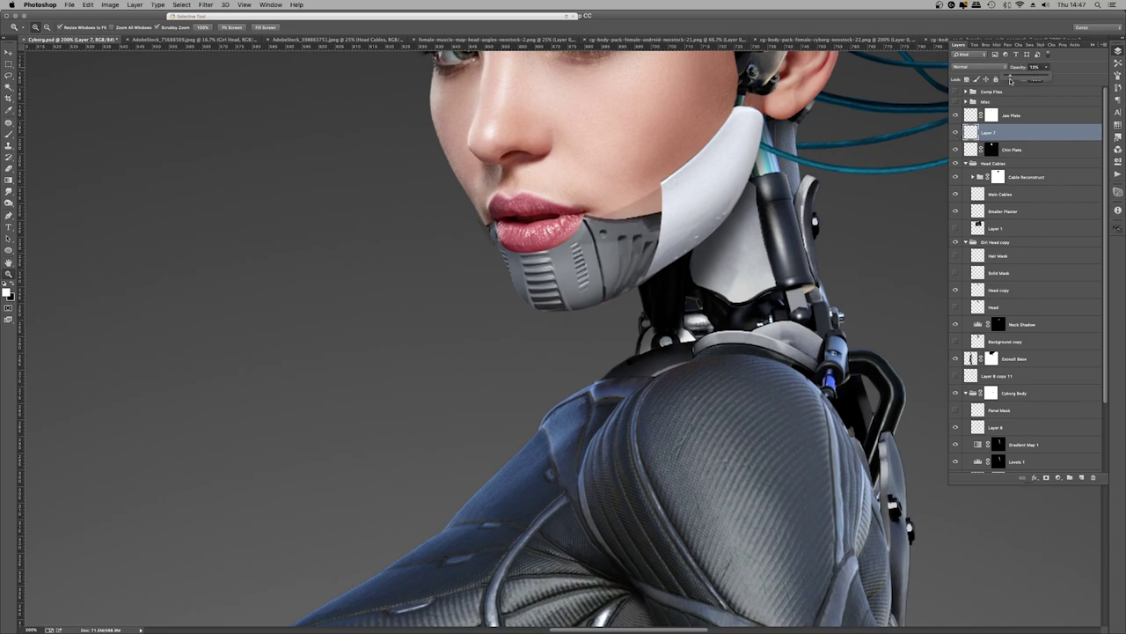
On a new layer above Layer 7, trace the gap between mouth corner and jaw plate, fill the path with black and delete it
click(1081, 478)
key(p)
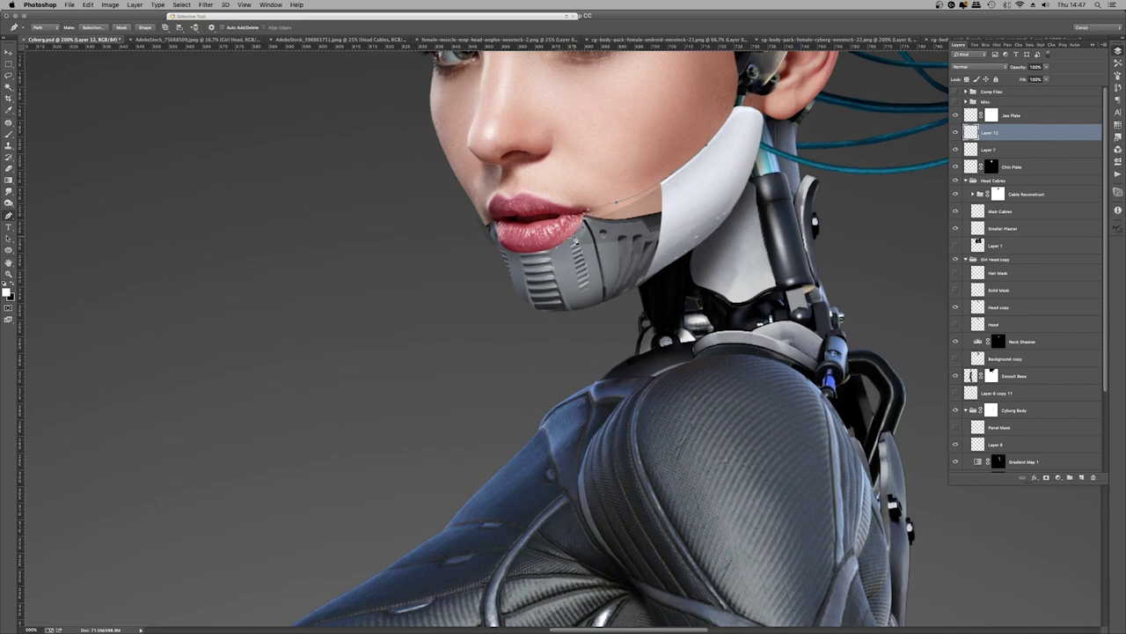
drag(666, 228, 700, 212)
right_click(741, 163)
click(774, 227)
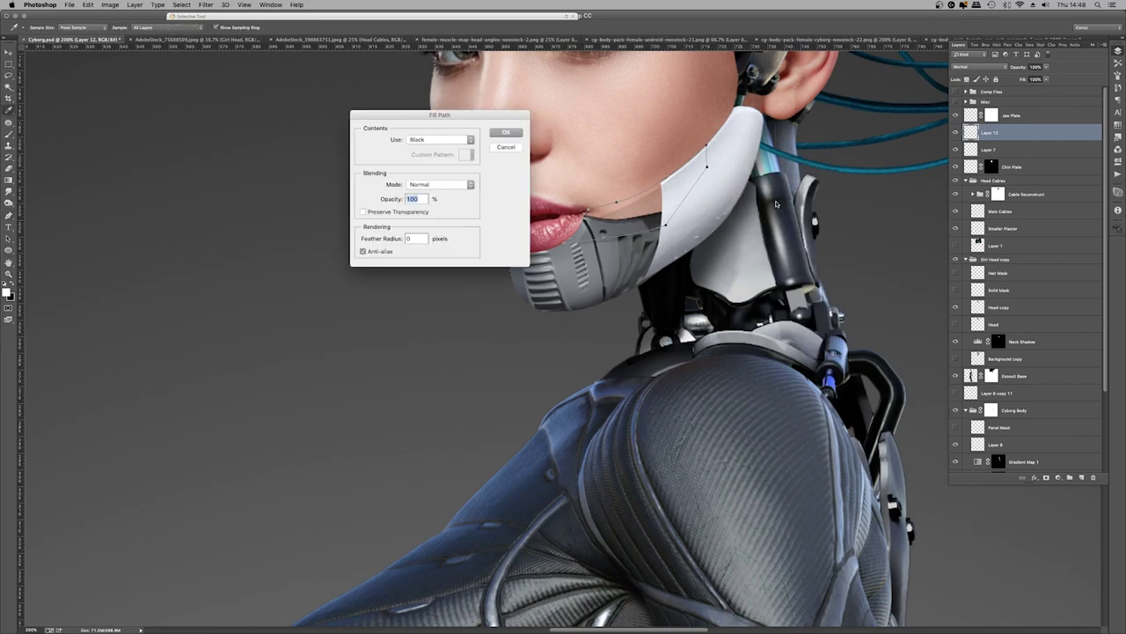
key(Return)
right_click(661, 183)
click(695, 211)
On Layer 12, trace the small gap beside the far mouth corner, fill the path with black and delete it
key(z)
mouse_move(563, 255)
mouse_down()
mouse_move(492, 255)
mouse_move(580, 255)
mouse_up()
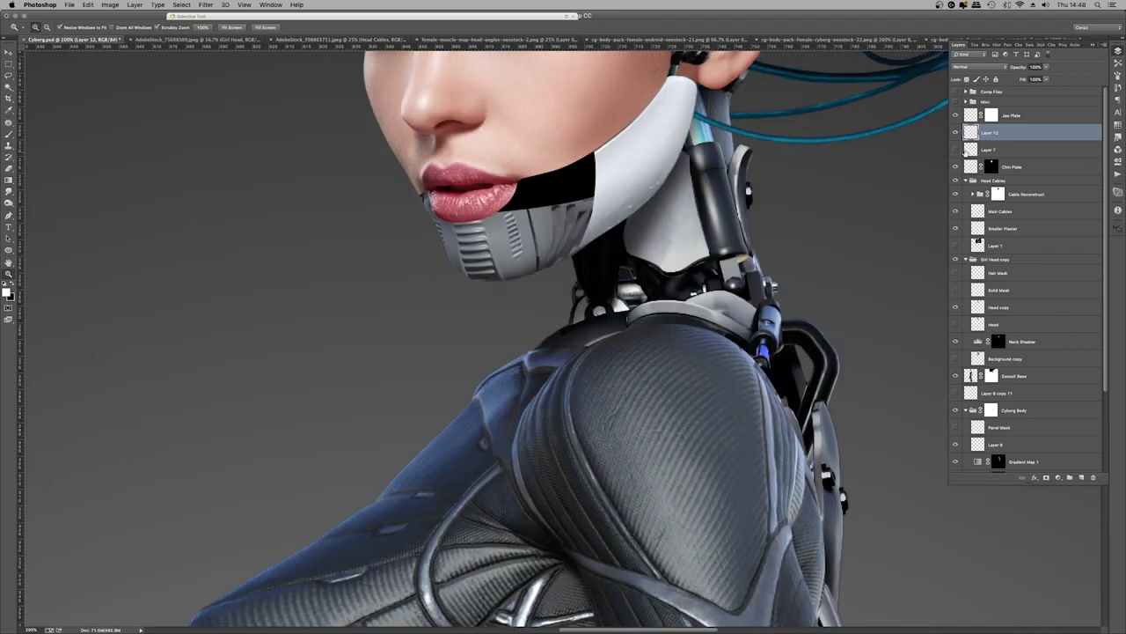
click(451, 203)
key(p)
click(395, 172)
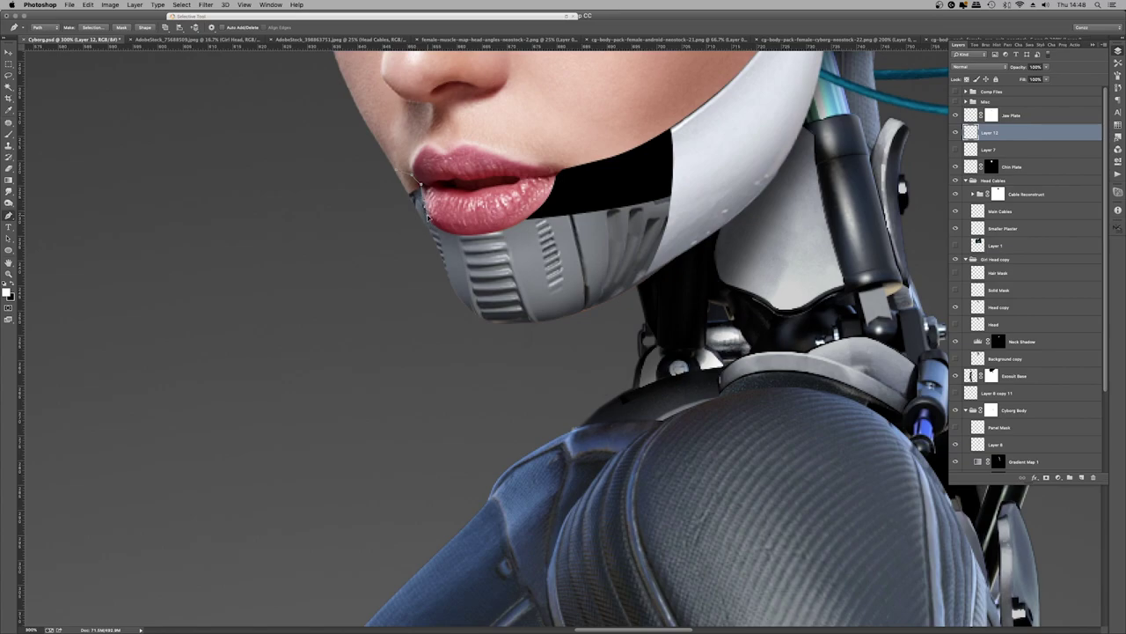
right_click(402, 132)
click(440, 186)
click(503, 133)
right_click(497, 143)
click(528, 202)
Paste the copied muscle-anatomy head as a new layer directly above the Jaw Plate layer
key(z)
key(ctrl+0)
drag(572, 176, 571, 339)
scroll(570, 338, up, 3)
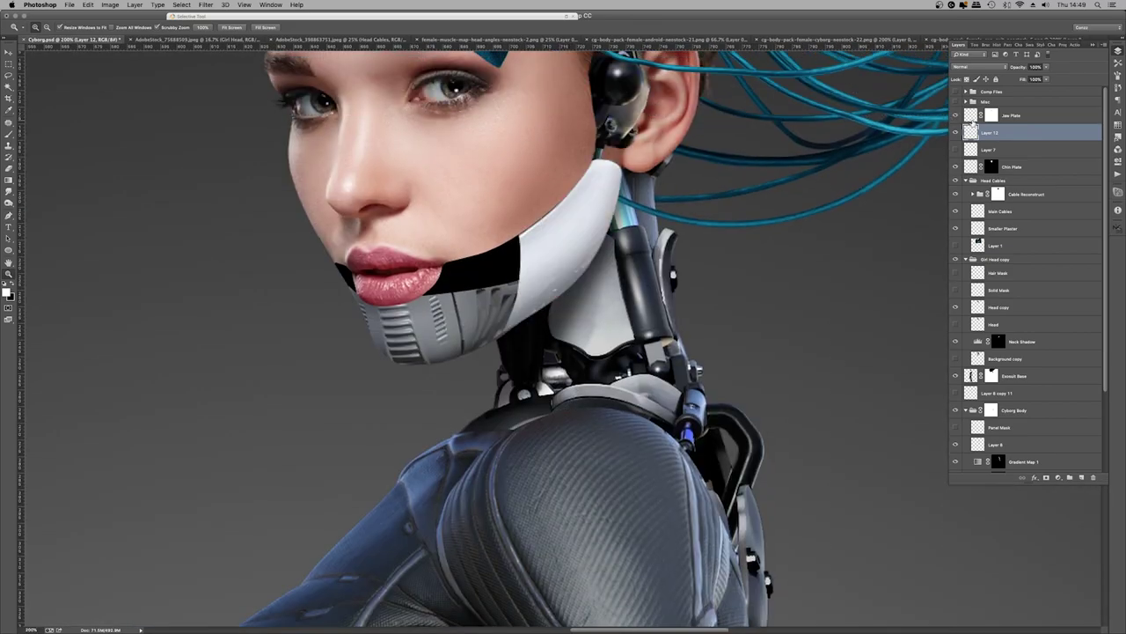
click(1012, 116)
key(ctrl+0)
key(ctrl+v)
Transform the muscle head to about 17% scale and position it over the woman's face
key(ctrl+t)
drag(837, 616, 596, 189)
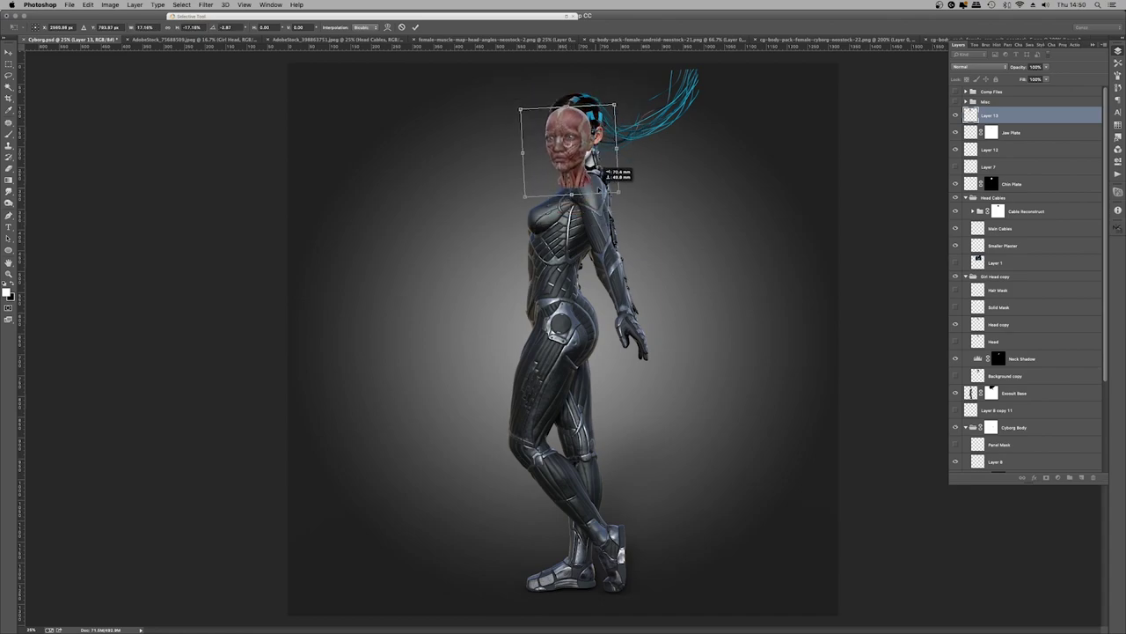
key(Return)
key(super+plus)
key(super+plus)
key(super+plus)
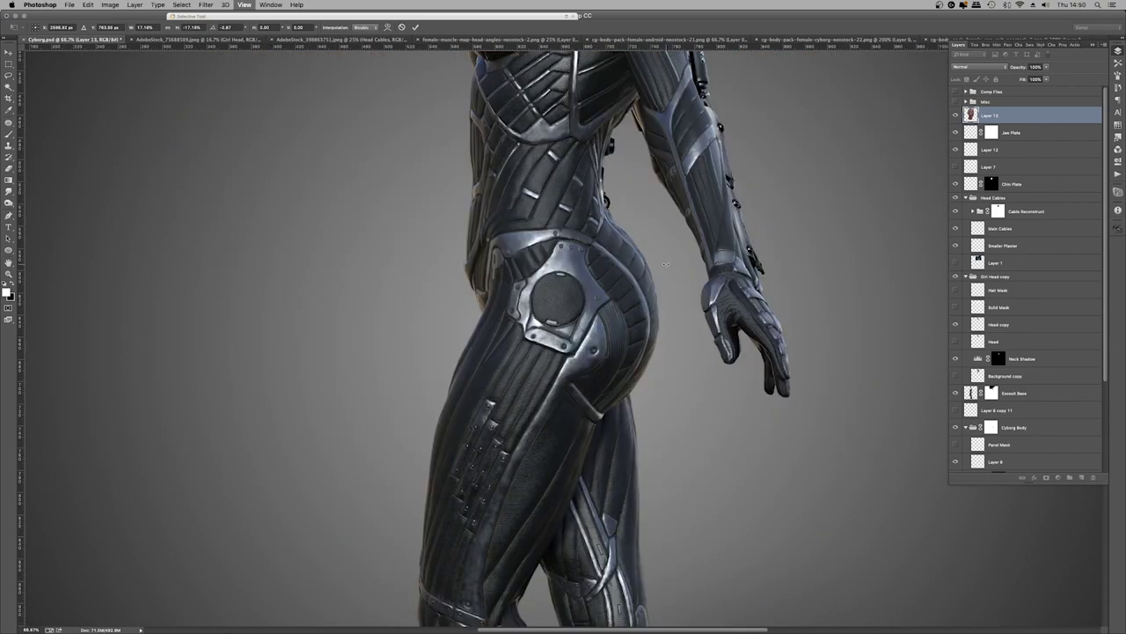
scroll(666, 264, up, 10)
key(Return)
Compare the face with and without the muscle head, and lower Layer 13's opacity to 60%
key(z)
click(956, 115)
click(956, 116)
key(6)
key(v)
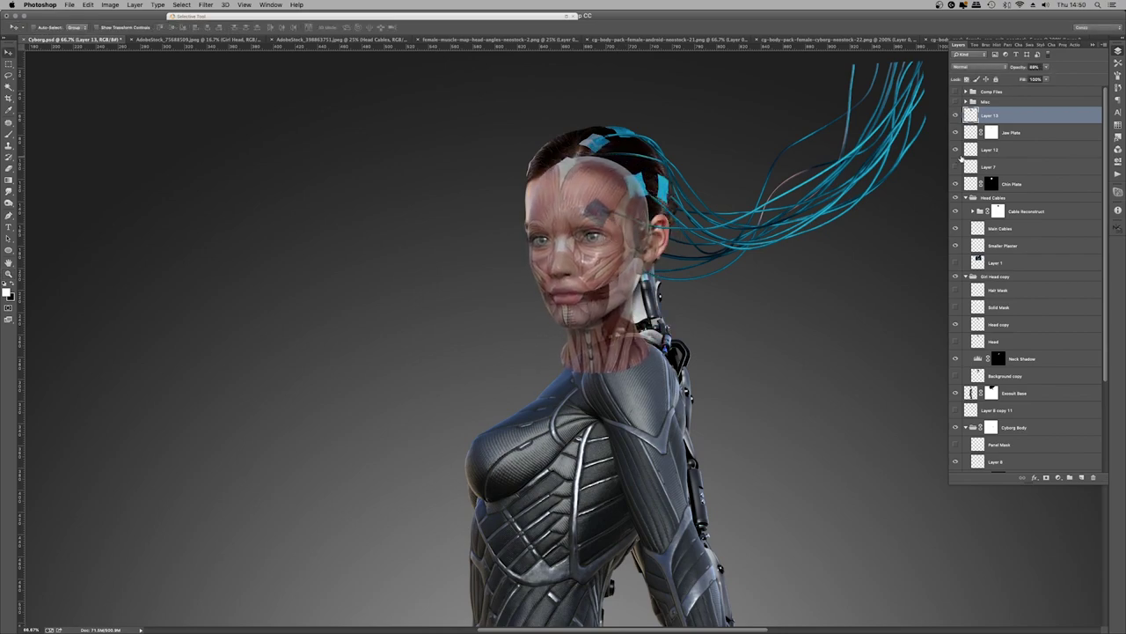
Mask Layer 13 to the black gap around the mouth, restore its opacity to 100% and move it below Jaw Plate
key(ctrl+alt+m)
key(0)
key(ctrl+plus)
key(ctrl+plus)
scroll(616, 264, up, 1)
mouse_move(1009, 116)
mouse_down()
mouse_move(1023, 164)
mouse_move(1010, 128)
mouse_up()
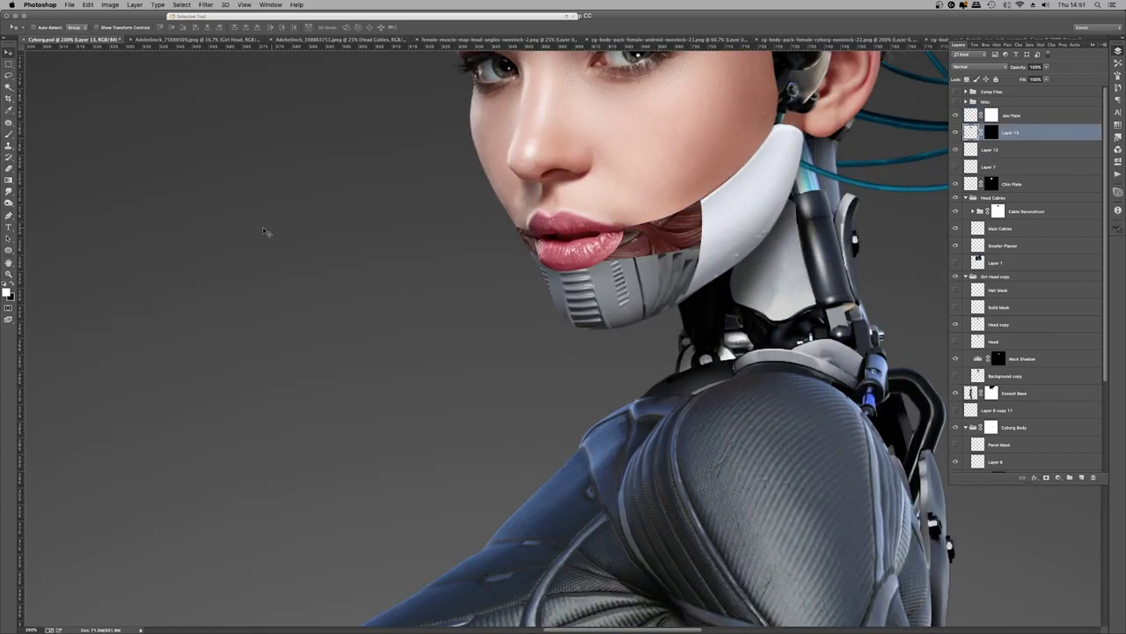
Trace the cheek edge between the mouth corner and the jaw plate and fill the path on Layer 13's mask
key(z)
click(647, 233)
key(ctrl+0)
click(590, 261)
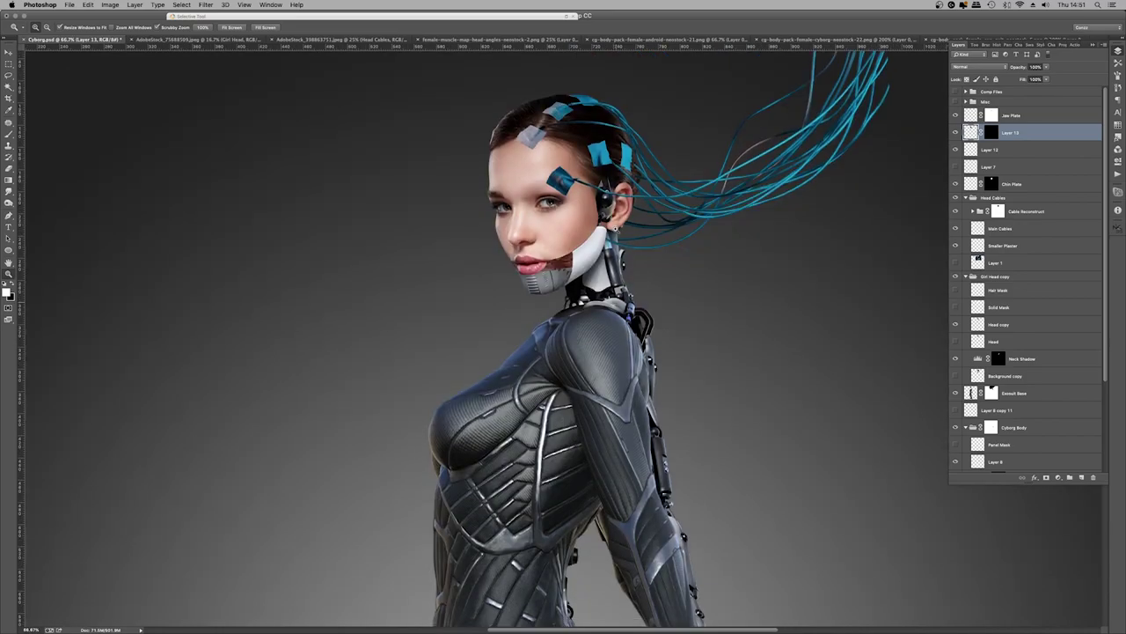
click(590, 261)
click(543, 289)
click(9, 216)
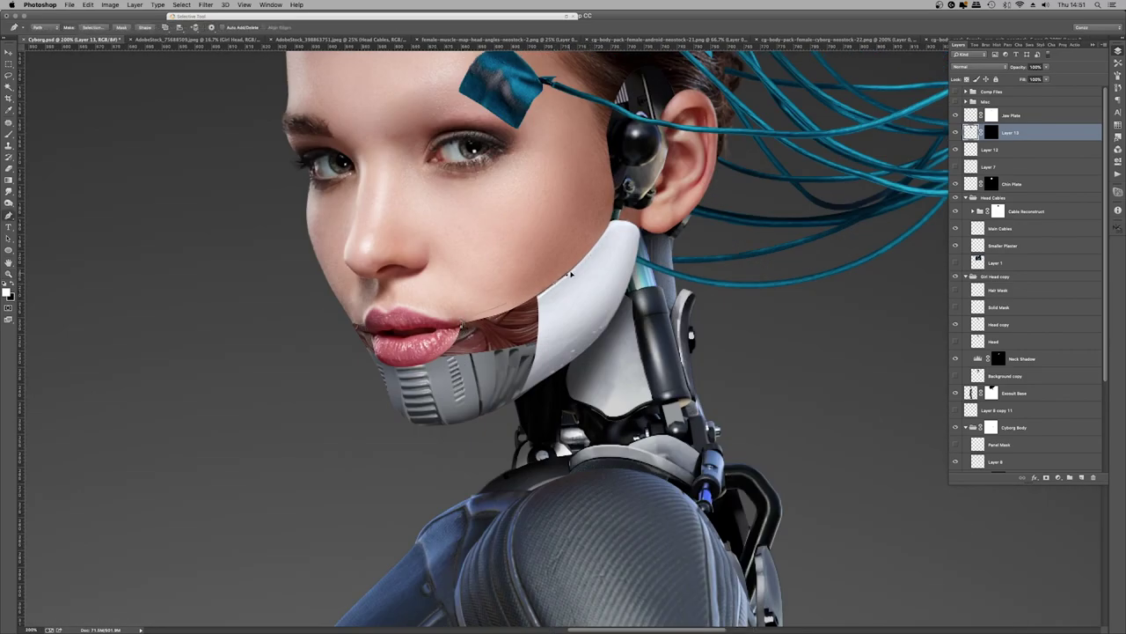
right_click(489, 181)
click(537, 232)
click(503, 134)
Trace the skin edge beside the far mouth corner and fill that path on Layer 13's mask
click(362, 326)
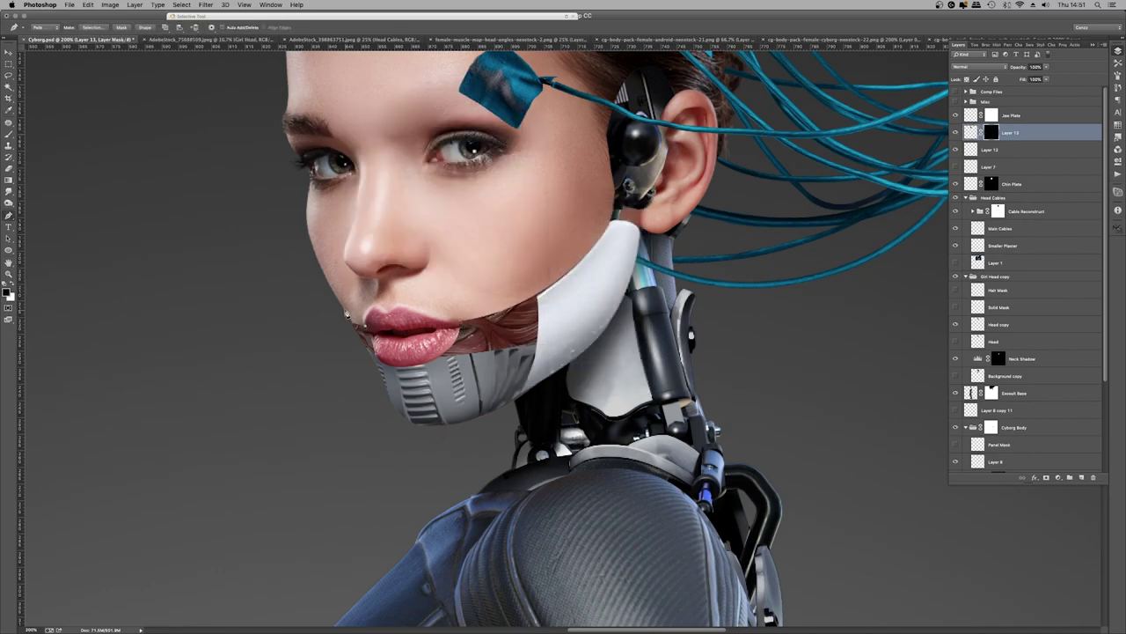
right_click(365, 283)
right_click(429, 139)
click(449, 145)
Hide the black Layer 12 and move the muscle Layer 13 below the Chin Plate layer
click(956, 184)
click(955, 184)
click(977, 184)
click(955, 133)
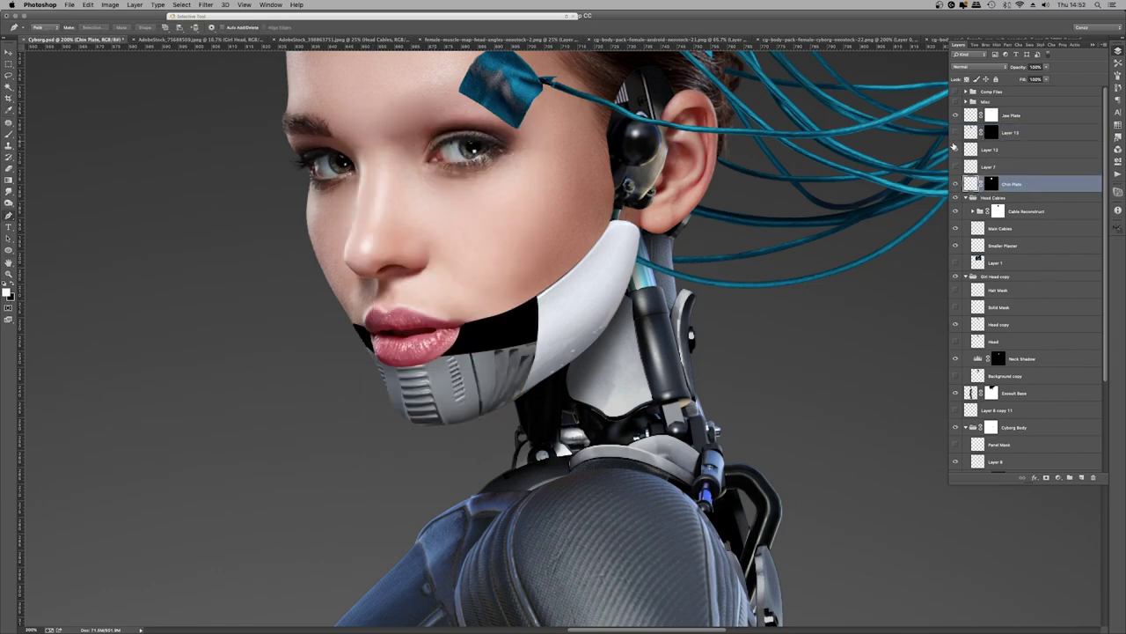
click(956, 132)
drag(1012, 133, 1031, 189)
Trace a curved opening from the mouth corner up the cheek to the ear and fill it on Layer 13's mask to reveal muscle
key(z)
drag(445, 296, 840, 176)
key(p)
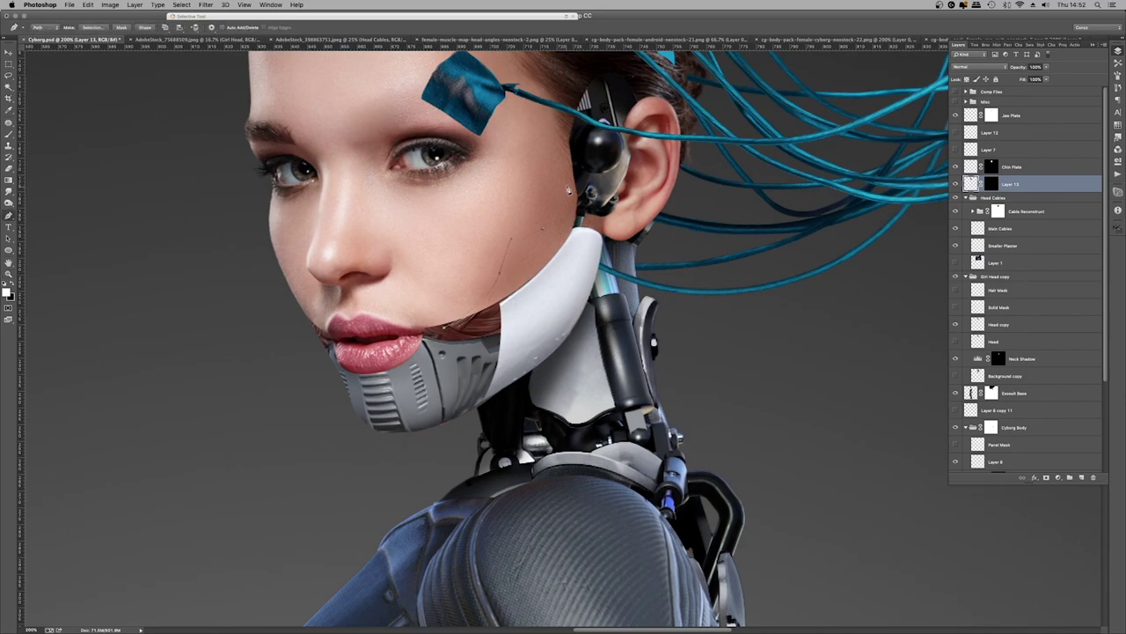
drag(553, 106, 605, 216)
right_click(498, 212)
right_click(555, 223)
right_click(555, 222)
click(576, 269)
key(Return)
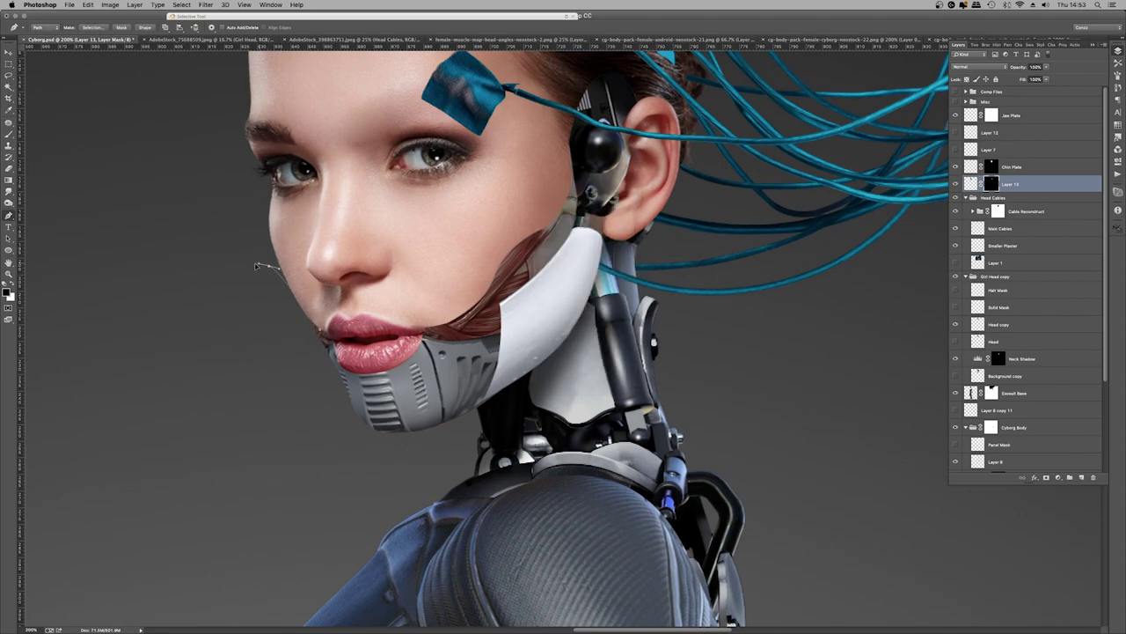
Trace a narrow strip along the far cheek and fill the path on Layer 13's mask to reveal muscle there
right_click(370, 235)
click(409, 286)
key(Return)
Add a Levels adjustment layer above Chin Plate with the output white level lowered to about 61, and invert its mask
super+click(989, 338)
key(b)
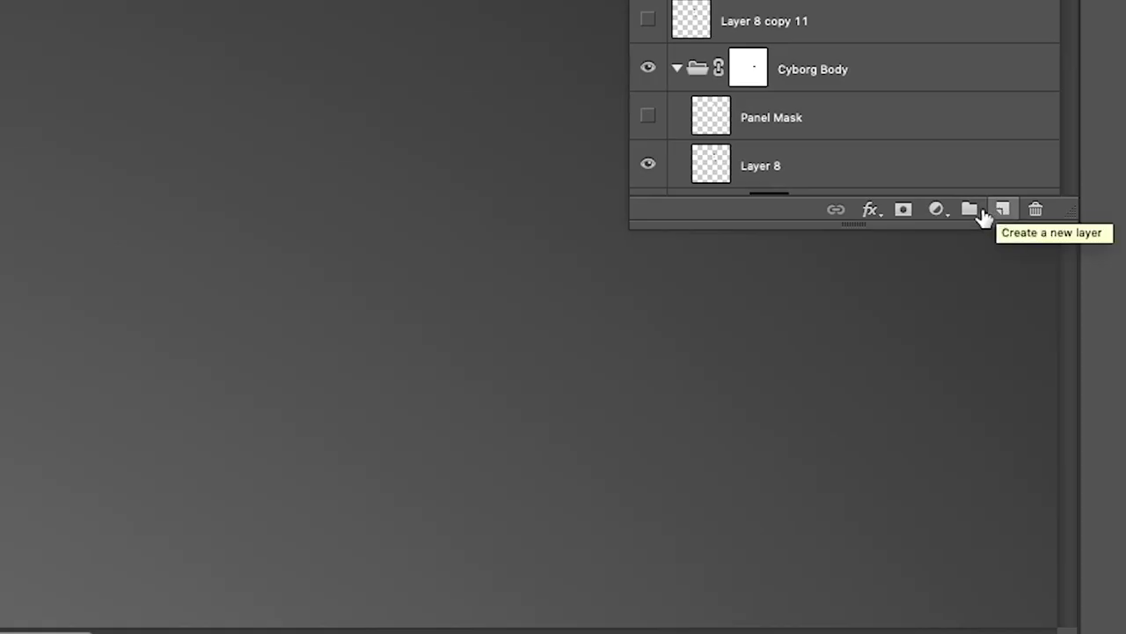
click(930, 213)
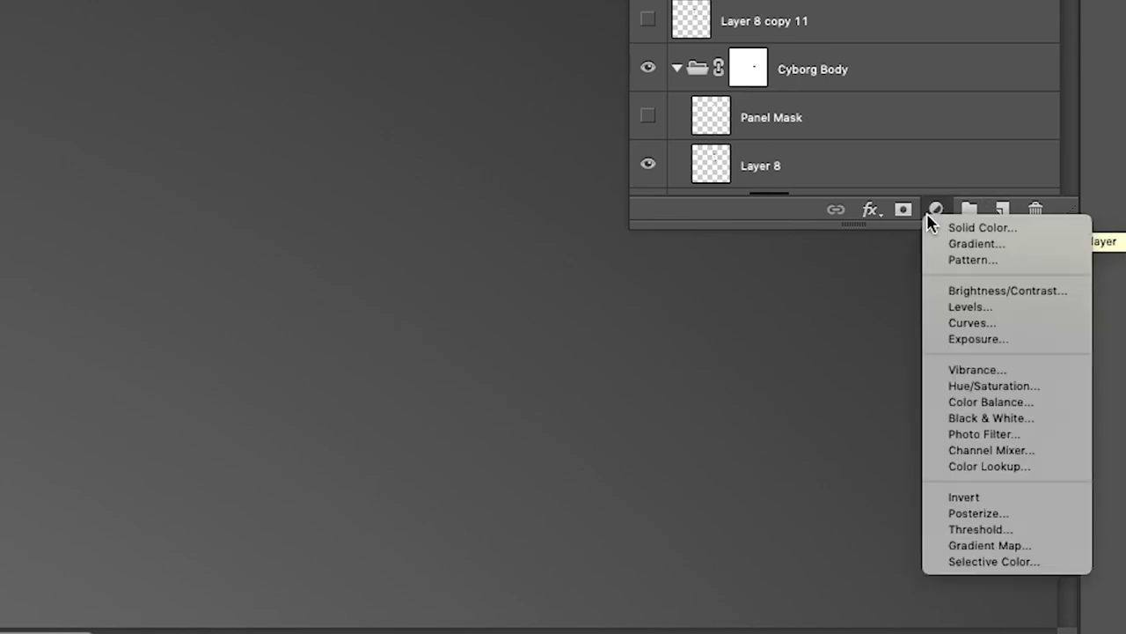
click(999, 308)
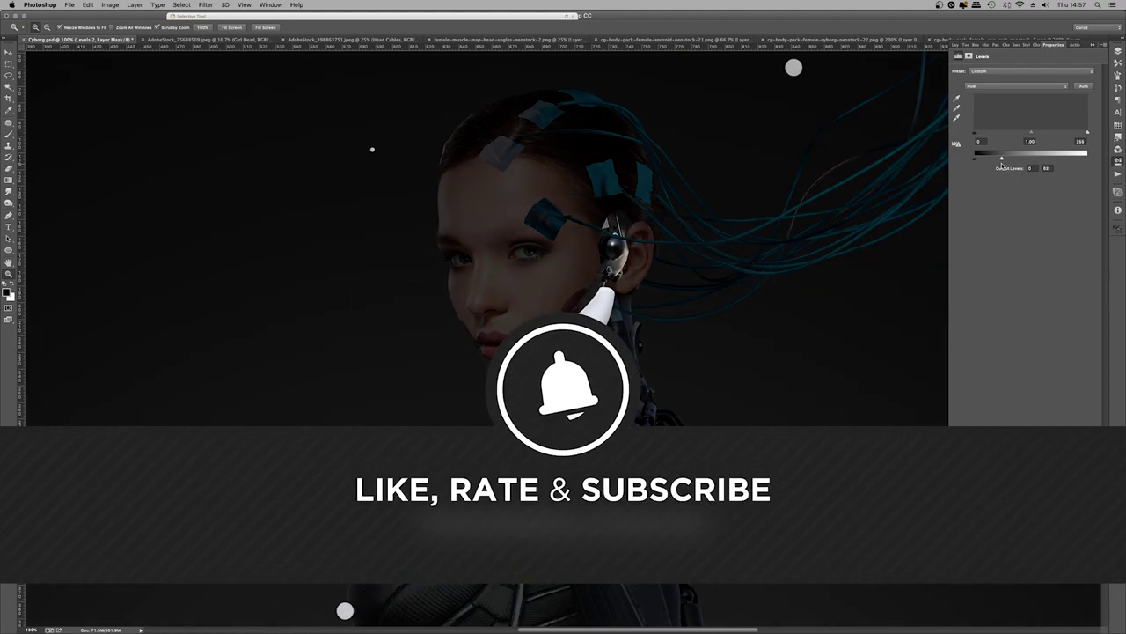
click(955, 44)
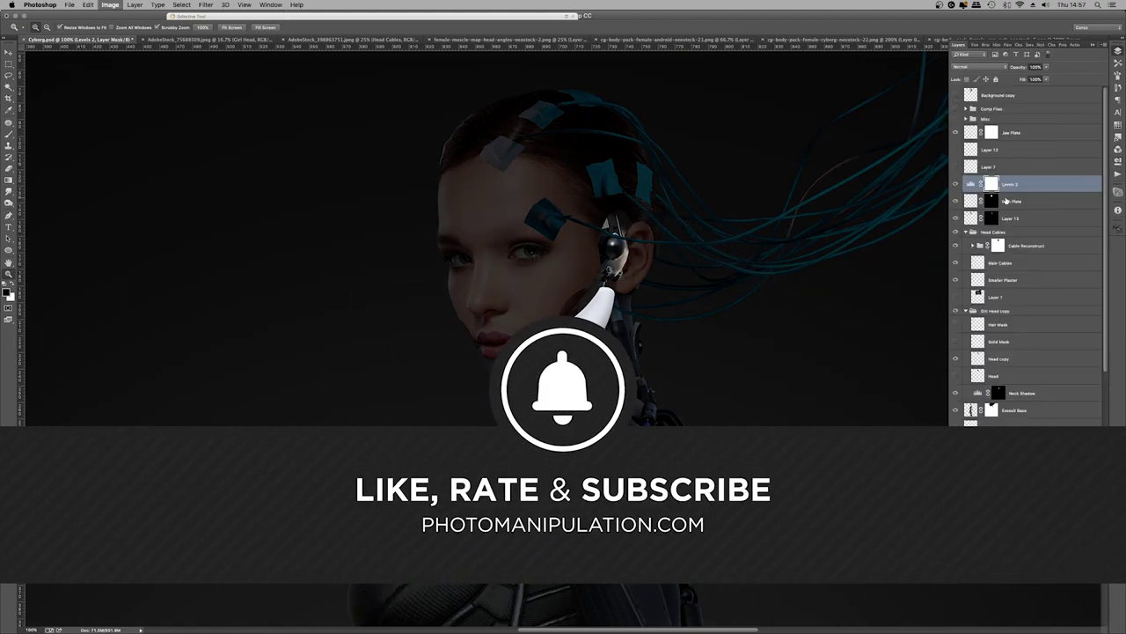
key(super+i)
Lasso a shadow area below the lower lip, reveal it on the Levels 2 mask and soften it with Gaussian Blur
key(l)
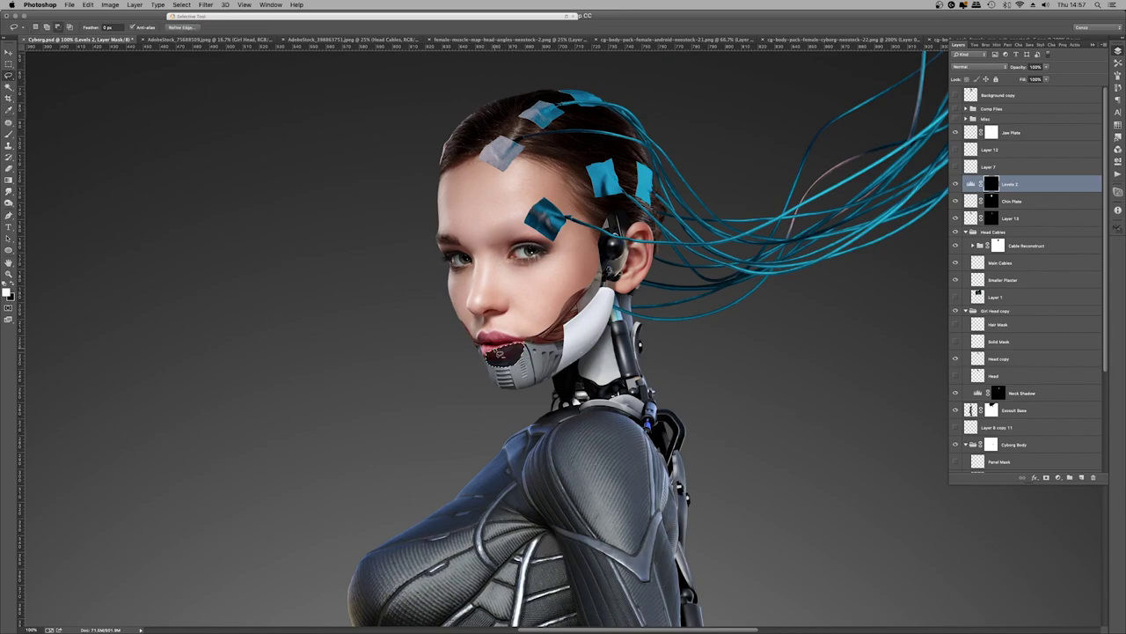
click(205, 5)
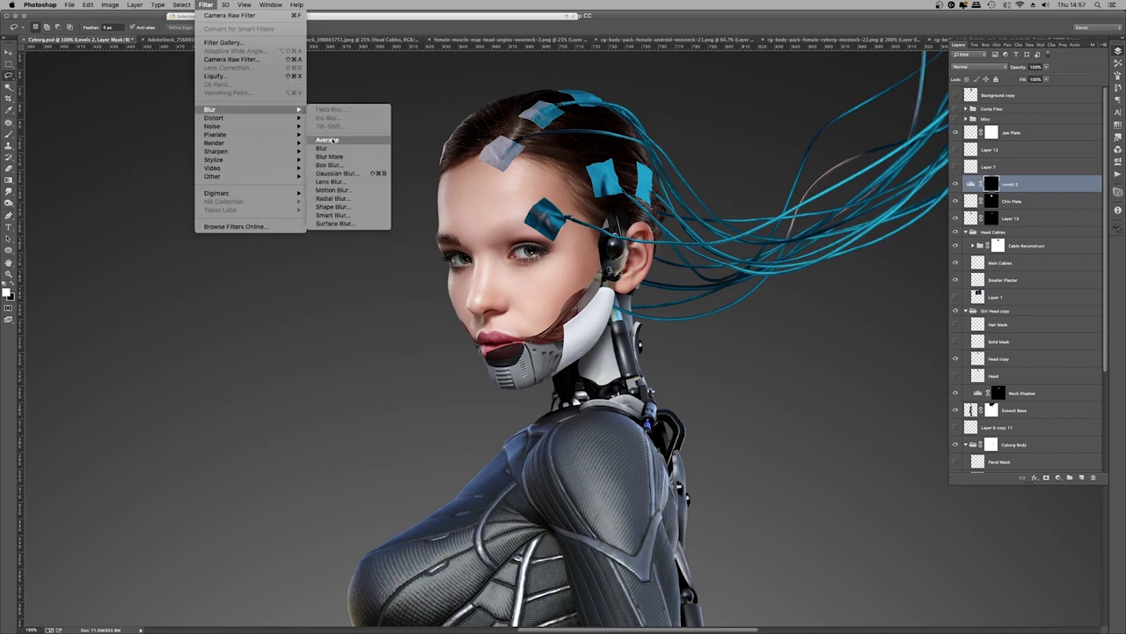
click(339, 181)
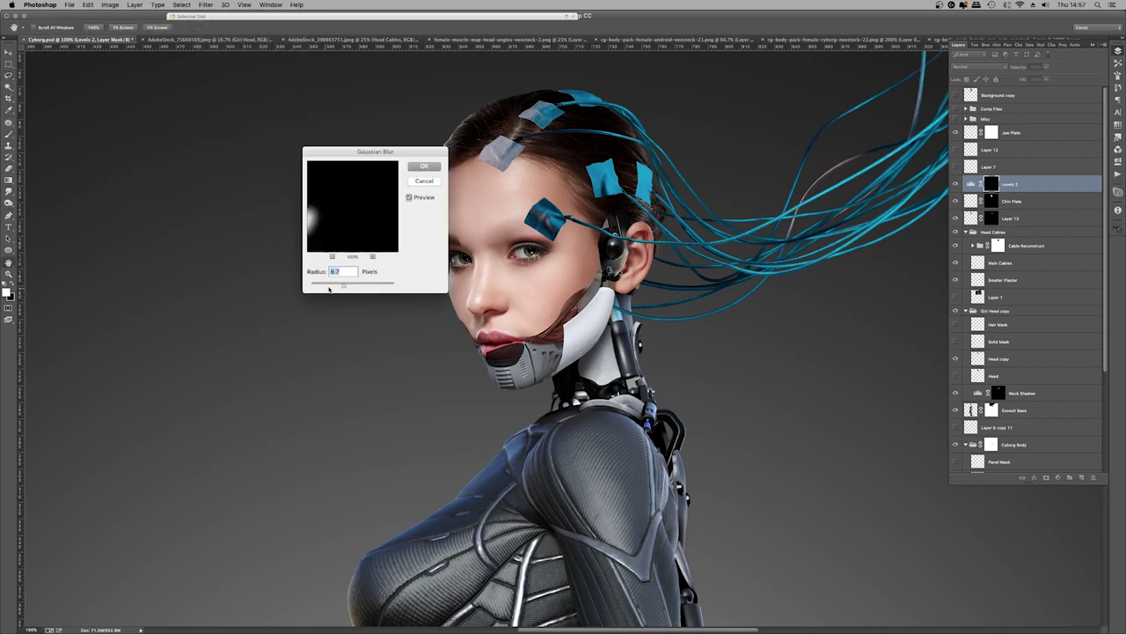
key(Return)
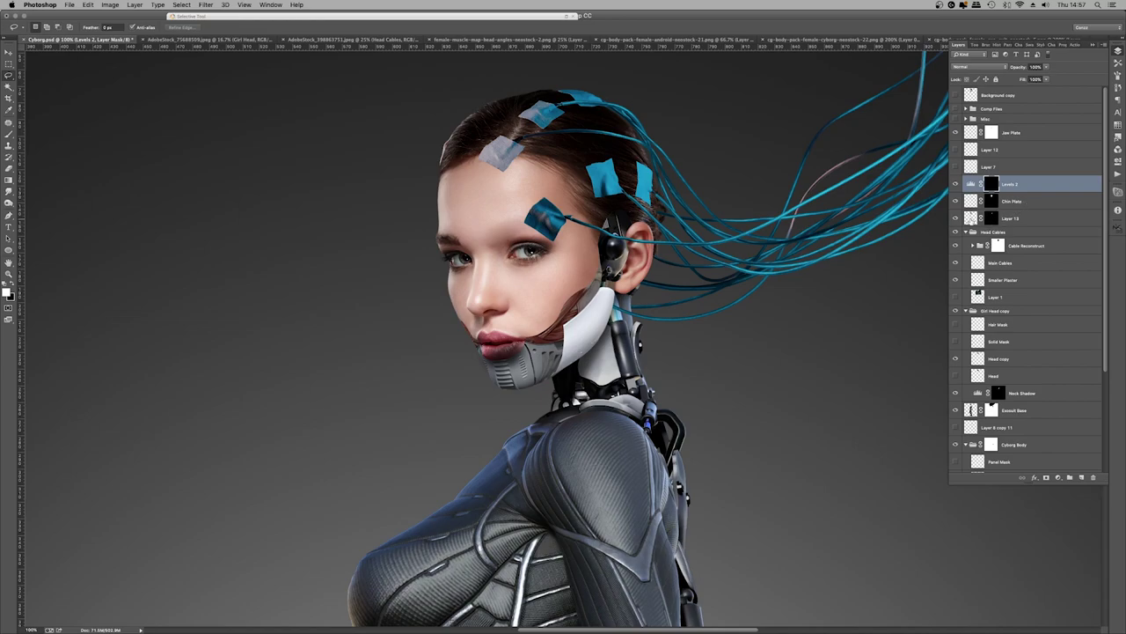
Apply the Chin Plate layer's mask permanently to the layer
super+click(972, 202)
click(972, 203)
right_click(992, 201)
click(1010, 229)
right_click(992, 202)
click(1020, 220)
Load the Chin Plate outline as a selection, restrict the Levels 2 shadow to the plate on its mask, and deselect
super+click(972, 203)
click(990, 186)
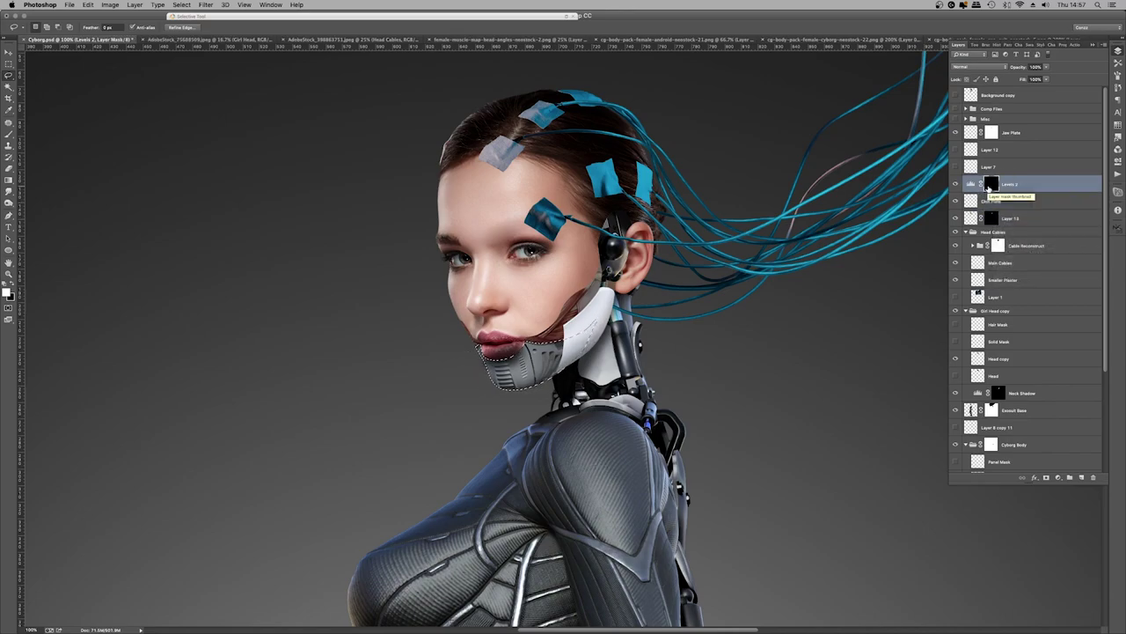
key(alt+BackSpace)
key(super+d)
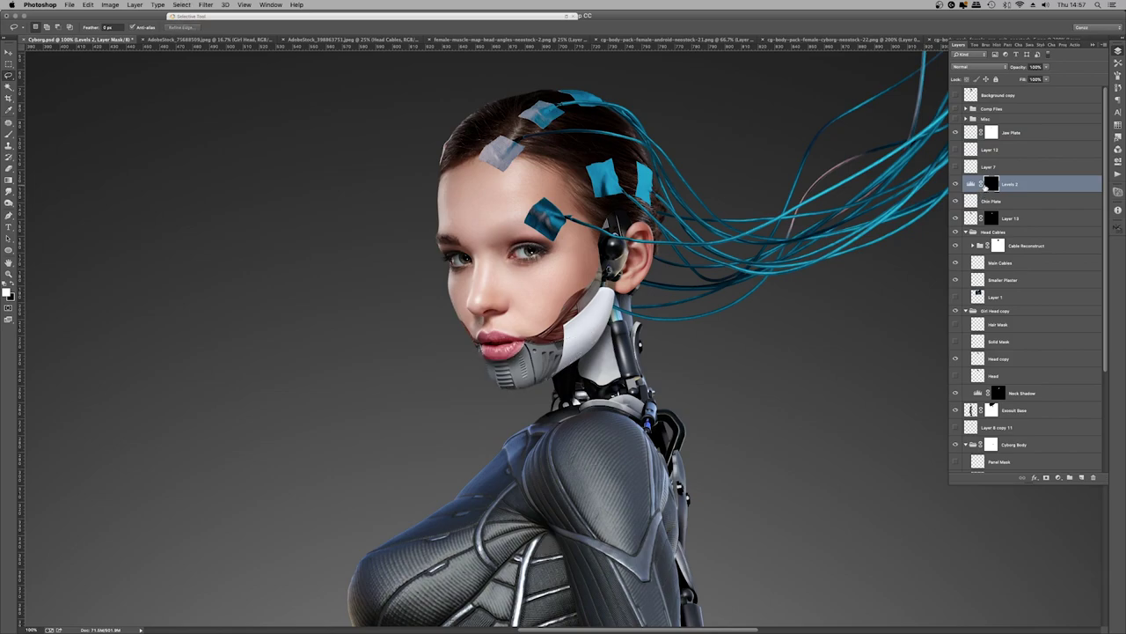
click(1046, 67)
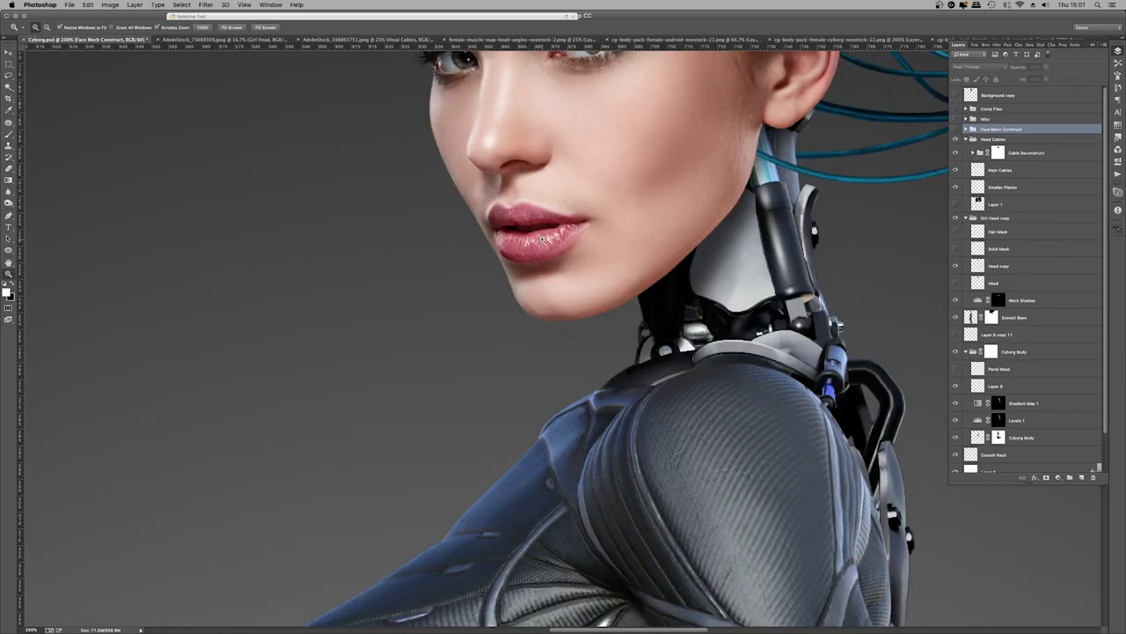
Trace the outer outline of the lips and create a new layer named Lips Mask above Head copy
click(543, 241)
key(p)
click(450, 165)
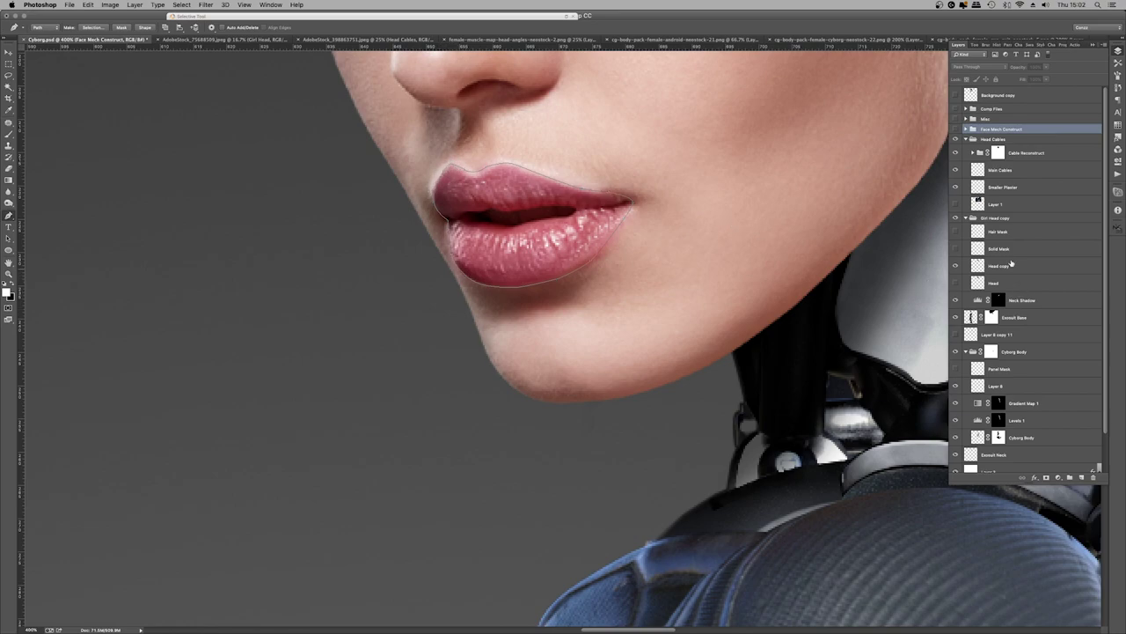
click(1003, 266)
key(super+shift+n)
text(Lips Mask)
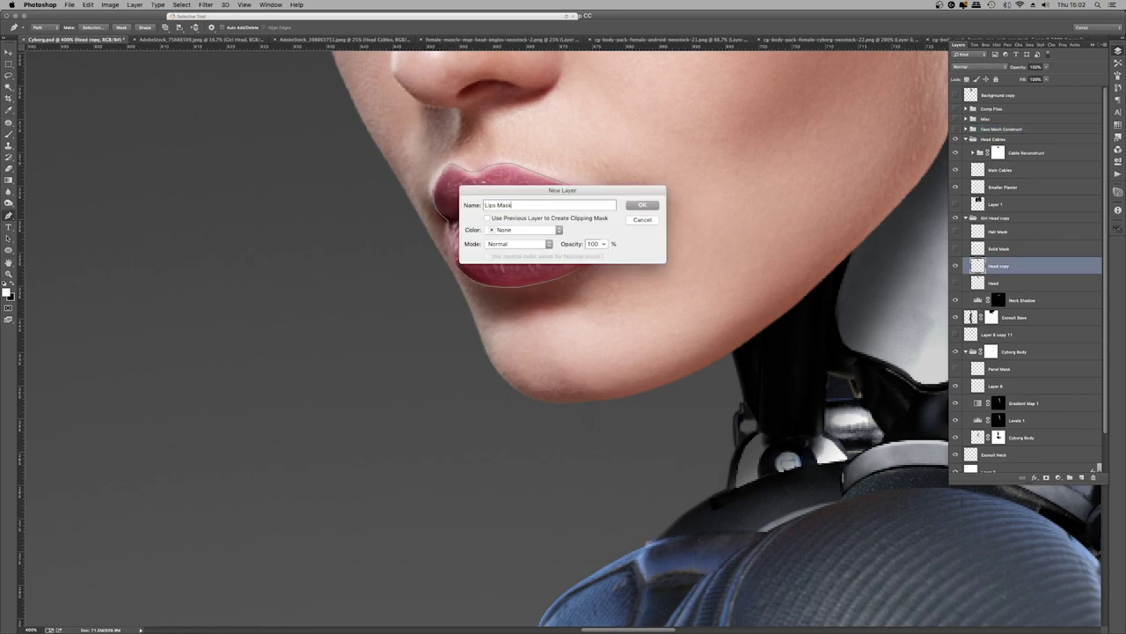
key(Return)
Fill the lip path with white on the Lips Mask layer, delete the path and hide the layer
right_click(607, 185)
click(651, 232)
click(440, 139)
click(440, 156)
click(506, 132)
right_click(542, 194)
click(564, 210)
key(super+comma)
Trace the dark opening between the lips and cut it out of the white shape on Lips Mask
drag(478, 211, 579, 214)
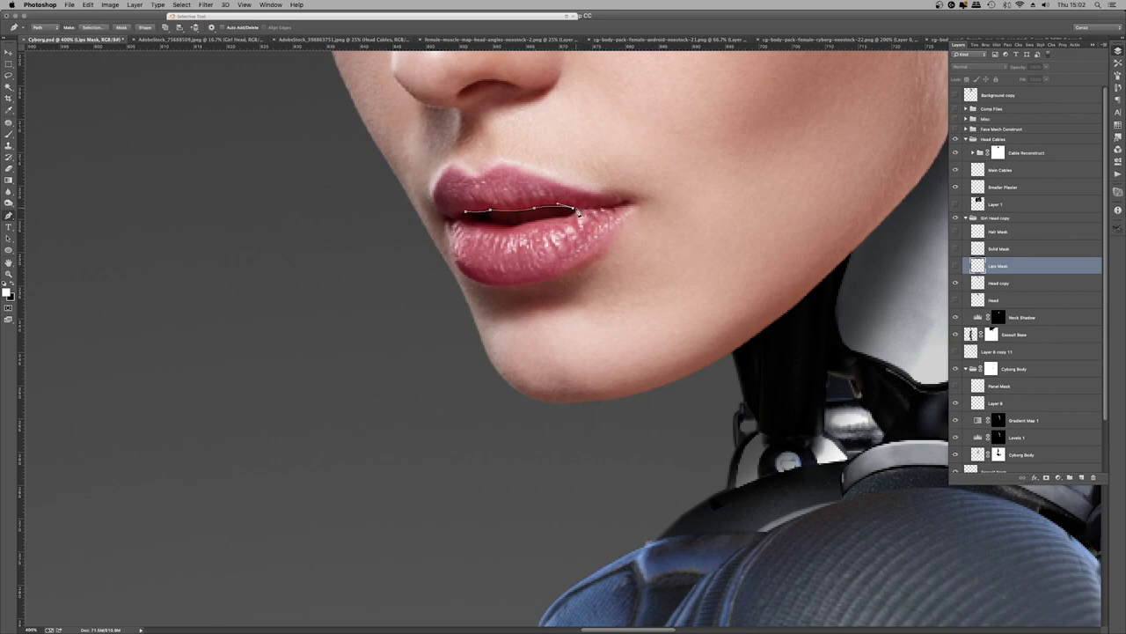
click(513, 226)
click(480, 223)
click(467, 213)
click(956, 265)
right_click(528, 197)
click(563, 239)
click(535, 122)
key(ctrl+d)
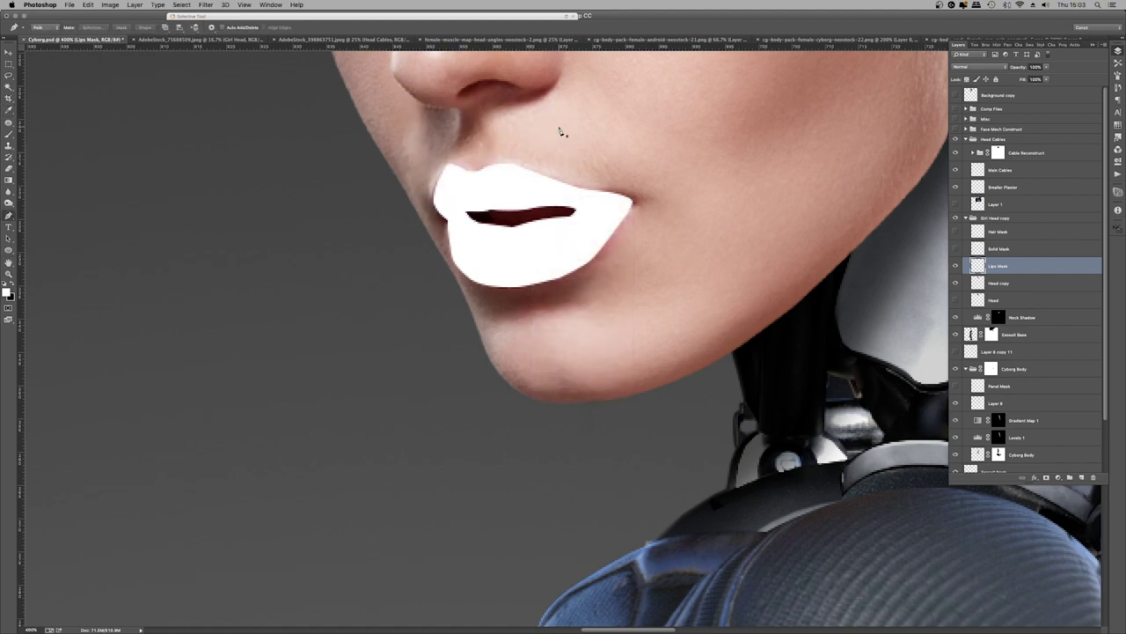
Show the Face Mech Construct group, hide the Lips Mask layer and check the whole figure
click(955, 129)
click(956, 266)
key(ctrl+minus)
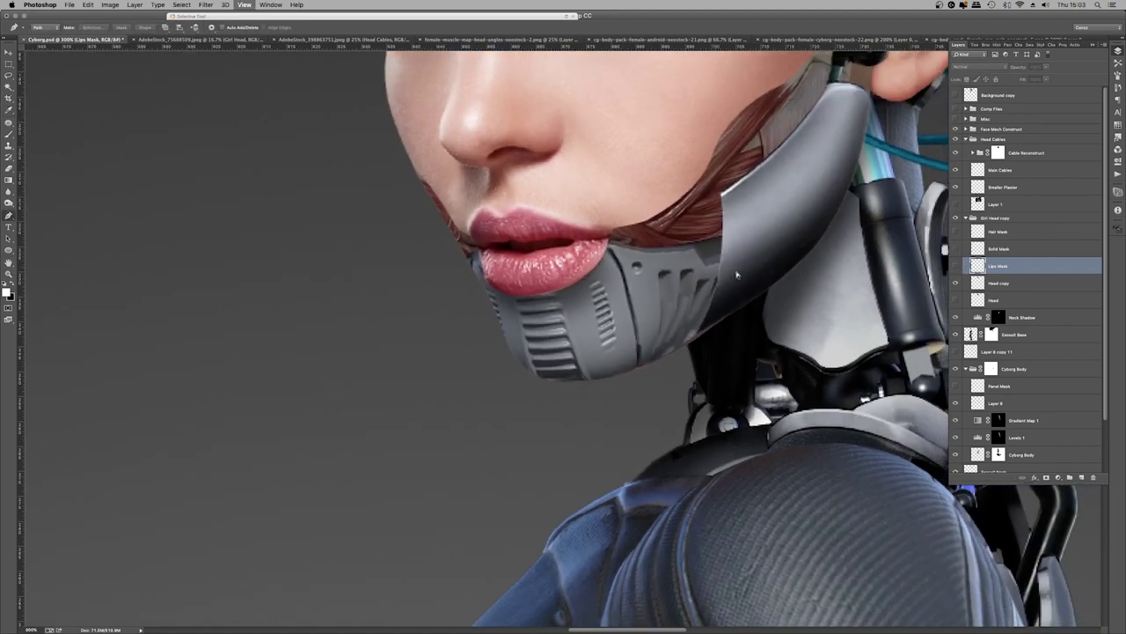
key(ctrl+minus)
key(ctrl+minus)
key(ctrl+minus)
key(ctrl+minus)
key(ctrl+plus)
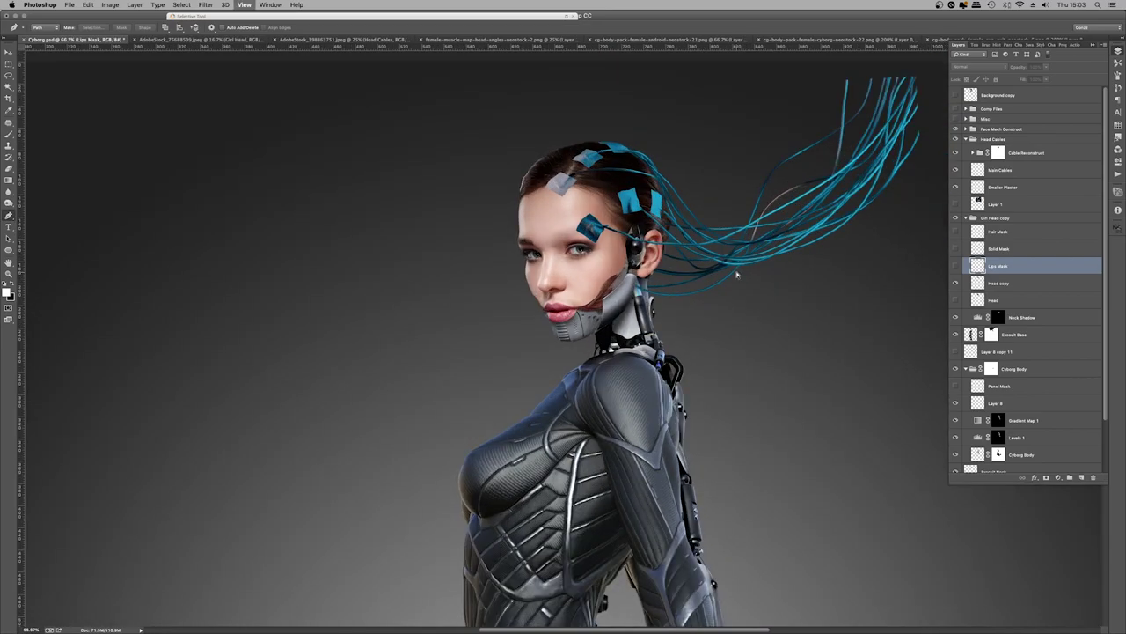
Load the Lips Mask shape as a selection and add a Selective Color adjustment layer above Head copy
key(ctrl+plus)
key(ctrl+plus)
ctrl+click(977, 266)
click(998, 282)
click(1058, 477)
click(1077, 602)
Adjust the lips' magenta in Reds, and in Neutrals set cyan to +17 and magenta to -7 and reduce yellow
click(1008, 81)
click(1007, 81)
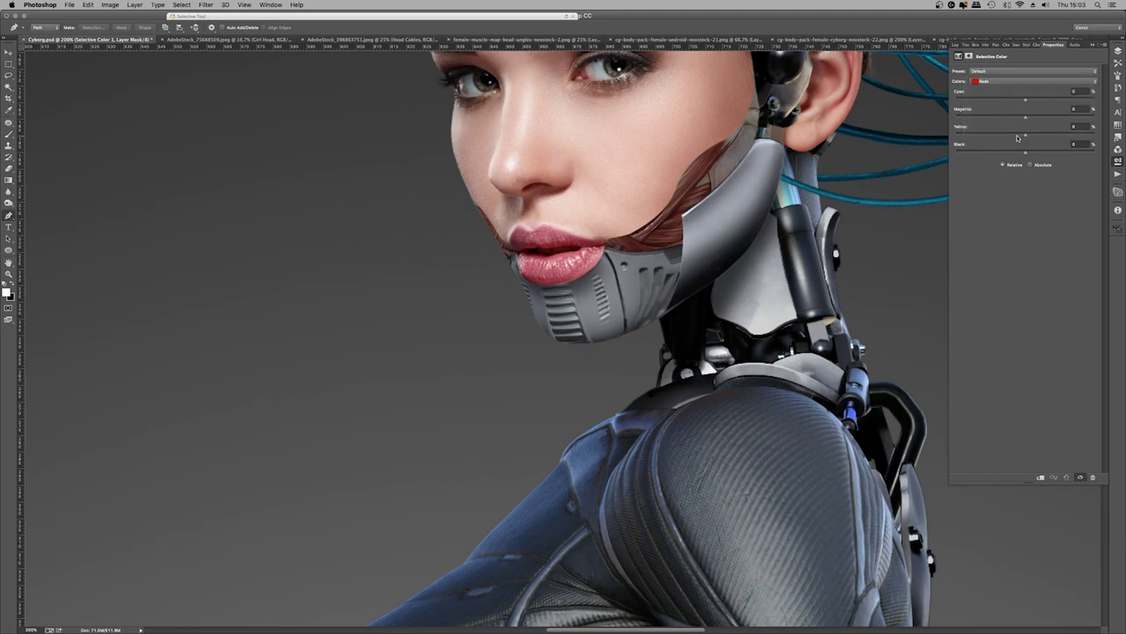
mouse_move(1027, 119)
mouse_down()
mouse_move(998, 121)
mouse_move(1050, 102)
mouse_move(1030, 119)
mouse_up()
click(1035, 81)
click(1036, 130)
drag(1022, 120, 1010, 136)
Check the recoloured lips on the full figure and set the Selective Color 1 layer's blend mode to Color
key(z)
right_click(620, 238)
click(633, 245)
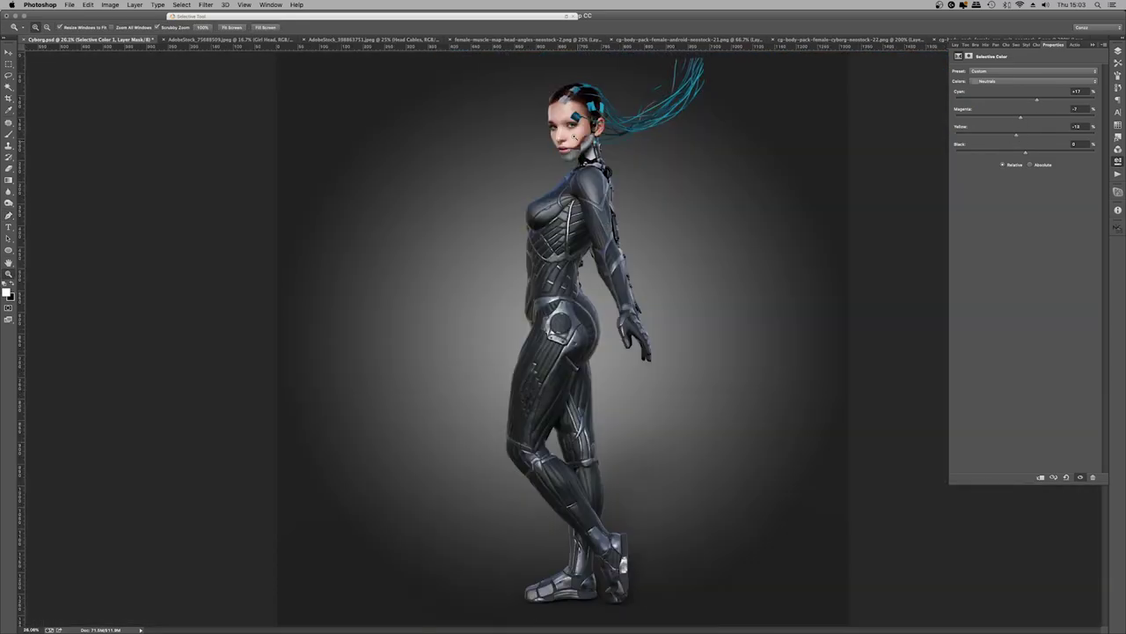
click(573, 136)
click(574, 136)
key(F7)
click(574, 136)
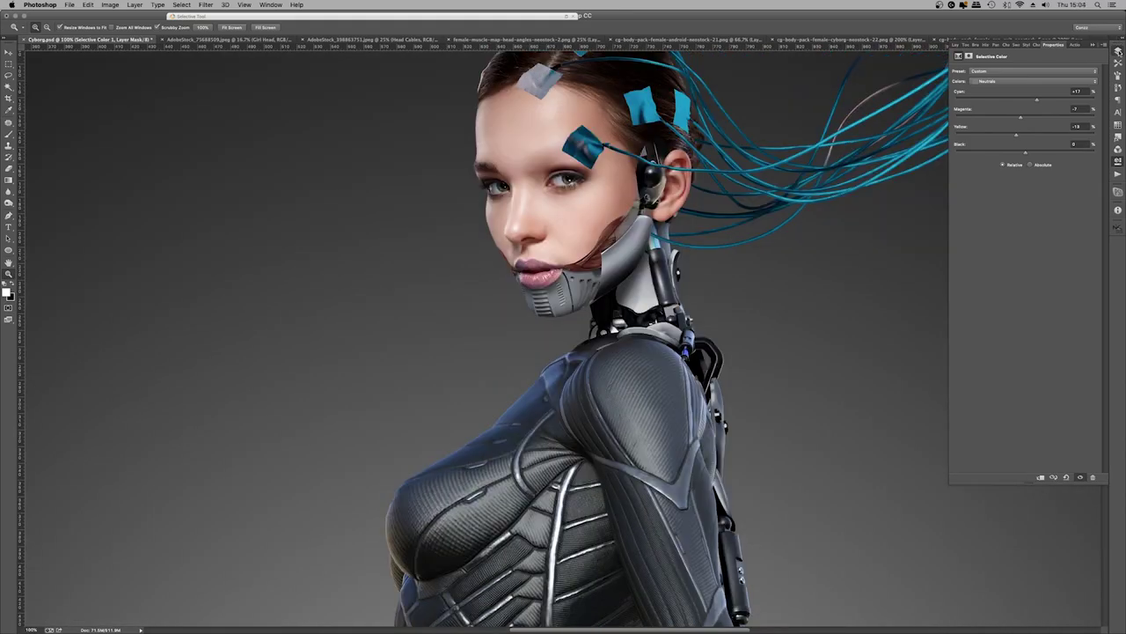
click(979, 68)
click(963, 235)
click(531, 262)
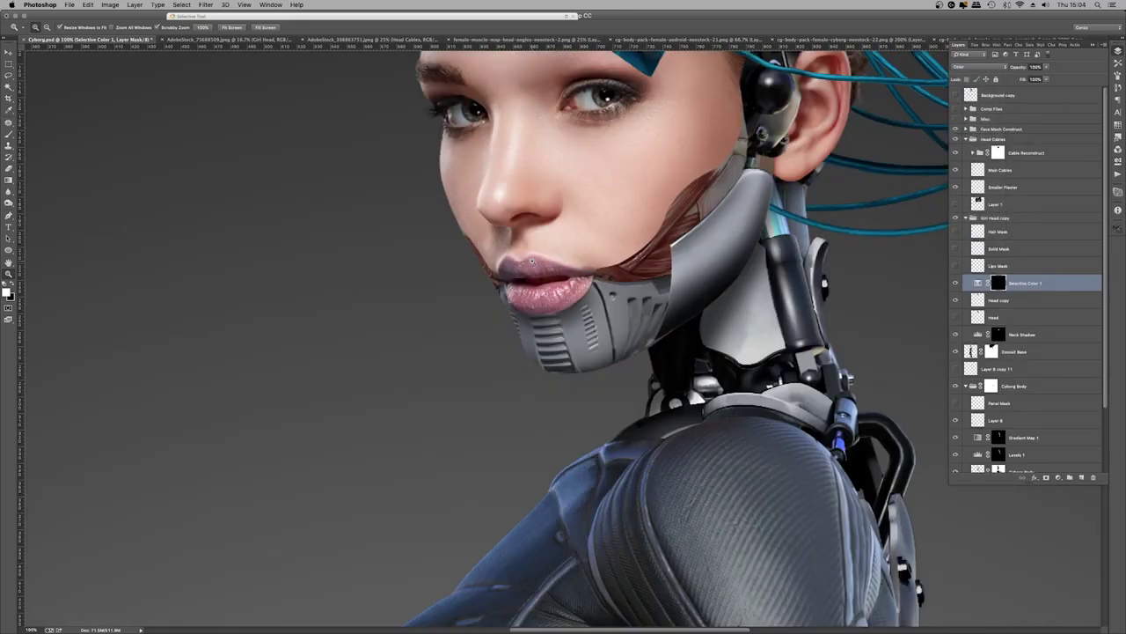
Soften the Selective Color 1 mask around the lips with a Gaussian Blur of 1.2 pixels
click(545, 264)
click(206, 4)
mouse_move(297, 109)
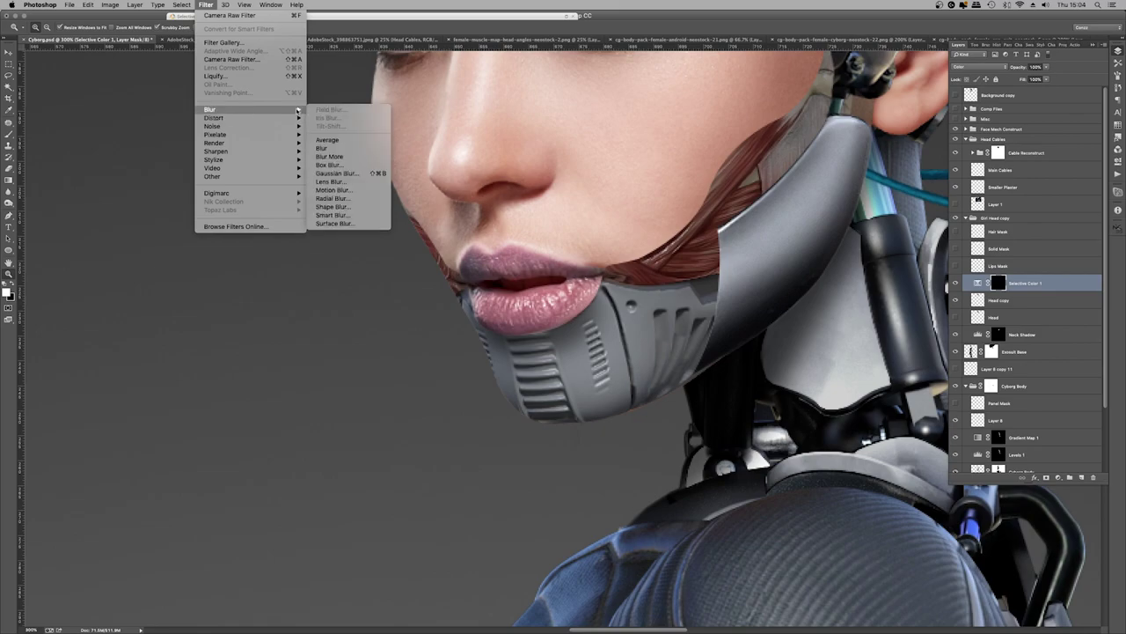
click(337, 173)
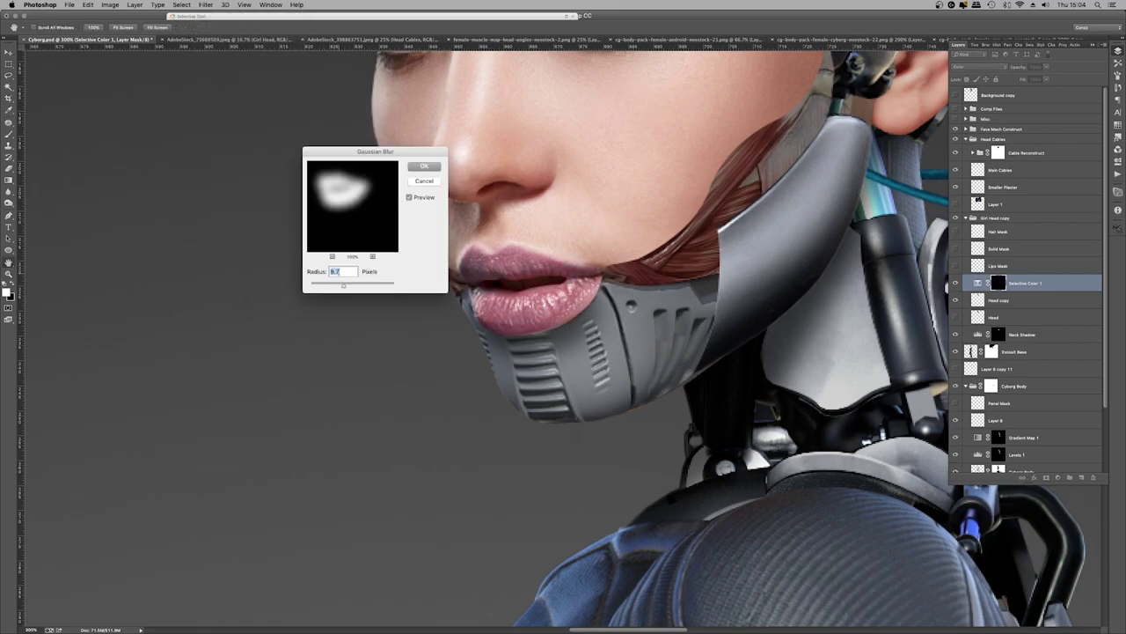
text(1.5)
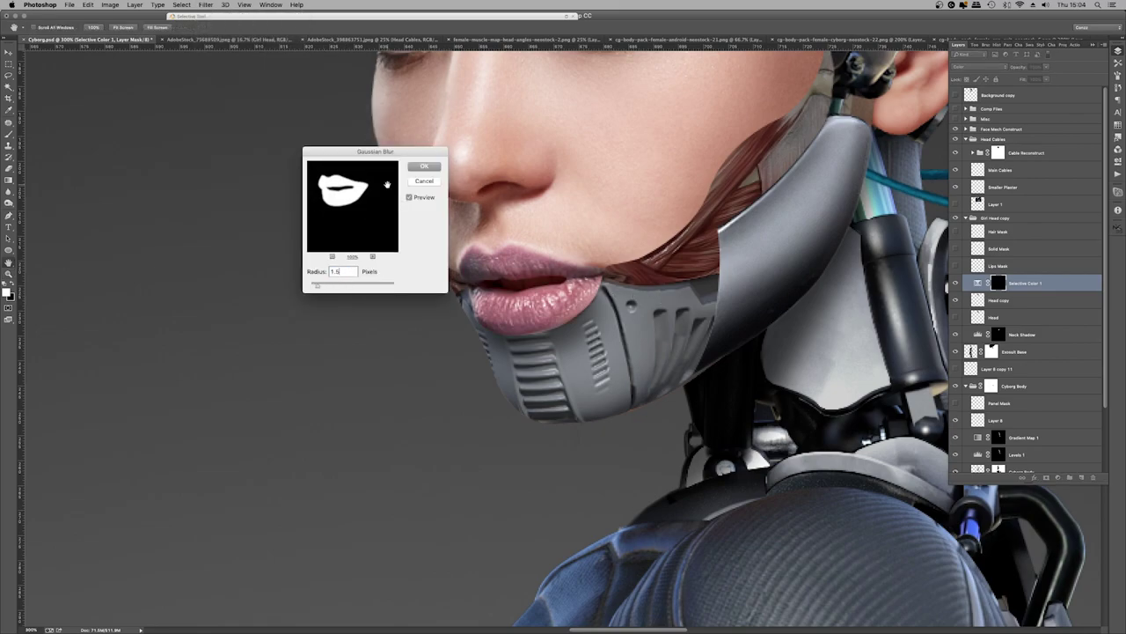
key(BackSpace)
text(2)
key(Return)
Copy the lips onto a new layer directly above Head copy and set its blend mode to Overlay
key(z)
click(511, 255)
click(534, 269)
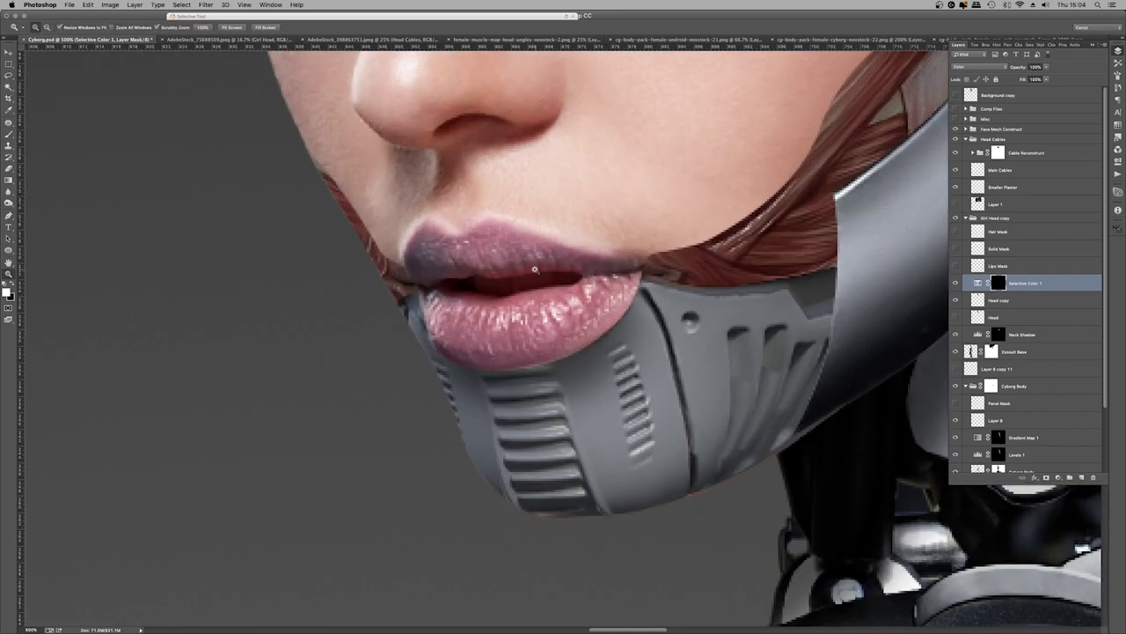
key(ctrl+shift+alt+n)
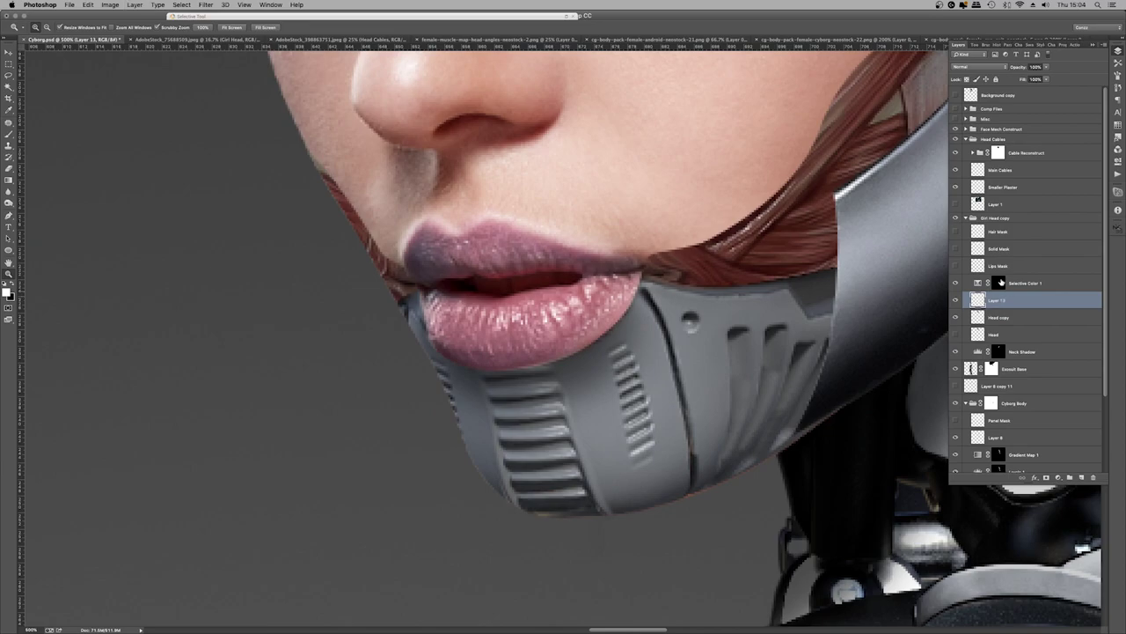
click(993, 67)
click(981, 151)
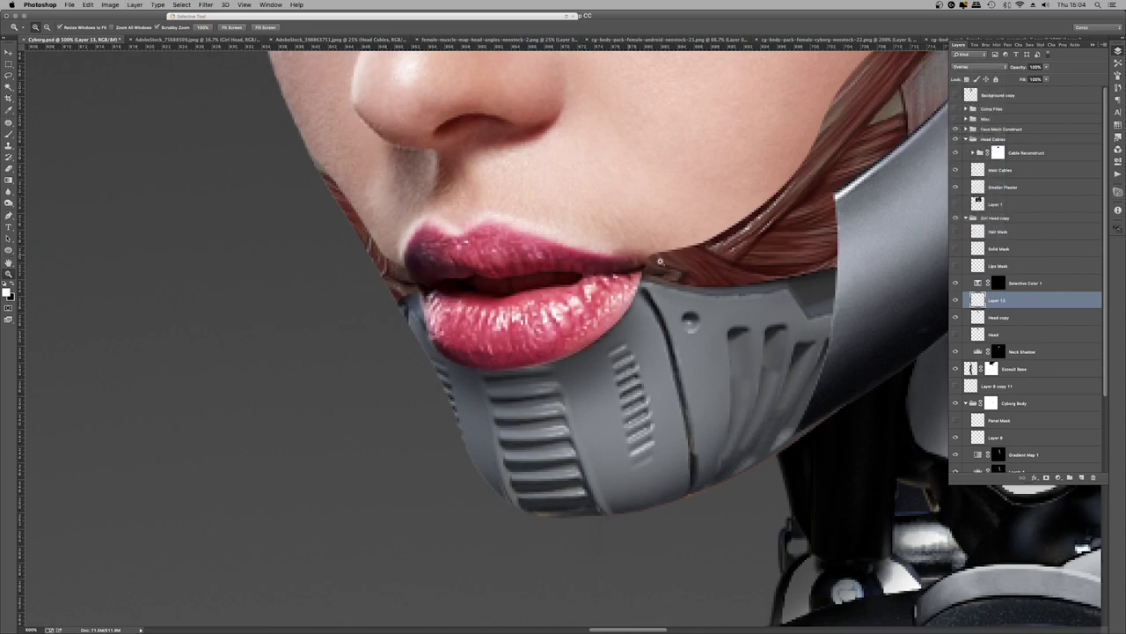
Add a black-to-white Gradient Map adjustment limited to the lips and place it above Selective Color 1
click(1059, 477)
click(1081, 598)
click(1094, 73)
click(1043, 87)
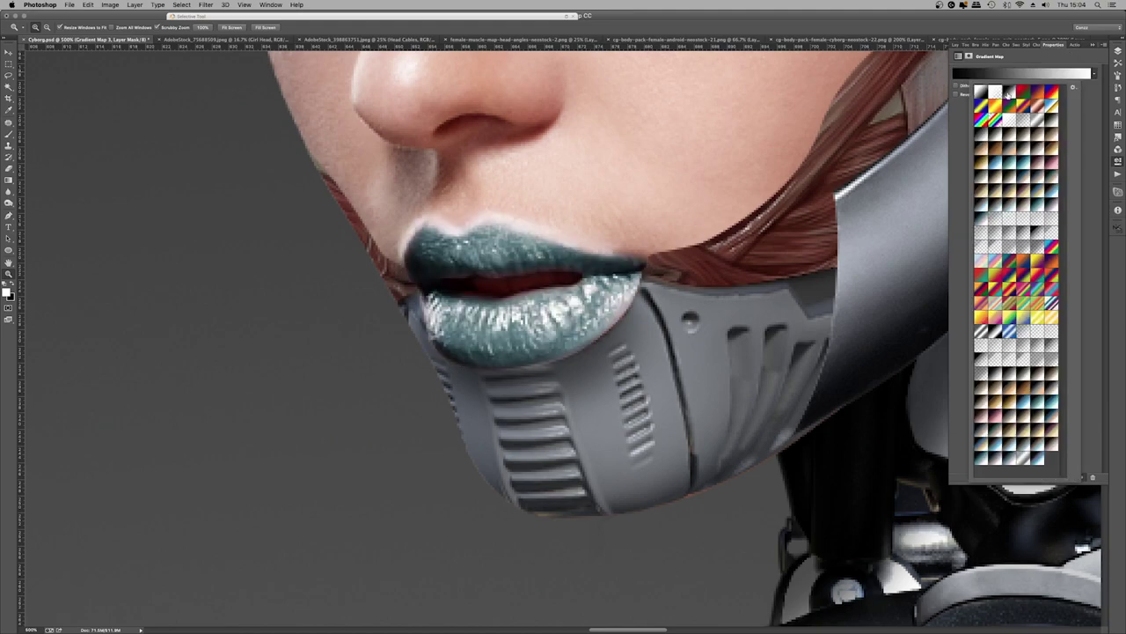
click(1118, 50)
drag(1025, 301, 1028, 283)
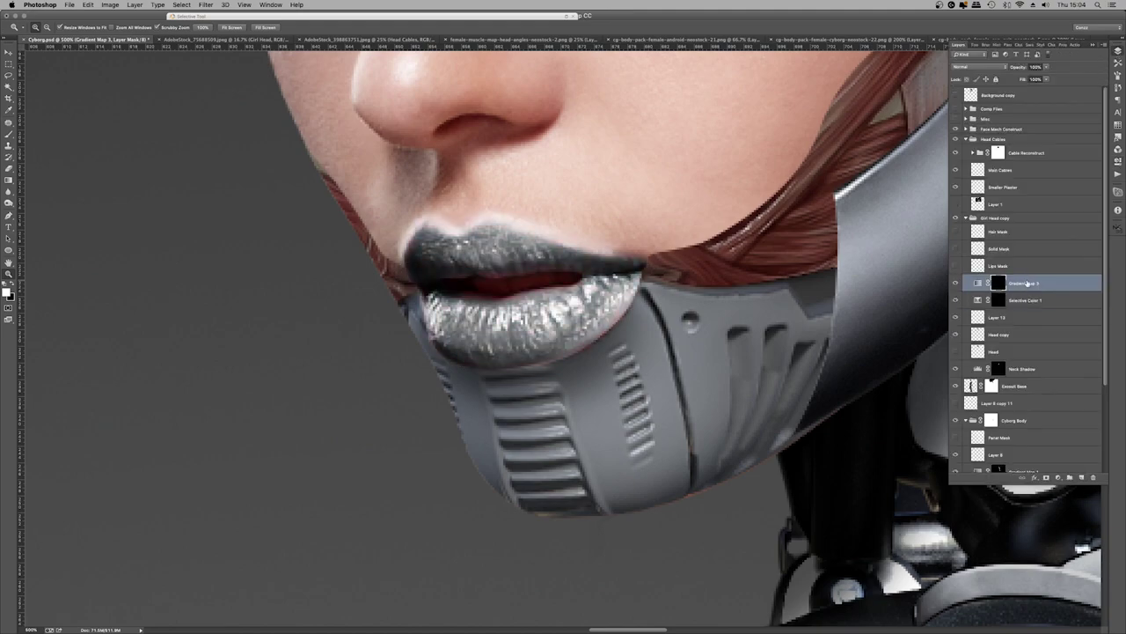
Lower the opacity of the Gradient Map 3 layer slightly and check the lips on the full figure
mouse_move(1046, 67)
mouse_down()
mouse_move(1005, 81)
mouse_move(1037, 80)
mouse_up()
right_click(537, 222)
click(555, 226)
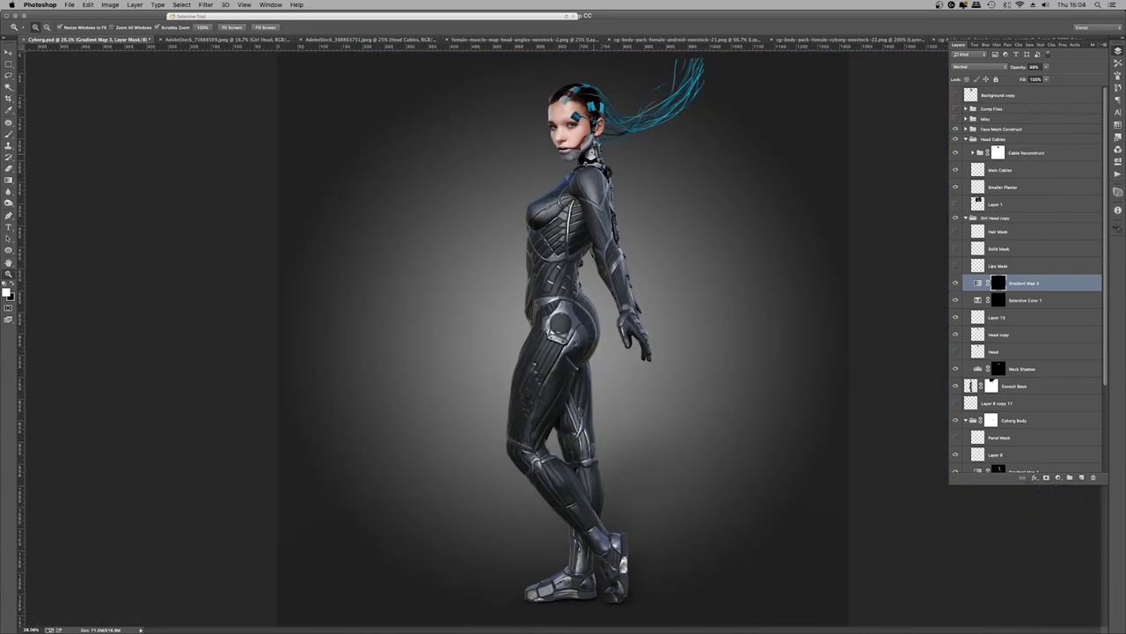
click(616, 105)
click(616, 105)
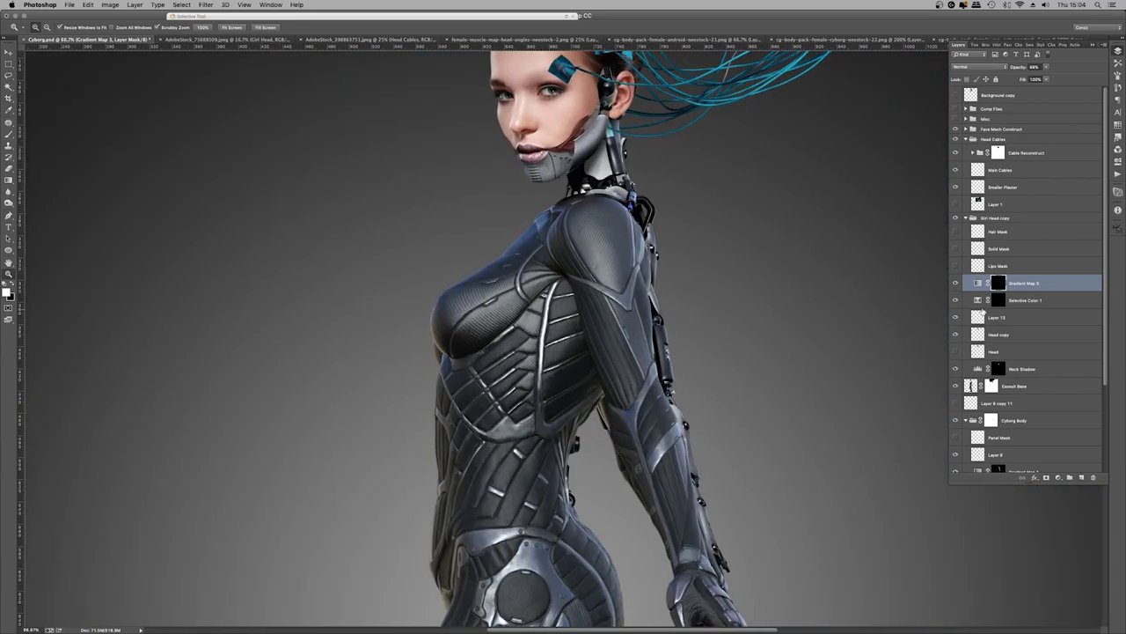
Compare the lips with individual layers switched off and on, and hide the Layer 13 overlay
click(958, 301)
click(956, 335)
click(957, 335)
click(956, 316)
key(super+plus)
key(super+plus)
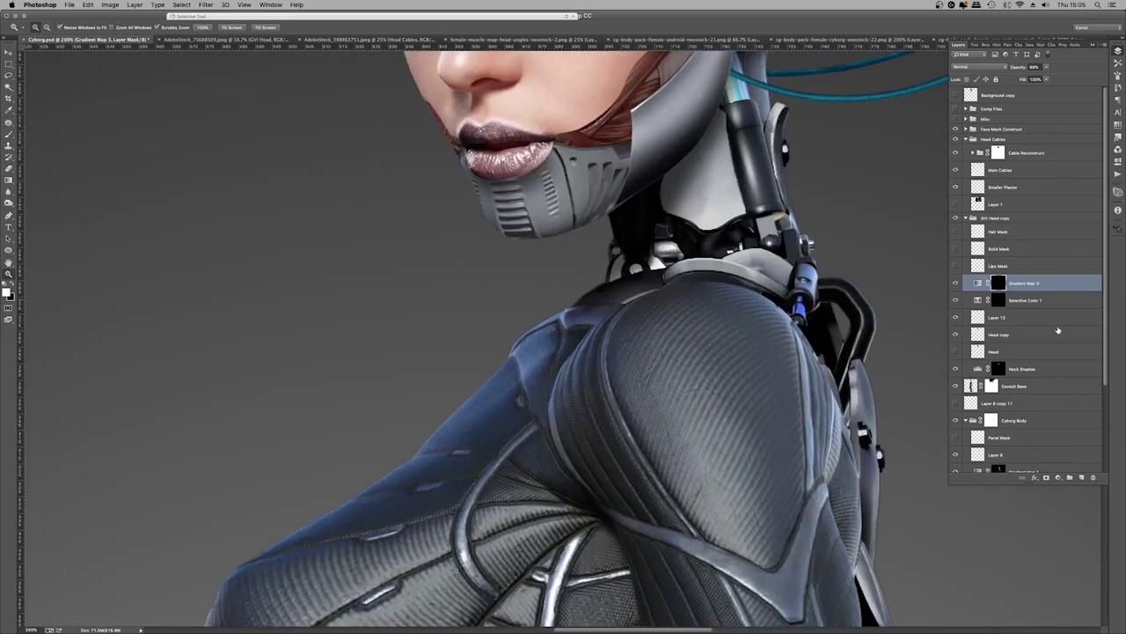
click(1013, 318)
click(956, 316)
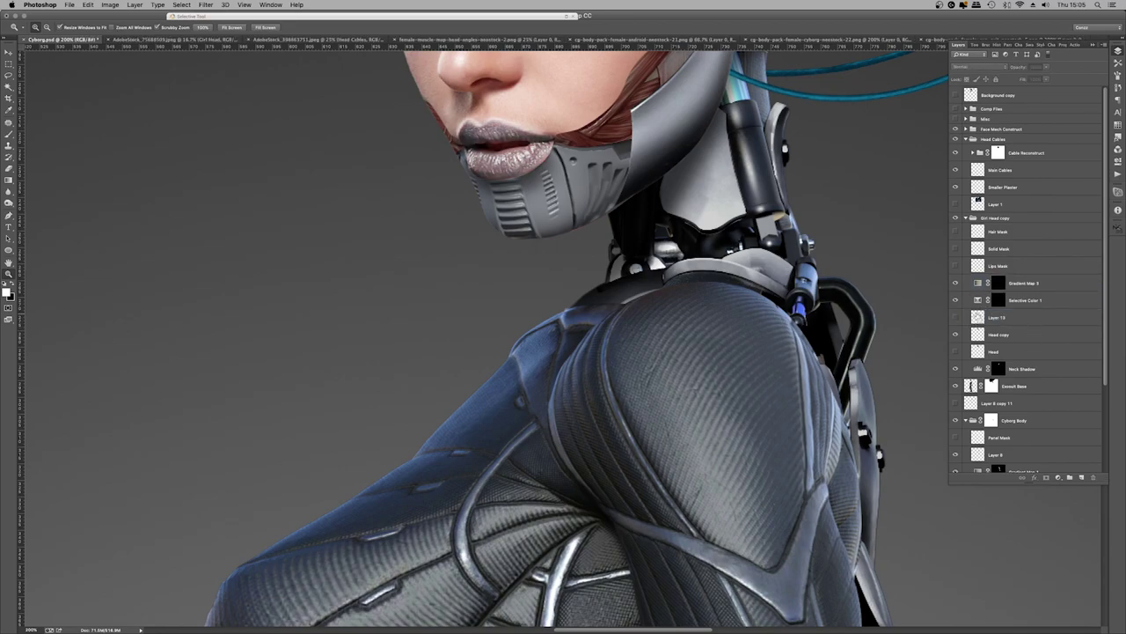
Add a Levels adjustment limited to the lips with black input 11, midtones 0.72 and a slightly lowered white input
click(1021, 317)
click(1058, 477)
click(1081, 512)
drag(1032, 133, 1045, 133)
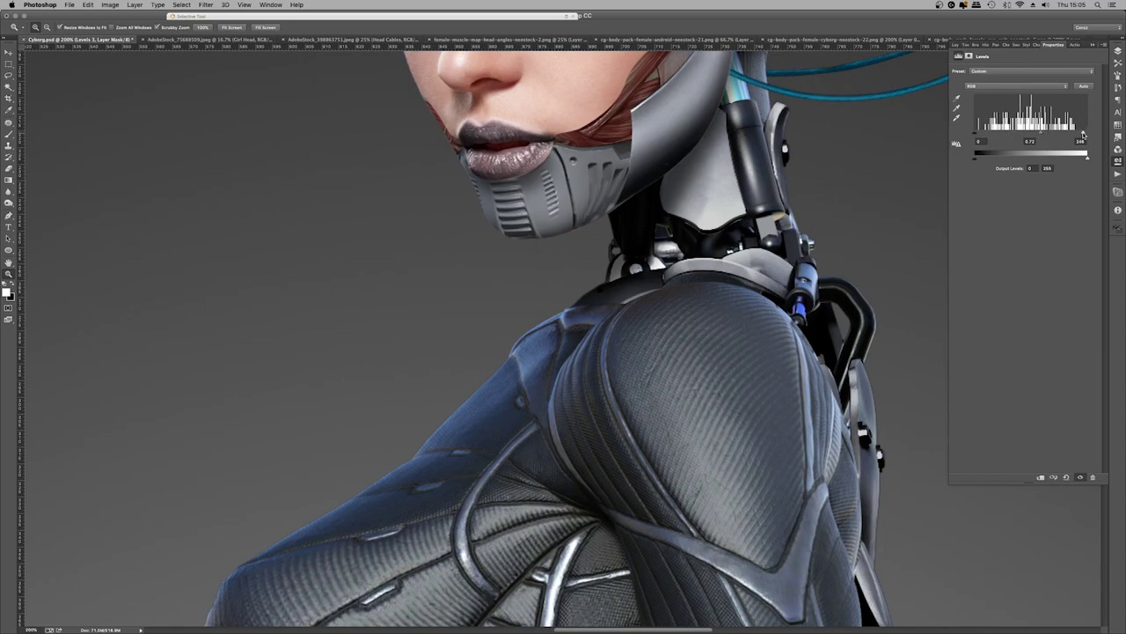
drag(977, 133, 982, 133)
alt+click(555, 200)
right_click(530, 211)
click(550, 216)
click(589, 123)
drag(589, 124, 742, 101)
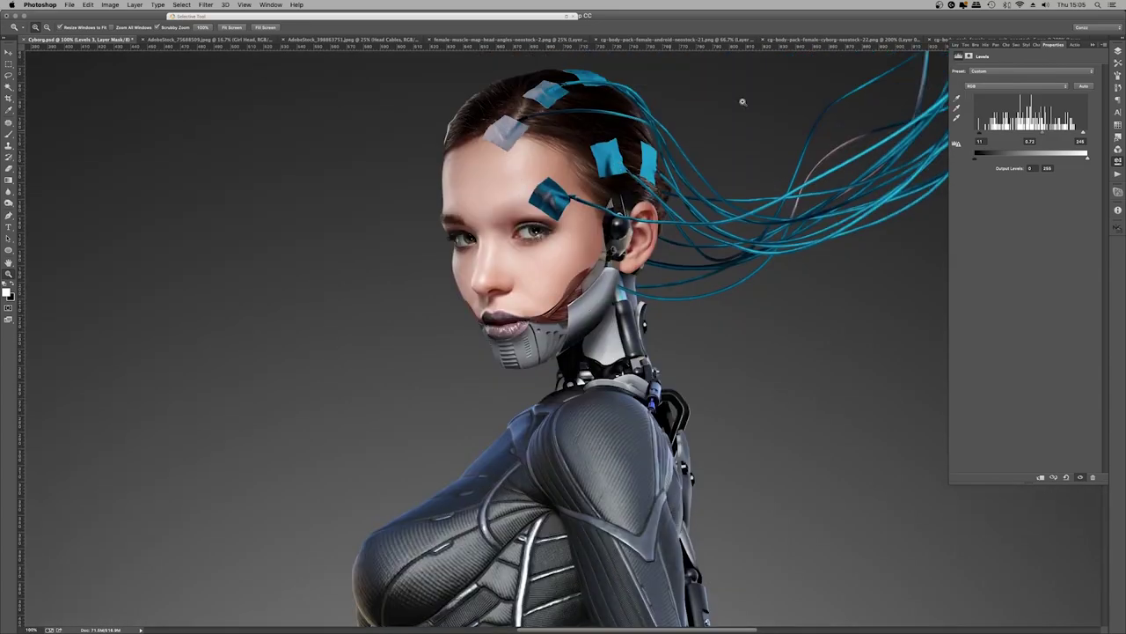
Rename Levels 3 as Lips, group it with Selective Color 1 and Gradient Map 3, and name the group Lips
click(1117, 53)
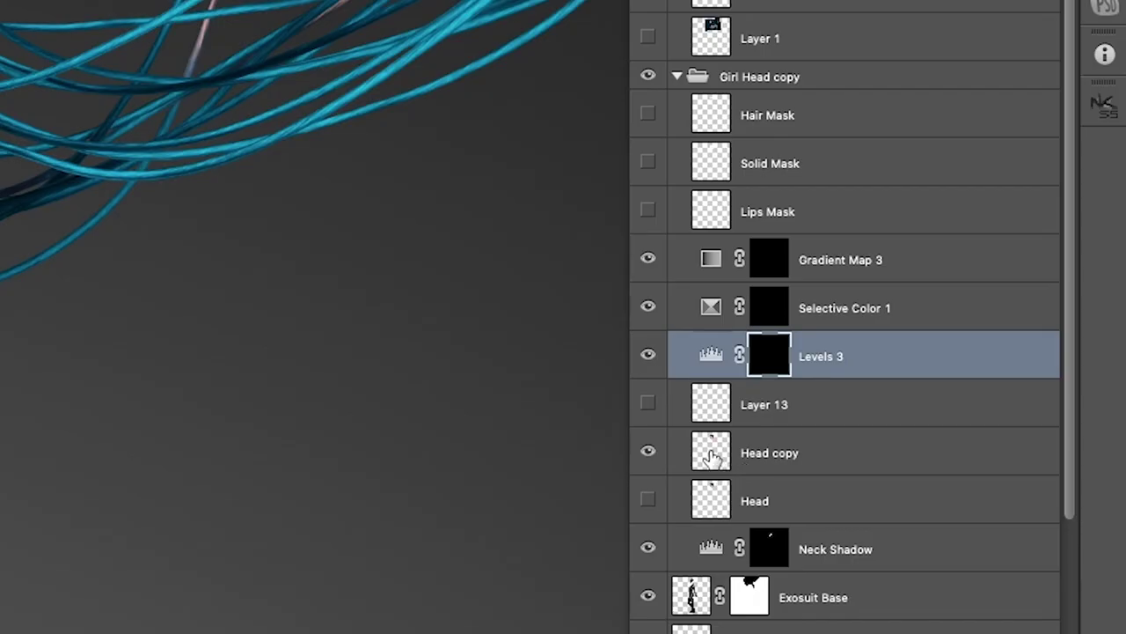
click(803, 454)
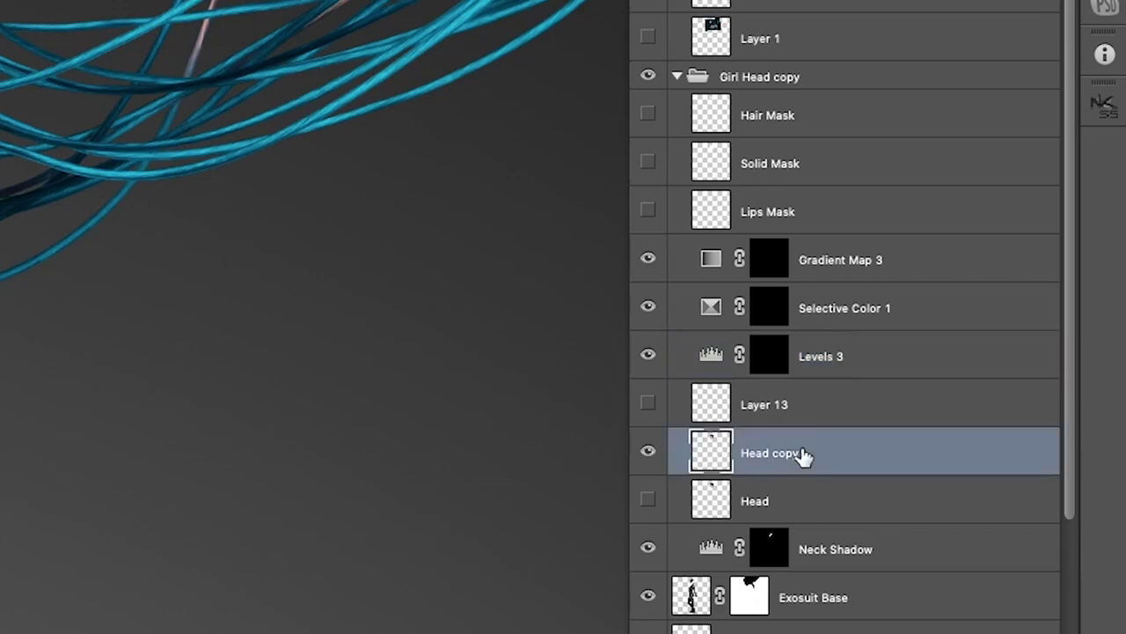
double_click(811, 356)
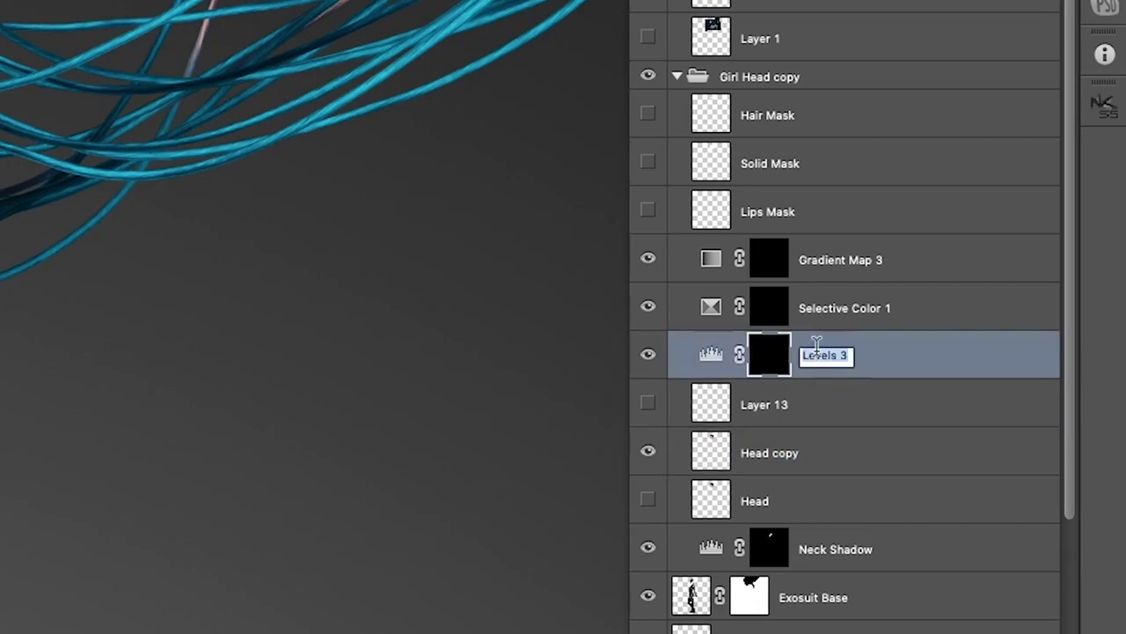
text(Lips)
key(Return)
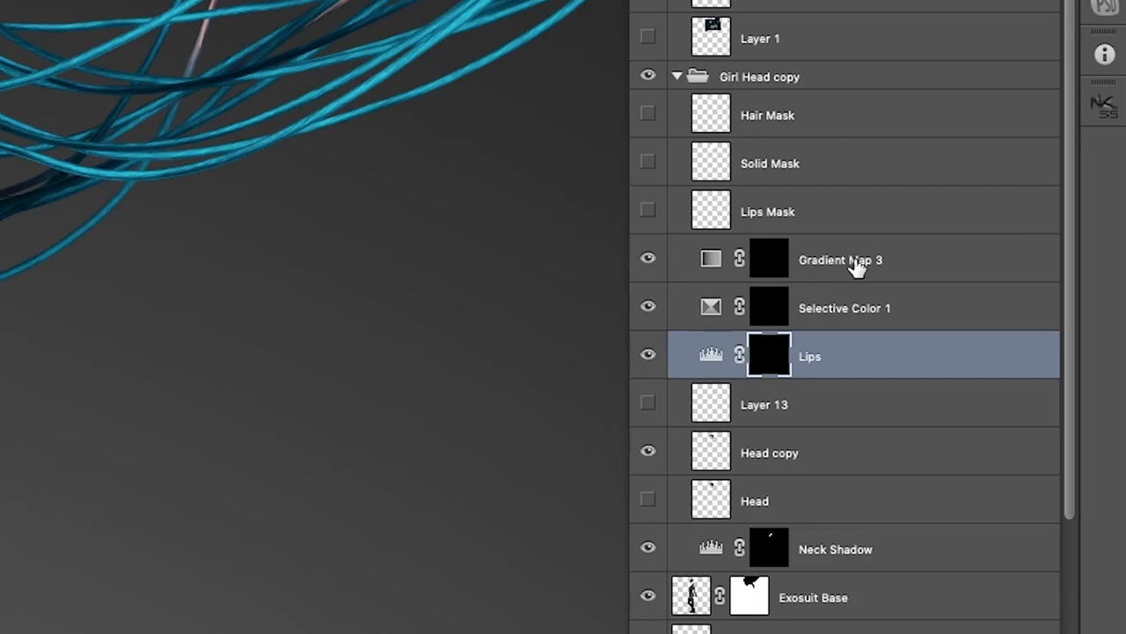
shift+click(841, 250)
key(ctrl+g)
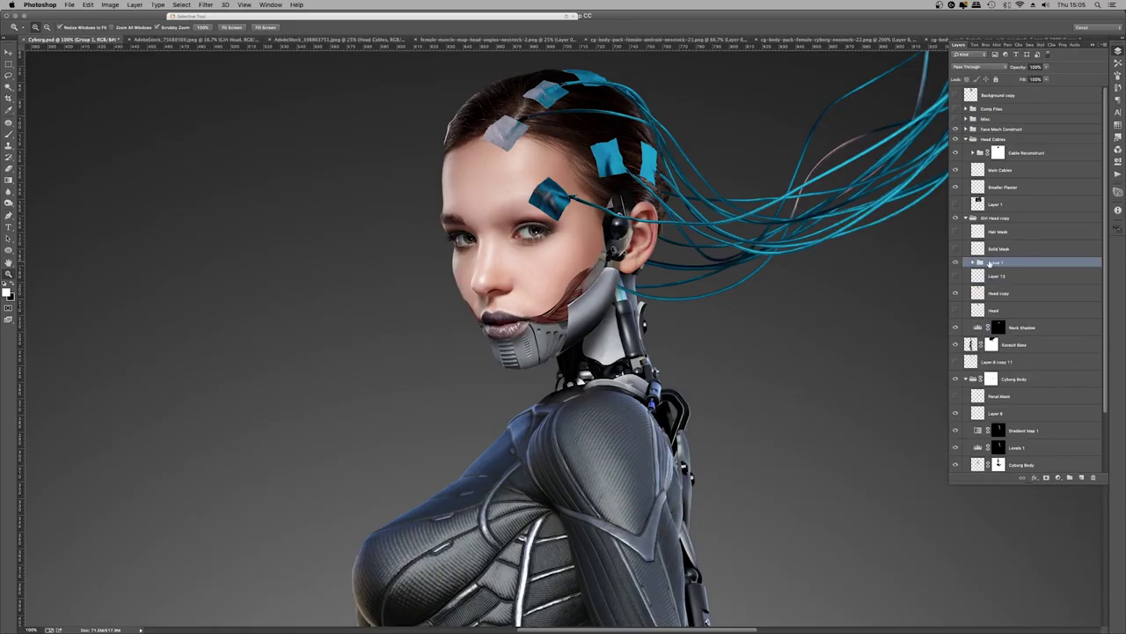
text(Lips)
key(Return)
Duplicate the Head copy layer and open the duplicate in the Camera Raw Filter, framed on the face
click(1015, 295)
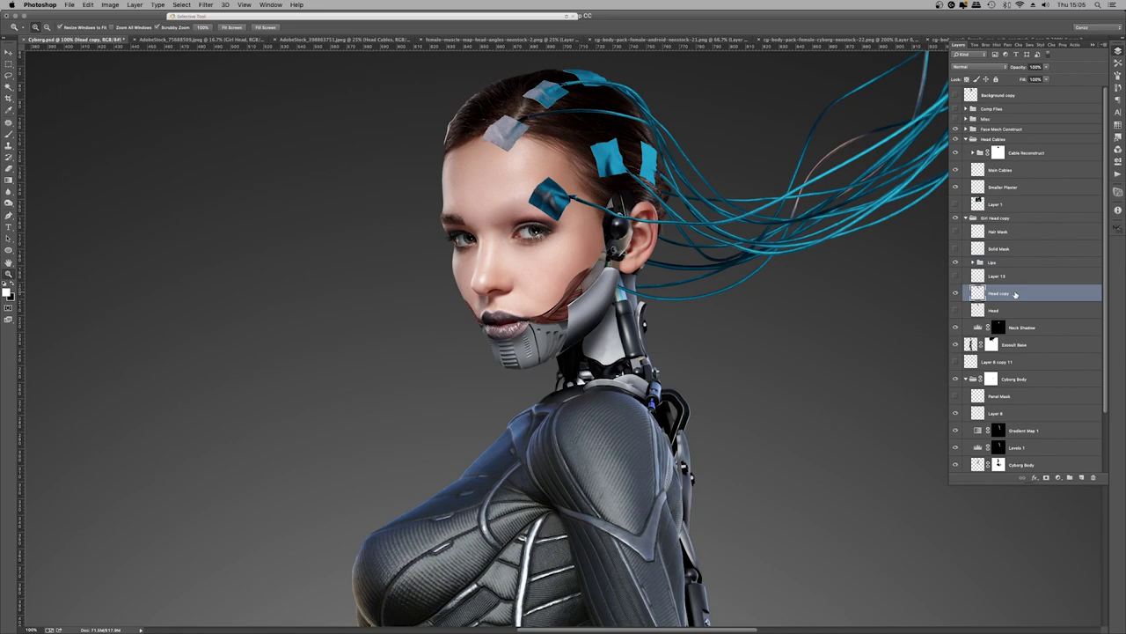
key(ctrl+j)
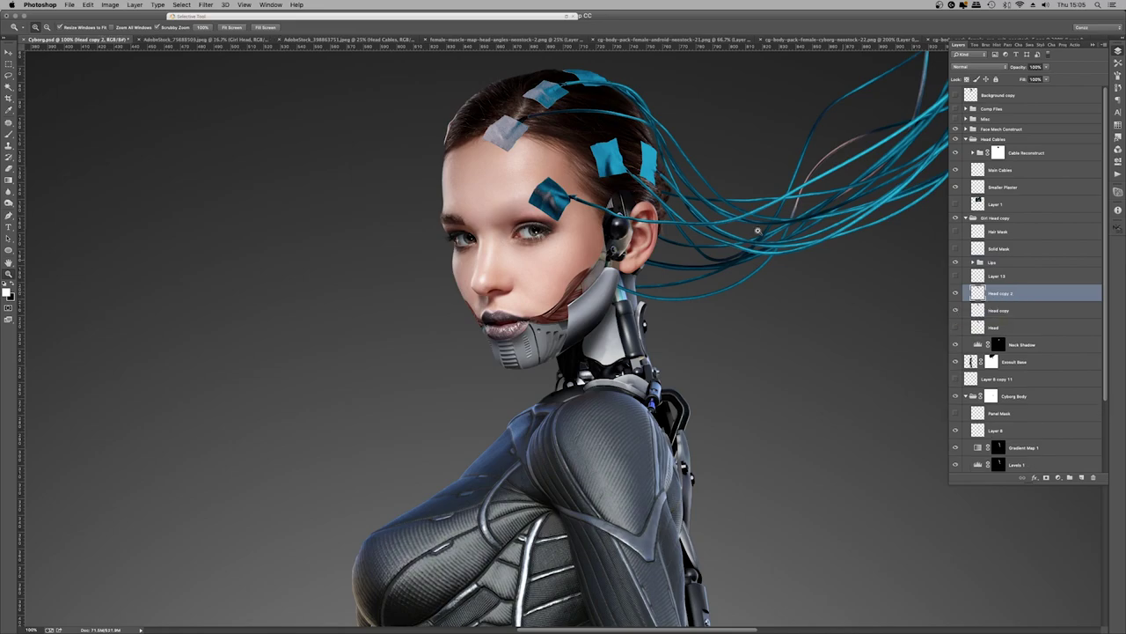
click(206, 5)
click(534, 208)
click(534, 209)
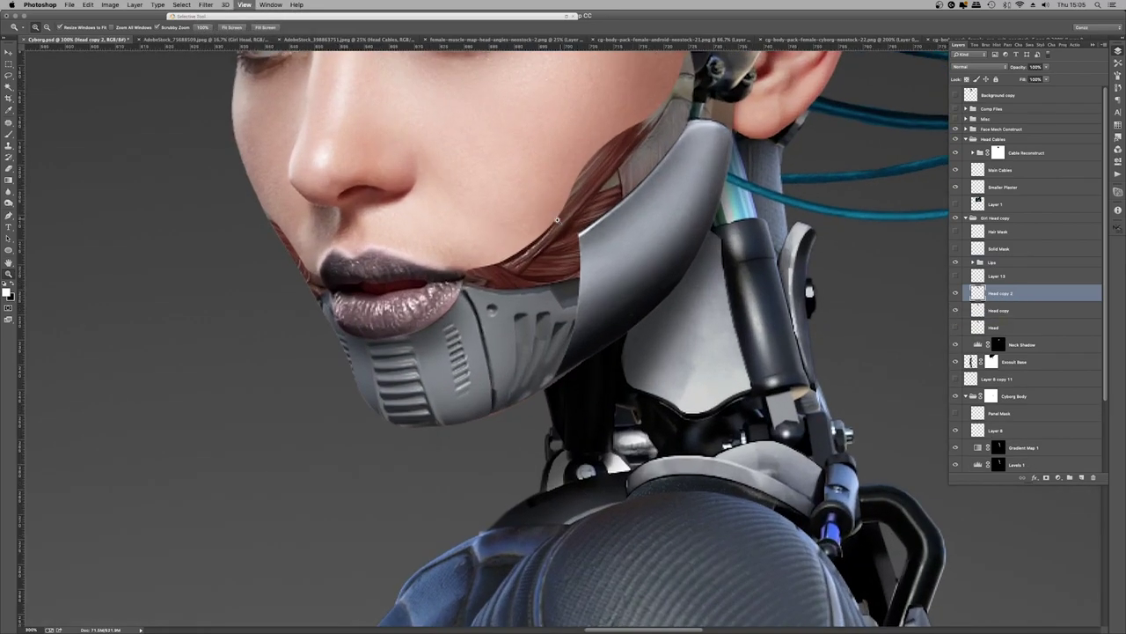
scroll(512, 234, up, 3)
click(206, 5)
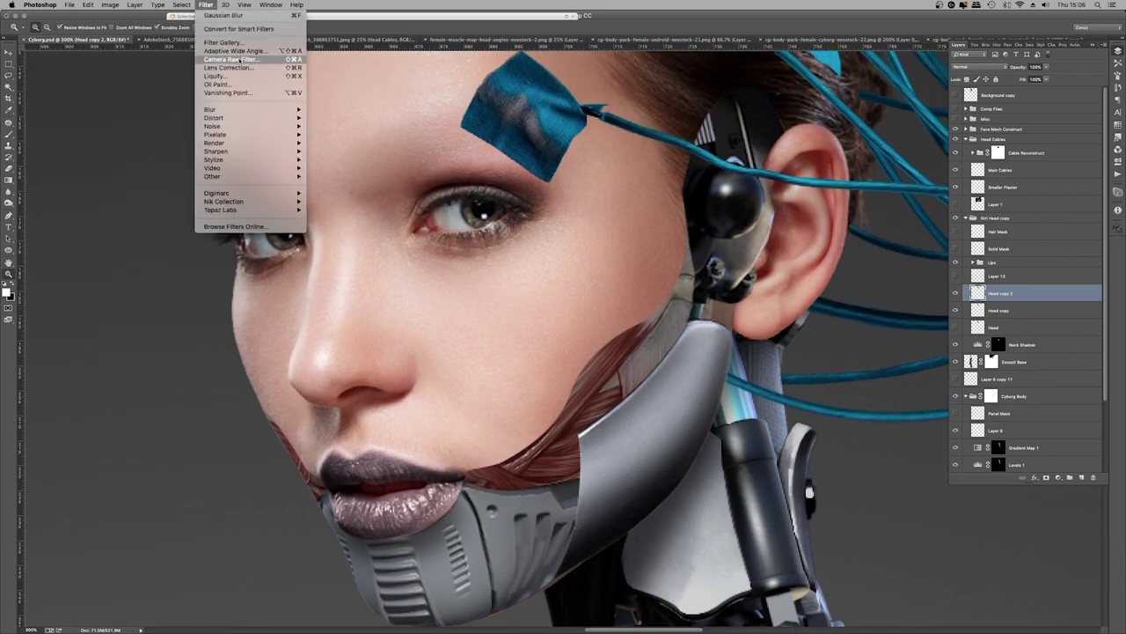
click(463, 237)
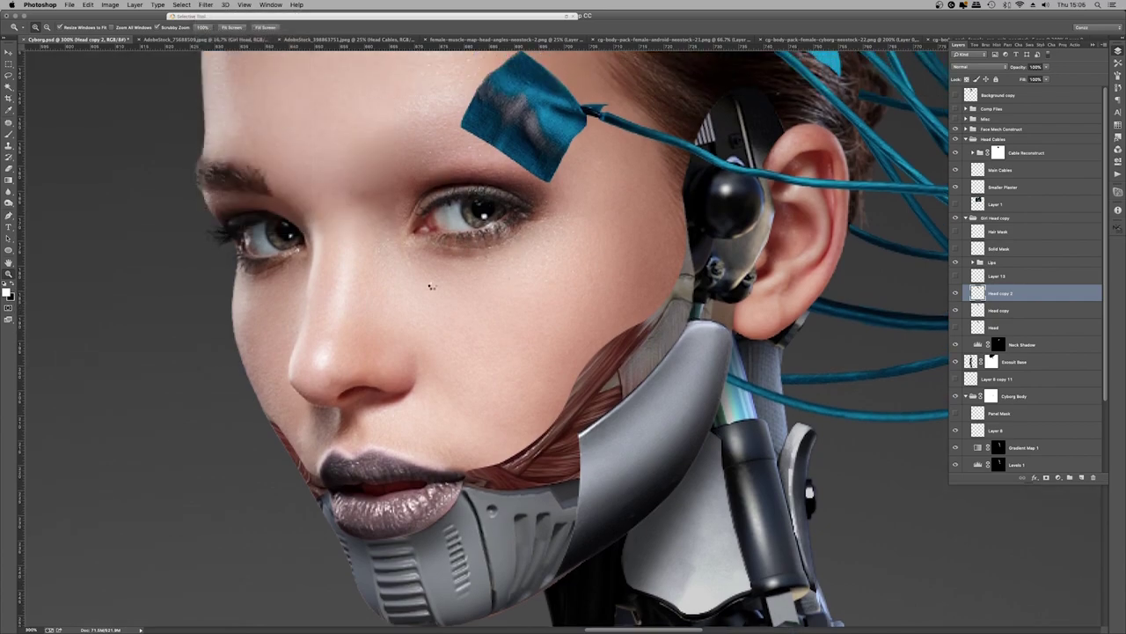
key(super+shift+a)
drag(470, 104, 518, 194)
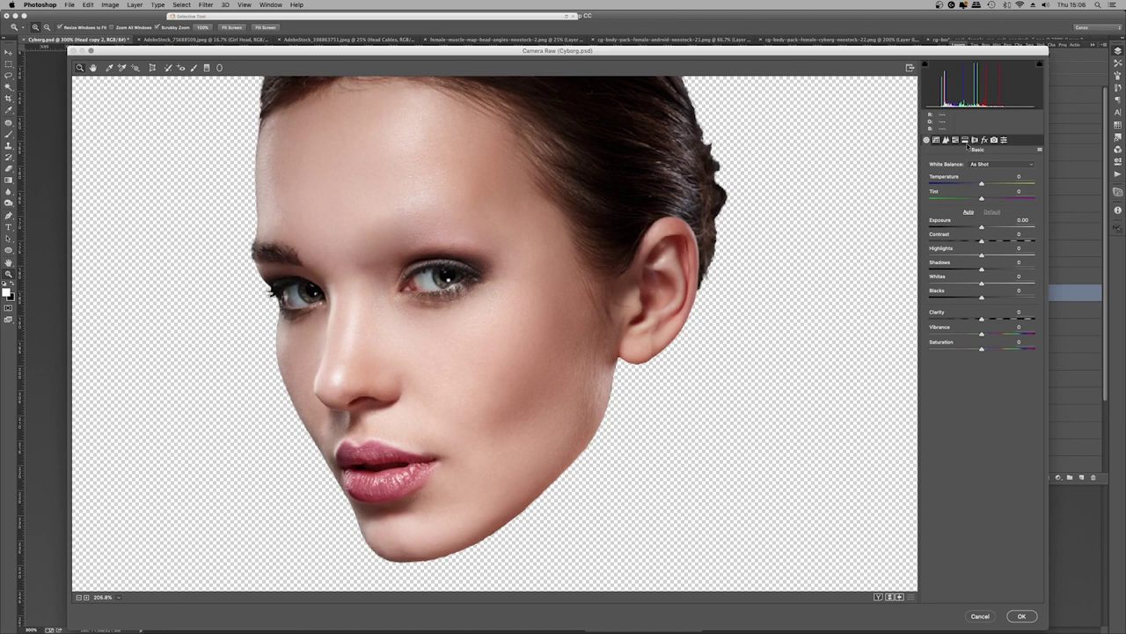
Smooth the skin with luminance noise reduction of about 55, add a small amount of grain and apply the filter
click(984, 139)
click(946, 139)
drag(986, 247, 987, 250)
click(974, 265)
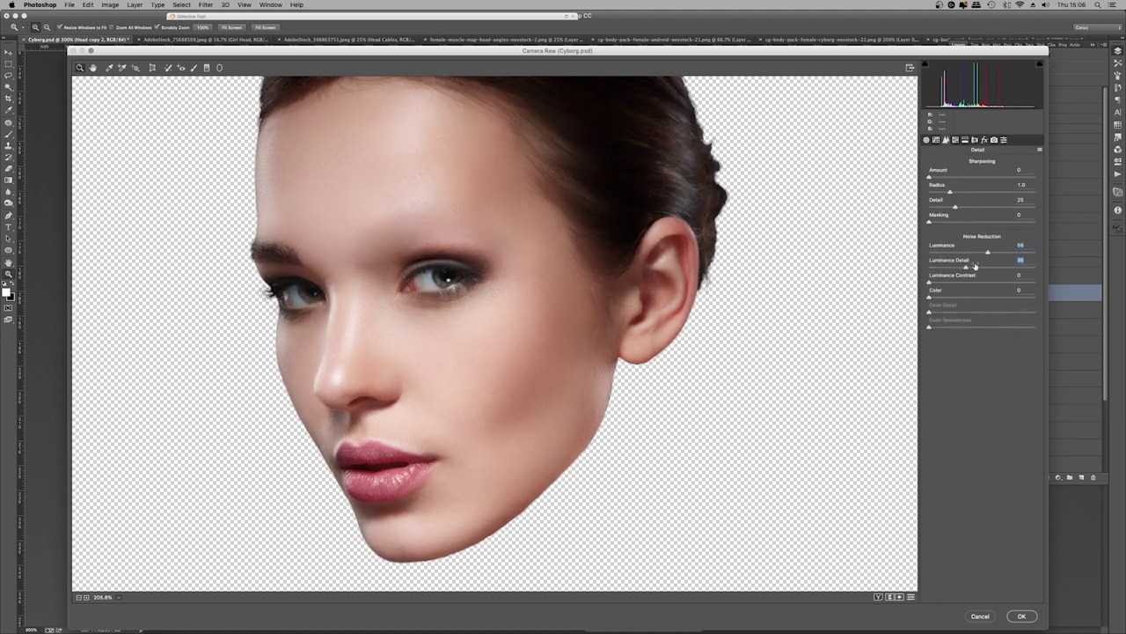
click(984, 139)
drag(930, 212, 938, 212)
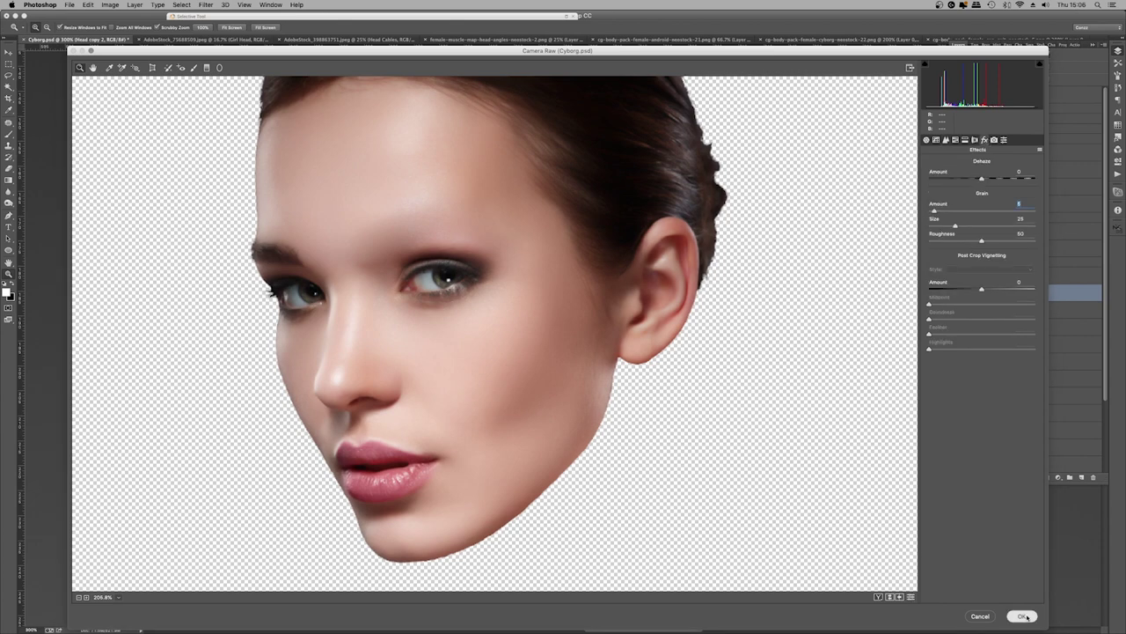
key(Return)
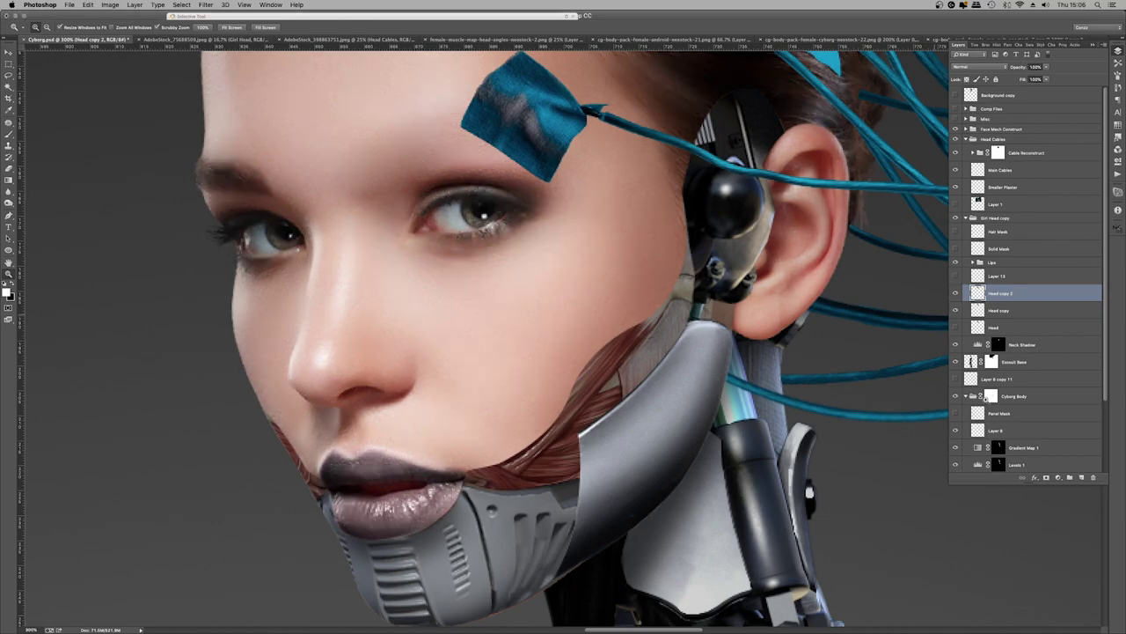
Hide the smoothed Head copy 2 behind an inverted black layer mask and load the Head copy outline as a selection
click(1047, 477)
key(super+i)
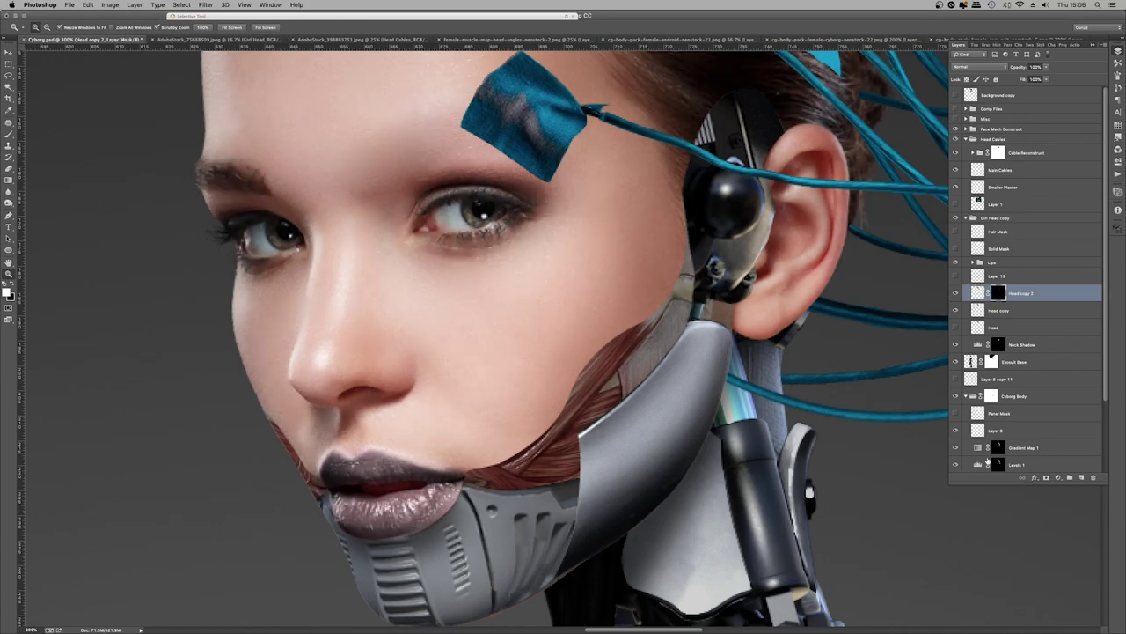
ctrl+click(979, 320)
Paint white on the Head copy 2 mask over the cheeks and forehead, clear the selection and check the figure
key(b)
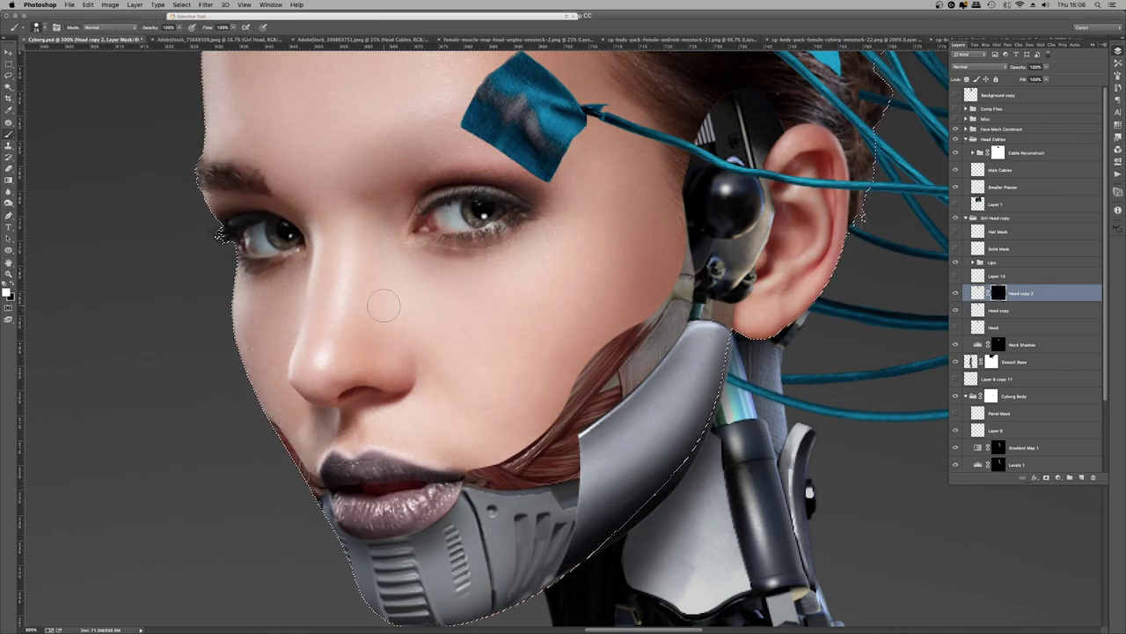
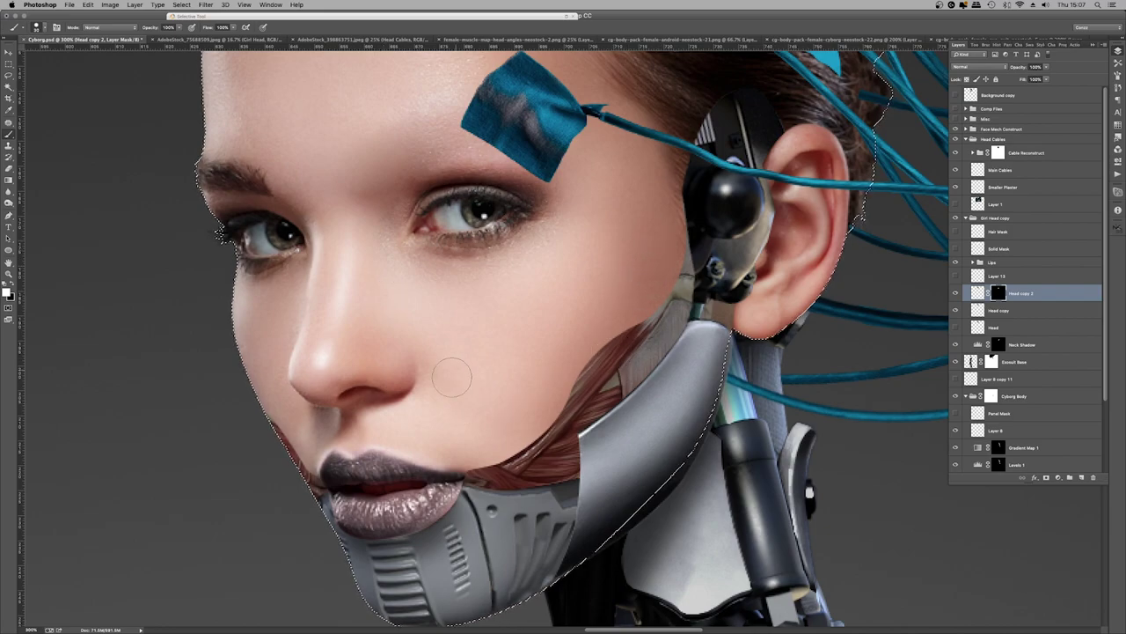
scroll(378, 321, up, 3)
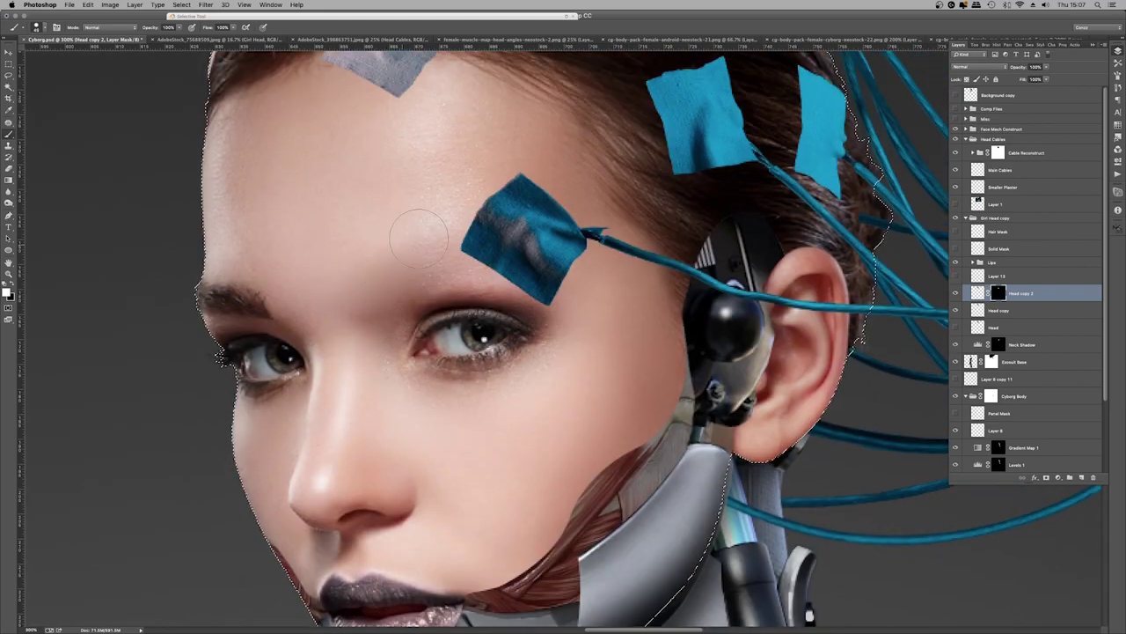
key(bracketright)
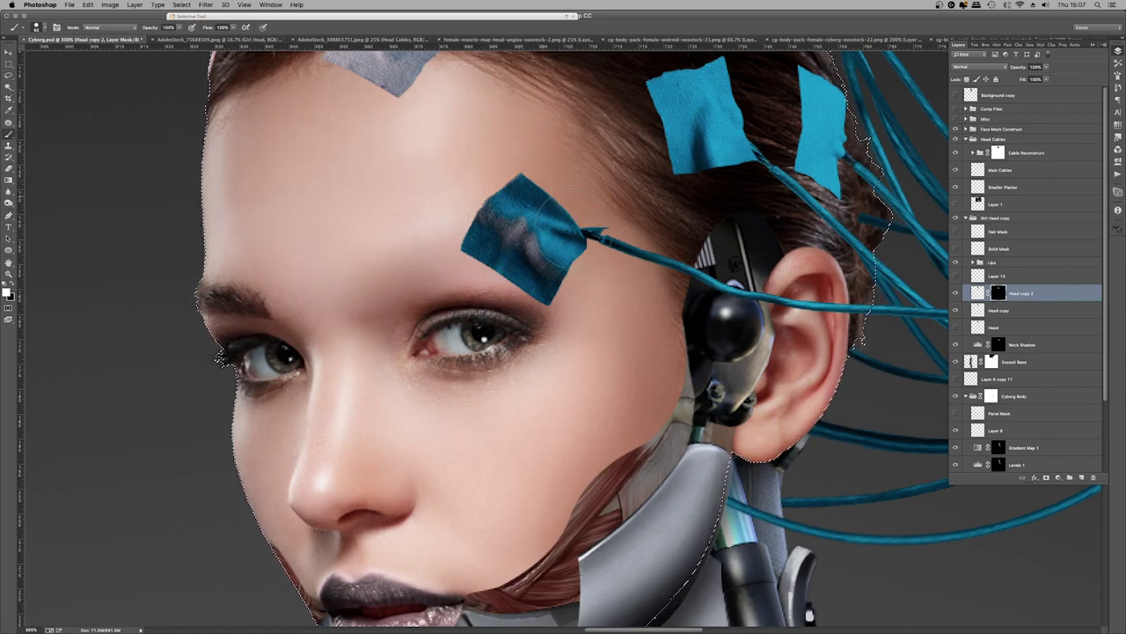
click(9, 273)
right_click(401, 235)
click(420, 237)
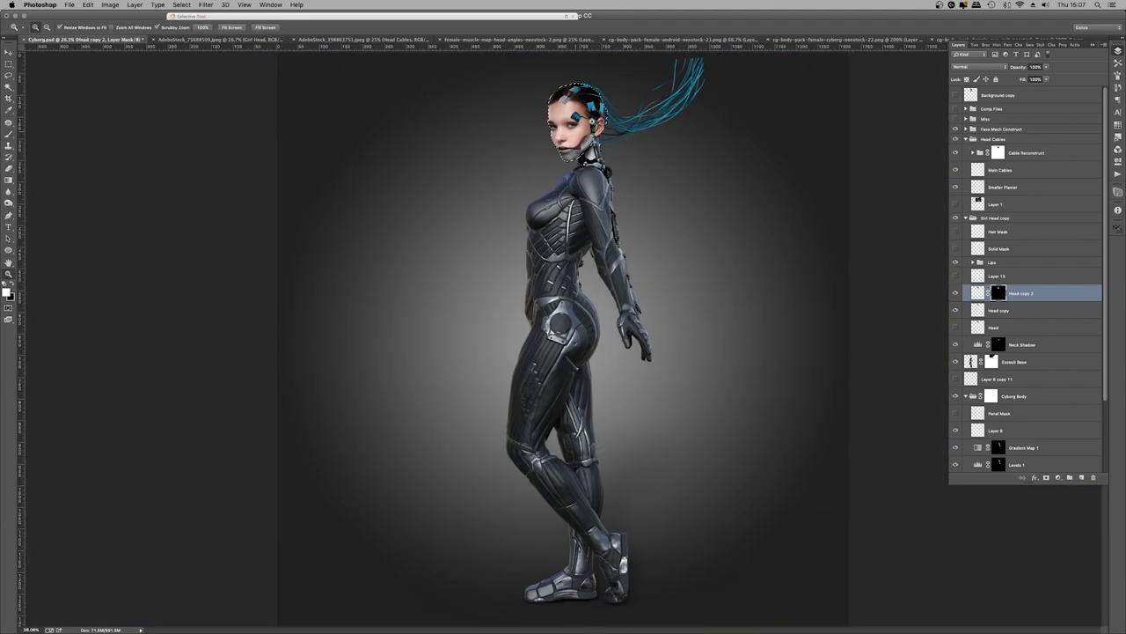
click(572, 110)
click(571, 104)
scroll(601, 291, up, 1)
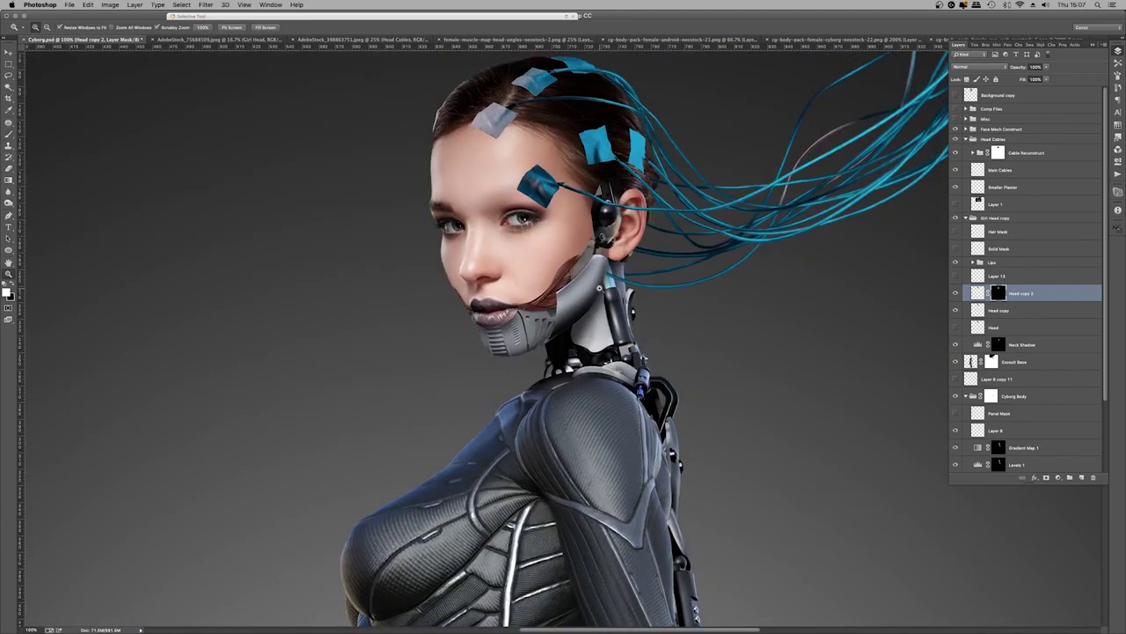
Save the document, then add a Selective Color adjustment above Head copy 2 and reduce the yellow in its Neutrals by about 14
key(super+s)
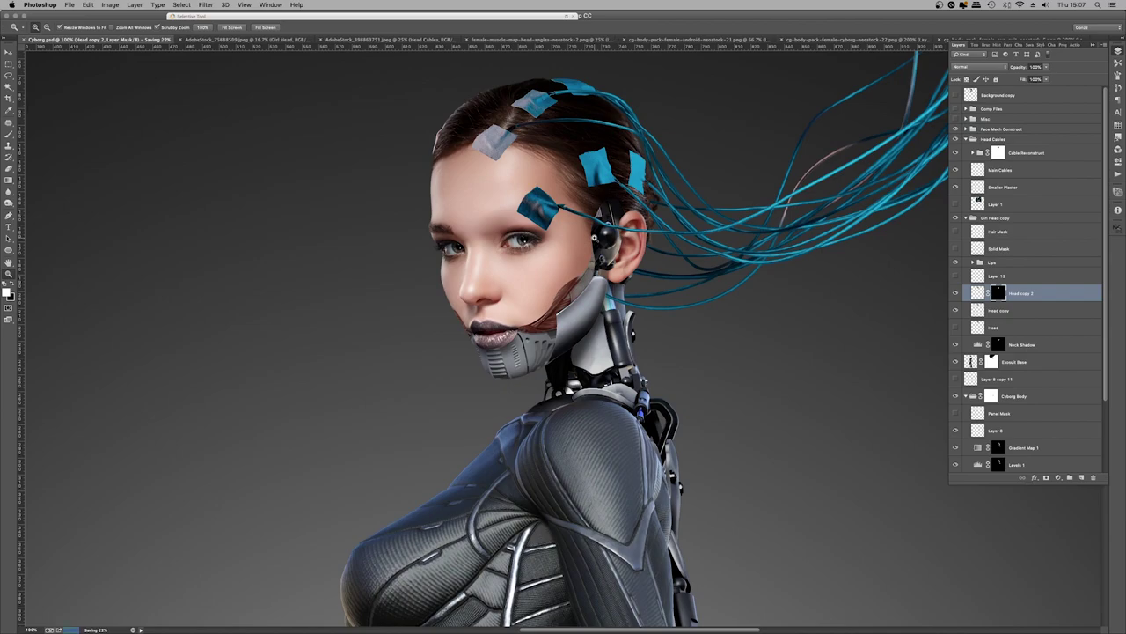
alt+click(595, 236)
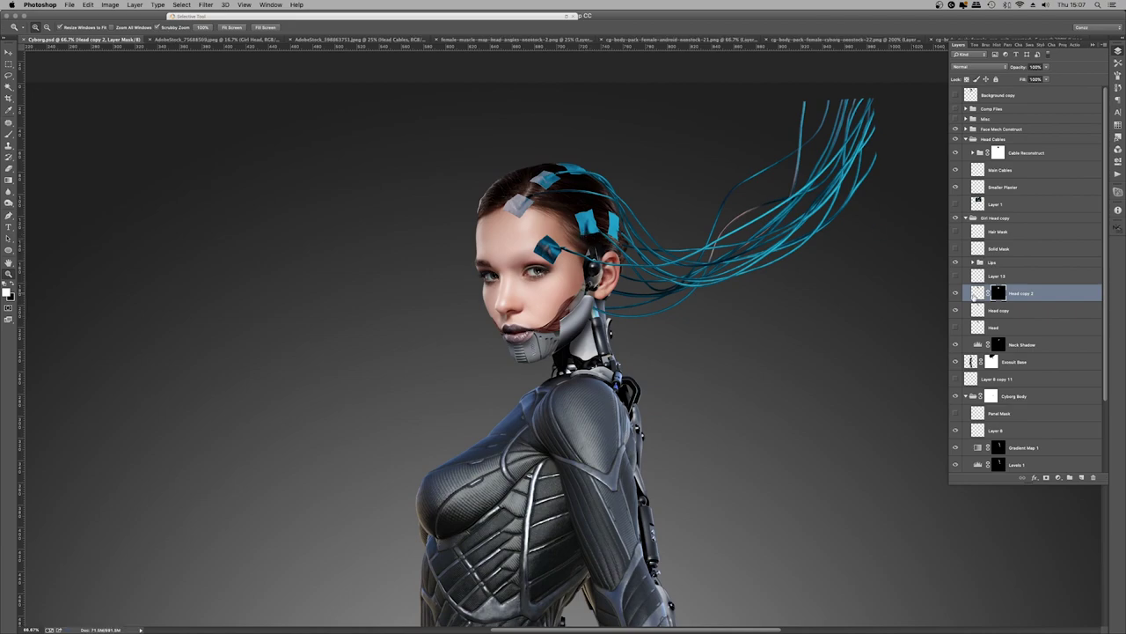
click(1058, 477)
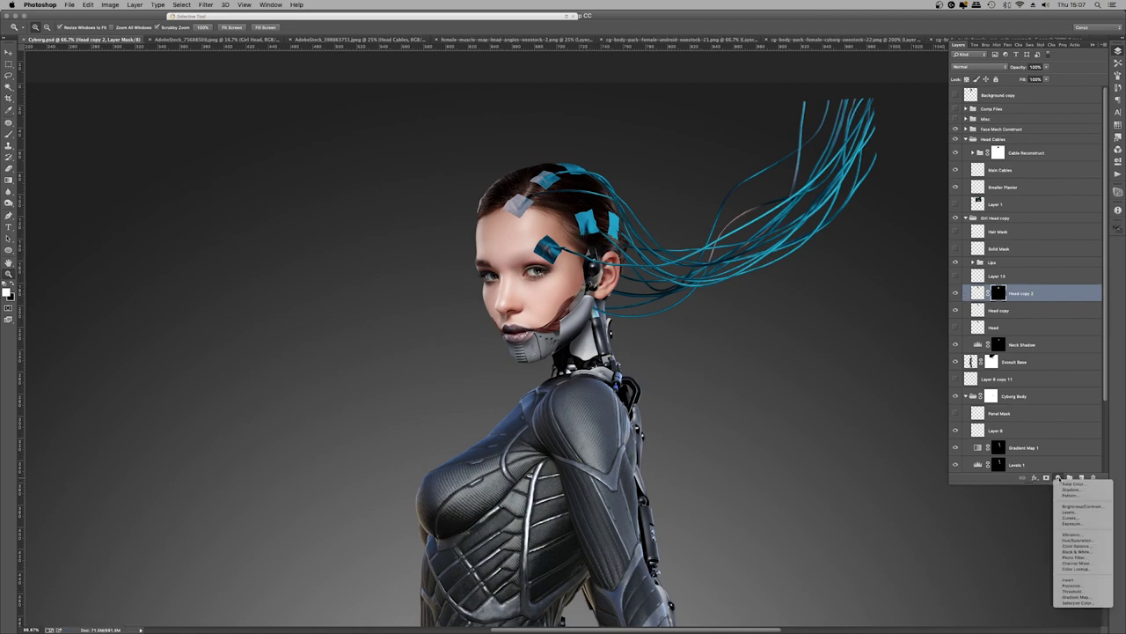
click(1078, 602)
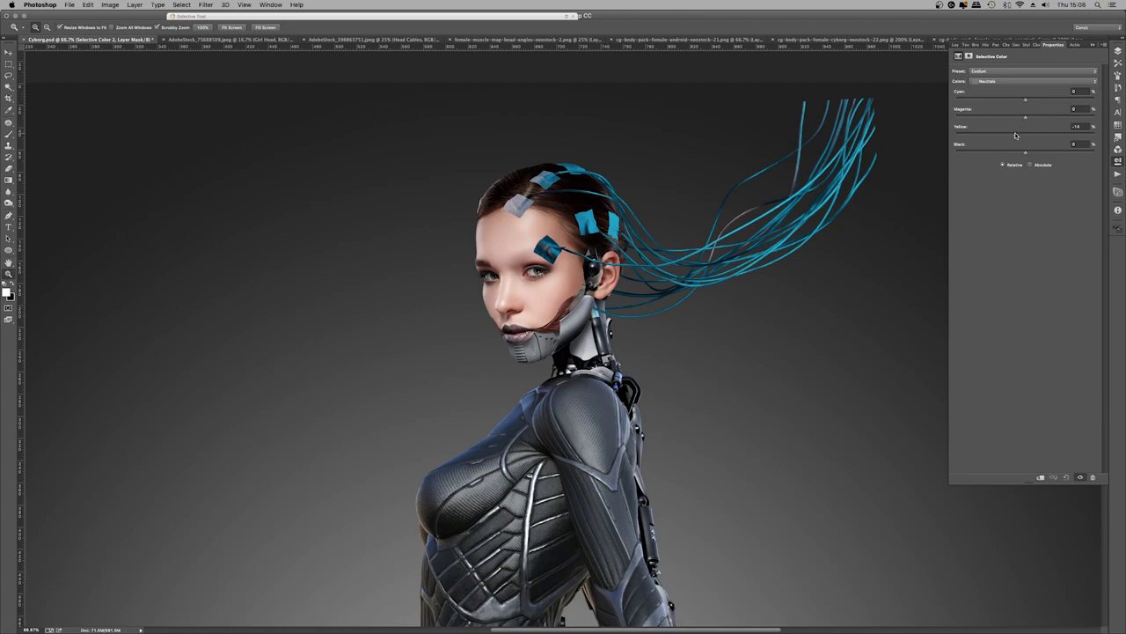
mouse_move(1016, 118)
mouse_down()
mouse_move(1025, 103)
mouse_move(1010, 136)
mouse_up()
Strongly reduce yellow in the Selective Color's Yellows range and lower the yellow and magenta in its Reds range
click(1023, 81)
click(994, 39)
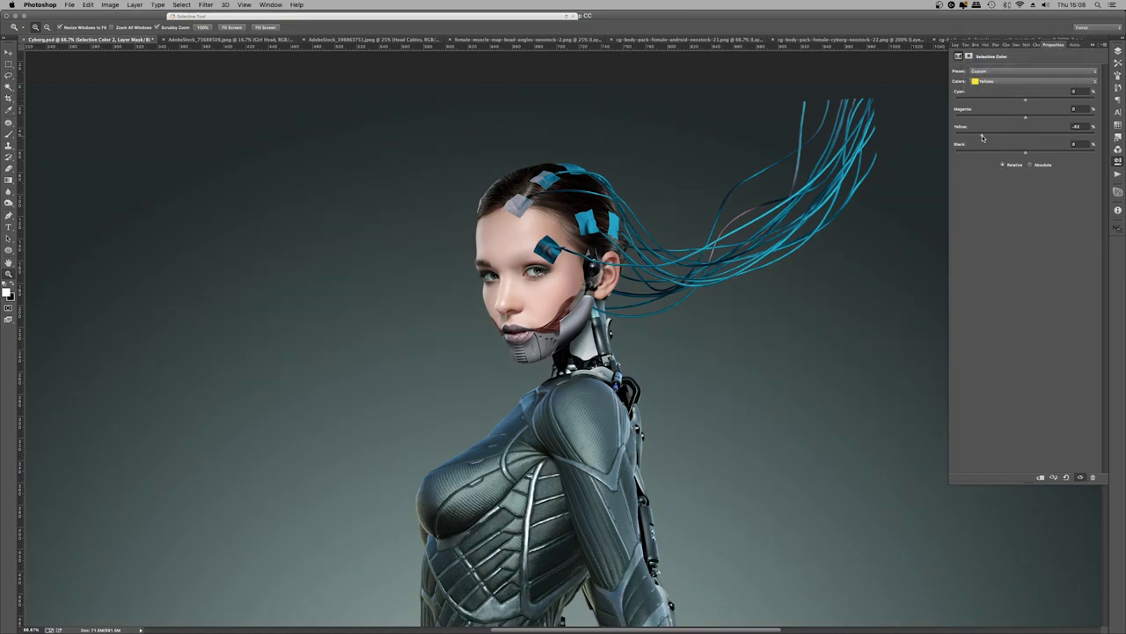
drag(1023, 119, 973, 102)
click(1026, 82)
click(1003, 74)
drag(1026, 135, 992, 137)
mouse_move(991, 121)
mouse_down()
mouse_move(1043, 103)
mouse_move(1013, 116)
mouse_up()
Add slight cyan and reduce magenta to about -14 in the Neutrals, then hide the adjustment by inverting its mask to black
click(1029, 82)
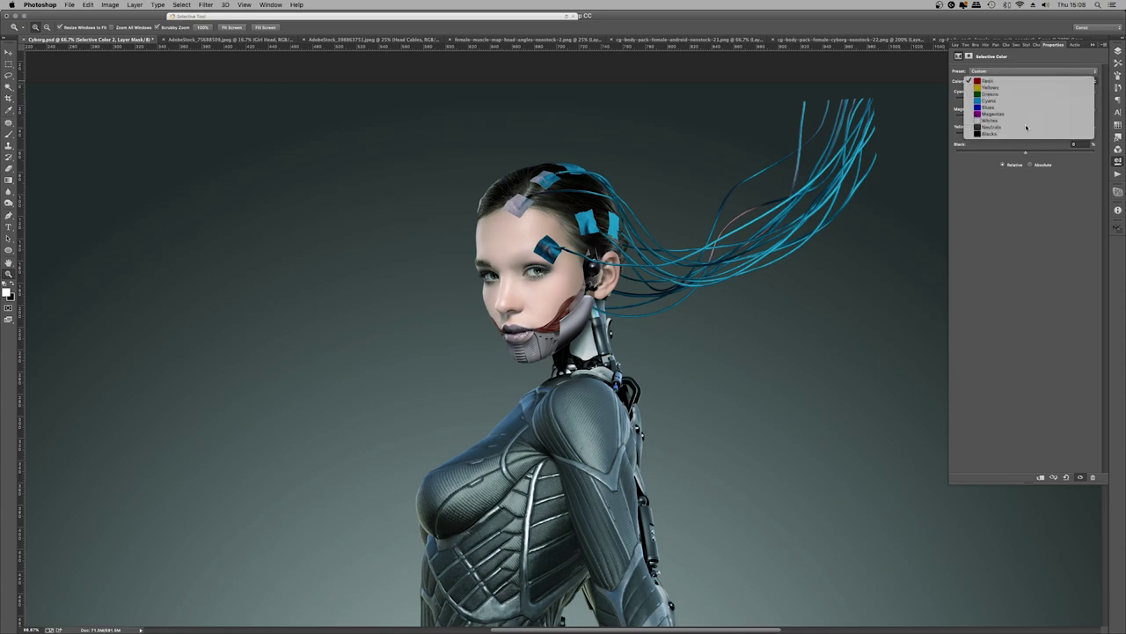
click(1026, 127)
drag(1028, 101, 1034, 102)
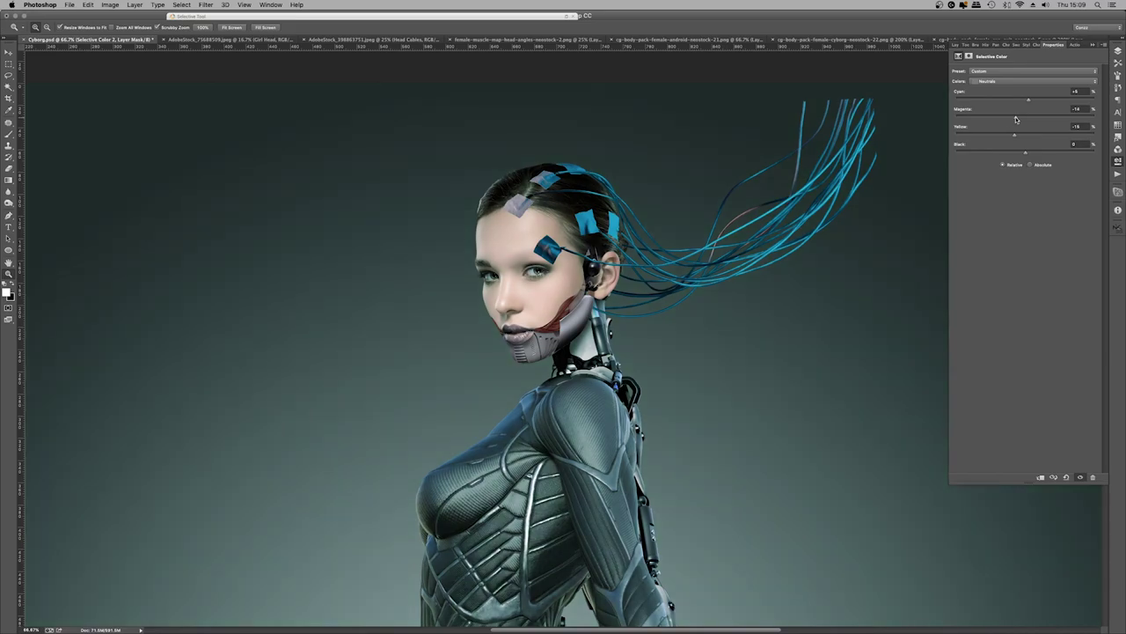
key(super+i)
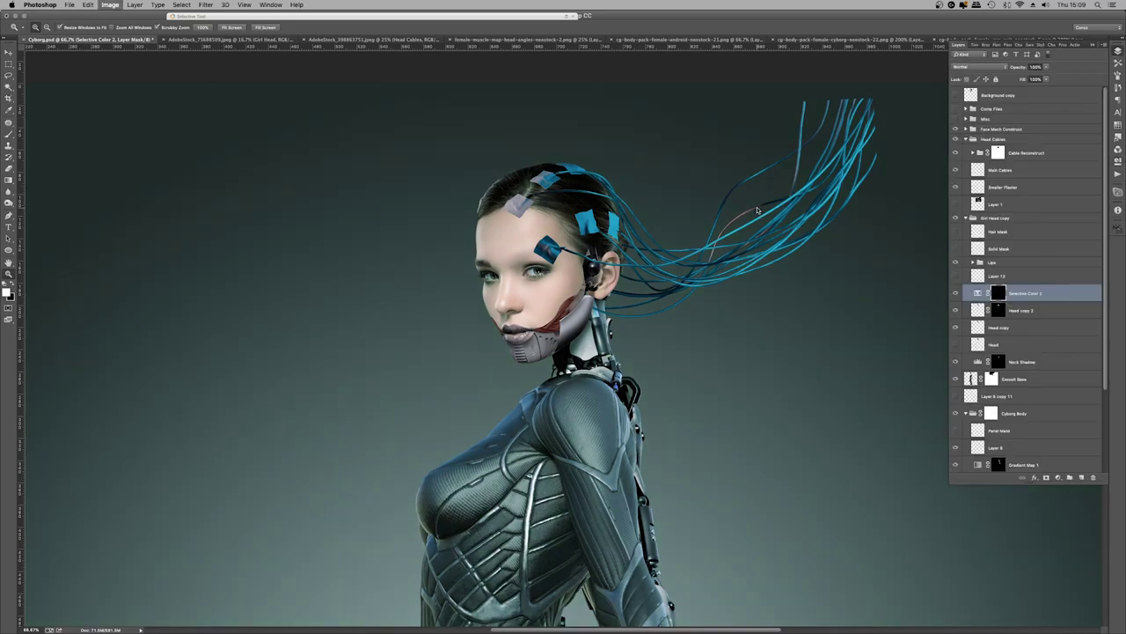
Within the head outline selection, paint white on the Selective Color 2 mask over the nose and cheeks with a soft brush
key(super+equal)
key(super+equal)
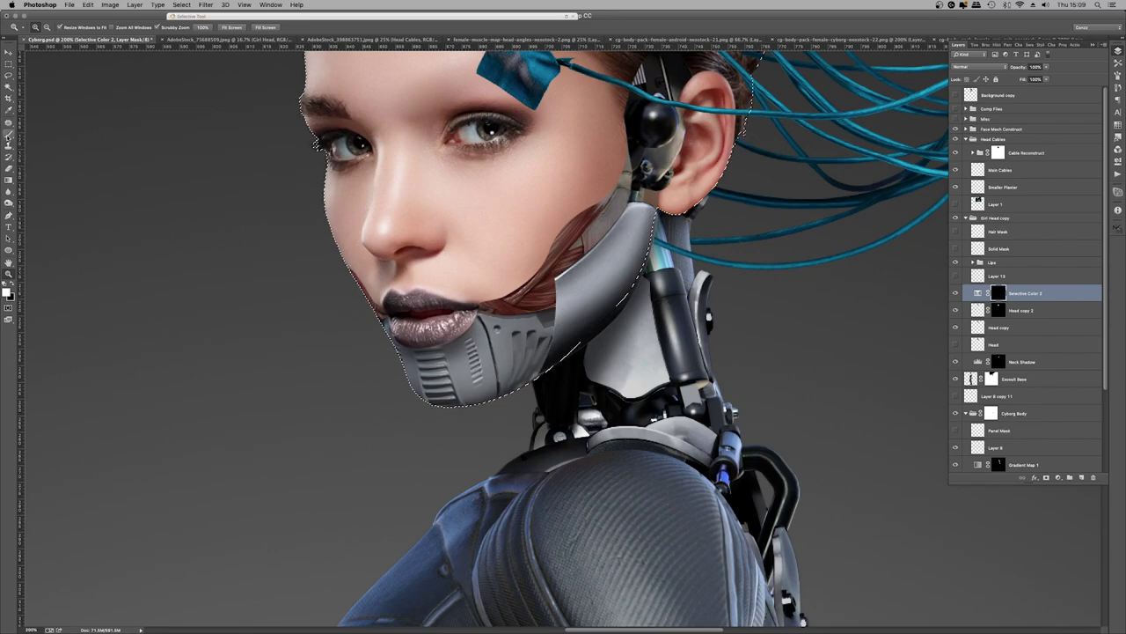
click(8, 137)
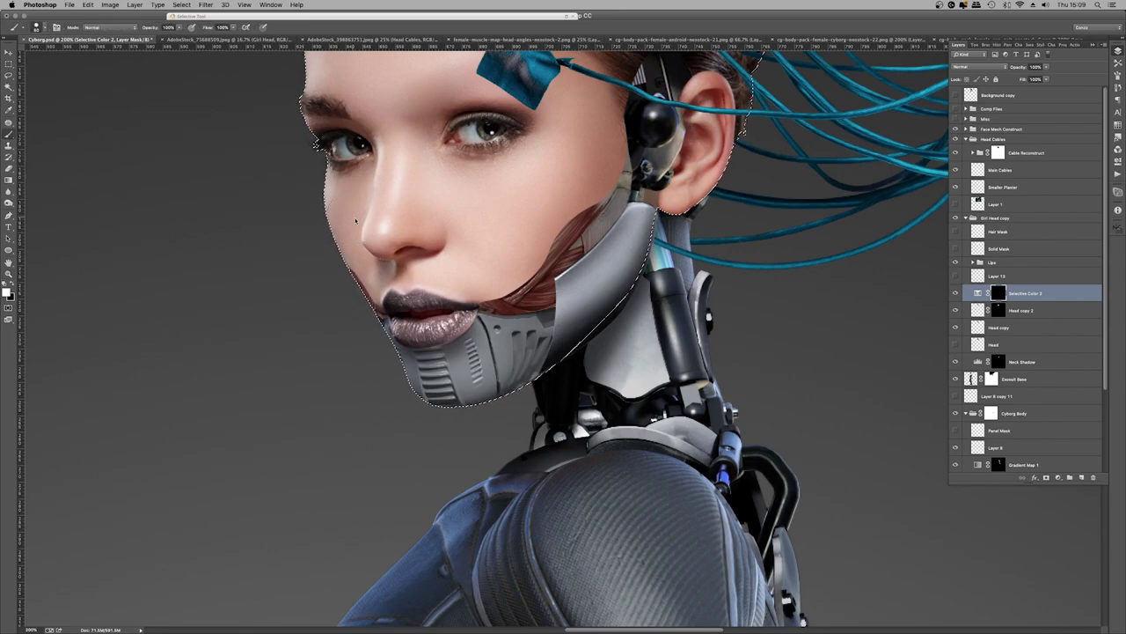
right_click(393, 248)
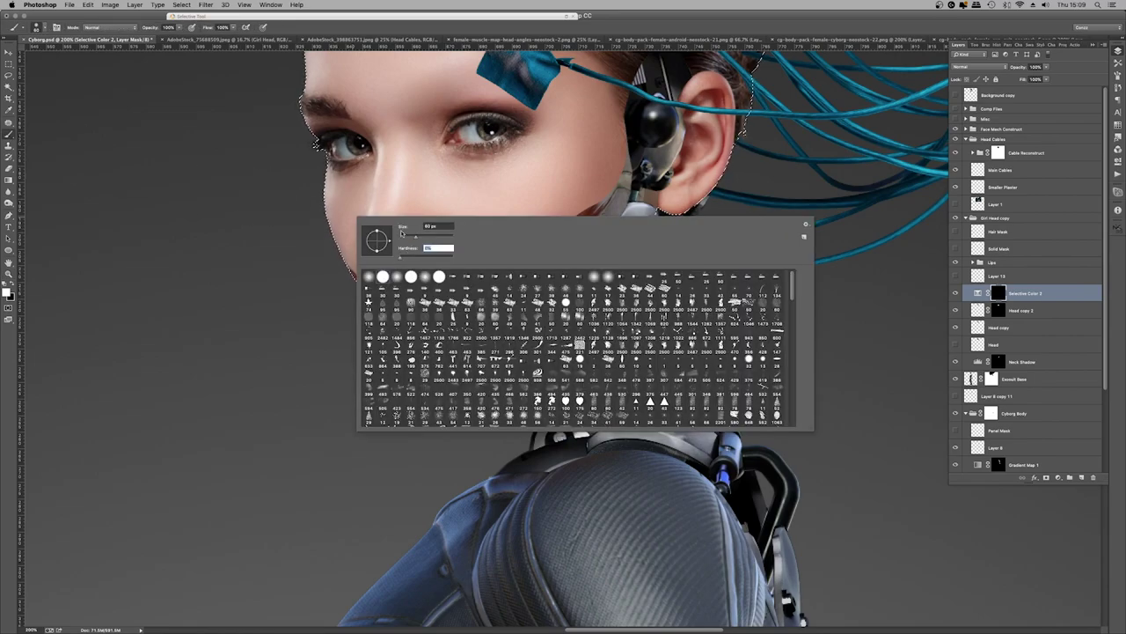
click(394, 201)
drag(393, 201, 374, 191)
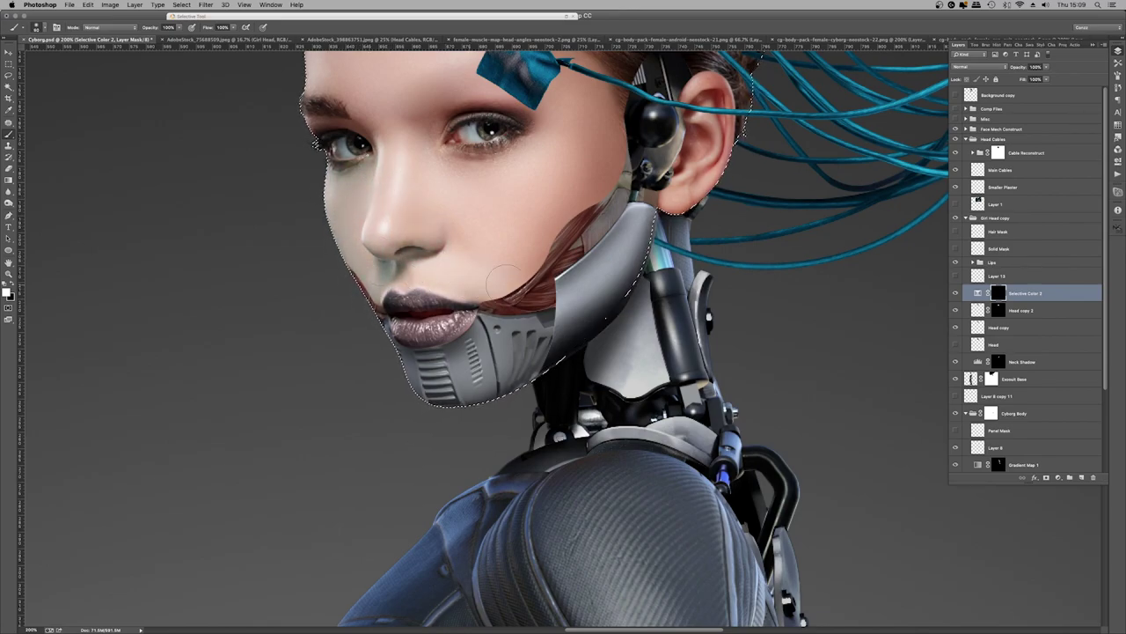
drag(568, 195, 602, 152)
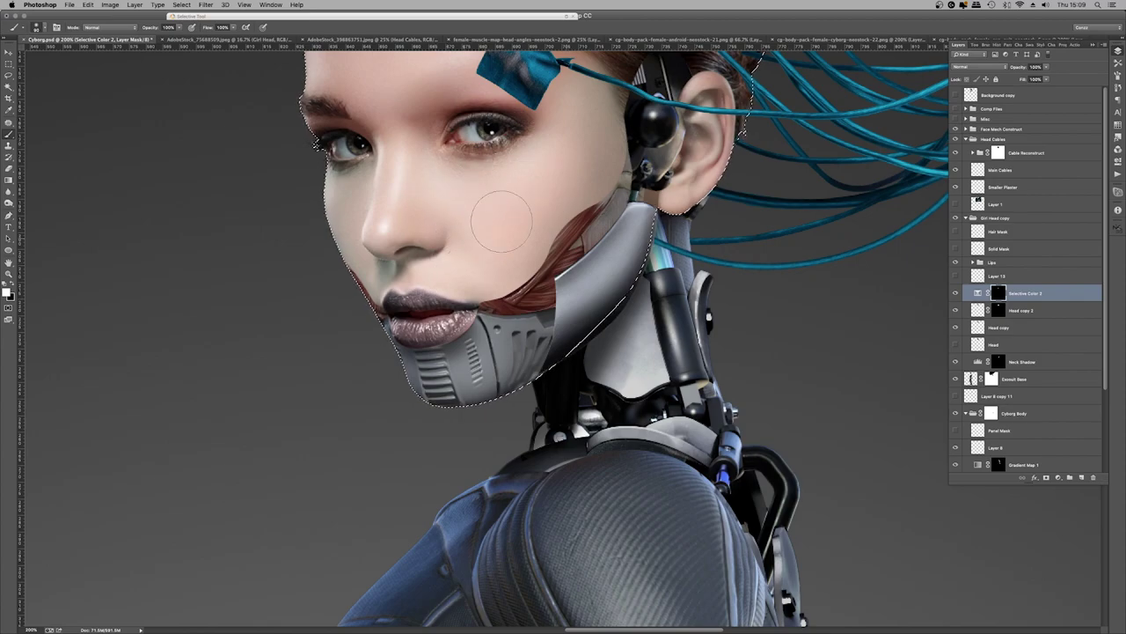
Paint white on the Selective Color 2 mask over the brows, forehead and temple up to the hairline
scroll(549, 202, up, 5)
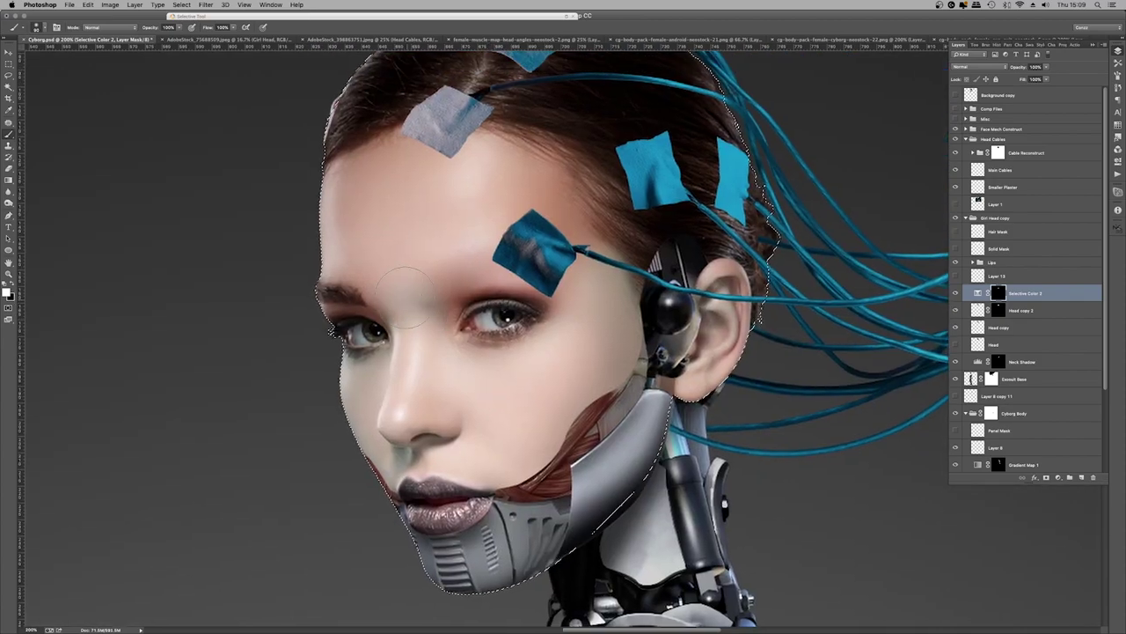
drag(356, 271, 336, 361)
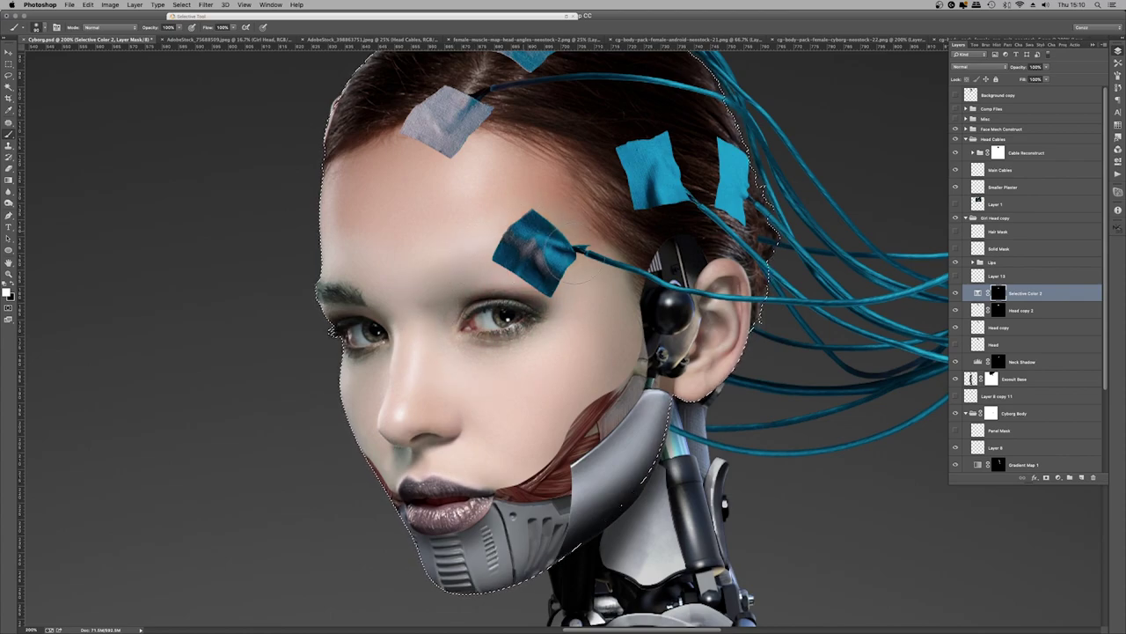
mouse_move(572, 251)
mouse_down()
mouse_move(610, 299)
mouse_move(572, 202)
mouse_move(455, 154)
mouse_move(469, 157)
mouse_move(360, 178)
mouse_move(440, 156)
mouse_move(387, 207)
mouse_move(481, 207)
mouse_move(504, 231)
mouse_up()
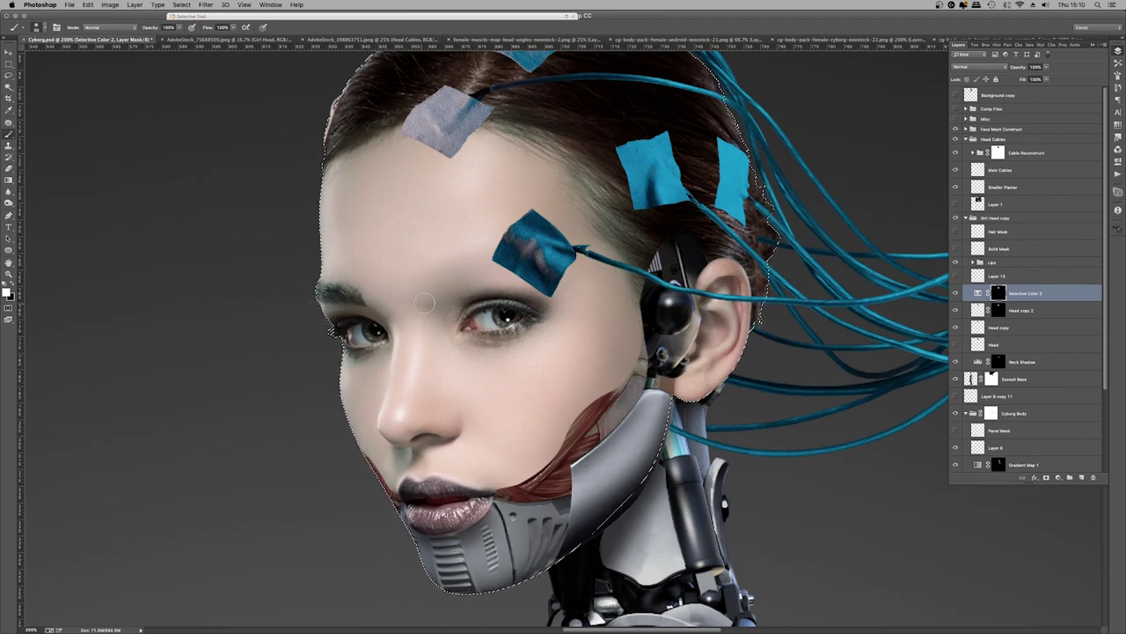
key(z)
key(b)
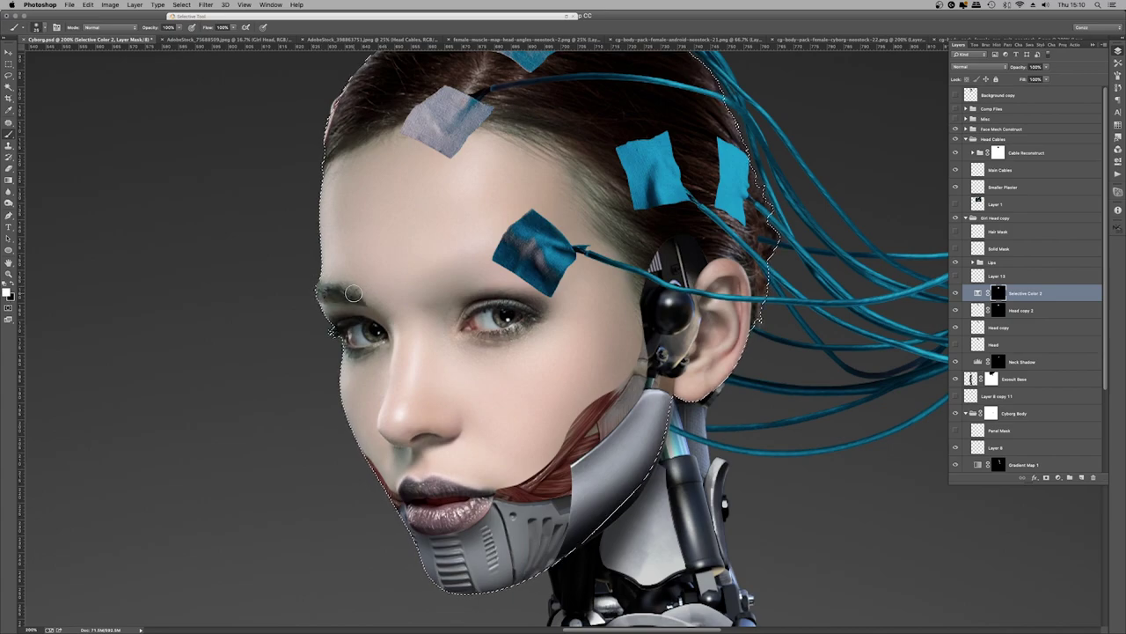
Check the recoloured skin against the whole figure and compare it with the Selective Color 2 layer off and on
key(super+minus)
key(super+minus)
key(super+minus)
key(super+minus)
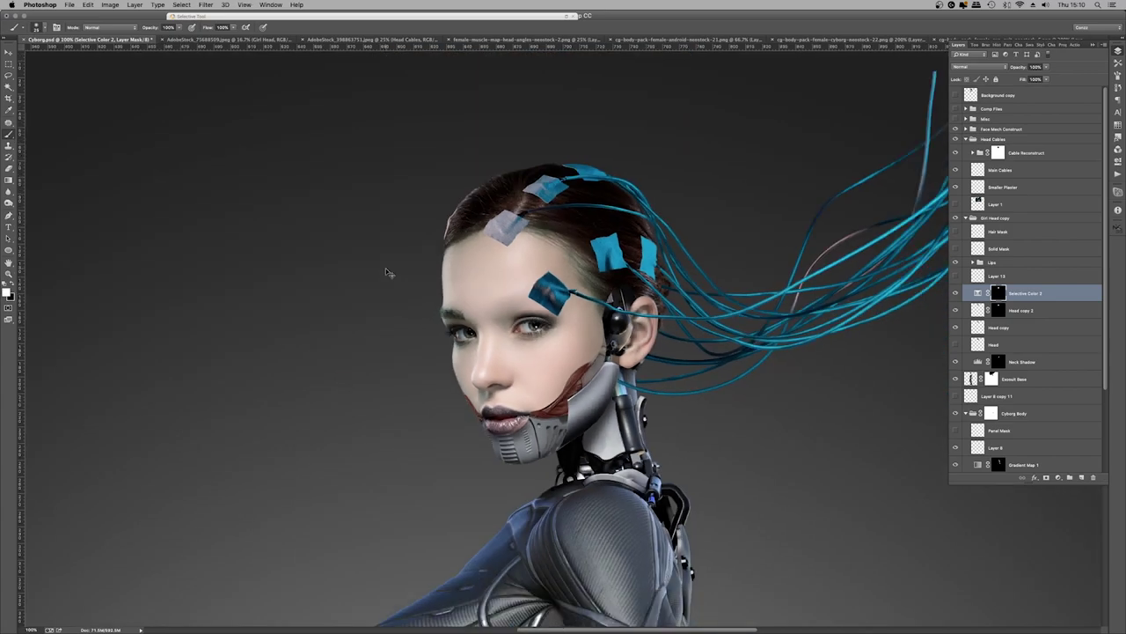
key(super+plus)
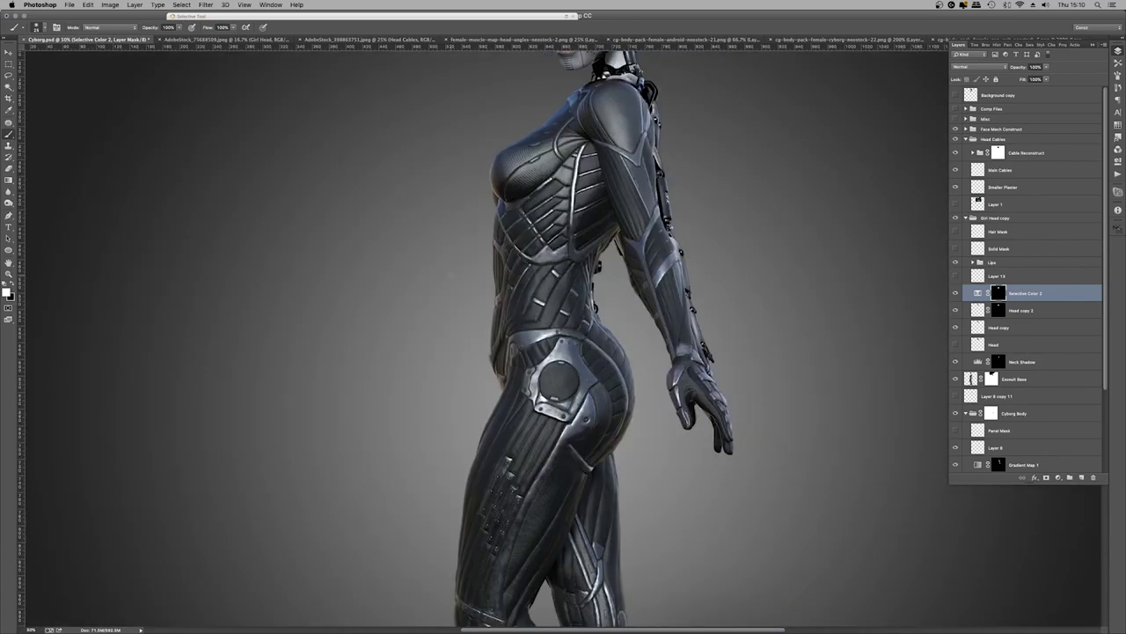
scroll(563, 334, up, 5)
key(super+plus)
key(super+plus)
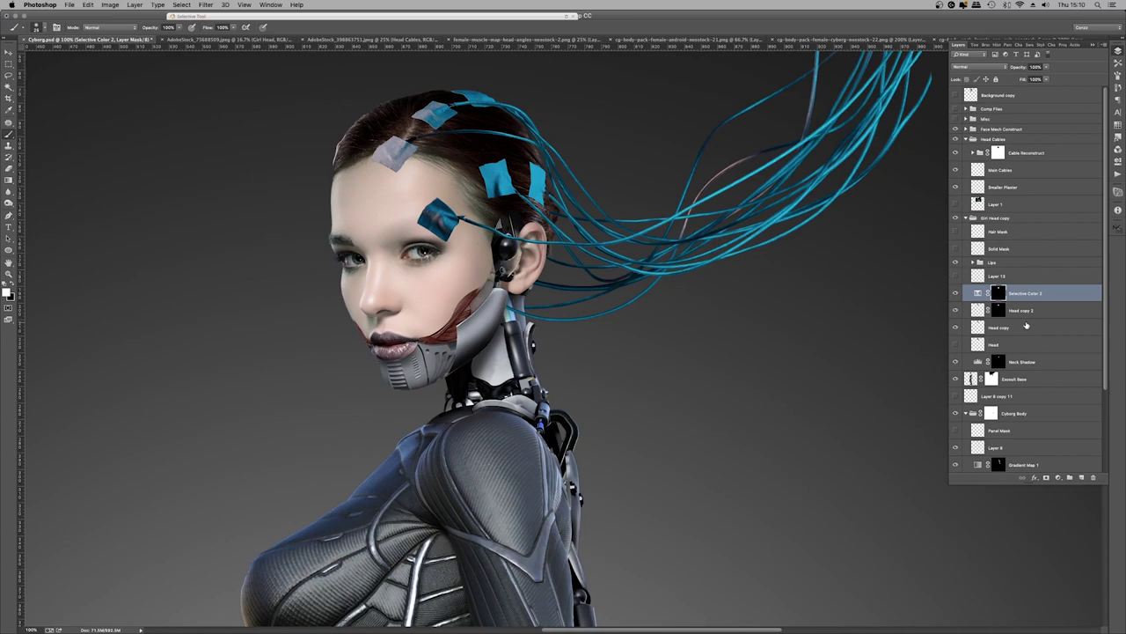
click(954, 296)
click(954, 296)
Add a black-to-white Gradient Map masked by the Selective Color 2 mask selection and lower its opacity to 38%
super+click(995, 294)
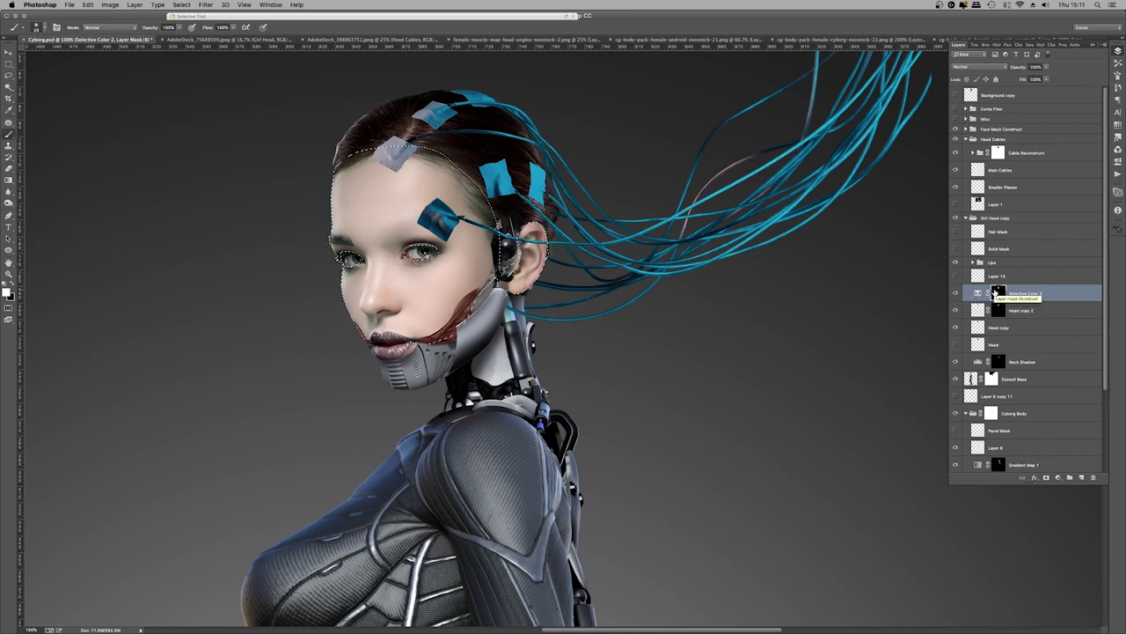
click(1059, 477)
click(1075, 597)
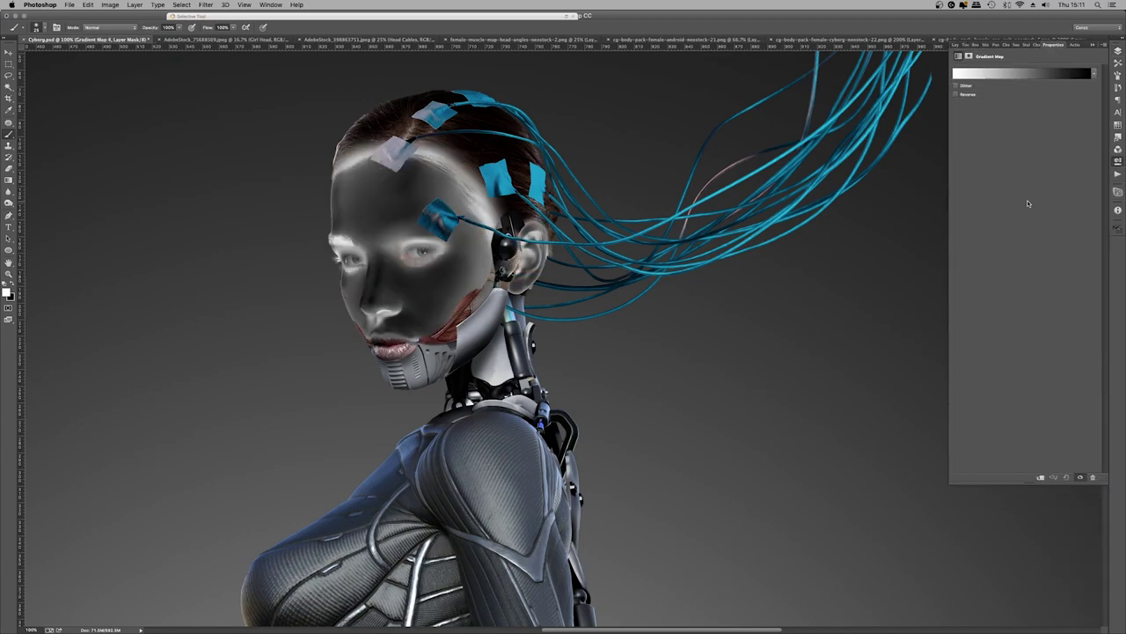
click(1091, 76)
click(1041, 145)
click(1095, 74)
click(1048, 68)
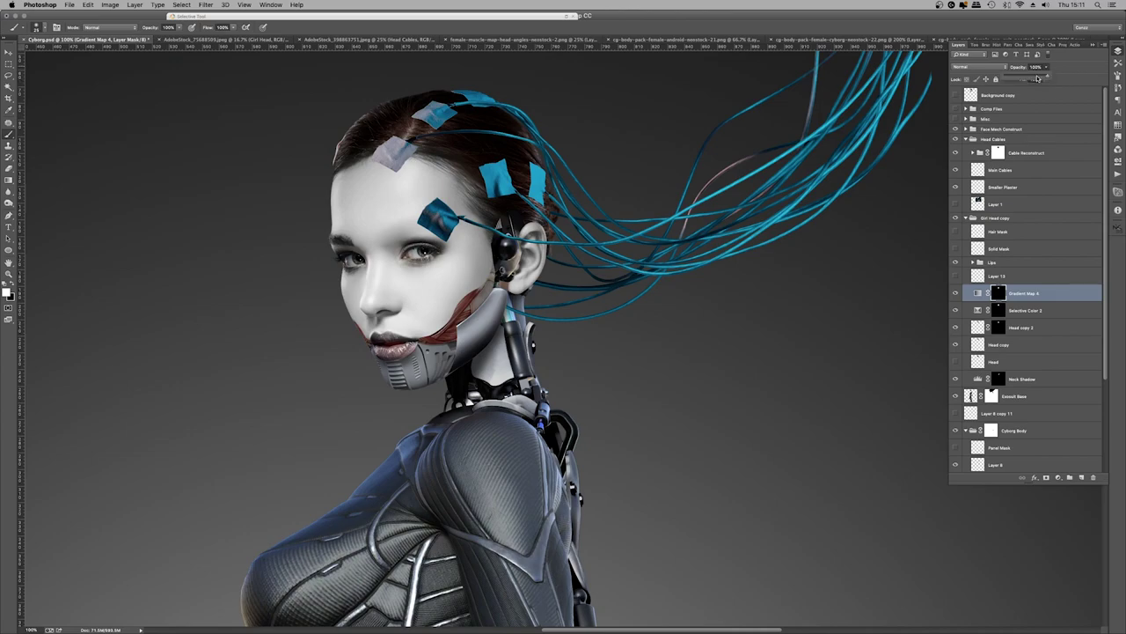
drag(1042, 79, 1000, 80)
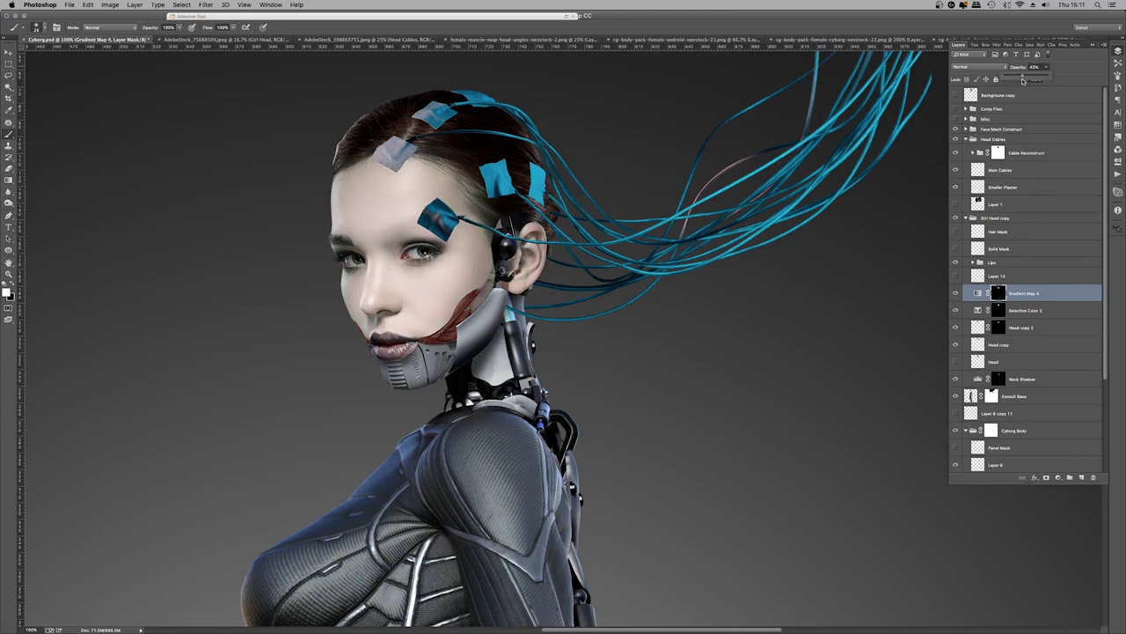
Trace the outer contour of the ear with a Pen tool path, from its upper edge around to the lobe
click(8, 275)
drag(576, 236, 528, 234)
click(8, 216)
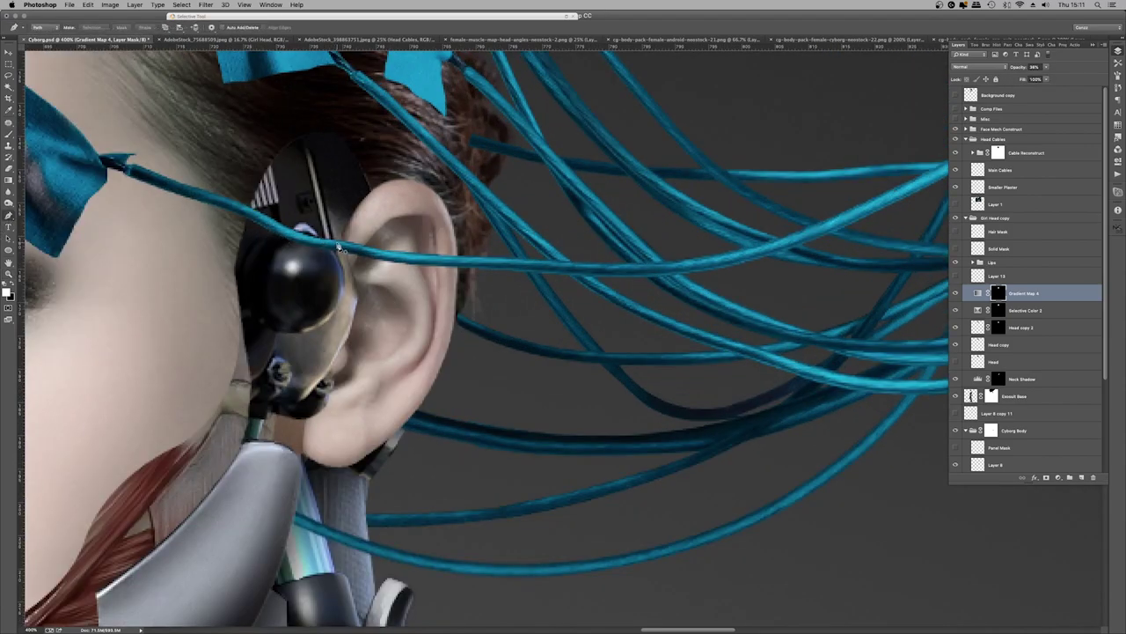
drag(391, 179, 420, 173)
drag(460, 236, 460, 239)
drag(459, 293, 454, 356)
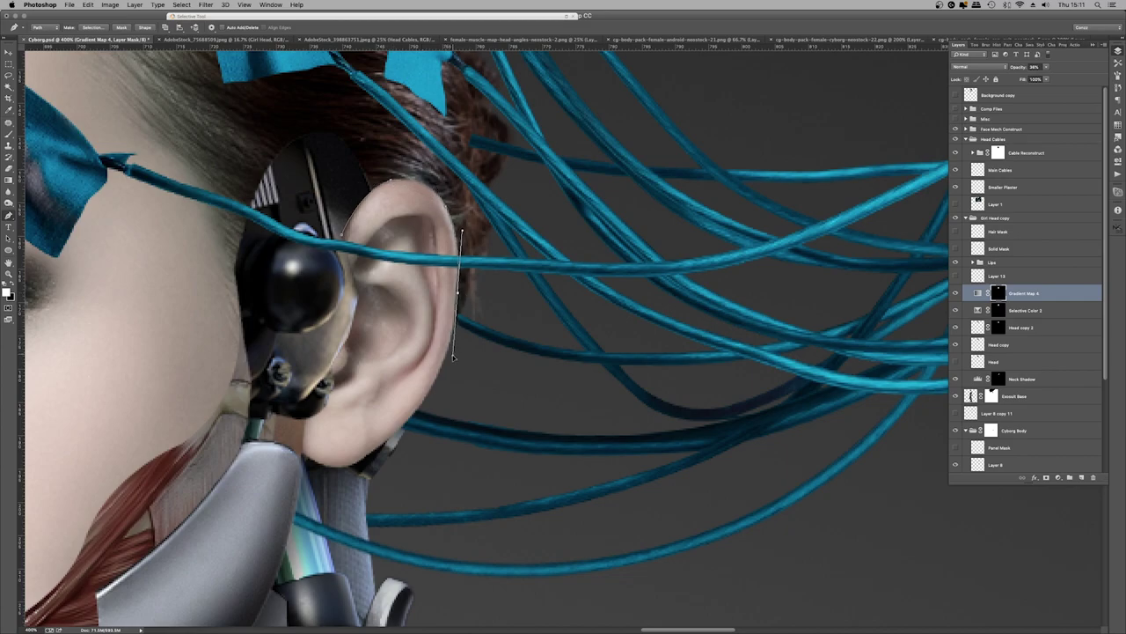
alt+click(458, 296)
drag(429, 394, 402, 433)
alt+click(419, 410)
drag(319, 462, 286, 449)
Fill the ear path on a new layer named Ear Mask, load the path as a selection and hide the layer
key(super+shift+n)
text(Ear)
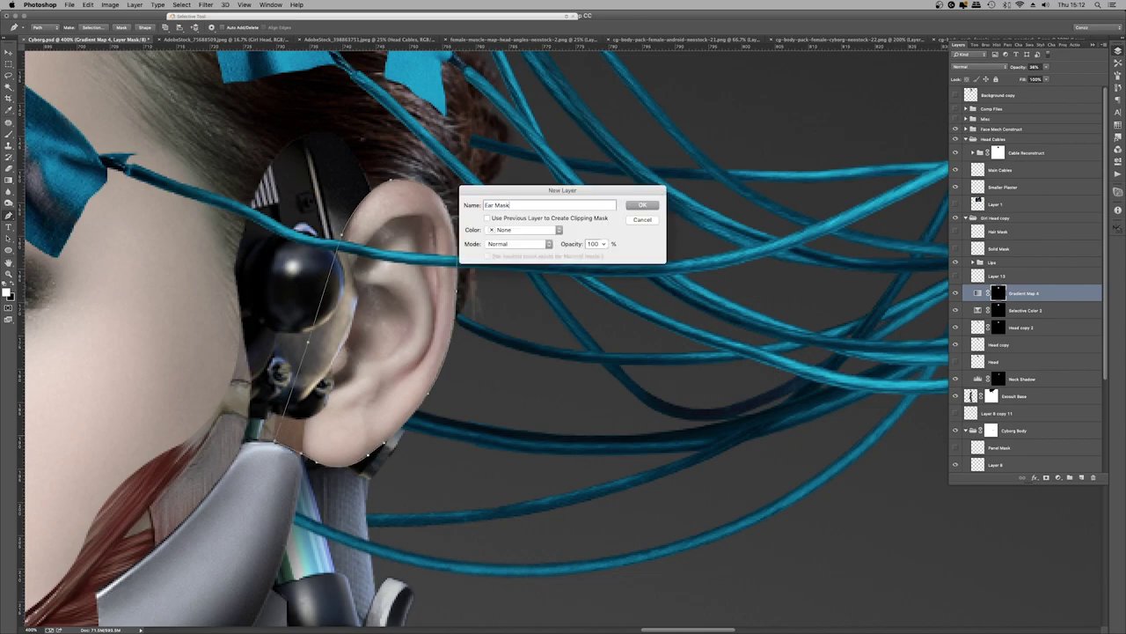
text( Mask)
key(Return)
right_click(566, 291)
click(572, 322)
click(505, 133)
key(super+Return)
click(956, 292)
Reveal the ear in white on the Gradient Map 4 and Selective Color 2 masks, clear the selection and check the figure
click(997, 310)
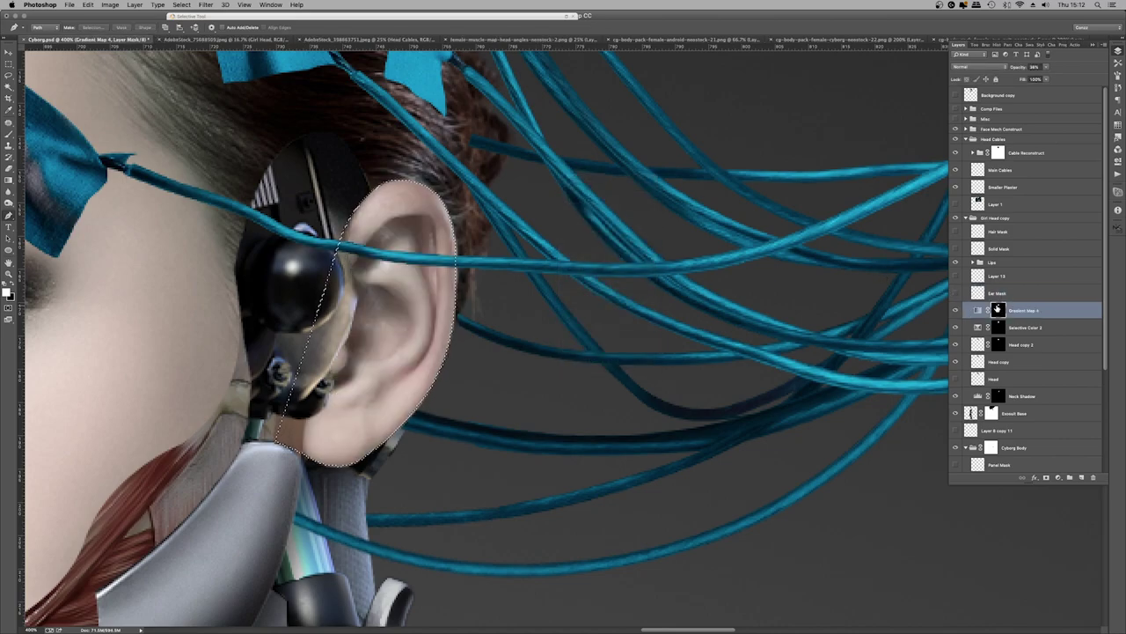
click(997, 327)
key(super+d)
key(super+0)
key(super+1)
key(super+minus)
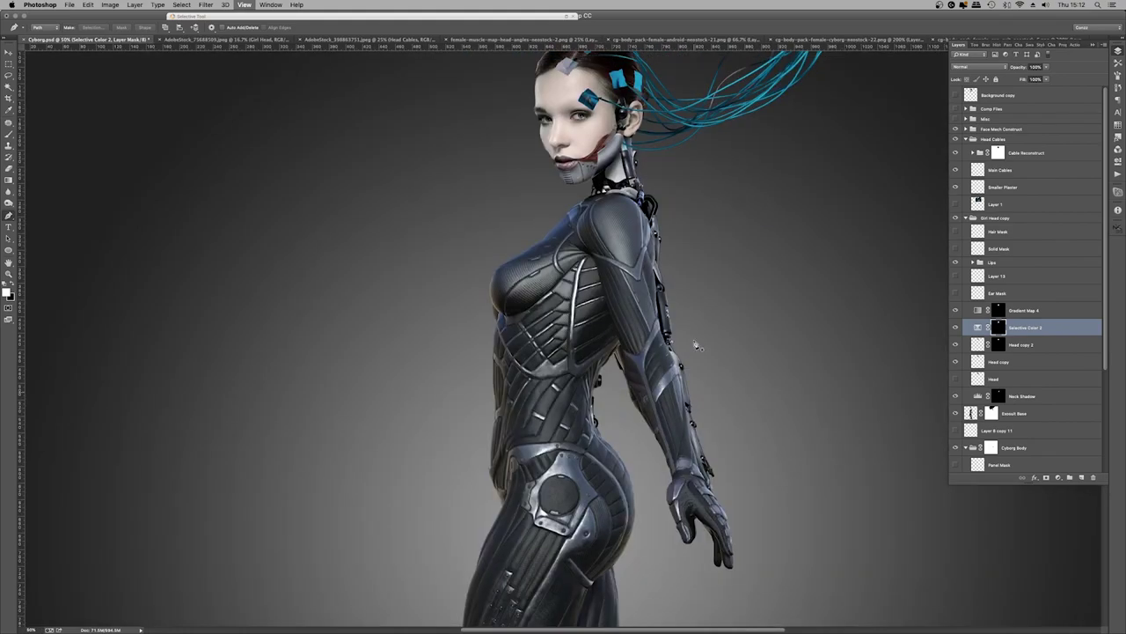
scroll(695, 345, up, 5)
key(z)
click(581, 291)
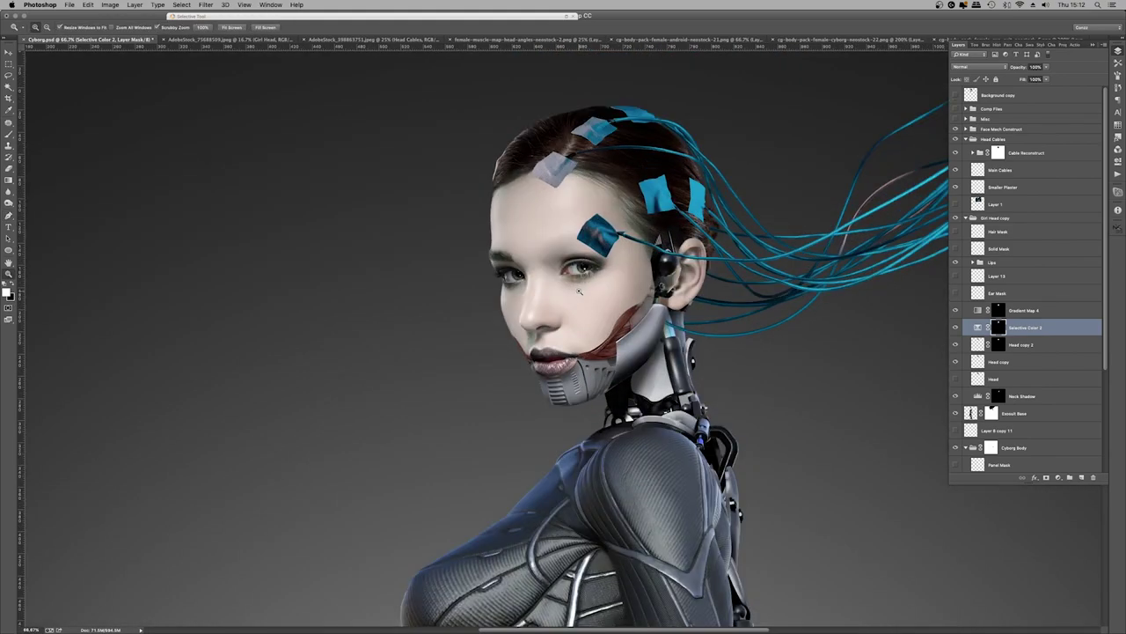
click(581, 290)
Collapse the Head Cables and Girl Head copy groups and hide the cable and face construct groups to expose the plain head
click(965, 140)
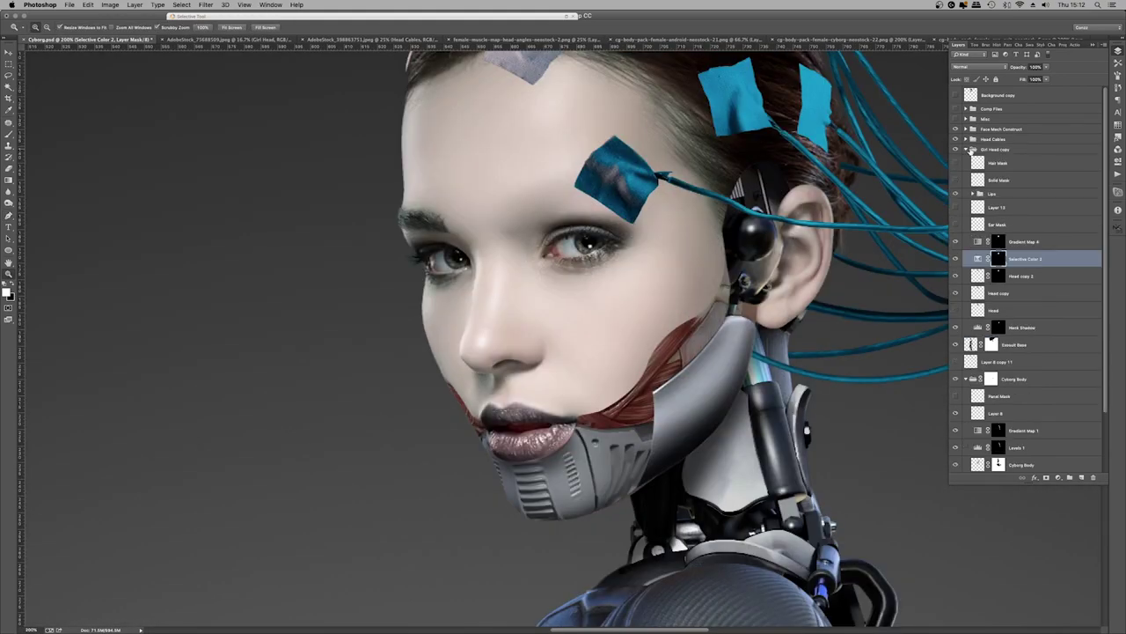
click(970, 150)
drag(956, 139, 956, 132)
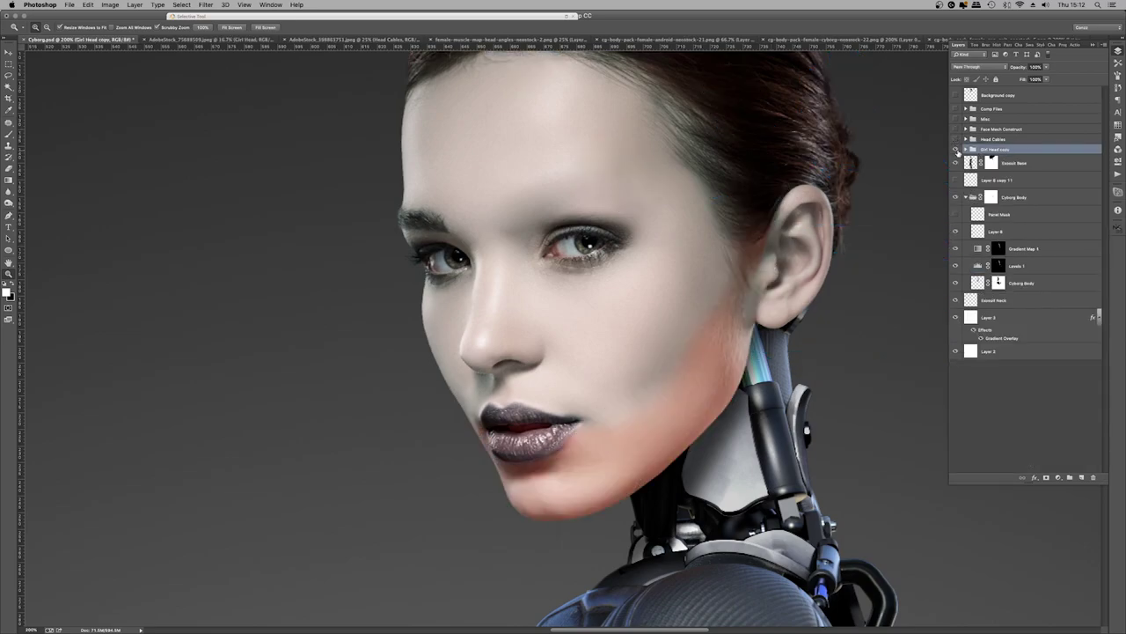
Lasso the hair above the forehead along the hairline and make the Gradient Map 4 mask active
scroll(765, 299, up, 4)
click(9, 76)
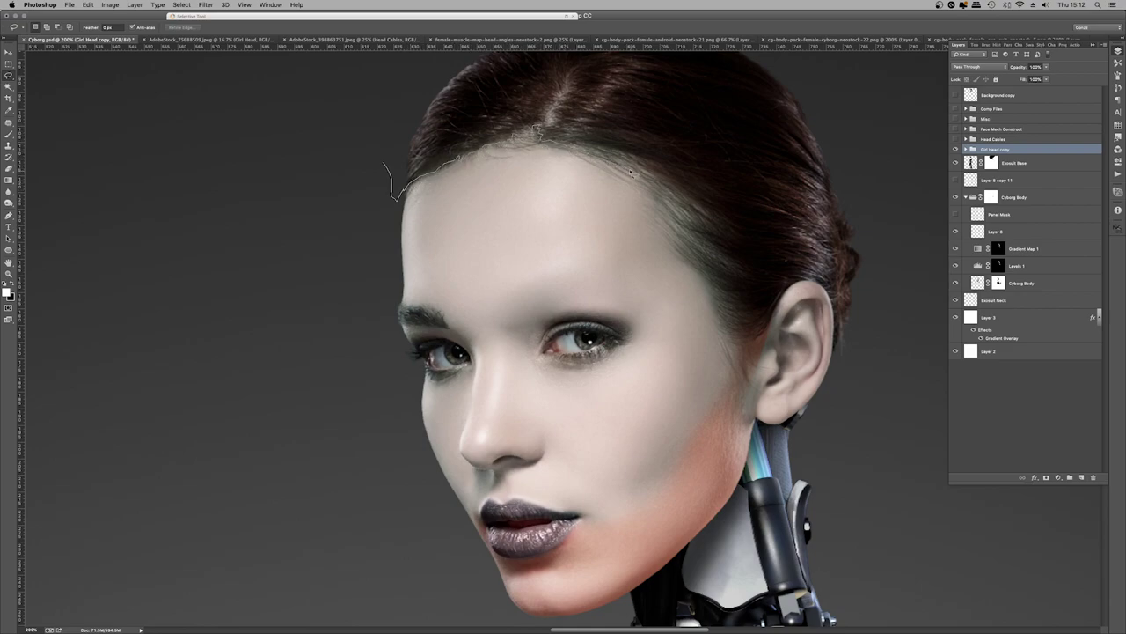
drag(383, 162, 590, 141)
right_click(401, 187)
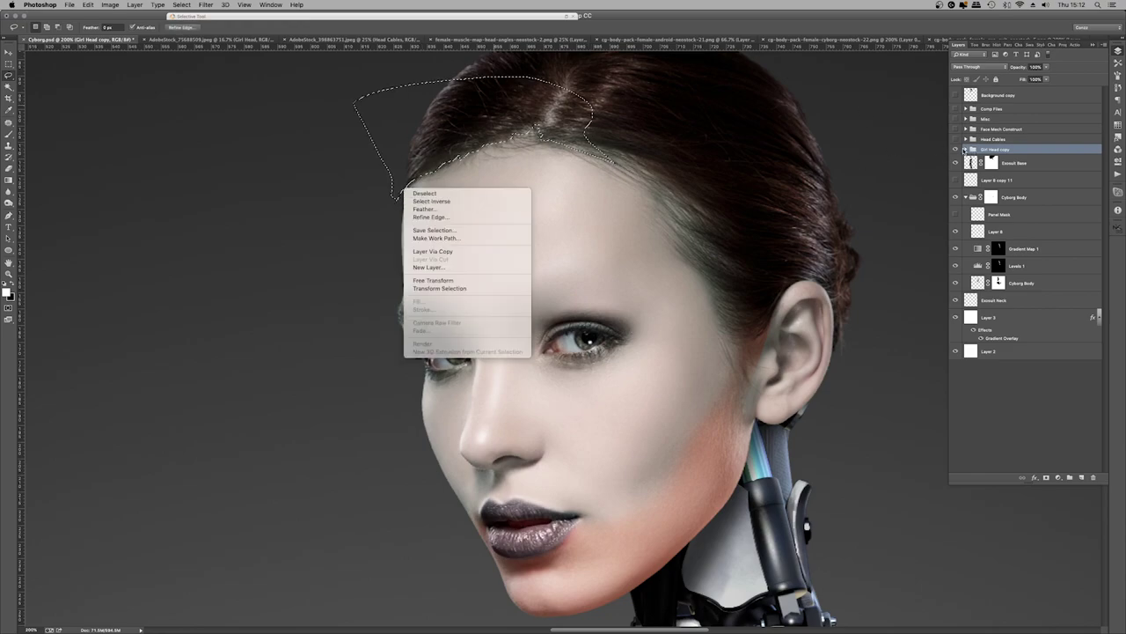
click(966, 149)
click(1043, 241)
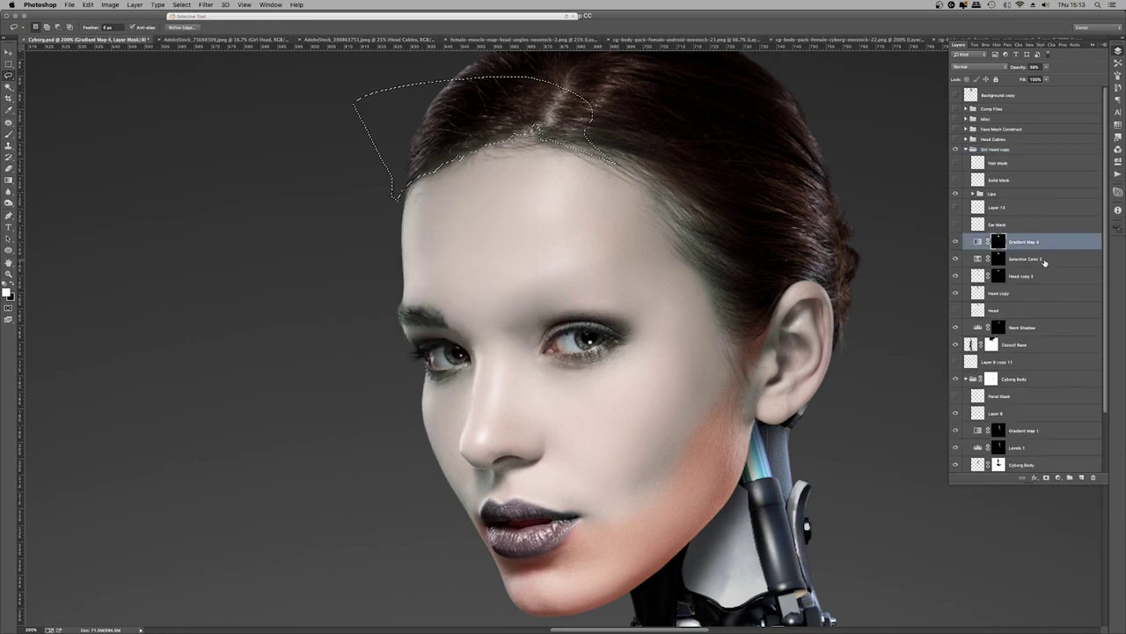
Group the Gradient Map 4 layer and the Selective Color layer beneath it, and name the group Skin Colour
shift+click(1045, 257)
key(super+g)
double_click(995, 238)
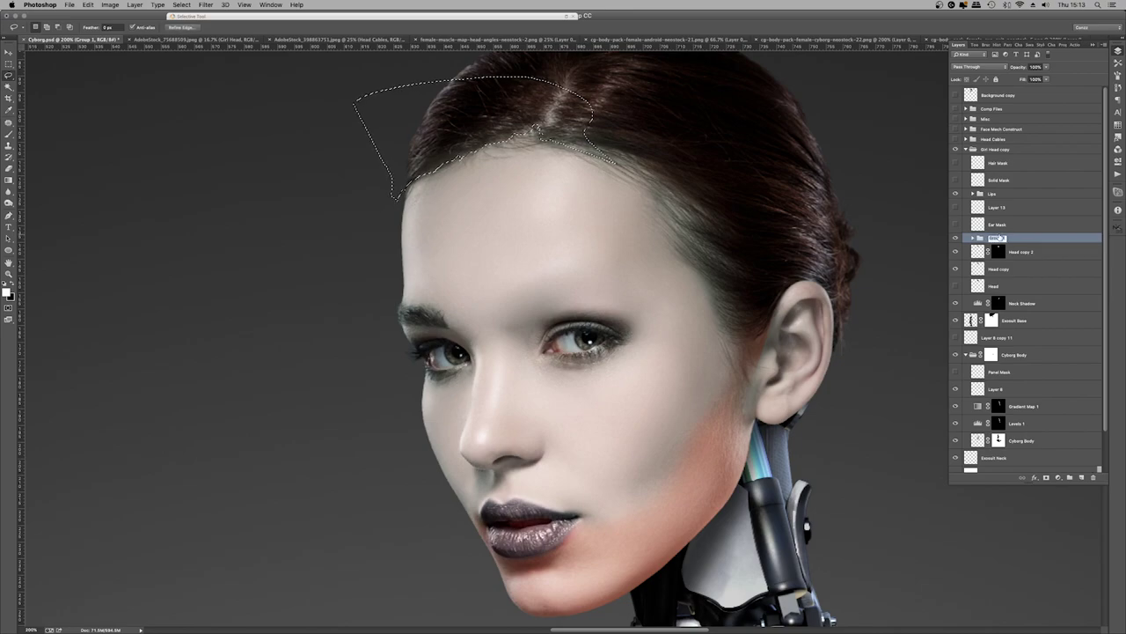
text(Skin Colour)
key(Return)
With the Skin Colour group temporarily hidden, extend the lasso selection along the hairline, over all the hair and around the far eyebrow
key(super+comma)
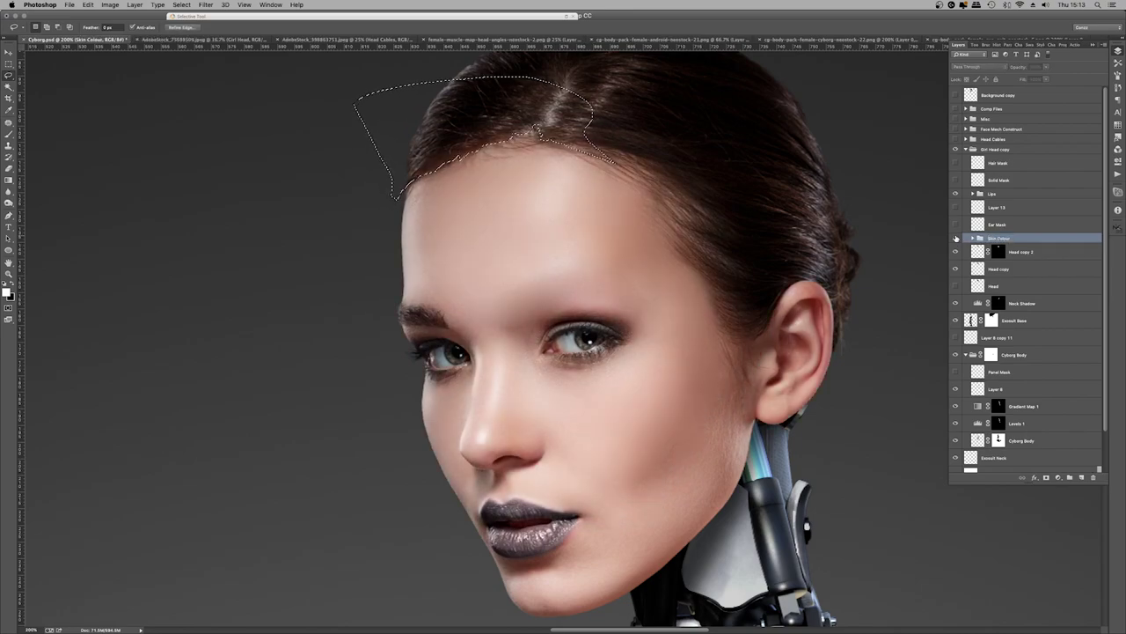
key(alt)
drag(613, 163, 631, 170)
drag(706, 207, 563, 84)
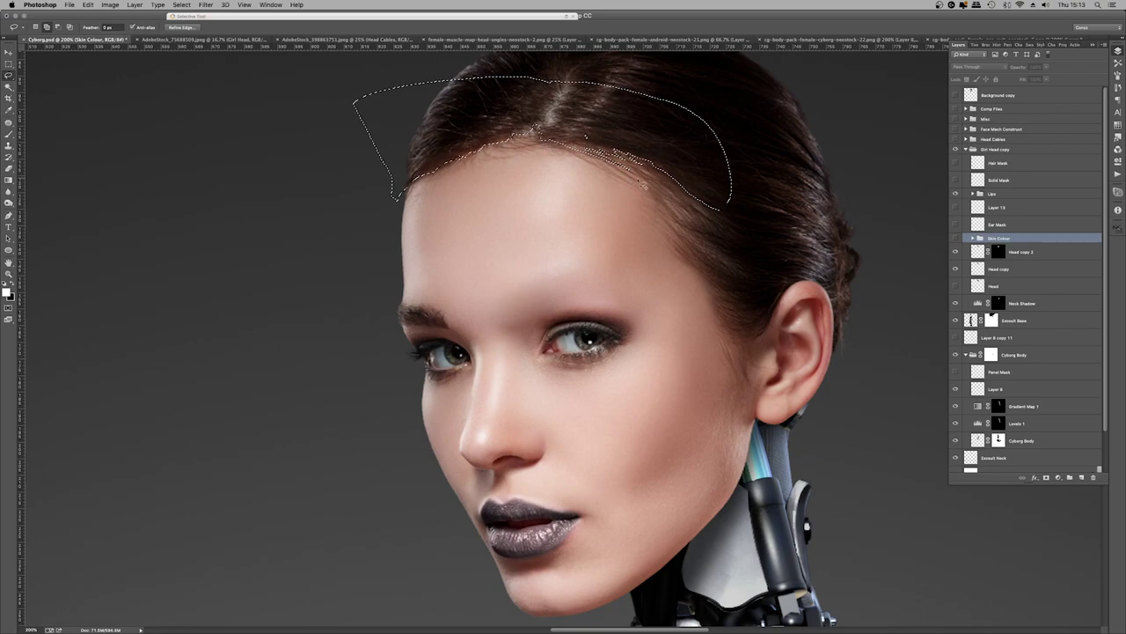
mouse_move(666, 181)
mouse_down()
mouse_move(724, 207)
mouse_move(680, 192)
mouse_move(722, 231)
mouse_move(684, 203)
mouse_up()
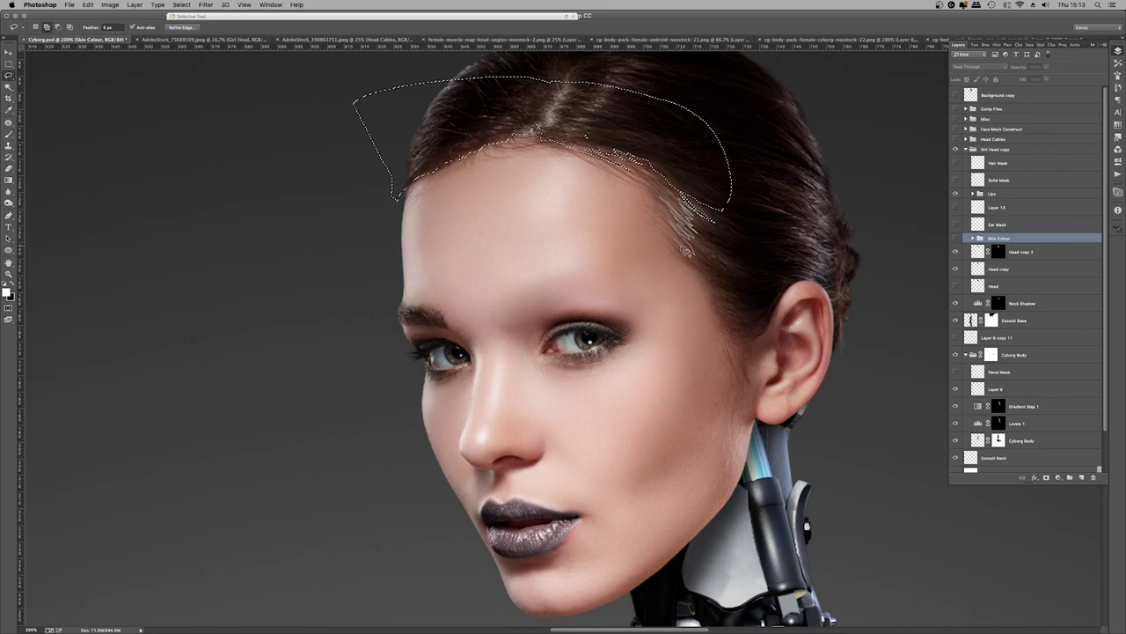
mouse_move(759, 343)
mouse_down()
mouse_move(839, 106)
mouse_move(597, 103)
mouse_move(579, 136)
mouse_move(651, 160)
mouse_move(720, 225)
mouse_move(749, 280)
mouse_move(704, 214)
mouse_up()
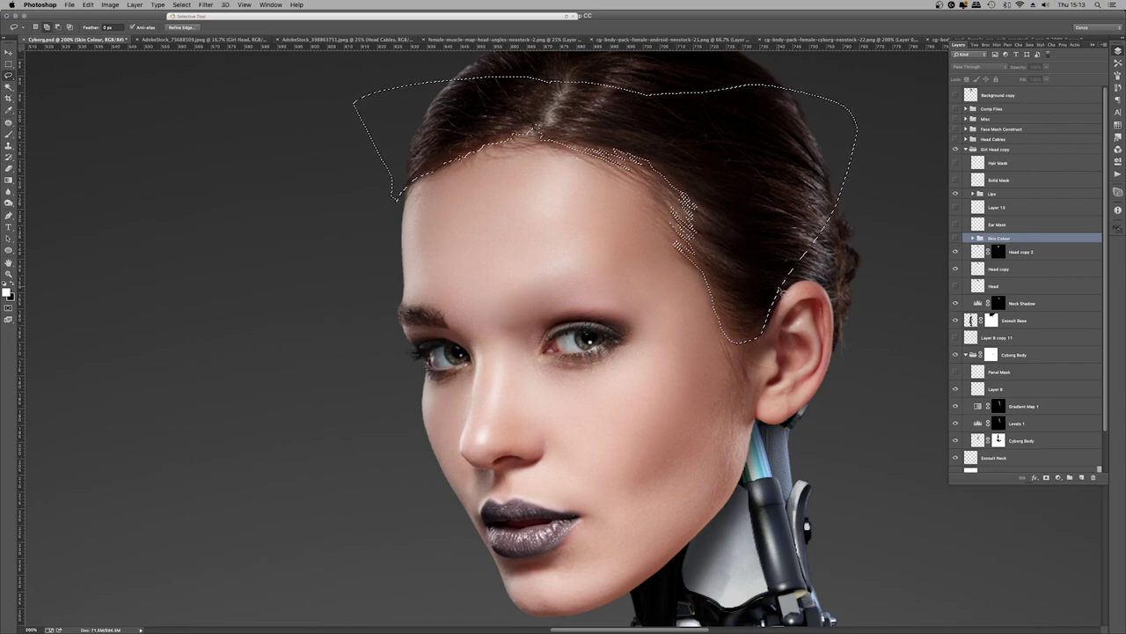
mouse_move(803, 284)
mouse_down()
mouse_move(871, 299)
mouse_move(880, 181)
mouse_up()
mouse_move(378, 110)
mouse_down()
mouse_move(493, 36)
mouse_move(897, 167)
mouse_move(887, 255)
mouse_up()
drag(796, 338, 792, 345)
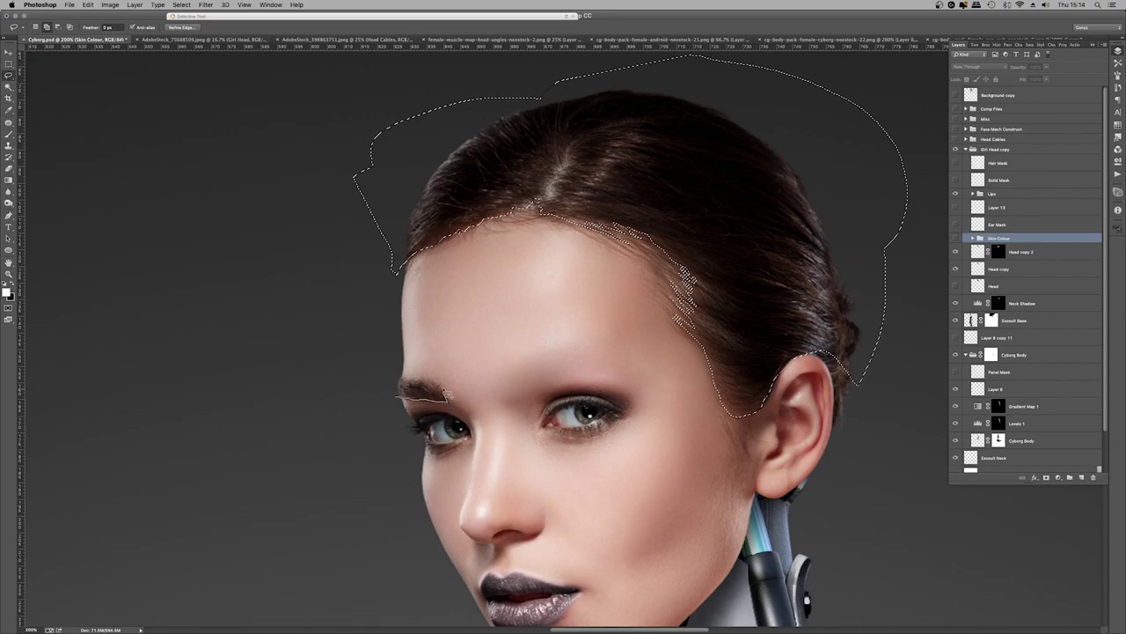
mouse_move(424, 387)
mouse_down()
mouse_move(377, 378)
mouse_move(396, 398)
mouse_up()
key(alt+BackSpace)
key(Return)
click(956, 237)
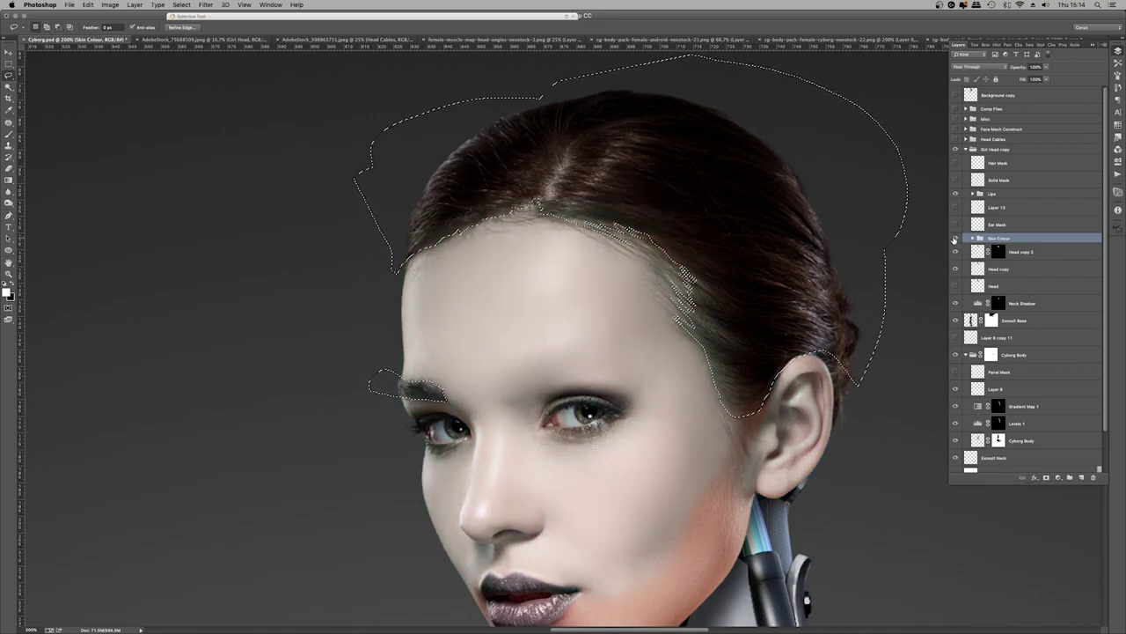
Create a layer named Hair Edge Mask, fill the hair selection with white and trim the fill to the head's outline
key(super+shift+n)
text(Hair Ed)
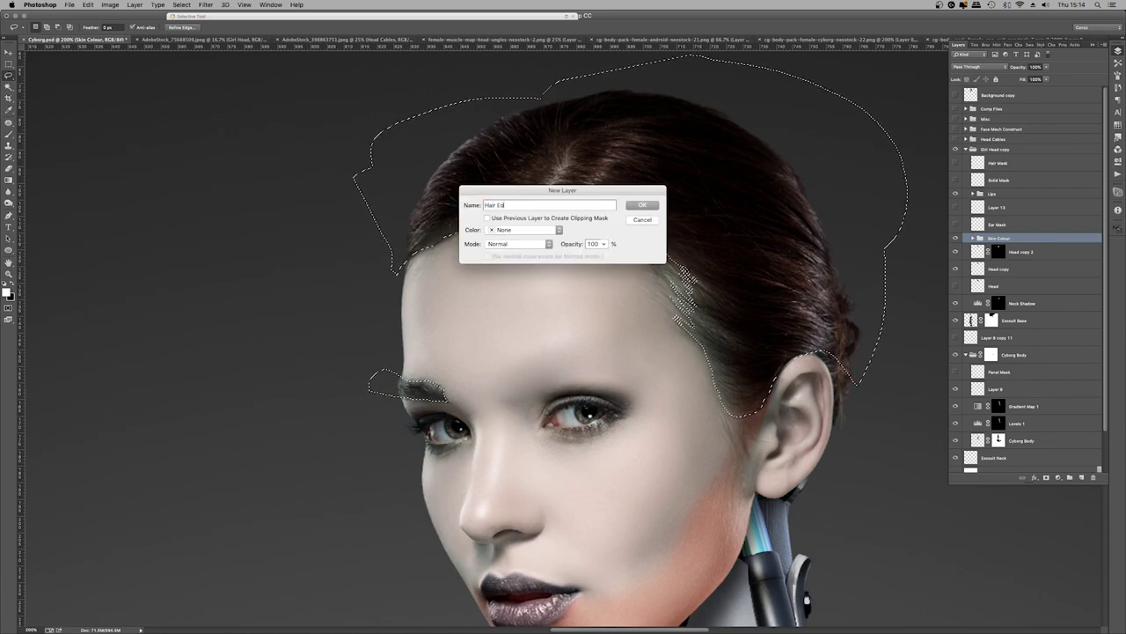
text(ge Mask)
key(Return)
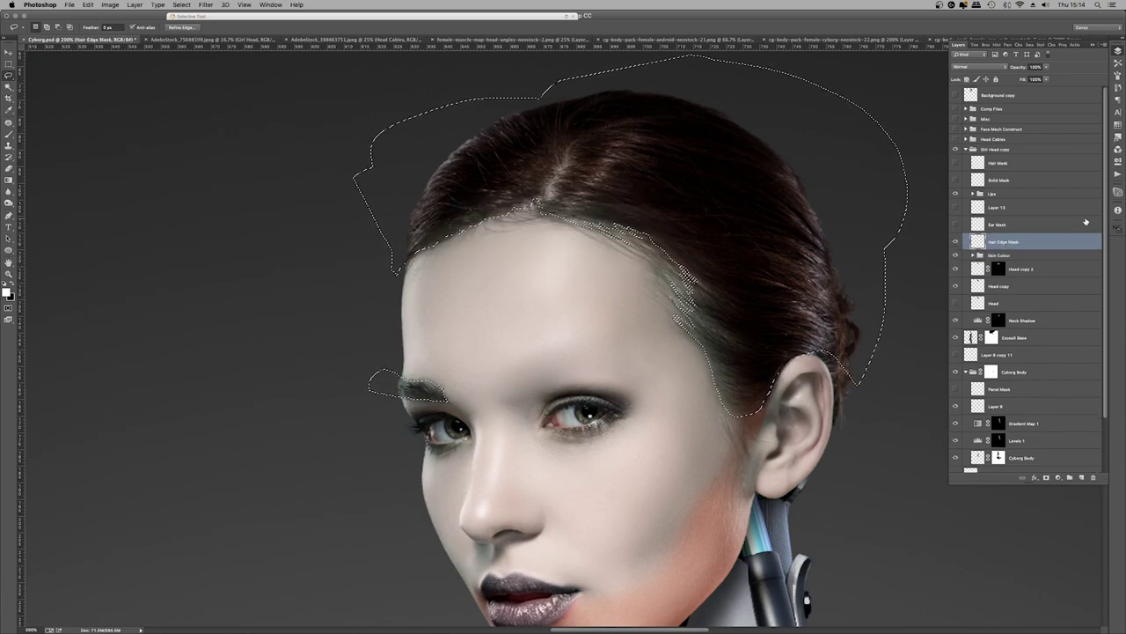
key(alt+BackSpace)
key(super+d)
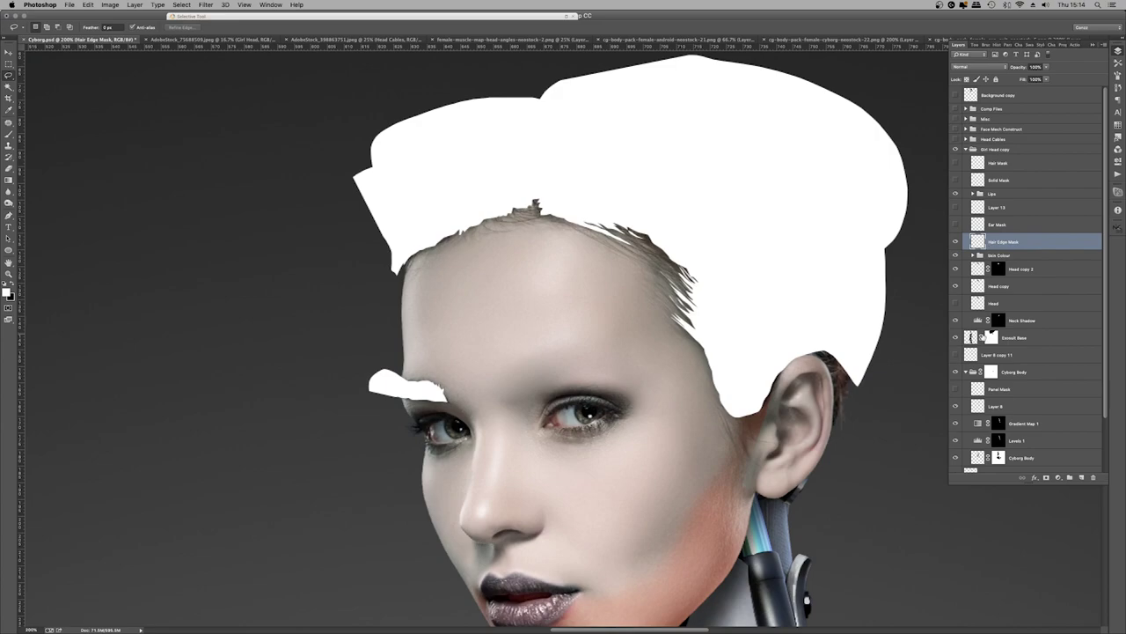
key(super+alt+g)
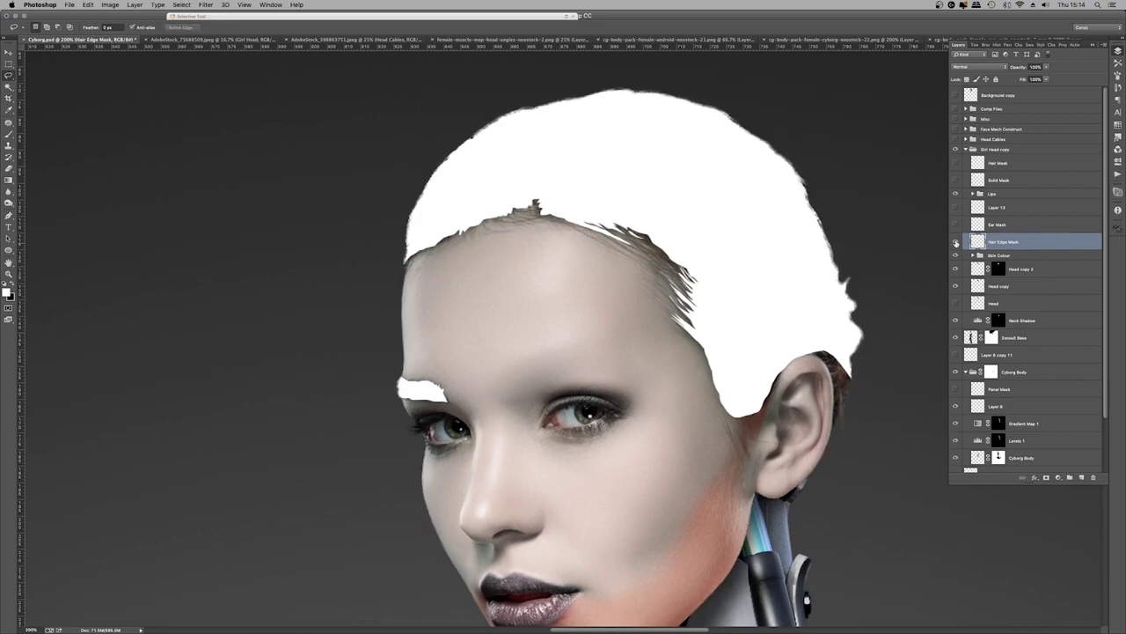
Hide the Hair Edge Mask layer, load its outline as a selection and refine the selection's edge against the Head copy layer
click(955, 241)
super+click(975, 240)
click(1003, 286)
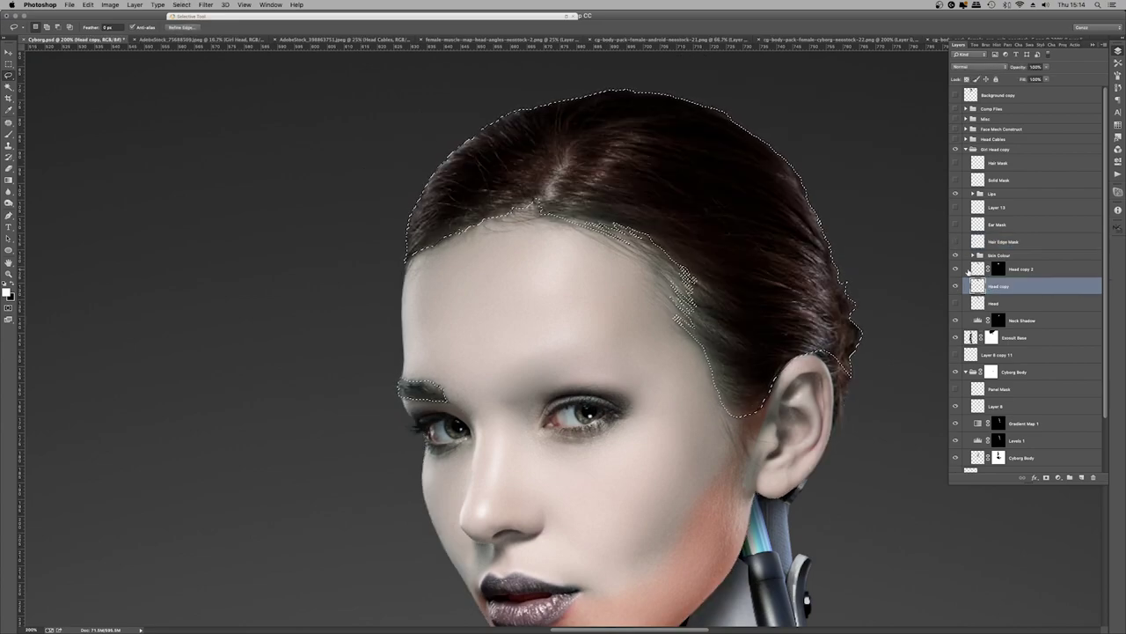
key(super+alt+r)
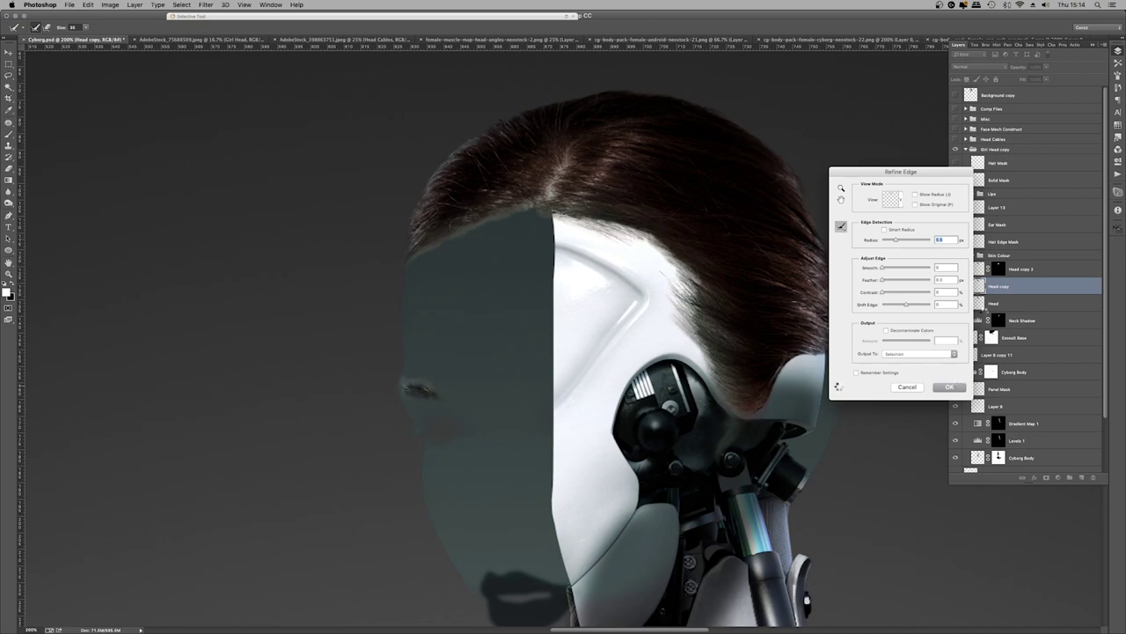
key(Return)
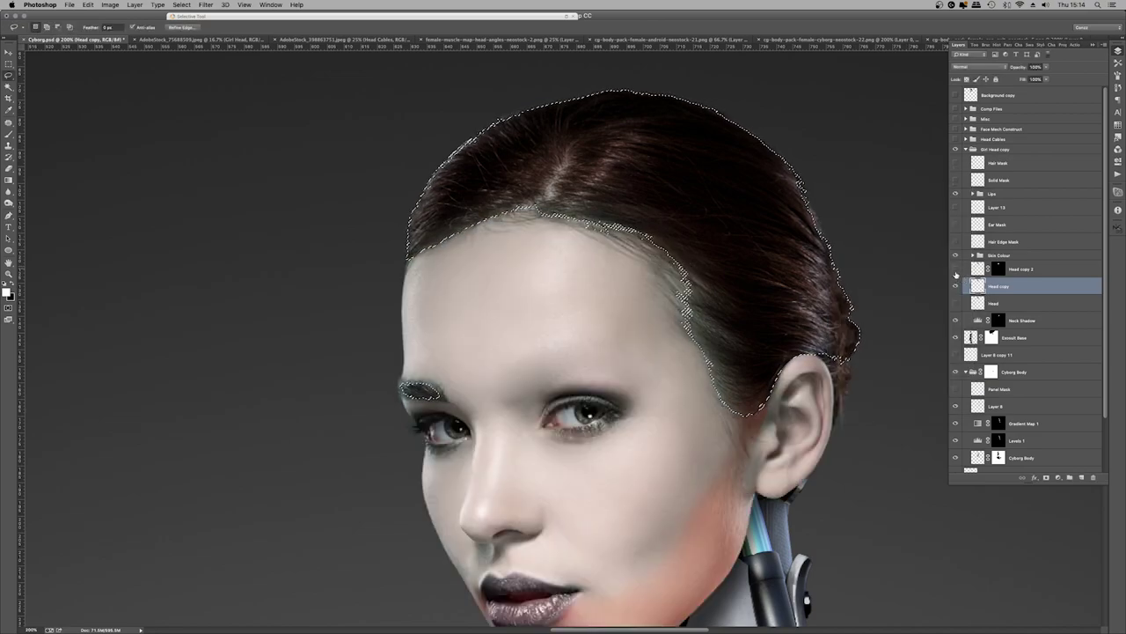
Add a layer named Hair Edge Refine Edge above the Skin Colour group, fill the refined selection with white, and hide the layer
click(1004, 255)
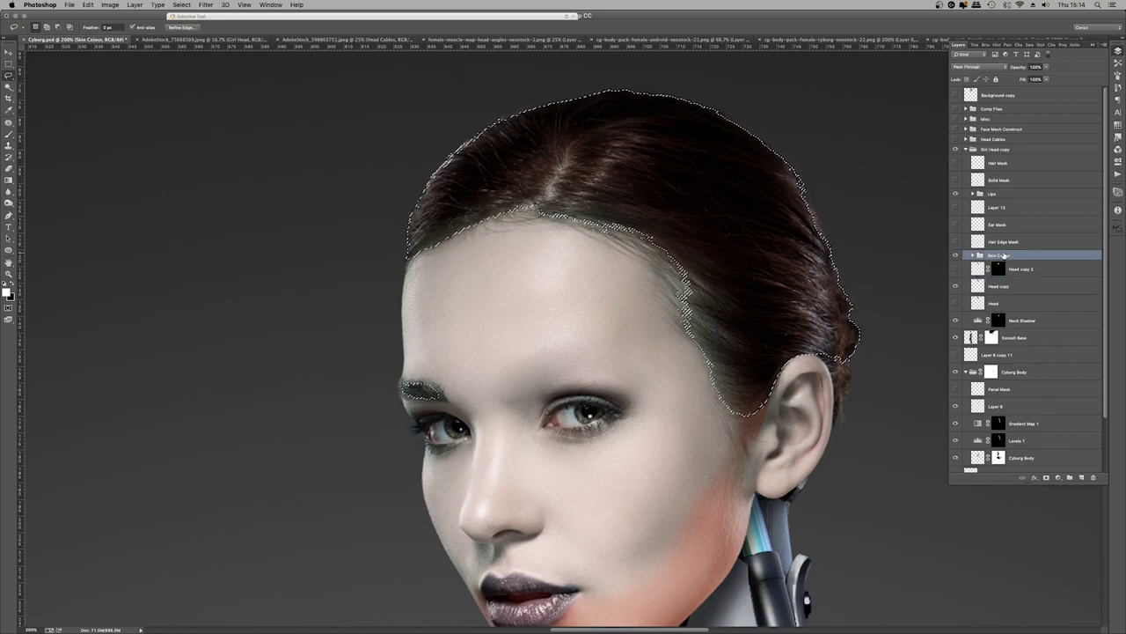
key(super+shift+n)
text(Hair Edge Refine Edge)
key(Return)
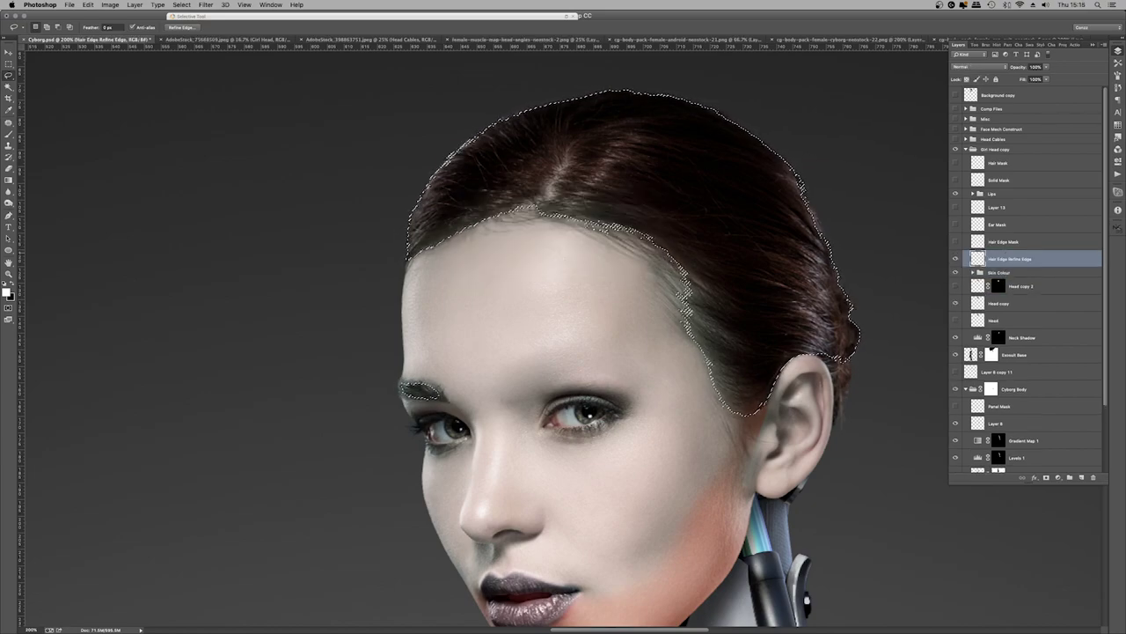
key(alt+BackSpace)
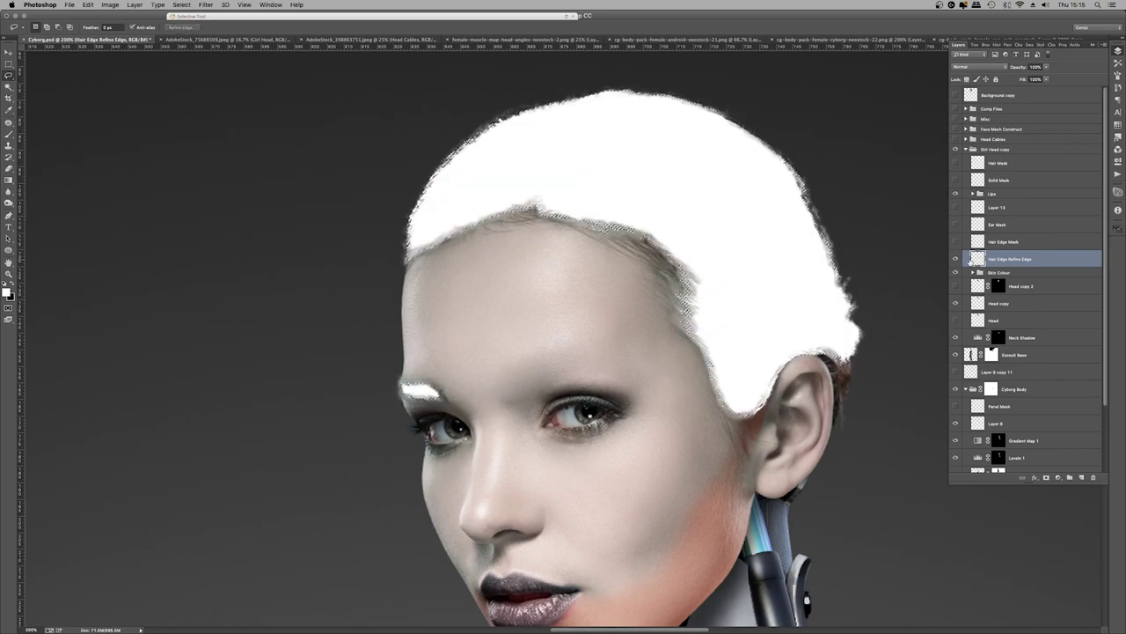
click(956, 258)
key(ctrl+d)
Add a layer mask to the Skin Colour group and mask out the hair using the Hair Edge Refine Edge selection
click(999, 273)
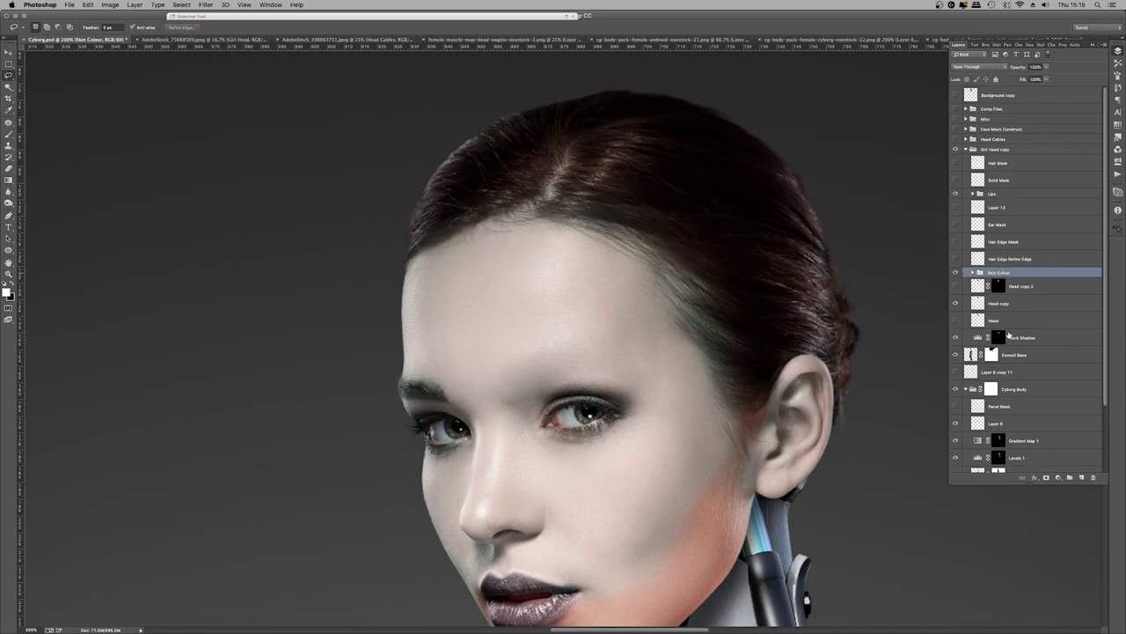
click(1046, 477)
ctrl+click(978, 258)
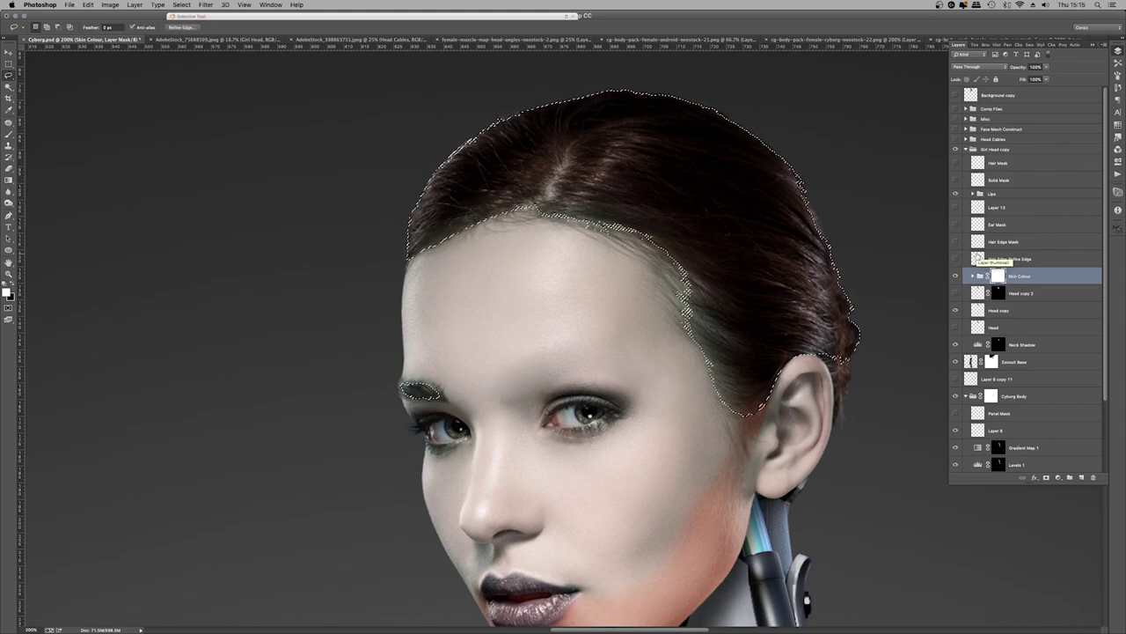
key(ctrl+h)
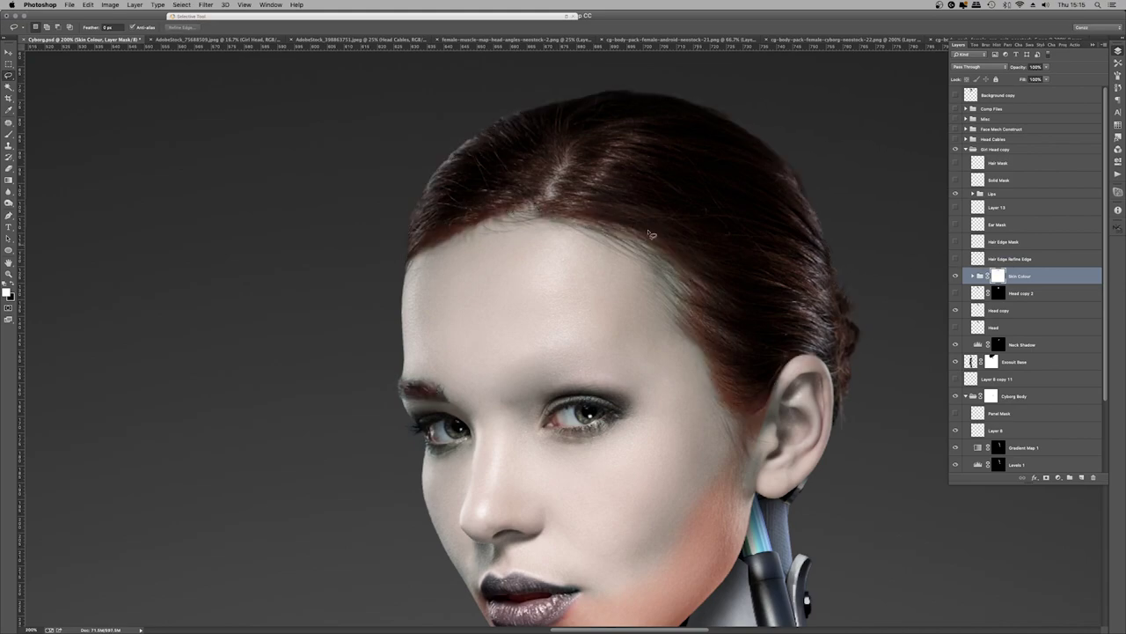
Reduce the brush opacity and set its flow to 20%, and touch up the Skin Colour mask around the hair
key(b)
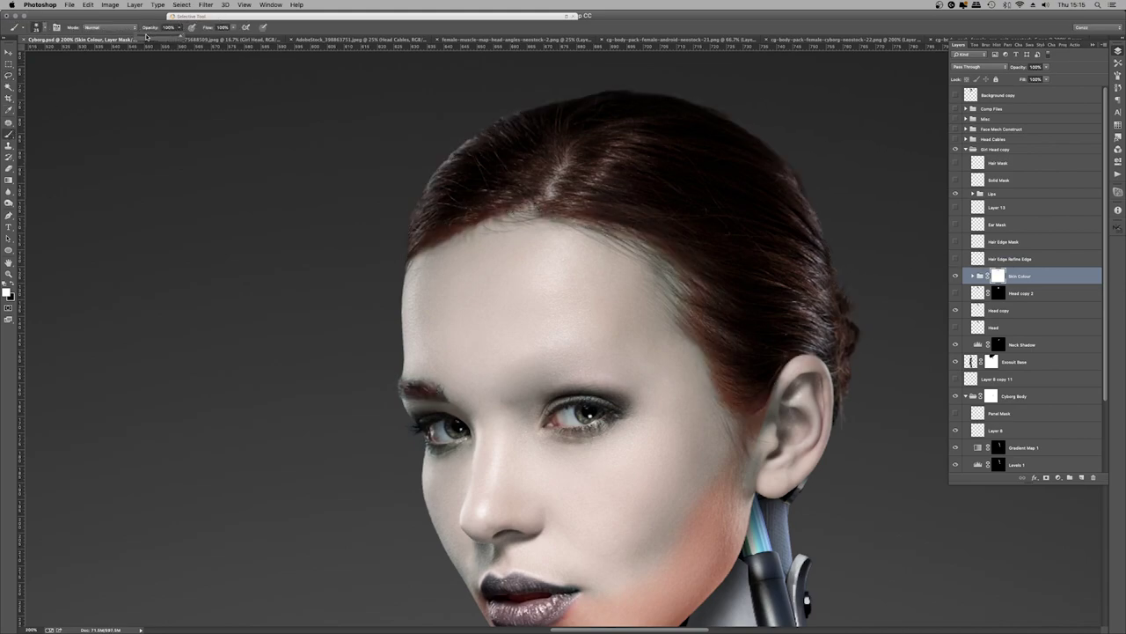
drag(176, 37, 174, 37)
click(234, 29)
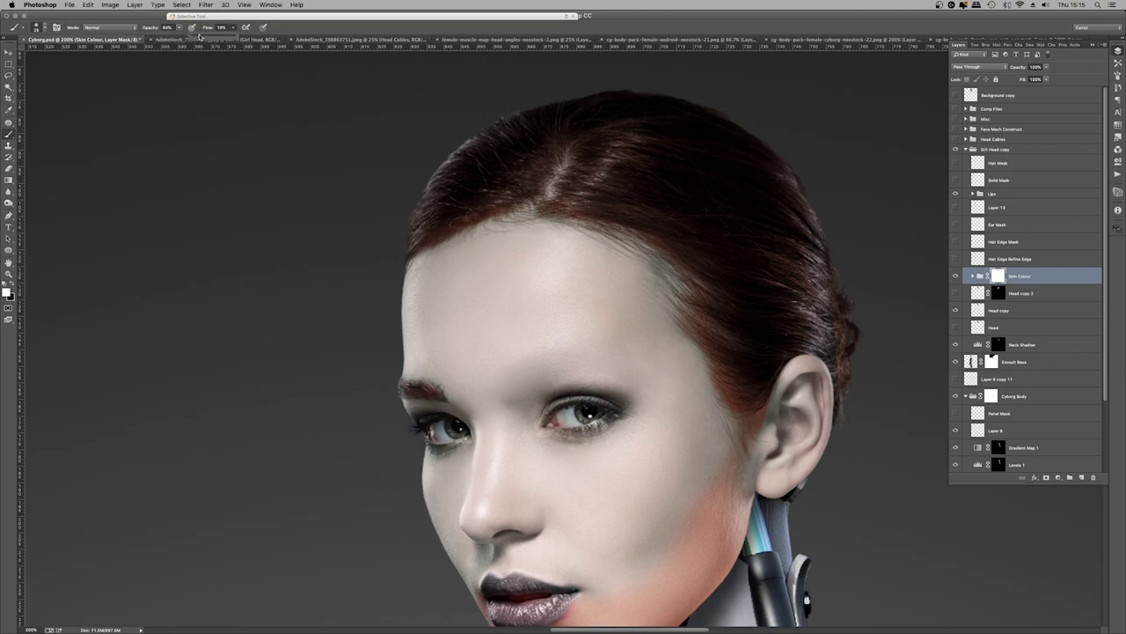
click(474, 160)
key(x)
Show the Head Cables and Face Mech Construct groups and collapse the Girl Head copy group
click(955, 139)
click(956, 129)
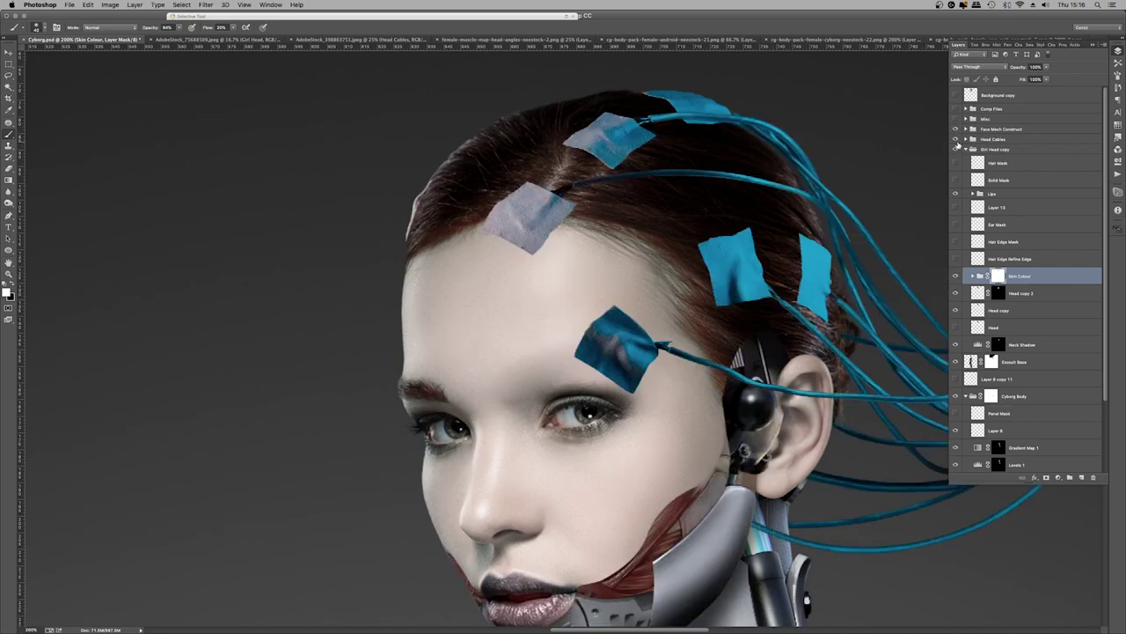
click(966, 149)
click(9, 272)
key(ctrl+0)
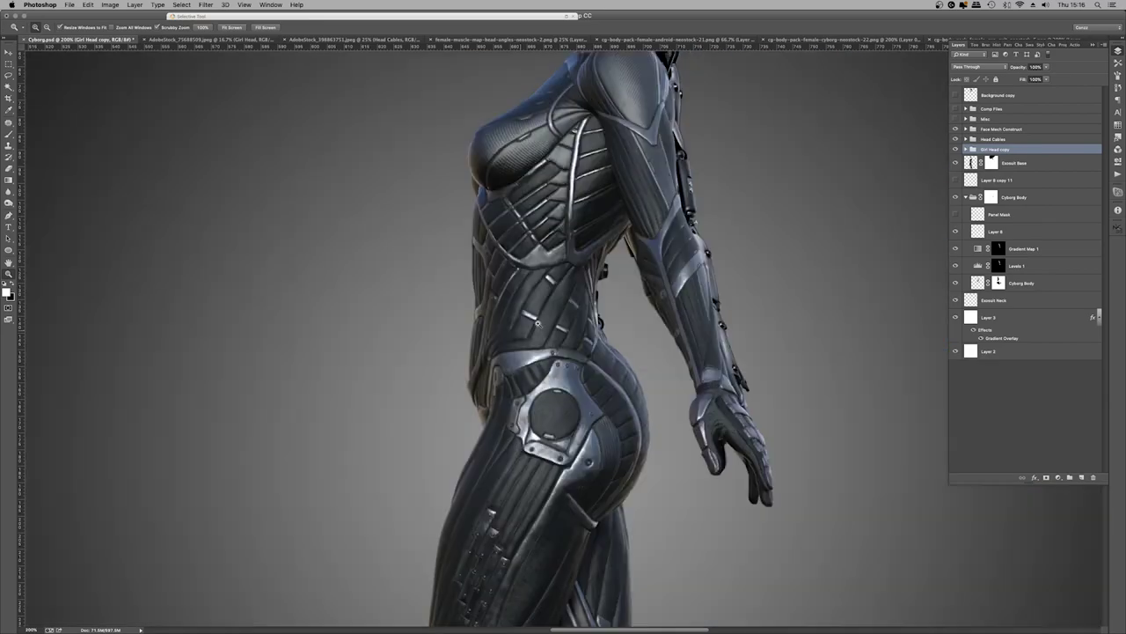
click(572, 132)
click(573, 132)
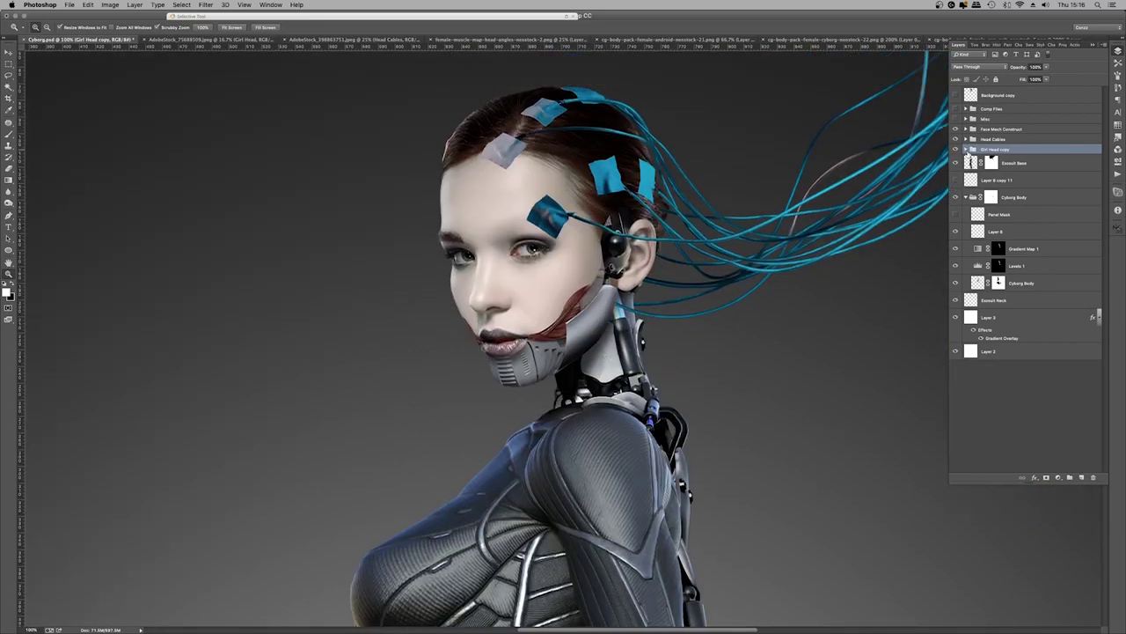
Add a black-to-white Gradient Map above the Skin Colour group, limited to the Hair Edge Refine Edge selection, and lower its opacity
click(966, 150)
ctrl+click(978, 259)
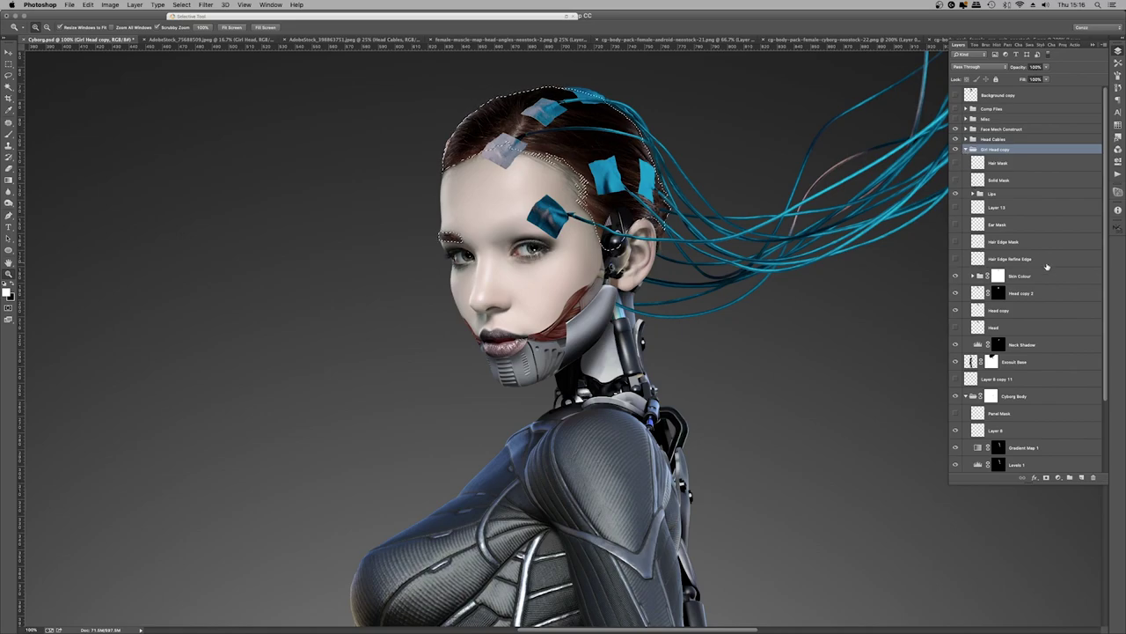
click(1020, 276)
click(1056, 476)
click(1077, 597)
click(1094, 74)
click(1009, 93)
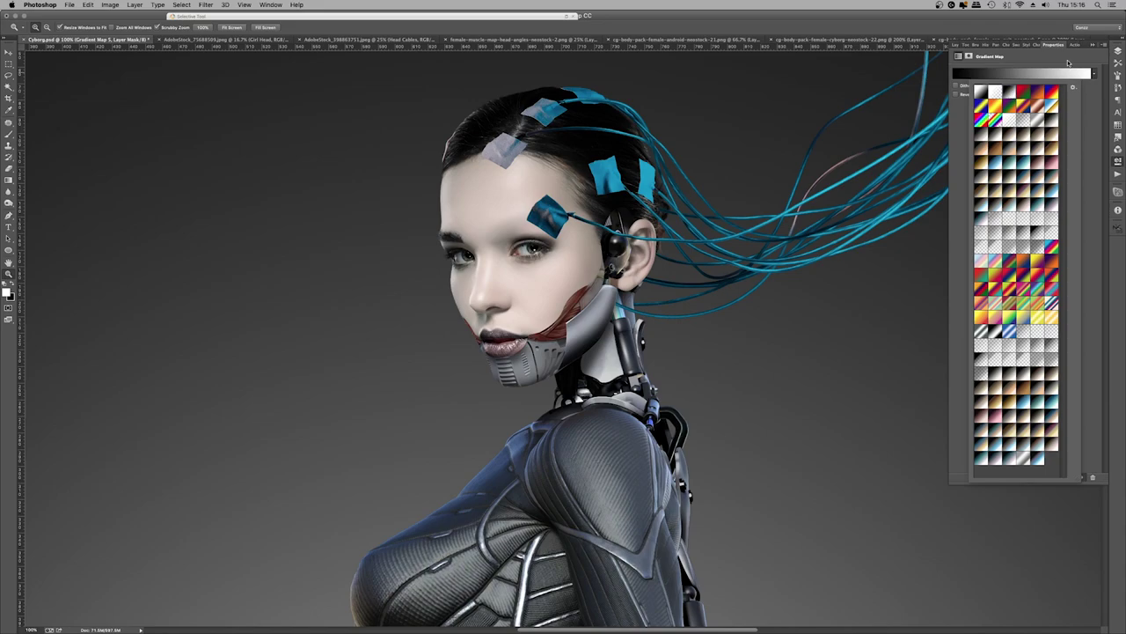
click(1119, 51)
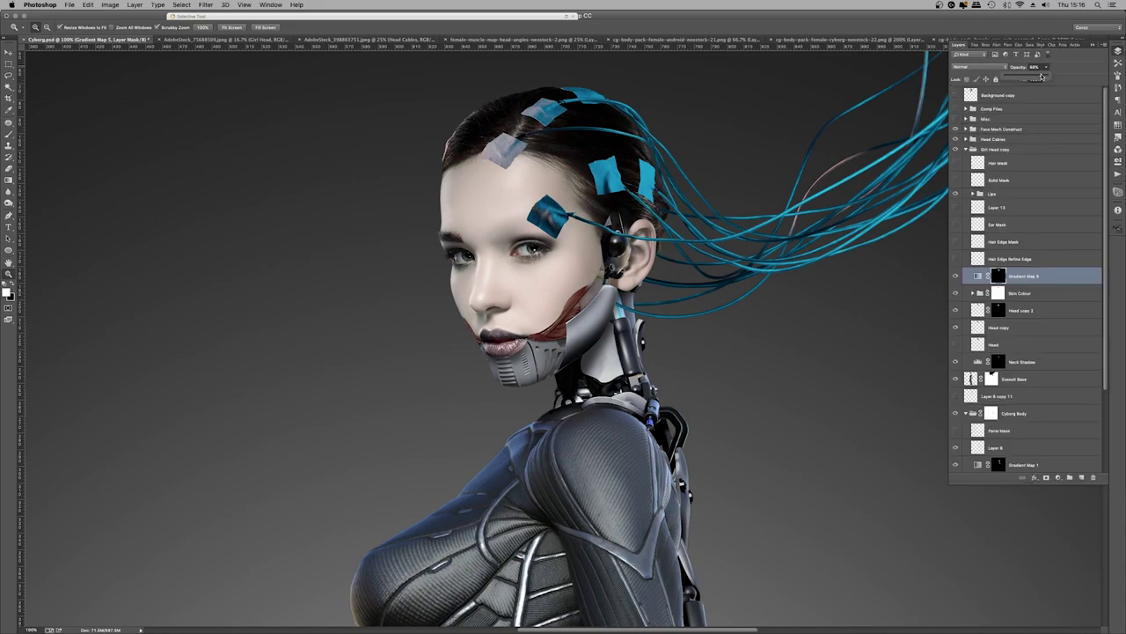
Examine the recoloured hair, face and jaw up close and in the full composition
click(573, 157)
click(573, 158)
key(b)
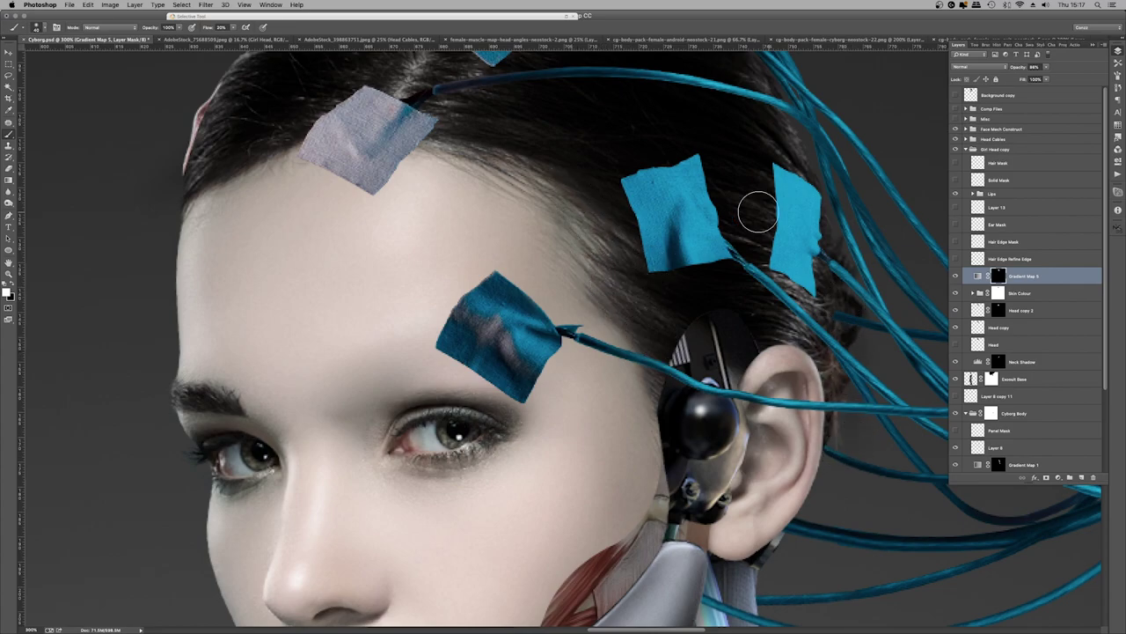
scroll(747, 285, down, 6)
key(z)
right_click(382, 253)
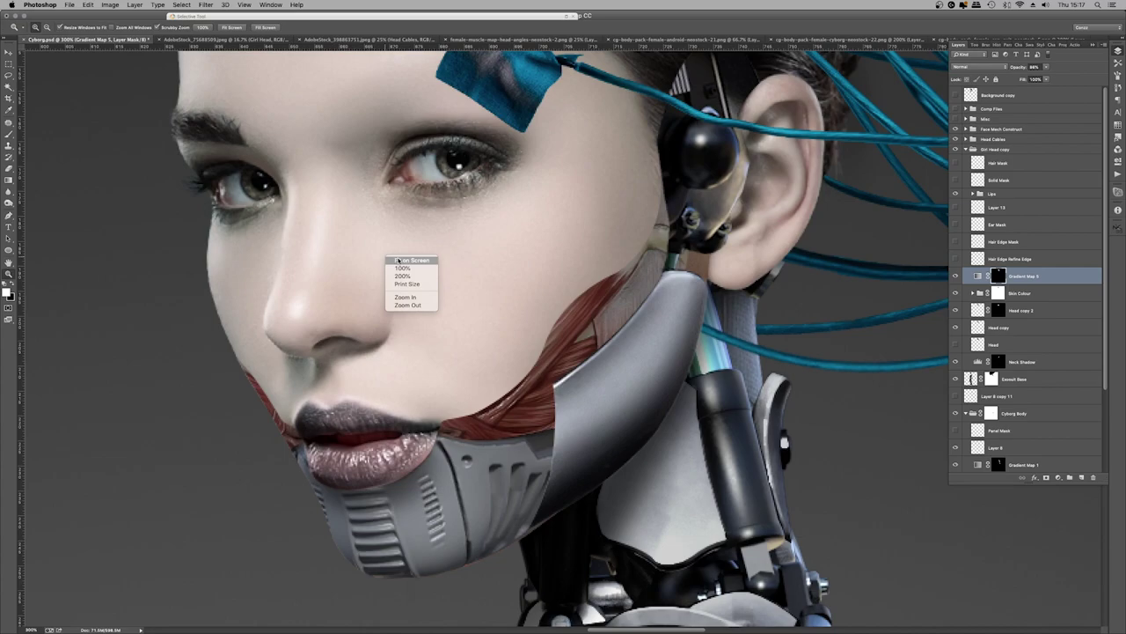
click(400, 259)
click(588, 125)
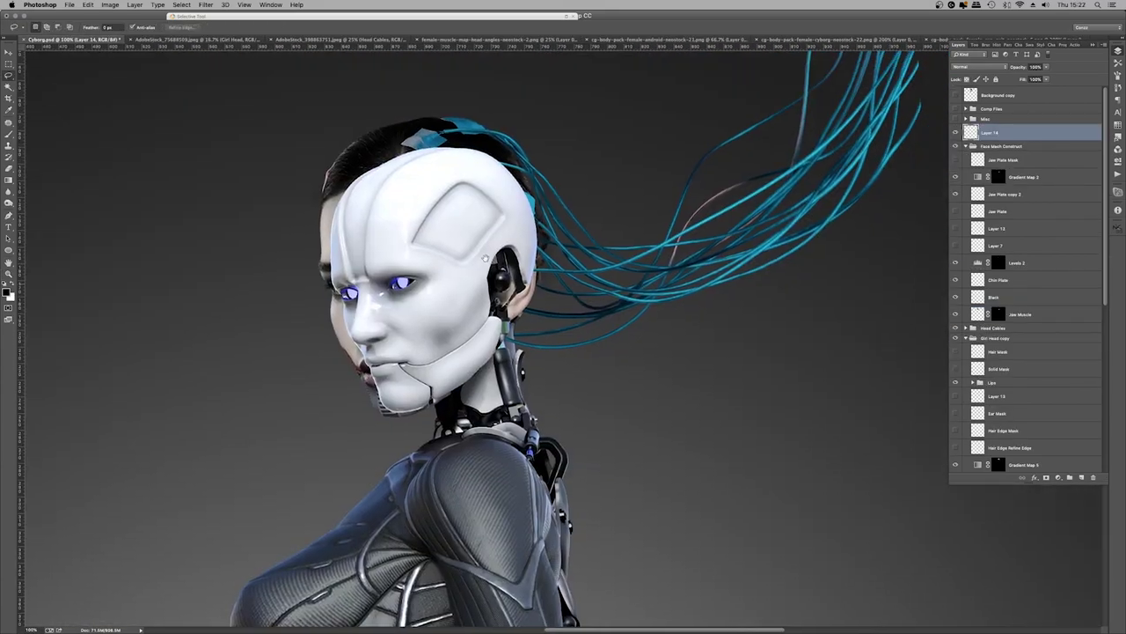
Try adjusting Layer 14's blending options to let the underlying face show through the white robot face
right_click(1002, 130)
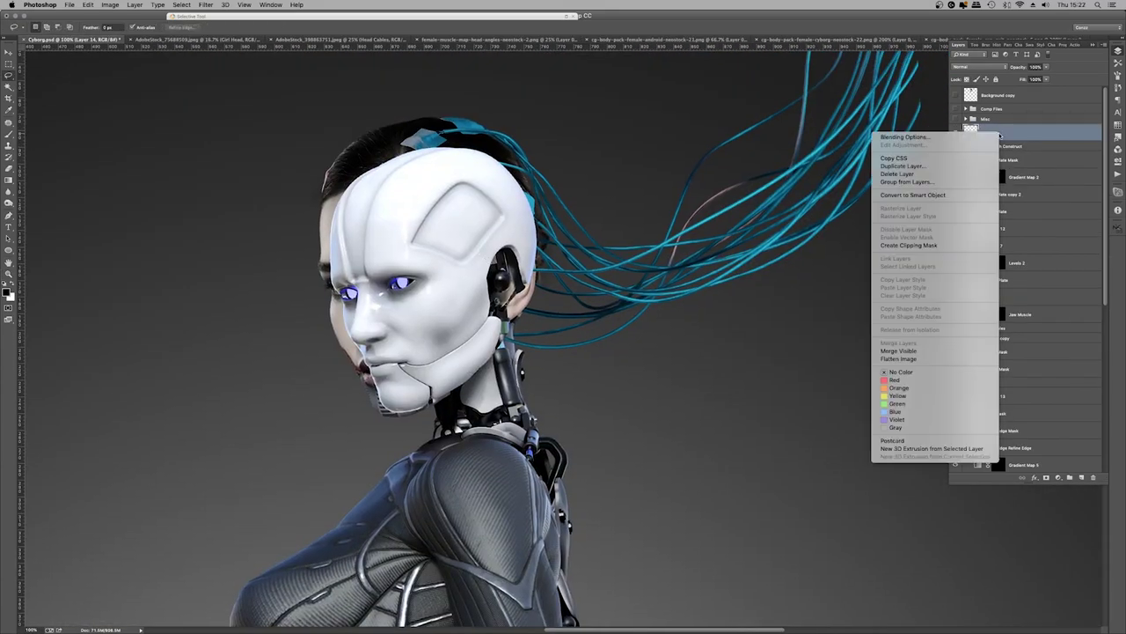
click(936, 136)
mouse_move(1025, 286)
mouse_down()
mouse_move(965, 301)
mouse_move(988, 306)
mouse_move(1009, 285)
mouse_up()
click(1077, 139)
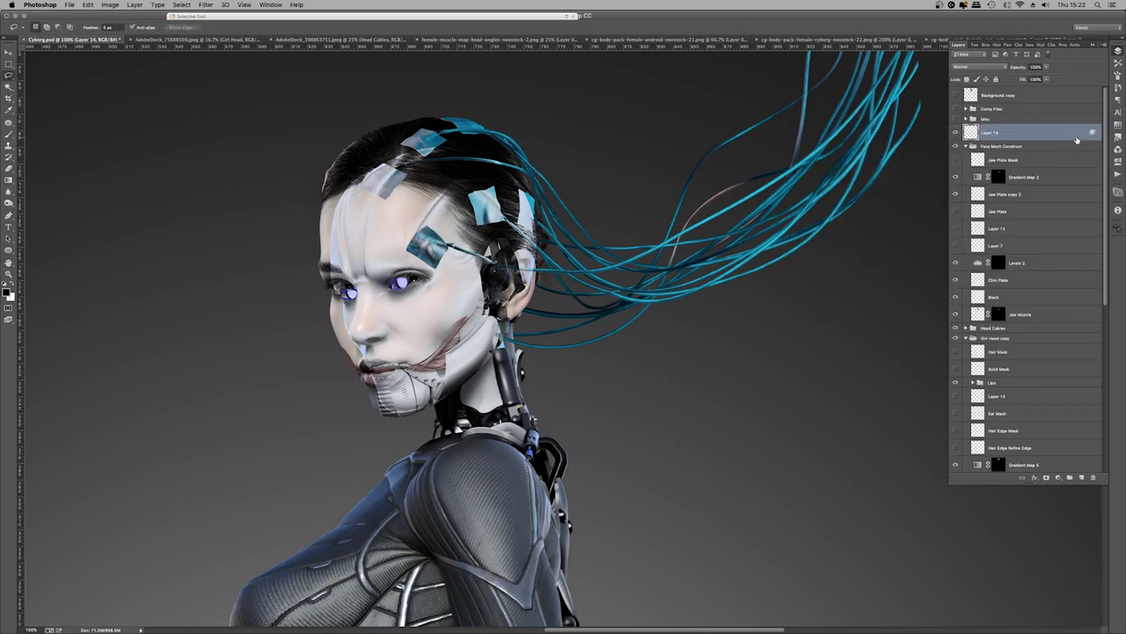
Try adding a layer mask to Layer 14
key(z)
click(1034, 477)
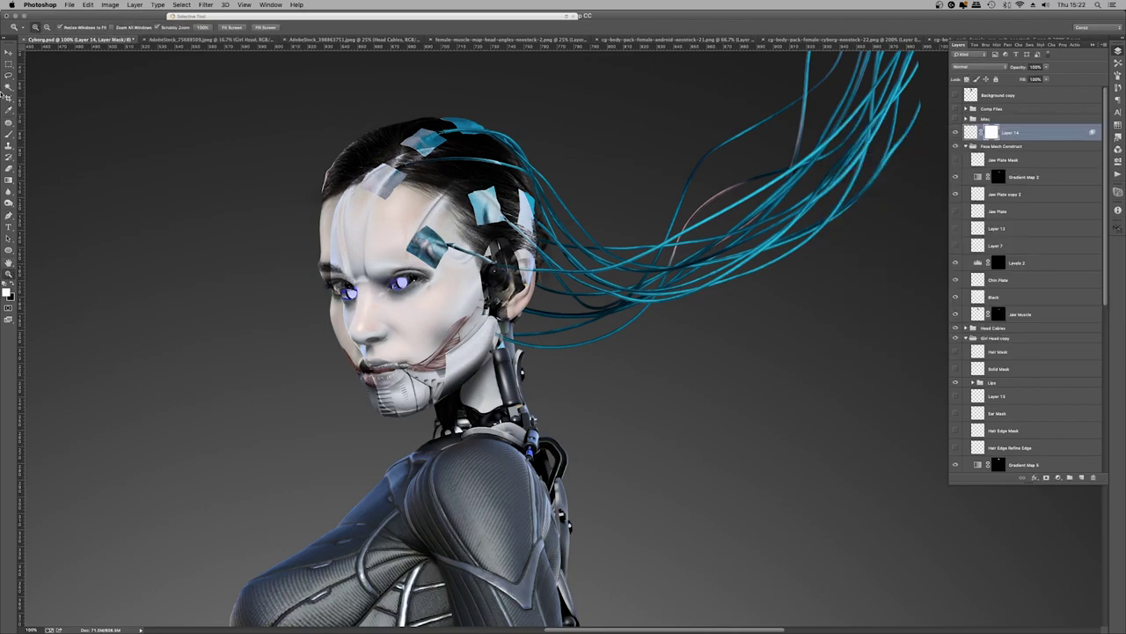
click(946, 138)
key(Escape)
Undo the layer mask and the blending change on Layer 14
key(z)
key(super+z)
click(88, 4)
click(102, 27)
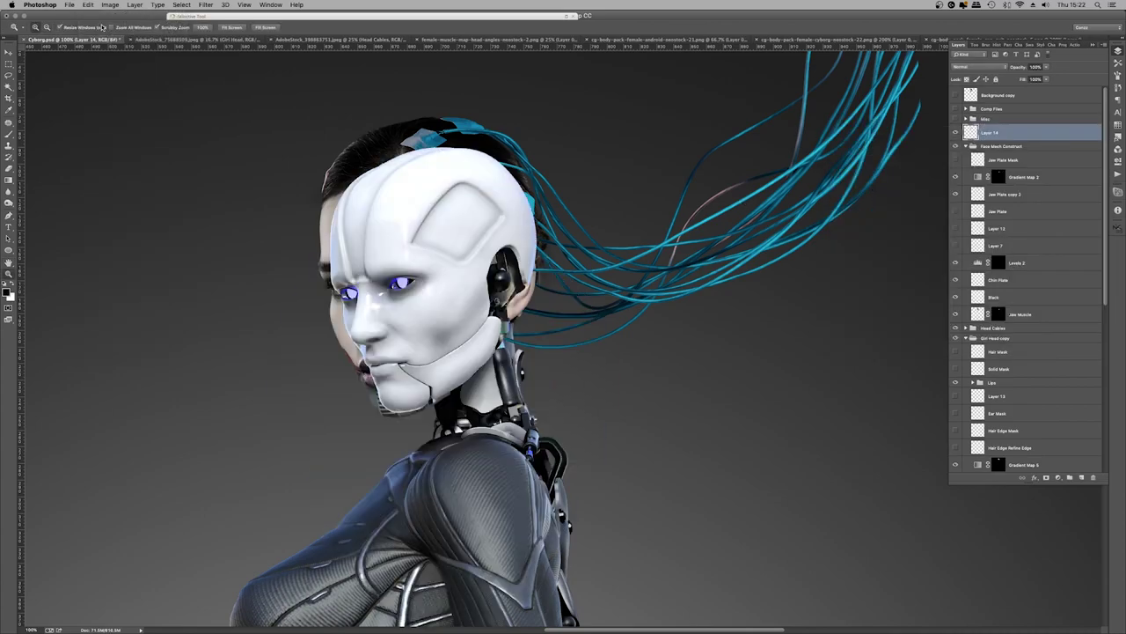
Split Layer 14's Blend If ranges so the underlying face shows through the robot face, and add a layer mask
double_click(973, 129)
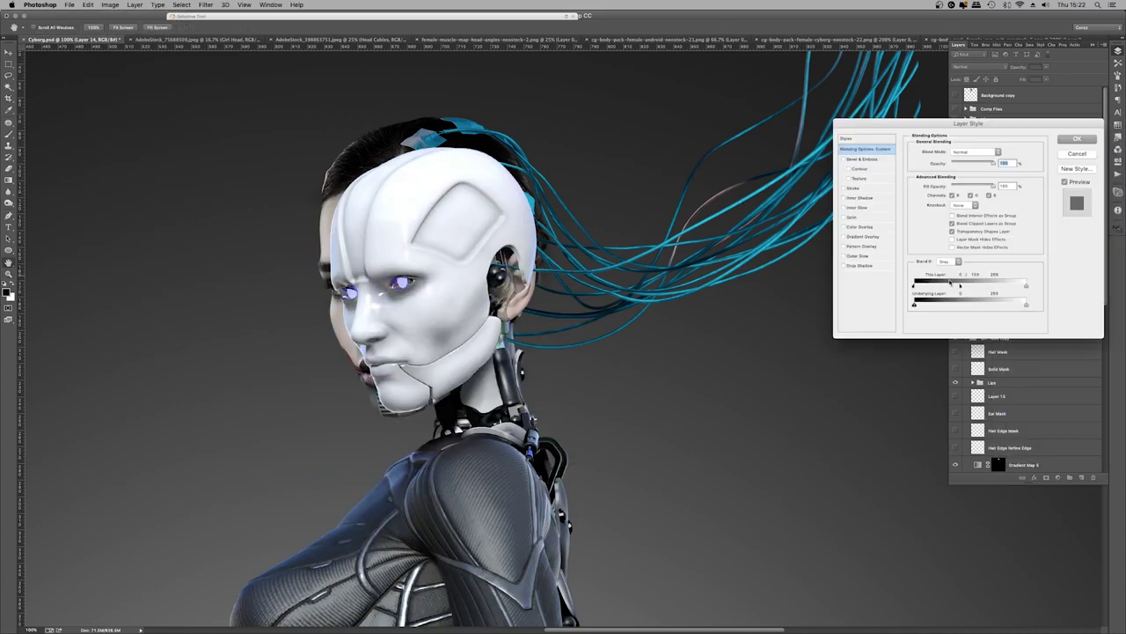
drag(1026, 286, 982, 302)
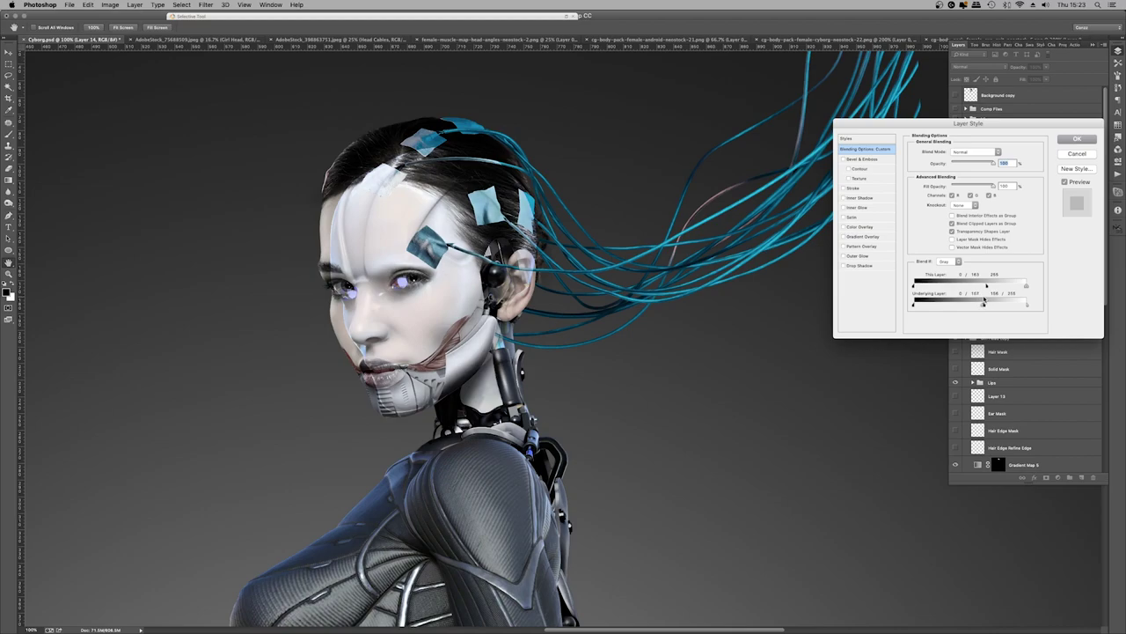
click(1066, 138)
key(z)
click(353, 335)
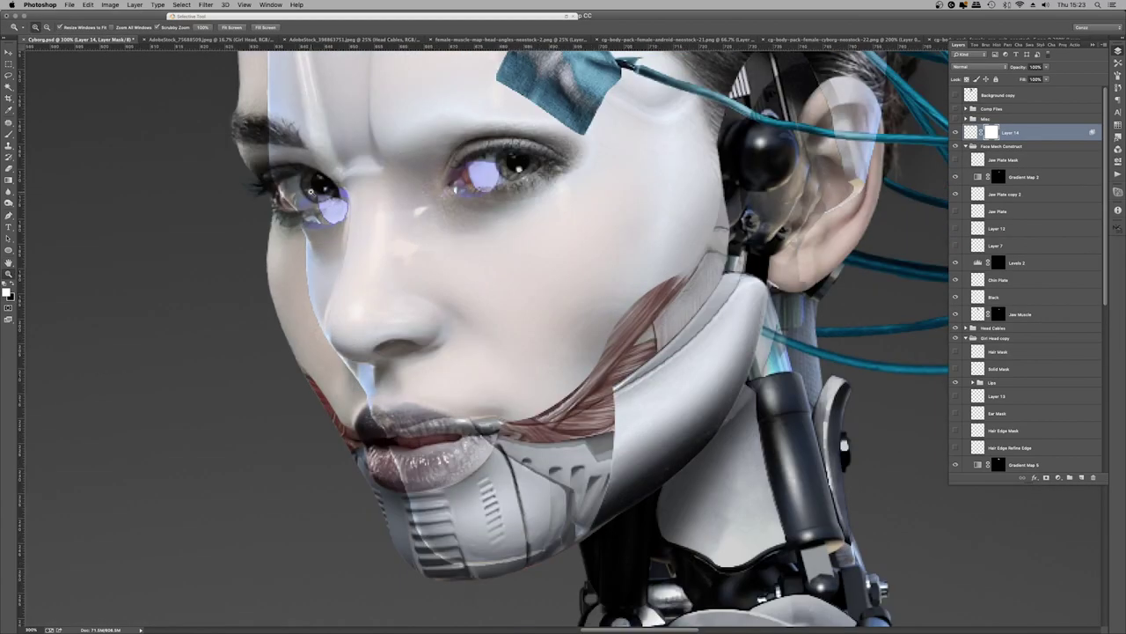
Draw a closed Pen path over the far eye, along the nose ridge and under the nose, looping outside the face and chin
key(ctrl+t)
drag(234, 364, 228, 373)
key(Return)
key(p)
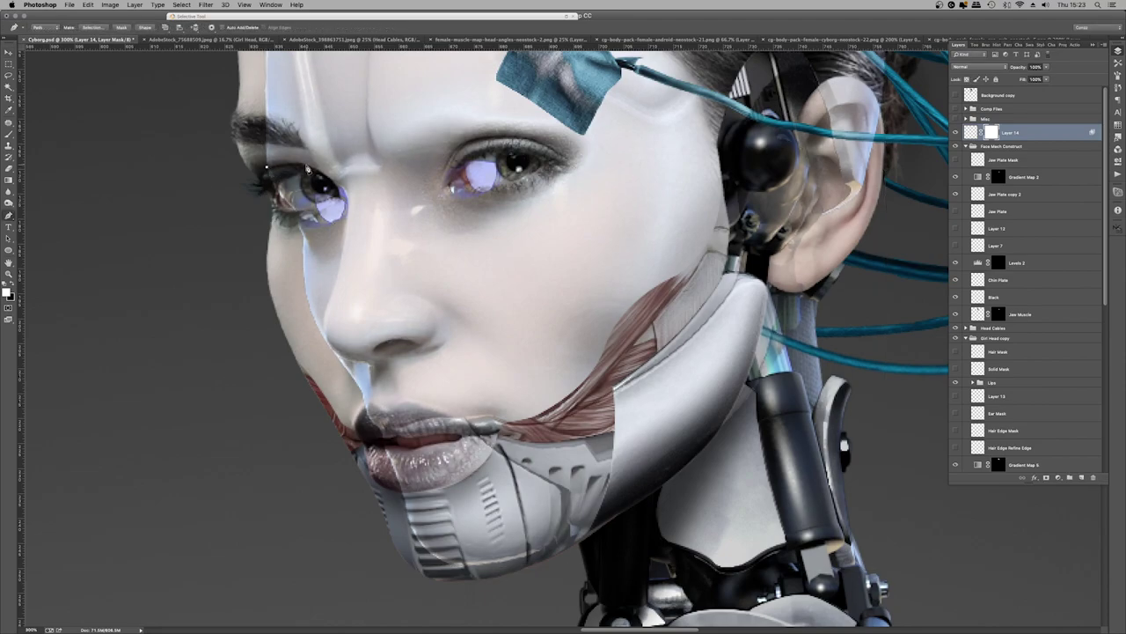
key(super+comma)
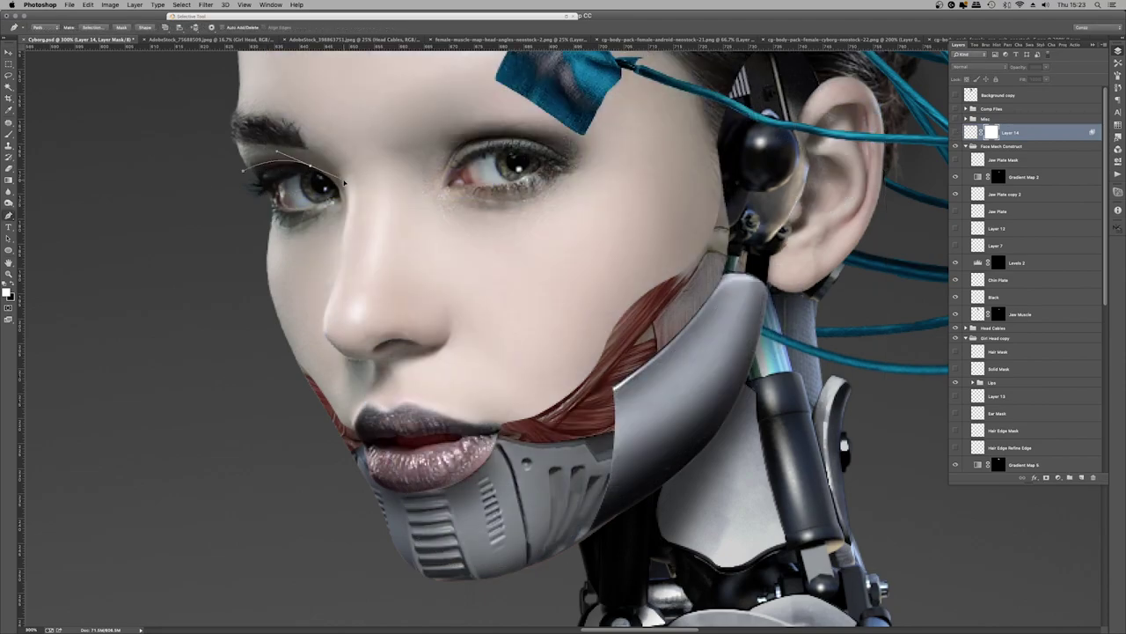
click(957, 132)
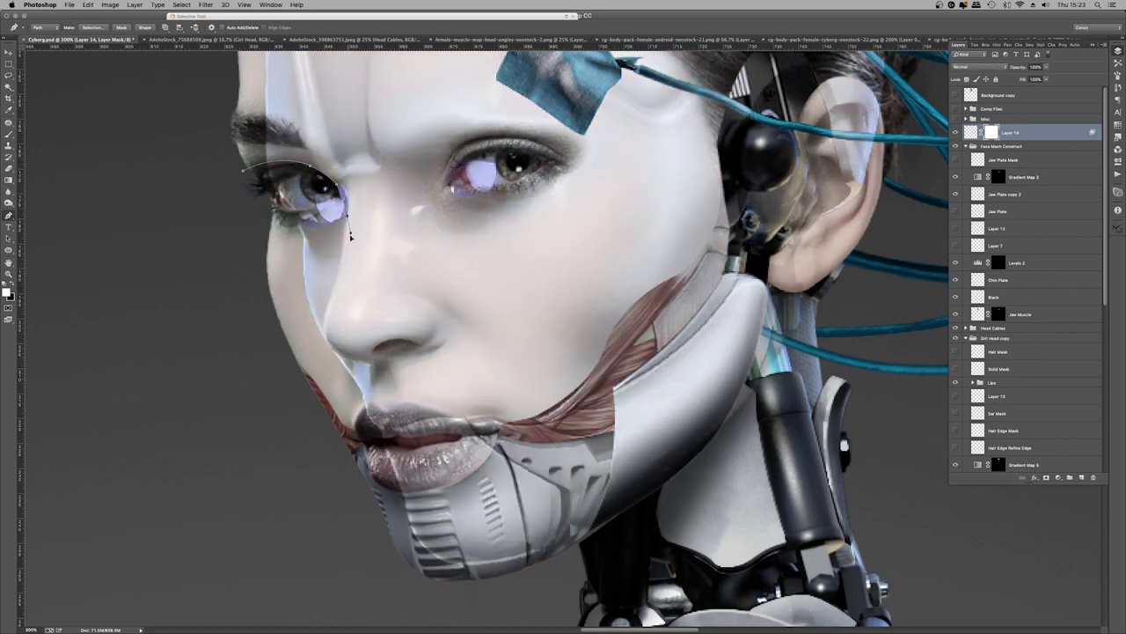
click(956, 132)
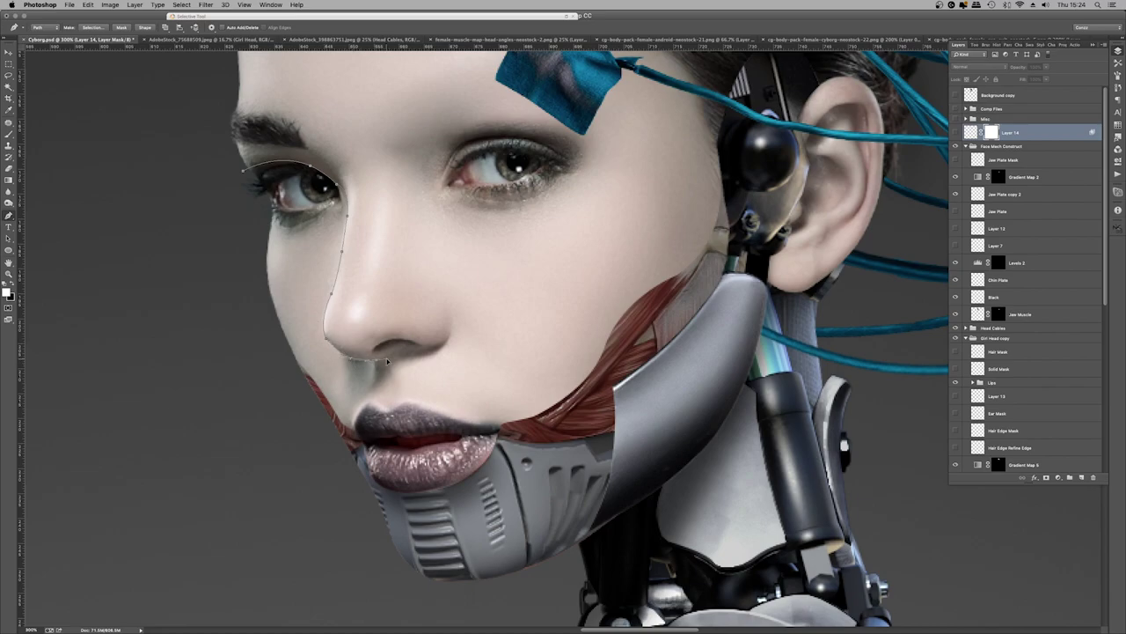
key(super+comma)
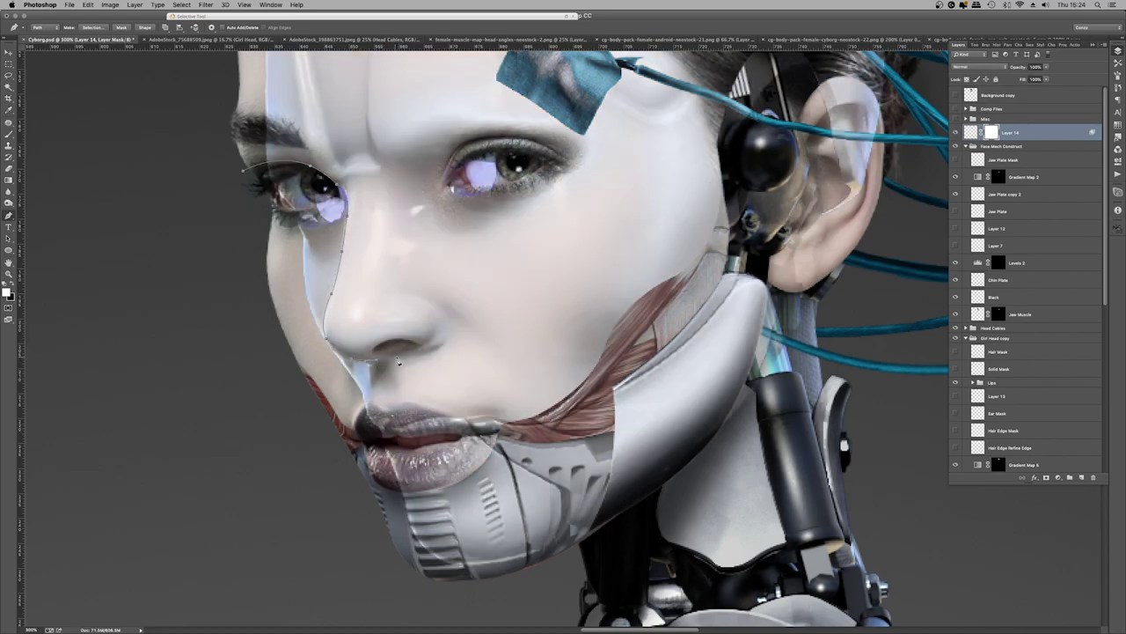
scroll(489, 339, down, 5)
scroll(488, 339, up, 5)
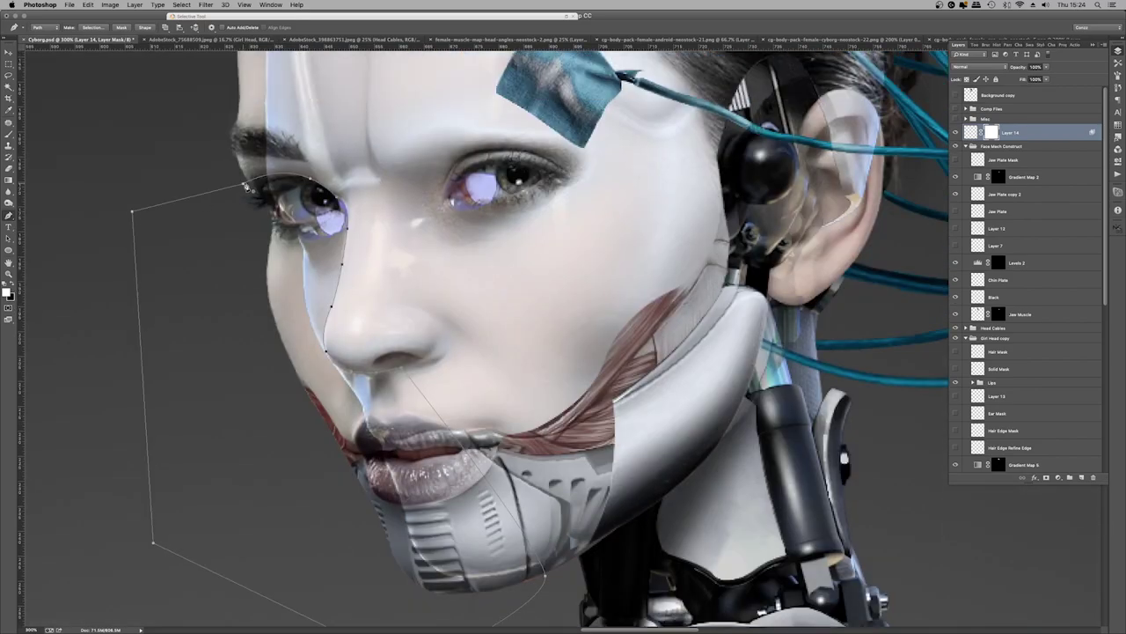
click(242, 167)
Create a layer named Nose Ridge Mask and fill the drawn path on it with white
key(super+shift+n)
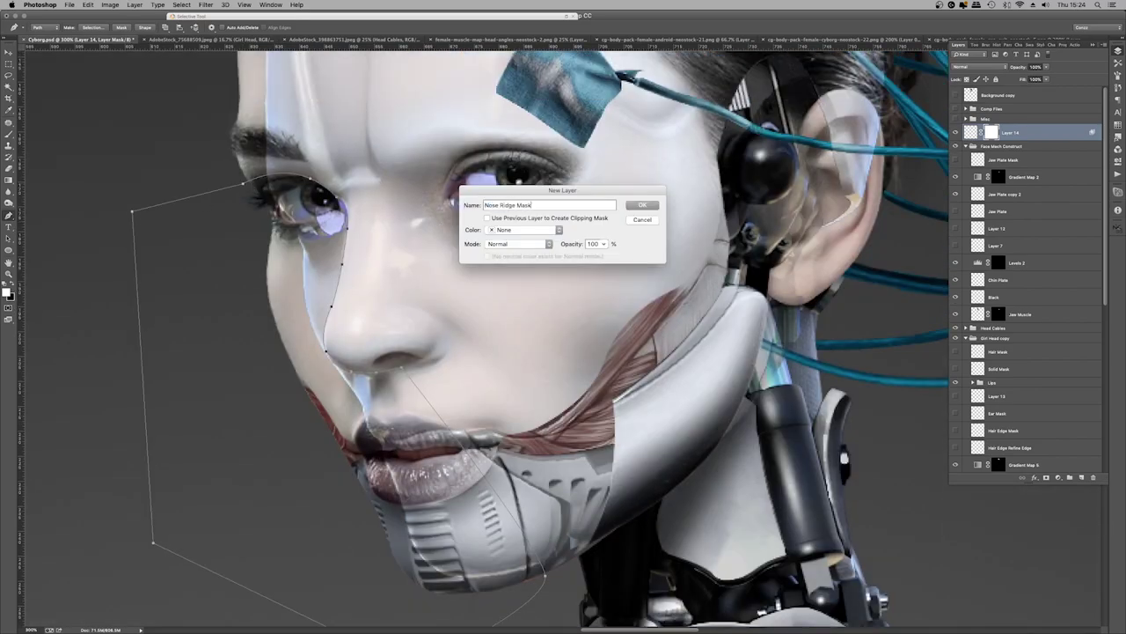
key(Return)
right_click(442, 220)
click(476, 267)
click(435, 143)
click(431, 160)
key(Return)
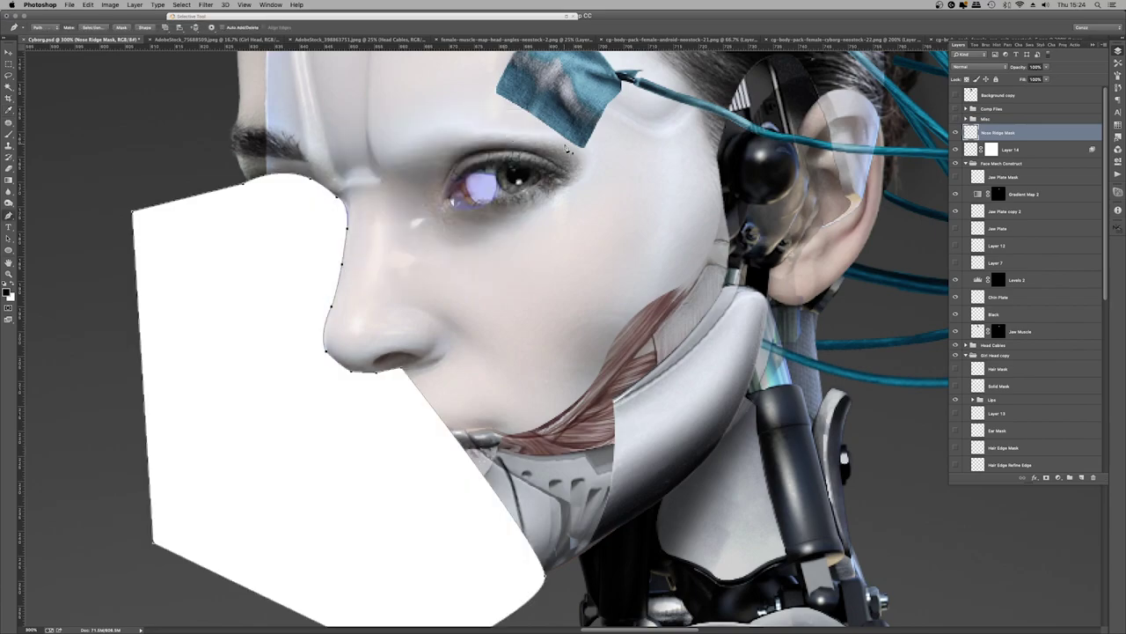
Load the nose ridge shape as a selection and paint black on Layer 14's mask over the far eye, cheek and mouth
key(super+z)
key(super+Return)
key(alt+bracketleft)
click(9, 133)
drag(343, 290, 339, 255)
key(shift+0)
mouse_move(354, 440)
mouse_down()
mouse_move(446, 494)
mouse_move(428, 518)
mouse_move(431, 502)
mouse_move(470, 533)
mouse_move(452, 510)
mouse_up()
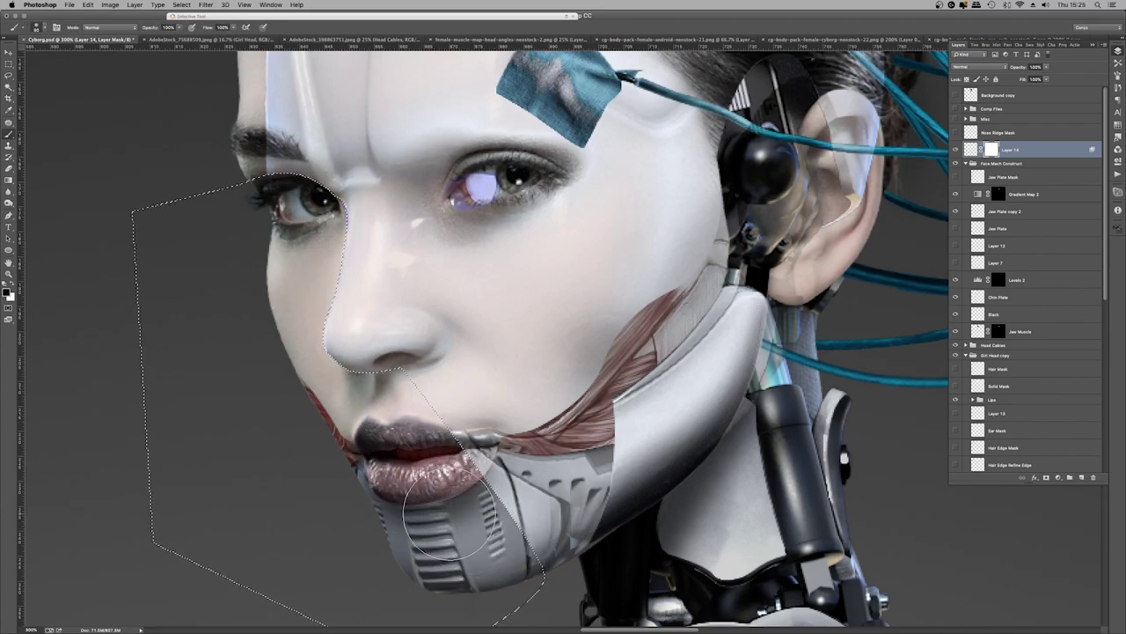
Mask Layer 14 off the jaw muscle, jaw plates and ear, using the Jaw Plate copy 2 and Jaw Muscle outlines as selections
super+click(976, 211)
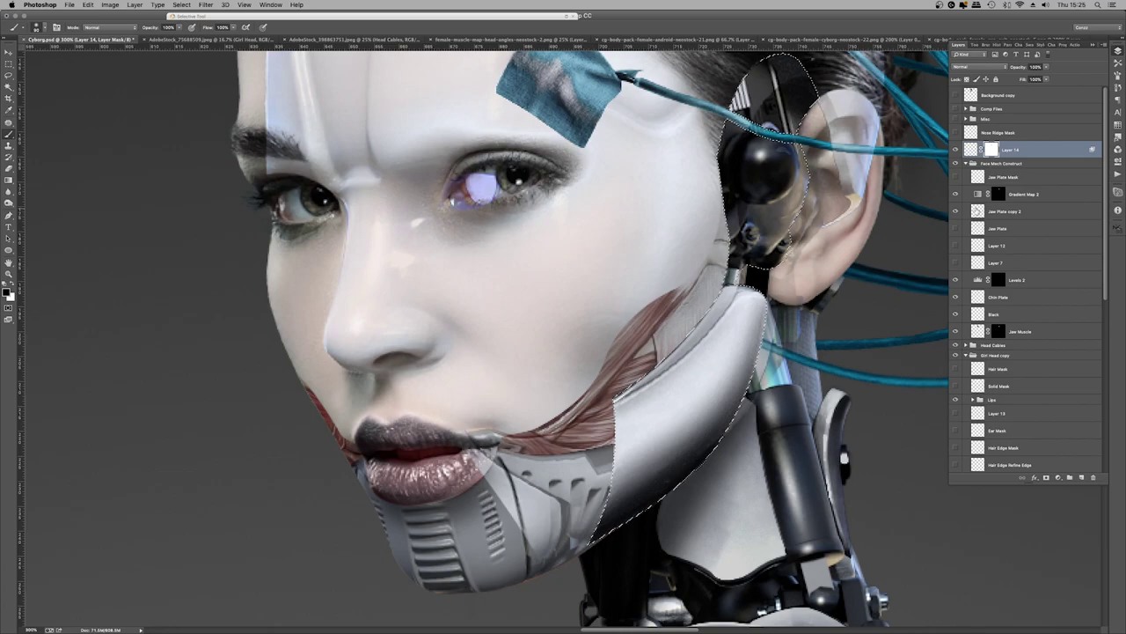
super+click(998, 332)
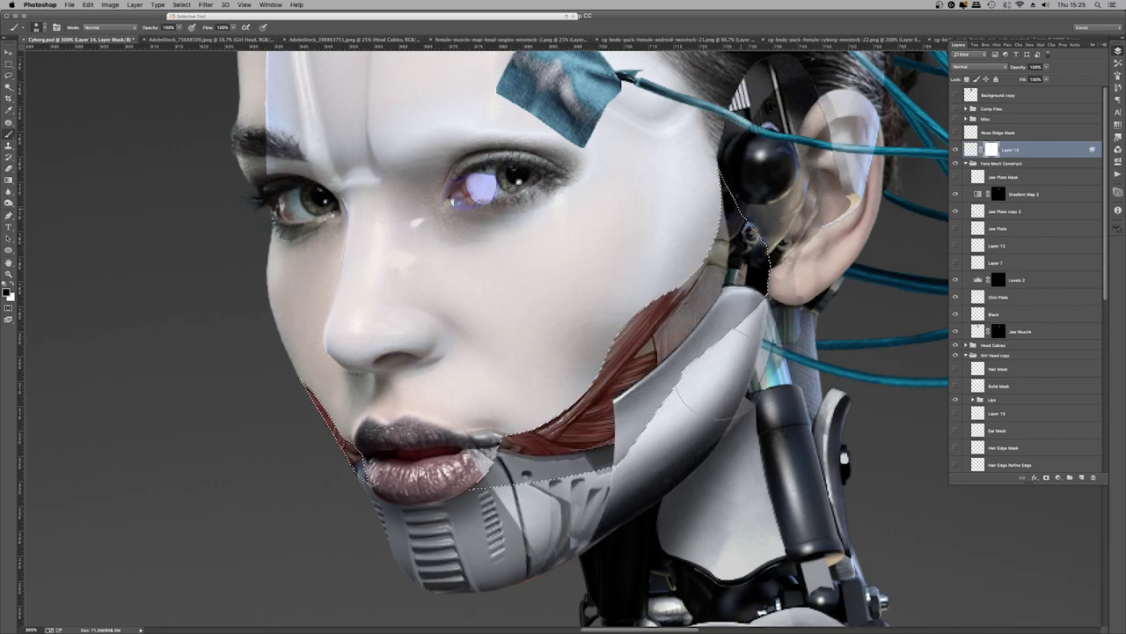
key(ctrl+d)
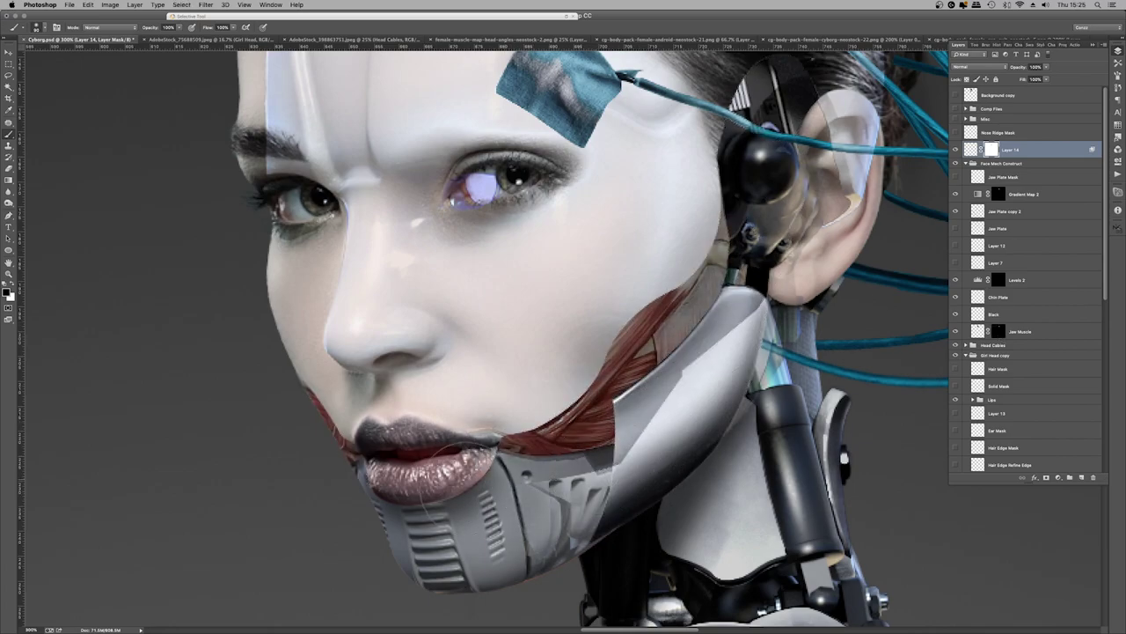
key(bracketright)
key(bracketright)
key(bracketright)
mouse_move(607, 515)
mouse_down()
mouse_move(634, 447)
mouse_move(690, 433)
mouse_move(850, 264)
mouse_up()
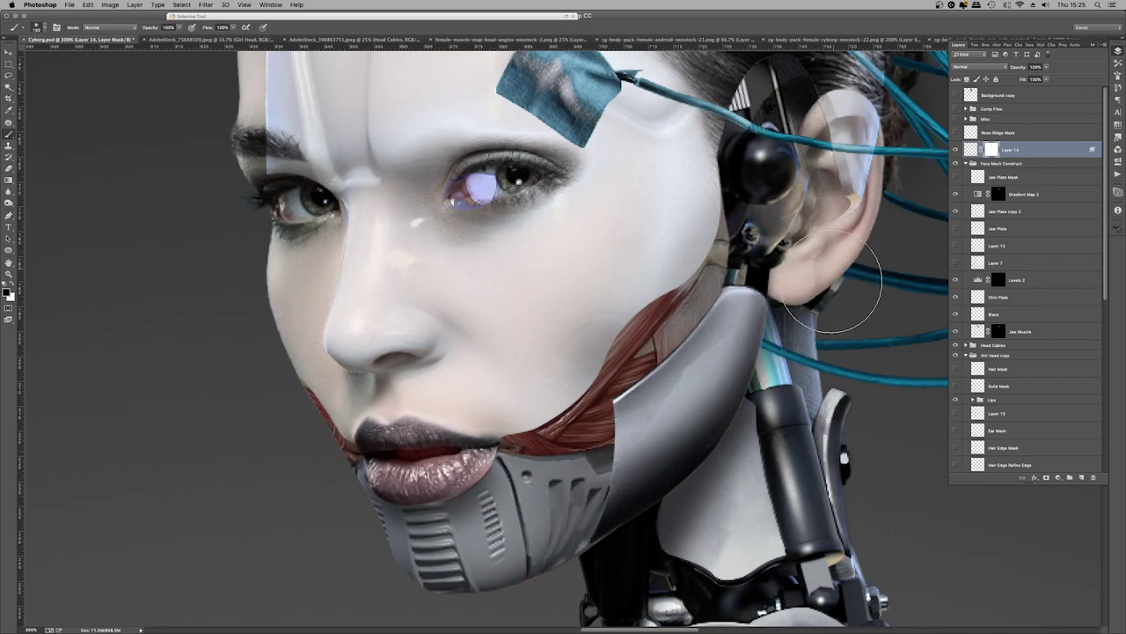
Paint black on Layer 14's mask with a larger brush to hide the robot face over the hairline, hair and tape patches
scroll(875, 172, up, 3)
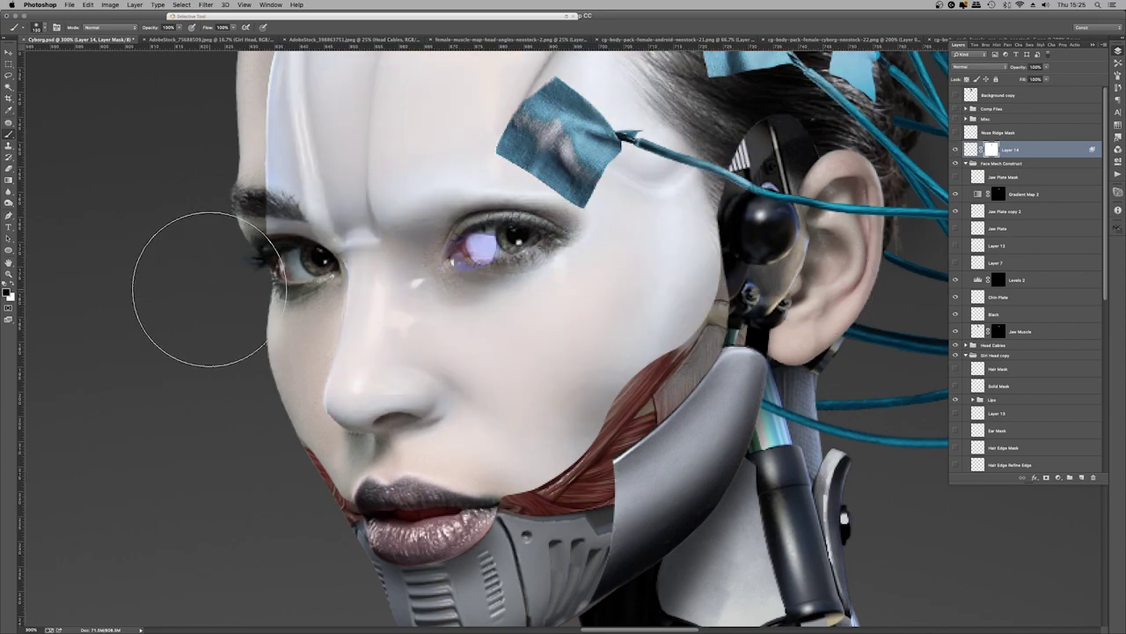
key(bracketright)
key(bracketright)
scroll(211, 261, up, 5)
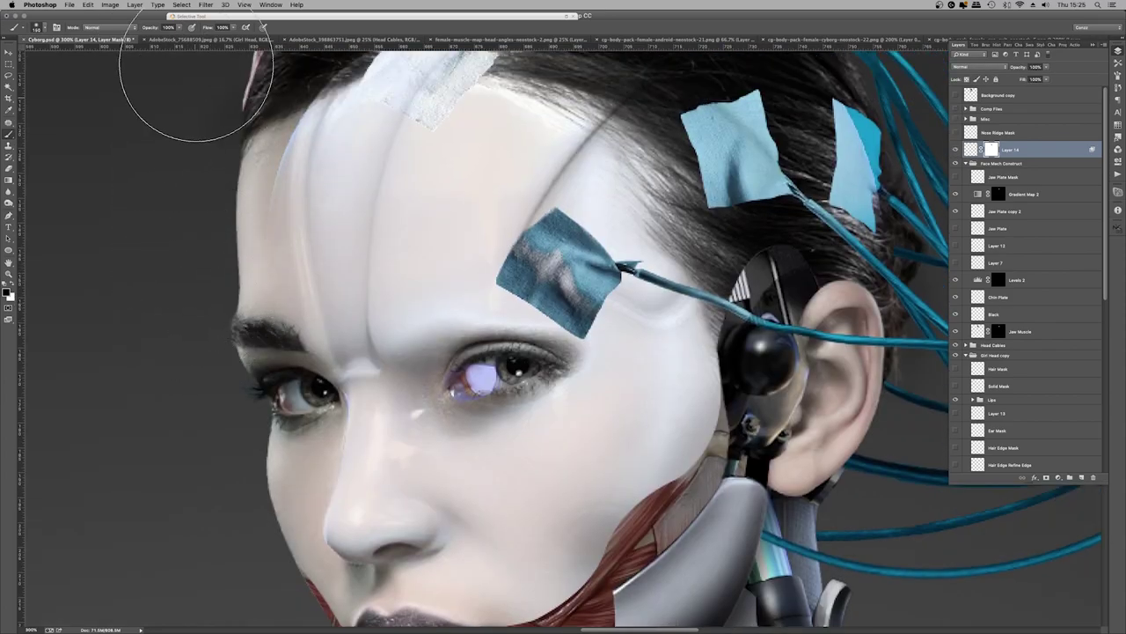
key(super+minus)
key(super+minus)
scroll(372, 188, down, 1)
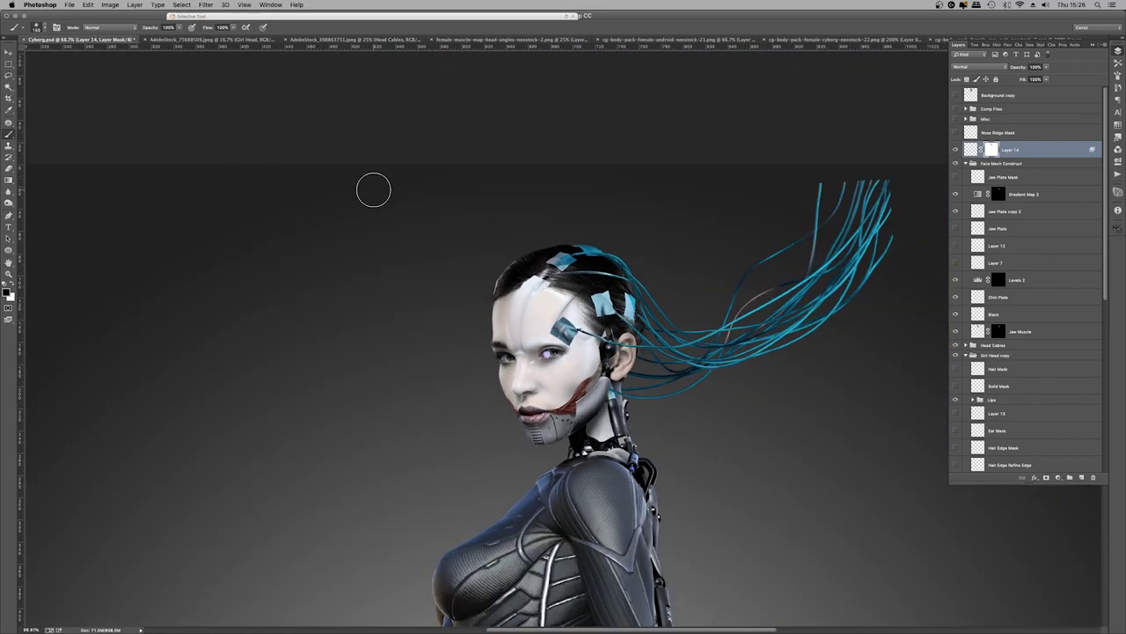
scroll(528, 221, up, 5)
key(bracketright)
key(bracketright)
key(bracketright)
key(bracketright)
mouse_move(307, 75)
mouse_down()
mouse_move(455, 105)
mouse_move(686, 221)
mouse_up()
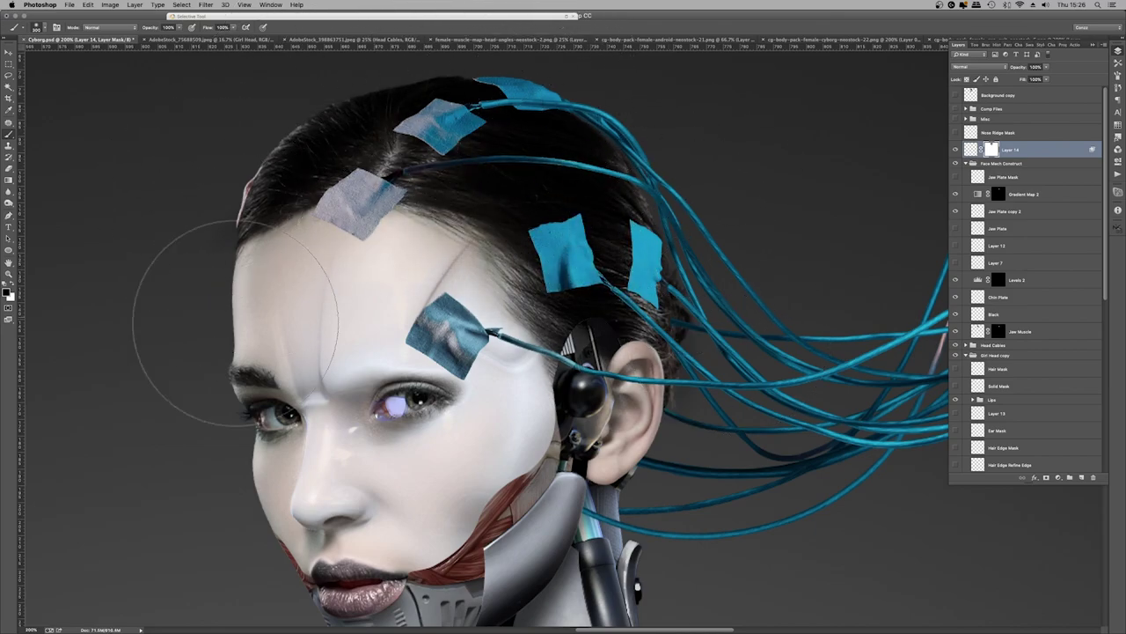
Paint Layer 14's mask over the near eye to remove the purple robot eye
scroll(237, 317, down, 3)
key(z)
right_click(415, 279)
click(415, 279)
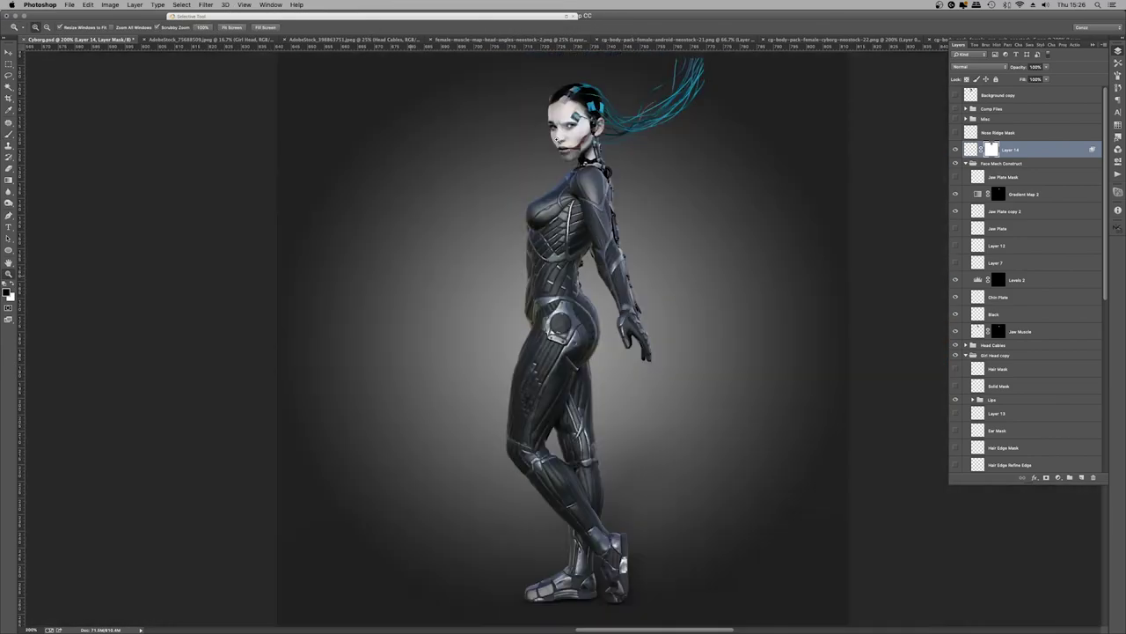
click(599, 88)
click(481, 138)
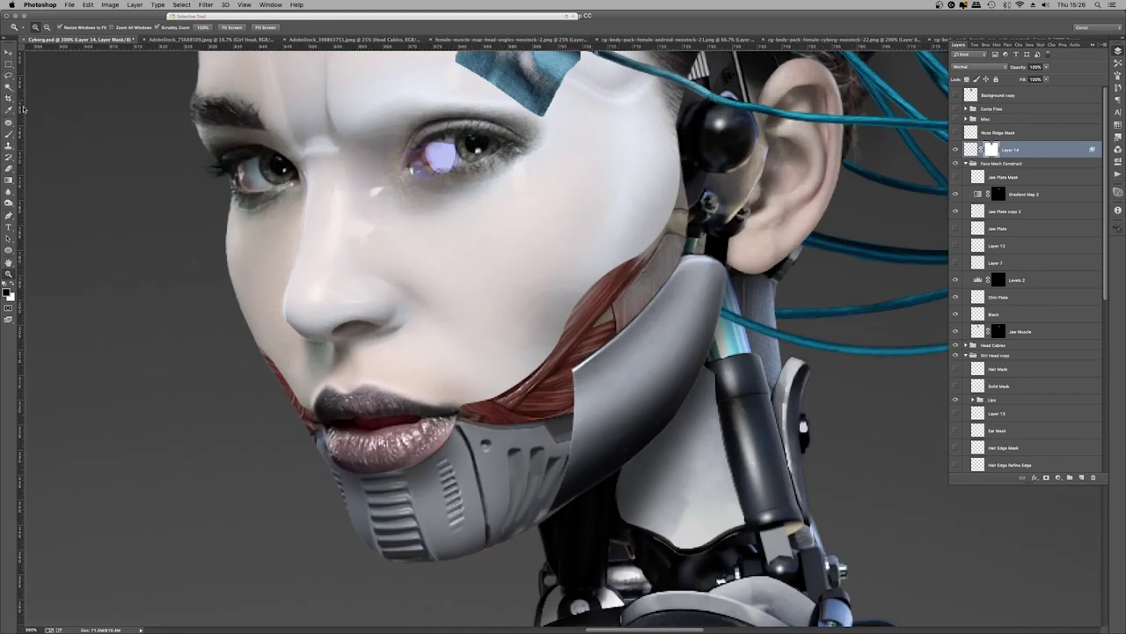
click(9, 134)
mouse_move(422, 148)
mouse_down()
mouse_move(440, 160)
mouse_move(500, 139)
mouse_up()
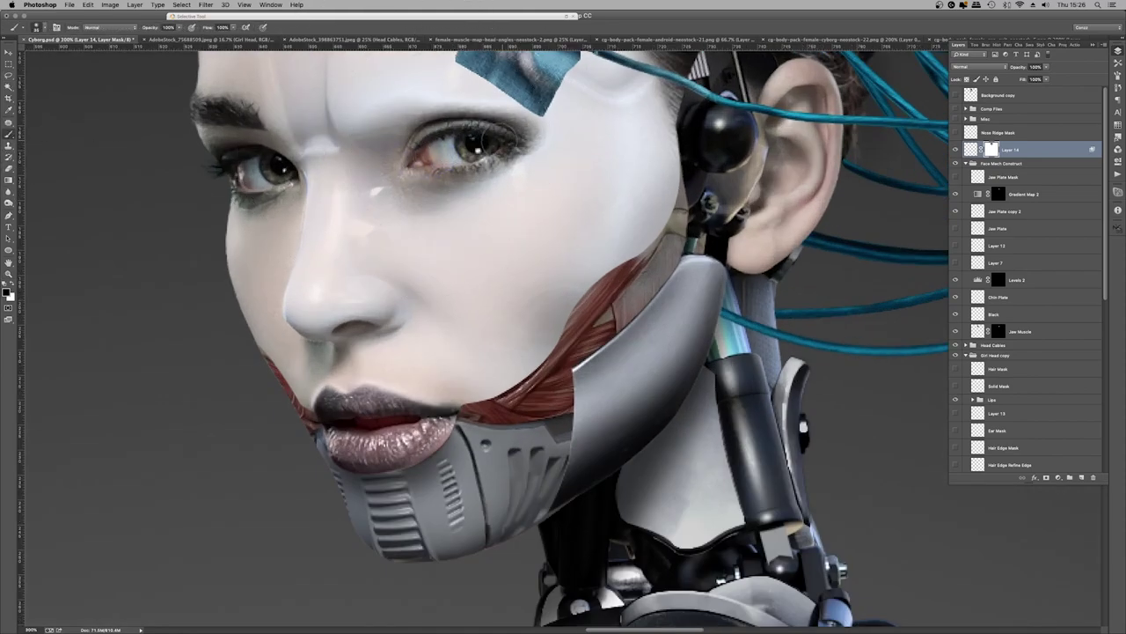
Compare the face with and without Layer 14, and examine the blend in the wider composition
right_click(440, 251)
key(Escape)
click(956, 150)
click(956, 150)
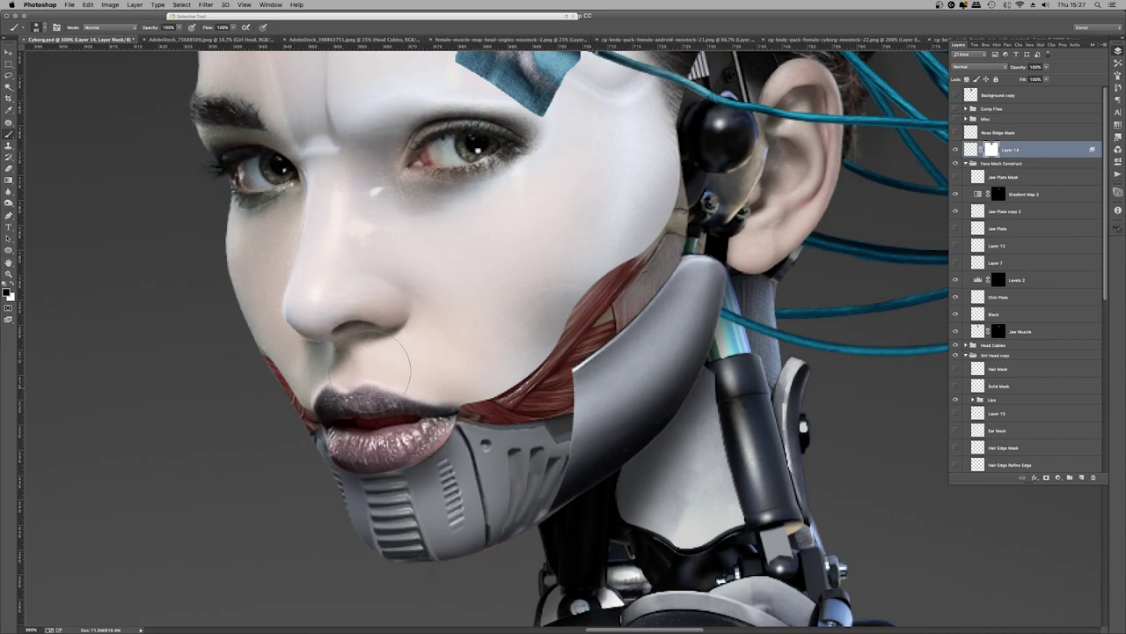
key(z)
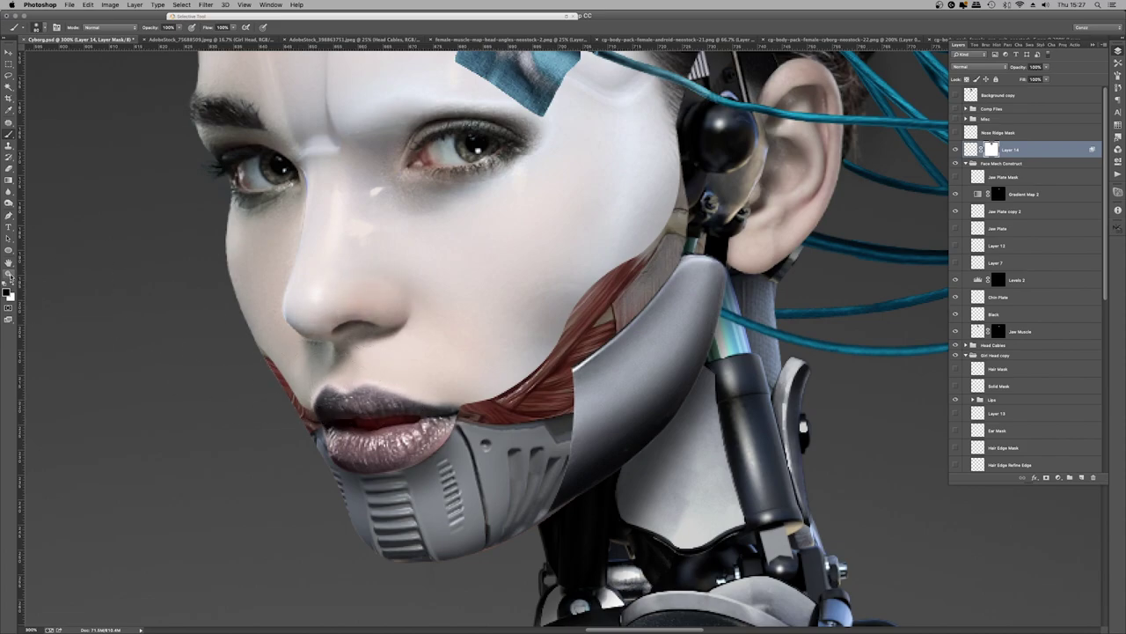
key(ctrl+0)
drag(546, 97, 616, 97)
scroll(563, 335, up, 5)
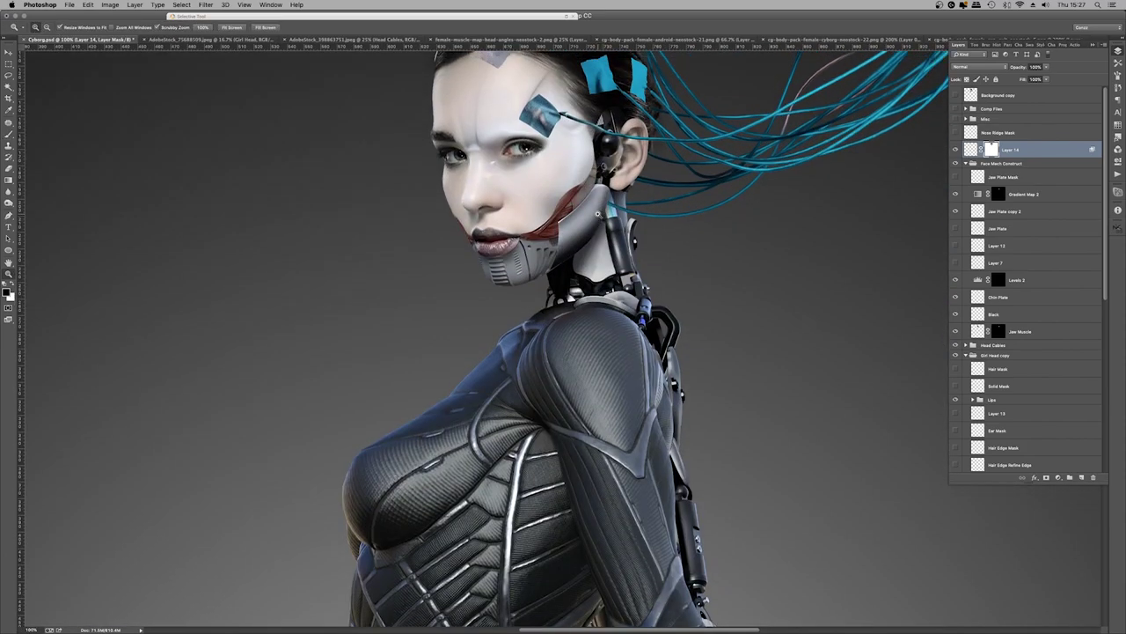
Add a new layer above Gradient Map 5 and paint soft white over the cheek, nose and mouth area
key(b)
key(bracketright)
key(bracketright)
key(bracketright)
key(bracketright)
key(bracketright)
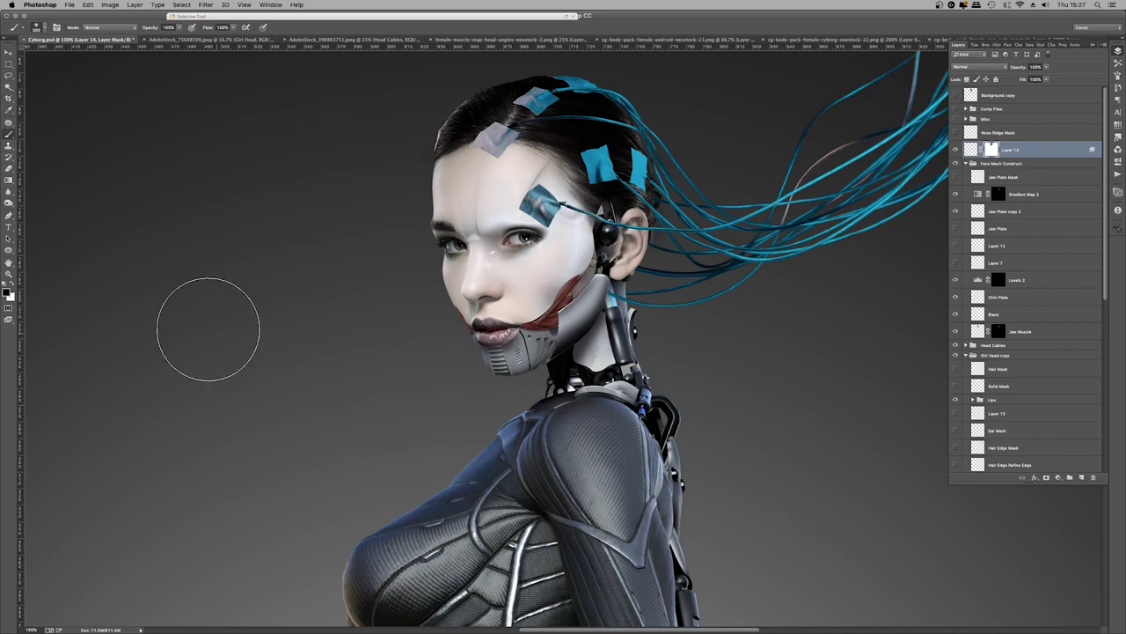
key(alt+bracketleft)
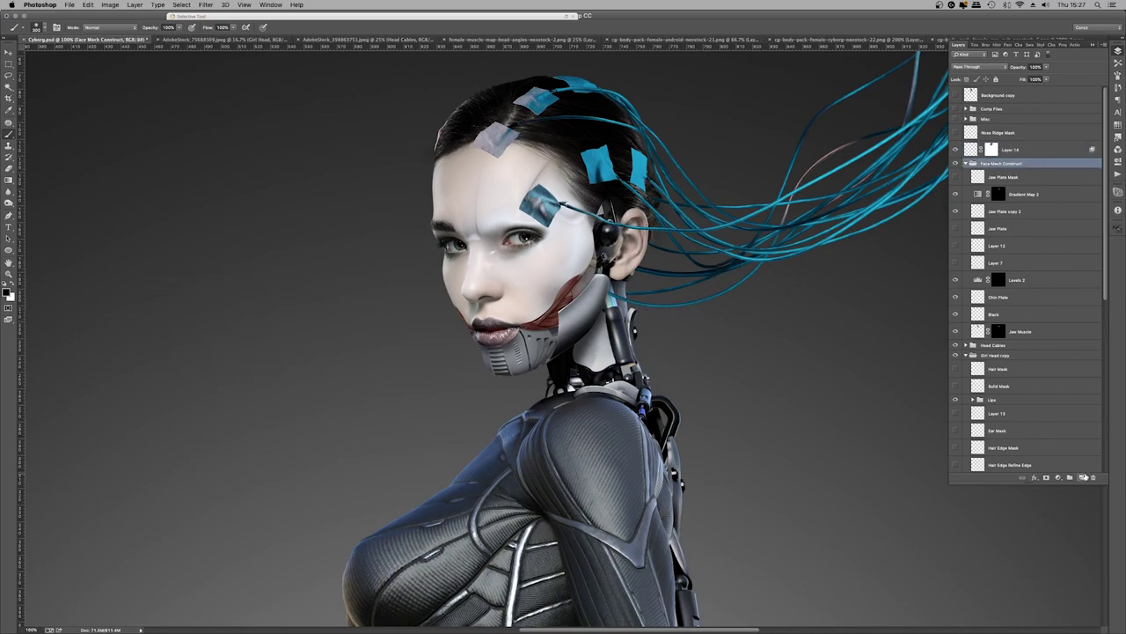
scroll(1038, 432, down, 3)
click(1039, 415)
scroll(1038, 409, down, 1)
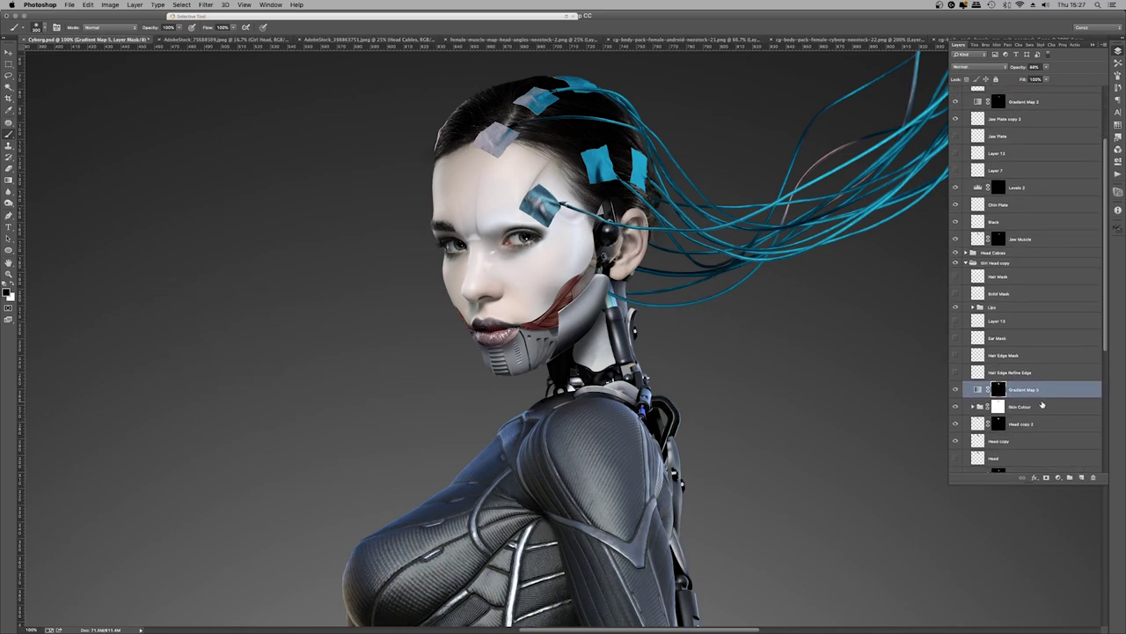
click(1082, 478)
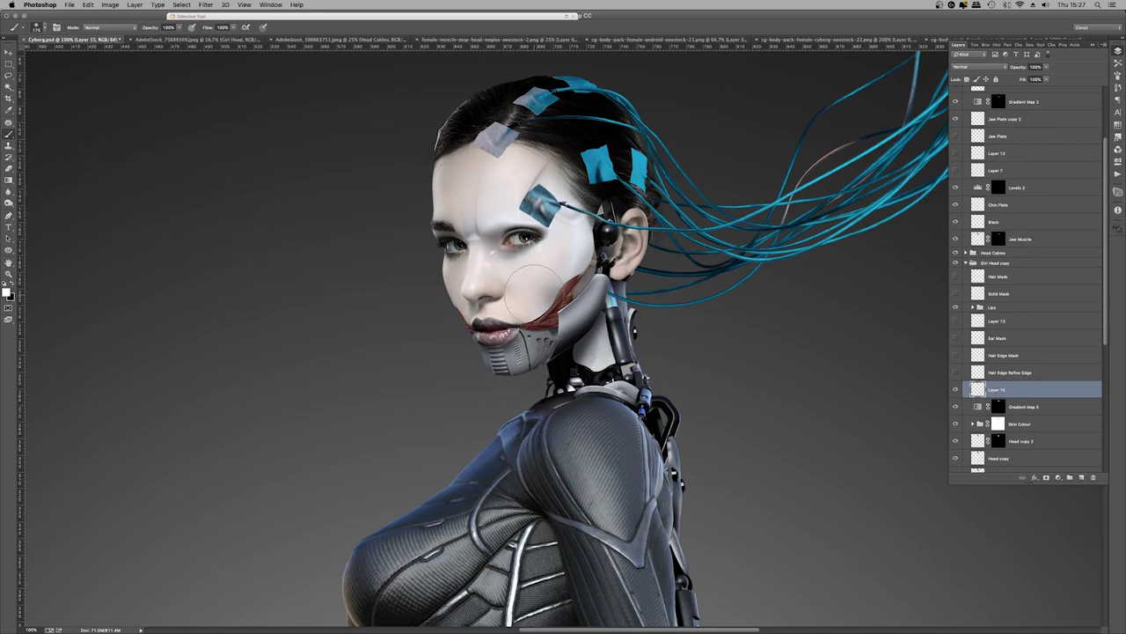
mouse_move(492, 277)
mouse_down()
mouse_move(510, 304)
mouse_move(499, 303)
mouse_move(521, 307)
mouse_move(534, 267)
mouse_move(540, 305)
mouse_move(501, 322)
mouse_up()
Expand the Skin Colour and Lips groups, and clear the white paint off the lips using the lip shape as a selection
scroll(994, 352, down, 4)
scroll(1004, 326, down, 3)
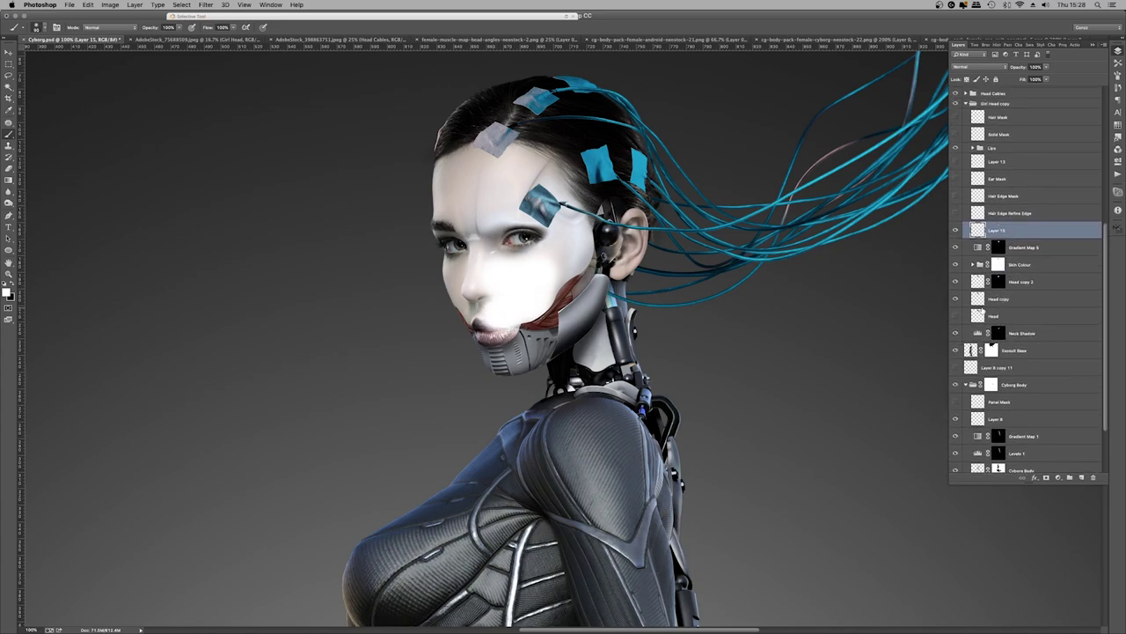
click(954, 265)
click(954, 264)
click(972, 265)
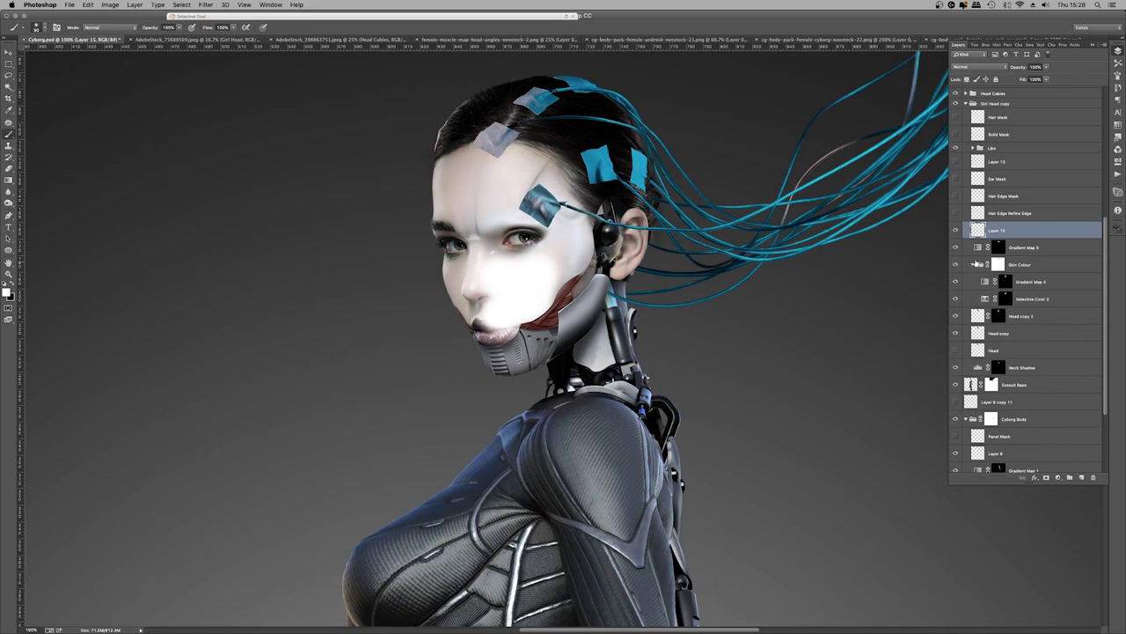
click(974, 147)
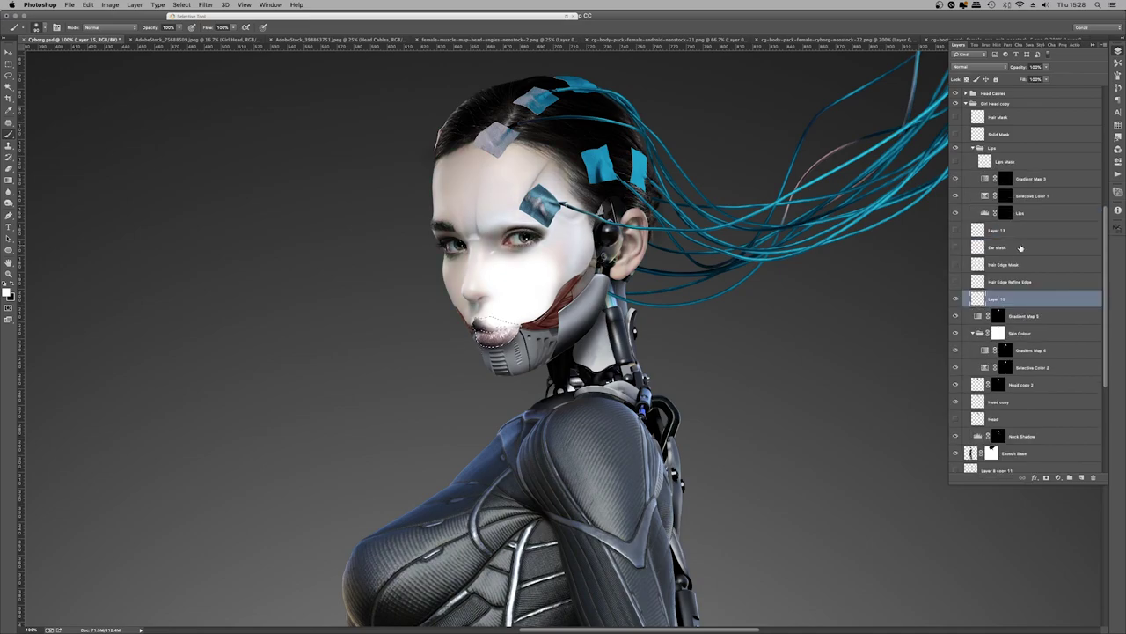
key(l)
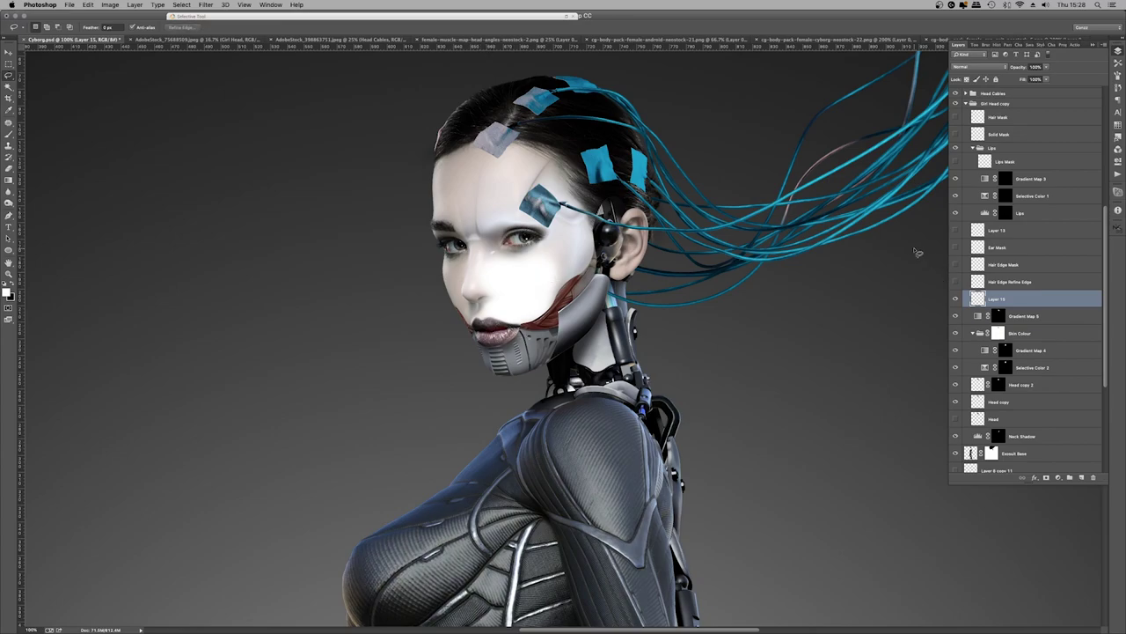
Blend Layer 15's white paint into the face with Blend If by splitting the highlight sliders for This Layer and Underlying Layer
key(super+equal)
key(super+equal)
scroll(483, 336, up, 5)
key(b)
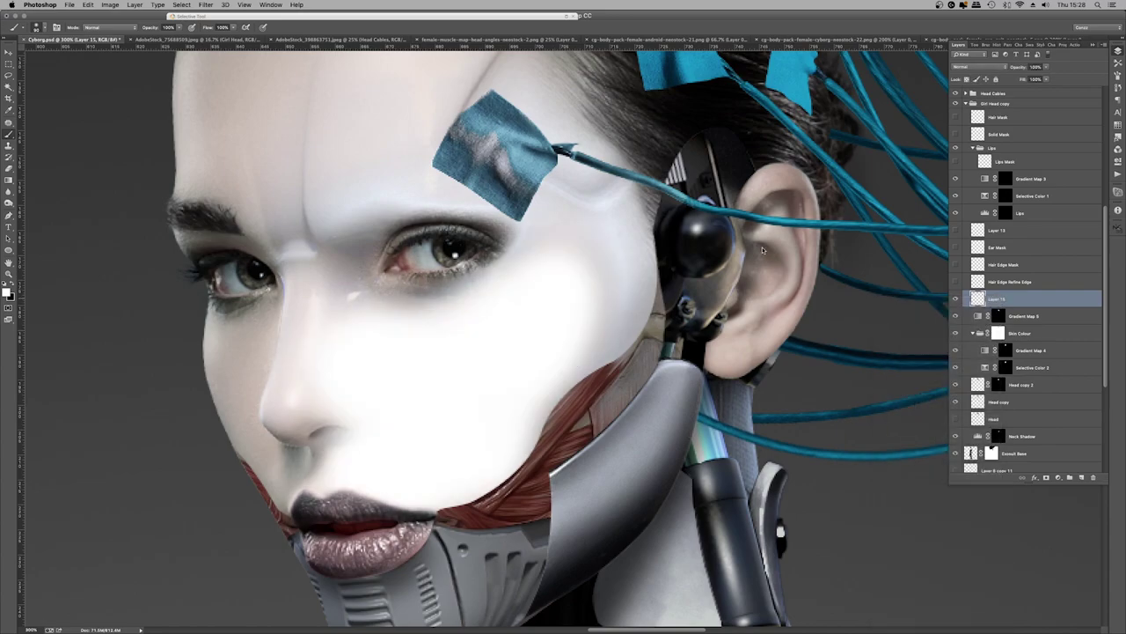
double_click(1056, 299)
mouse_move(1027, 286)
mouse_down()
mouse_move(982, 287)
mouse_move(1025, 286)
mouse_up()
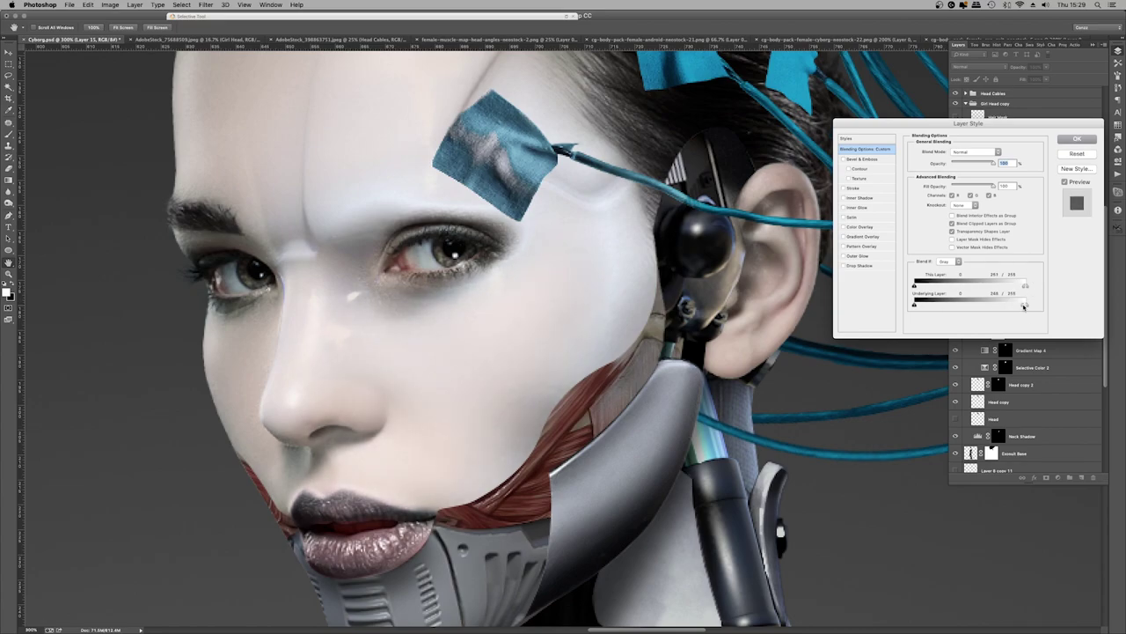
key(Return)
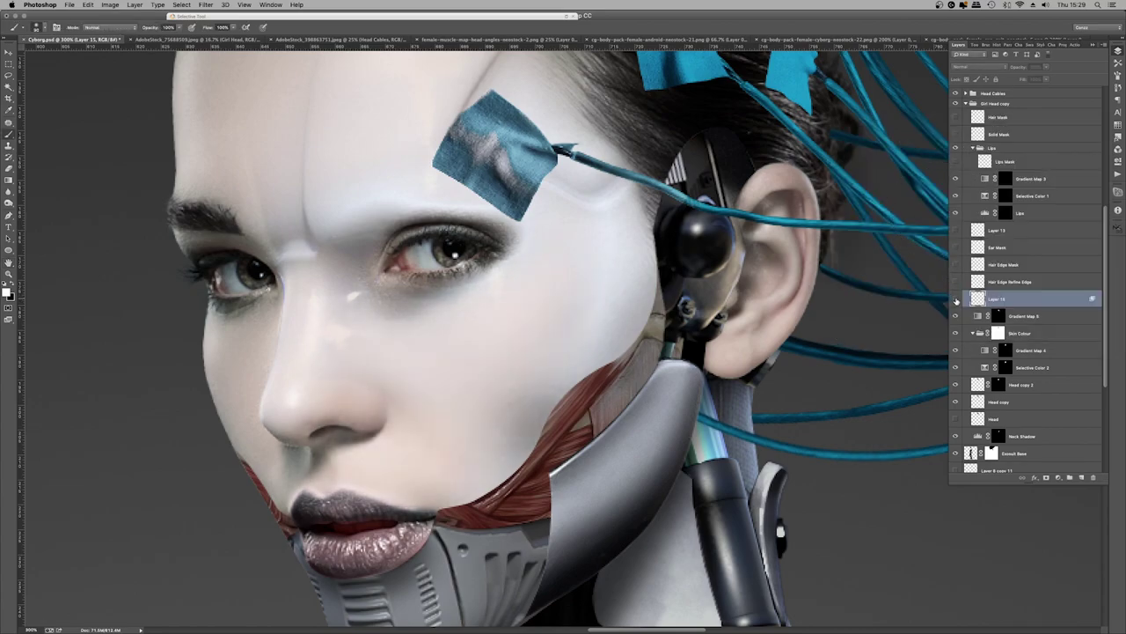
Examine the whitened face within the wider figure and compare it with and without Layer 15
key(z)
key(ctrl+0)
click(590, 127)
drag(590, 128, 535, 246)
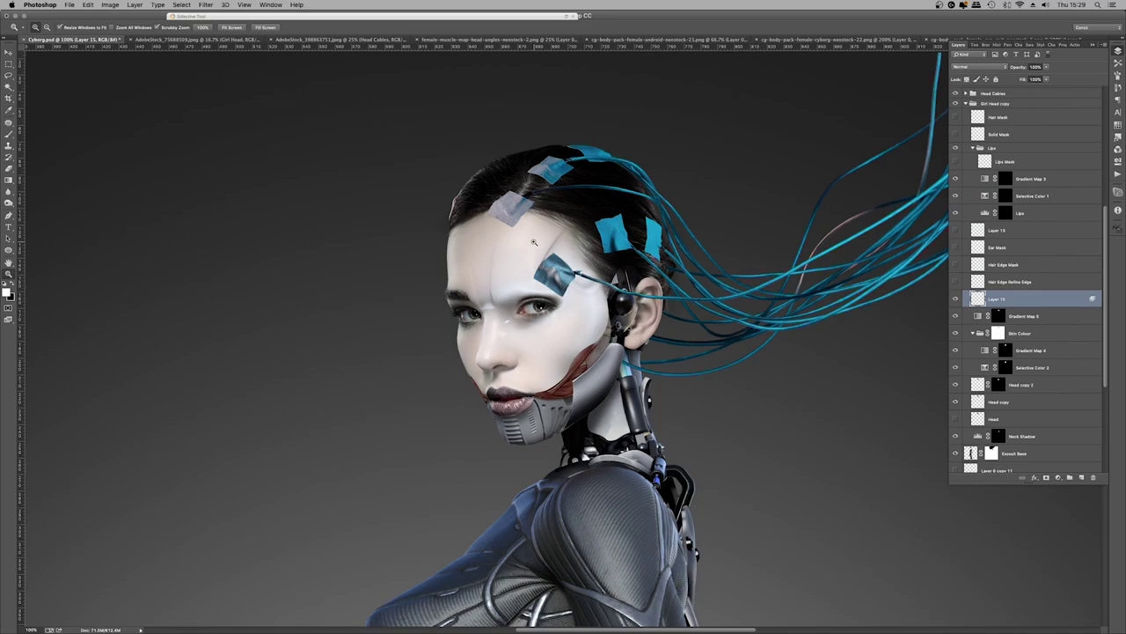
click(495, 273)
drag(570, 248, 607, 272)
click(956, 299)
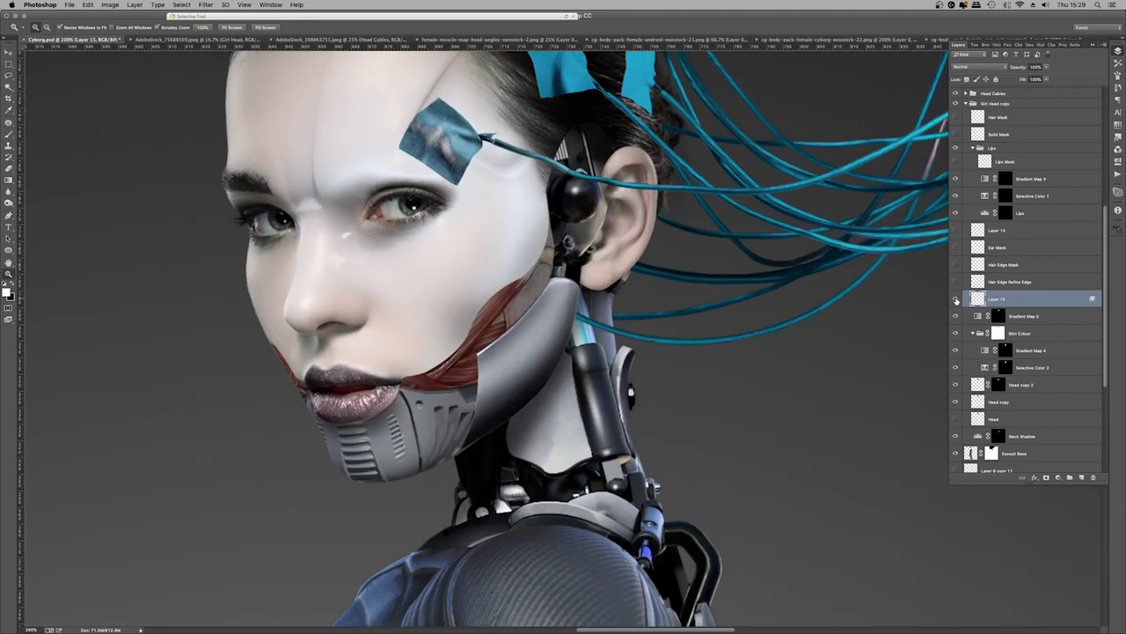
click(955, 300)
Compare the face with and without Layer 14, and select that layer's mask
scroll(1012, 264, up, 7)
click(957, 150)
click(956, 149)
click(957, 150)
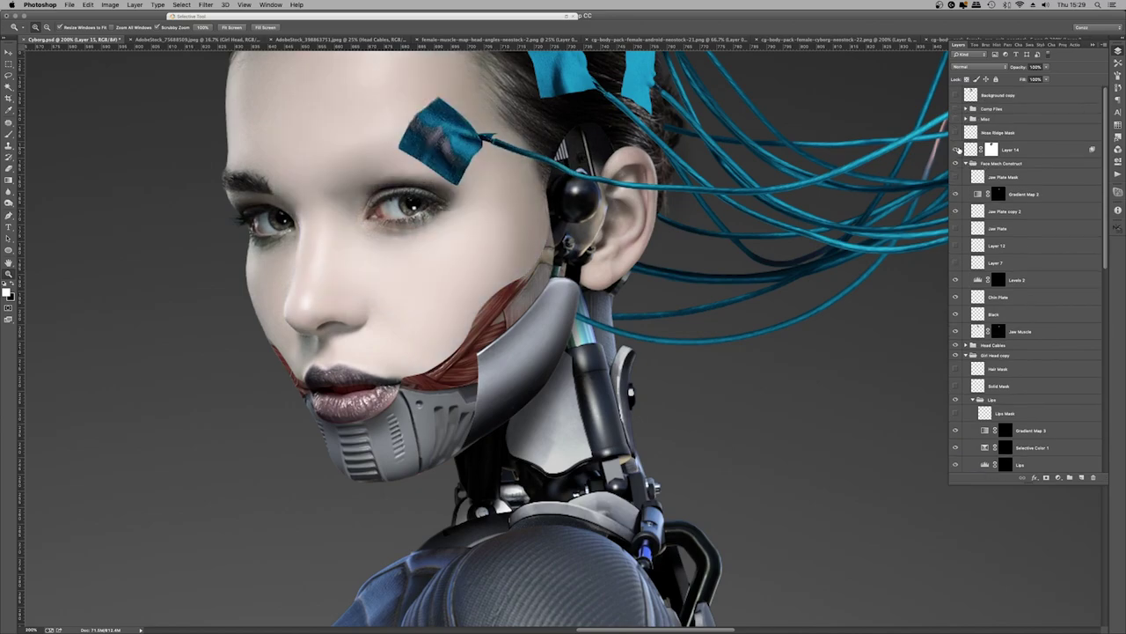
click(957, 149)
key(b)
click(992, 150)
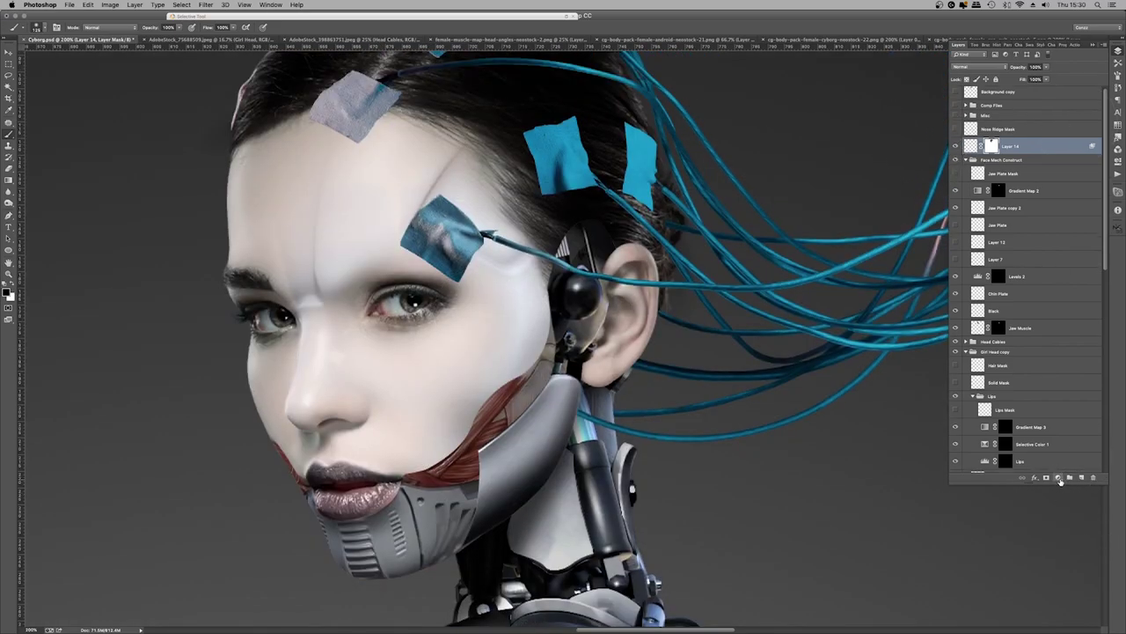
click(1059, 478)
key(Escape)
click(110, 5)
mouse_move(132, 28)
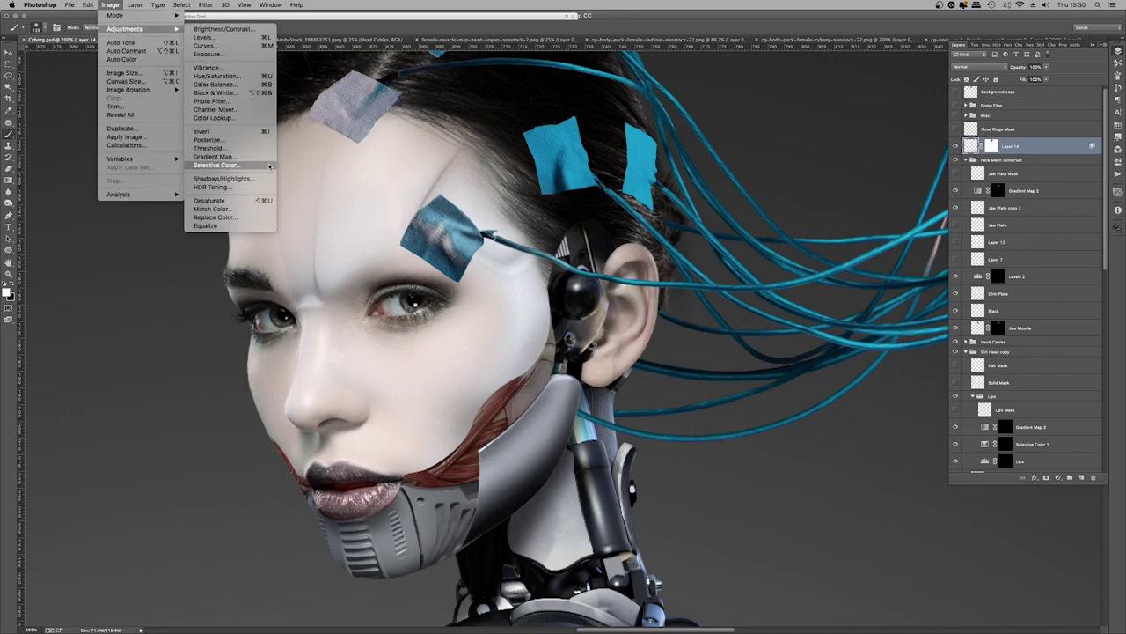
key(Escape)
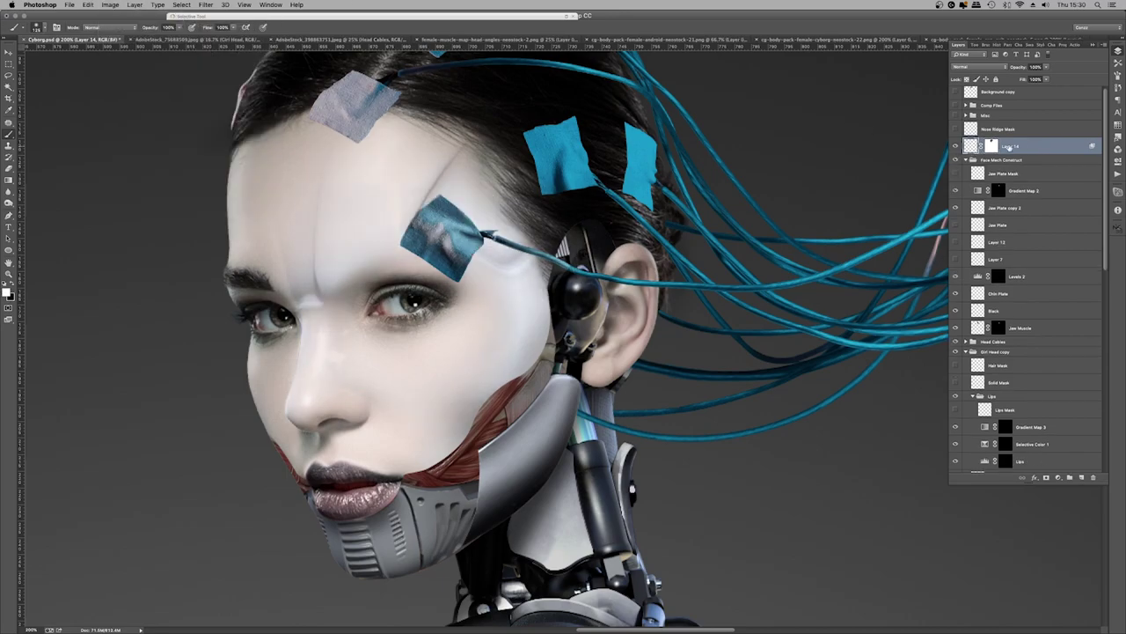
Rename Layer 14 as Droid Brow Panel and duplicate it
key(Return)
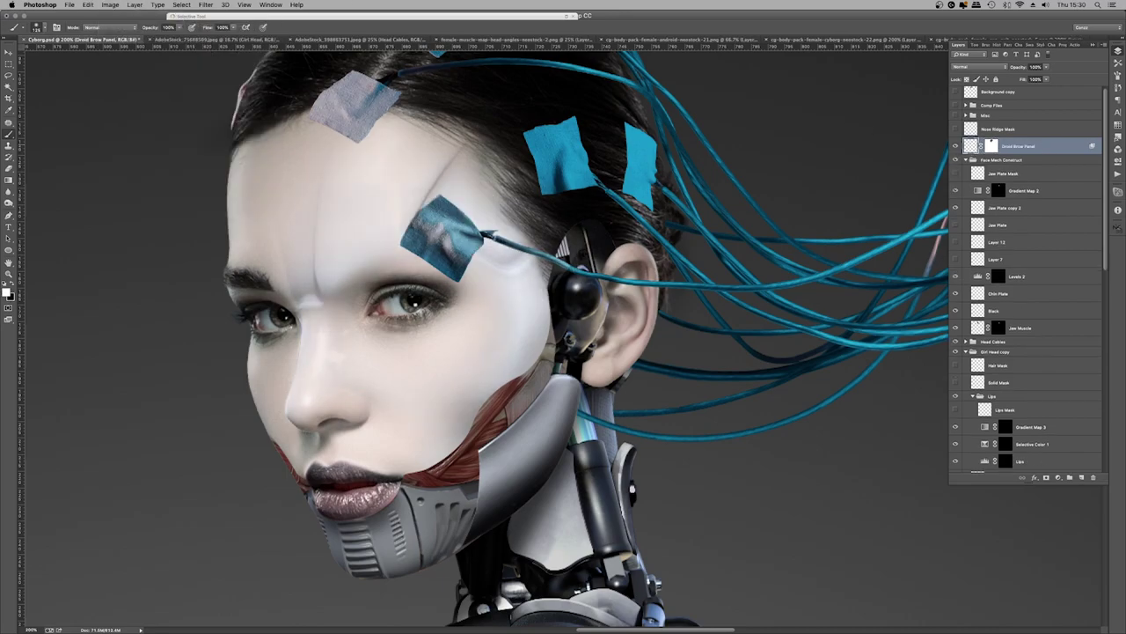
key(ctrl+j)
Apply Selective Color to the Droid Brow Panel copy, setting Neutrals to about Cyan -7 and Yellow +20 and adjusting another colour range
click(110, 5)
mouse_move(137, 32)
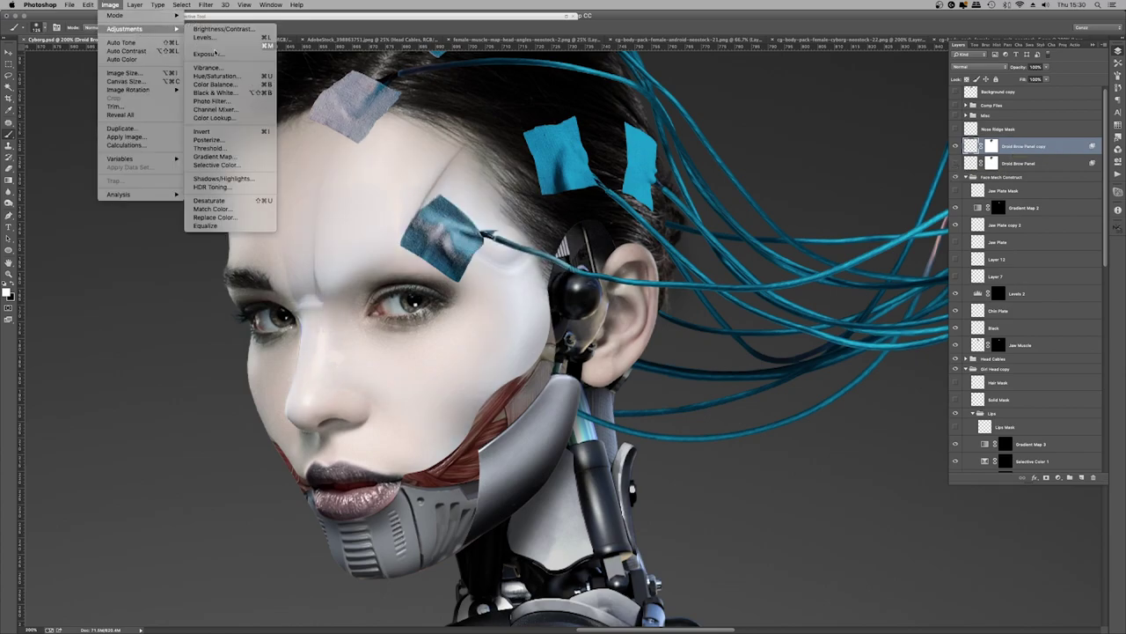
key(Escape)
click(814, 228)
click(805, 285)
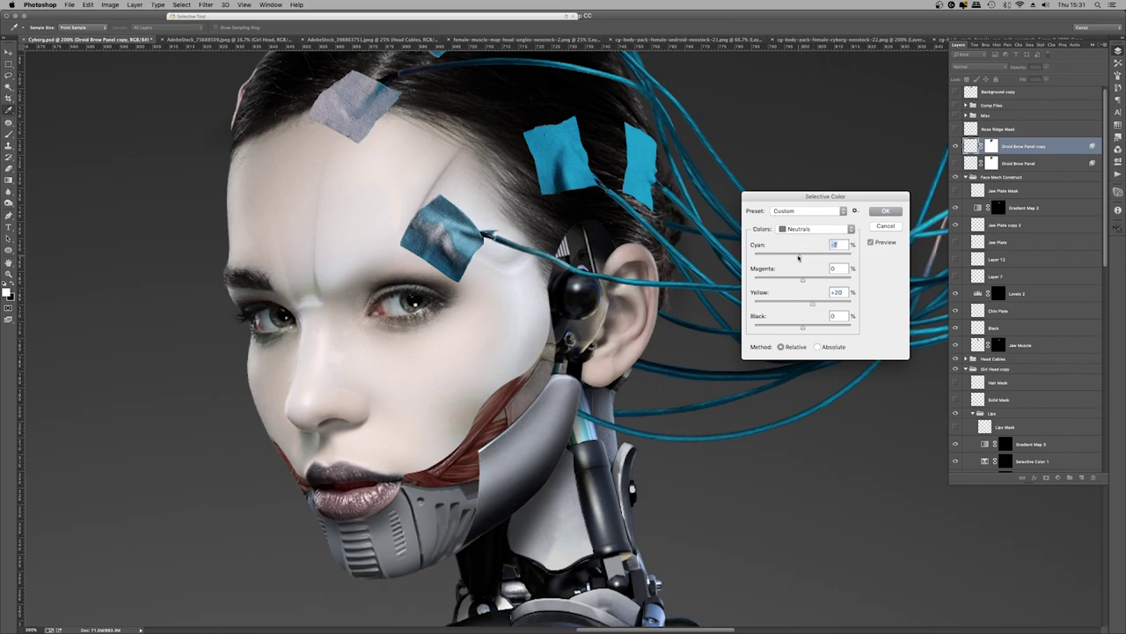
drag(802, 282, 792, 281)
click(817, 229)
click(801, 219)
drag(811, 280, 805, 280)
click(886, 211)
Compare the face with and without the recoloured Droid Brow Panel copy, and check it against the whole figure
key(z)
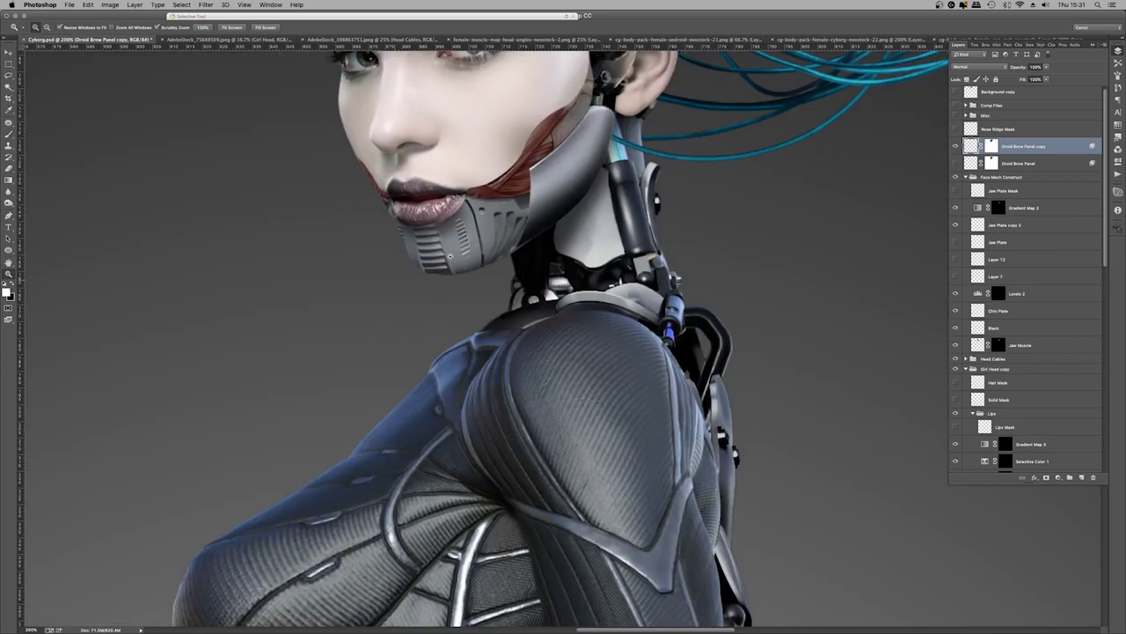
key(super+0)
drag(588, 118, 540, 250)
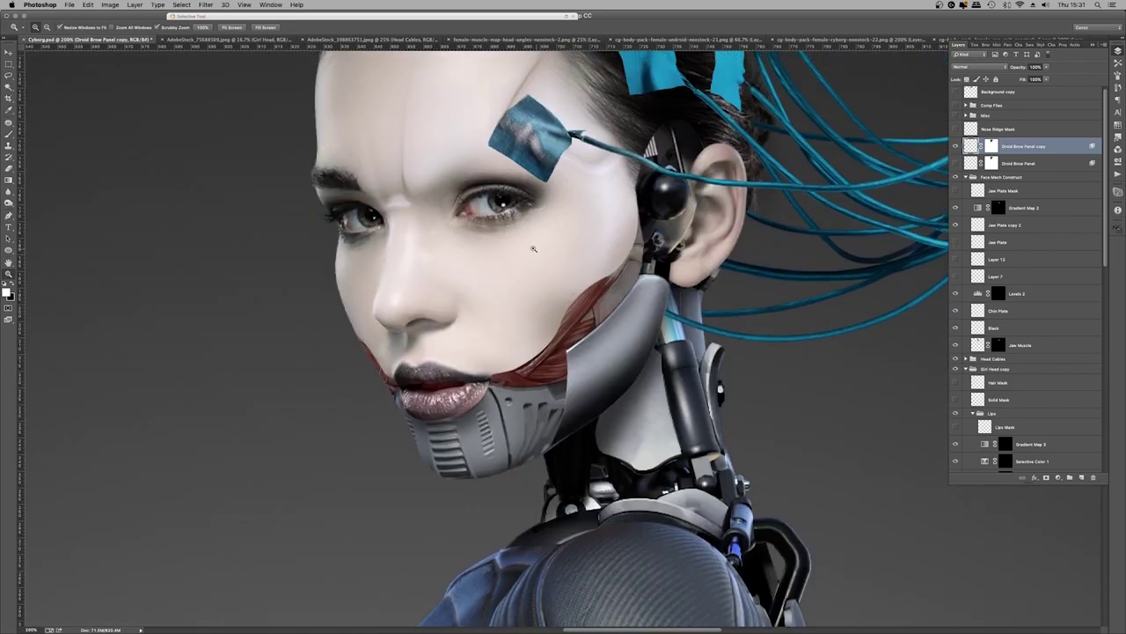
click(957, 146)
click(955, 146)
key(super+1)
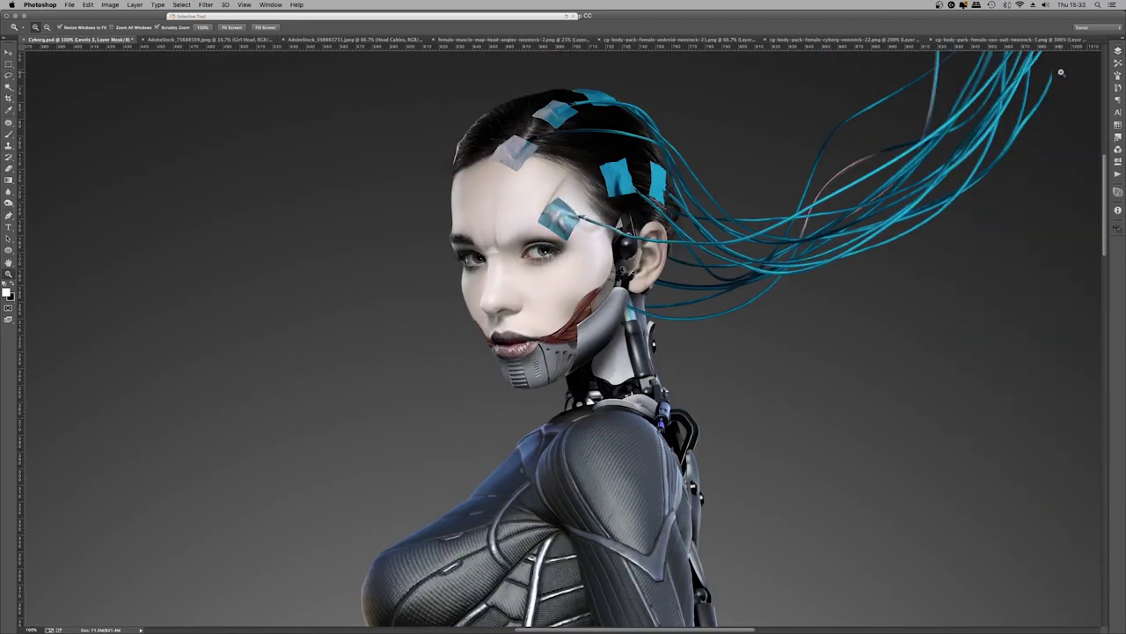
Duplicate the Main Cables layer and turn the copy solid black using Levels with the output white level at 0
super+click(845, 249)
key(super+j)
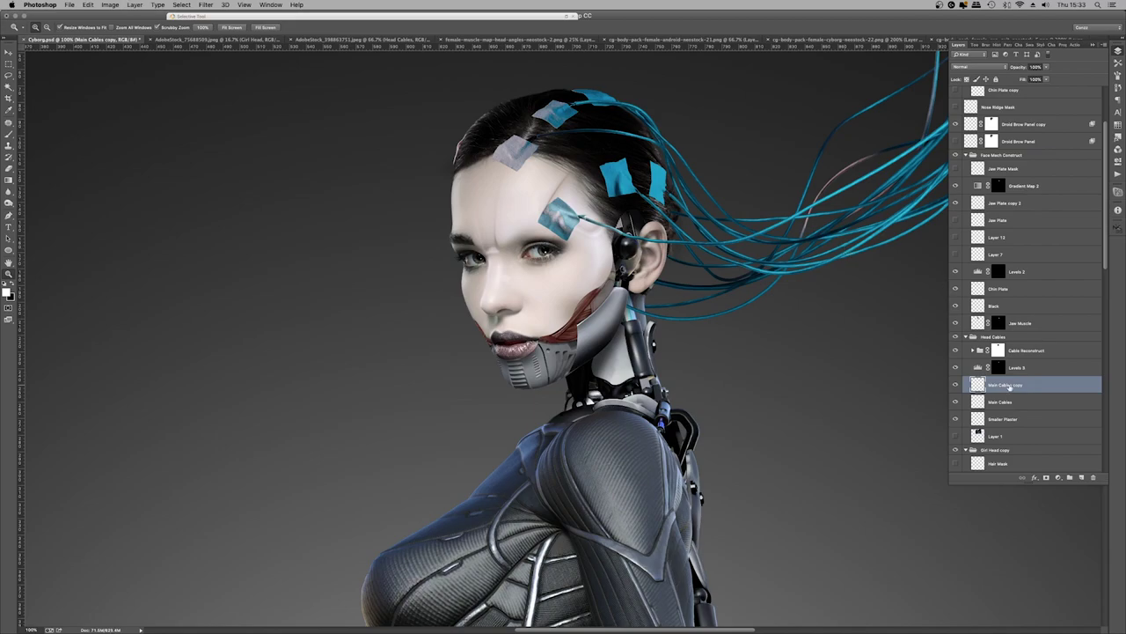
key(super+l)
double_click(157, 264)
text(0)
click(195, 128)
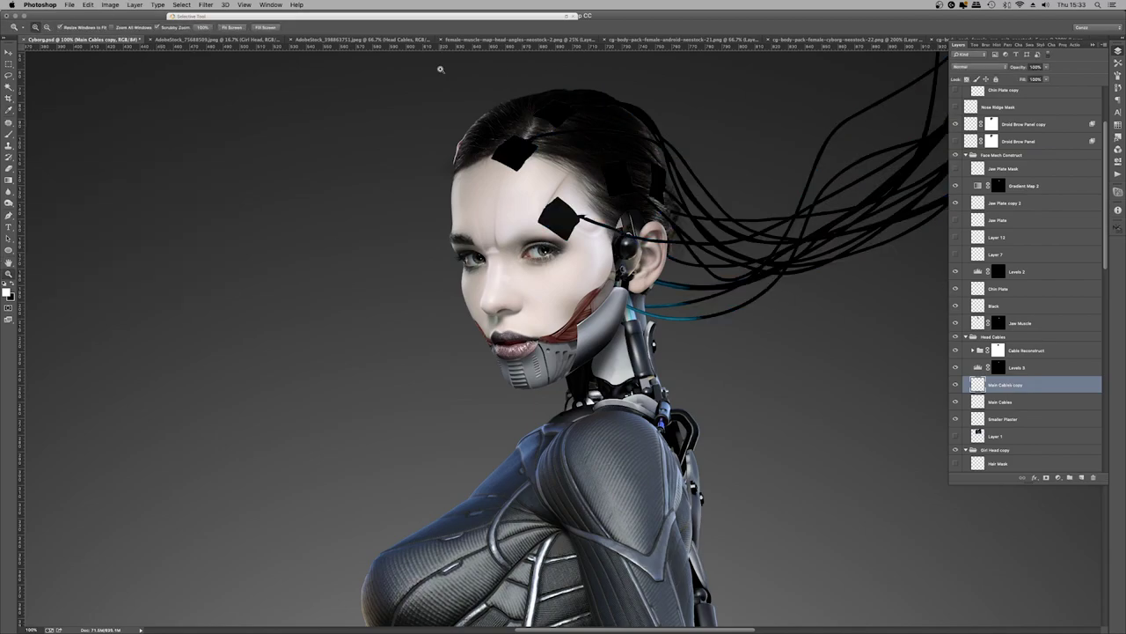
Copy a rectangular area around the taped head from the source cable photo and paste it into Cyborg.psd
click(312, 40)
key(m)
drag(307, 68, 701, 428)
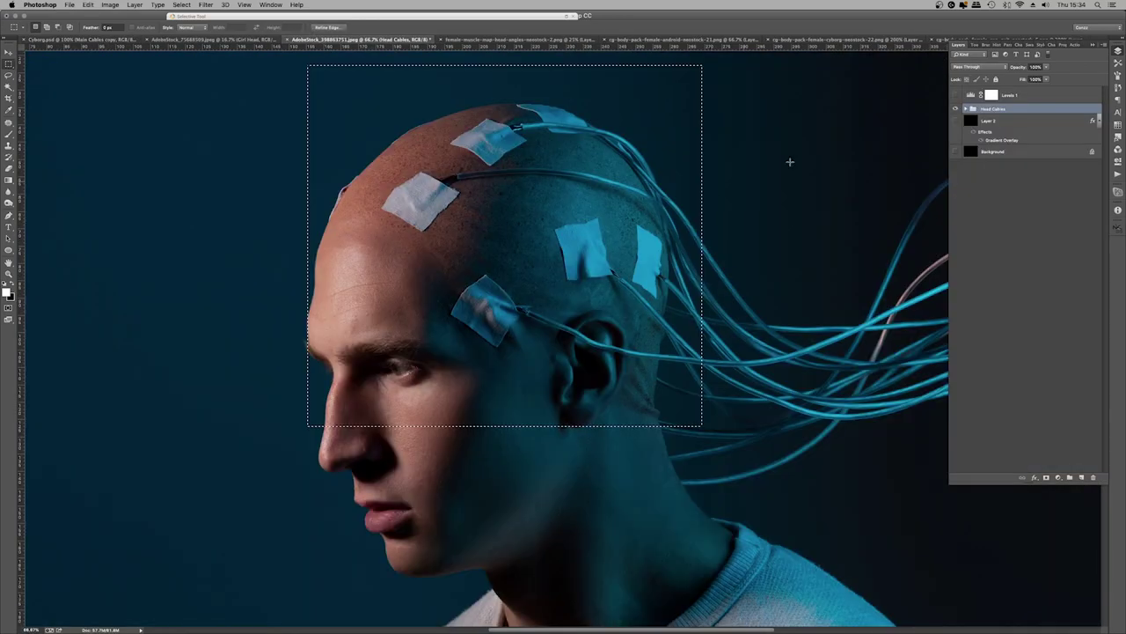
key(ctrl+c)
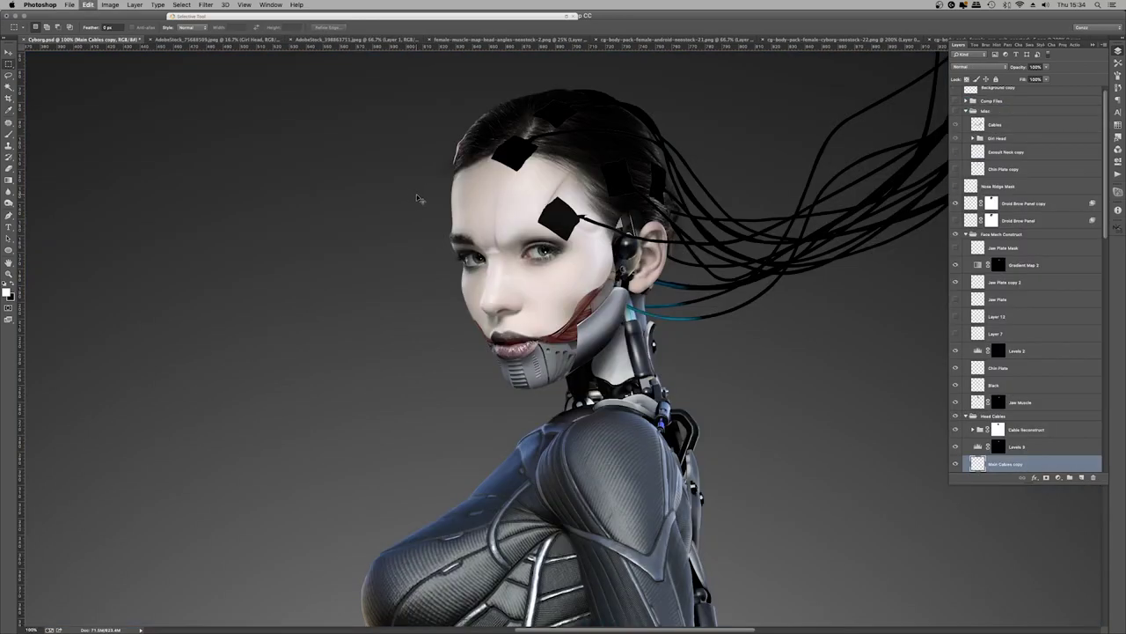
key(ctrl+v)
Bring the pasted head photo above the artwork, scale it down and place it beside the cyborg's face as a reference
key(ctrl+minus)
key(ctrl+minus)
key(ctrl+shift+bracketright)
key(ctrl+t)
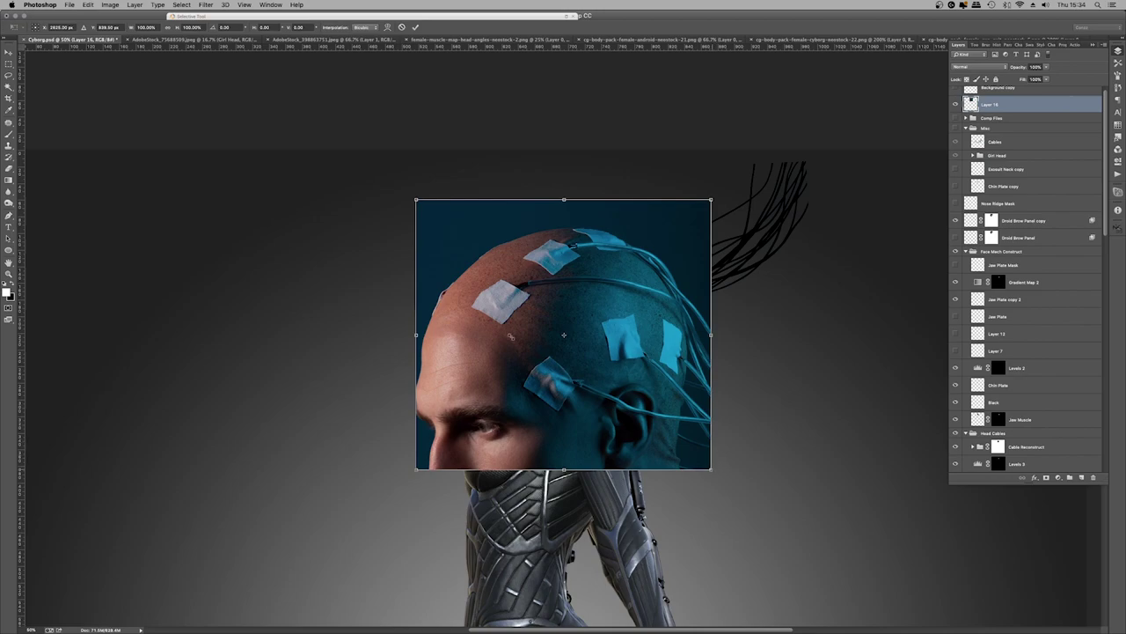
drag(711, 473, 576, 344)
drag(512, 293, 424, 293)
key(Return)
key(m)
key(ctrl+plus)
key(ctrl+plus)
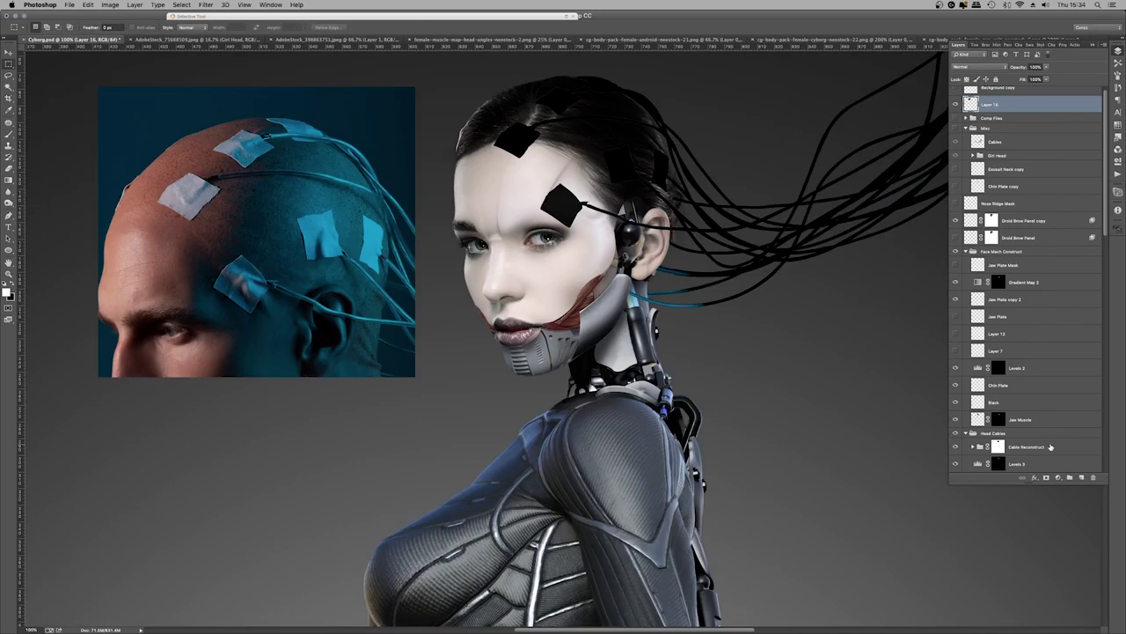
Move the black Main Cables copy layer below Main Cables in the Head Cables group
scroll(1050, 447, down, 5)
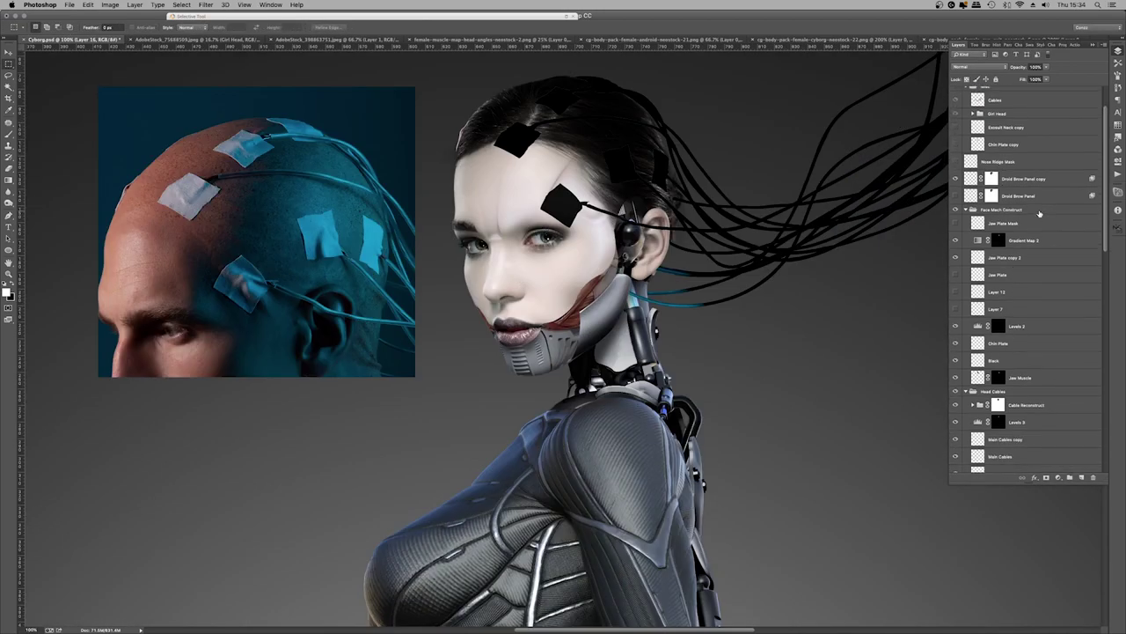
scroll(1039, 214, up, 5)
scroll(1041, 220, down, 10)
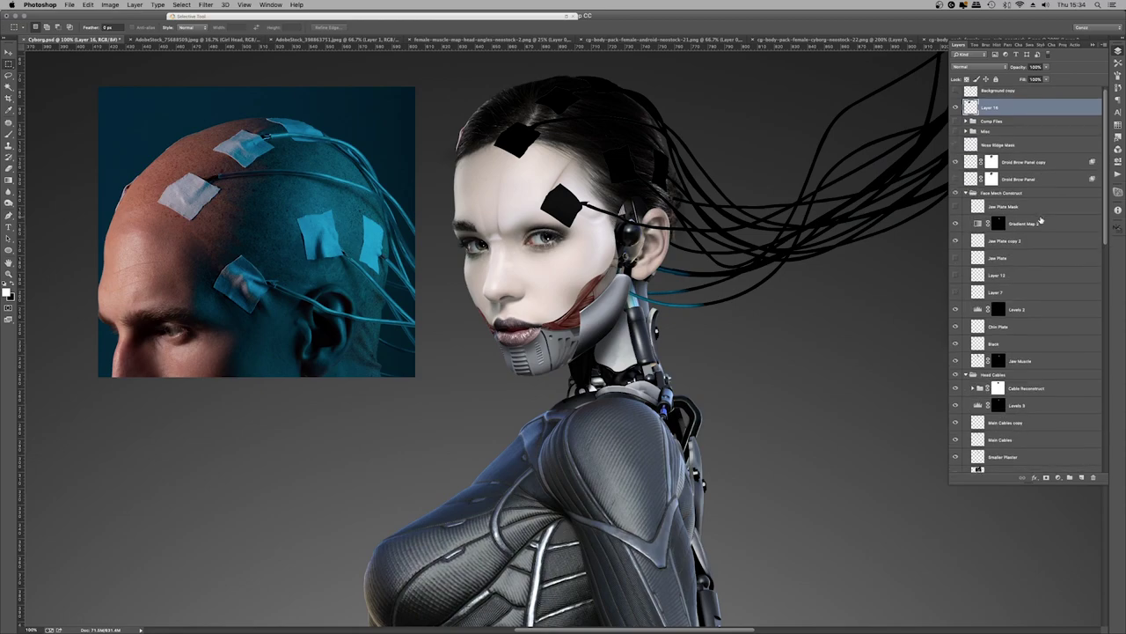
click(956, 360)
click(957, 359)
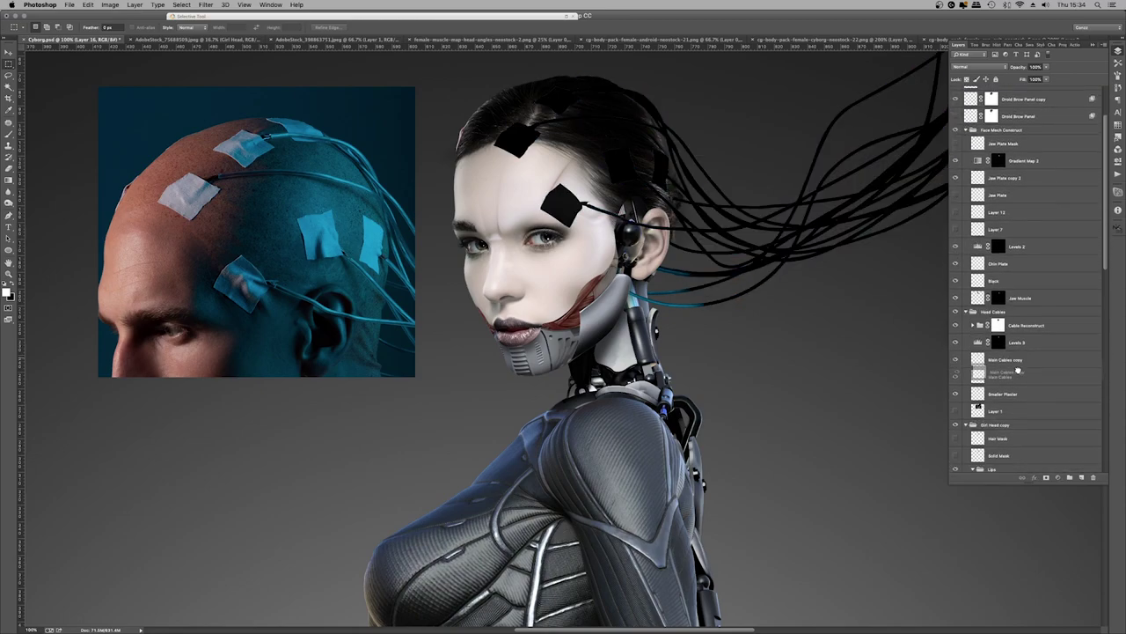
drag(994, 360, 995, 378)
key(v)
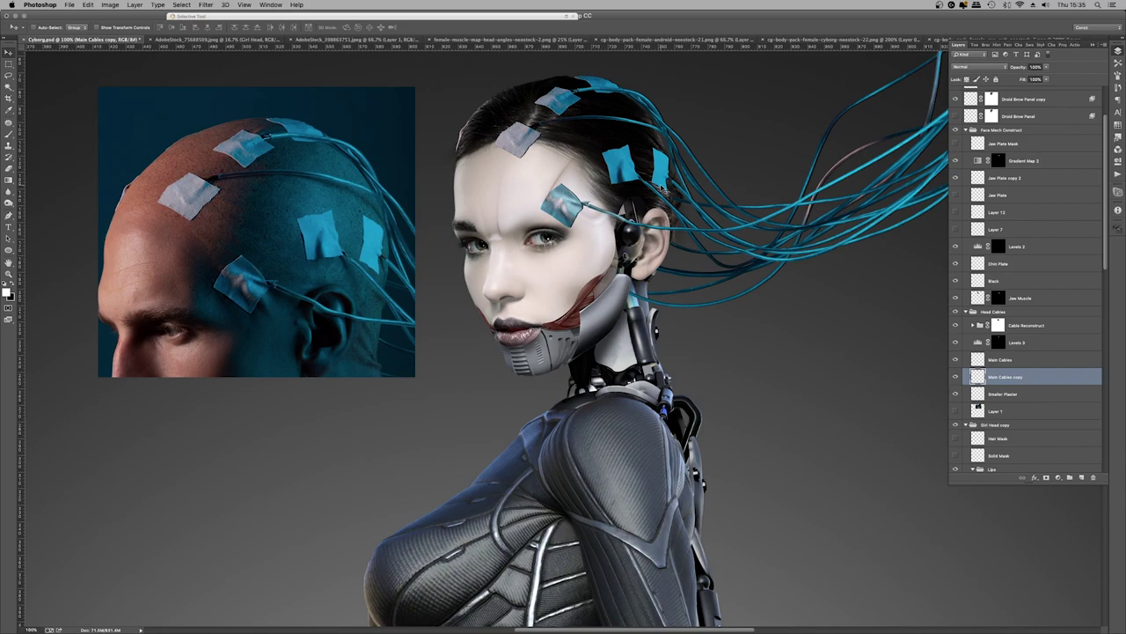
Duplicate the black cable layer, hide the duplicate and lasso the forehead and crown tapes with Main Cables copy active
key(super+j)
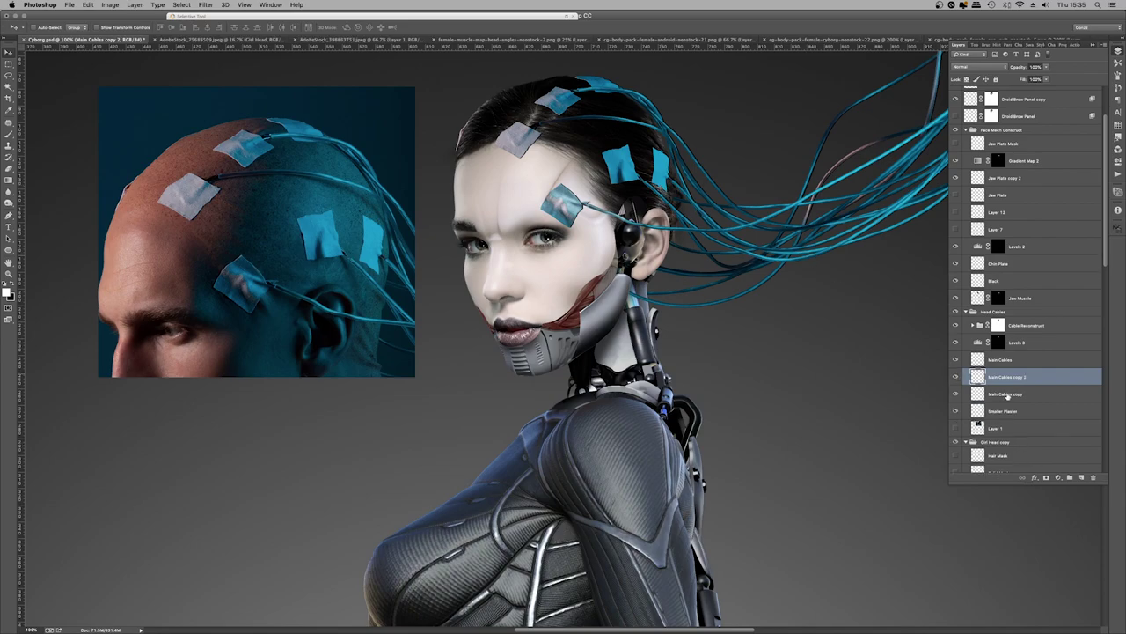
key(l)
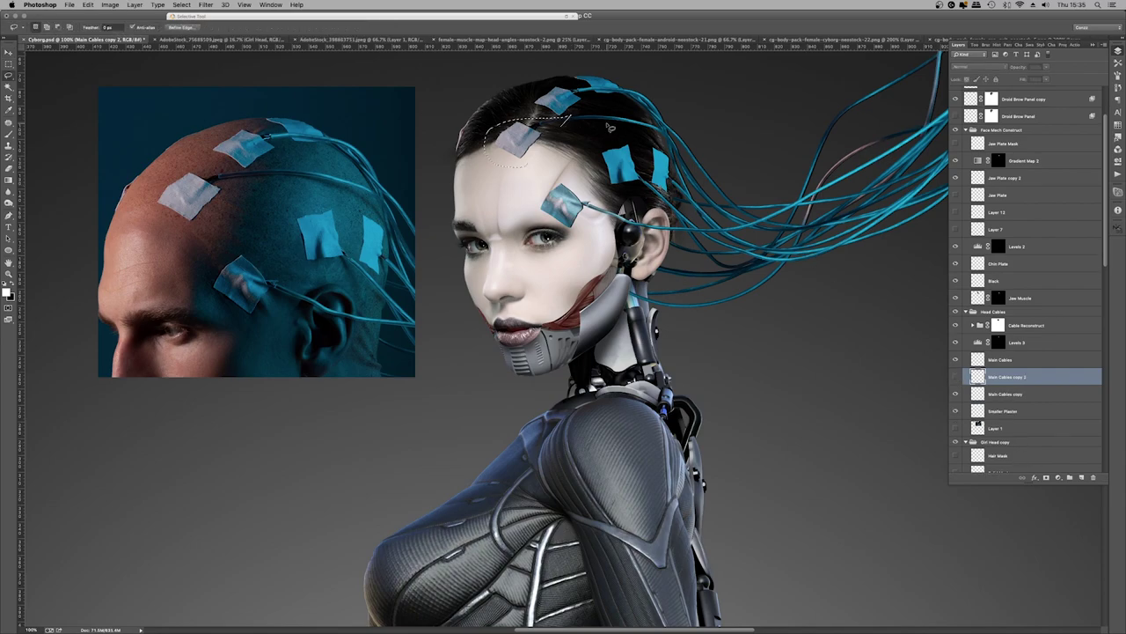
mouse_move(613, 104)
mouse_down()
mouse_move(518, 168)
mouse_move(581, 141)
mouse_move(613, 104)
mouse_up()
click(954, 379)
click(1003, 393)
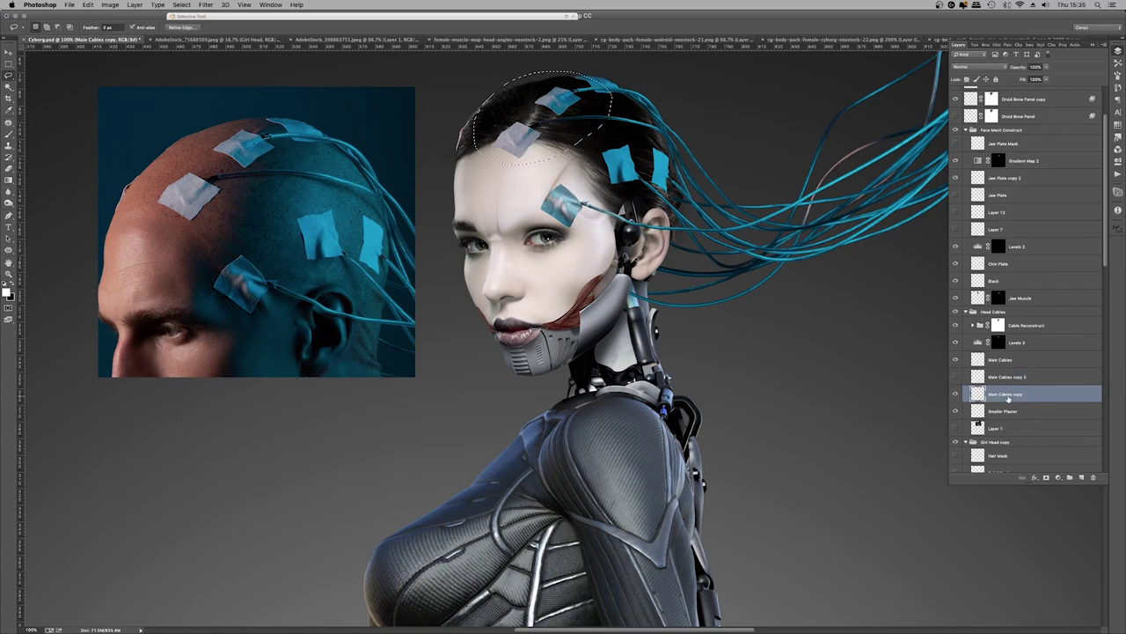
Clear the selection, show Main Cables copy 2 and copy part of its black cable shape onto a new layer
key(ctrl+d)
click(956, 377)
click(1012, 377)
key(v)
key(l)
key(ctrl+j)
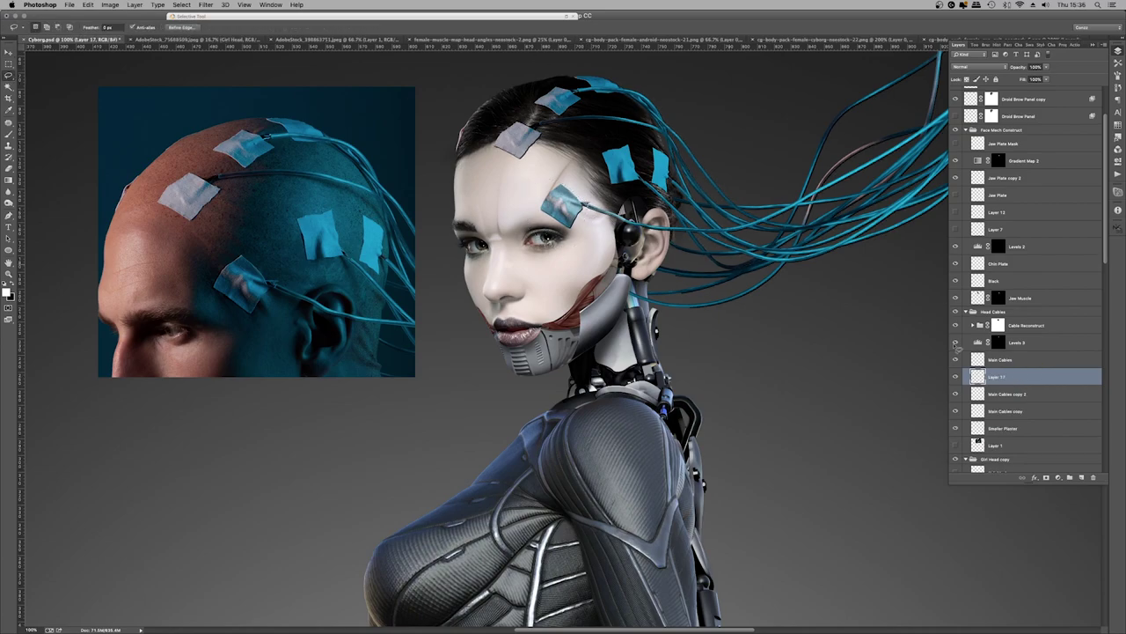
Merge the selected black cable layer down into Main Cables copy and soften it with a Gaussian Blur of about 1.5 pixels
click(1021, 398)
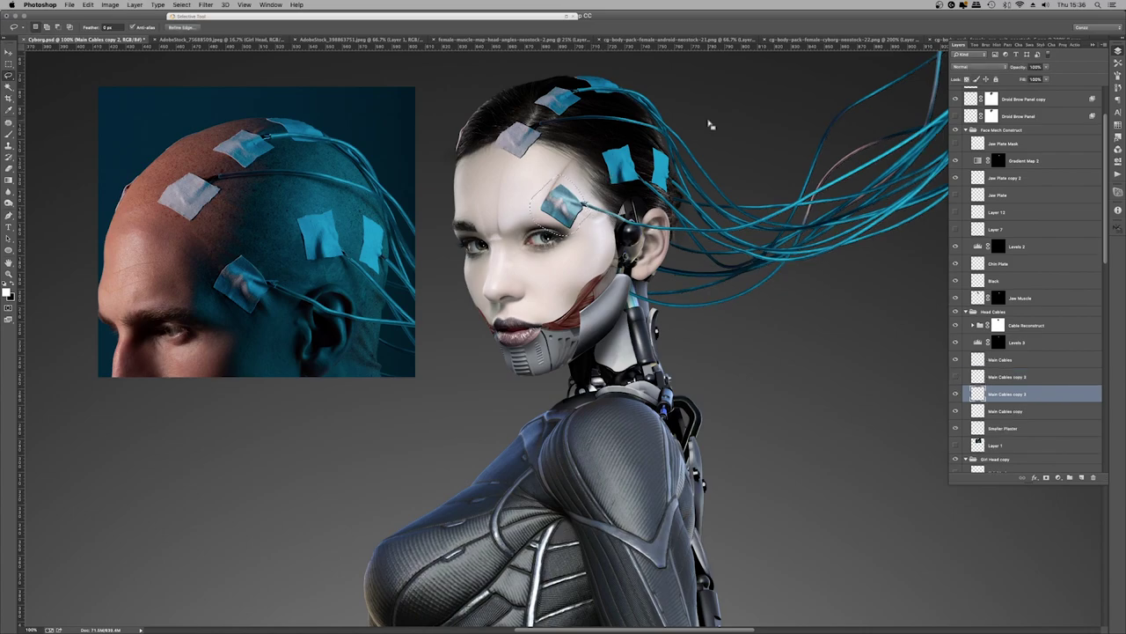
key(ctrl+e)
click(205, 5)
mouse_move(237, 108)
click(348, 181)
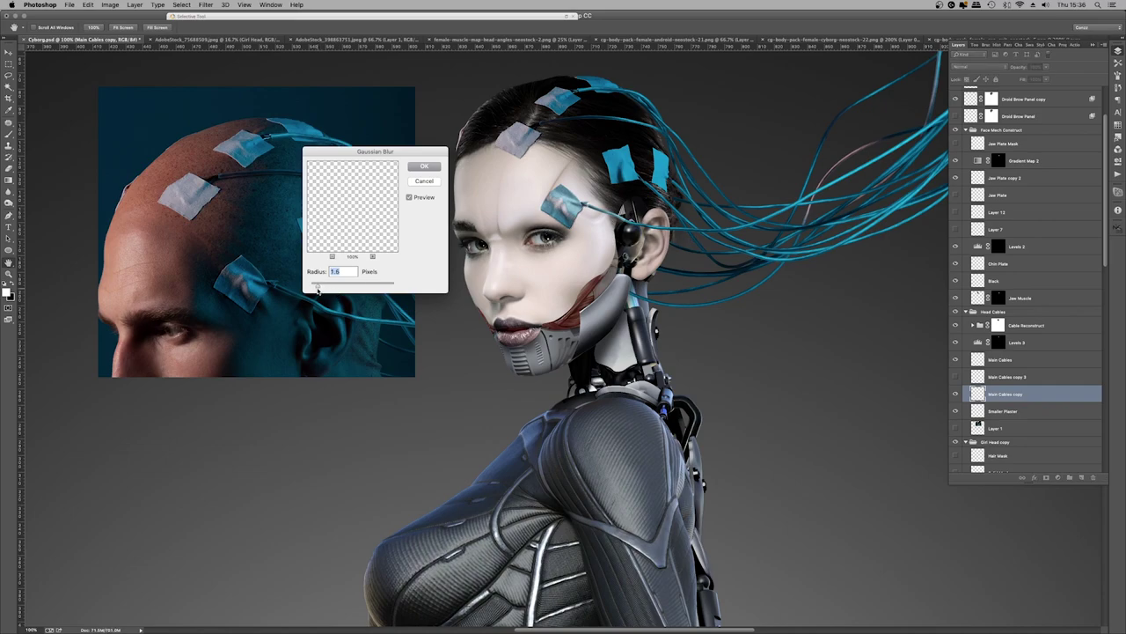
click(424, 167)
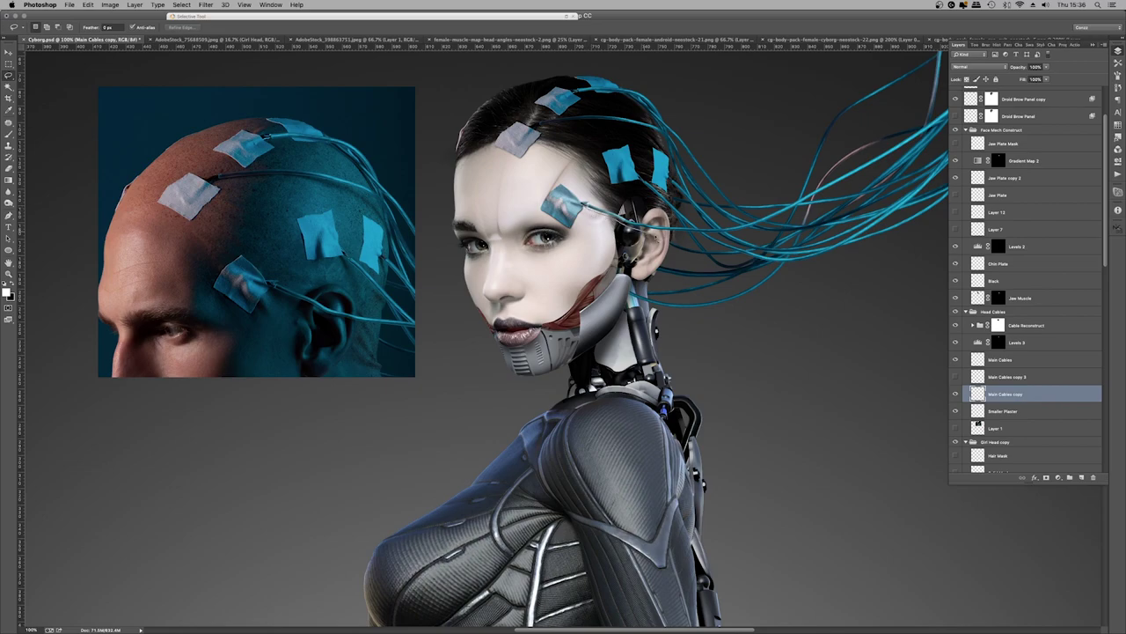
Offset the black Main Cables copy 3 slightly from the tapes and cables to form a cast shadow
key(v)
drag(670, 235, 679, 243)
key(l)
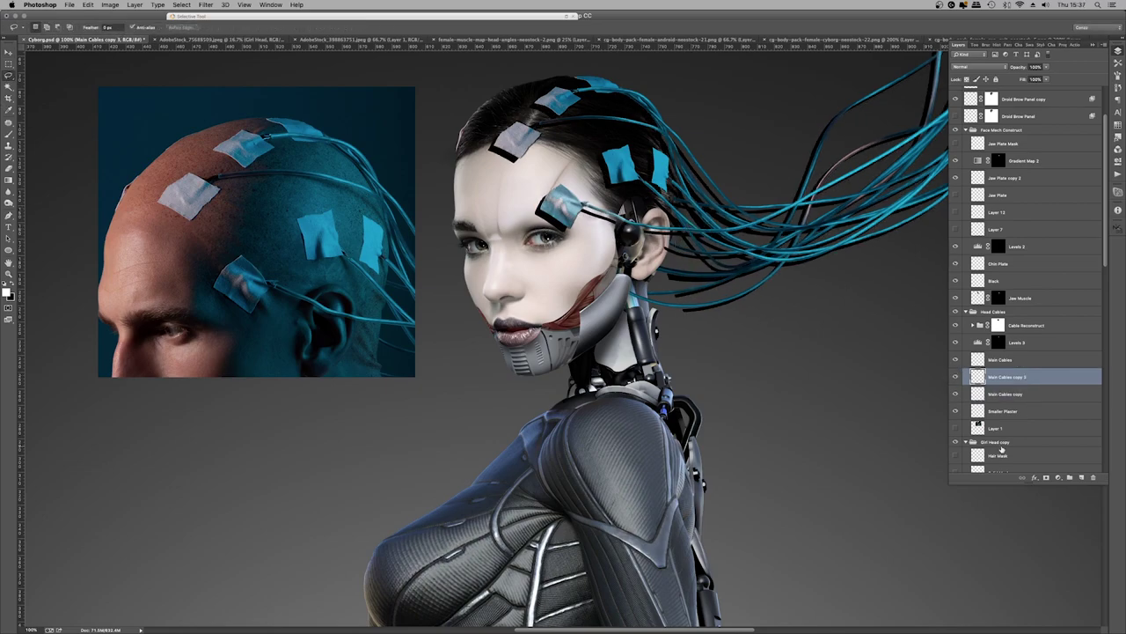
Move Main Cables copy 3 directly below Jaw Plate Mask in Face Mech Construct and soften it with a Gaussian Blur of about 6.5 pixels
scroll(992, 373, down, 8)
scroll(991, 373, up, 3)
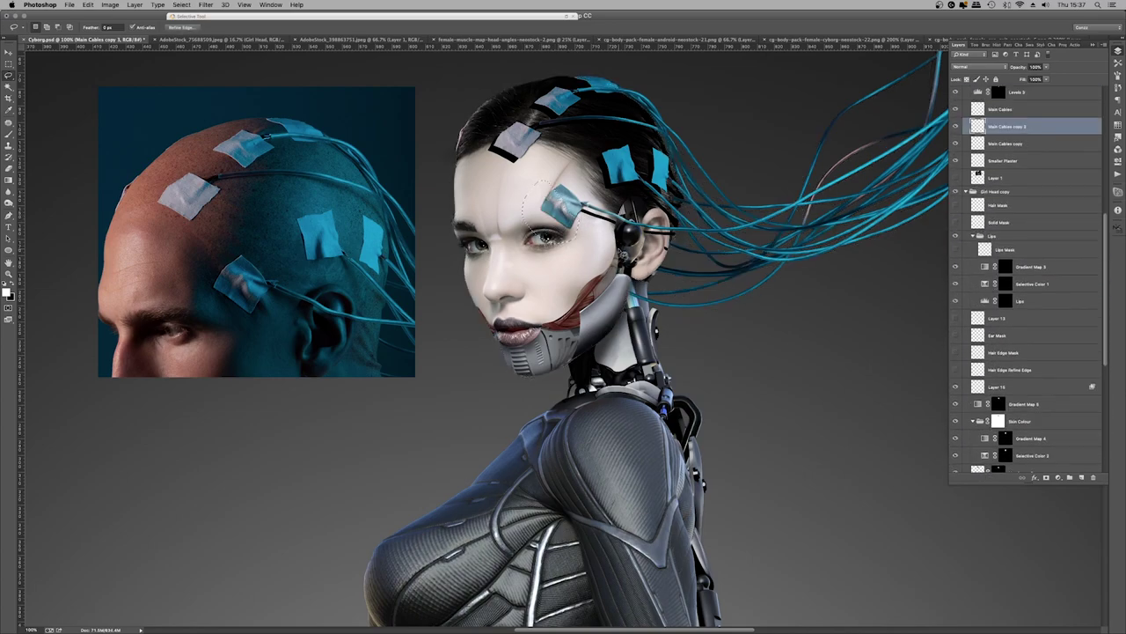
scroll(1014, 288, up, 6)
drag(1014, 288, 1012, 115)
click(205, 4)
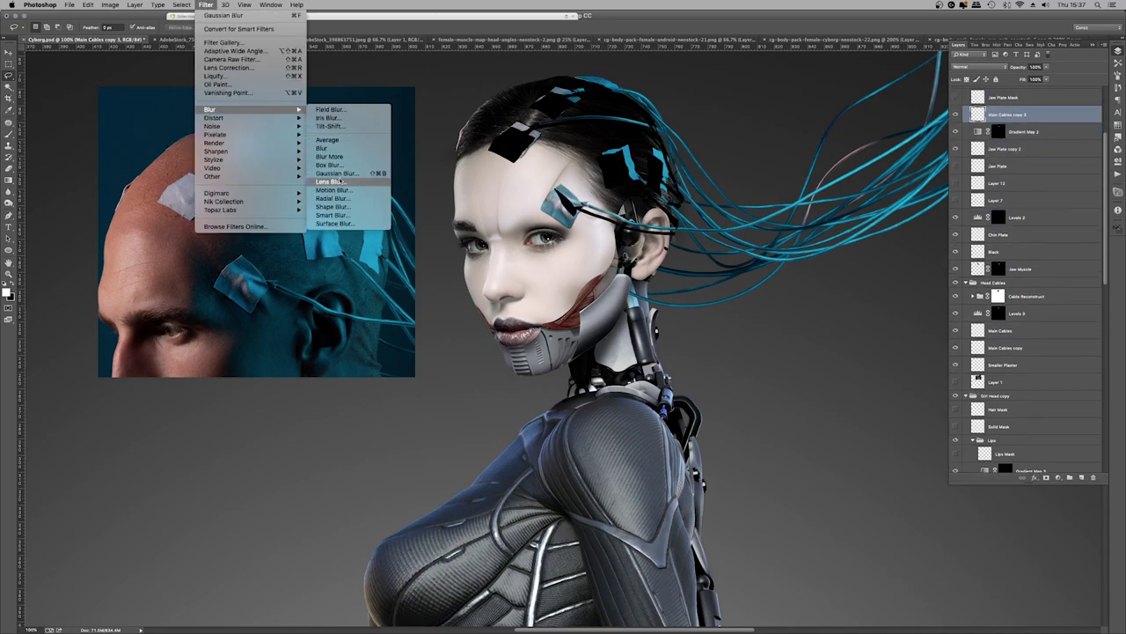
click(321, 155)
drag(346, 284, 336, 286)
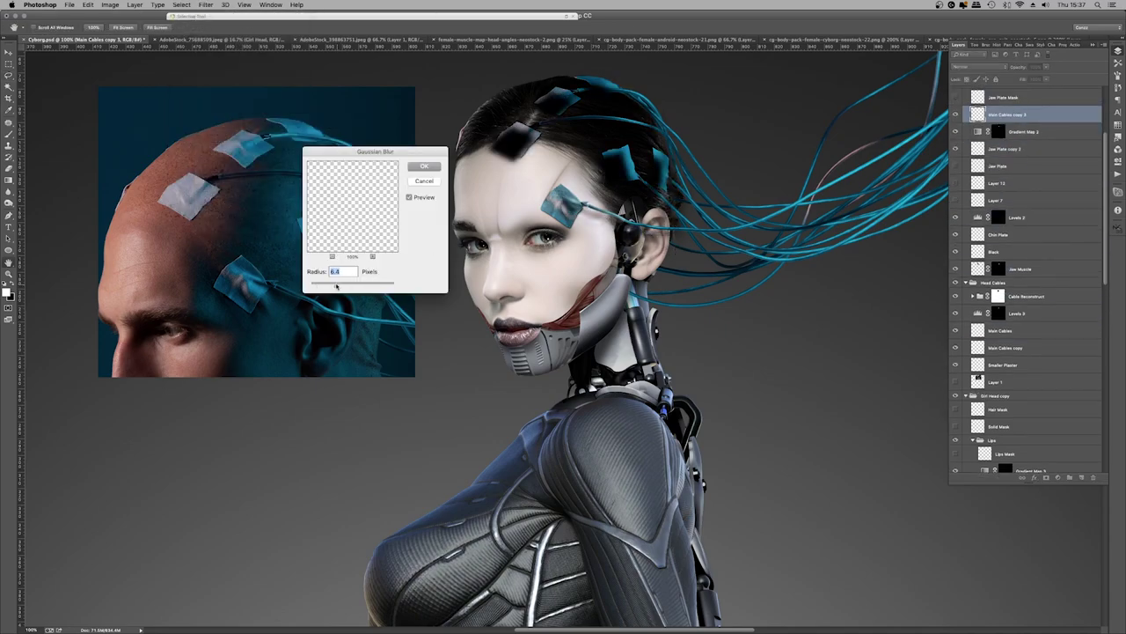
click(423, 167)
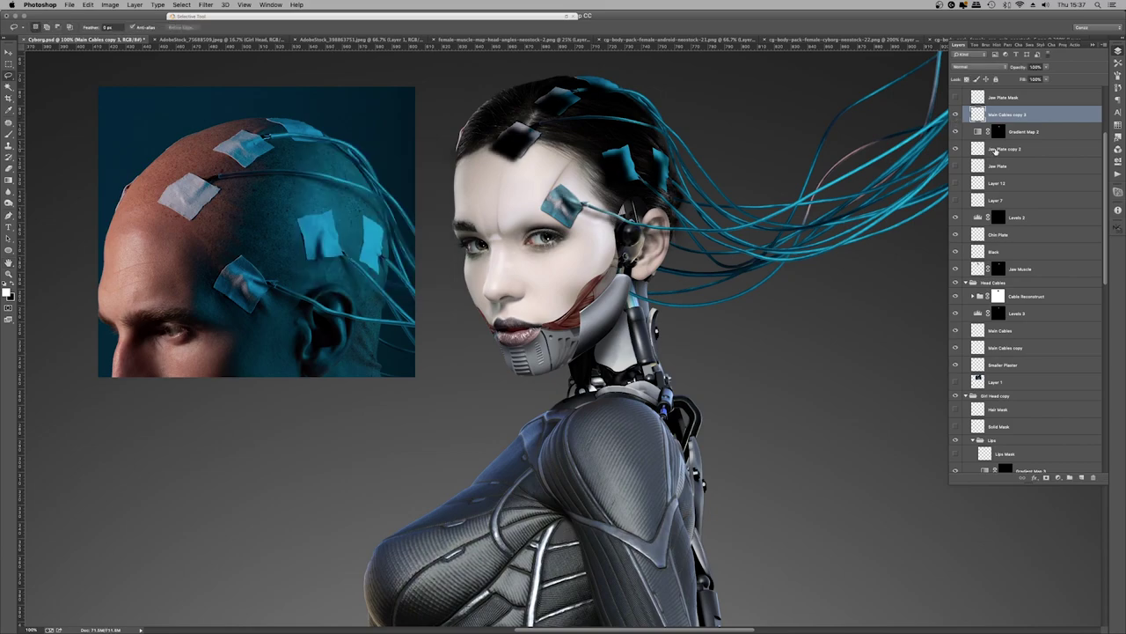
Trim the blurred shadow using the Head copy and Main Cables outlines as selections, clearing it from the tapes and cables
scroll(1023, 343, down, 10)
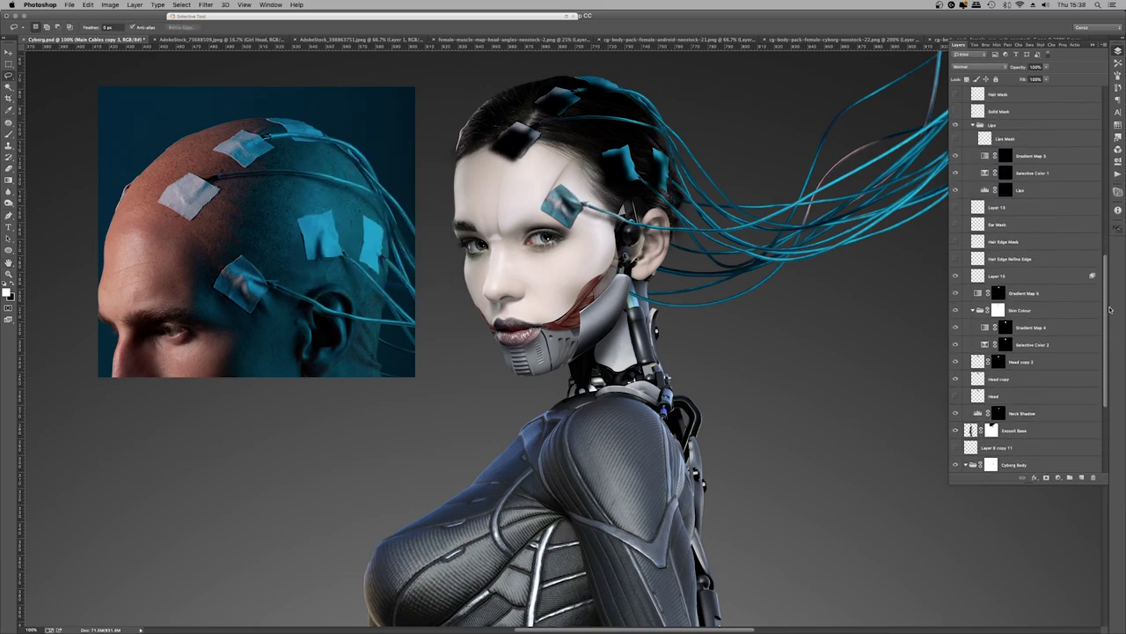
scroll(1055, 278, down, 3)
ctrl+click(977, 413)
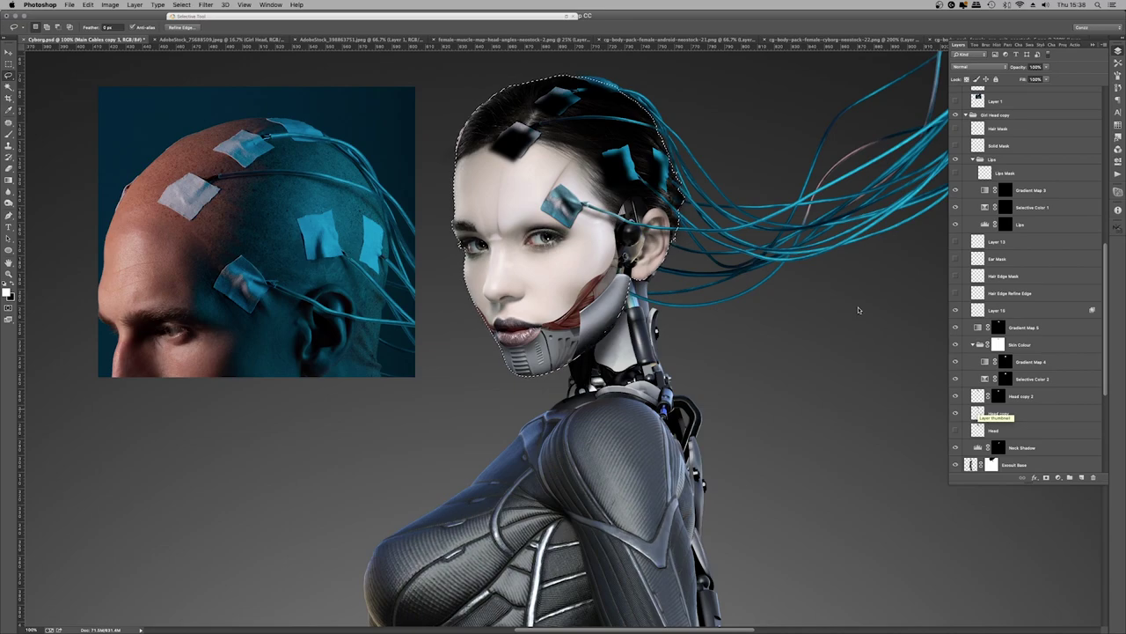
scroll(1060, 254, up, 12)
scroll(1060, 253, up, 10)
ctrl+click(977, 205)
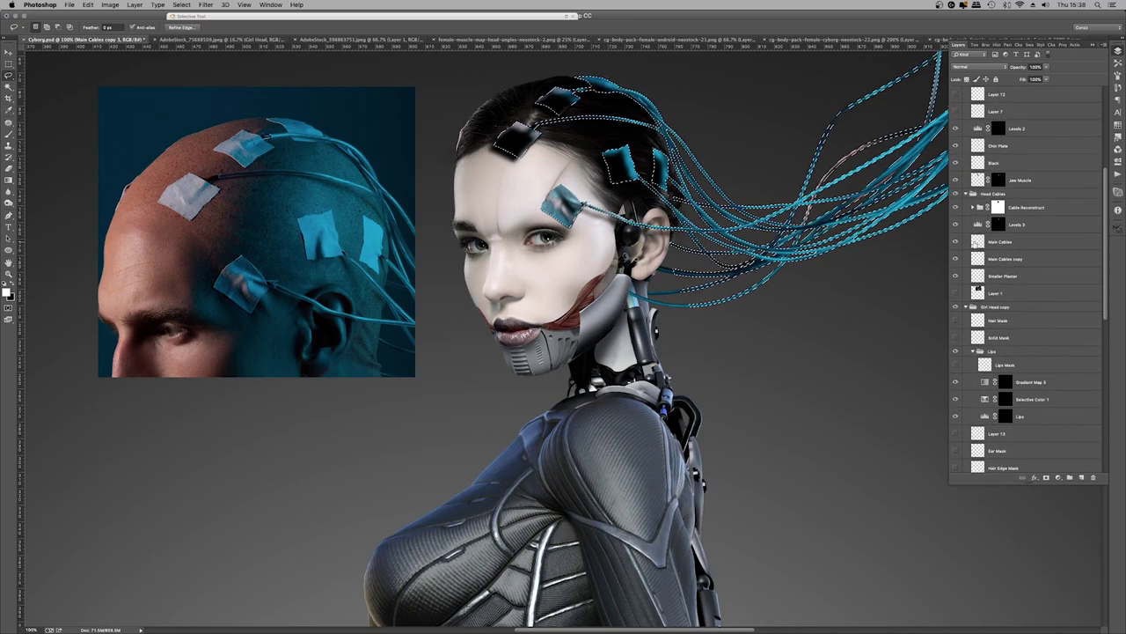
key(ctrl+d)
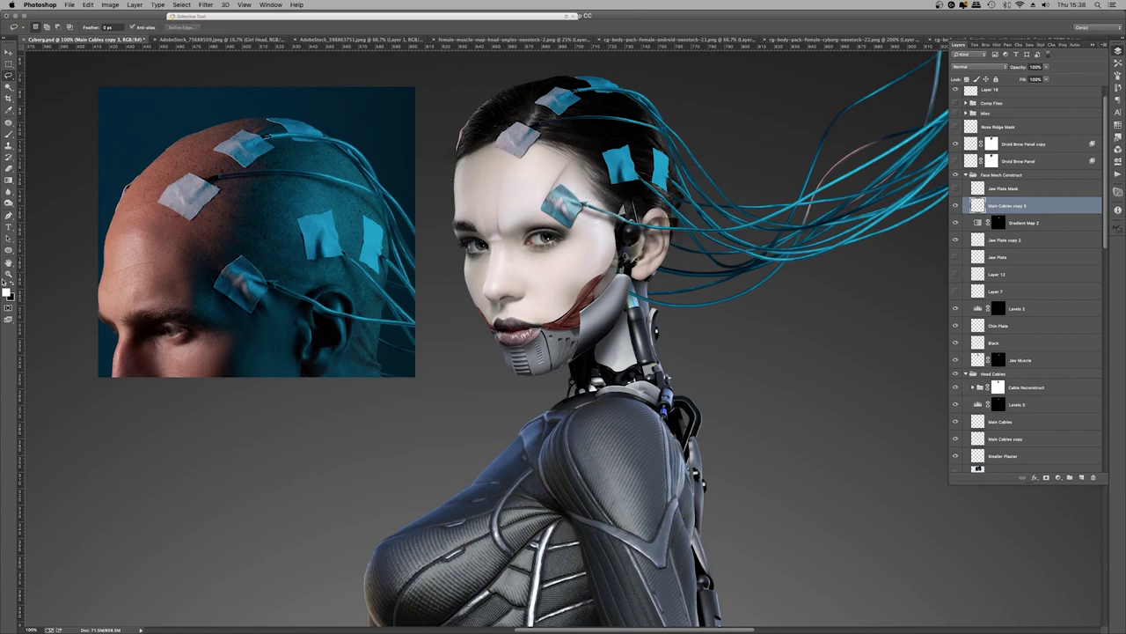
Lasso the stray shadow areas around the ear on Main Cables copy 3 and clear them
key(z)
scroll(528, 264, up, 3)
scroll(528, 264, down, 5)
scroll(528, 264, up, 4)
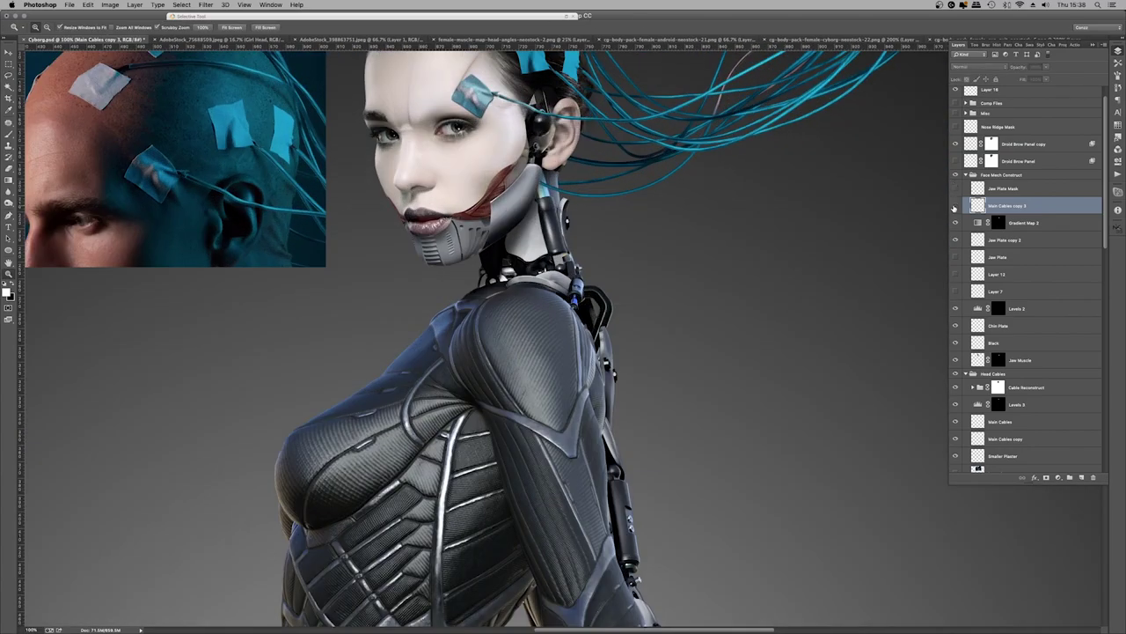
scroll(528, 113, up, 2)
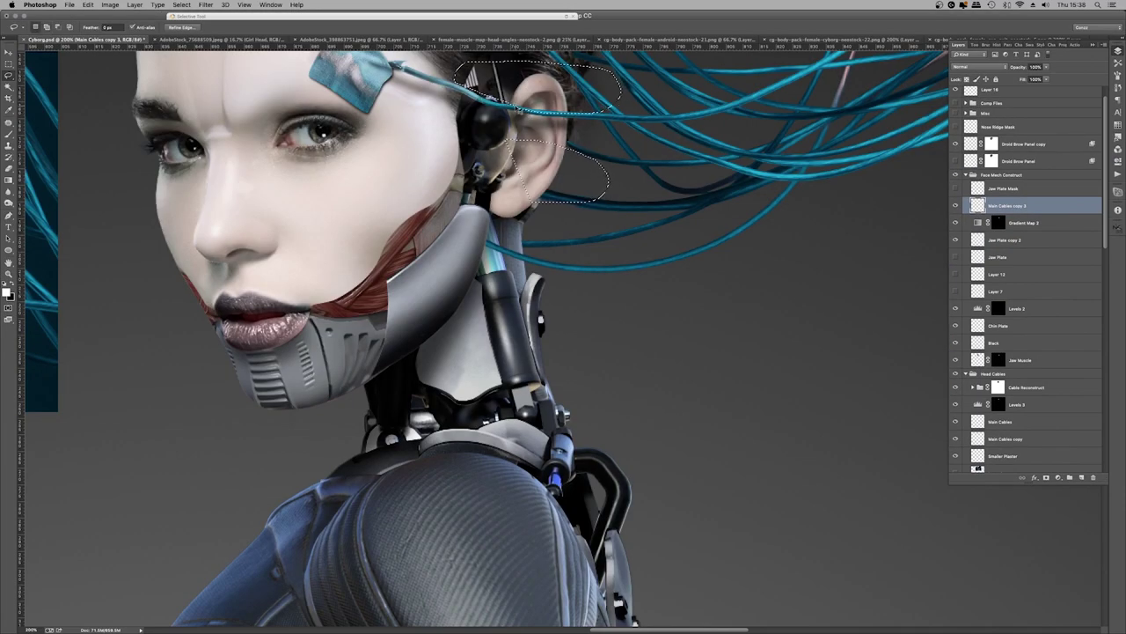
key(z)
scroll(563, 264, down, 4)
scroll(563, 264, up, 2)
scroll(1022, 179, up, 1)
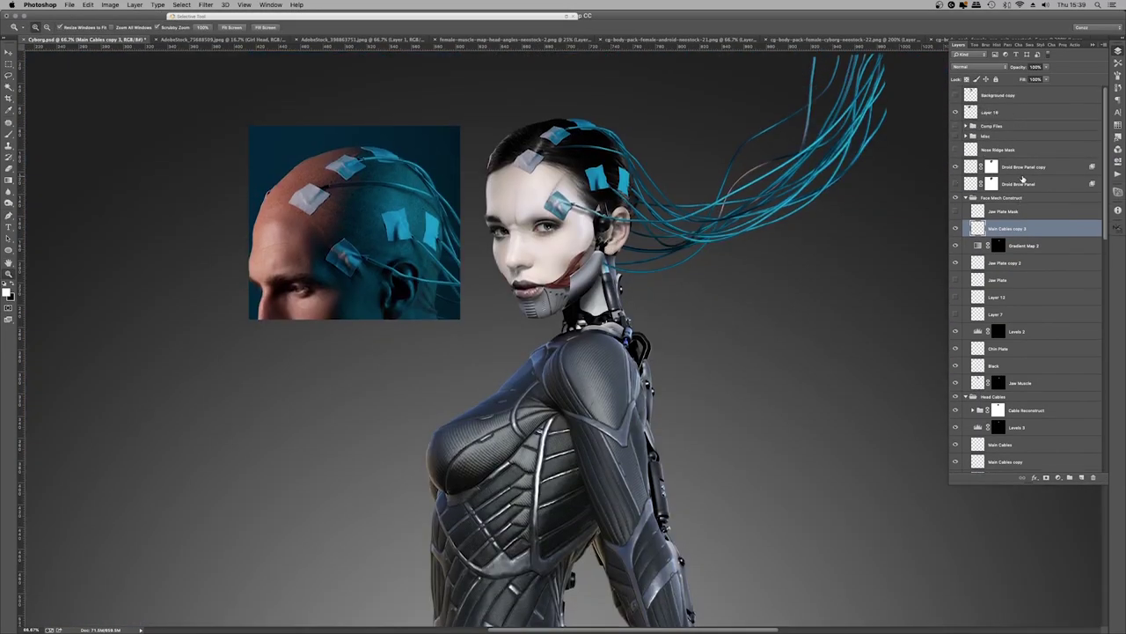
Move Layer 18 into the Comp Files group and save the document
drag(989, 112, 992, 126)
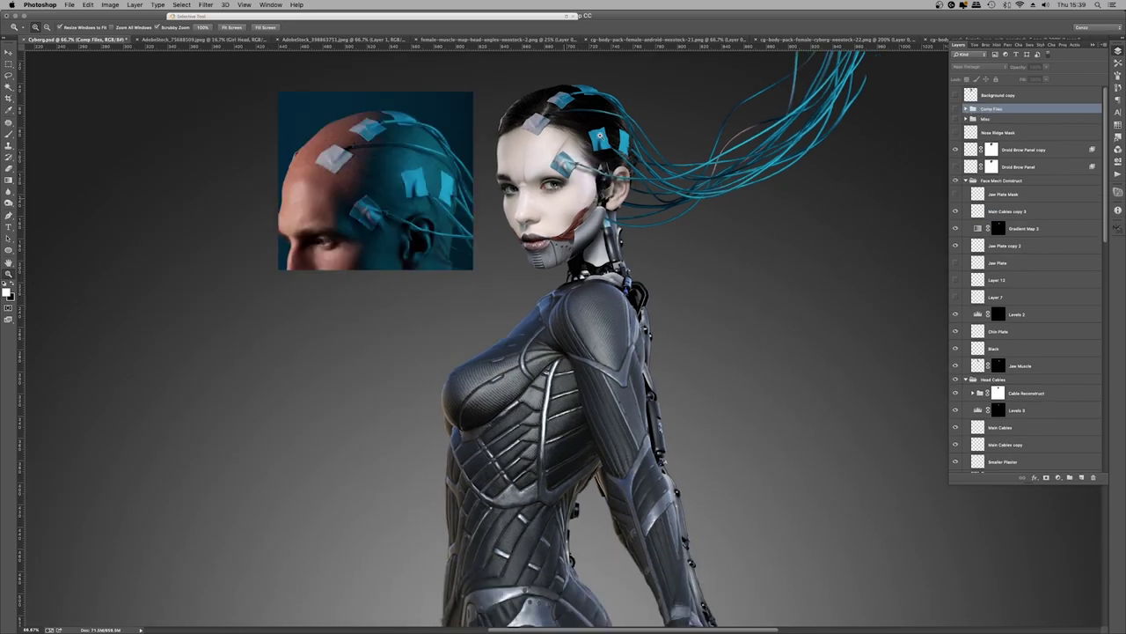
scroll(565, 318, down, 2)
scroll(565, 318, up, 4)
scroll(565, 319, down, 2)
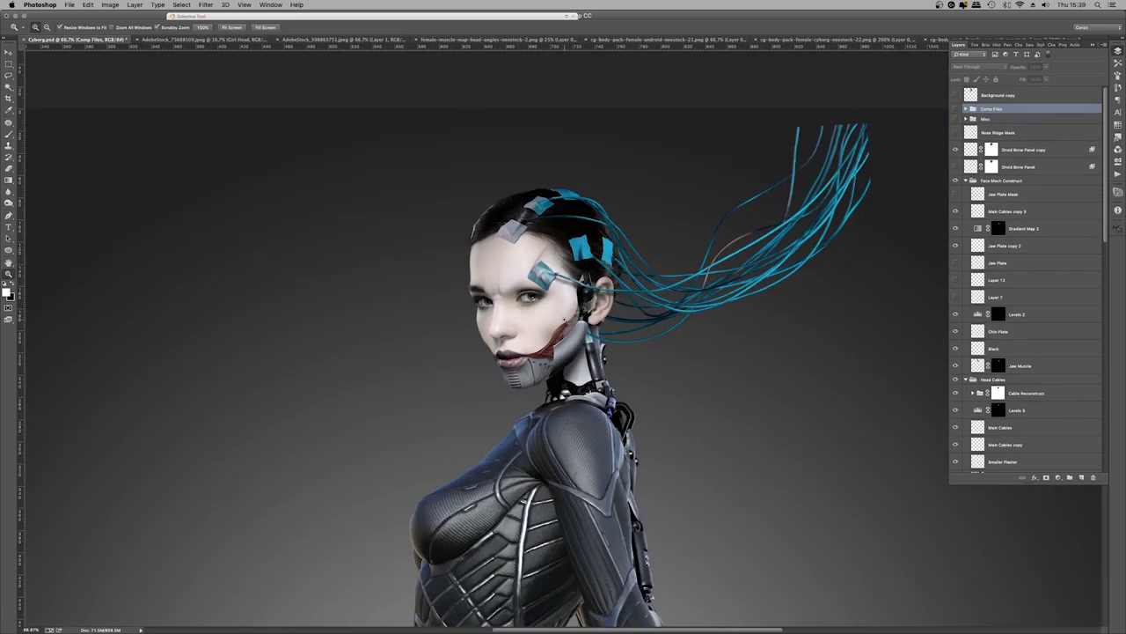
scroll(565, 318, down, 4)
key(cmd+s)
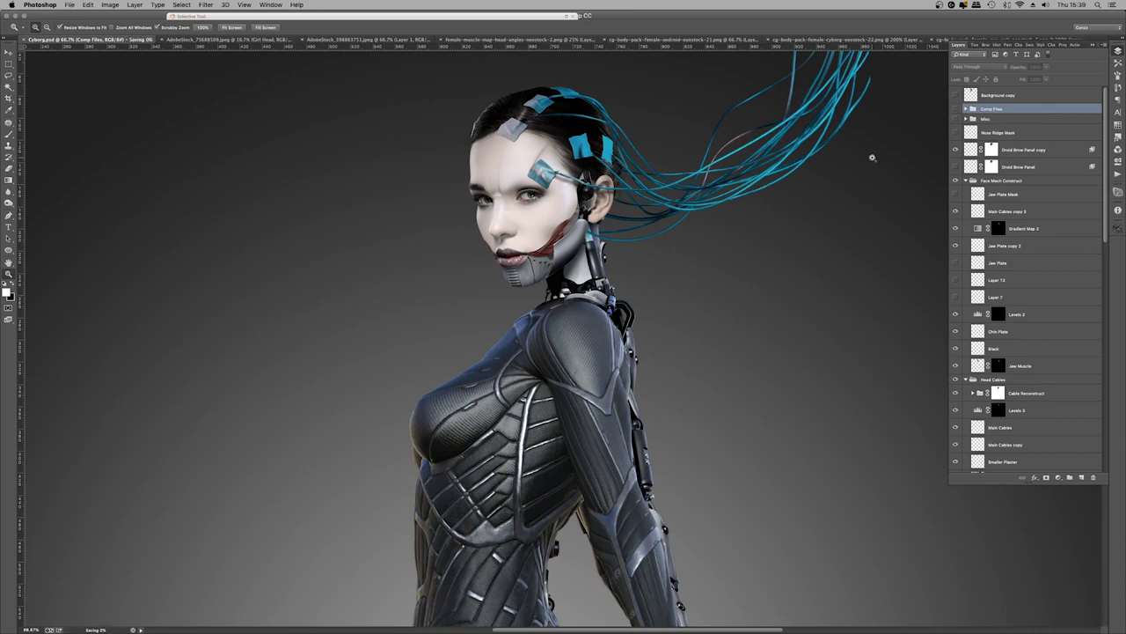
Load the cable shapes as a selection and place Layer 9 below Layer 11 in the Cable Reconstruct group
scroll(1014, 227, down, 3)
click(973, 327)
super+click(984, 378)
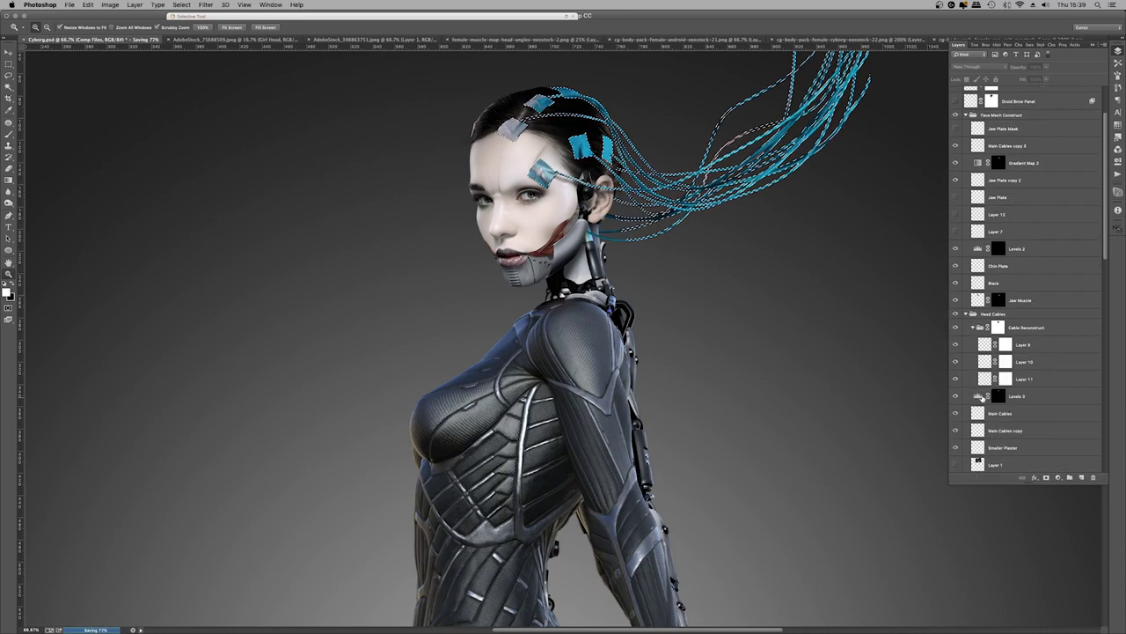
click(1021, 378)
click(1025, 327)
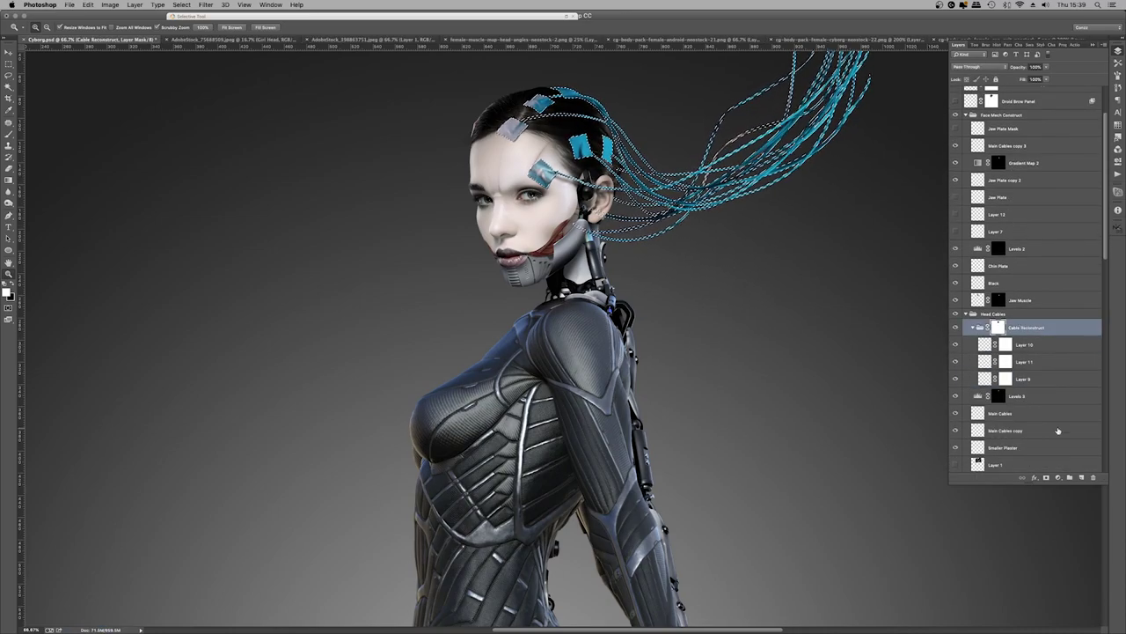
Add a black-to-white Gradient Map adjustment masked to the cables above Cable Reconstruct and lower its opacity
click(1057, 477)
click(1078, 591)
click(1093, 74)
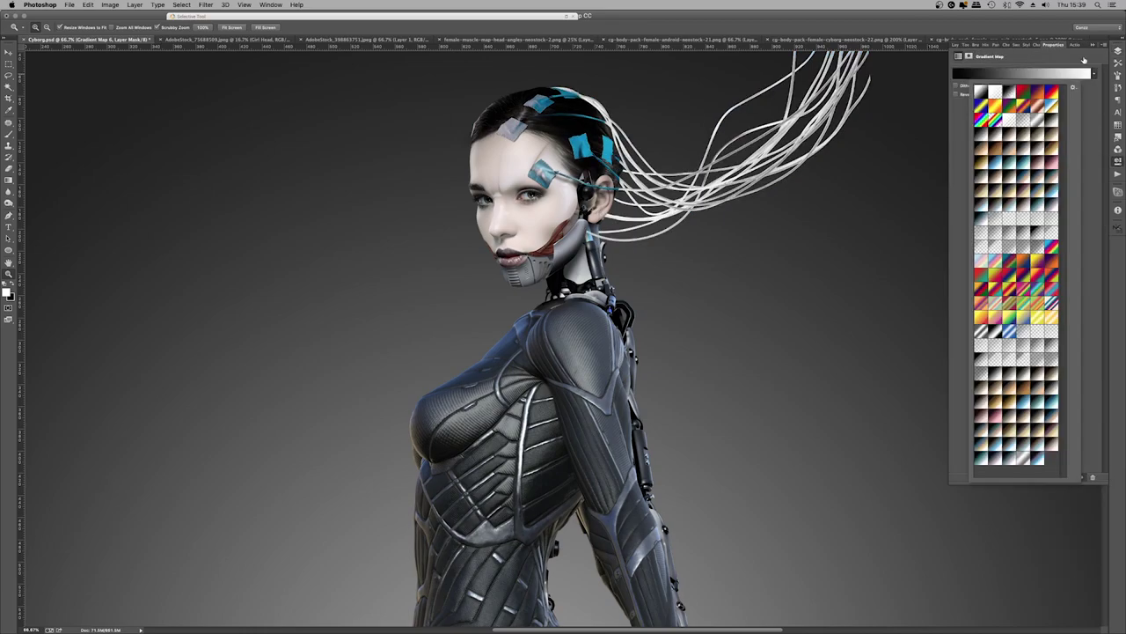
click(1117, 51)
drag(1048, 67, 1034, 79)
Add a Levels adjustment for the cables and tapes with input values of about 7, 1.47 and 200
click(1058, 477)
click(1078, 517)
drag(1032, 132, 979, 132)
drag(1088, 132, 1067, 132)
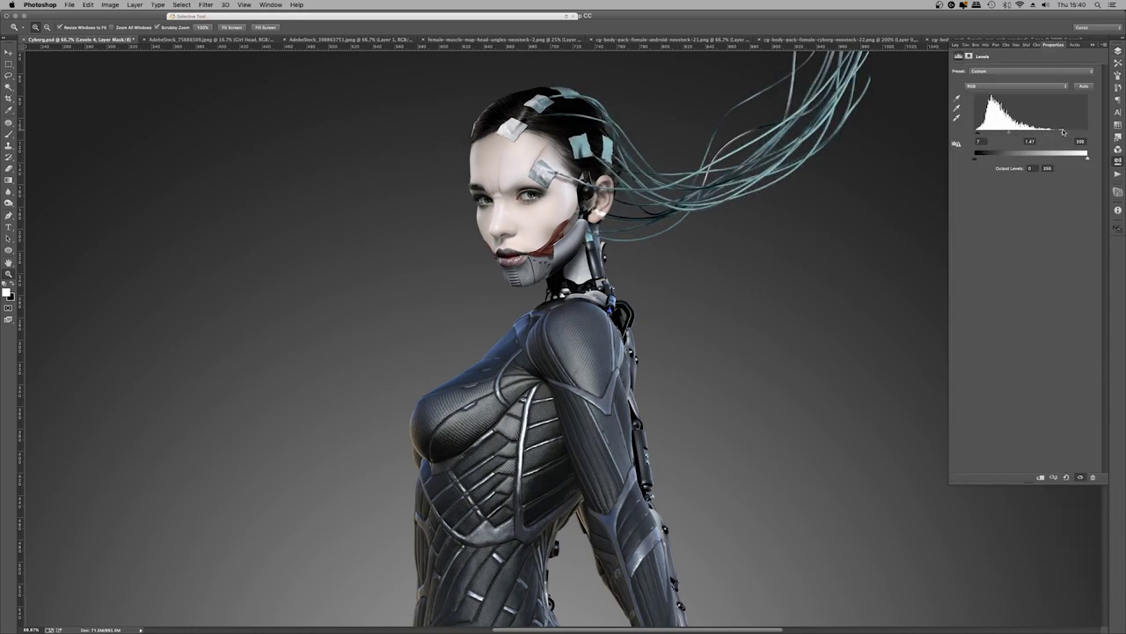
Group the new cable Levels and Gradient Map adjustments together in Head Cables
key(super+0)
drag(607, 109, 669, 111)
click(956, 44)
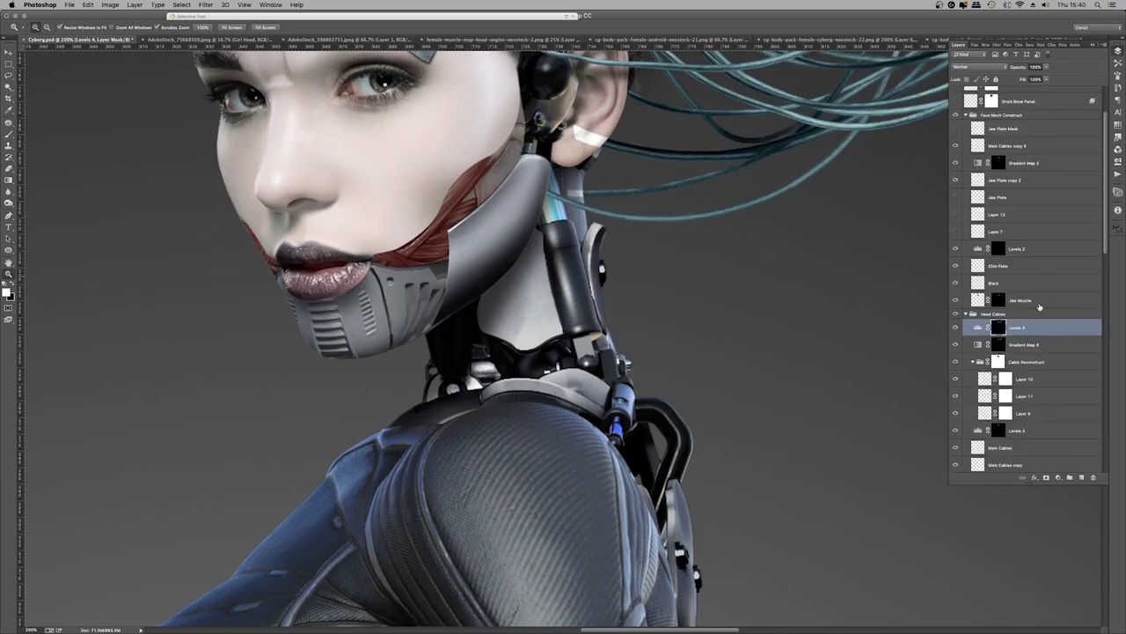
shift+click(1030, 344)
key(super+g)
scroll(898, 247, up, 3)
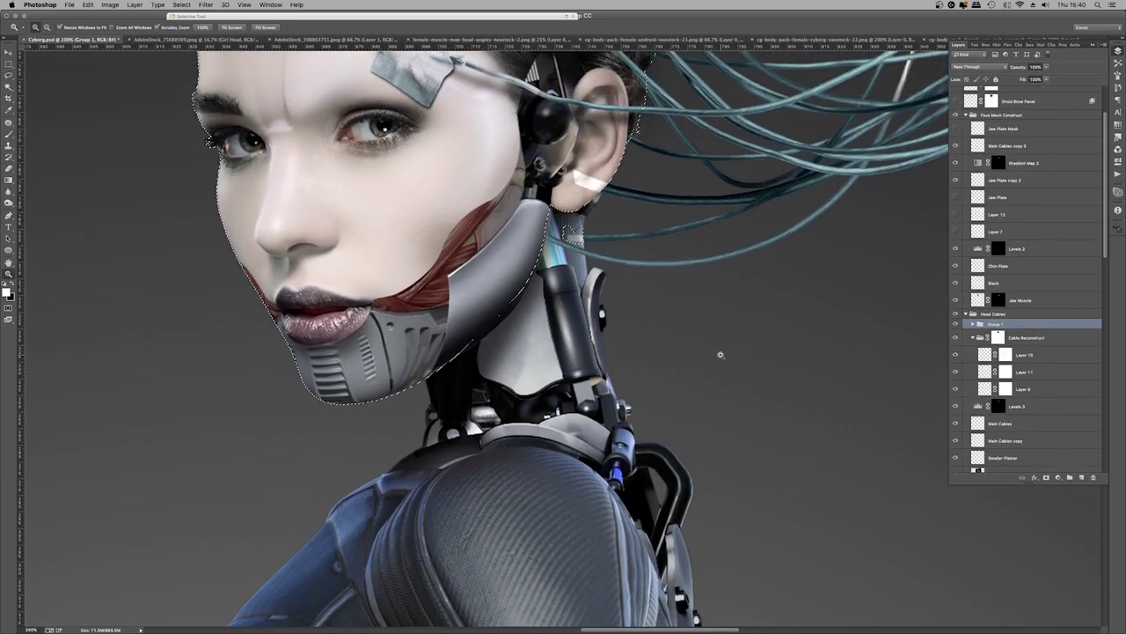
Add a layer mask to Group 1 and paint out the bright patch on the earlobe with a smaller black brush
key(b)
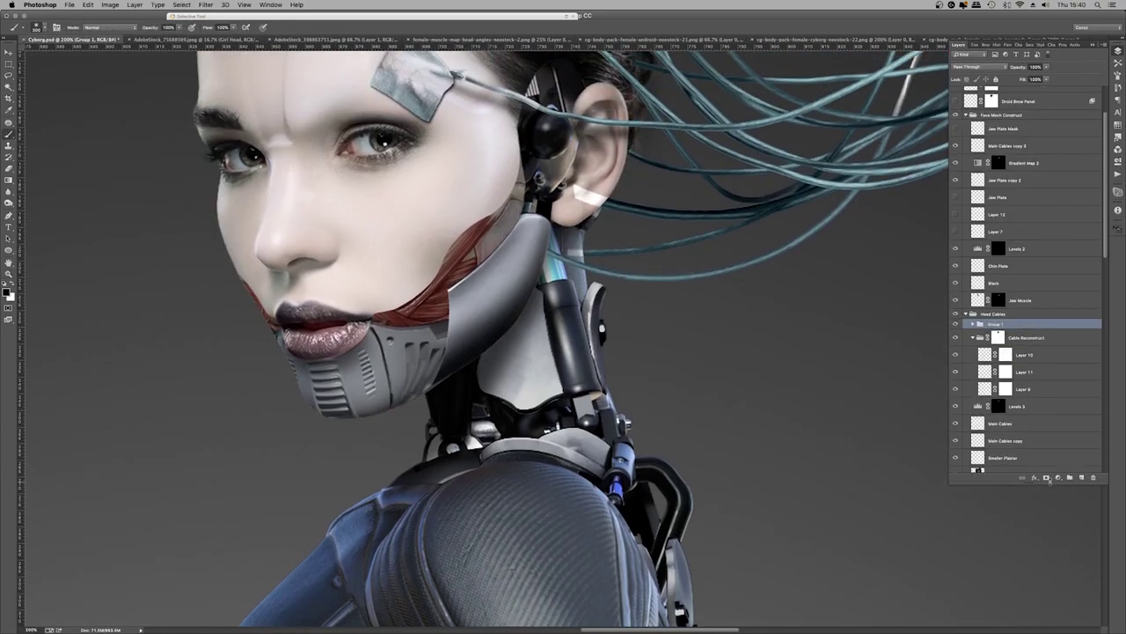
click(1046, 477)
key(x)
key(bracketleft)
key(bracketleft)
key(bracketleft)
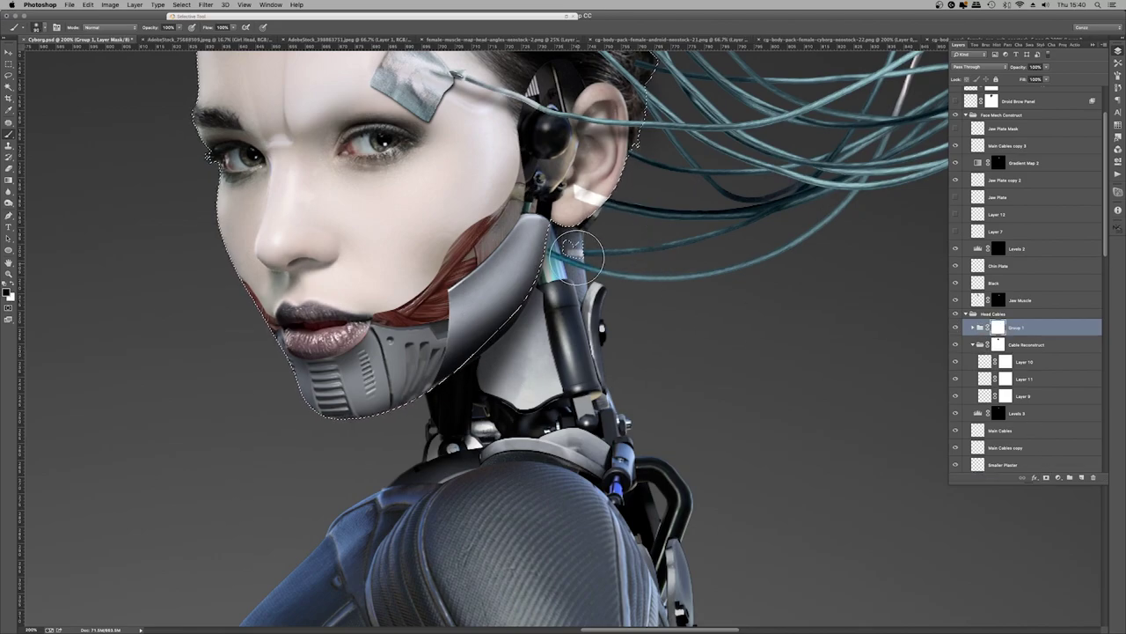
key(super+minus)
key(super+minus)
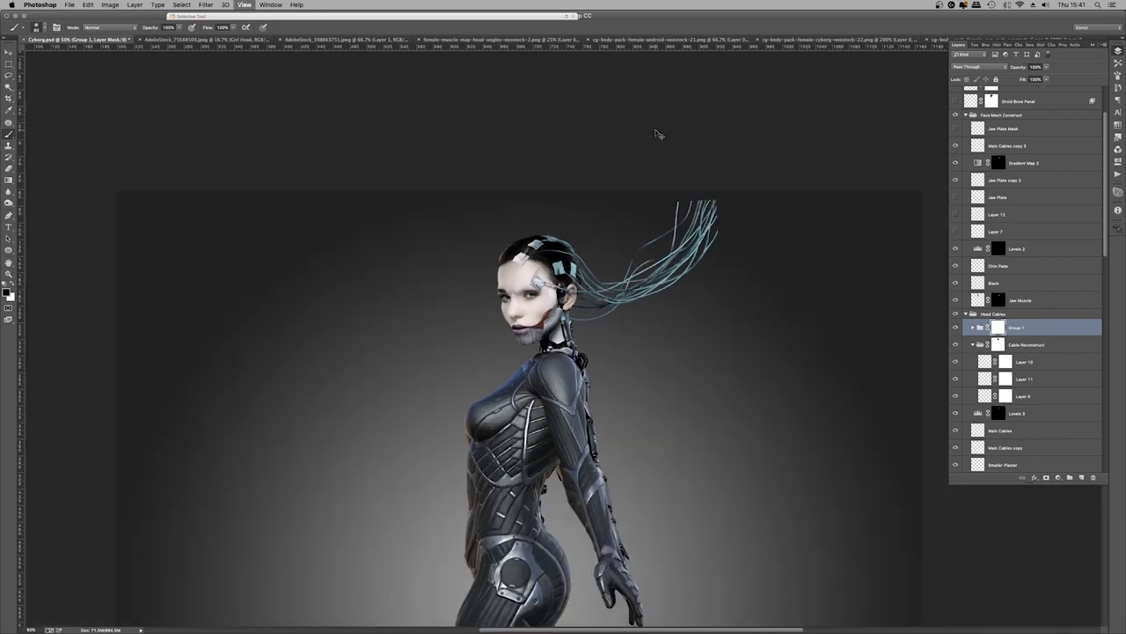
key(super+plus)
scroll(967, 203, up, 3)
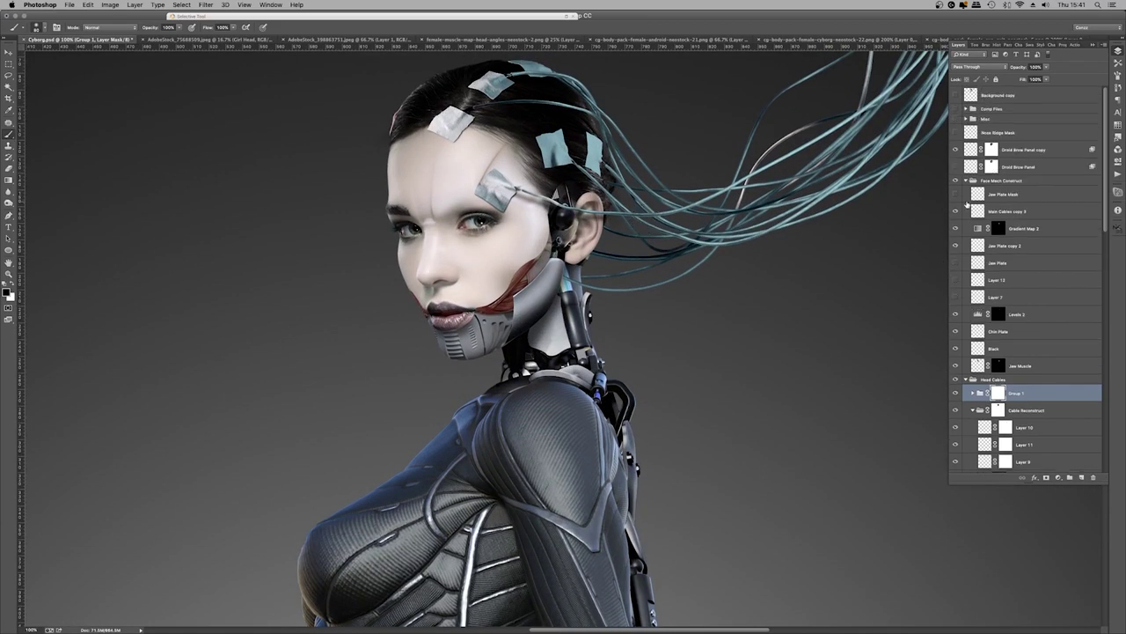
Delete Layer 12 and Layer 7, and group the layers from Jaw Plate up to Jaw Plate Mask as Jaw Plate
click(959, 279)
key(Delete)
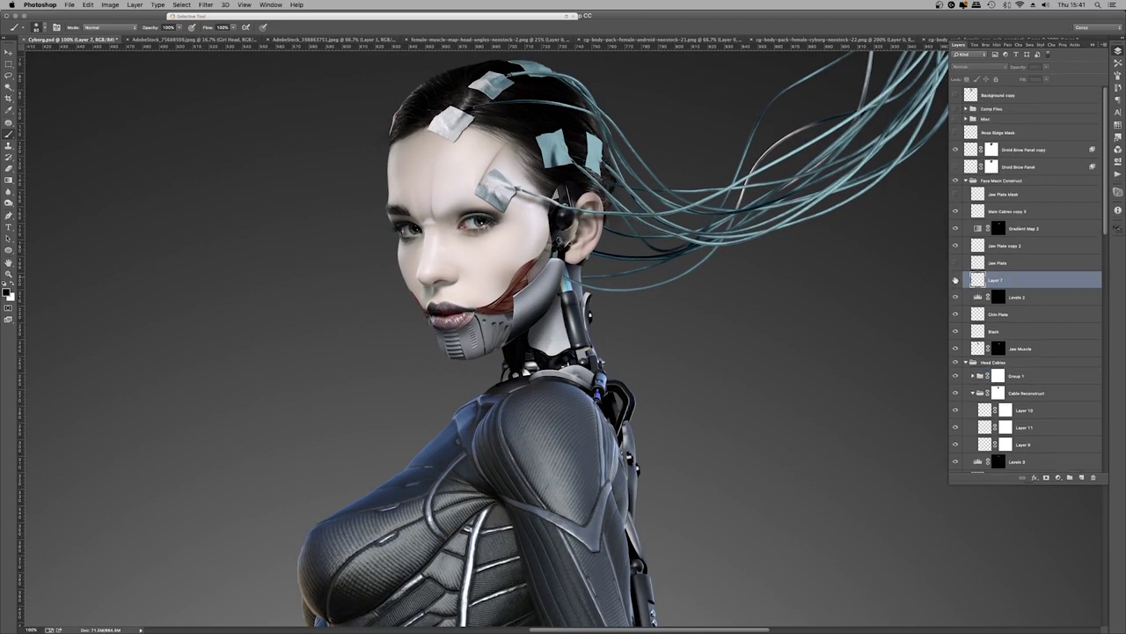
shift+click(1001, 195)
key(super+g)
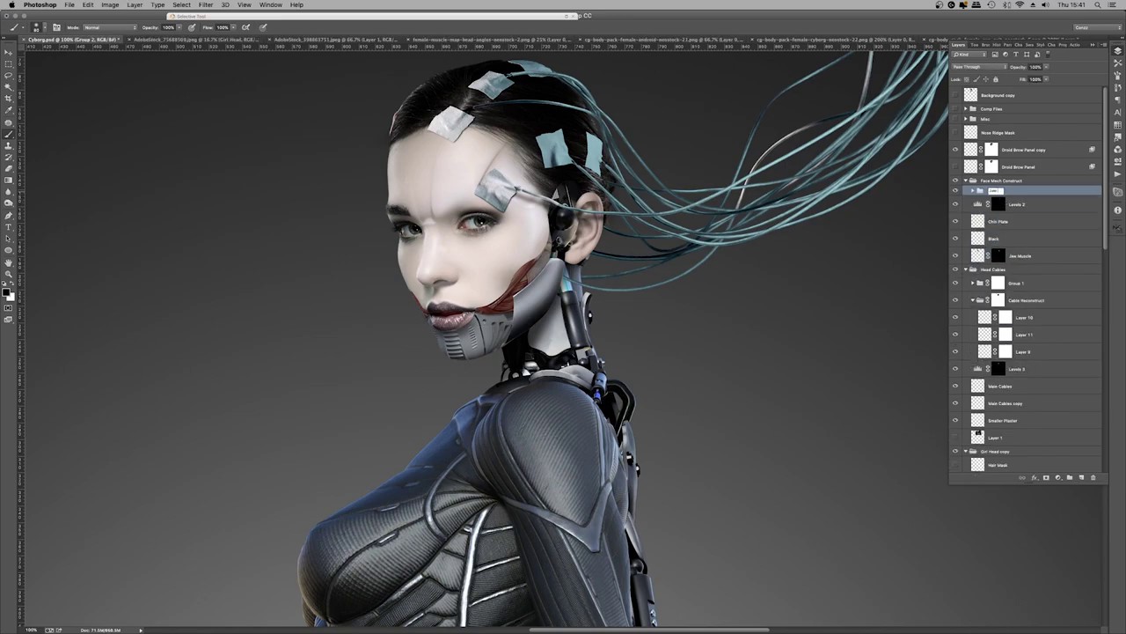
key(Return)
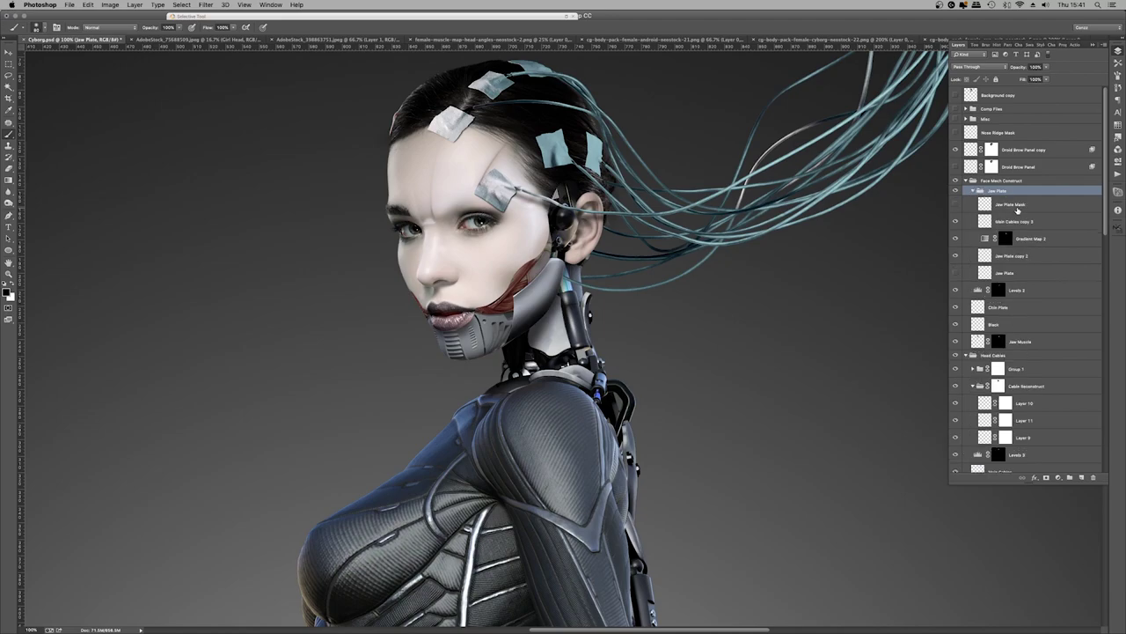
On Main Cables copy 3, make white the foreground colour and draw a thin pen path along the jaw plate's front edge
key(alt+bracketleft)
key(alt+bracketleft)
scroll(564, 343, up, 3)
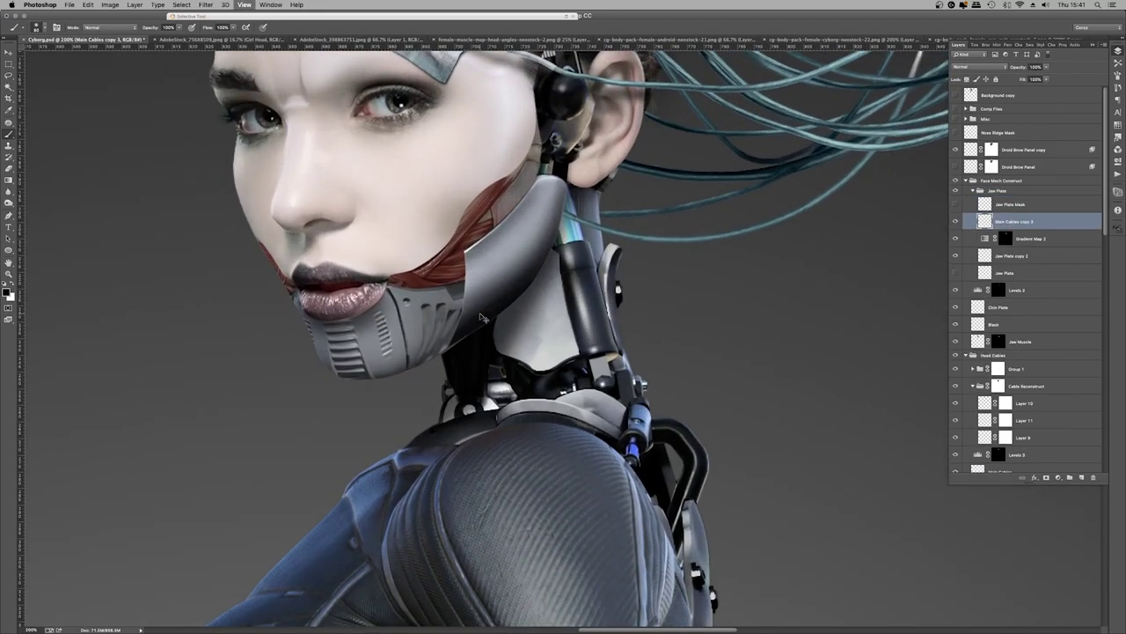
key(p)
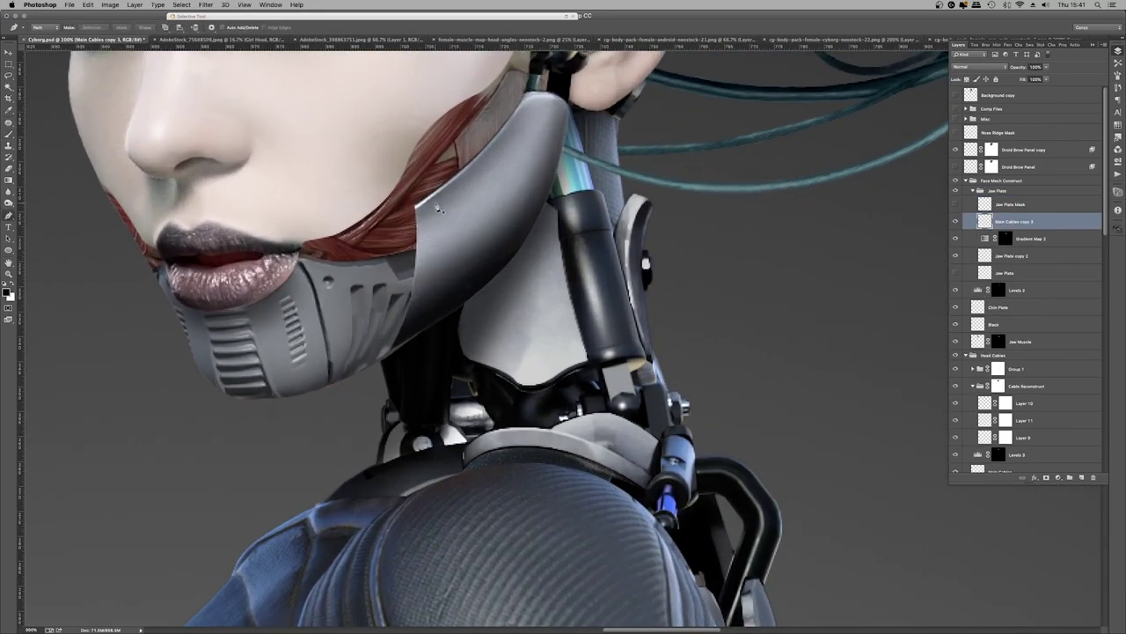
key(b)
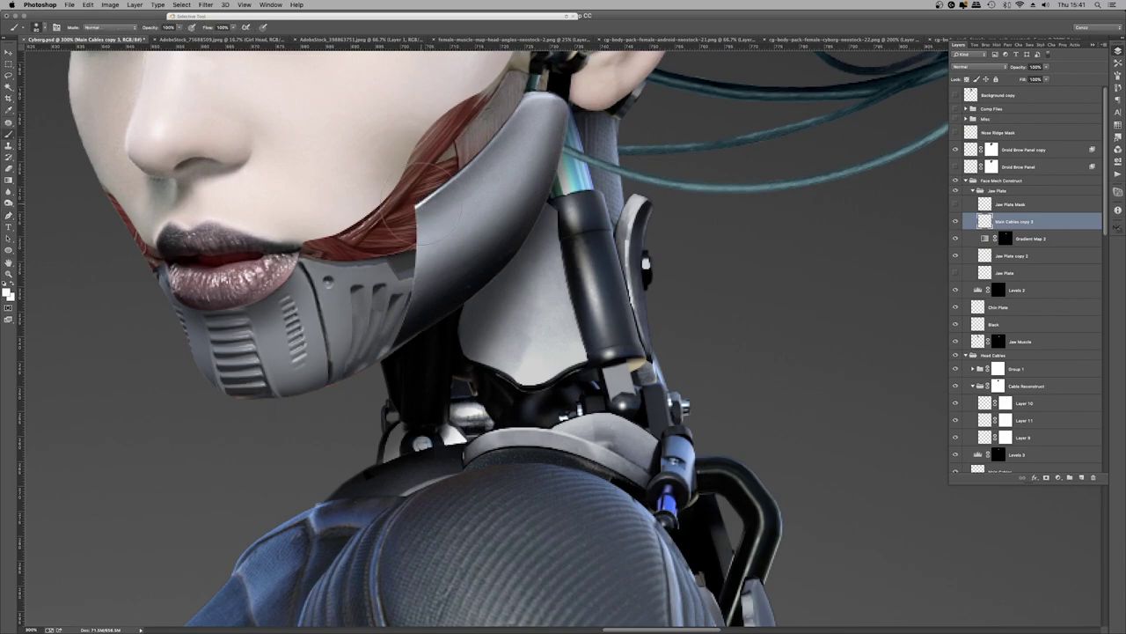
click(8, 214)
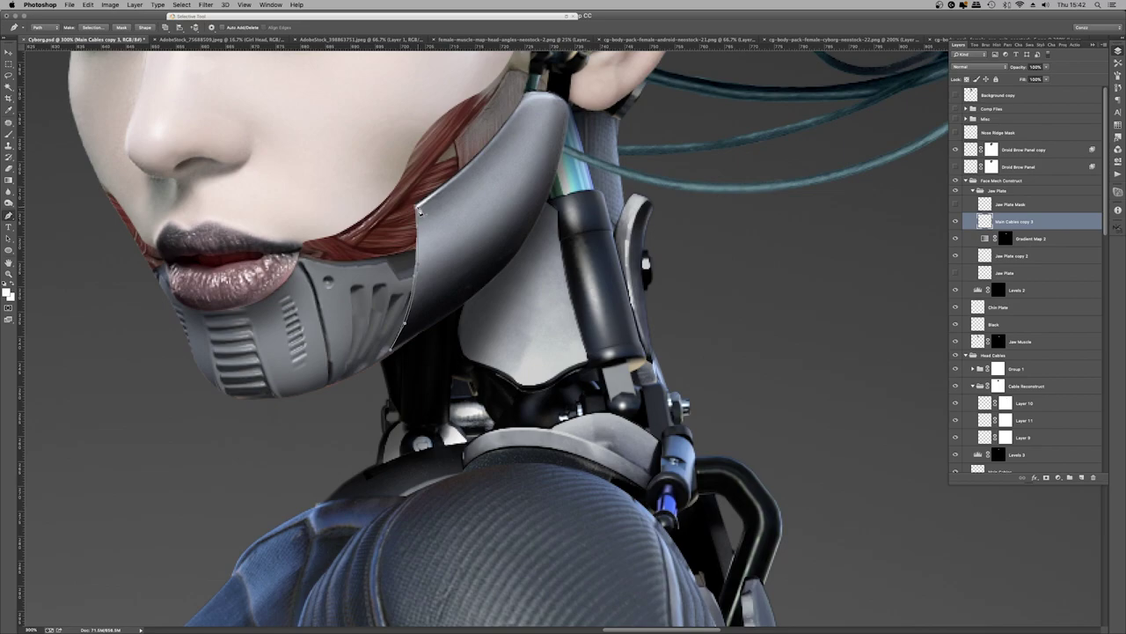
Fill the jaw-edge path with the foreground colour in Normal mode at 100% opacity and delete the path
right_click(433, 208)
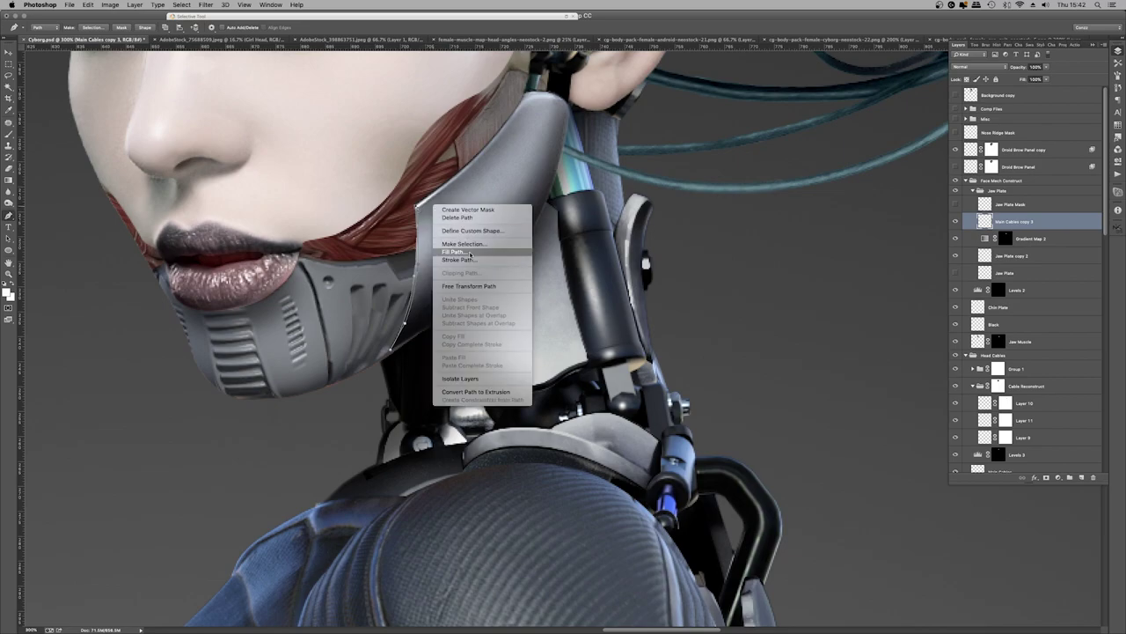
click(470, 254)
click(451, 139)
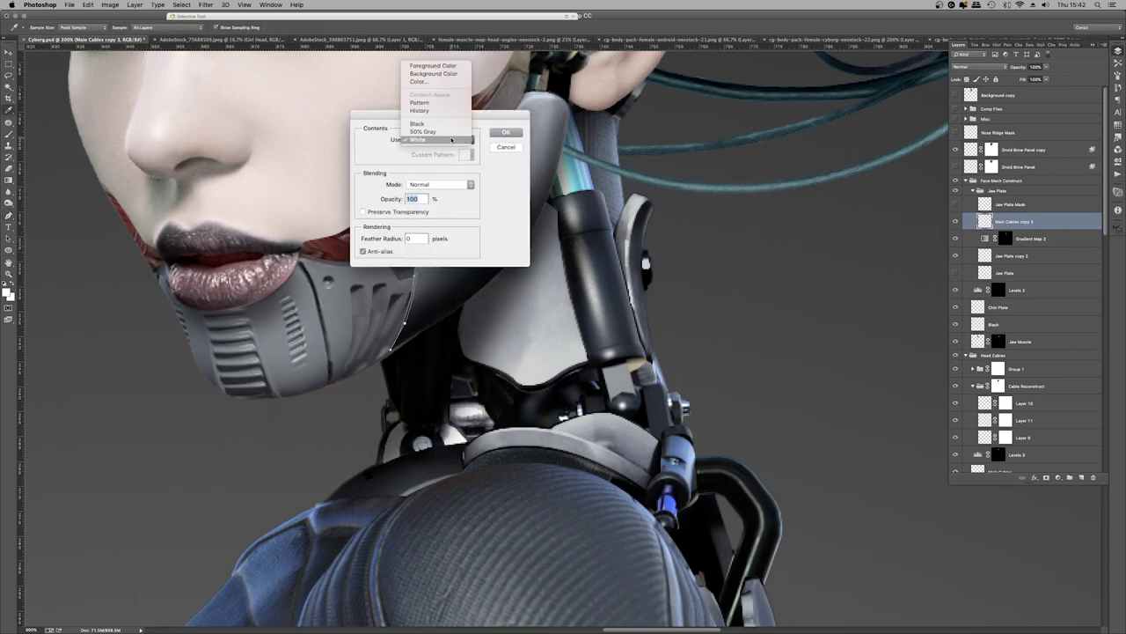
click(445, 69)
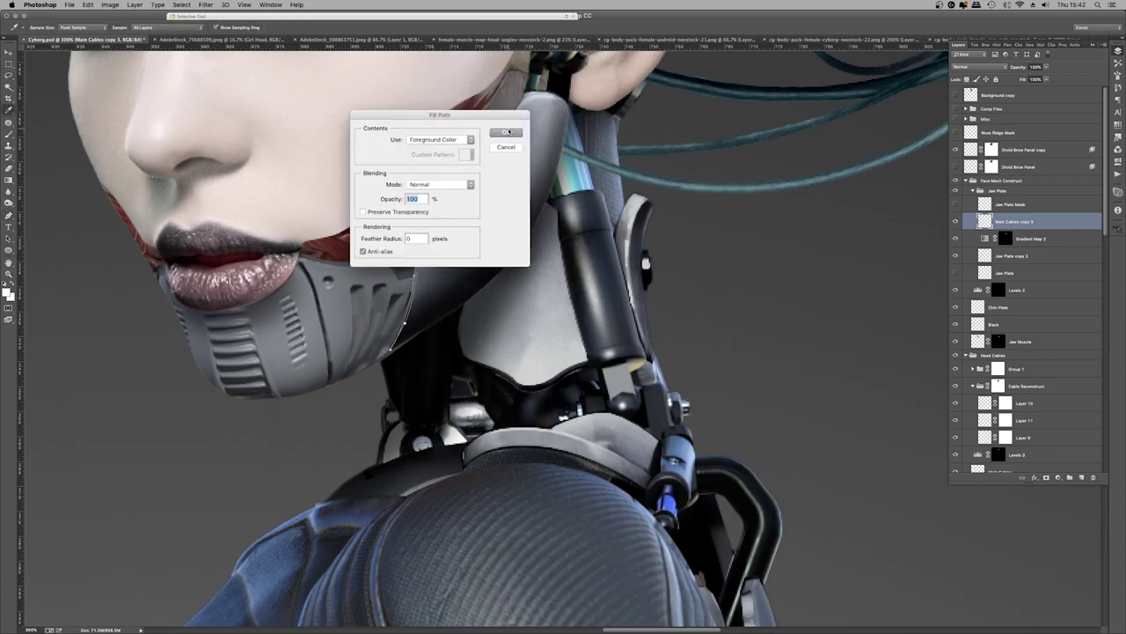
click(506, 132)
right_click(493, 179)
click(509, 189)
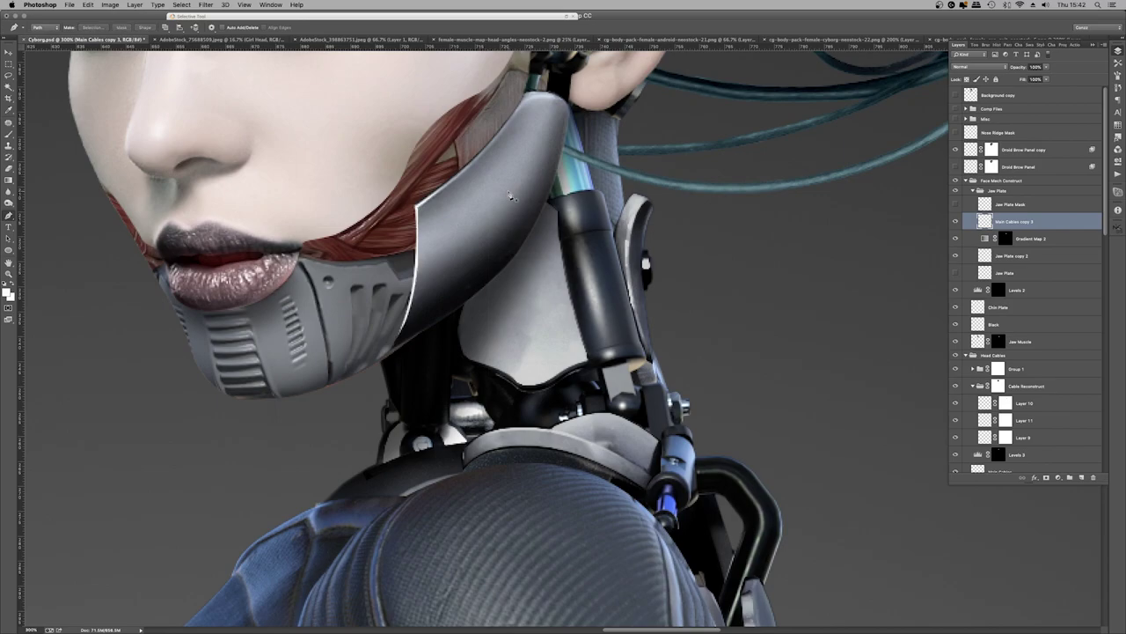
Soften the white jaw-edge highlight on Main Cables copy 3 with a 0.5-pixel Gaussian Blur
click(207, 4)
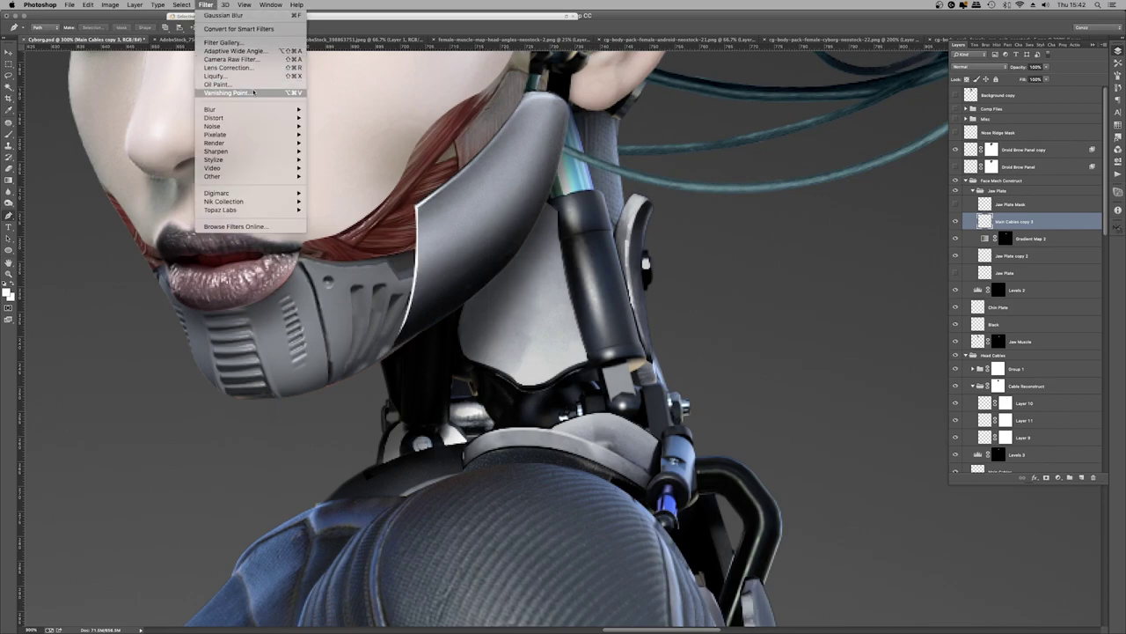
mouse_move(271, 109)
click(352, 175)
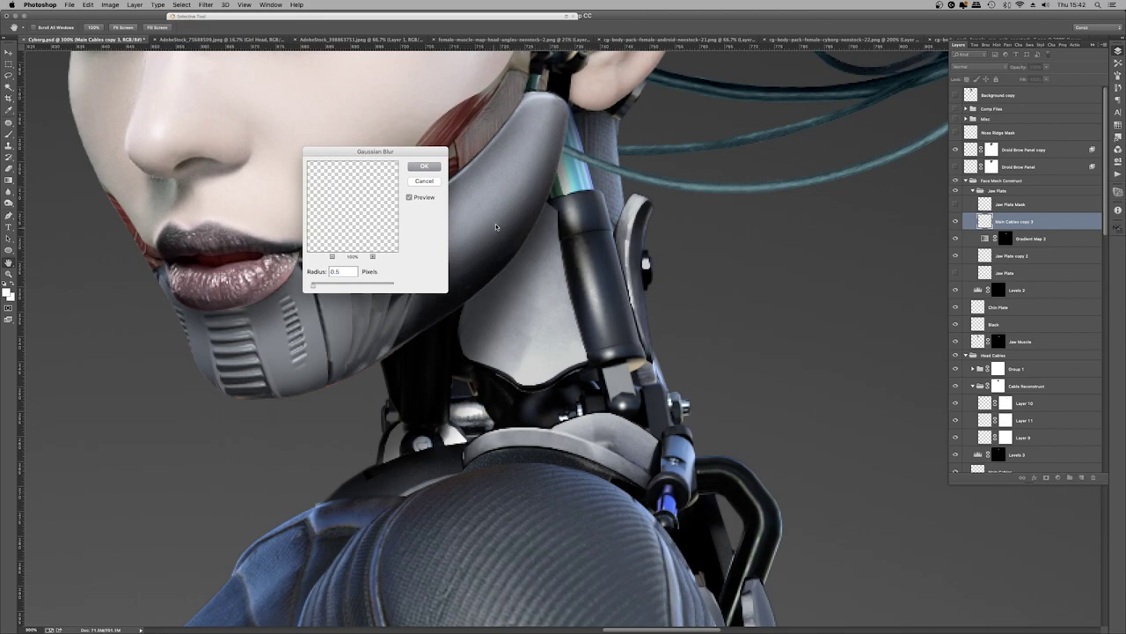
key(Return)
key(p)
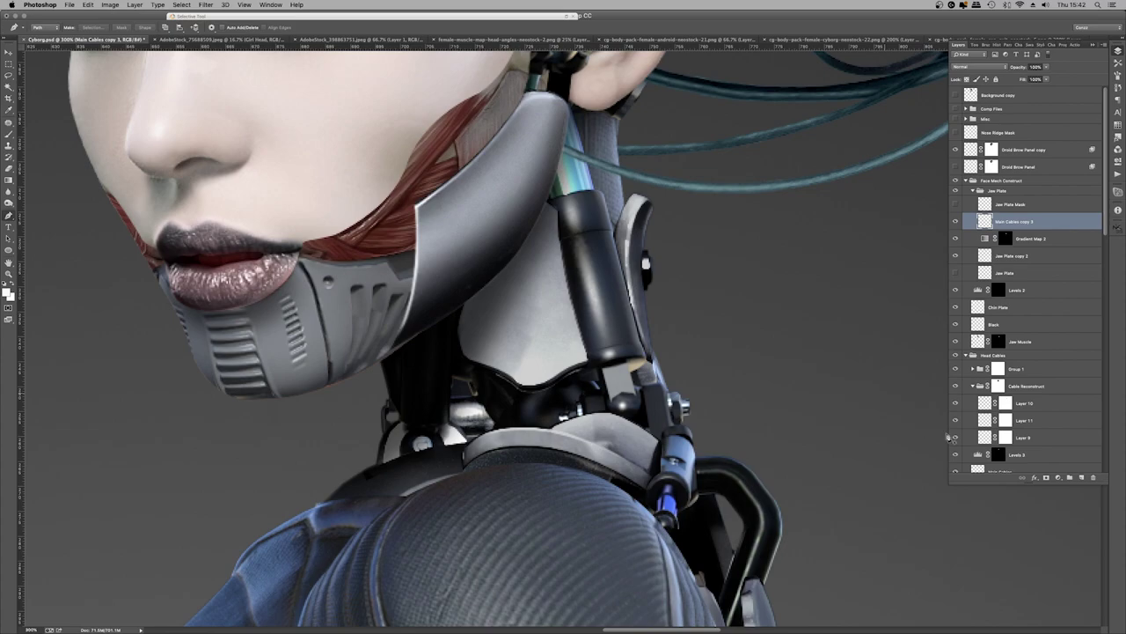
Add a layer mask to Main Cables copy 3 and enlarge the brush for painting on it
click(1046, 478)
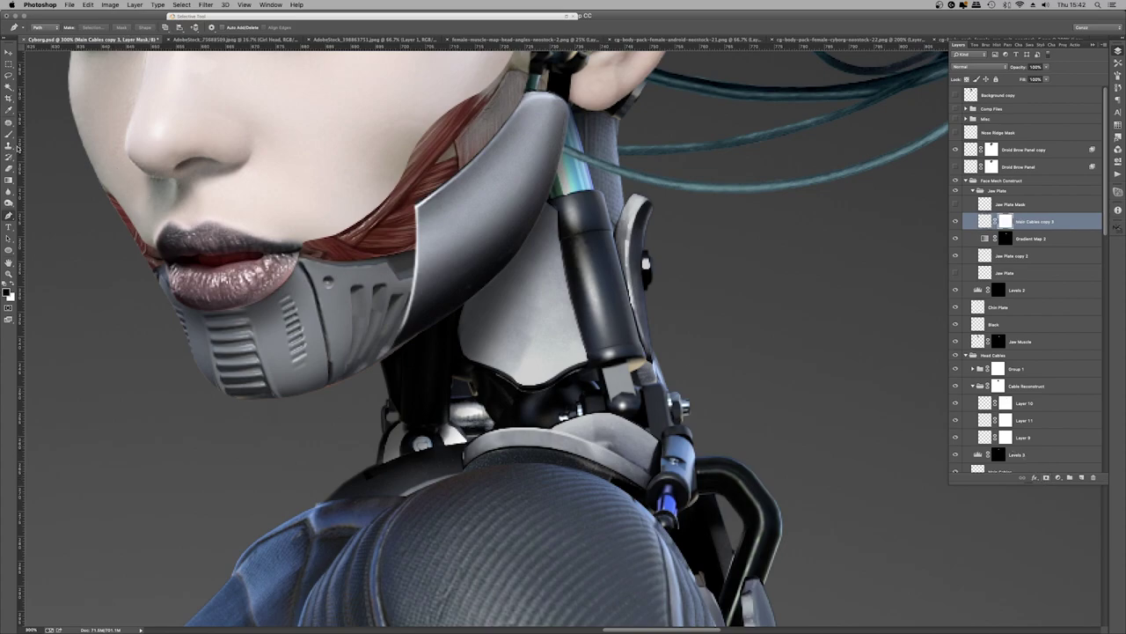
key(b)
key(bracketright)
key(bracketright)
key(bracketright)
key(bracketright)
key(bracketright)
key(bracketright)
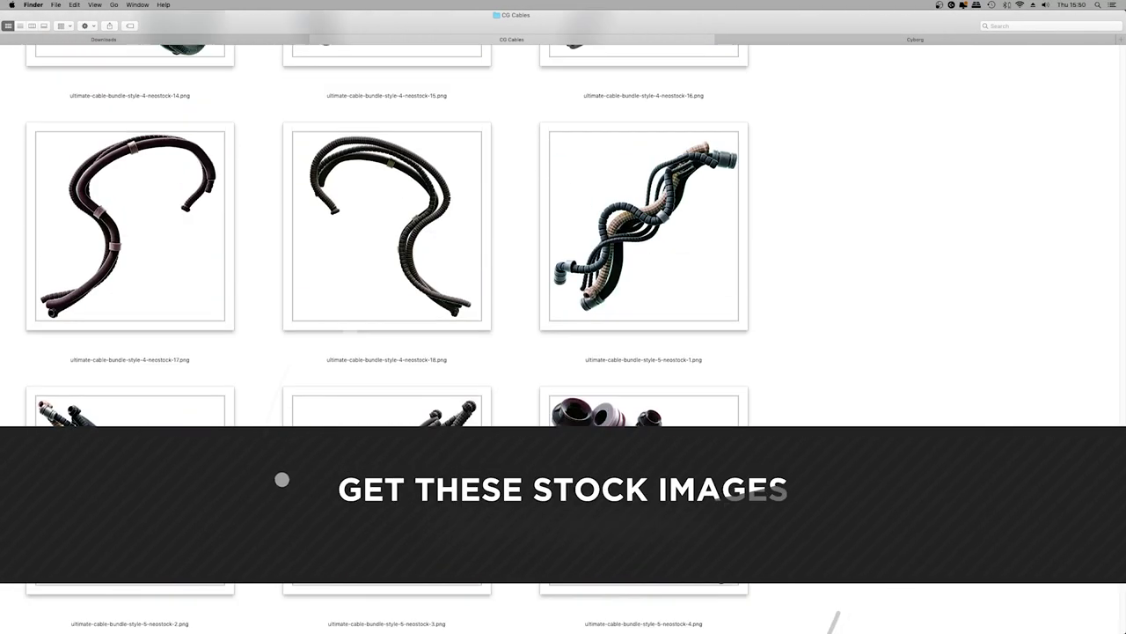
Switch to Finder and open a cable bundle image from the CG Cables folder in Photoshop
scroll(647, 423, up, 15)
scroll(646, 422, up, 10)
right_click(239, 348)
click(475, 388)
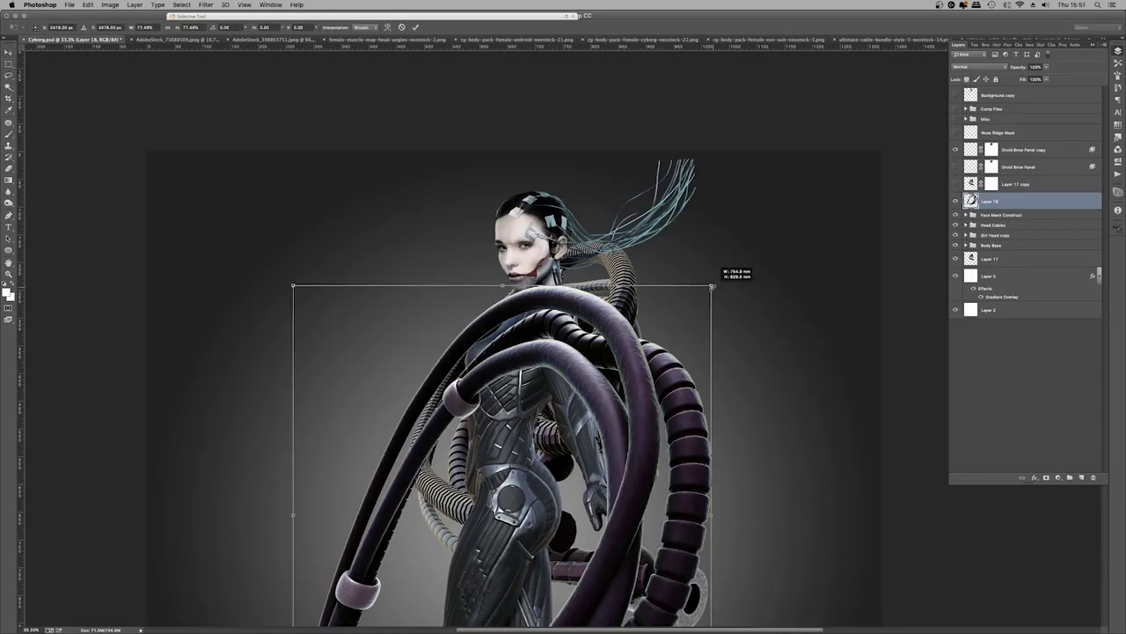
Scale down and rotate the purple cable bundle on Layer 18 around the upper torso, and move the layer below Body Base
drag(714, 256, 582, 328)
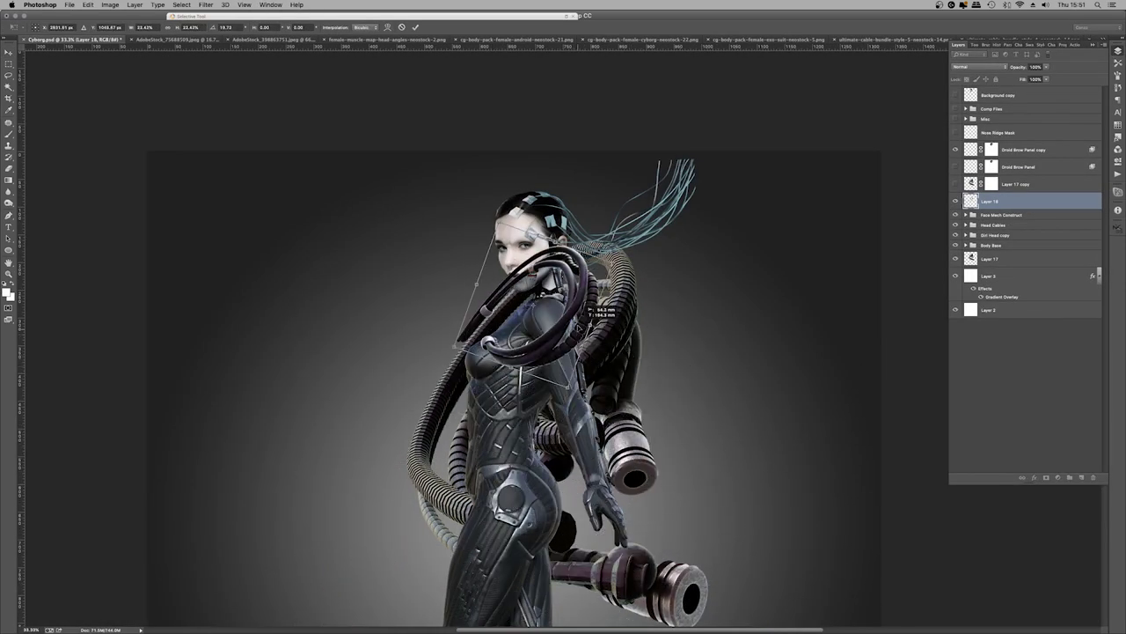
key(Return)
key(ctrl+bracketleft)
key(ctrl+bracketleft)
key(ctrl+bracketleft)
key(ctrl+bracketleft)
Load Layer 18's cable outline as a selection and neutralise the purple cast with a masked Gradient Map
super+click(971, 241)
click(181, 4)
click(195, 45)
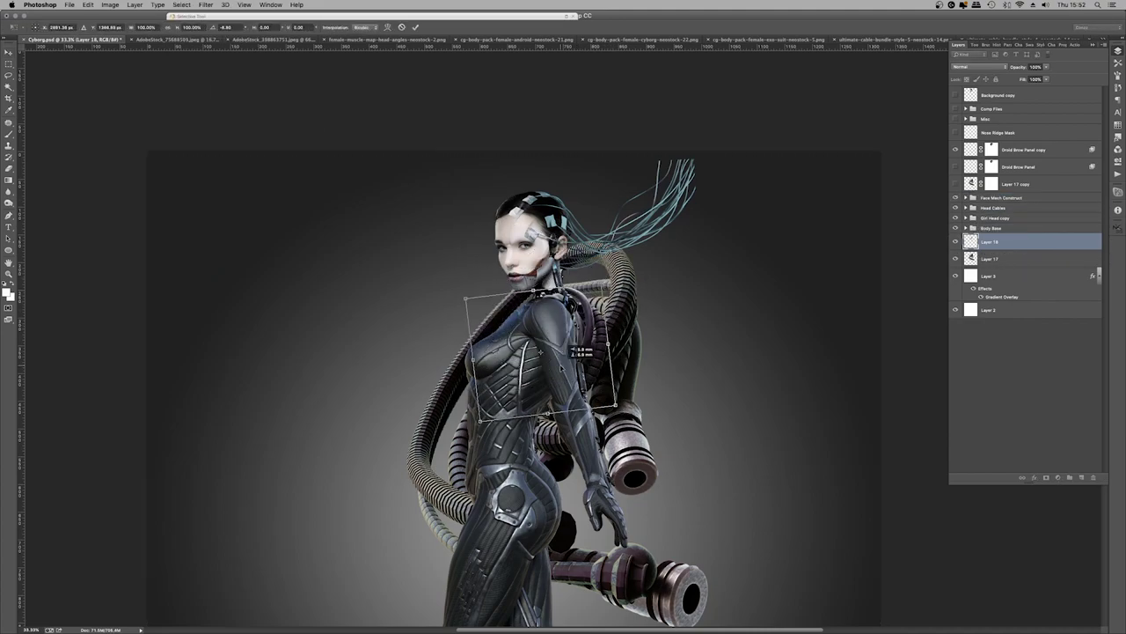
key(z)
click(598, 308)
click(181, 4)
click(196, 36)
Create a new layer named Layer 19 above Layer 3 and fill it with black
click(989, 275)
key(super+0)
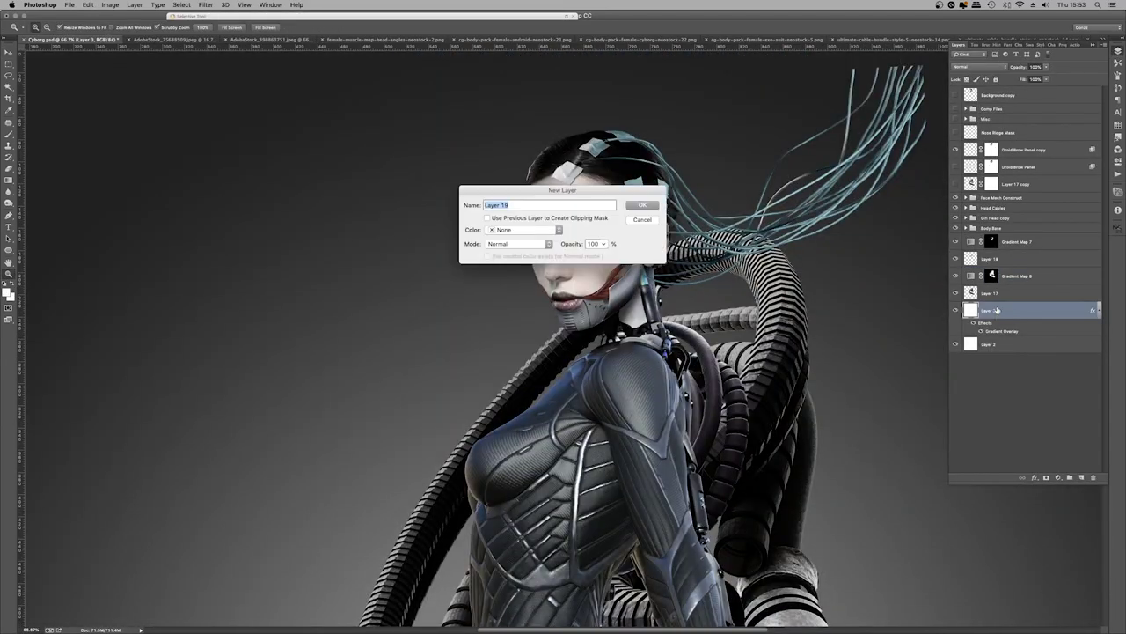
key(Return)
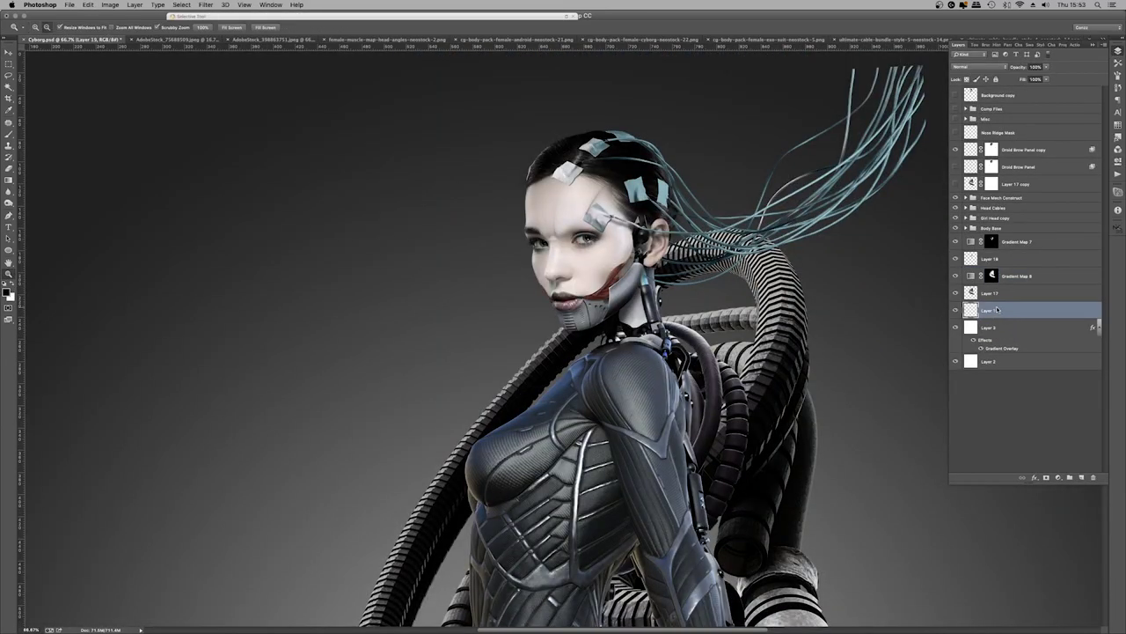
key(alt+BackSpace)
Darken the large rear cables with a Multiply layer above Layer 17 and duplicate that layer
click(989, 292)
key(ctrl+alt+shift+e)
key(shift+alt+m)
key(ctrl+j)
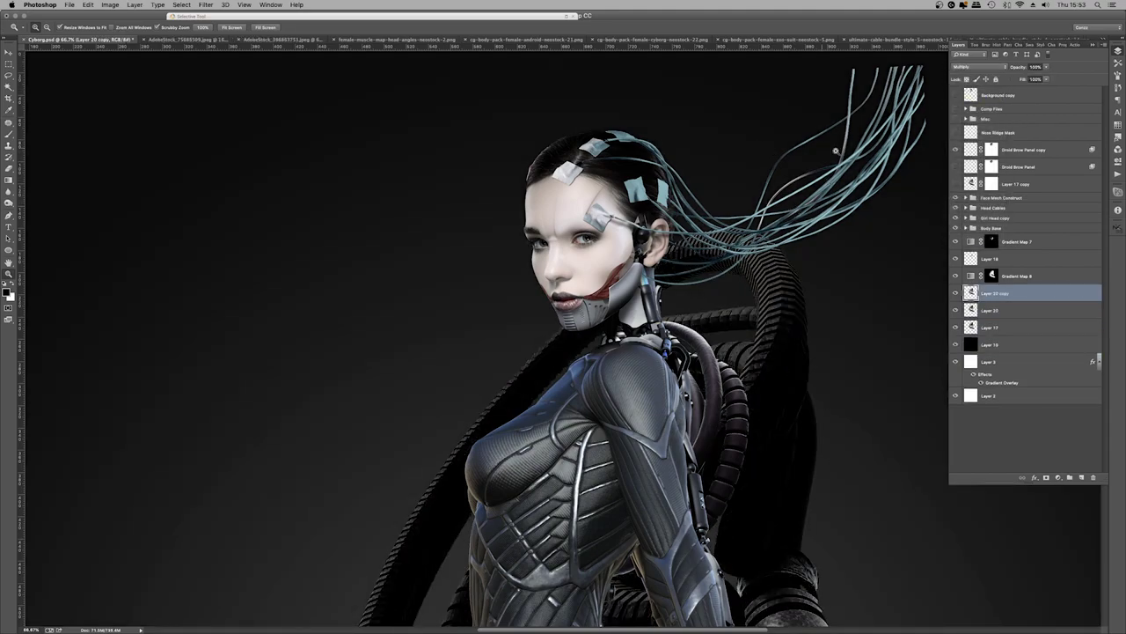
Duplicate Layer 18, the cable bundle behind the shoulder
key(alt+])
key(alt+])
key(ctrl+j)
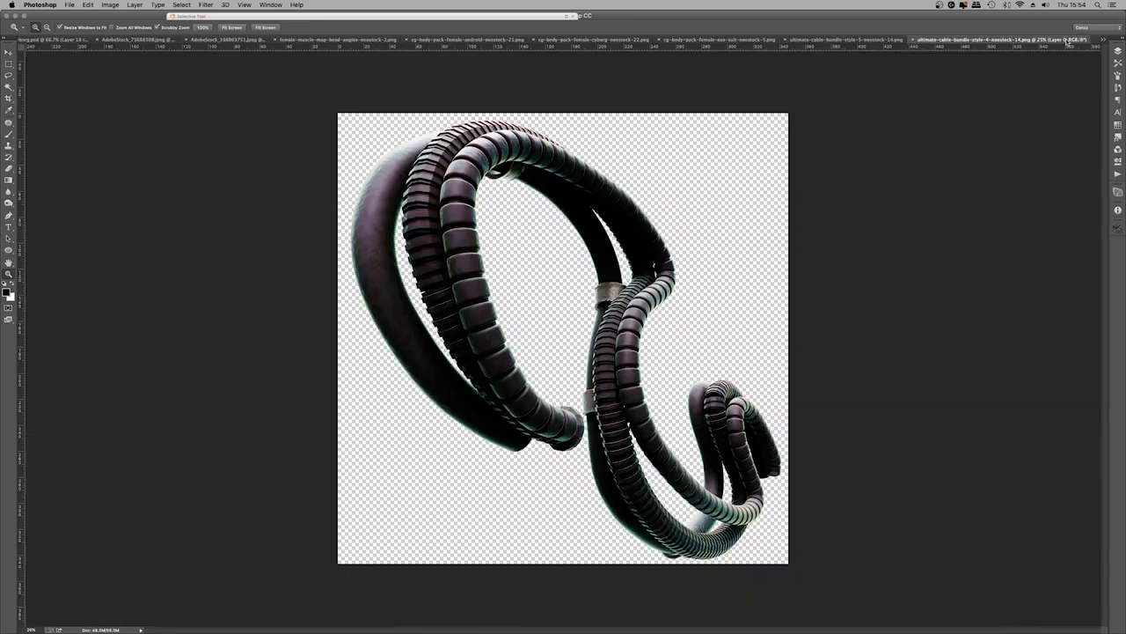
Look through the open stock image documents and return to Cyborg.psd
click(270, 4)
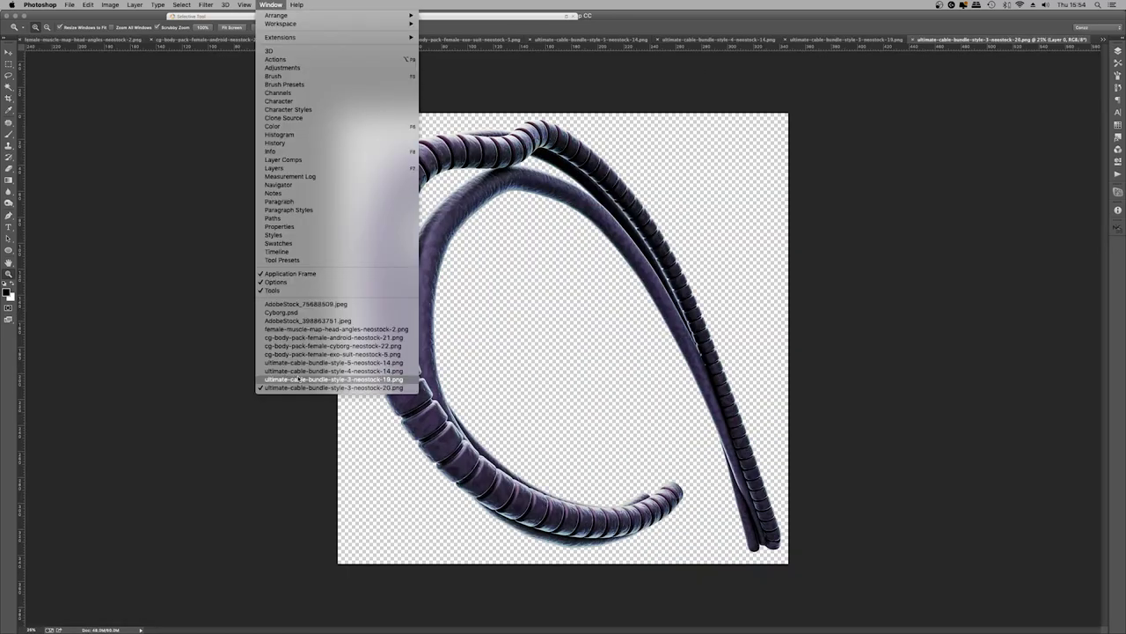
click(277, 352)
click(270, 5)
click(277, 315)
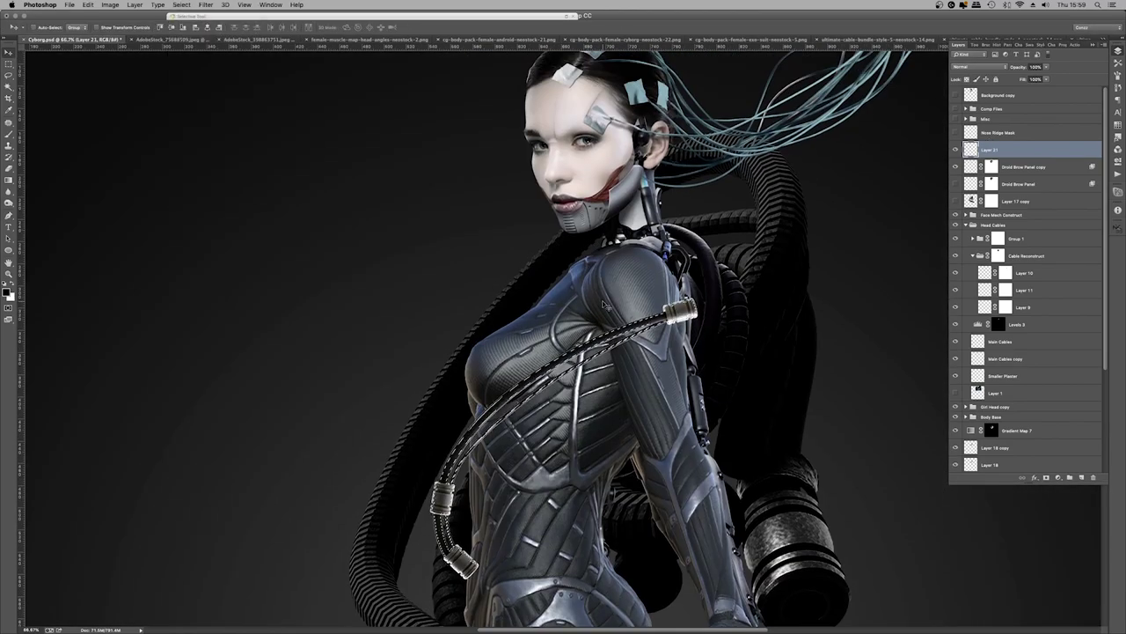
Trace a pen path around the upper arm where the Layer 21 cable crosses it, and use it to mask the cable
key(p)
key(ctrl+plus)
key(ctrl+plus)
scroll(352, 373, down, 6)
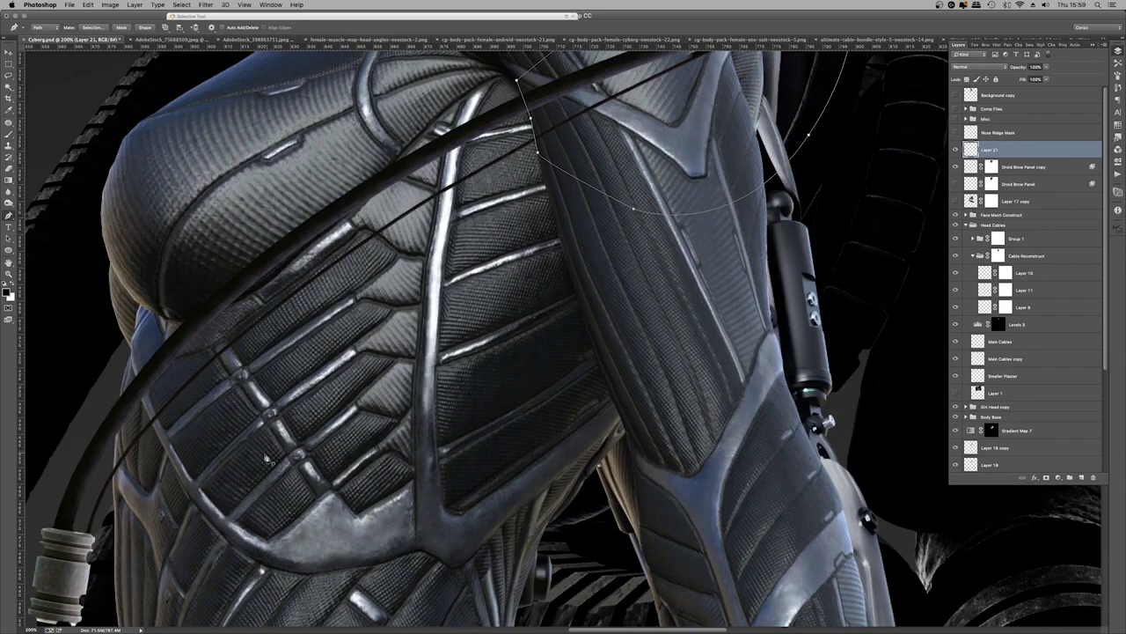
key(8)
key(4)
right_click(504, 153)
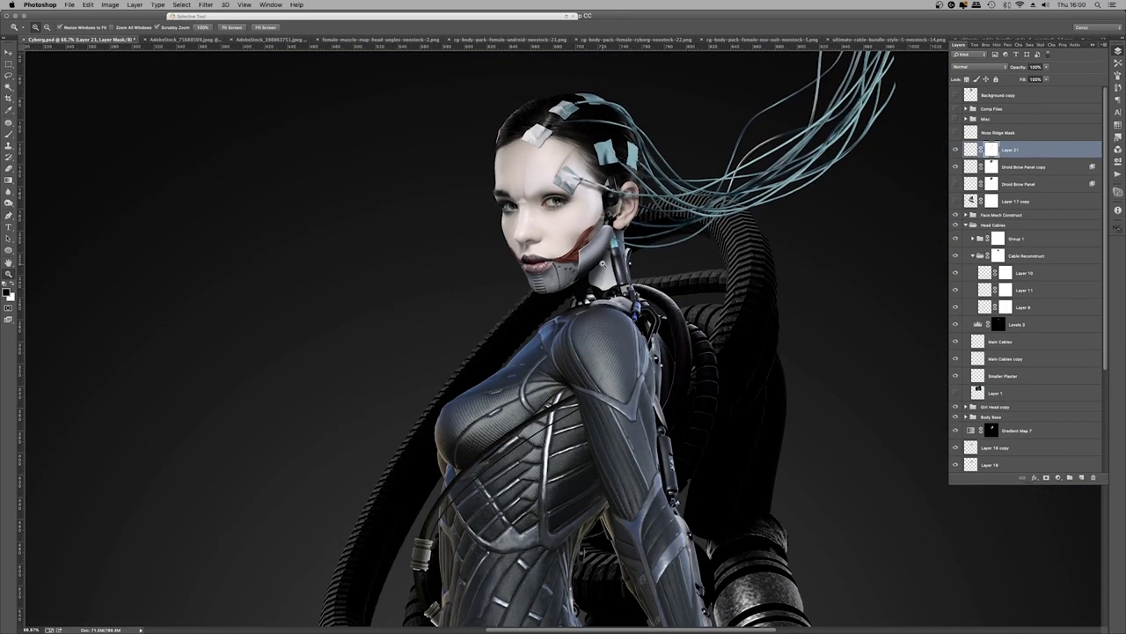
Bring another cable bundle from the CG Cables folder in as Layer 22 and transform it to fit behind the neck
scroll(603, 262, up, 5)
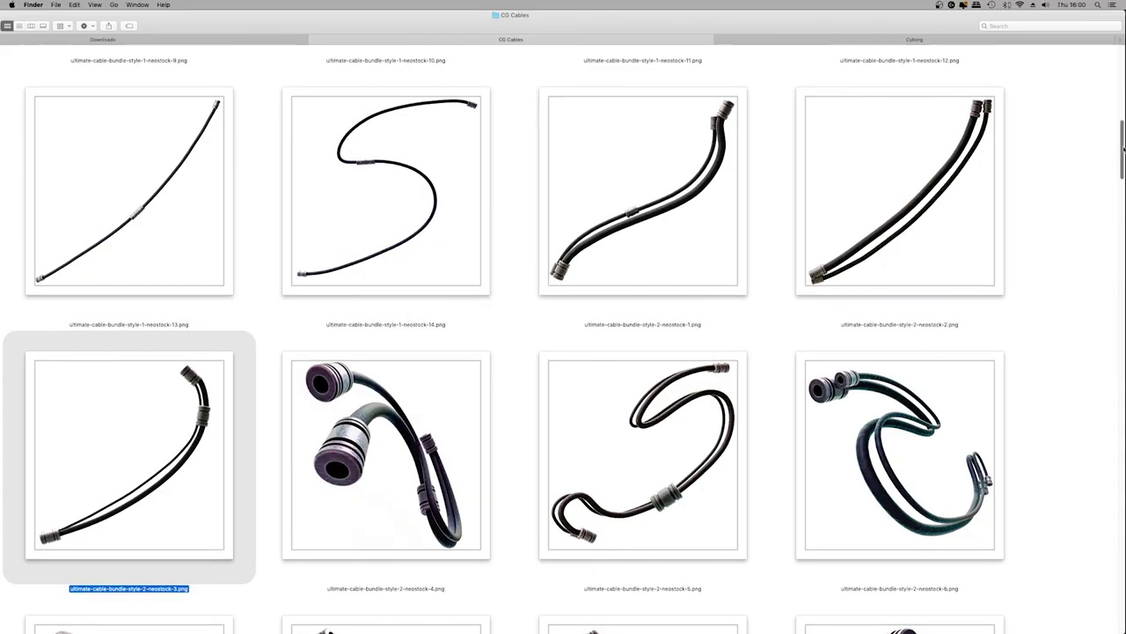
scroll(366, 379, down, 10)
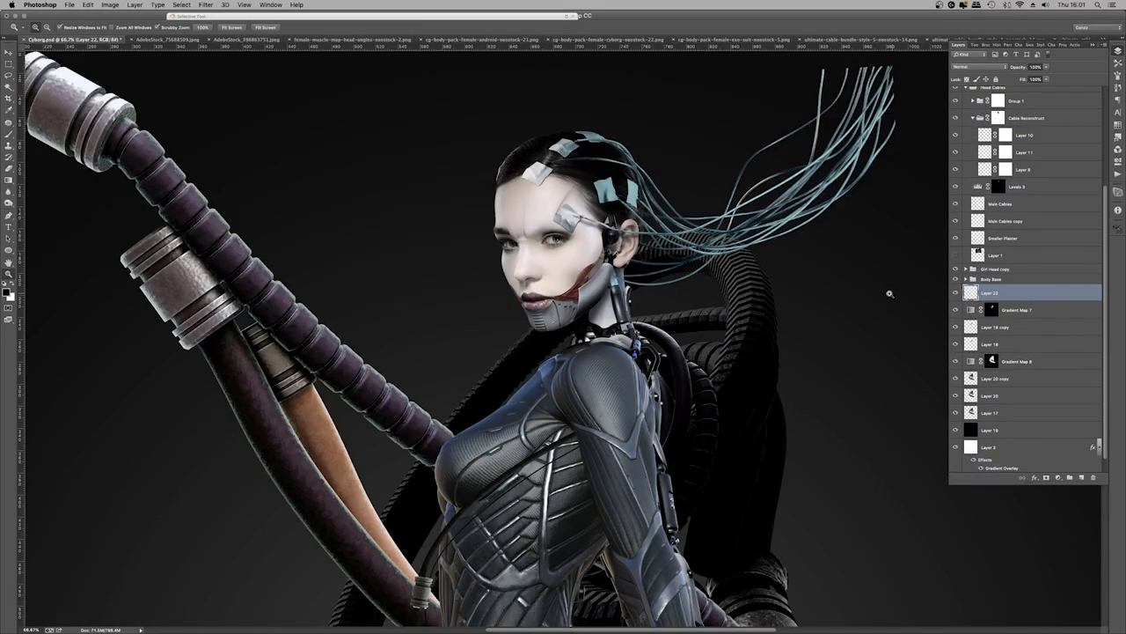
key(super+minus)
key(super+t)
right_click(699, 352)
click(713, 493)
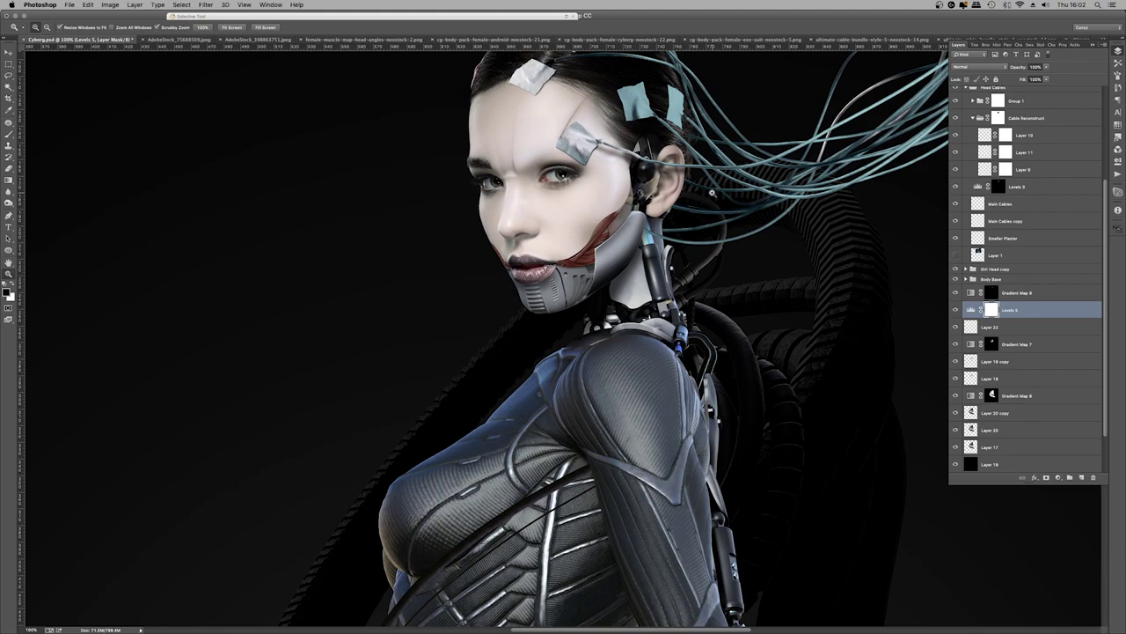
Invert the Levels 5 layer mask to black and prepare the Brush for painting on it
key(super+i)
key(b)
right_click(700, 213)
key(Escape)
scroll(704, 308, up, 1)
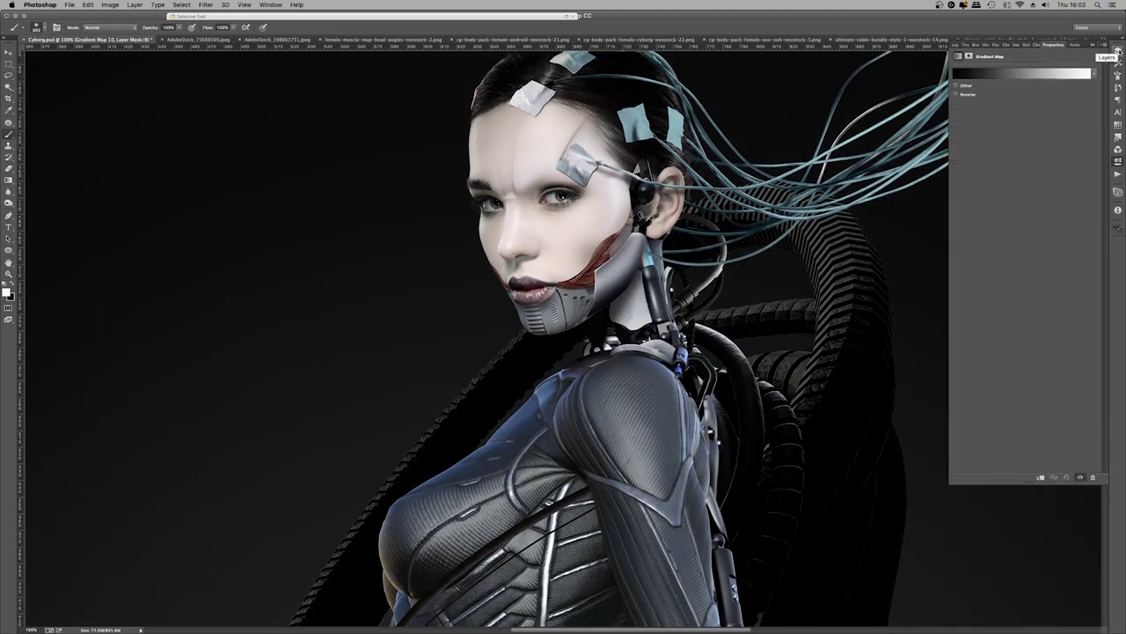
Raise the Shadows of the Exosuit Base copy layer with the Camera Raw Filter
key(z)
key(ctrl+minus)
click(1118, 47)
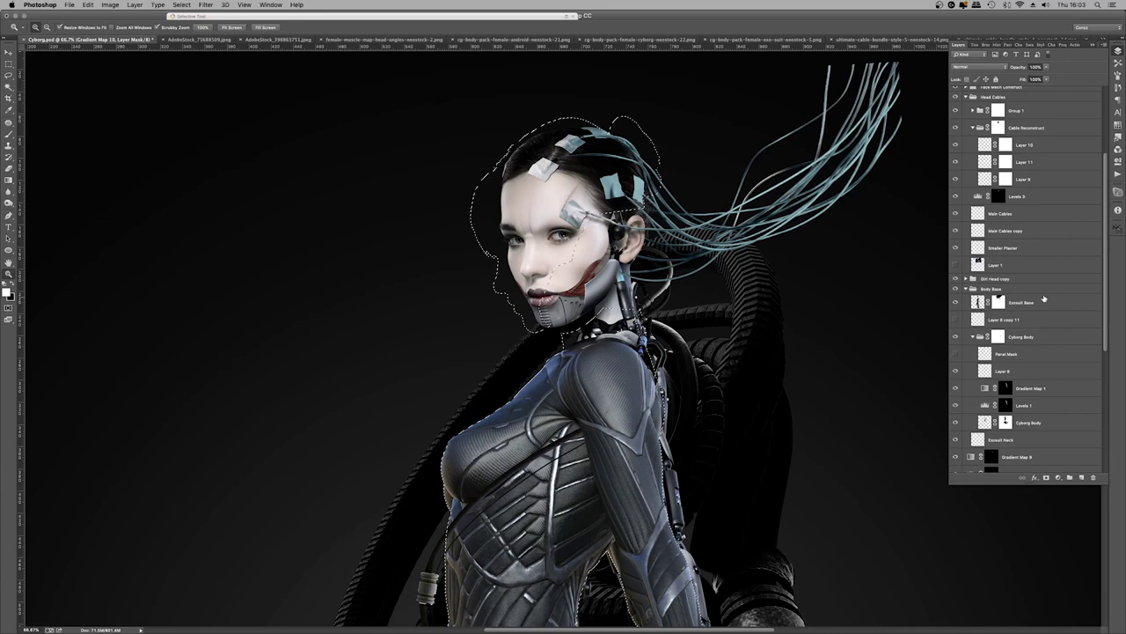
scroll(1012, 334, down, 2)
click(205, 4)
click(230, 62)
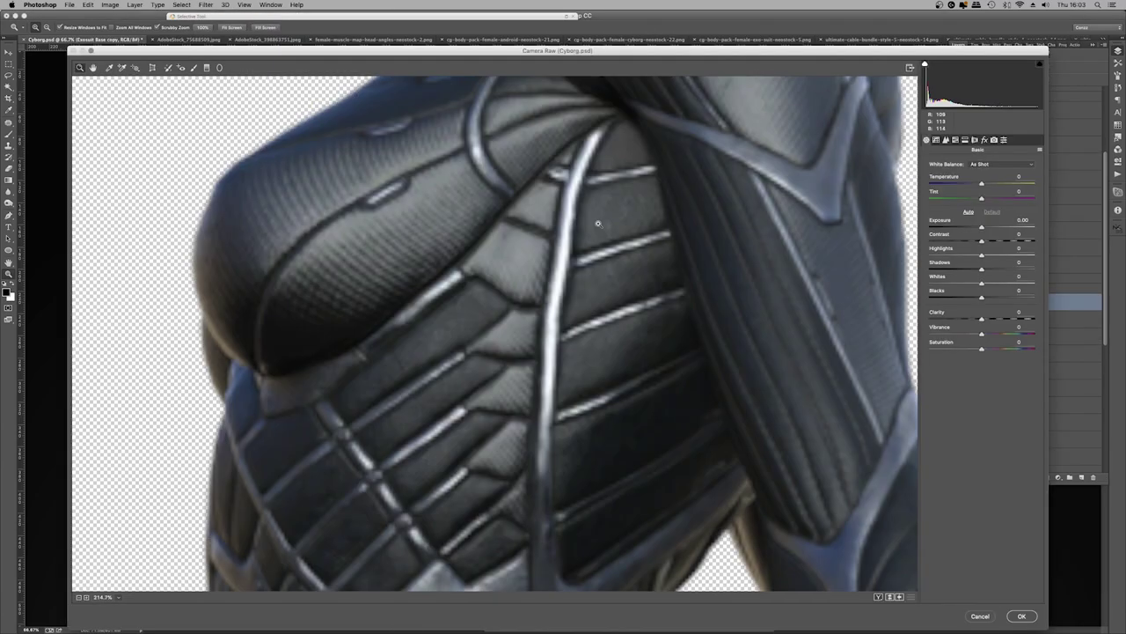
drag(982, 268, 999, 269)
key(Return)
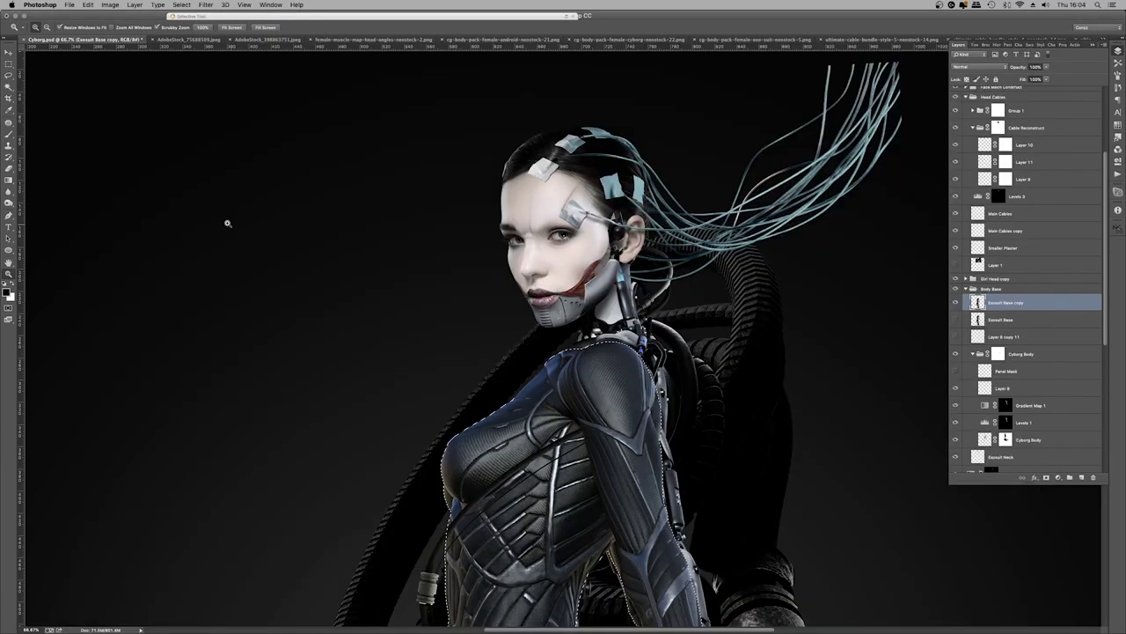
Add a Gradient Map masked to the exosuit above Exosuit Base copy and reduce its opacity to 83%
click(1057, 476)
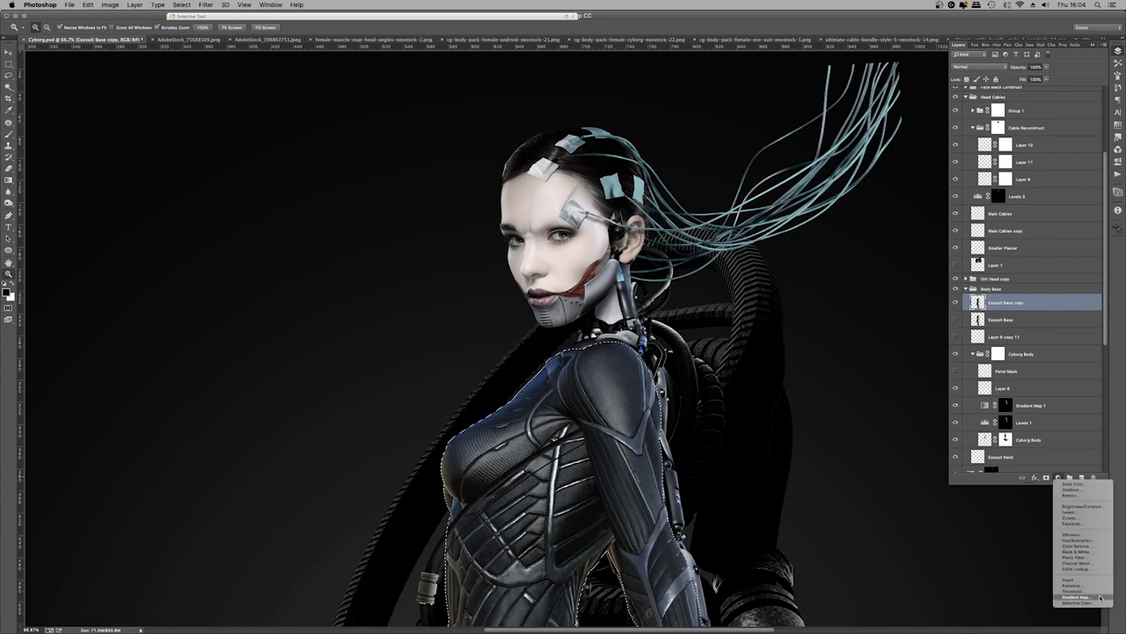
click(1076, 601)
drag(1046, 67, 1033, 78)
drag(493, 303, 474, 331)
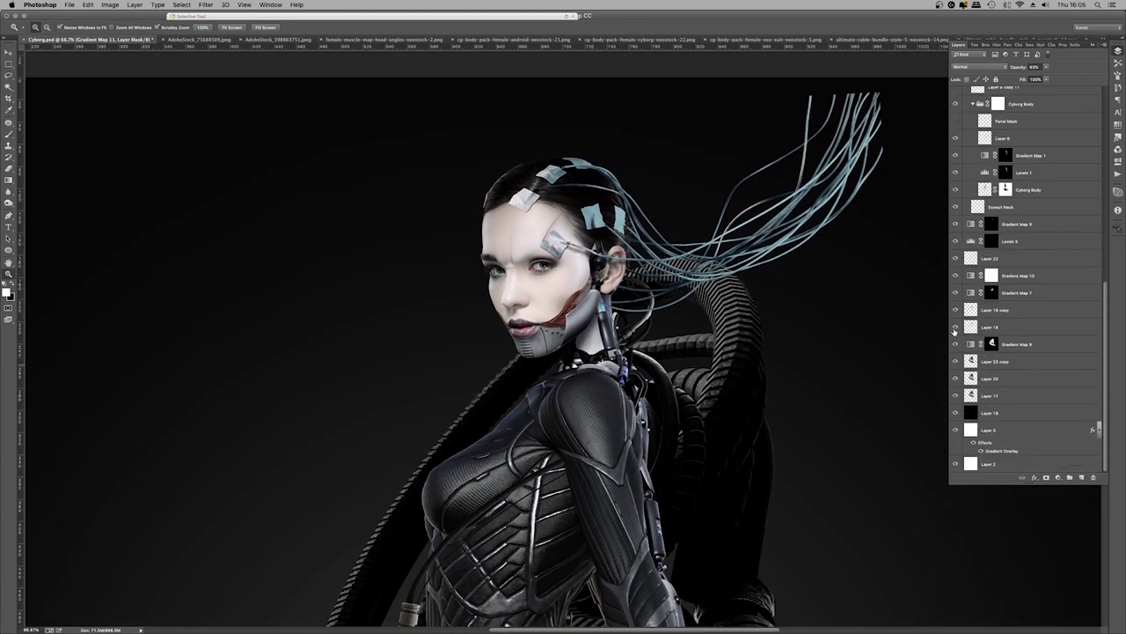
Group Gradient Map 7, Layer 18 copy and Layer 18, and nudge the cables behind the shoulder with Free Transform
ctrl+click(669, 387)
key(ctrl+t)
drag(662, 400, 653, 416)
key(Return)
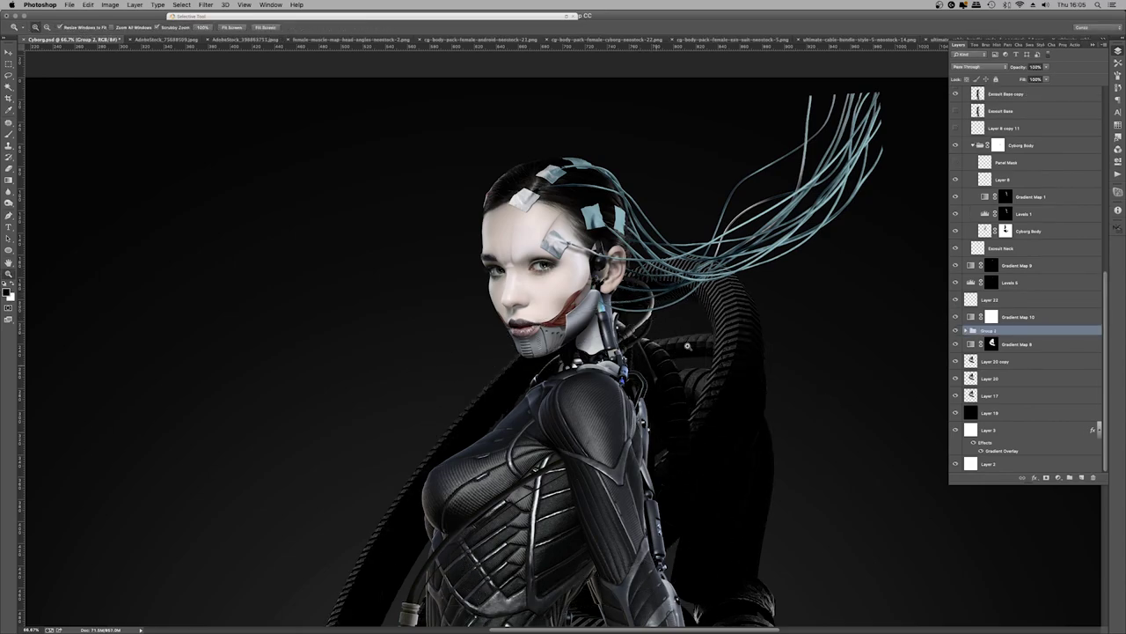
Blur the white circle on Layer 23 with Gaussian Blur into a soft glow behind the head
scroll(167, 308, down, 2)
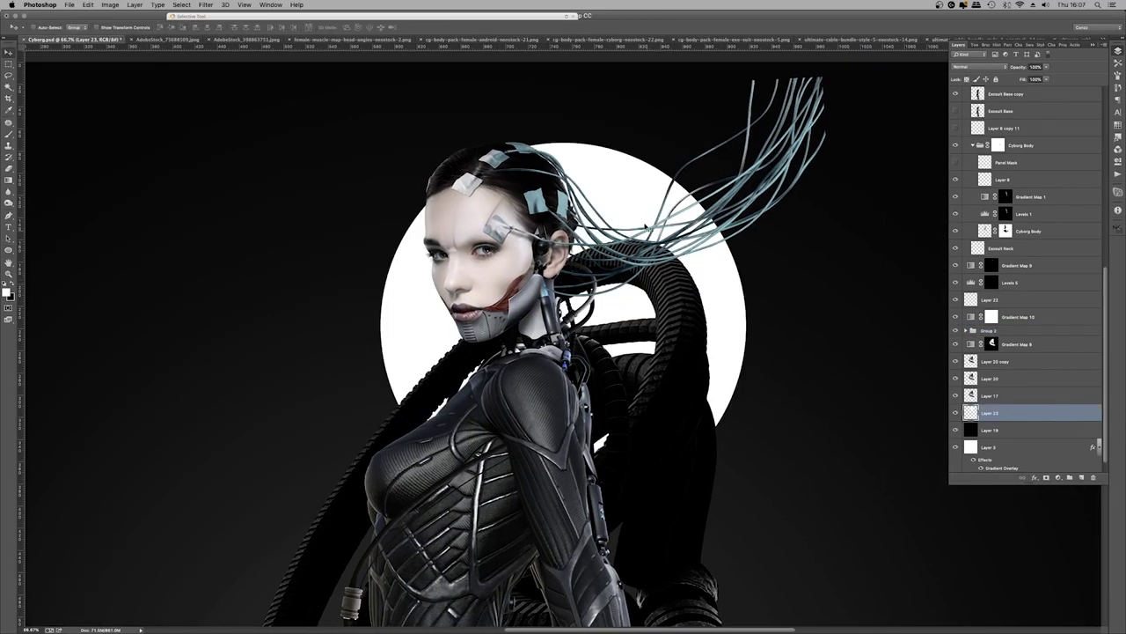
click(206, 4)
mouse_move(238, 109)
click(369, 180)
key(Return)
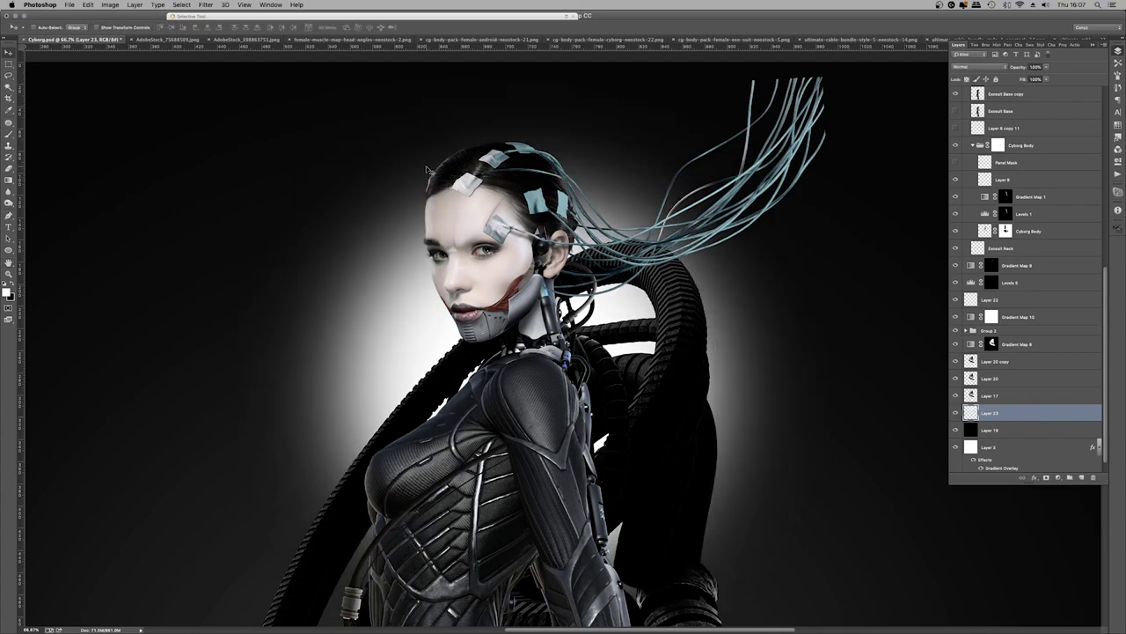
Clear the layer style from Layer 3 and fill the whole layer with a dark colour picked from the background
key(super+minus)
key(v)
click(1012, 448)
right_click(1012, 448)
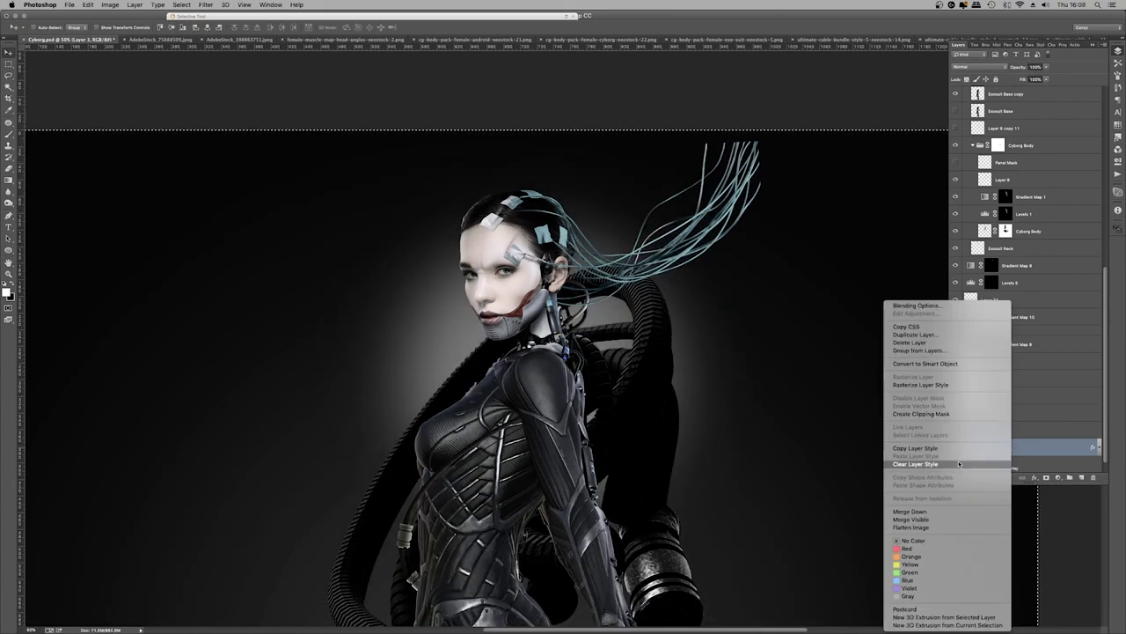
click(968, 455)
click(7, 292)
click(307, 136)
key(super+a)
key(alt+BackSpace)
Add grain to the glow on Layer 23 with the Camera Raw Filter's effects and adjust the layer's opacity
key(alt+bracketright)
key(alt+bracketright)
key(super+d)
click(206, 4)
click(233, 65)
click(985, 140)
drag(930, 210, 961, 208)
key(Return)
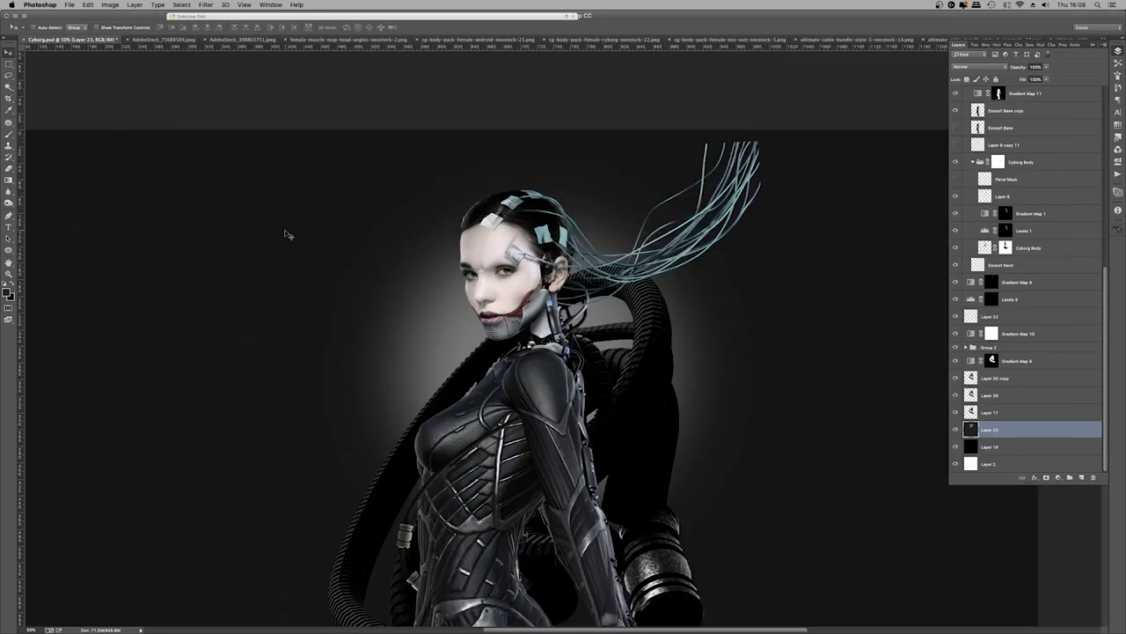
drag(1046, 67, 1069, 78)
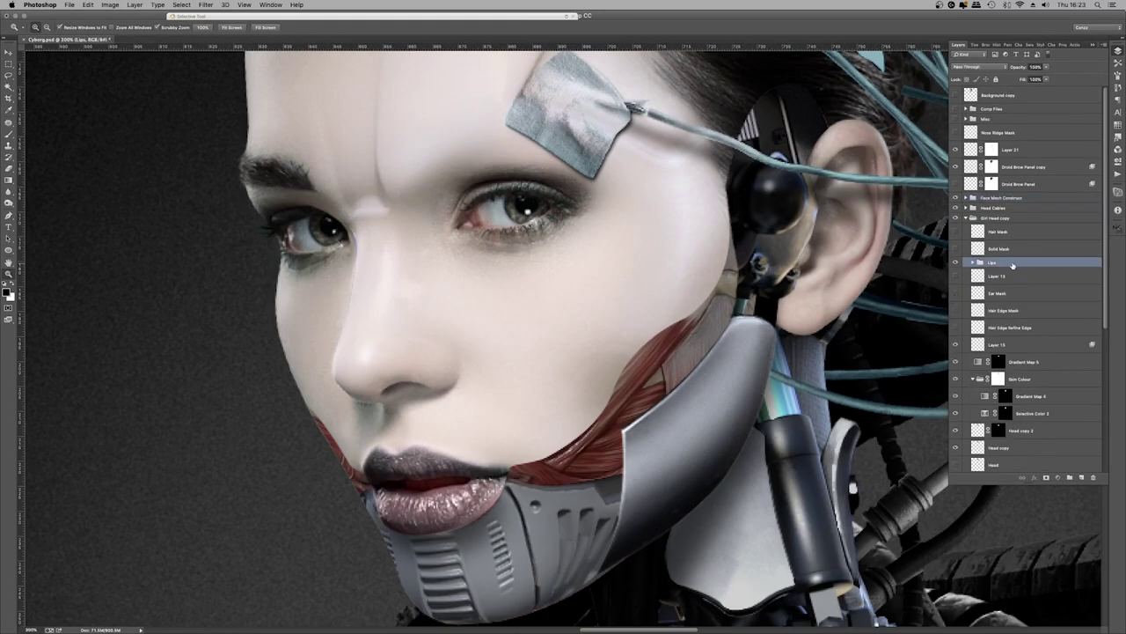
Create a layer named Iris Mask above the Lips group and fill the path traced around the iris on it
key(ctrl+shift+n)
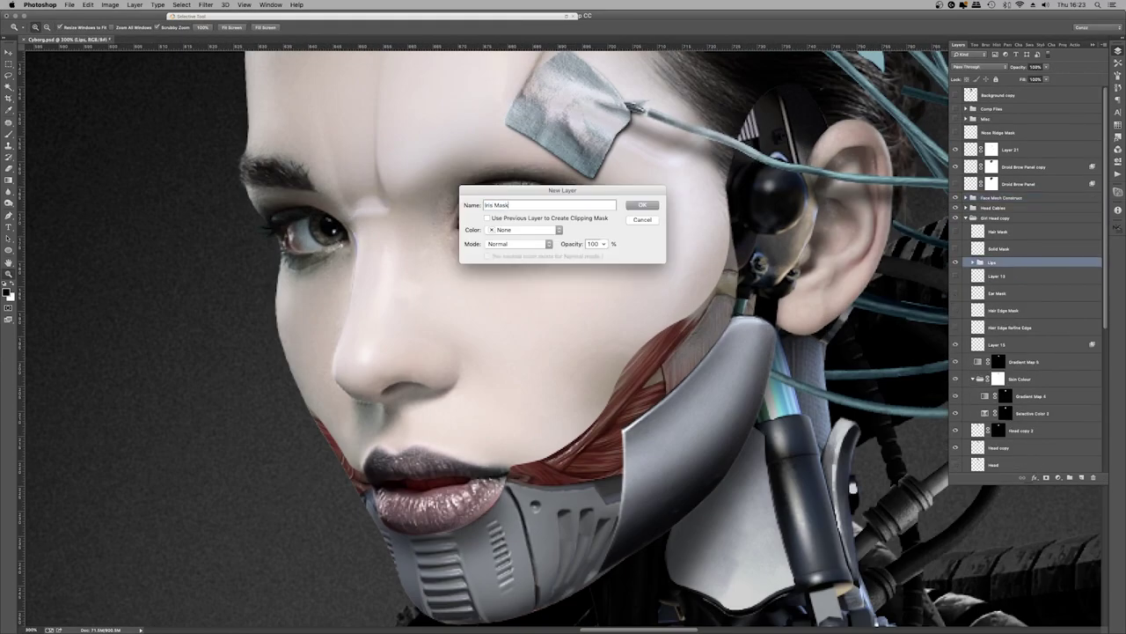
key(Return)
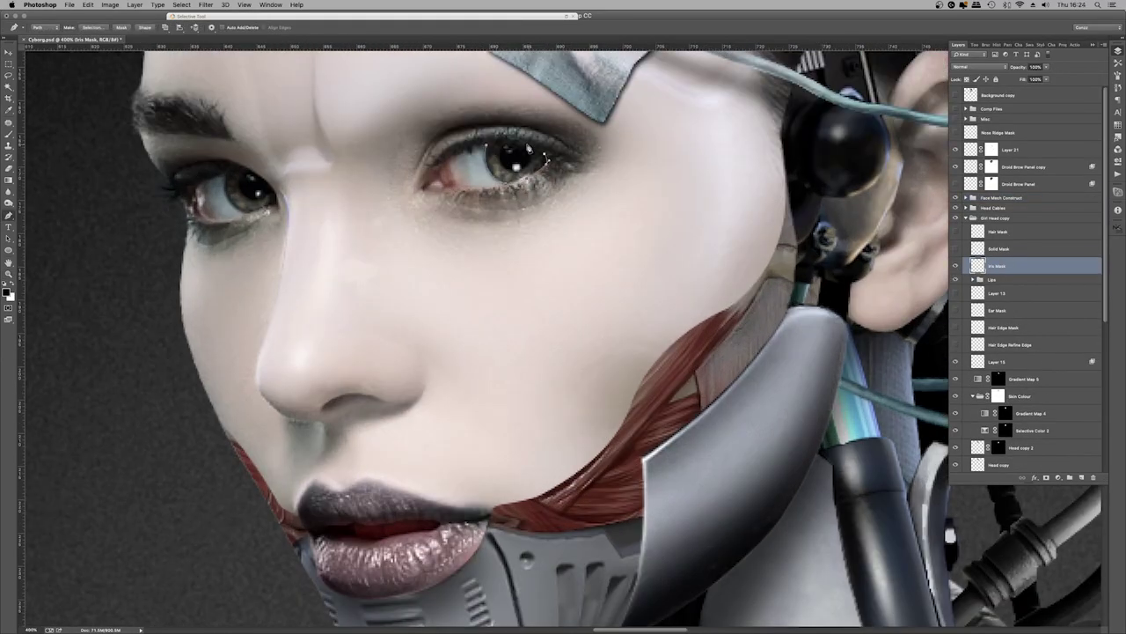
right_click(529, 150)
click(565, 195)
Brighten the iris with a masked Levels adjustment named Iris Brighten and reapply the last filter to its mask
click(1058, 477)
click(1073, 515)
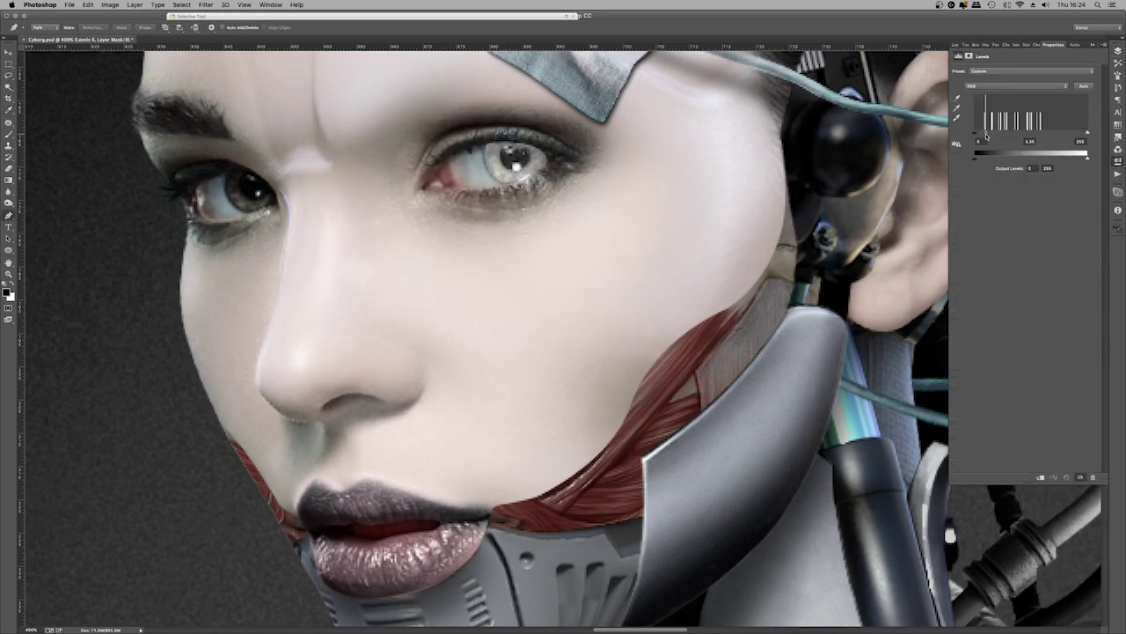
key(F7)
click(1000, 363)
key(ctrl+alt+f)
key(Return)
Create a layer named Pupil Mask above Iris Brighten and fill the pupil shape on it
key(ctrl+shift+n)
text(Pupil Mas)
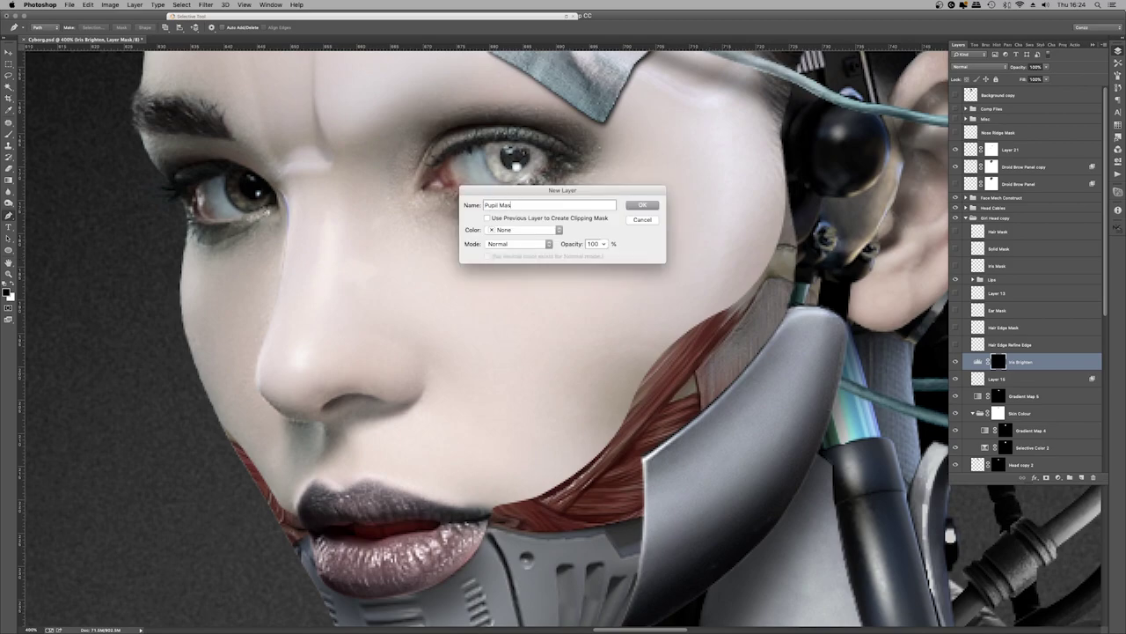
text(k)
key(Return)
key(x)
key(shift+BackSpace)
key(Return)
Brighten the pupil with a masked Levels adjustment above Iris Brighten by lowering the white input level
key(z)
right_click(493, 233)
click(511, 264)
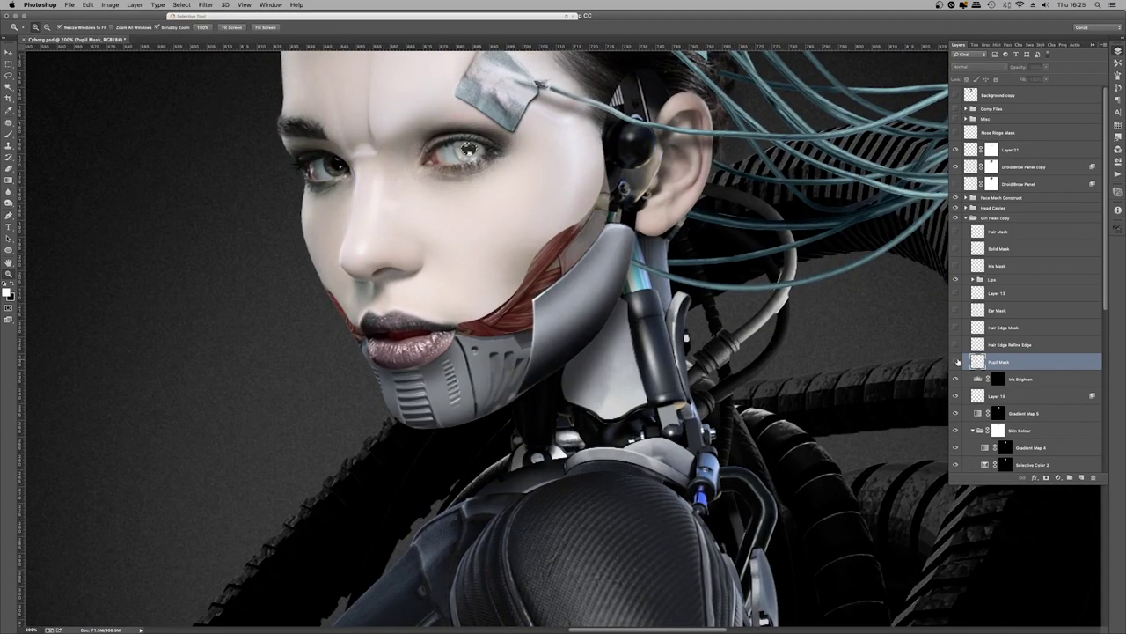
key(ctrl+l)
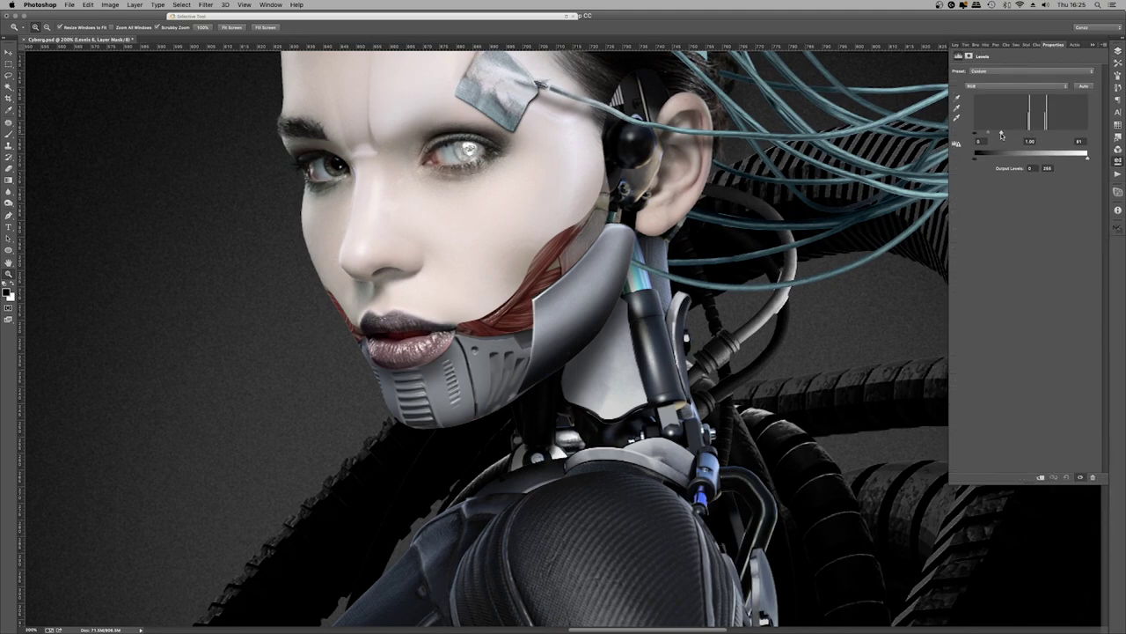
click(1118, 51)
Add a pupil detail layer above the pupil's Levels adjustment, apply the Camera Raw Filter to it, and add another empty layer
key(ctrl+shift+alt+n)
click(462, 149)
click(206, 4)
click(231, 59)
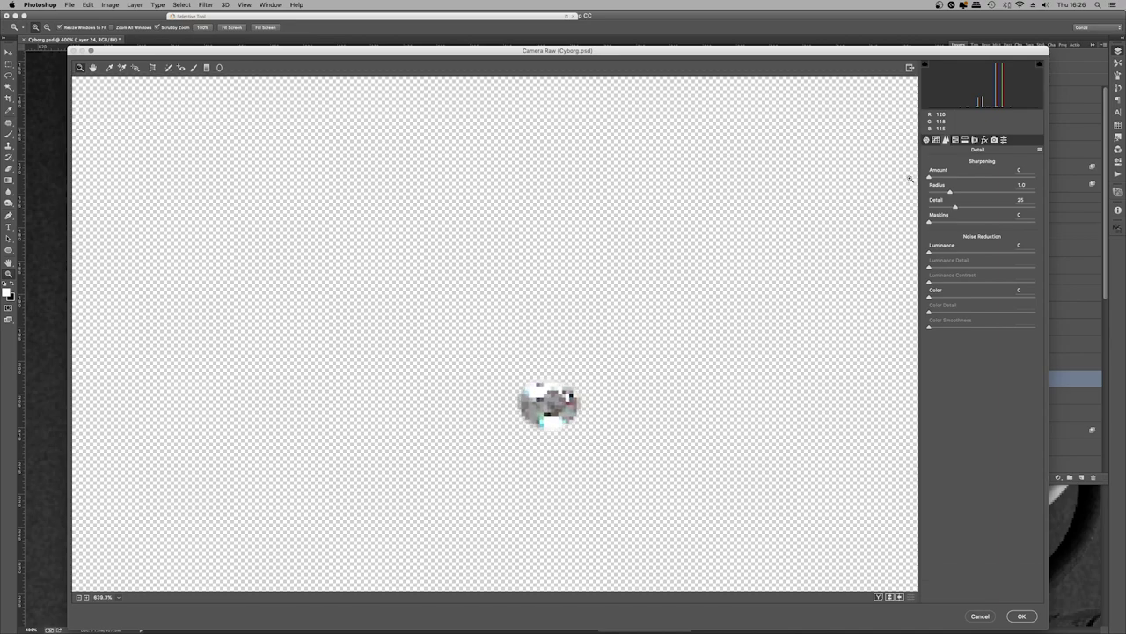
click(1021, 615)
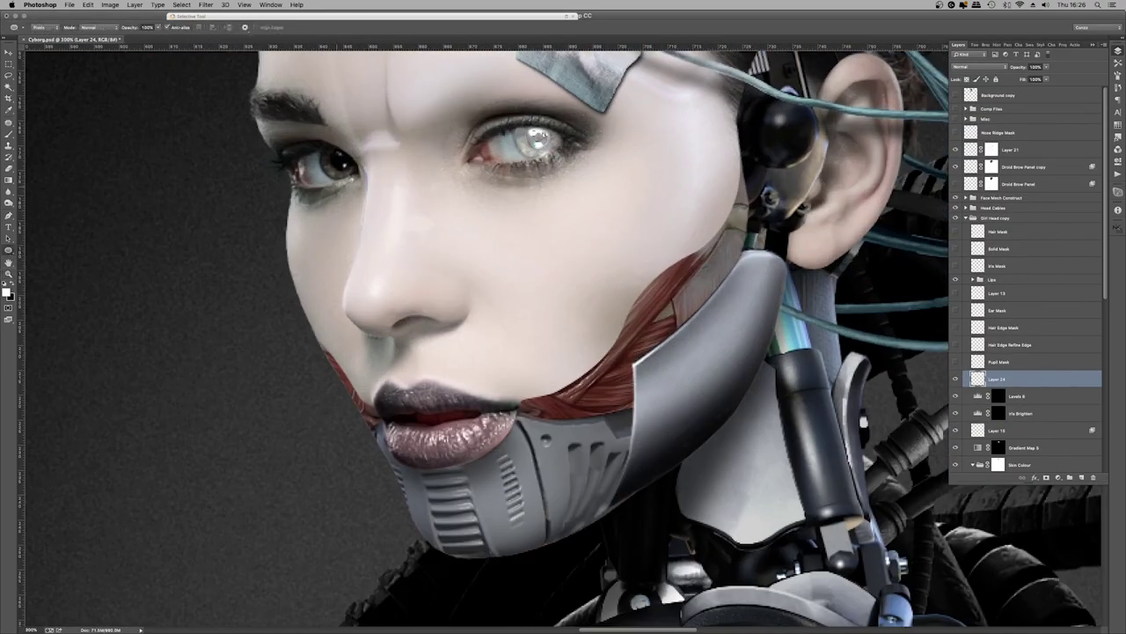
key(ctrl+shift+alt+n)
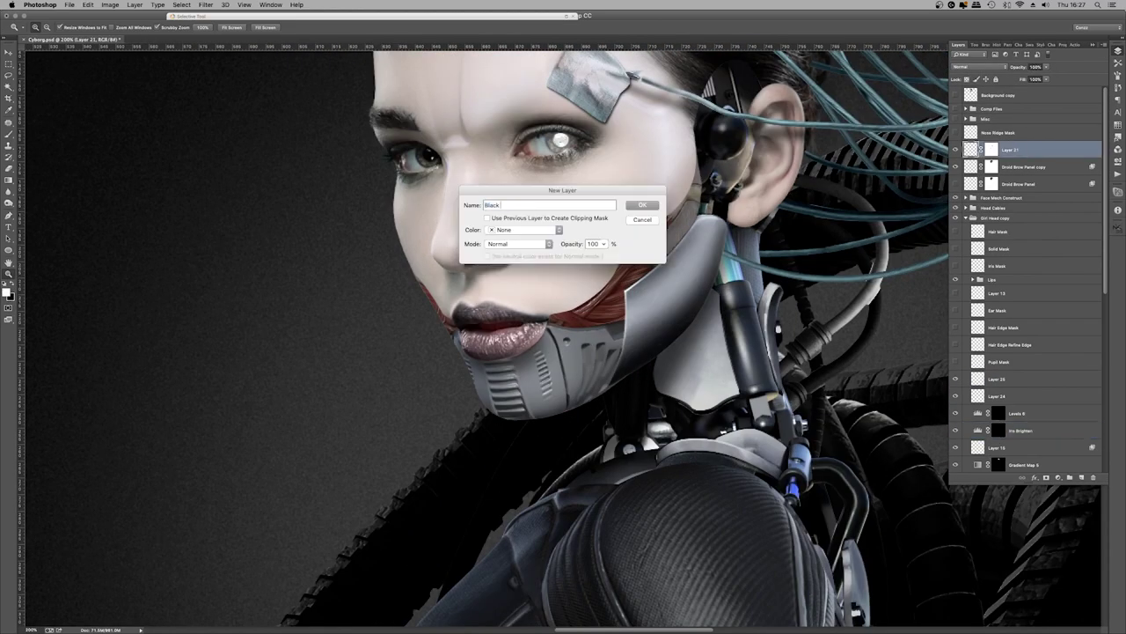
Create a layer named Black Line above Layer 21 and fill a thin path traced along the chin plate's lower edge
text(Line)
key(Return)
key(p)
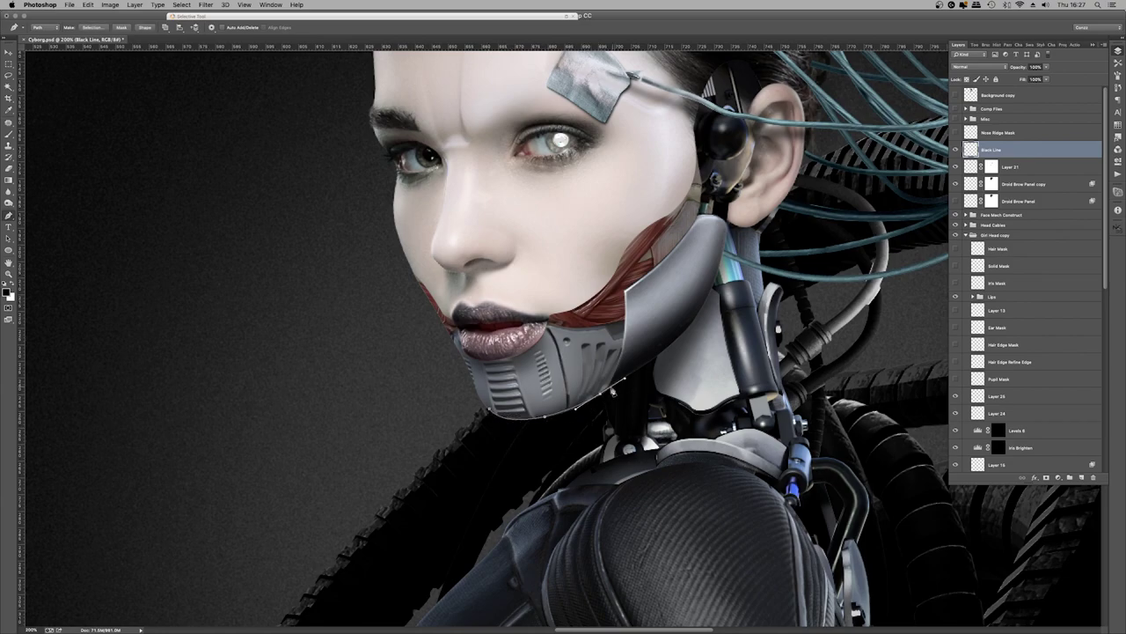
key(ctrl+plus)
key(ctrl+plus)
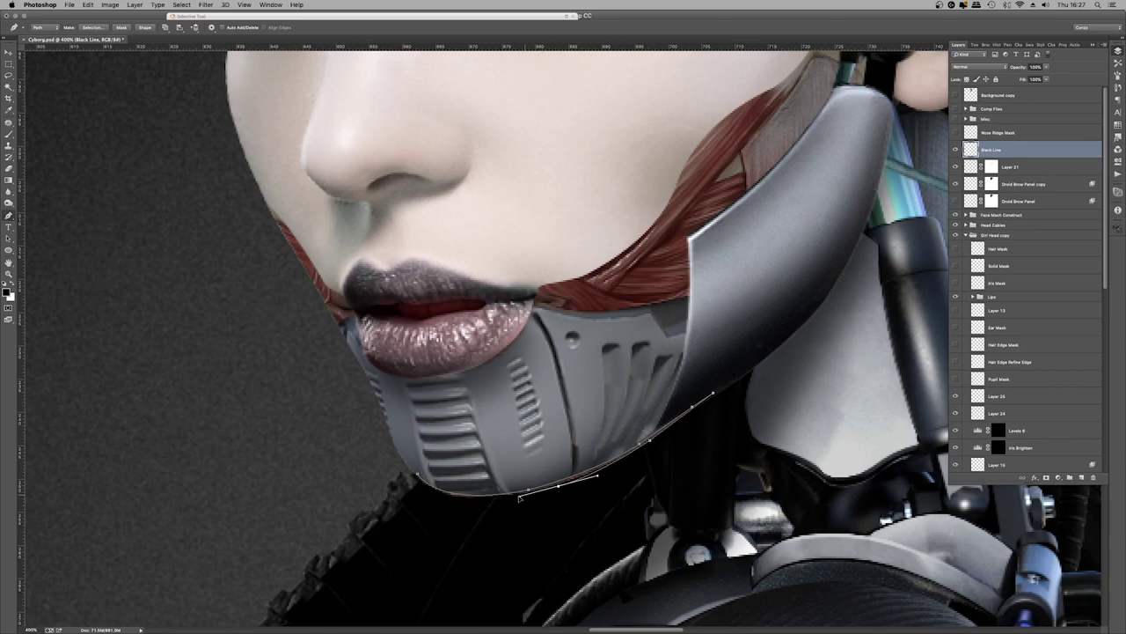
right_click(574, 364)
click(616, 414)
key(Return)
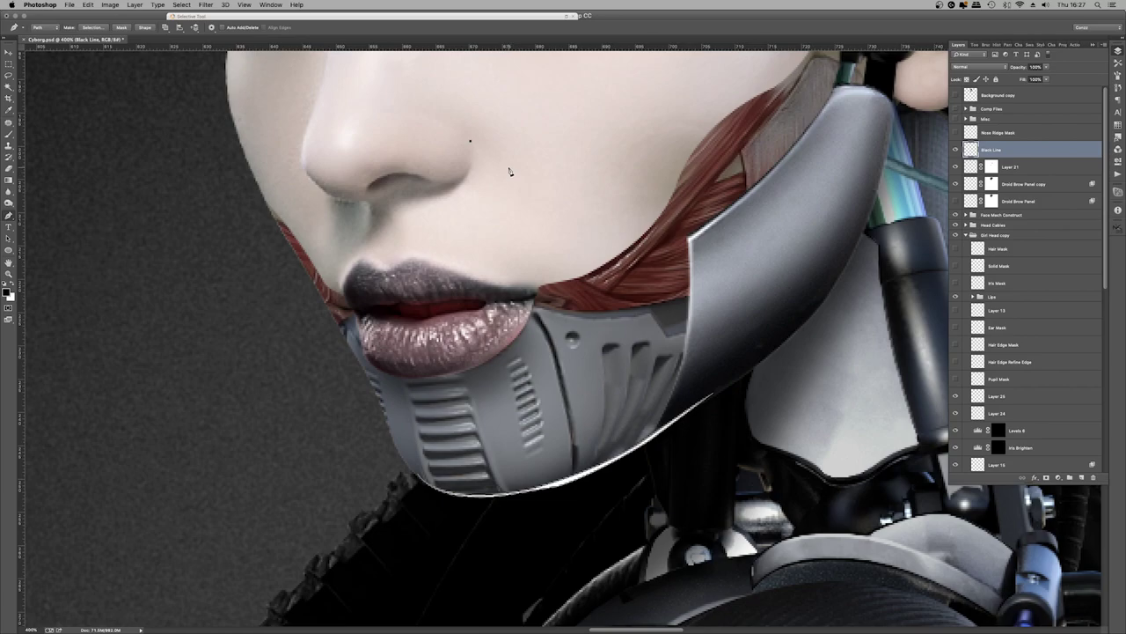
Fill the thin path traced along the cheek skin's edge above the jaw muscle on the Black Line layer
right_click(564, 193)
click(591, 238)
click(503, 130)
key(ctrl+h)
scroll(727, 336, up, 5)
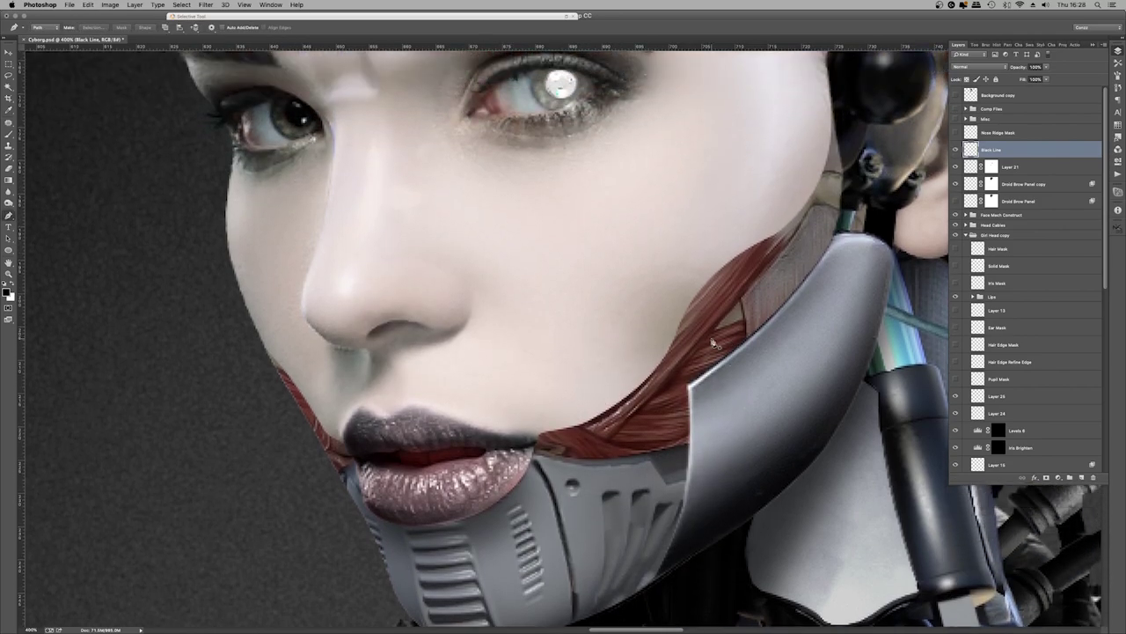
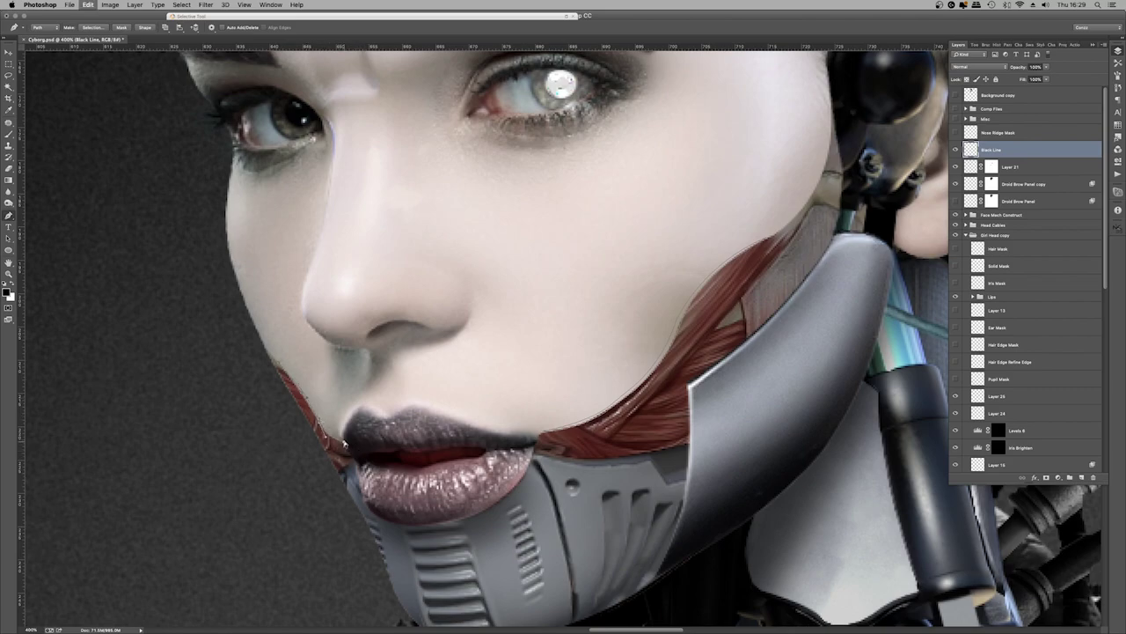
right_click(352, 447)
click(392, 387)
click(507, 156)
Create a layer named Catch Light and fill the cheek-edge path on it with white at 100% opacity
key(super+shift+n)
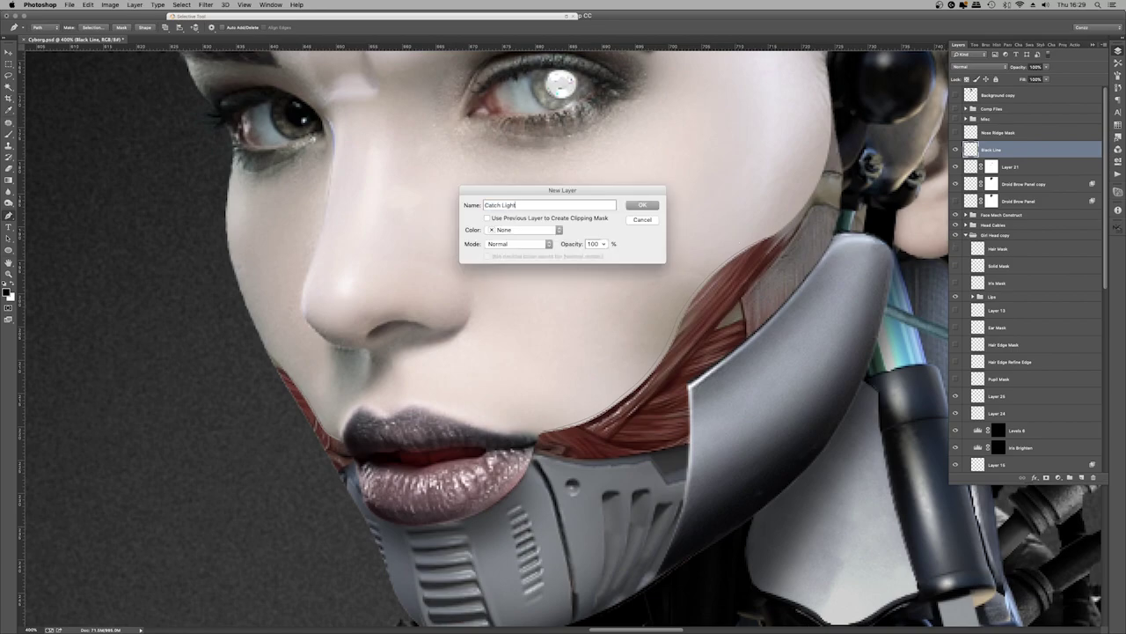
text(t)
key(Return)
right_click(684, 254)
click(721, 295)
click(440, 139)
click(436, 157)
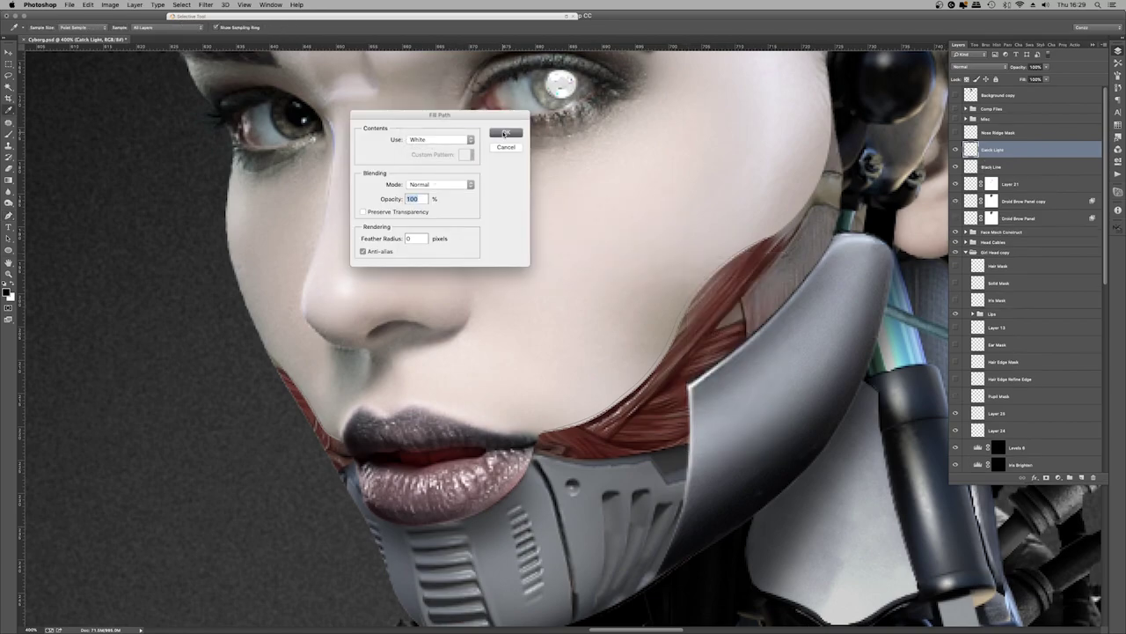
click(504, 133)
Add a layer mask to Catch Light and lower the layer's opacity to about 80%
click(1046, 477)
key(b)
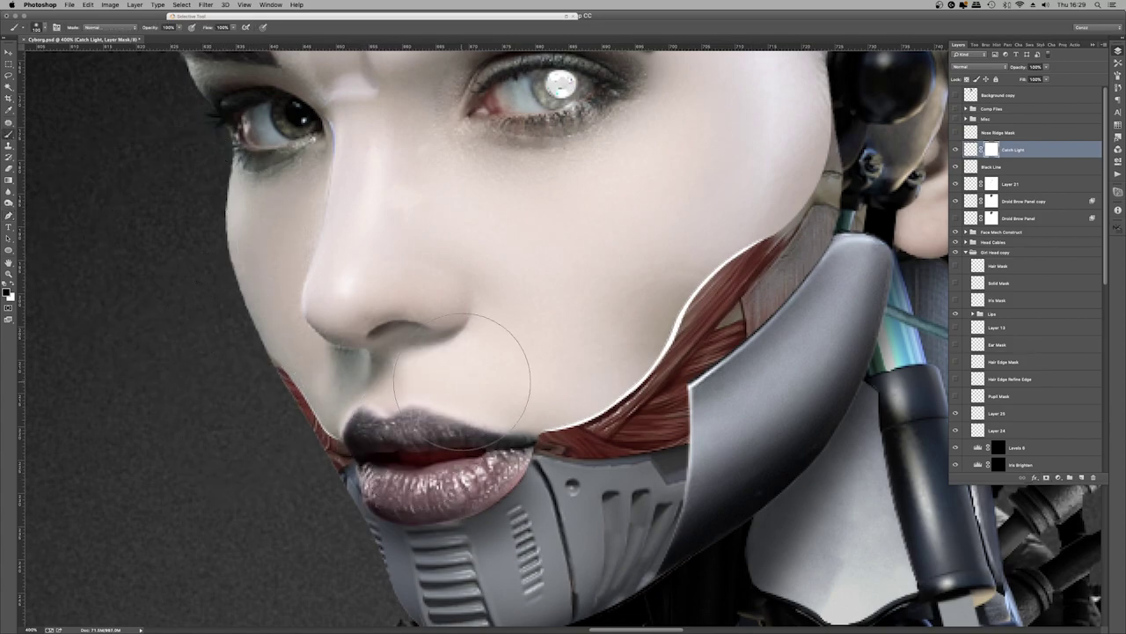
drag(1045, 74, 1023, 79)
key(z)
right_click(429, 270)
click(448, 276)
click(619, 301)
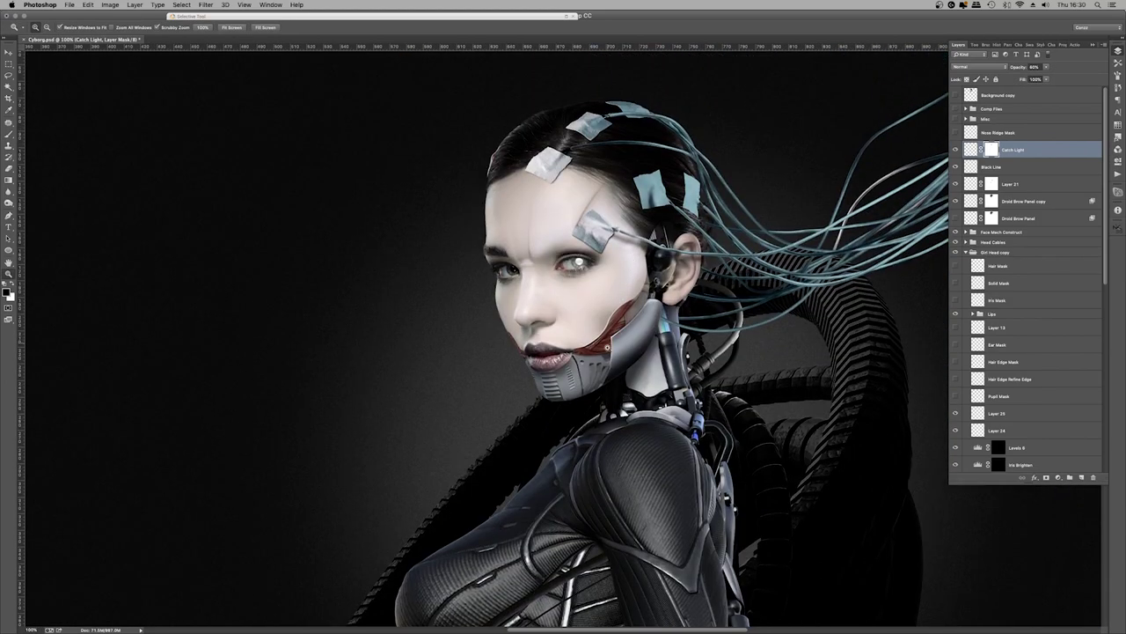
click(618, 302)
Inside the Face Mech Construct group, add a Levels adjustment above Jaw Muscle that darkens the midtones
click(966, 232)
click(972, 242)
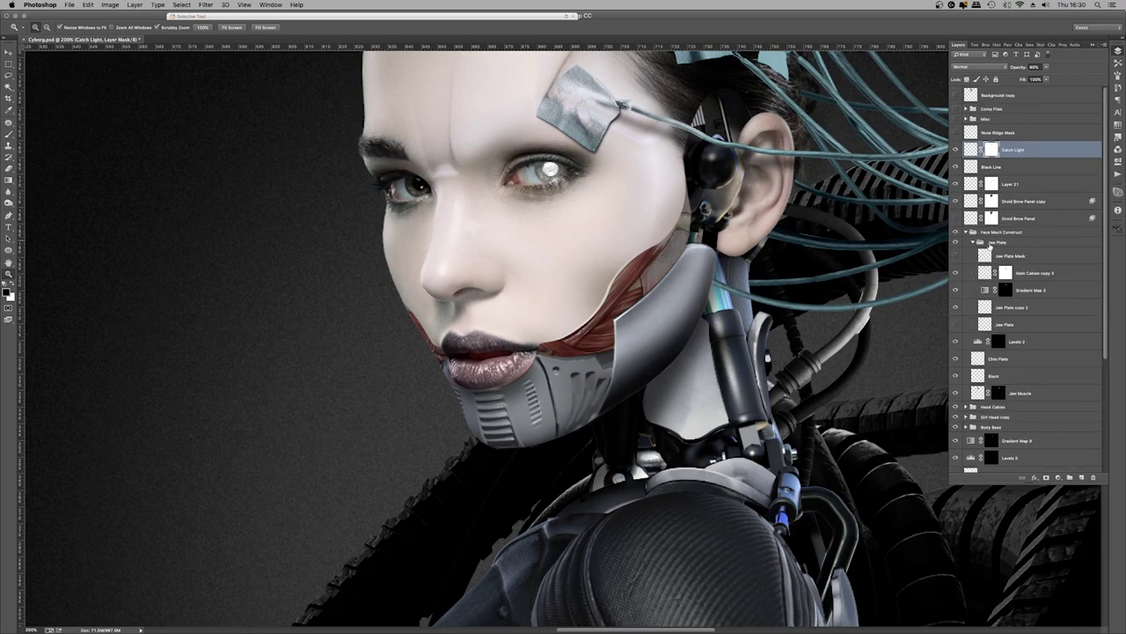
scroll(979, 299, down, 1)
click(995, 365)
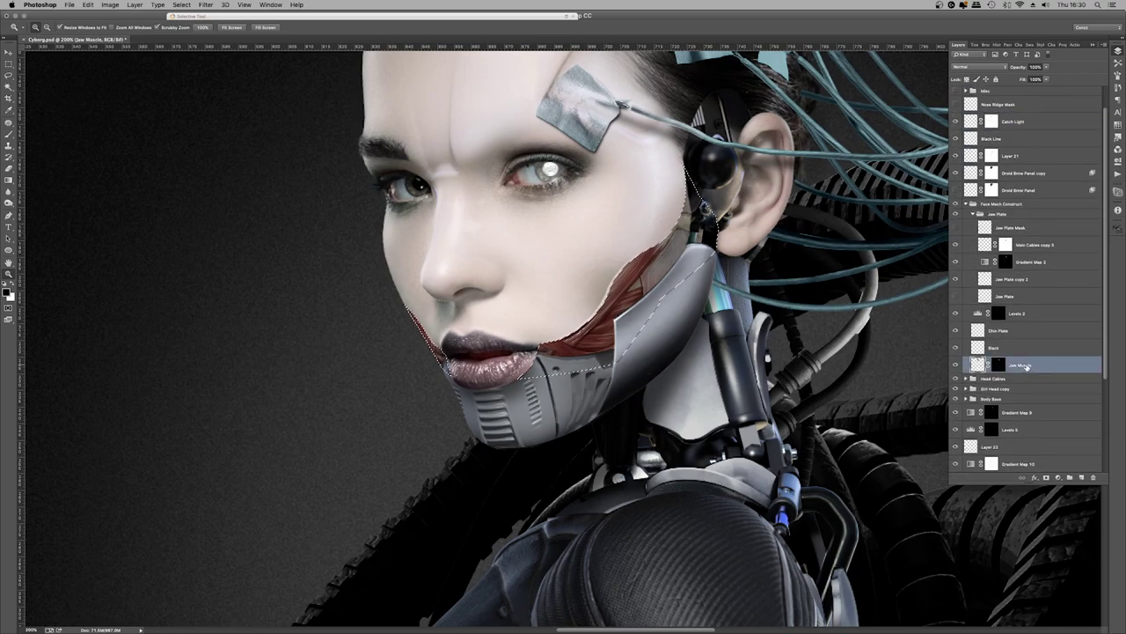
click(1057, 477)
click(1068, 511)
drag(1030, 132, 1071, 160)
click(1119, 51)
Compare the jaw muscle with and without the Levels adjustment, load the muscle's outline as a selection and brush the darkening into the mask
click(956, 364)
click(956, 364)
click(956, 364)
super+click(978, 381)
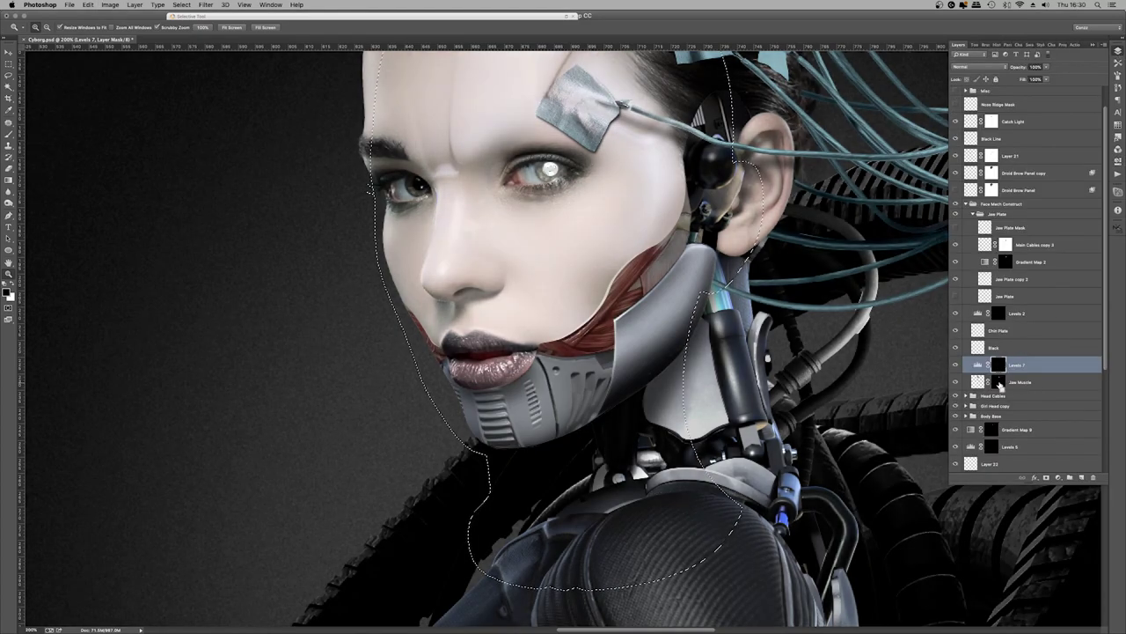
key(b)
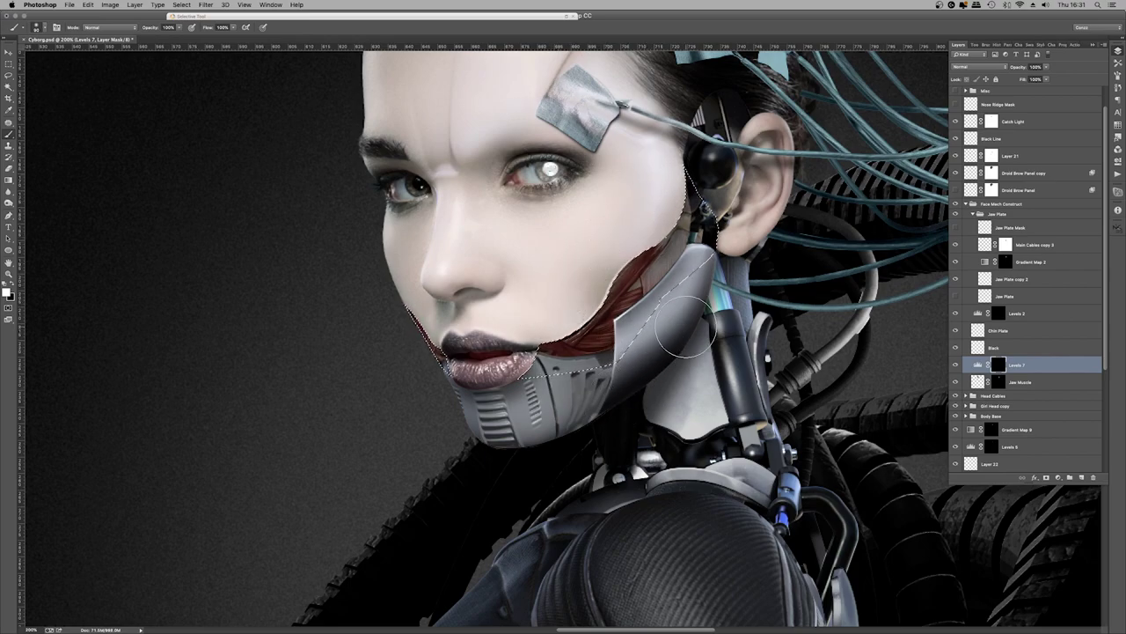
Add a Multiply layer above the jaw muscle's Levels, paint dark shading within the muscle selection, and deselect
click(1081, 477)
click(979, 67)
click(977, 91)
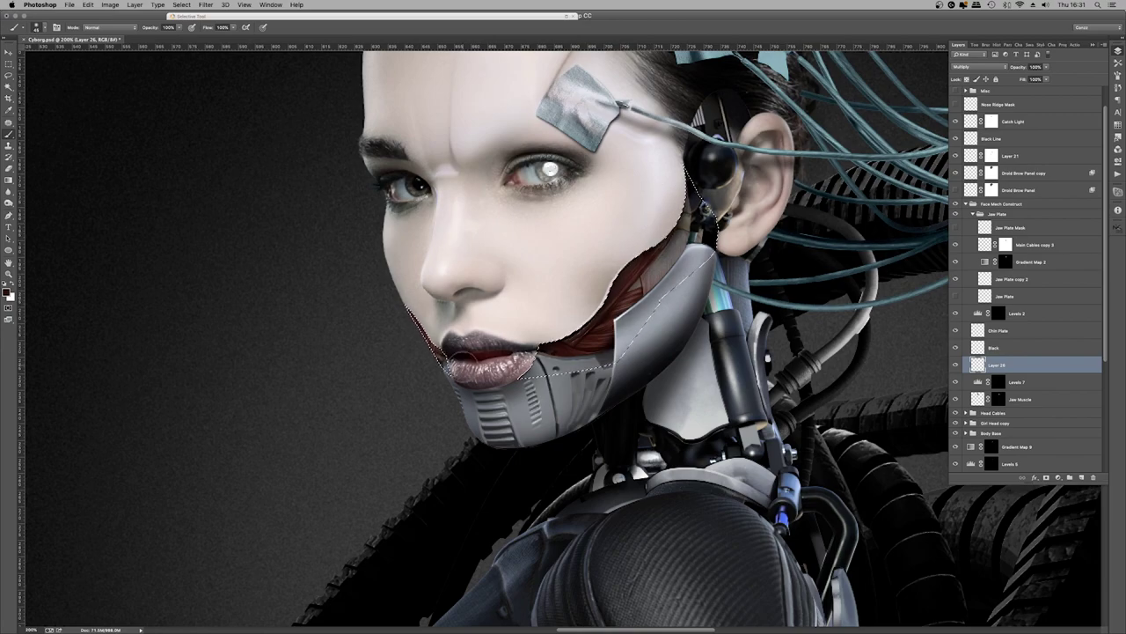
scroll(777, 334, up, 4)
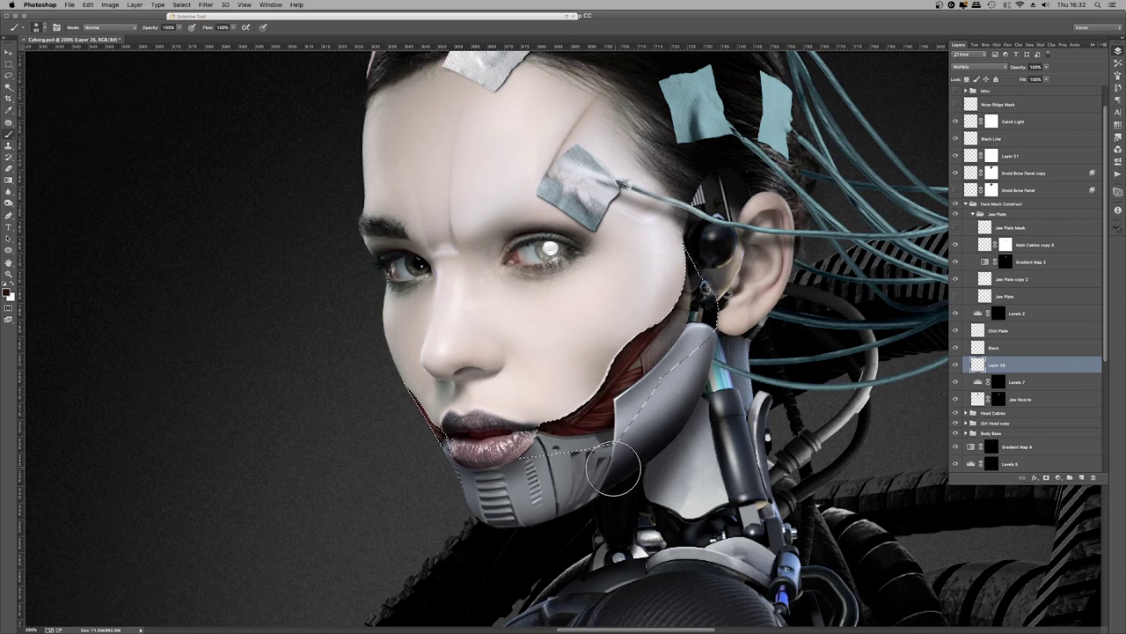
key(super+d)
key(super+minus)
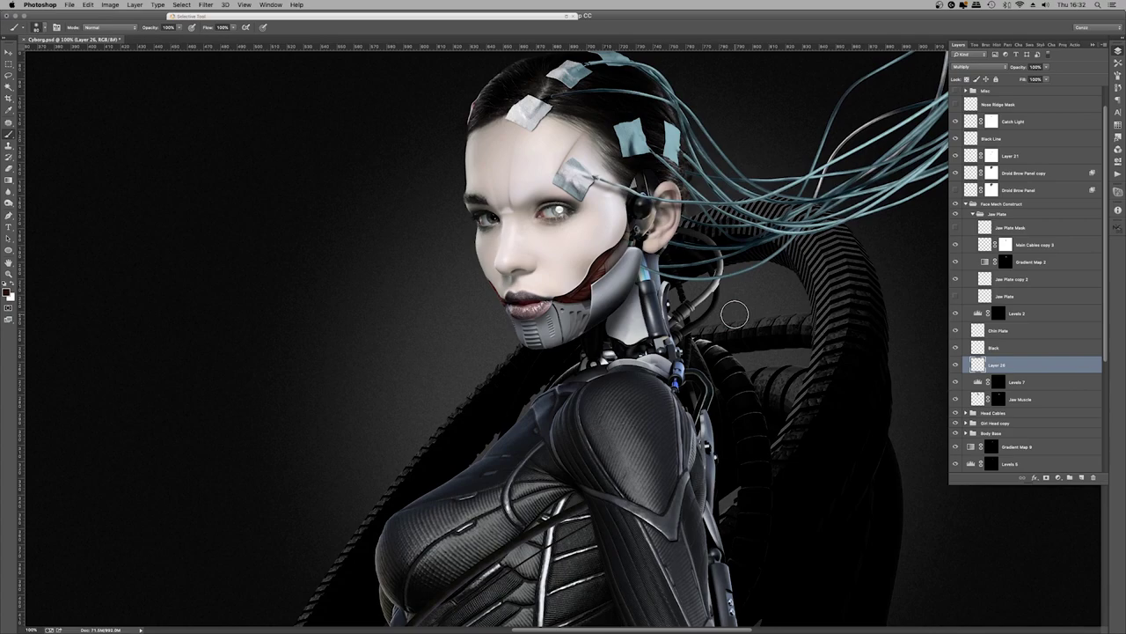
key(super+minus)
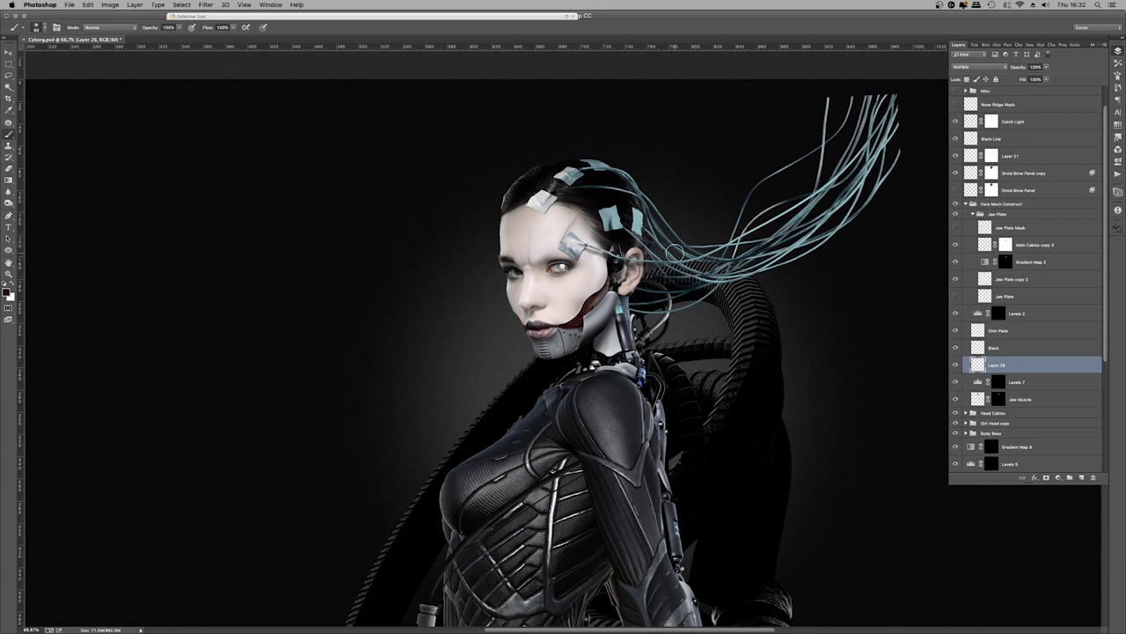
key(super+plus)
key(super+plus)
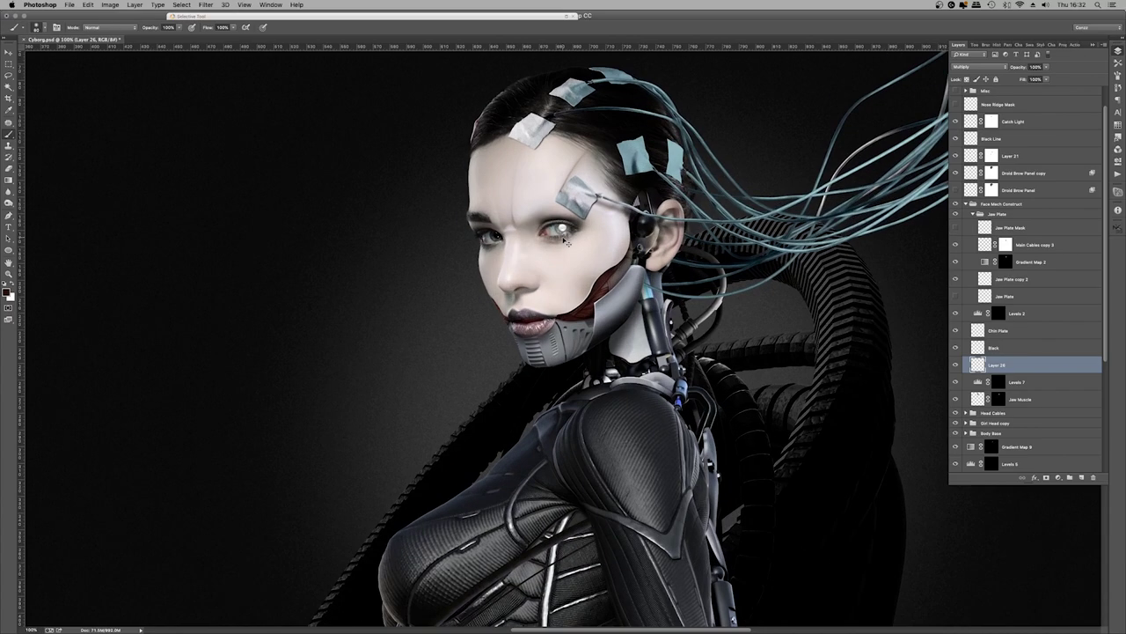
scroll(1000, 232, up, 1)
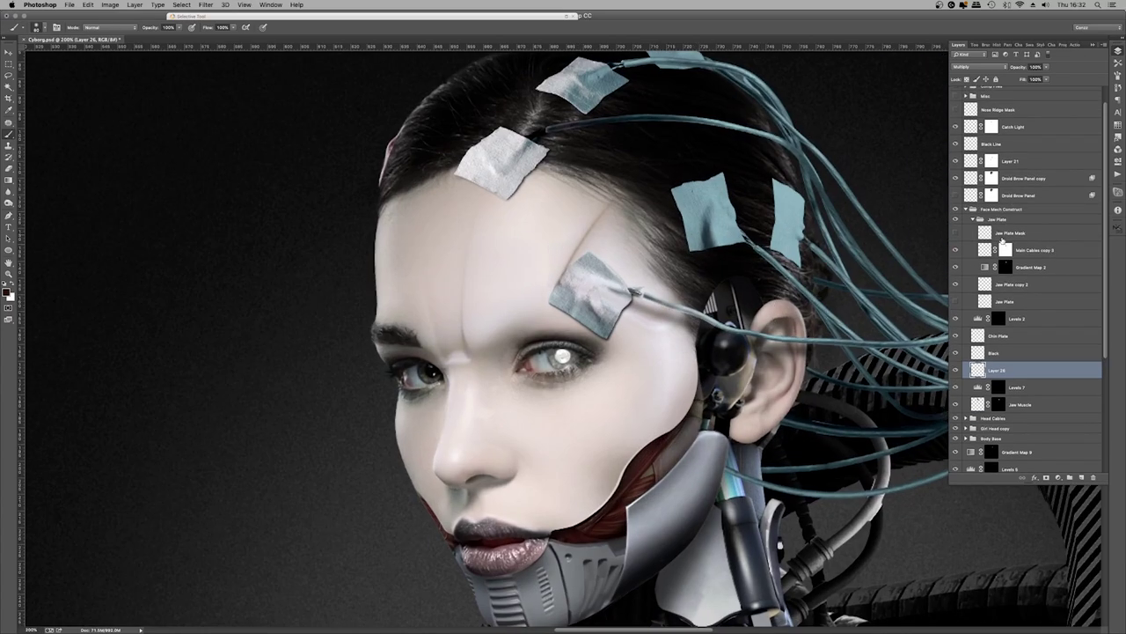
Add a layer mask to the Jaw Plate group and move Main Cables copy 3 above the group at about 73% opacity
click(1003, 220)
click(1046, 477)
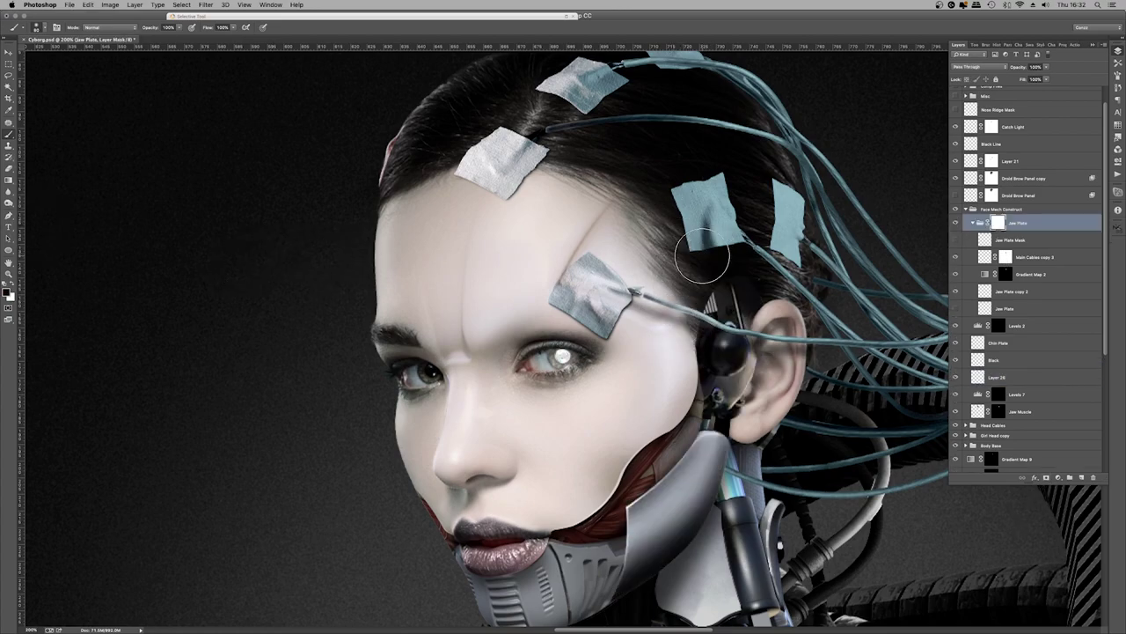
drag(987, 256, 966, 226)
drag(1006, 78, 1037, 78)
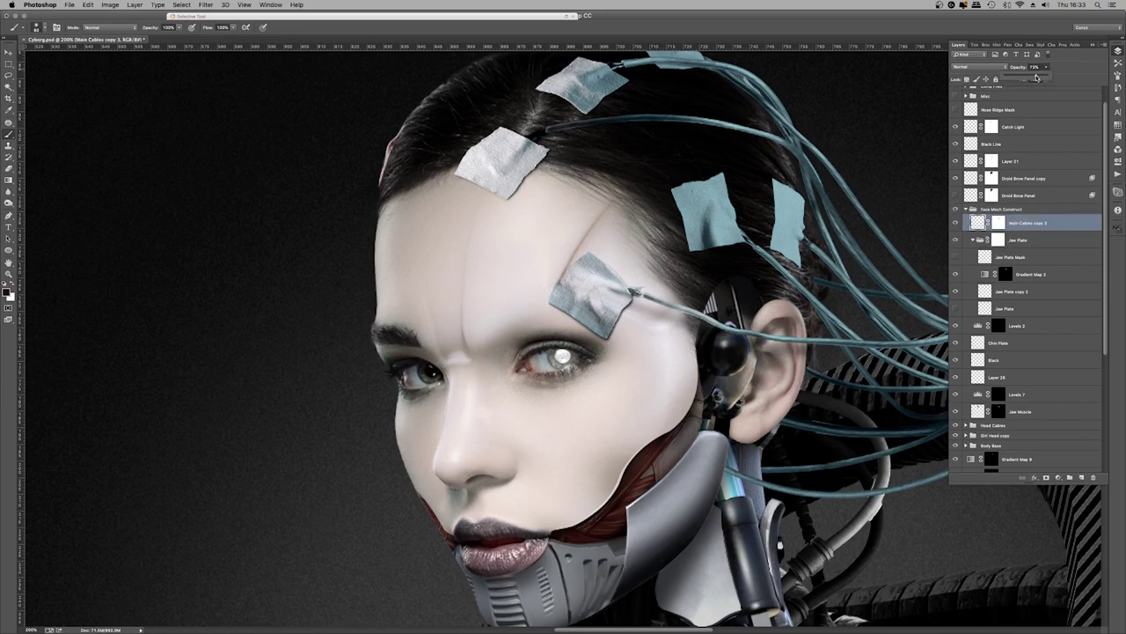
click(1012, 239)
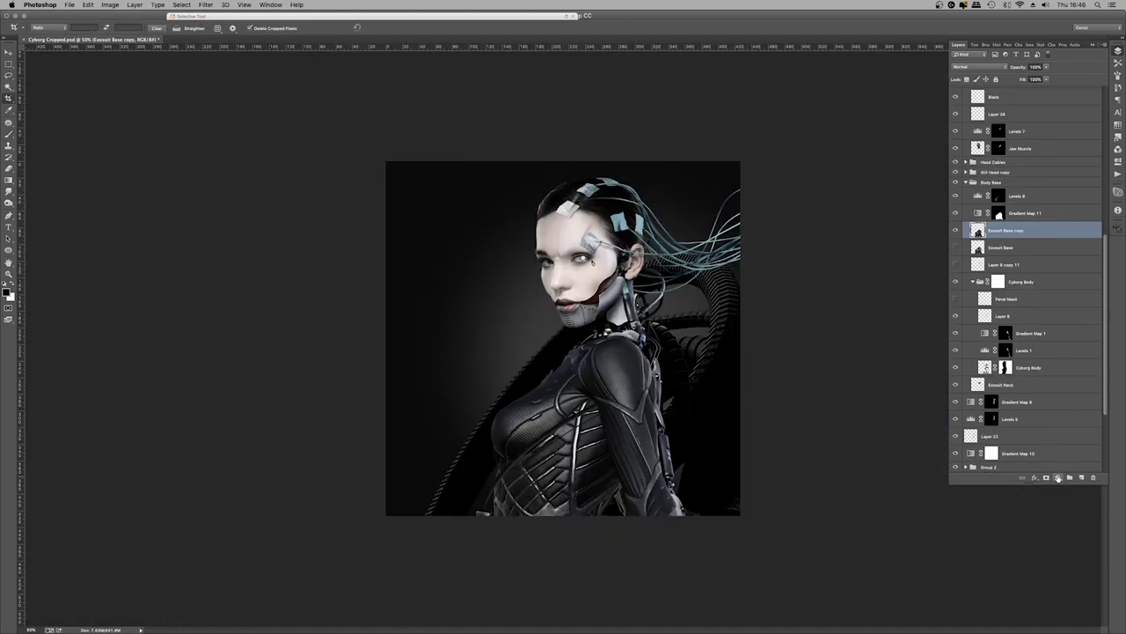
Add a Levels adjustment above Exosuit Base copy with the white output level at 87 and invert its mask
click(1057, 473)
click(1082, 514)
drag(1087, 159, 1013, 159)
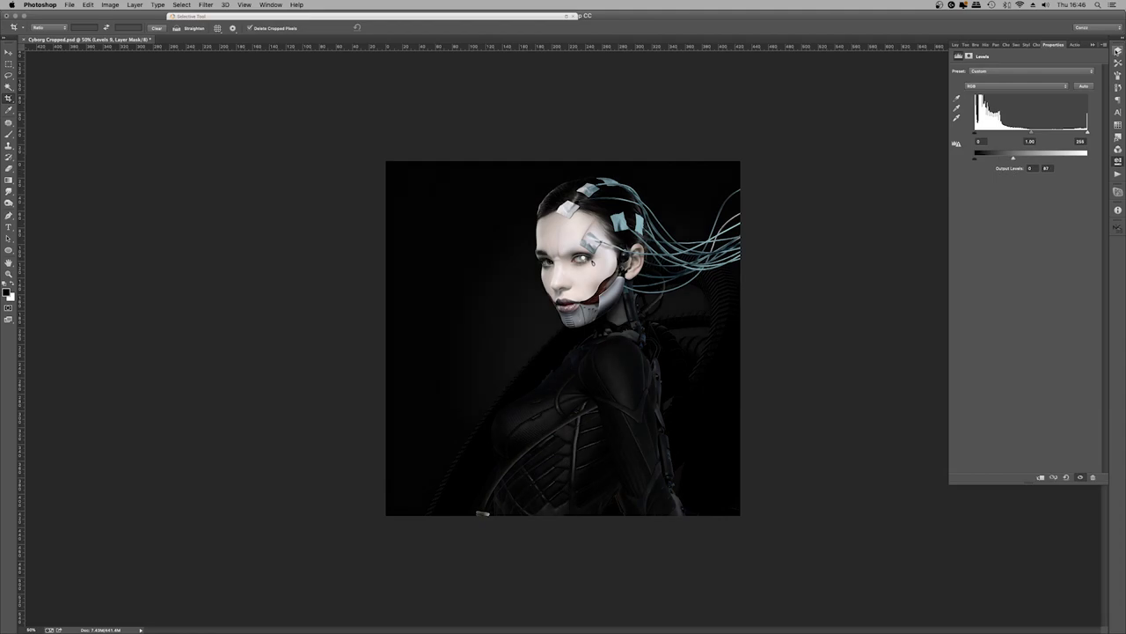
key(F7)
key(ctrl+i)
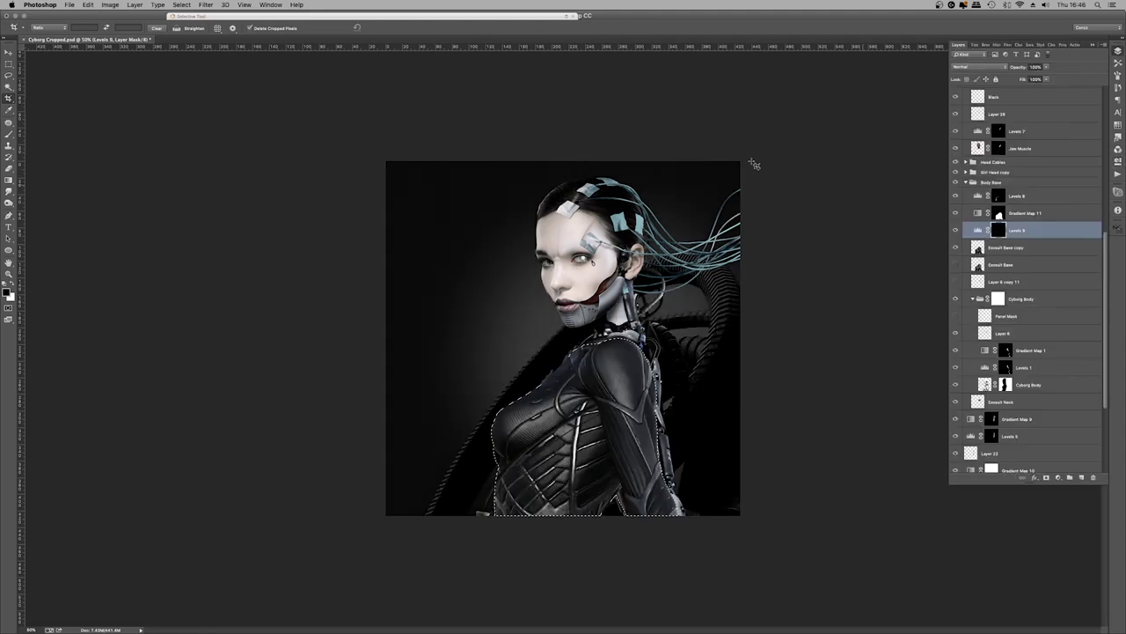
Modify the edge of the exosuit selection
click(181, 5)
mouse_move(220, 115)
click(300, 133)
key(Return)
Paint white with a greatly enlarged soft brush on the exosuit's Levels mask to darken the lower body within the selection
key(b)
key(x)
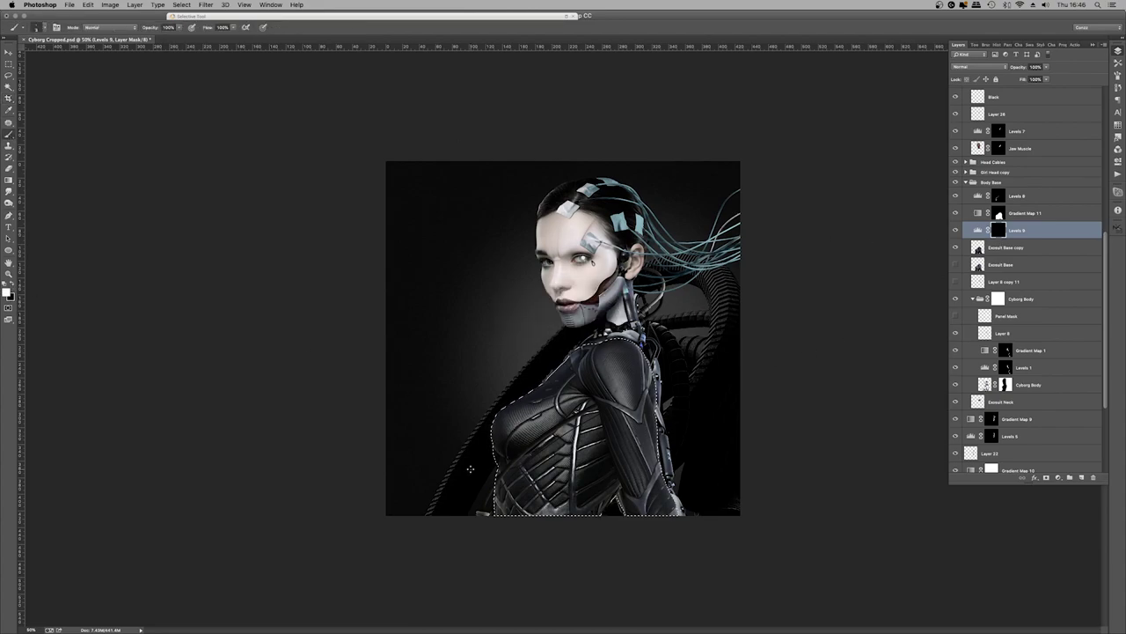
right_click(507, 353)
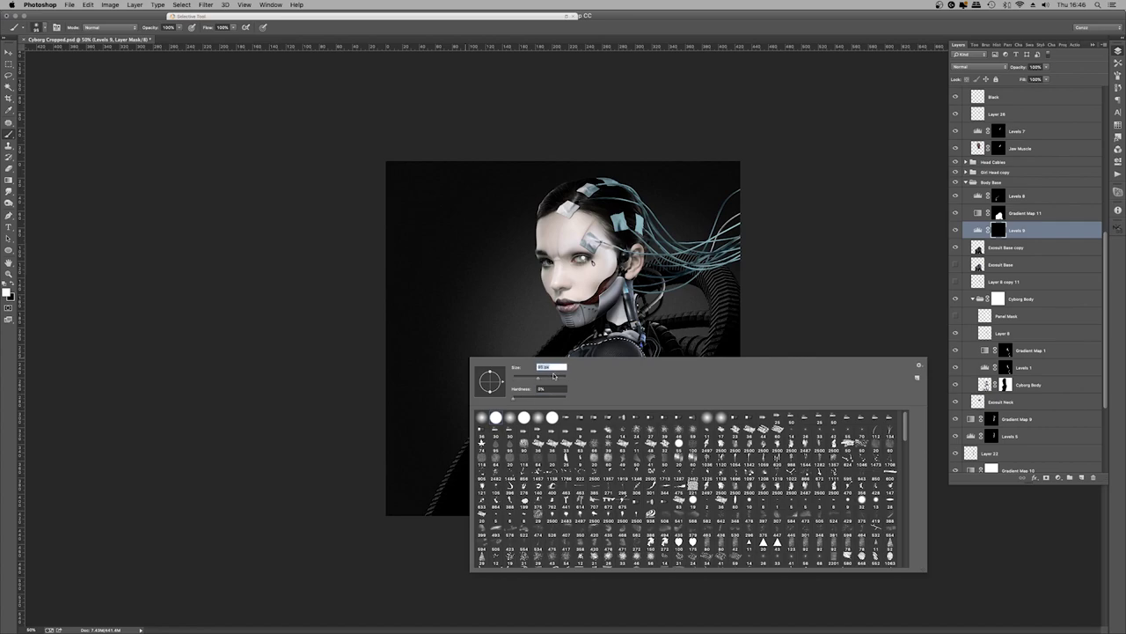
key(Return)
key(bracketright)
key(bracketright)
key(bracketright)
key(bracketright)
key(bracketright)
key(bracketright)
key(bracketright)
key(bracketright)
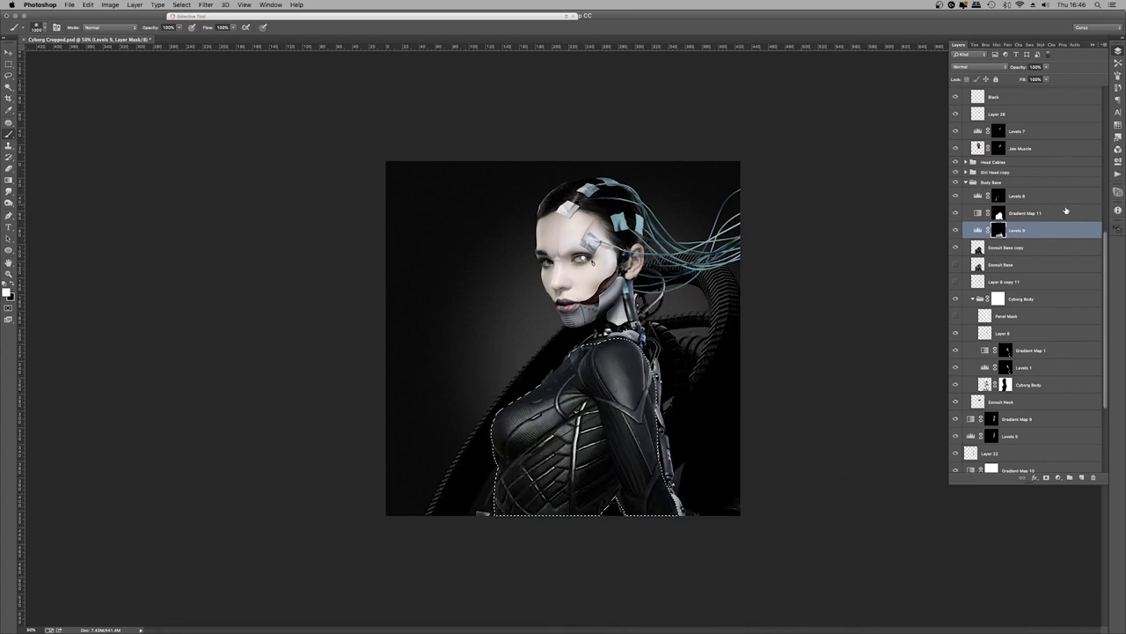
Collapse the Face Mech Construct and Body Base groups in the layer stack
scroll(1068, 206, up, 1)
scroll(1037, 208, up, 10)
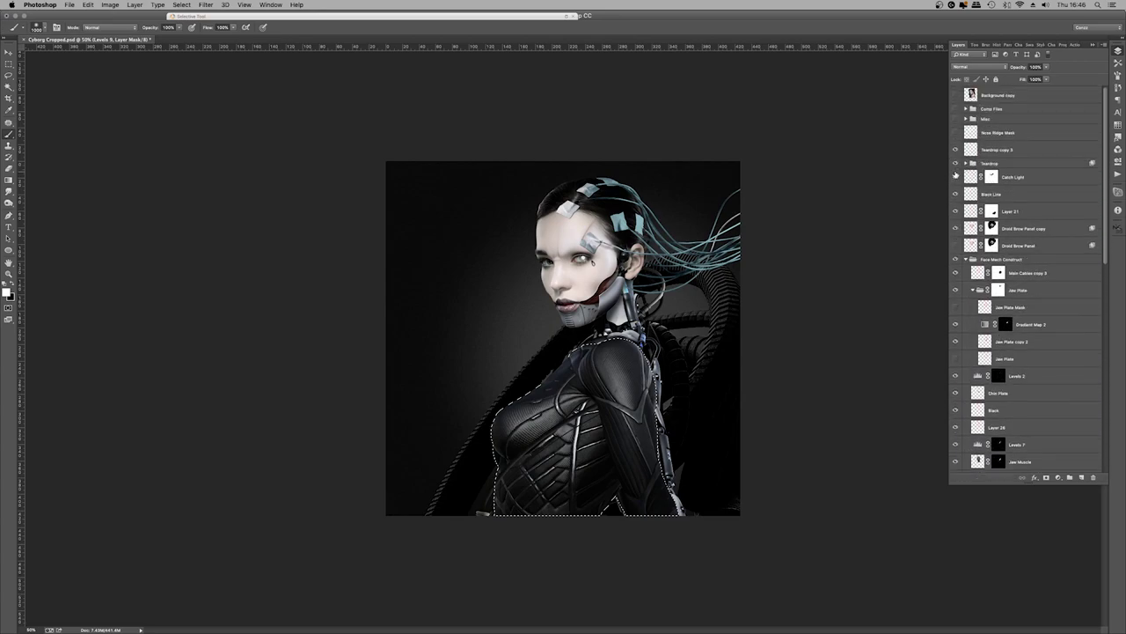
scroll(956, 250, down, 2)
click(966, 227)
click(966, 256)
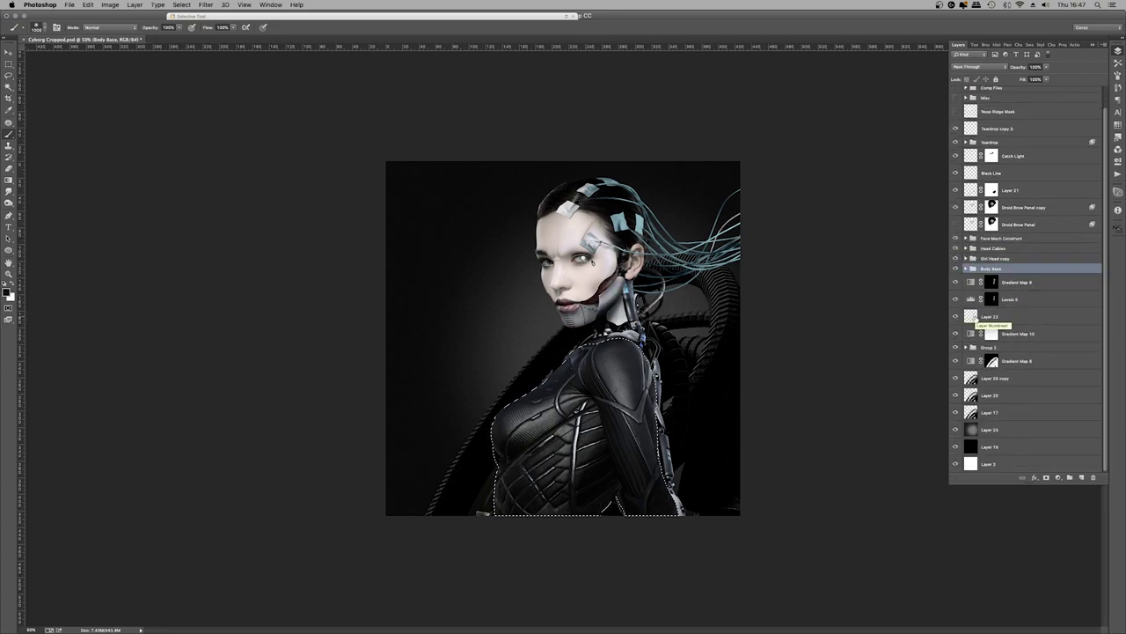
Load Layer 21's outline as a selection, add a layer above it, and set the new layer's opacity to 83%
scroll(980, 184, up, 2)
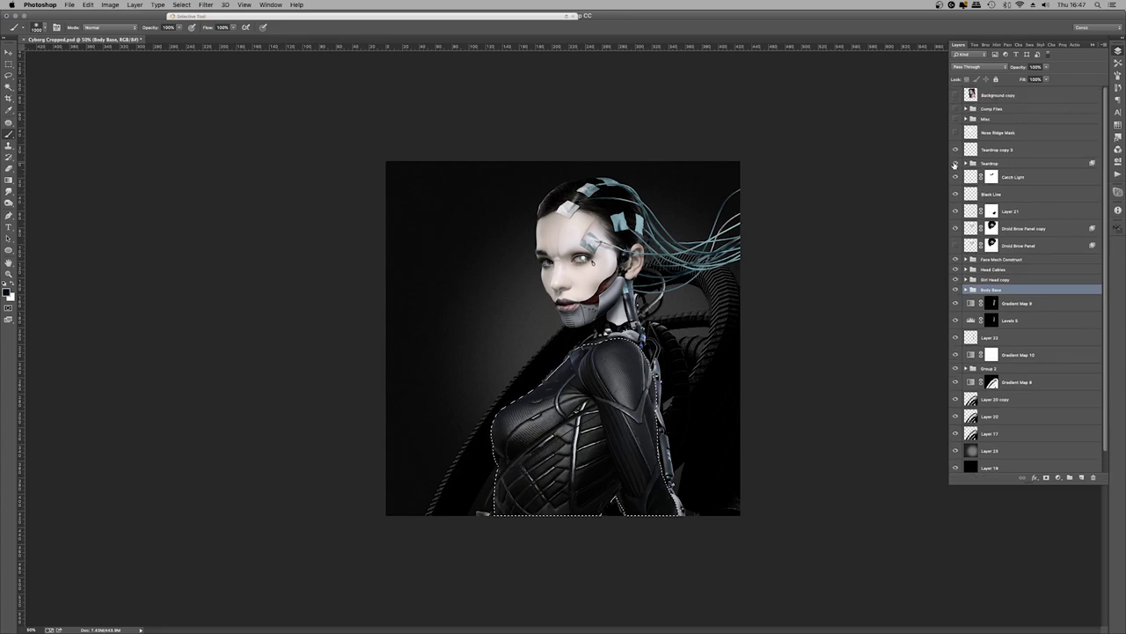
ctrl+click(970, 211)
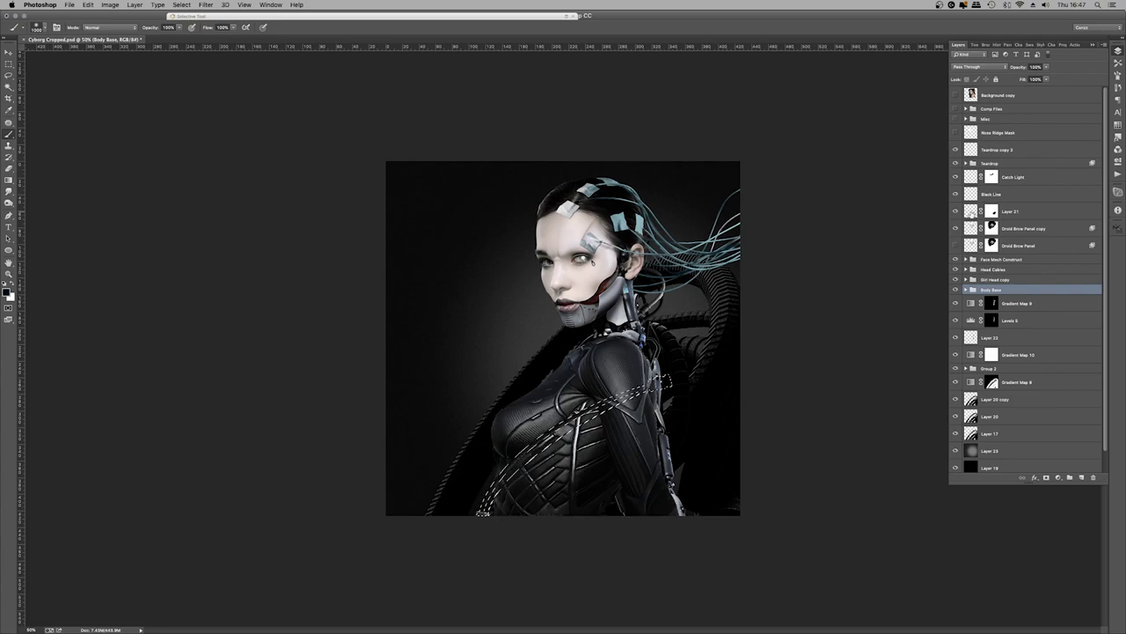
key(ctrl+shift+alt+n)
key(ctrl+d)
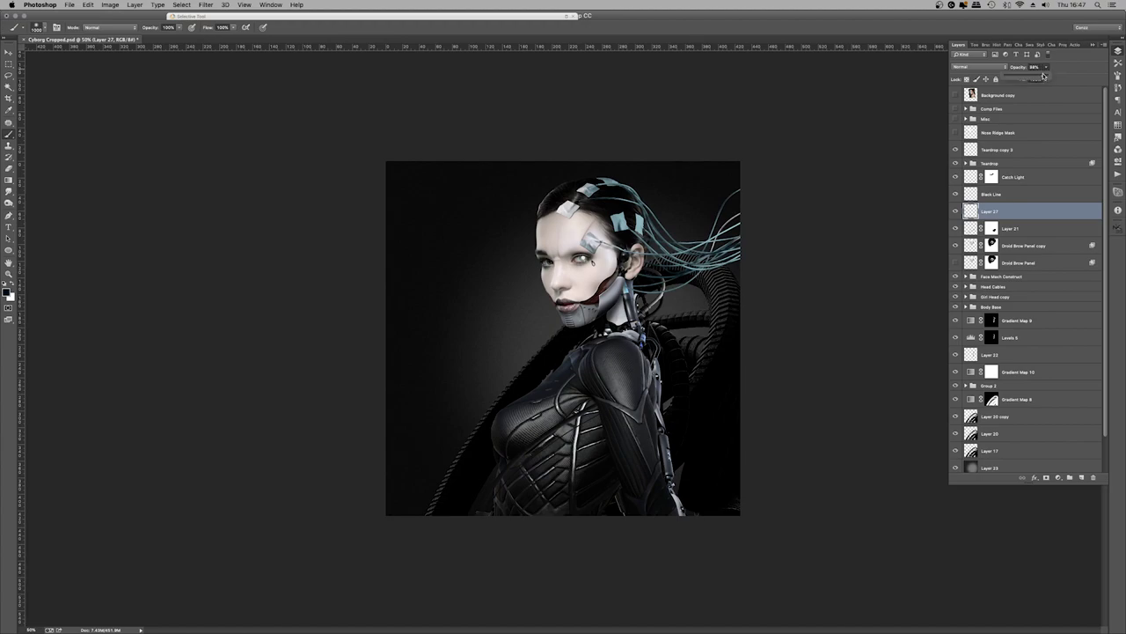
Duplicate the topmost Levels adjustment of the Body Base group into the Cyborg Body group, directly above Gradient Map 1
scroll(1037, 243, down, 2)
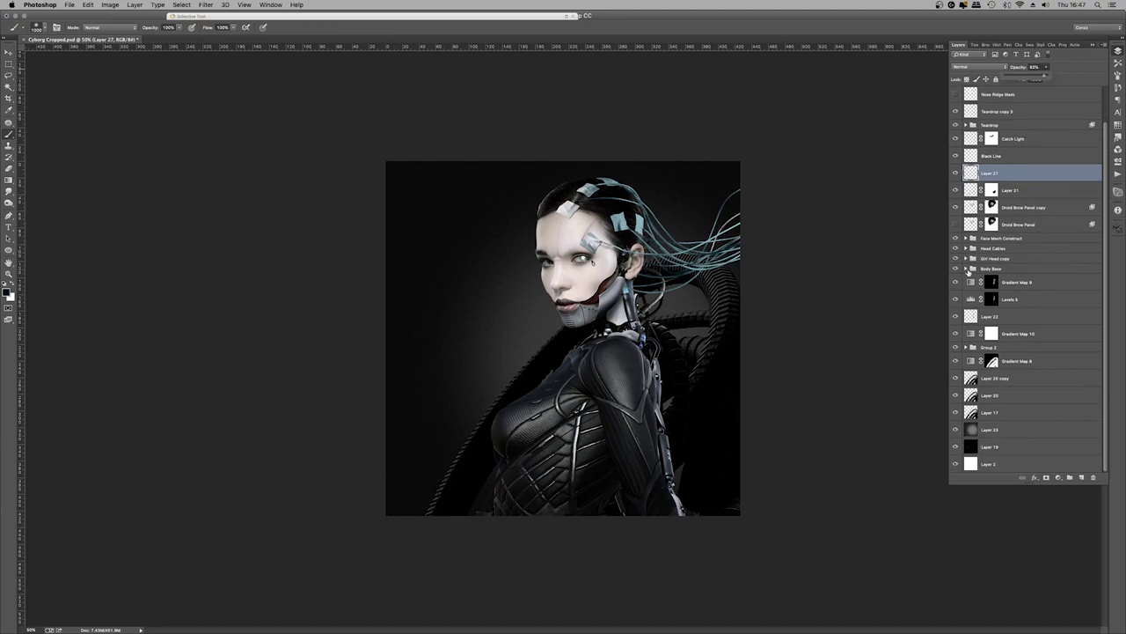
click(968, 268)
scroll(1006, 342, down, 1)
drag(1035, 252, 987, 414)
super+click(984, 459)
click(181, 5)
mouse_move(204, 112)
click(280, 129)
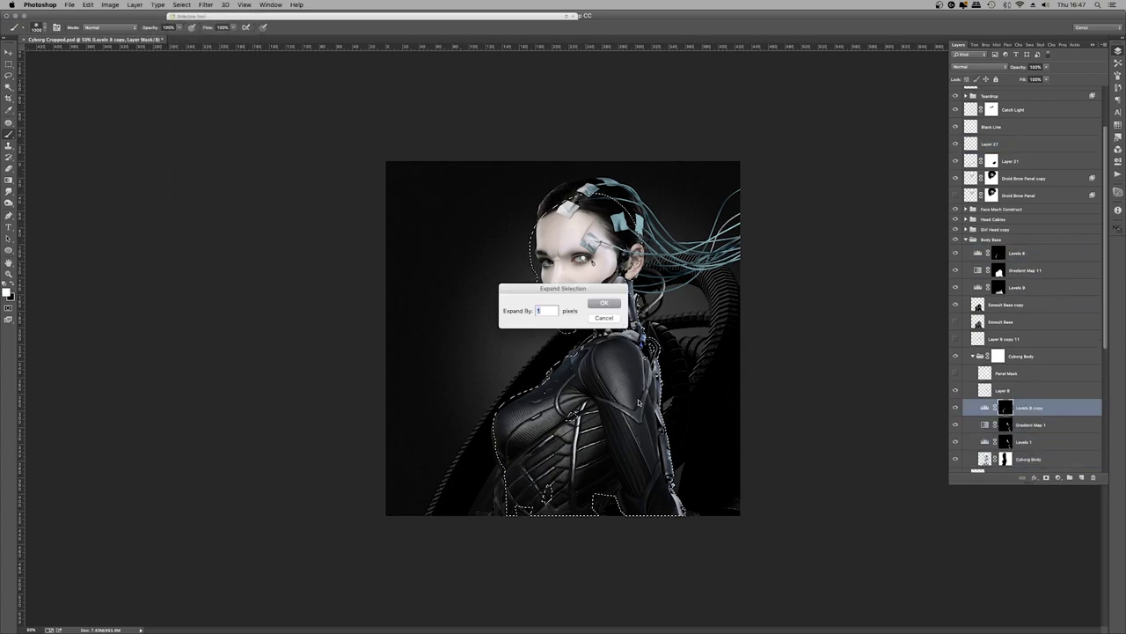
key(Return)
Clear the Levels 8 copy mask to black, load the Cyborg Body layer's outline as a selection and expand it
key(ctrl+a)
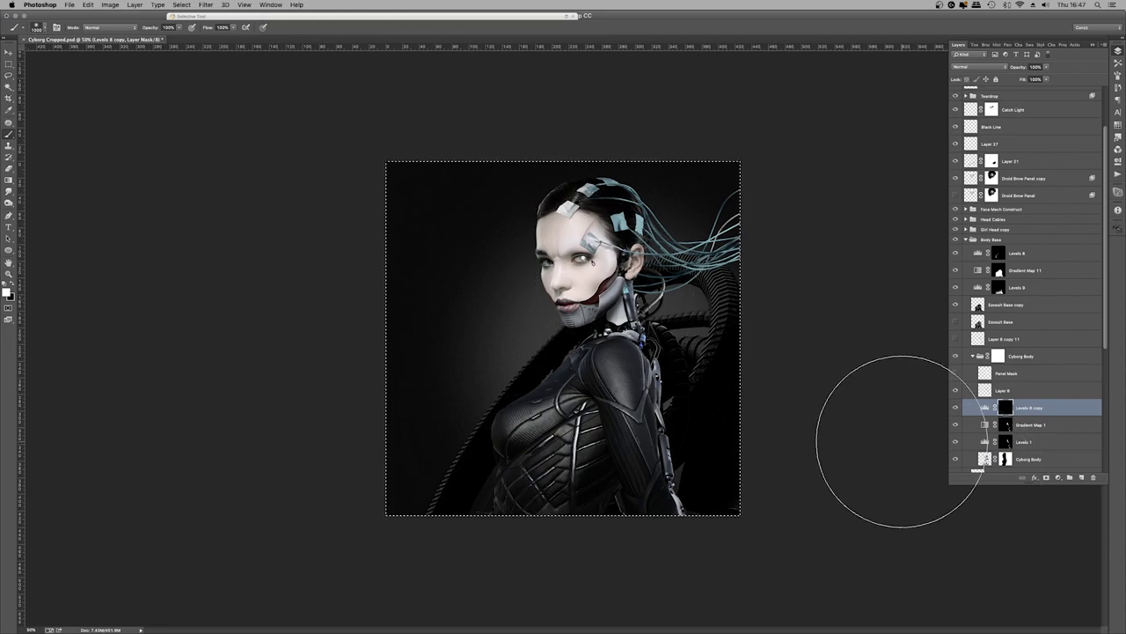
super+click(986, 459)
click(181, 4)
mouse_move(204, 114)
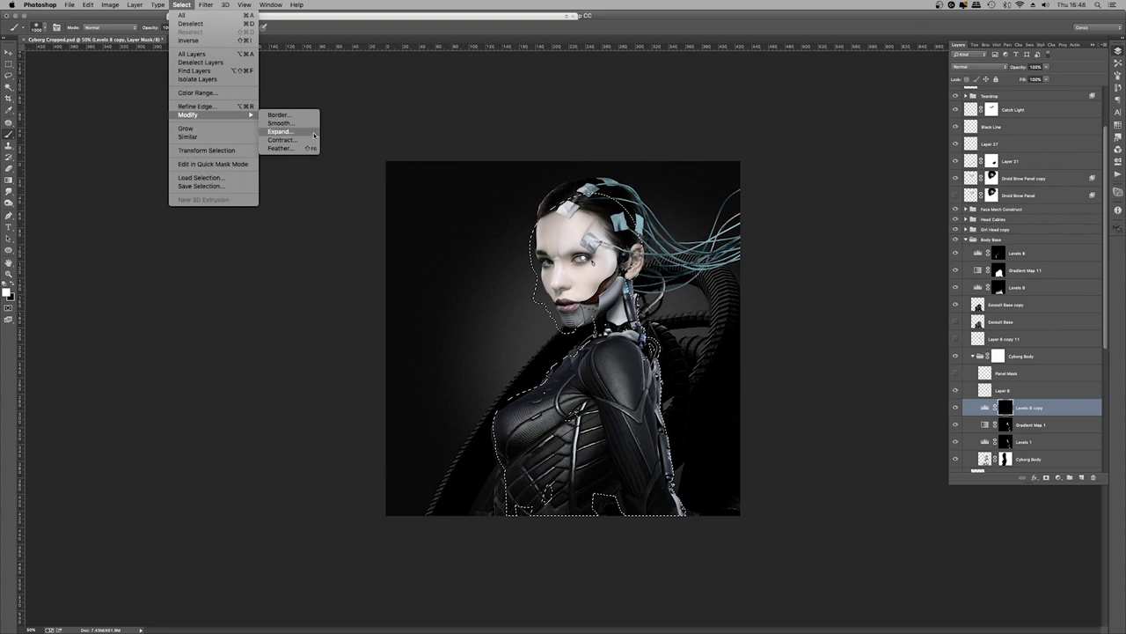
click(313, 134)
key(Return)
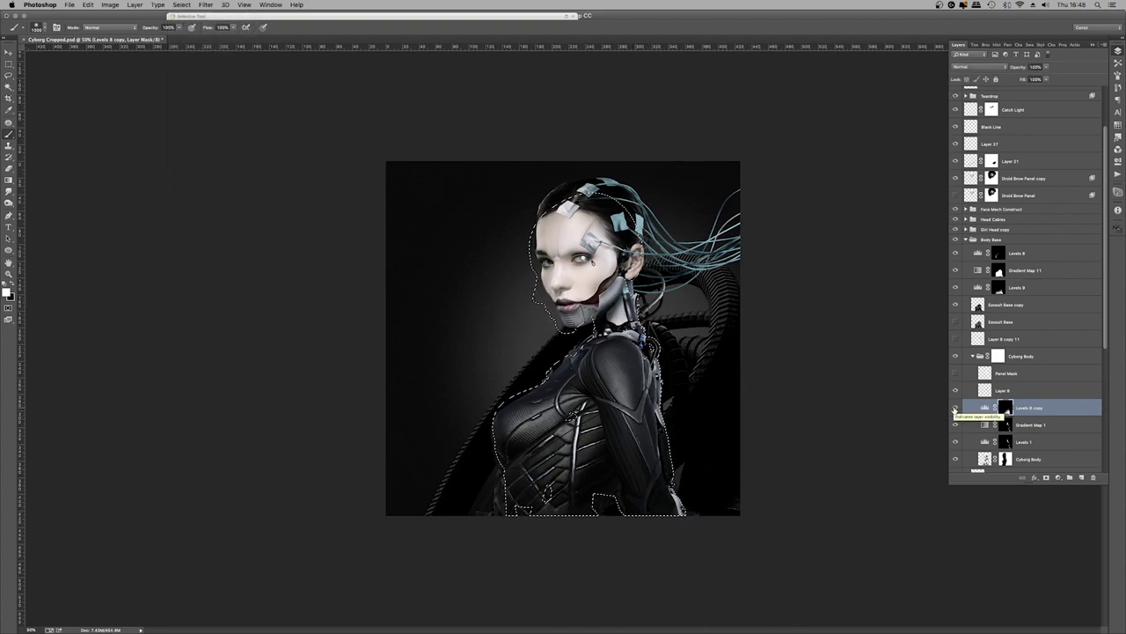
Place Levels 8 copy above Layer 8 and paint white on its mask to darken the lower arm within the selection
drag(1029, 408, 1042, 395)
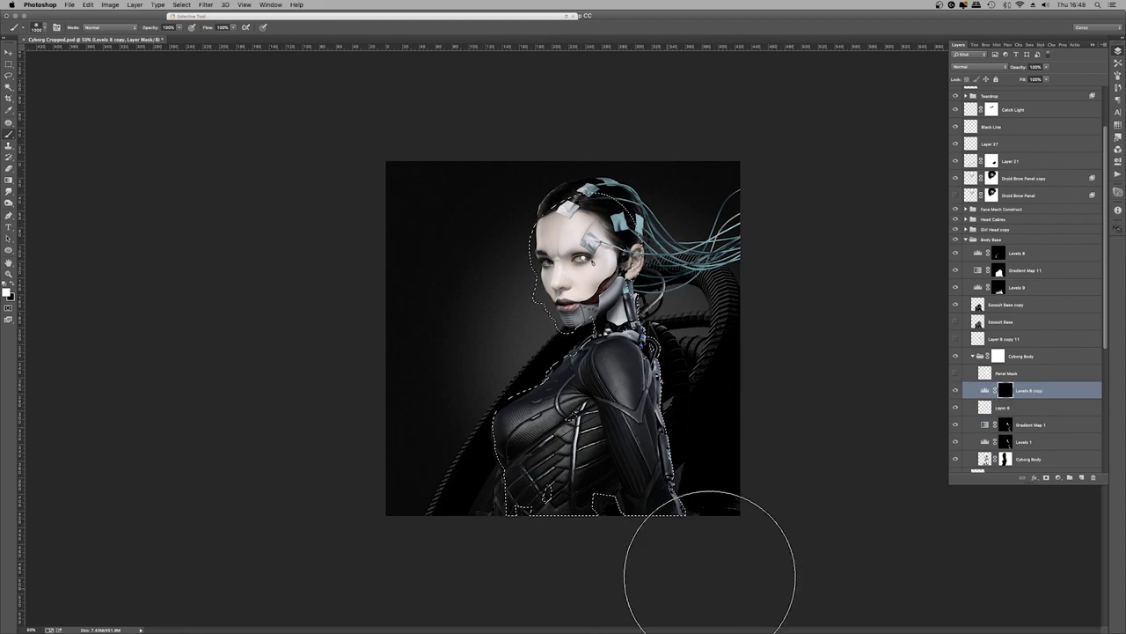
key(ctrl+d)
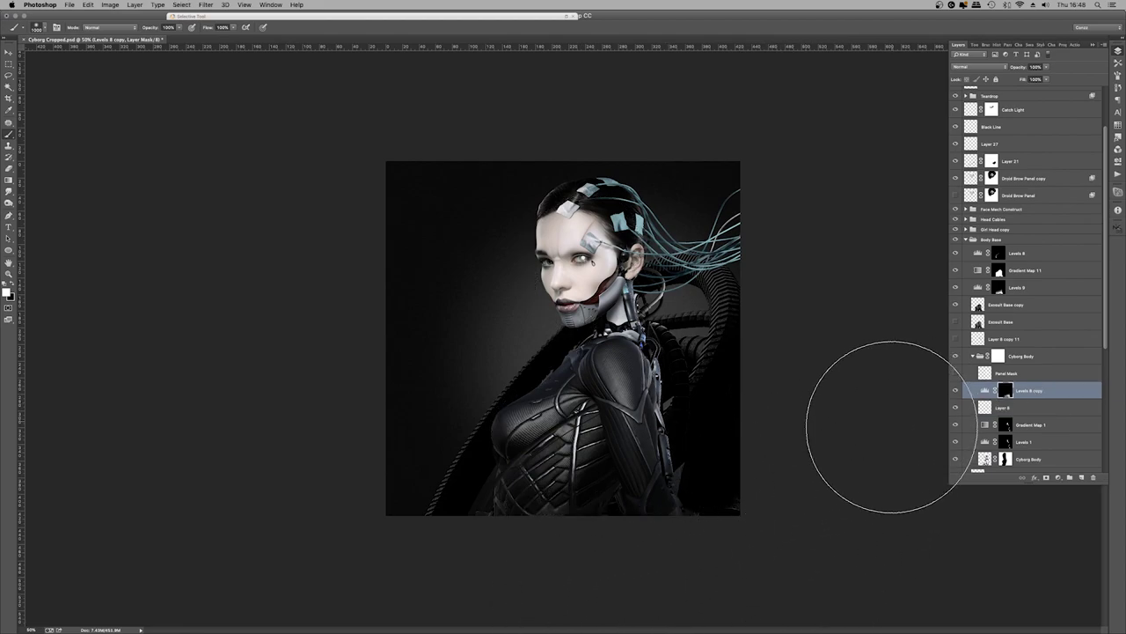
Add a layer above the Gradient Map beneath Group 2 and paint black with a 1500-pixel soft brush over the lower background cables
scroll(1045, 327, down, 5)
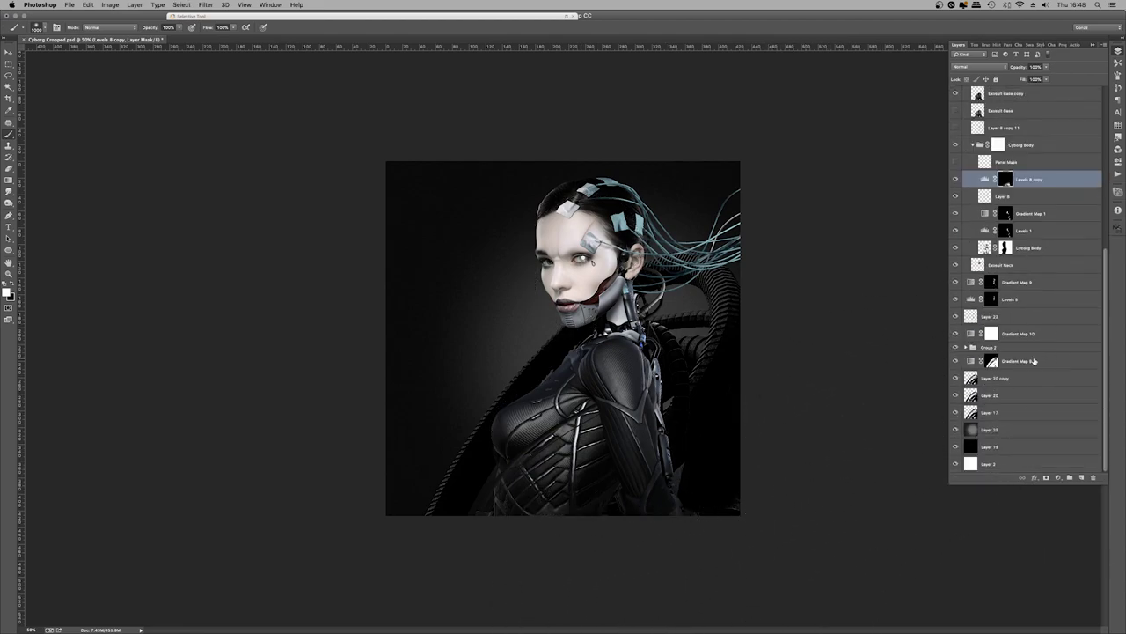
click(1004, 361)
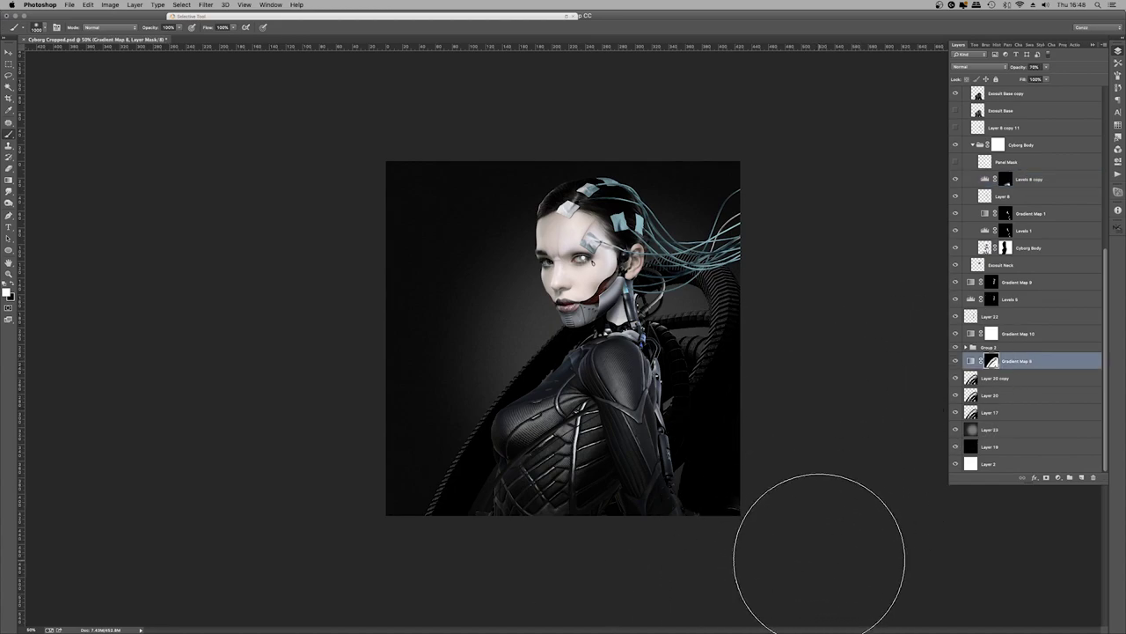
click(1087, 477)
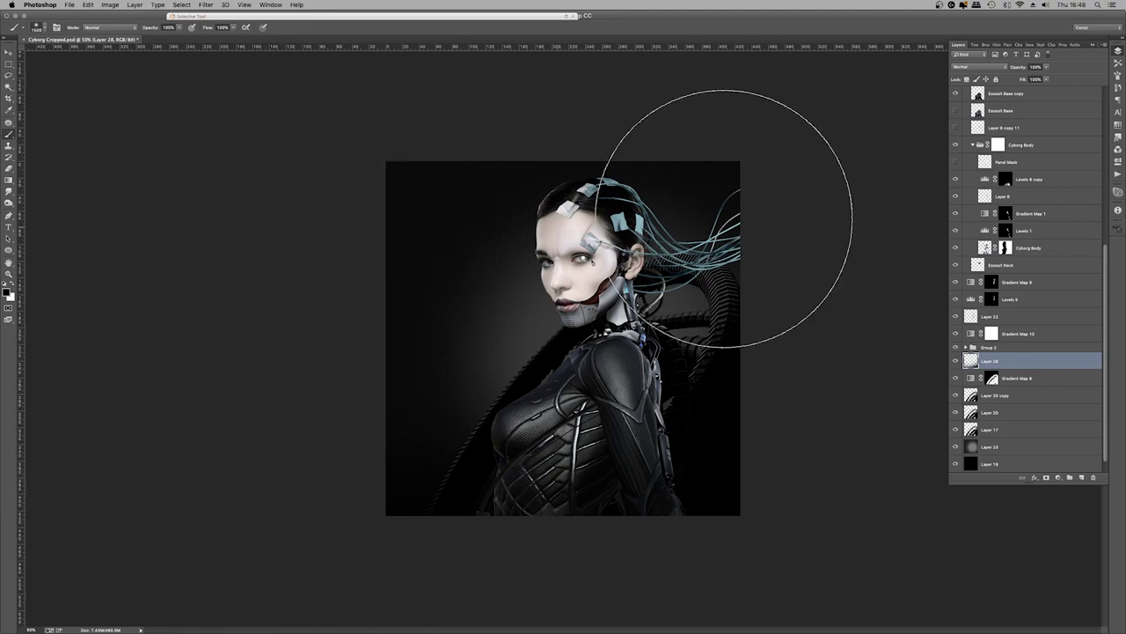
Stamp all visible layers onto a new layer above Teardrop copy 3 and duplicate that merged layer
scroll(988, 269, up, 5)
scroll(988, 269, up, 1)
click(999, 149)
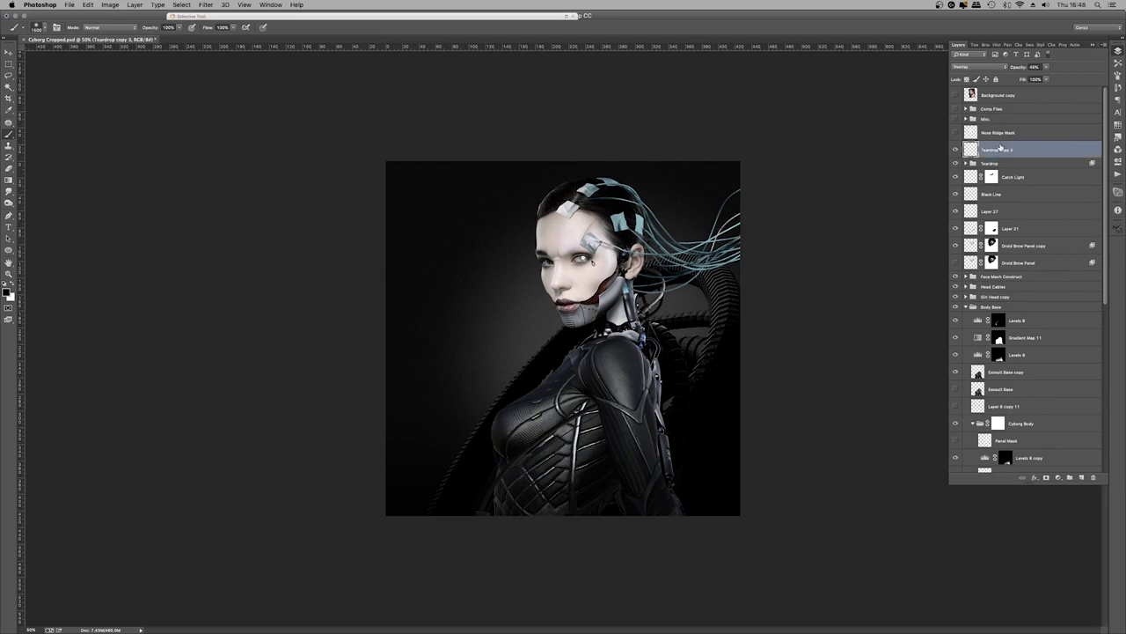
key(super+alt+shift+e)
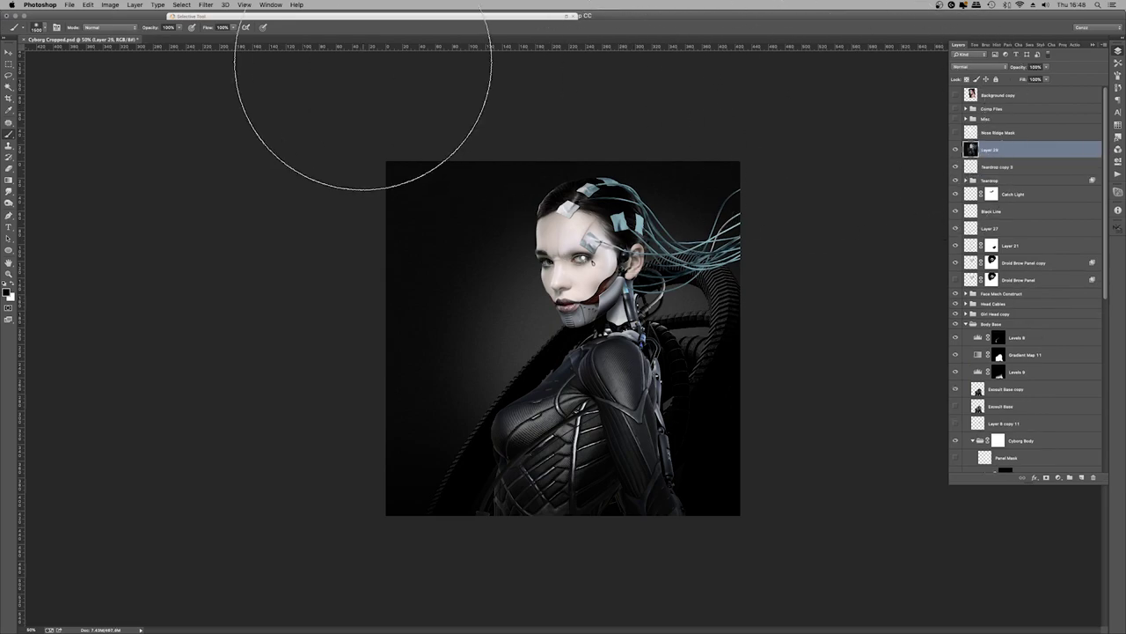
key(super+j)
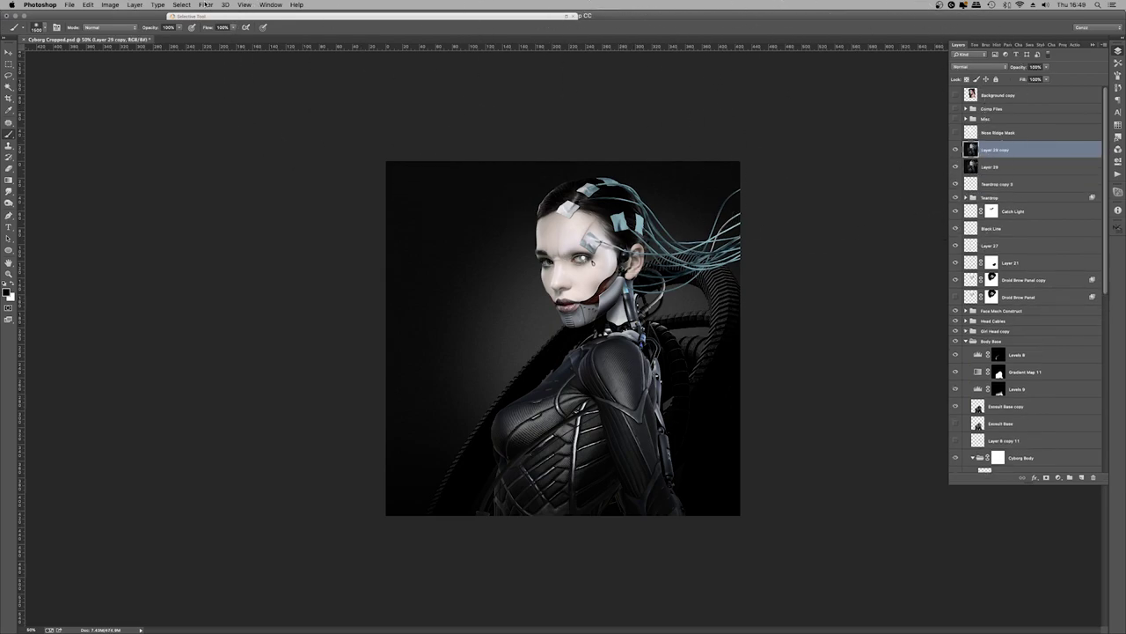
Apply a High Pass filter with a reduced radius to Layer 29 copy
click(205, 4)
mouse_move(264, 176)
click(316, 184)
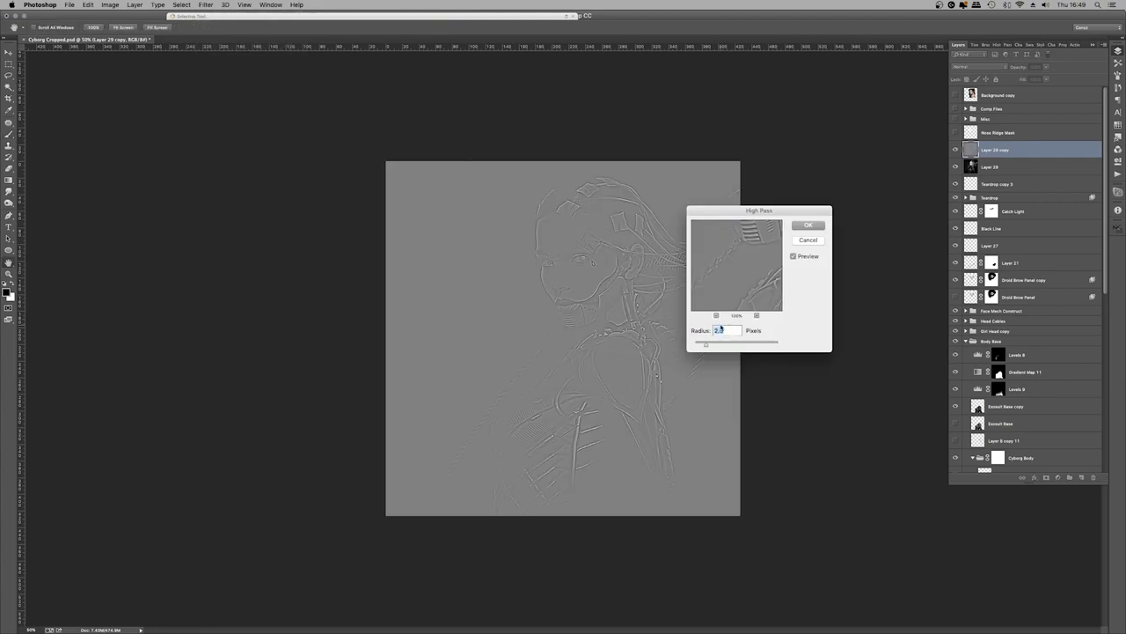
drag(707, 345, 698, 347)
click(807, 226)
key(b)
Hide the High Pass layer and apply the Oil Paint filter to Layer 29 with Bristle Detail 10 and Shine 0
click(956, 149)
key(super+1)
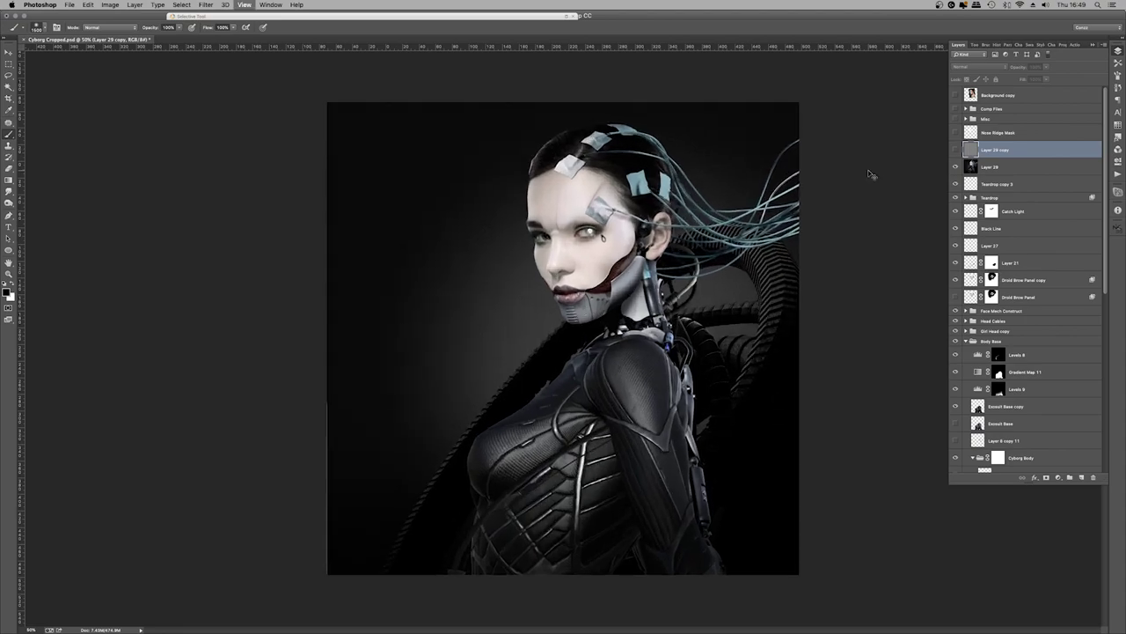
click(205, 4)
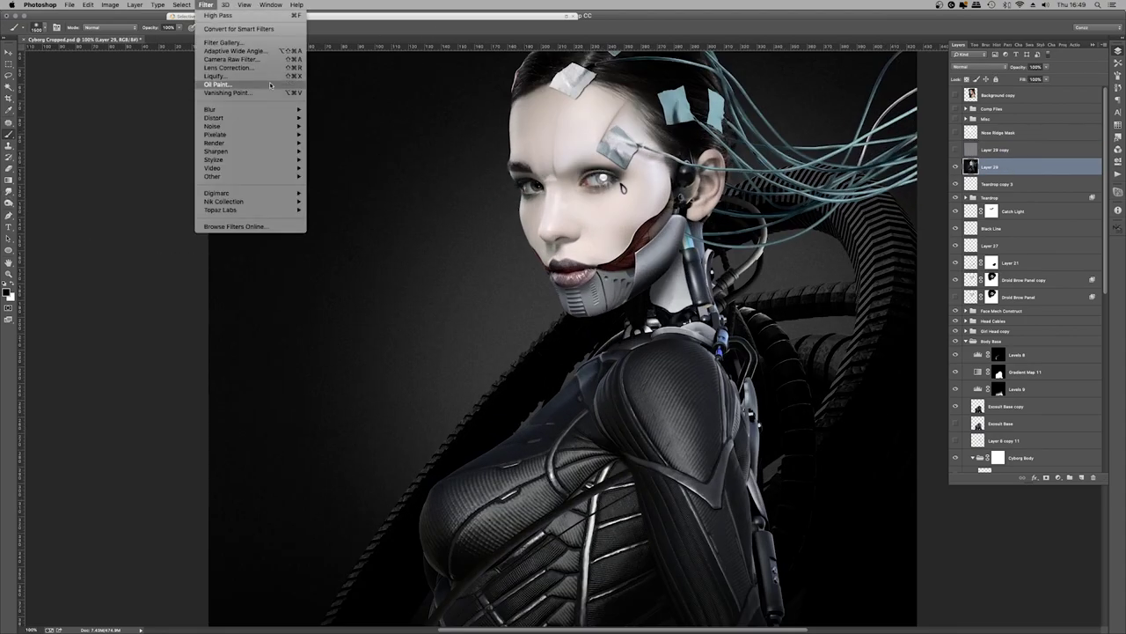
click(230, 85)
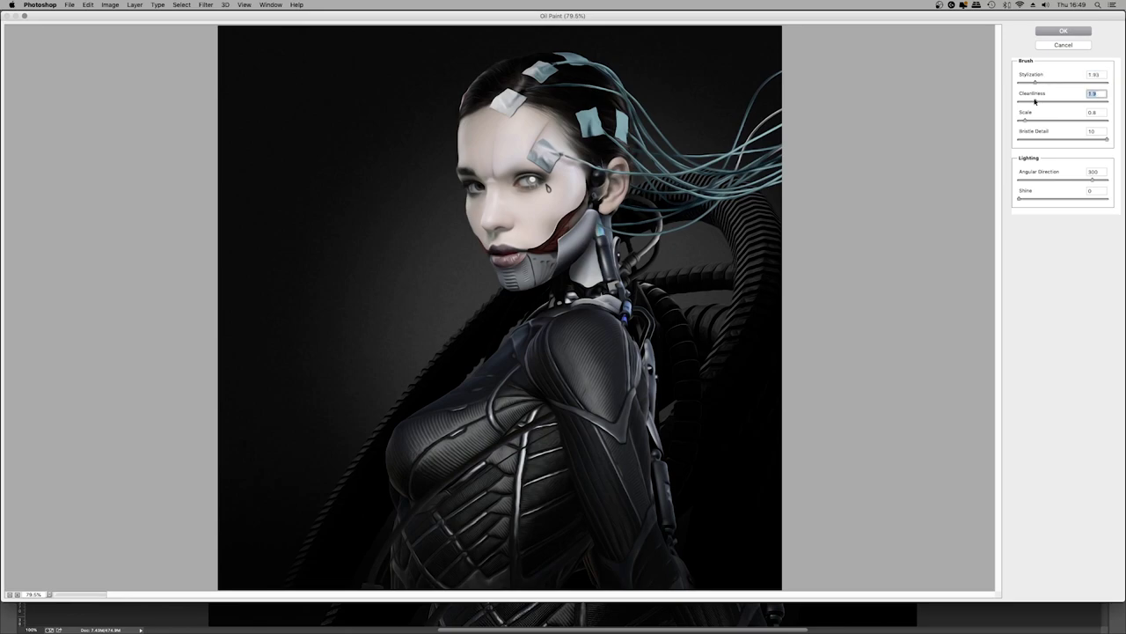
click(1062, 32)
Show Layer 29 copy and set its blend mode to Overlay
click(956, 150)
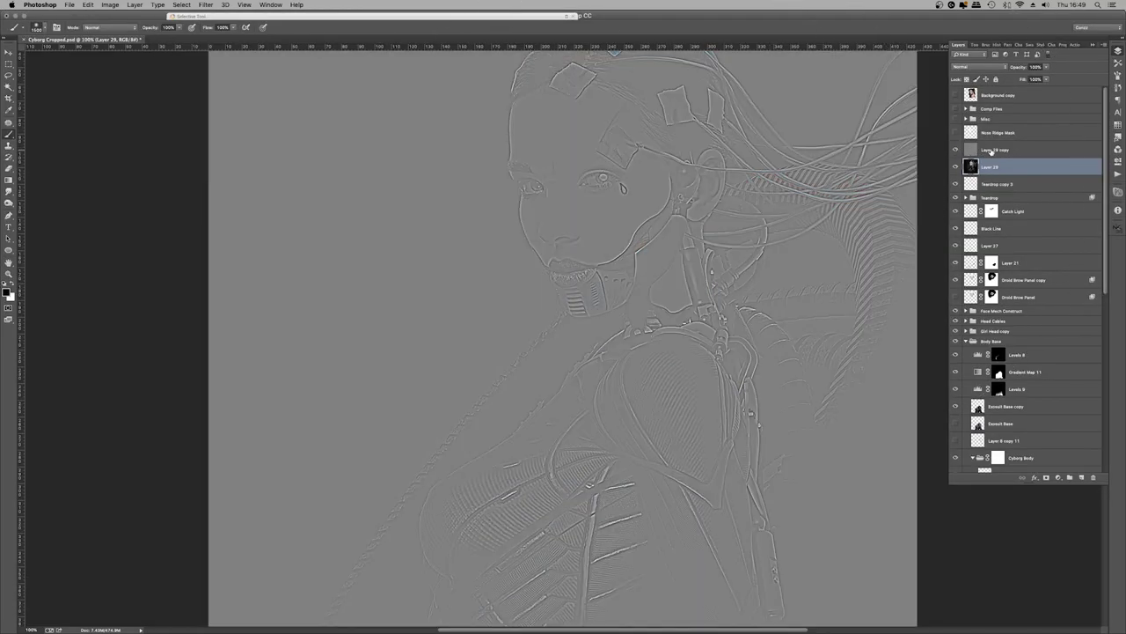
click(978, 67)
click(968, 151)
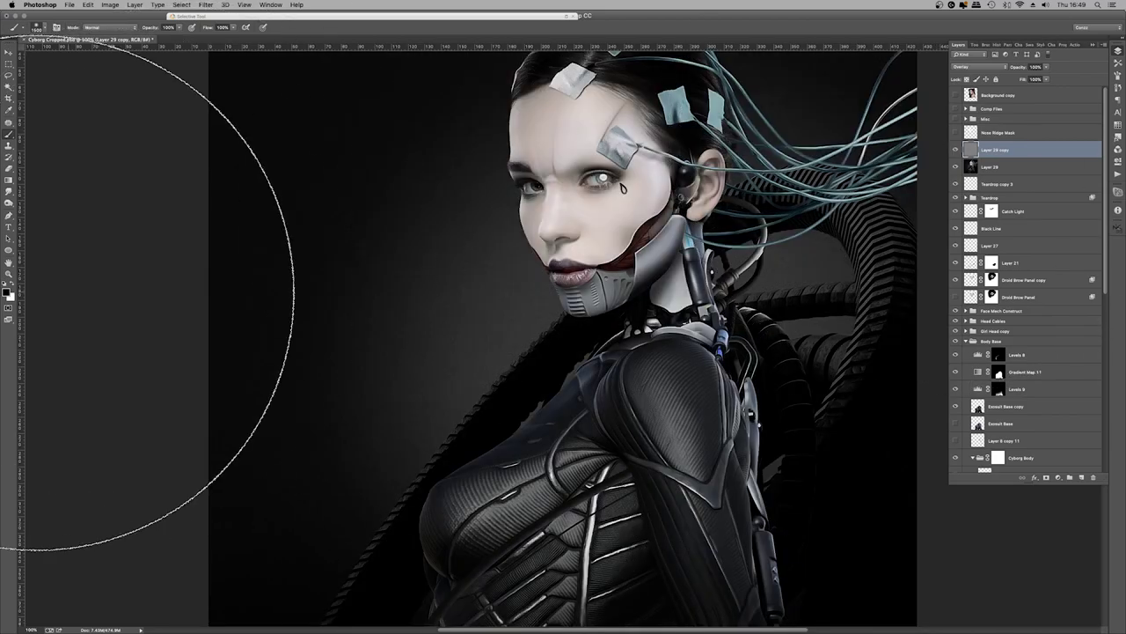
Add grain to Layer 29 with the Camera Raw filter, using amount 10, size 25 and roughness 50
key(z)
click(603, 214)
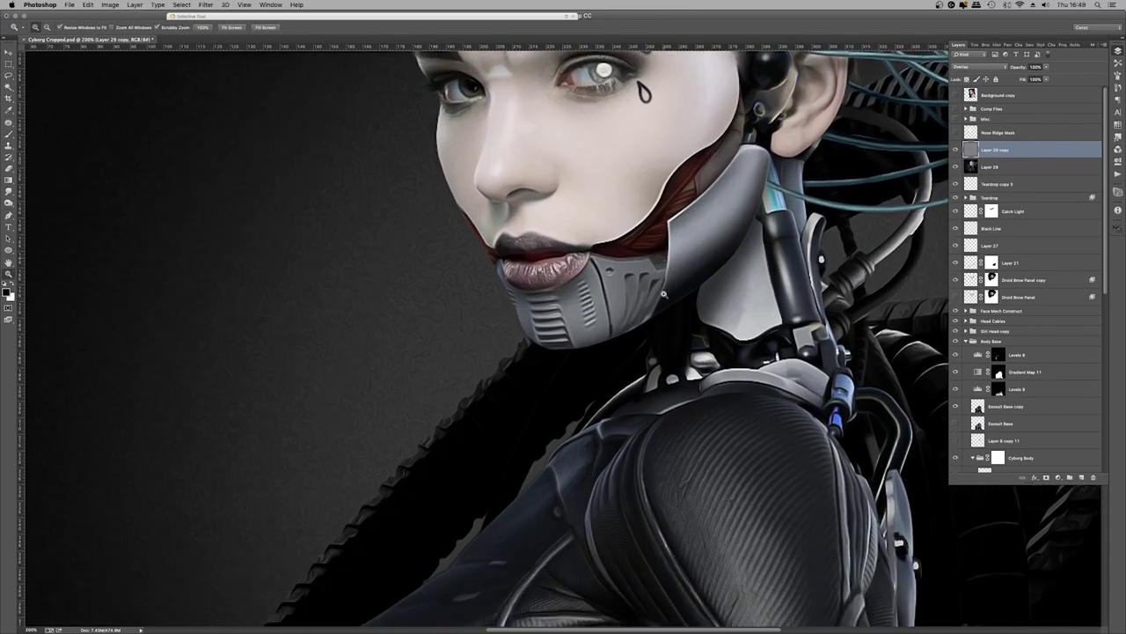
click(992, 167)
click(205, 4)
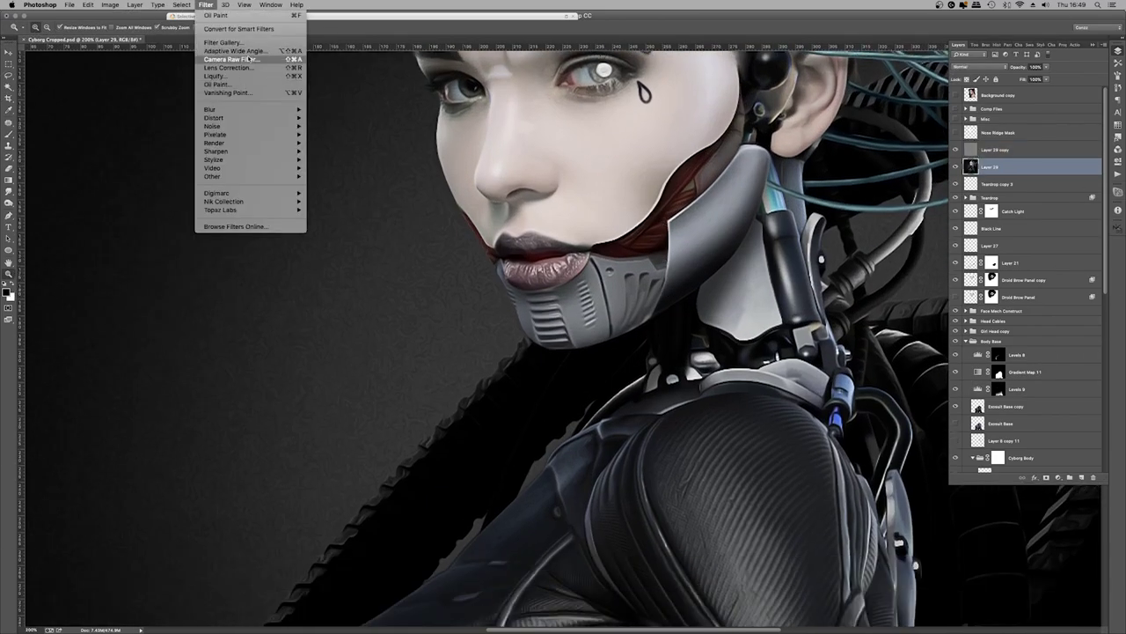
click(247, 60)
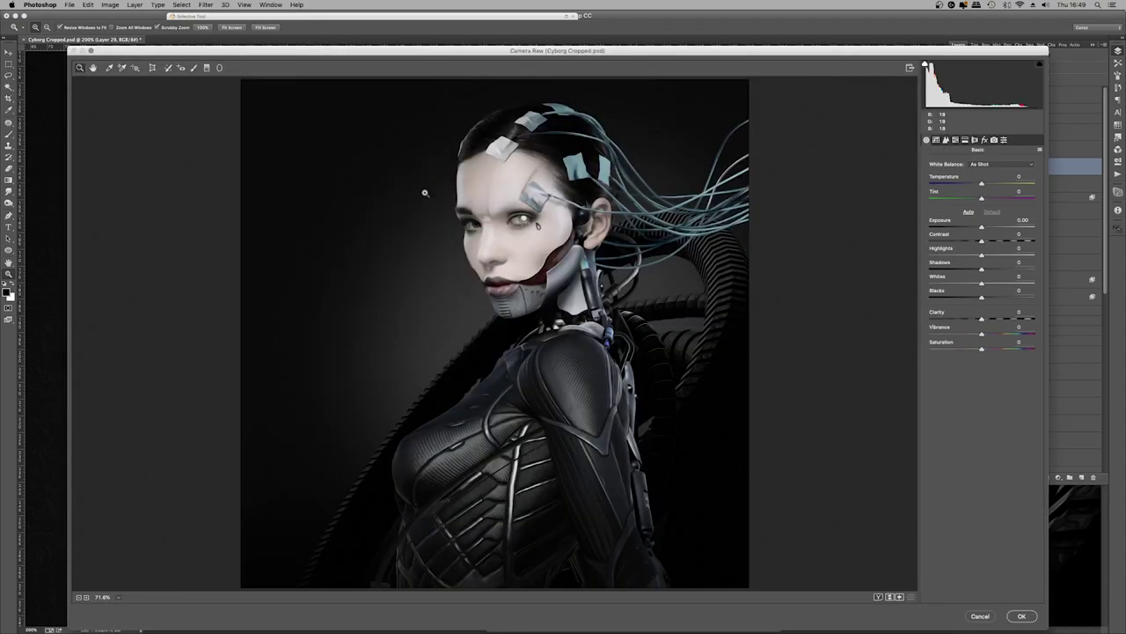
drag(428, 188, 563, 255)
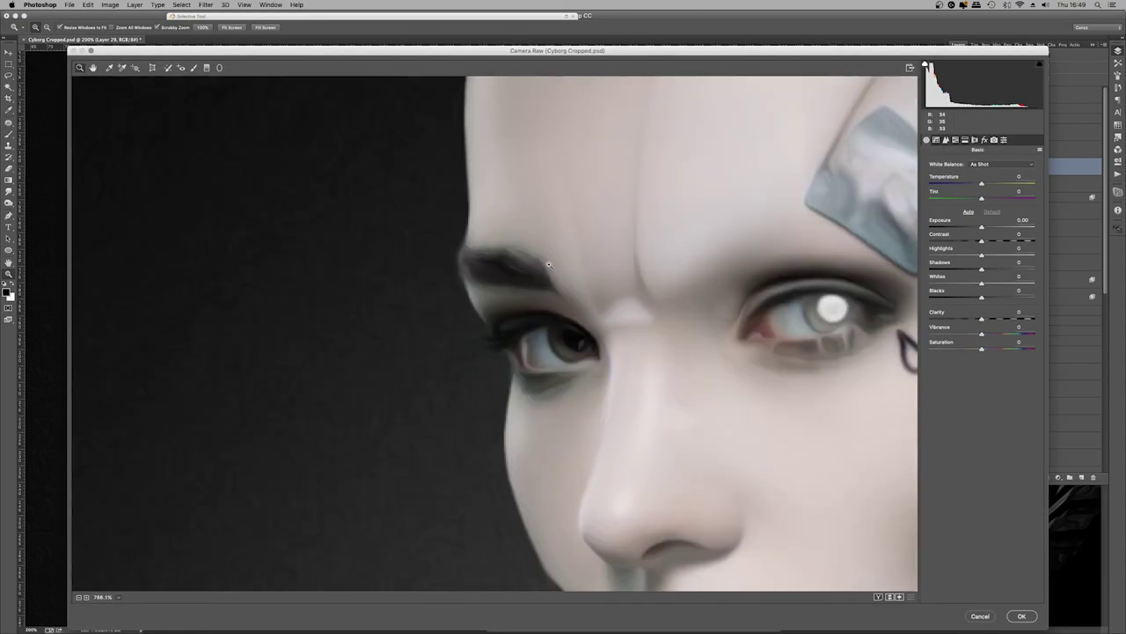
click(985, 139)
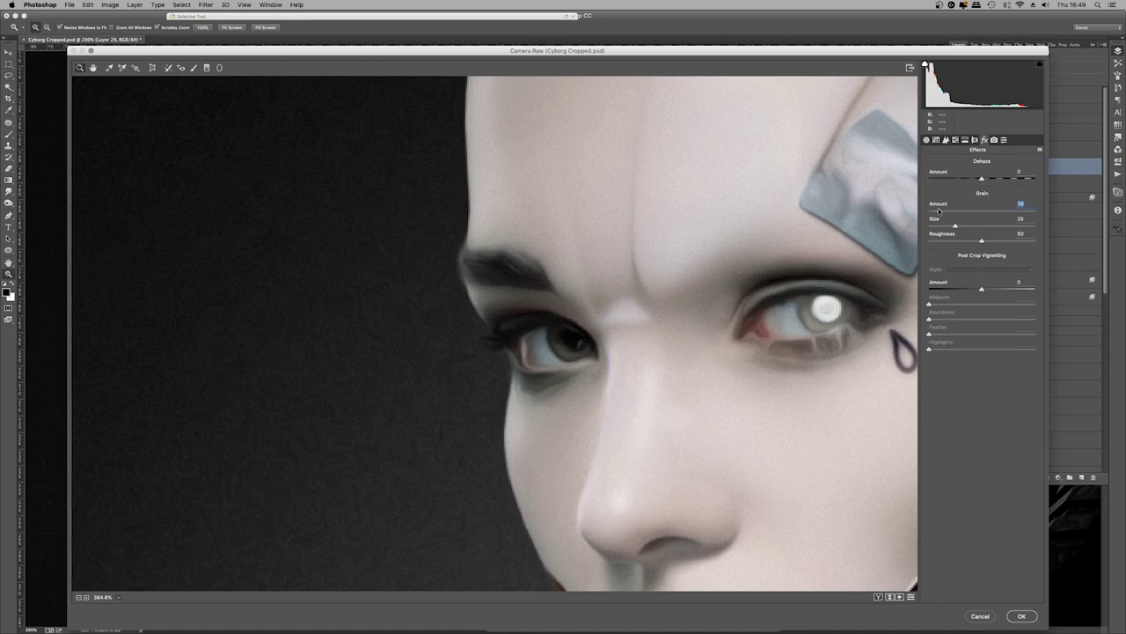
click(1024, 616)
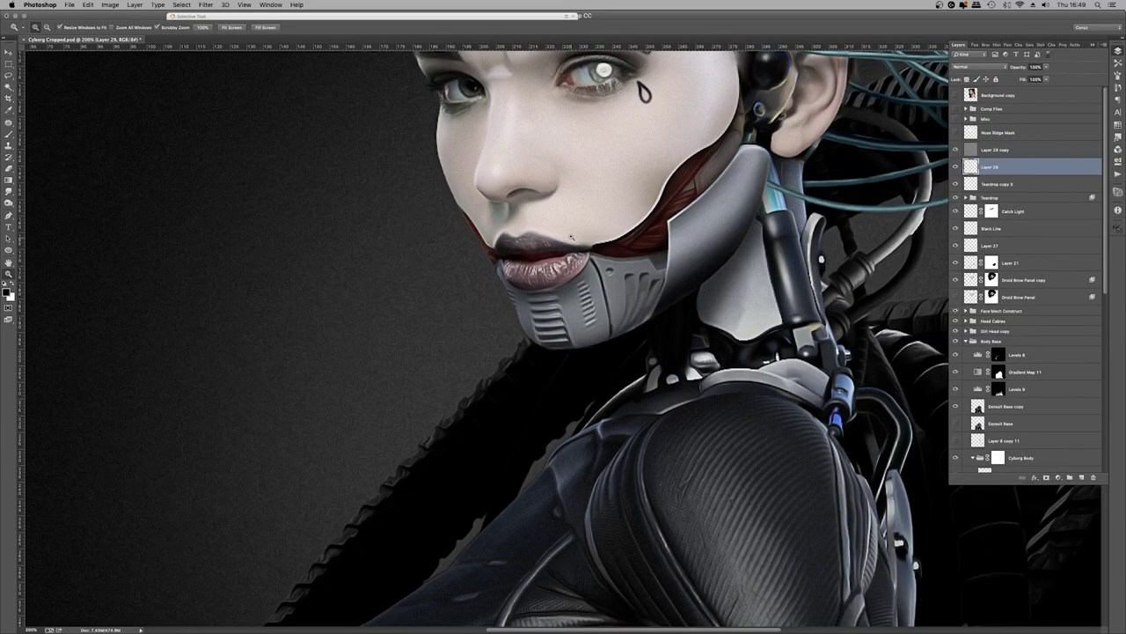
Compare the composite with and without Layer 29 by toggling its visibility
click(994, 150)
alt+click(528, 278)
scroll(528, 278, up, 2)
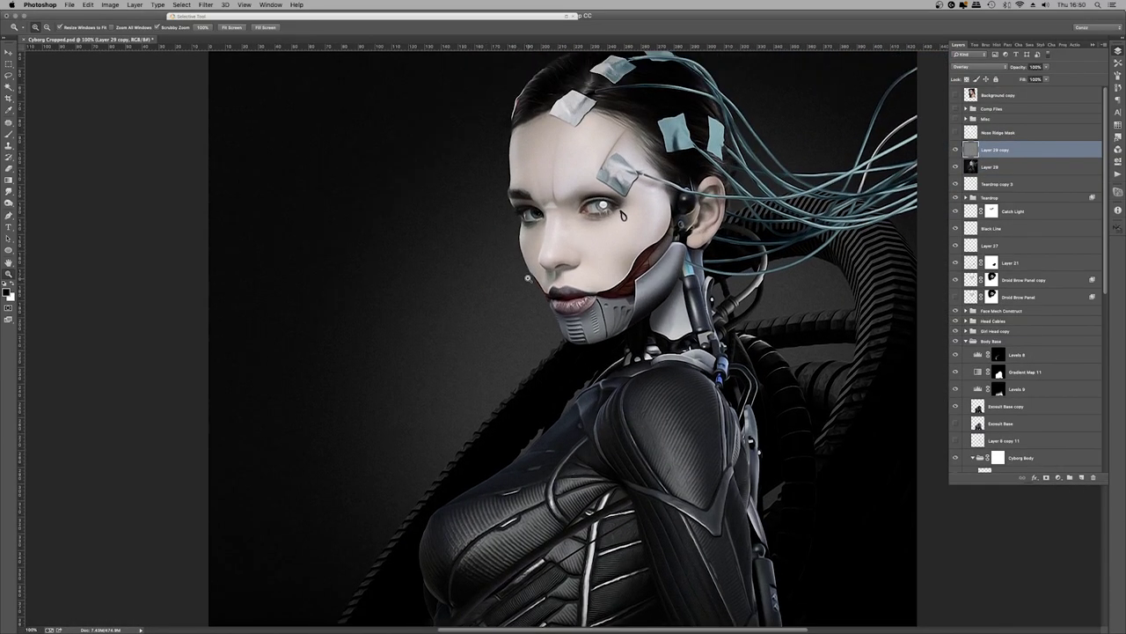
scroll(528, 278, up, 4)
click(957, 167)
click(956, 167)
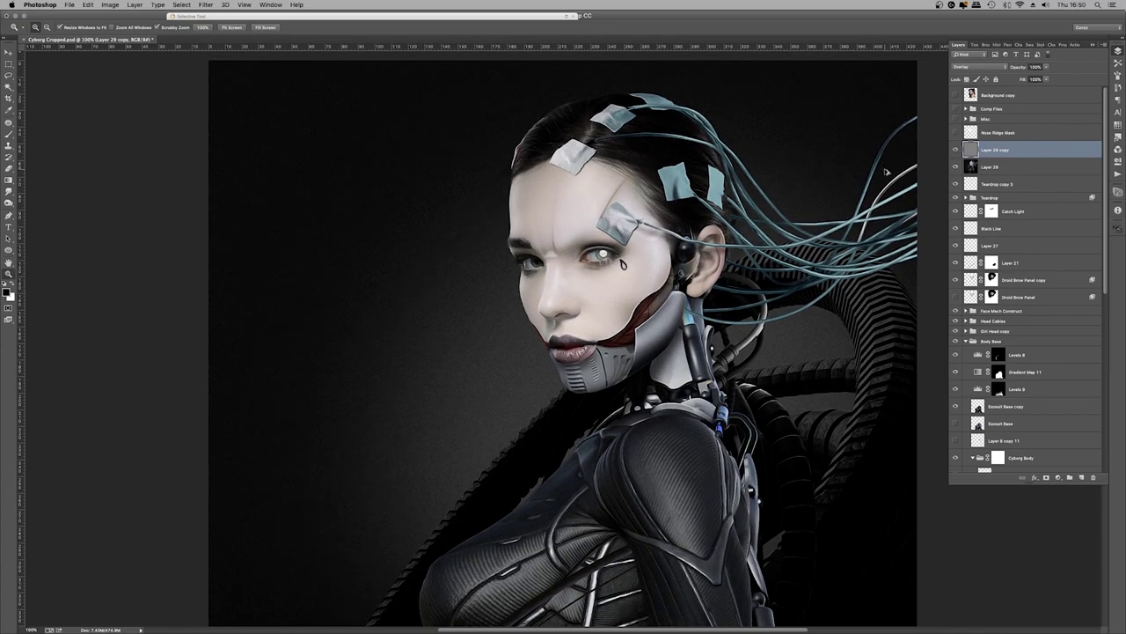
Stamp all visible layers onto a new layer above Layer 29 copy and save the document
key(super+alt+shift+e)
key(super+minus)
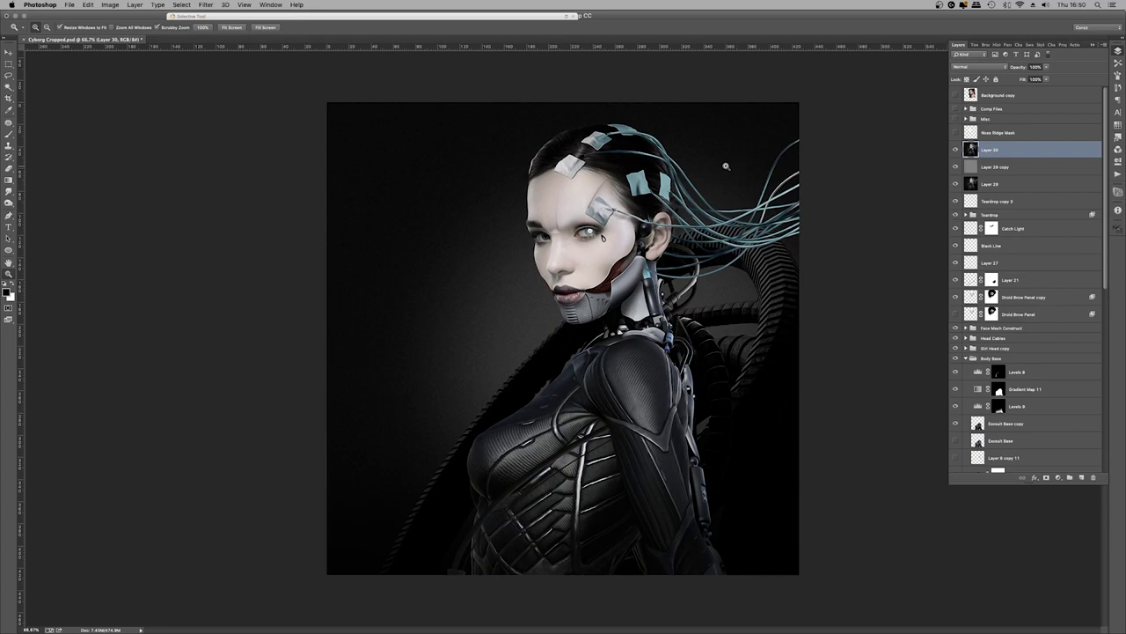
click(555, 247)
click(545, 247)
click(528, 248)
right_click(522, 247)
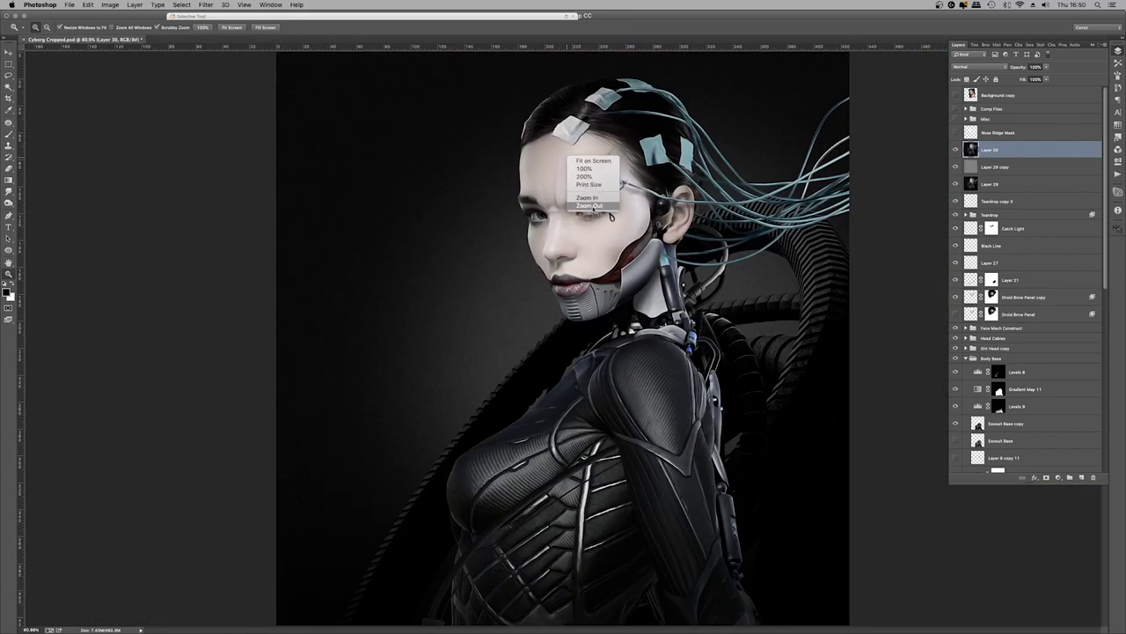
click(603, 206)
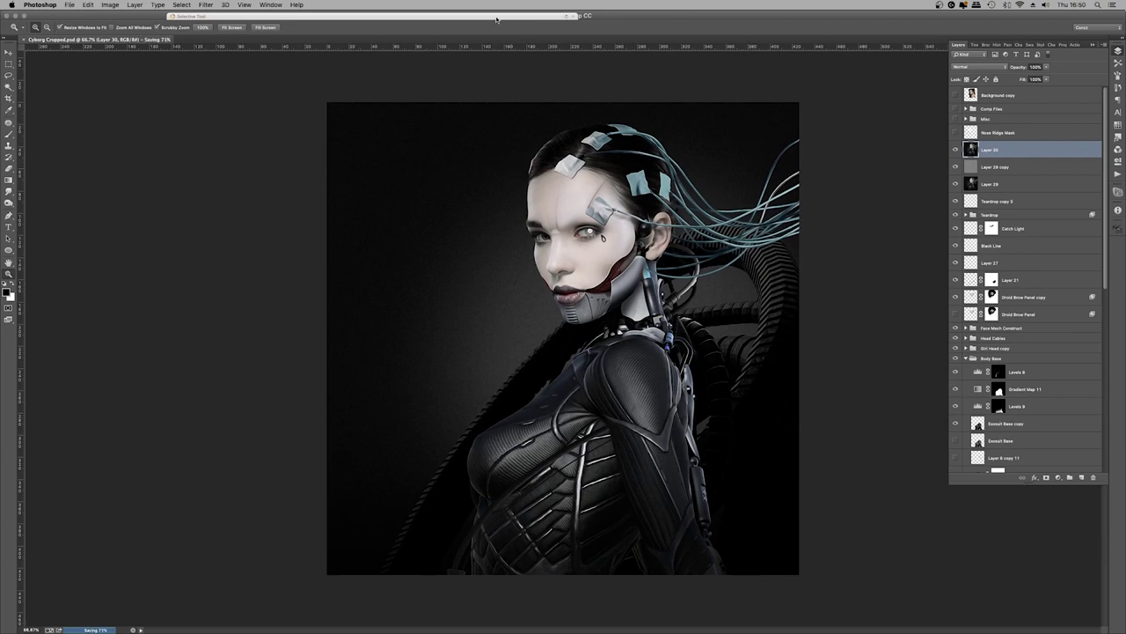
Apply the Color Efex Pro 4 Pro Contrast filter to Layer 30, slightly raising Correct Contrast, and collapse the Selective Tool window
double_click(553, 17)
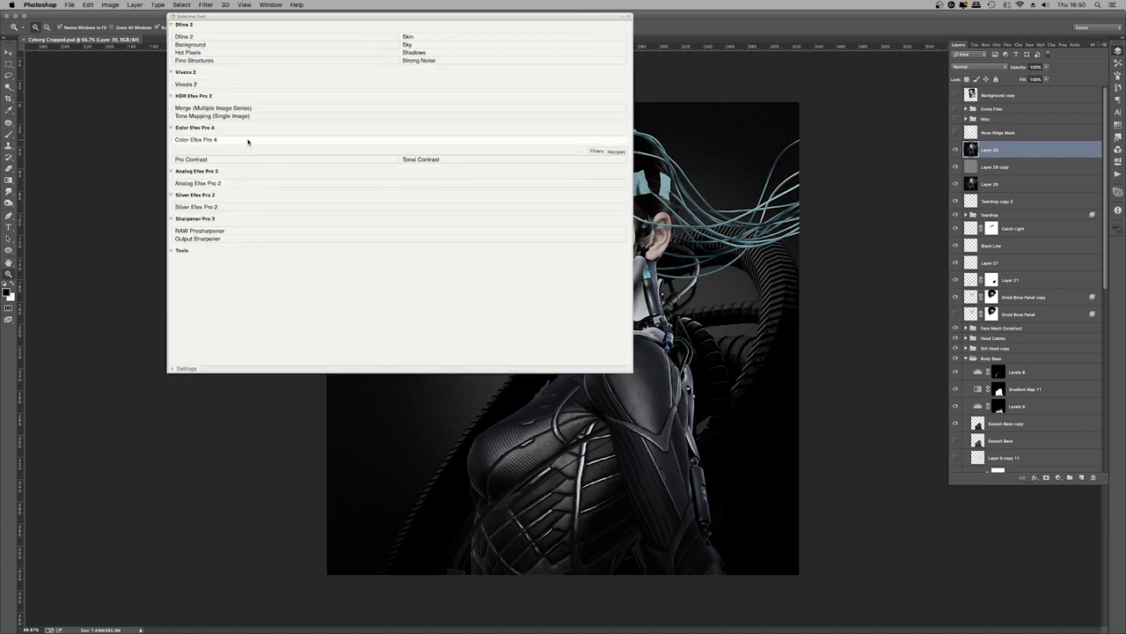
click(249, 141)
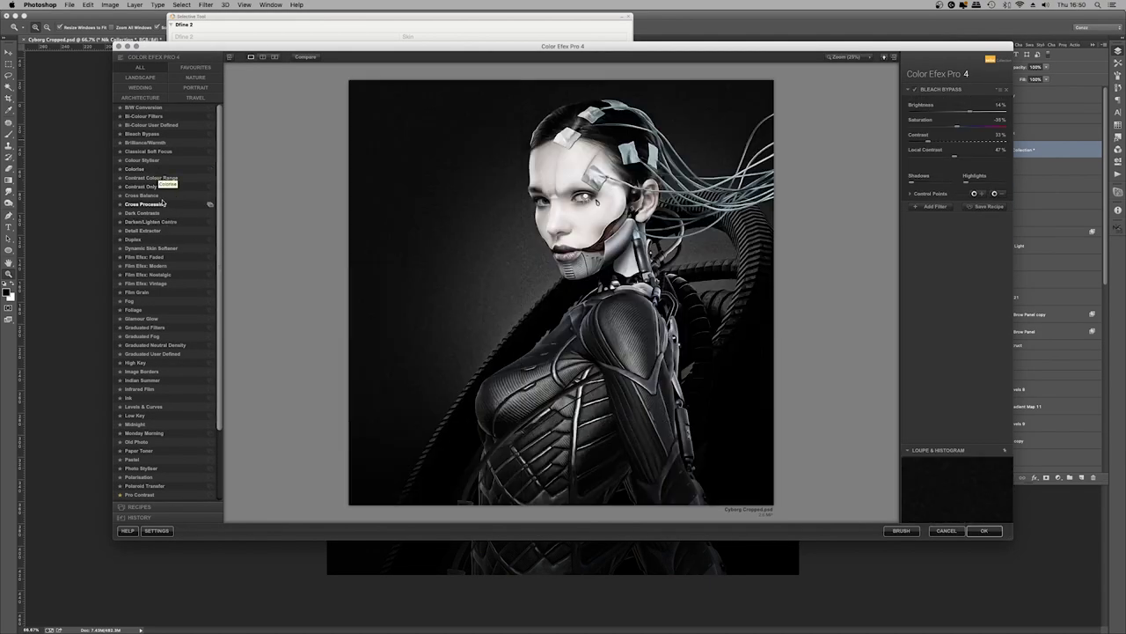
scroll(176, 378, down, 3)
click(141, 472)
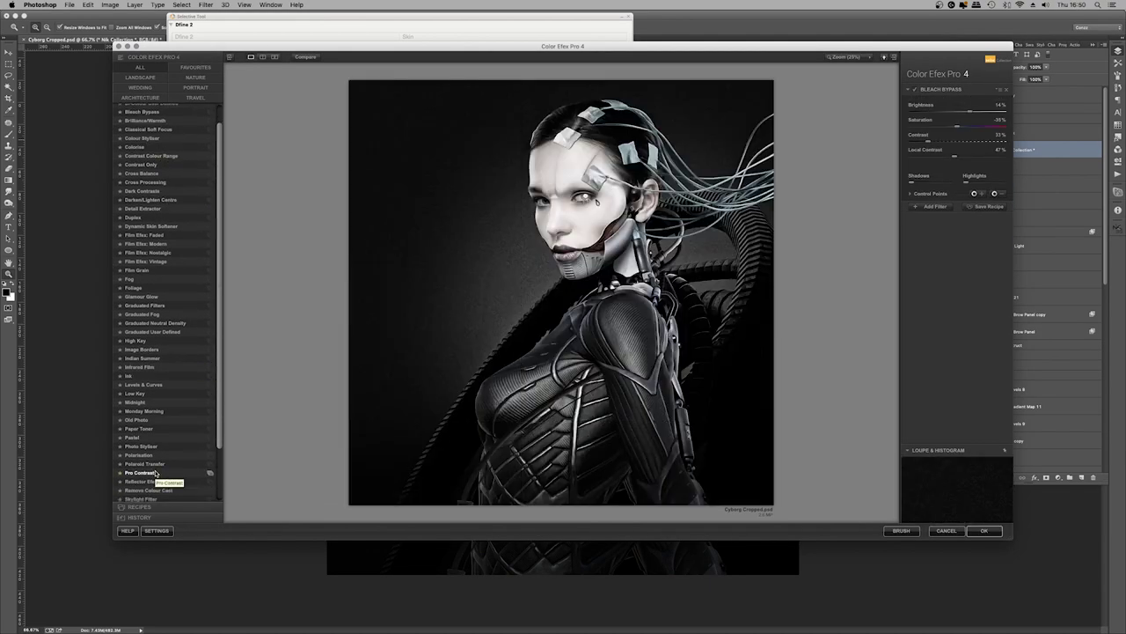
mouse_move(912, 126)
mouse_down()
mouse_move(924, 127)
mouse_move(913, 143)
mouse_move(917, 130)
mouse_up()
click(984, 530)
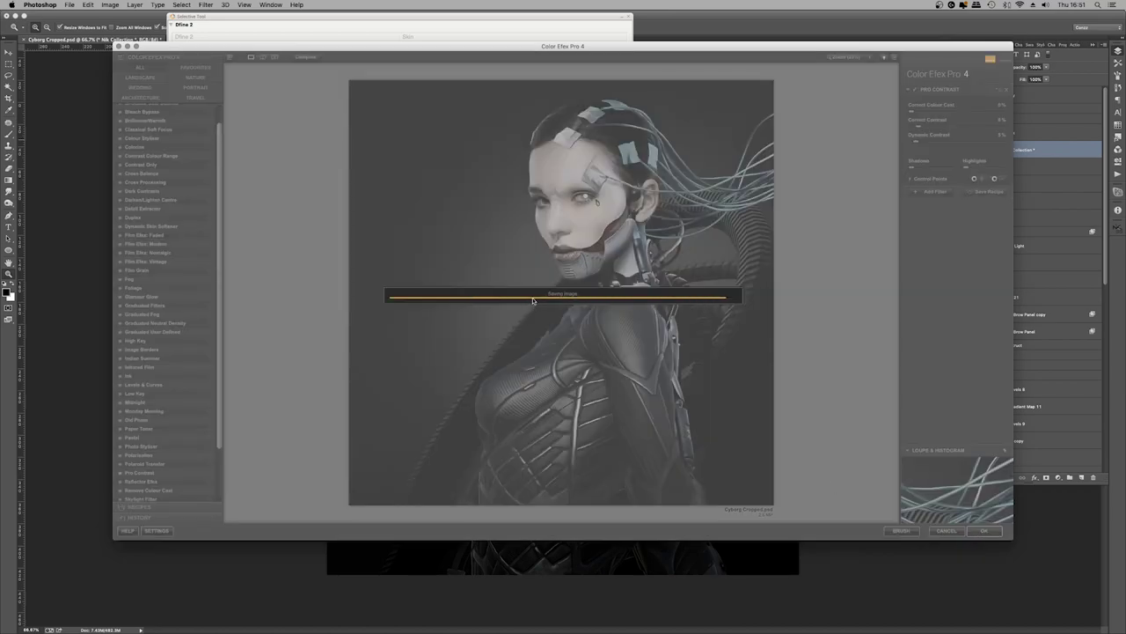
click(629, 17)
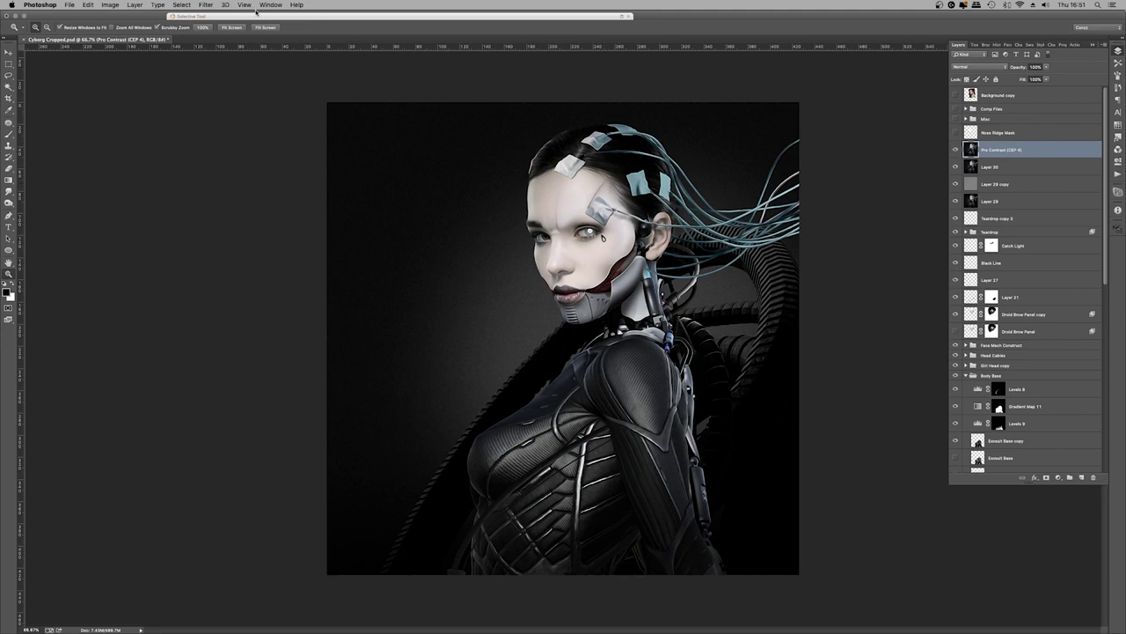
click(206, 4)
mouse_move(290, 110)
click(368, 197)
key(Escape)
click(206, 4)
mouse_move(209, 109)
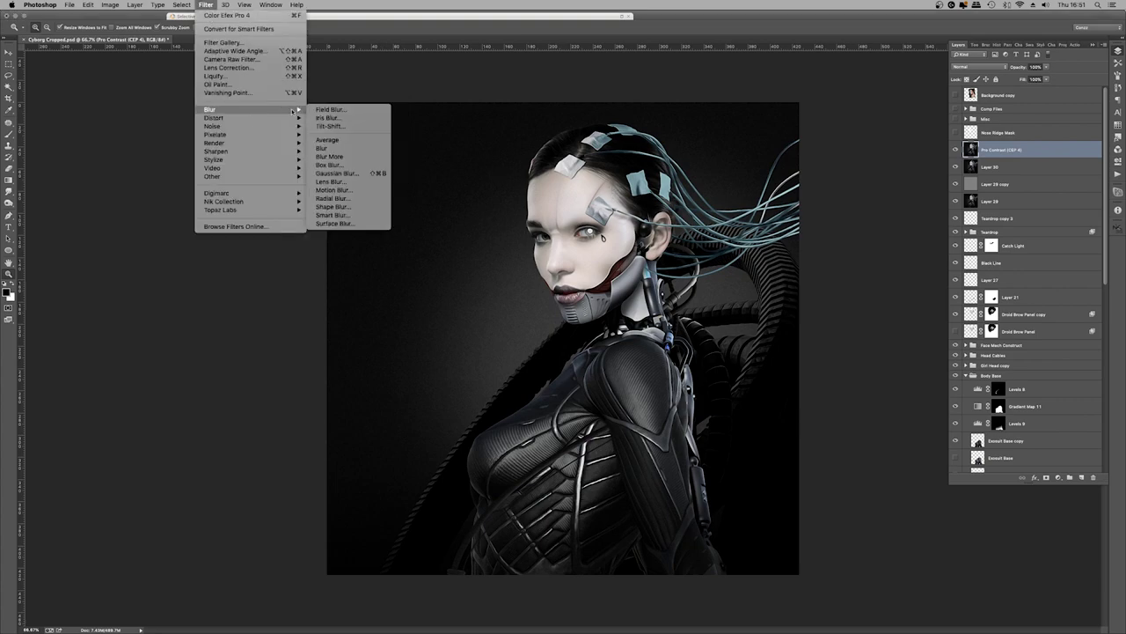
click(374, 117)
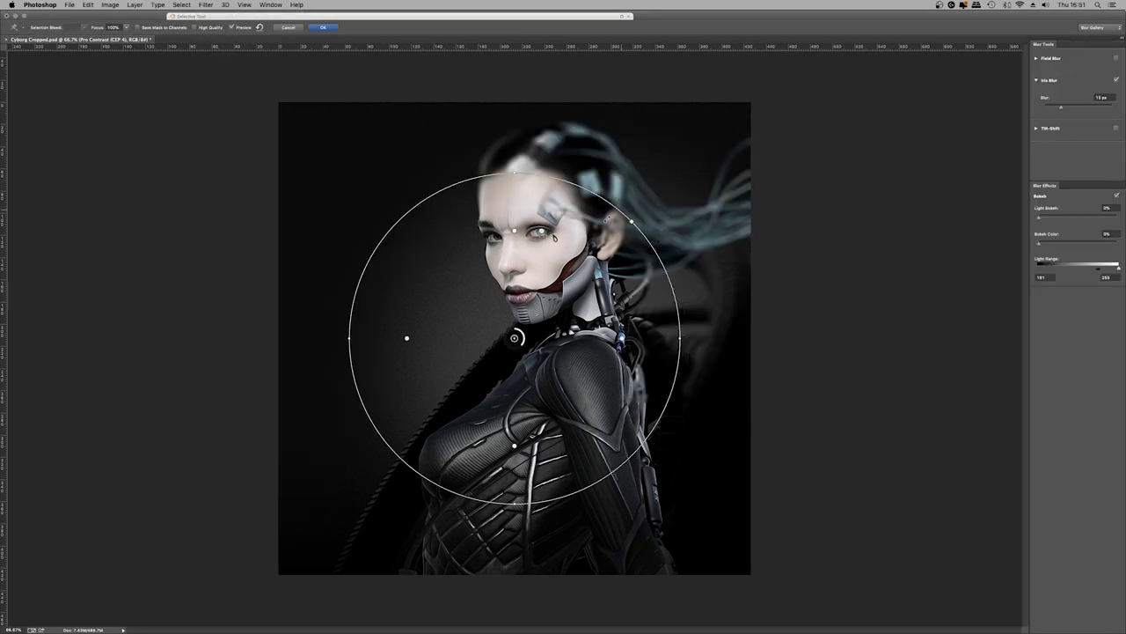
drag(515, 173, 655, 85)
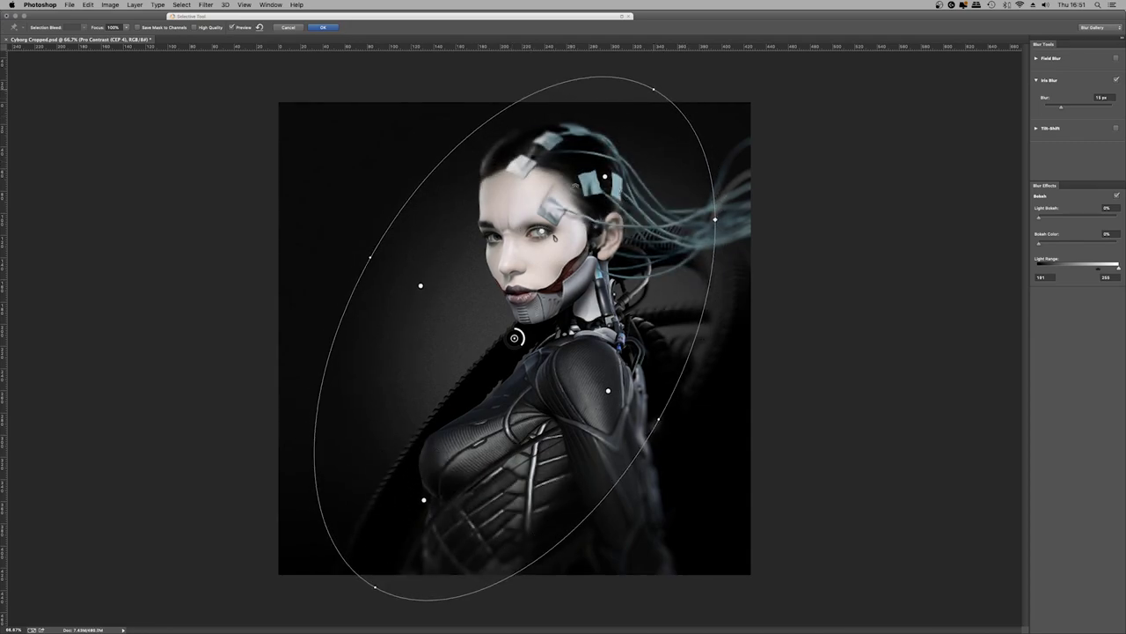
drag(368, 257, 336, 241)
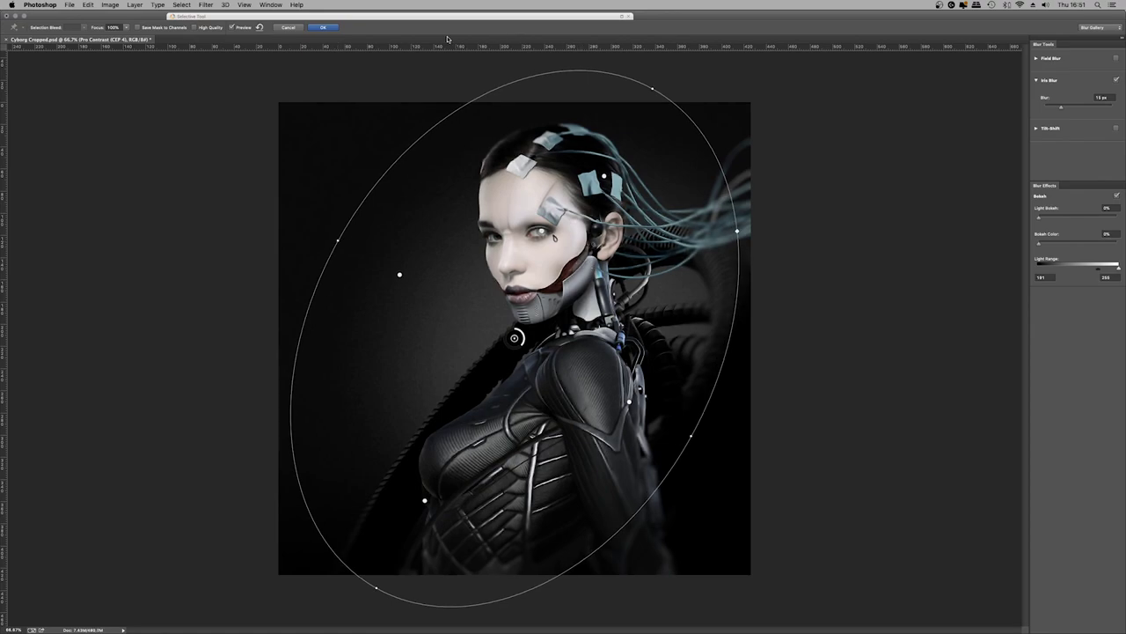
click(288, 27)
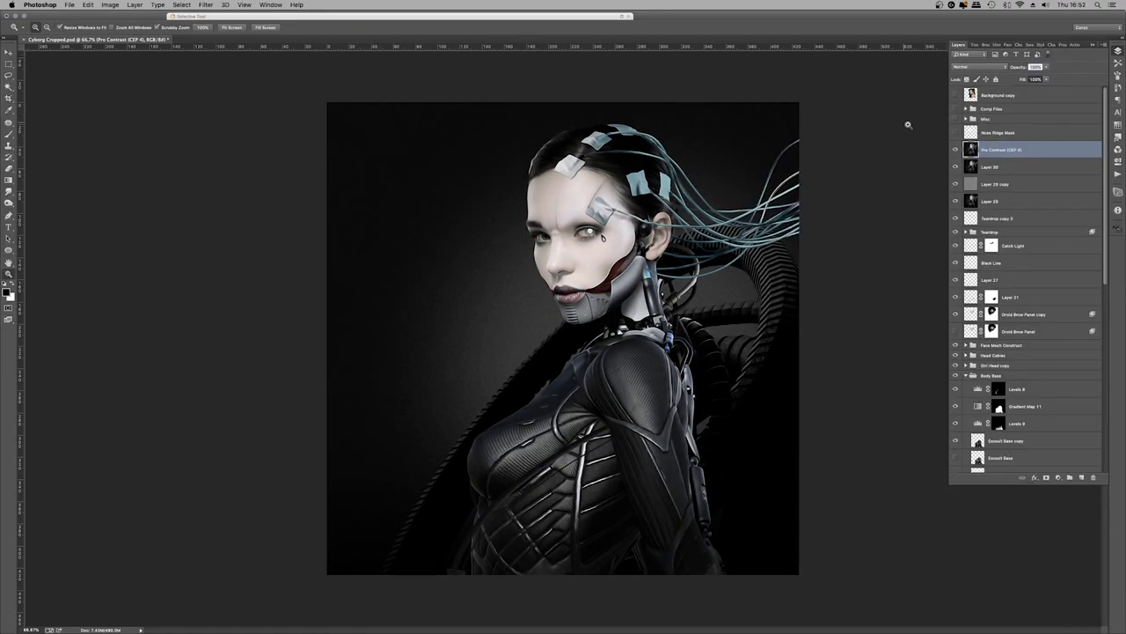
Add a Selective Color adjustment above the Pro Contrast layer, setting Neutrals to cyan +7 and magenta -1 with slightly reduced yellow
click(1058, 477)
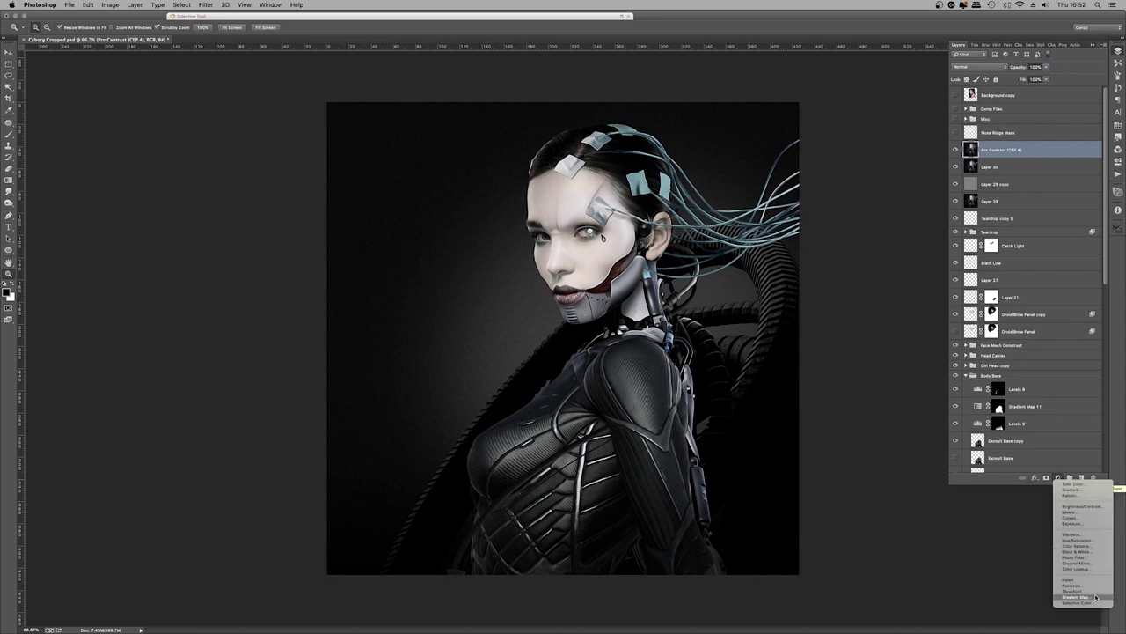
click(1091, 603)
mouse_move(1026, 100)
mouse_down()
mouse_move(994, 102)
mouse_move(1035, 100)
mouse_move(1023, 115)
mouse_up()
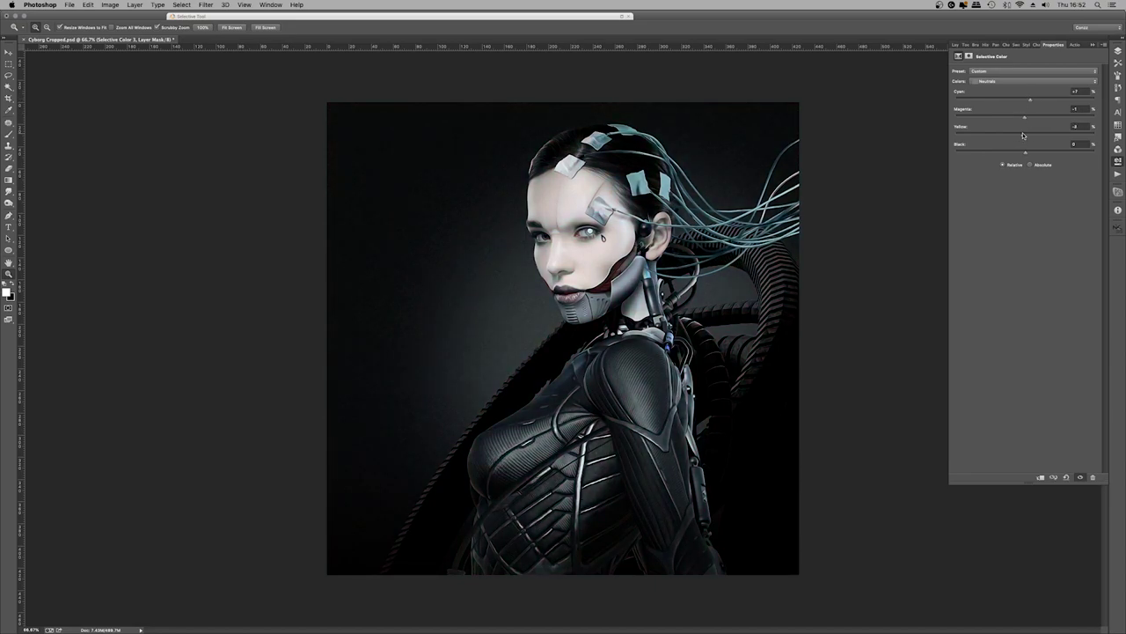
Shift the cyan tones toward blue in the Selective Color adjustment by raising magenta and lowering yellow for Cyans
click(1038, 81)
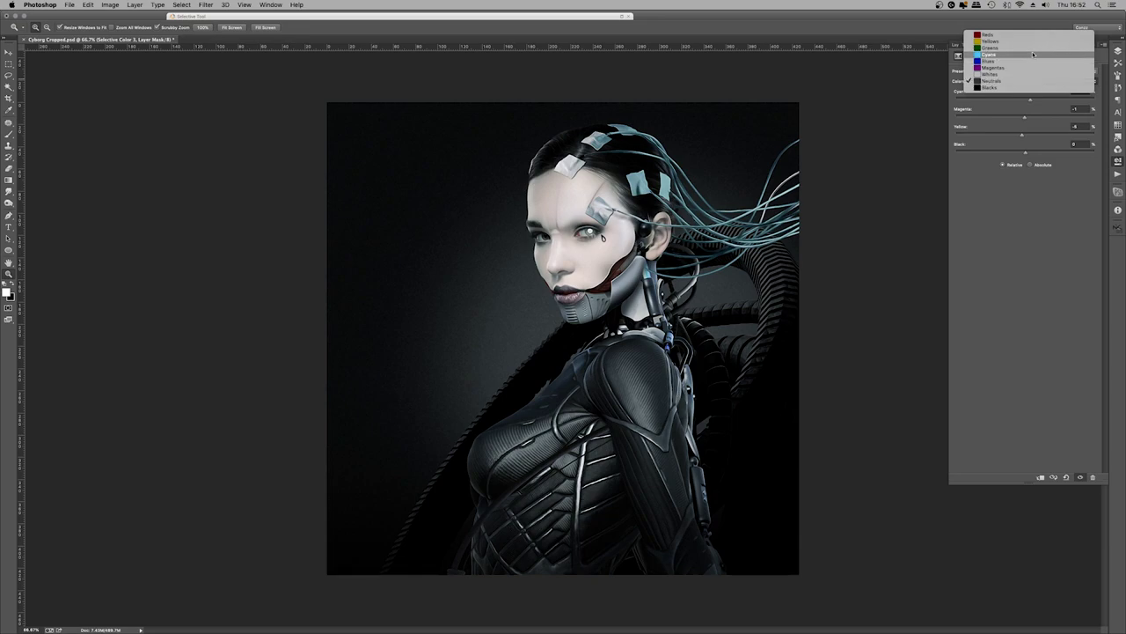
click(1033, 54)
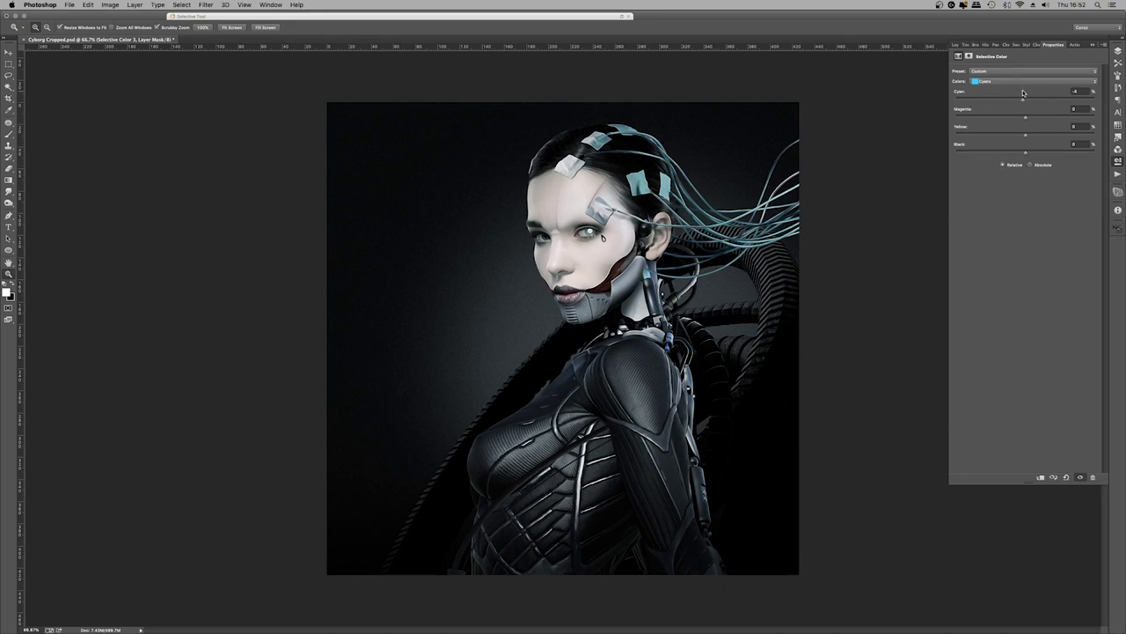
drag(1025, 119, 1047, 111)
drag(1028, 135, 993, 137)
key(F7)
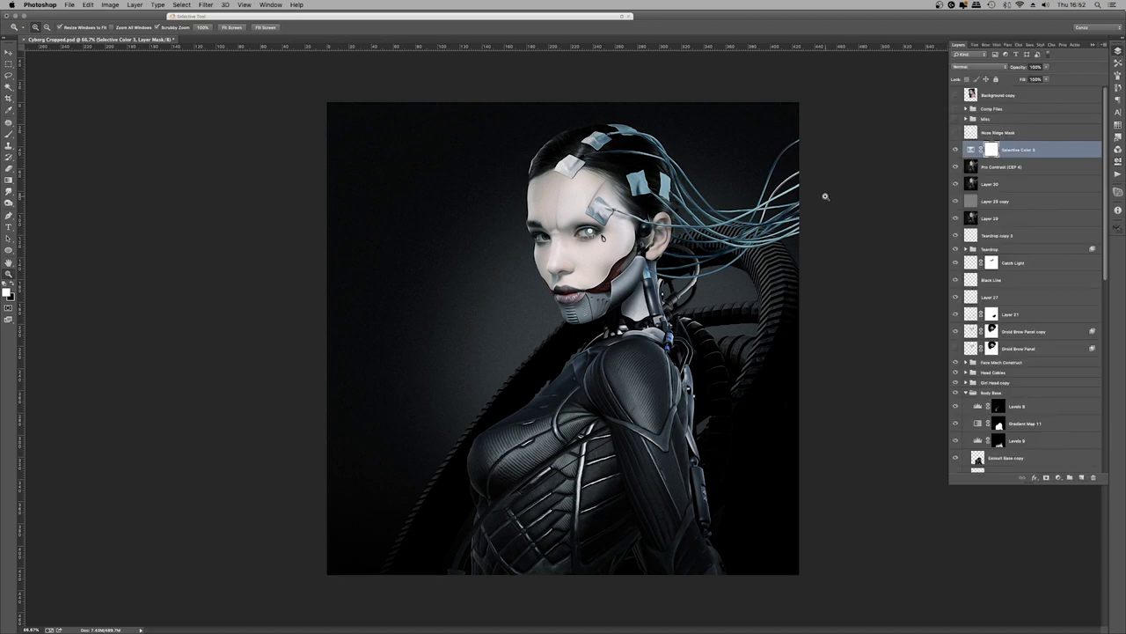
Start an Iris Blur on the Pro Contrast layer and enlarge its circular focus area around the figure
click(992, 167)
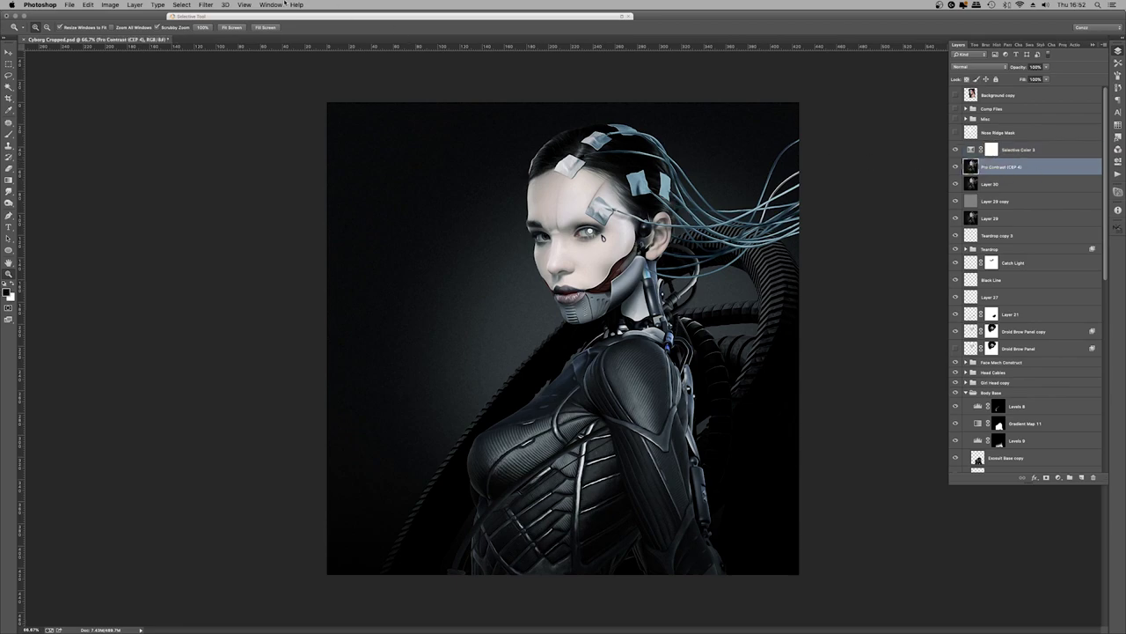
click(205, 5)
mouse_move(237, 109)
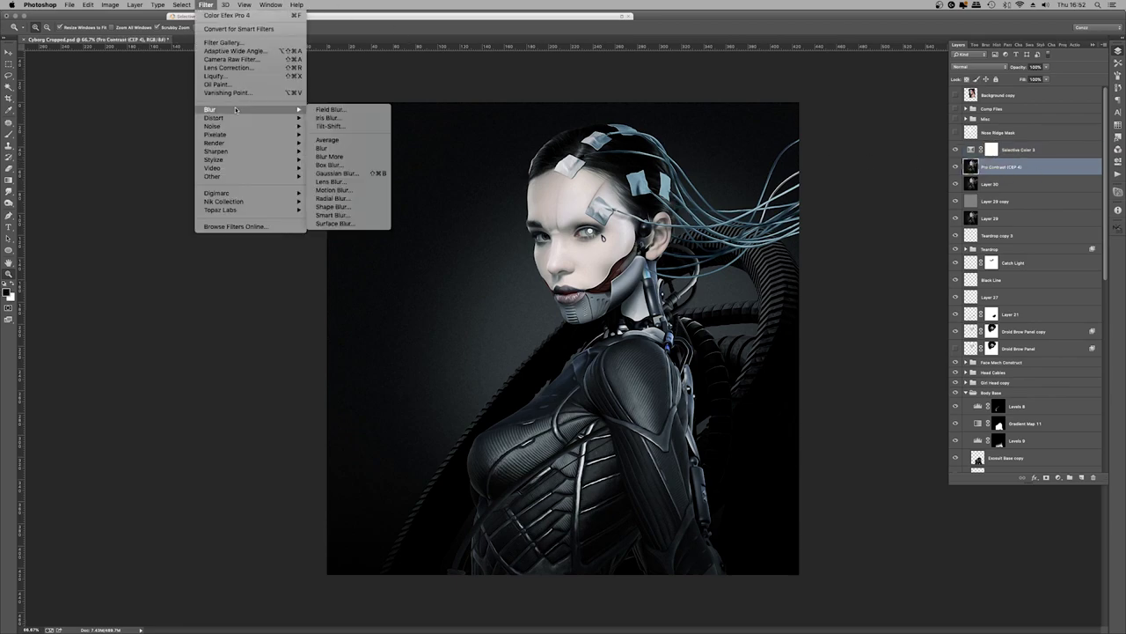
click(329, 117)
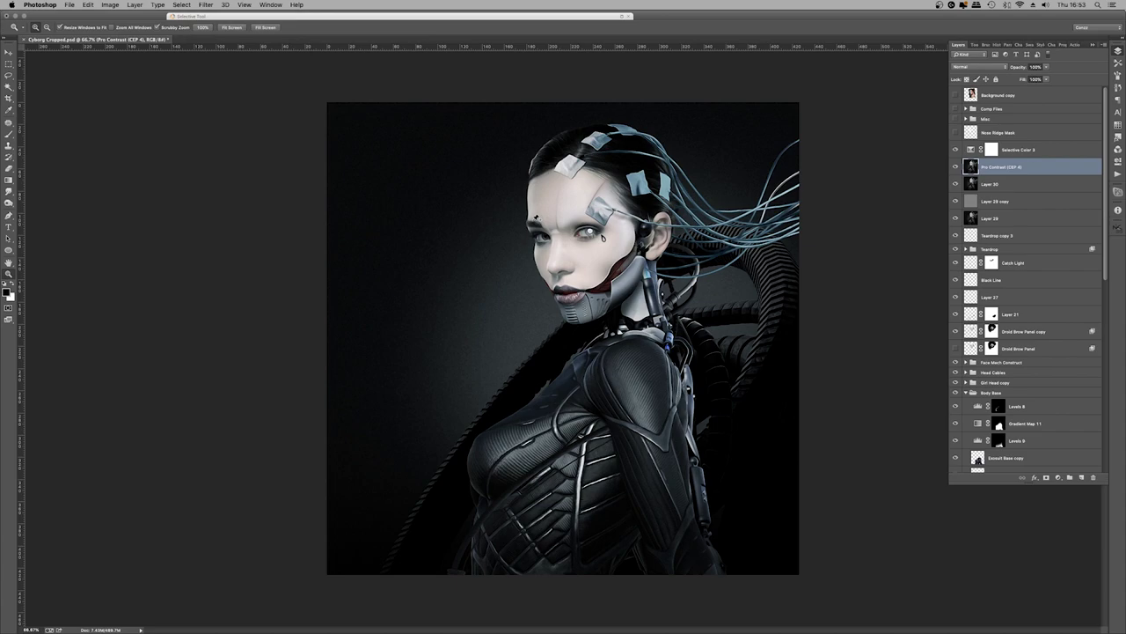
drag(525, 160, 643, 143)
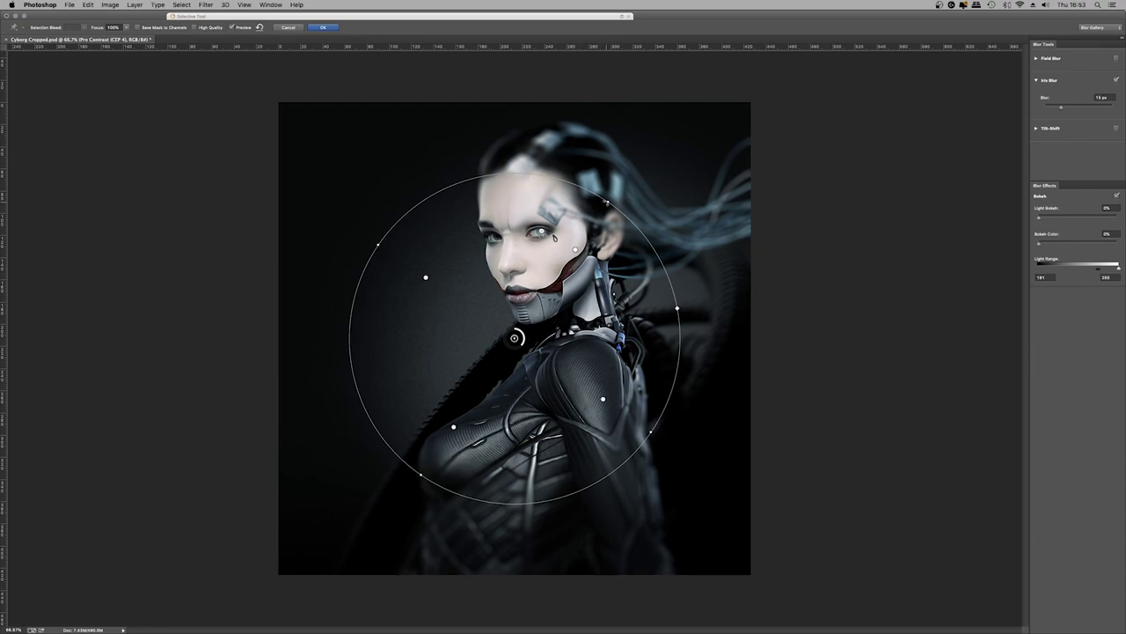
drag(676, 308, 763, 290)
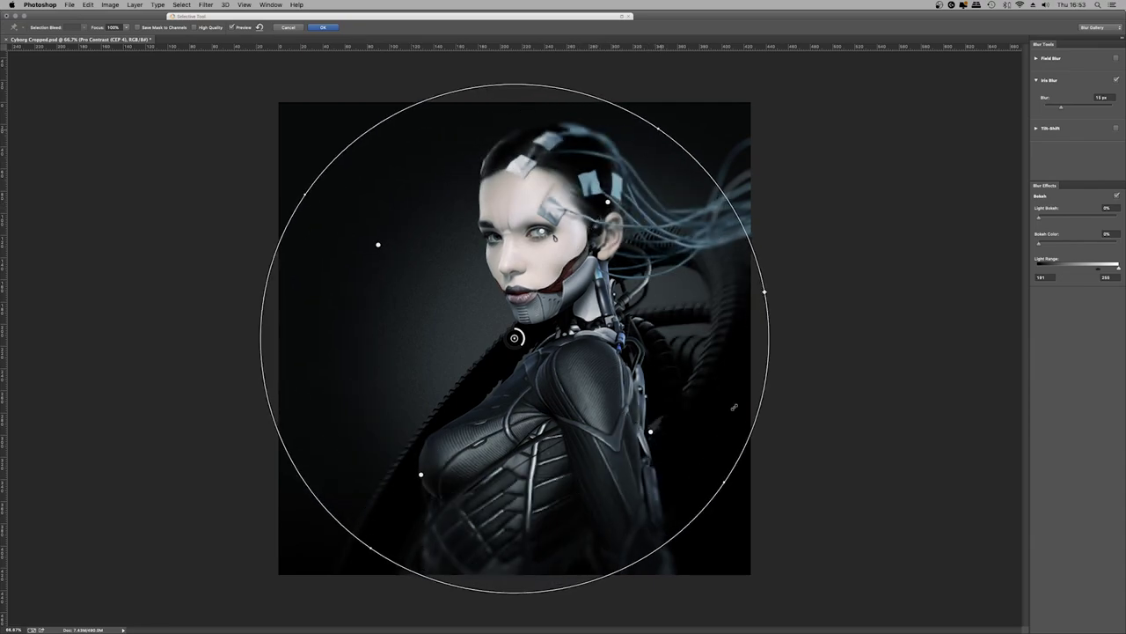
click(720, 480)
key(super+z)
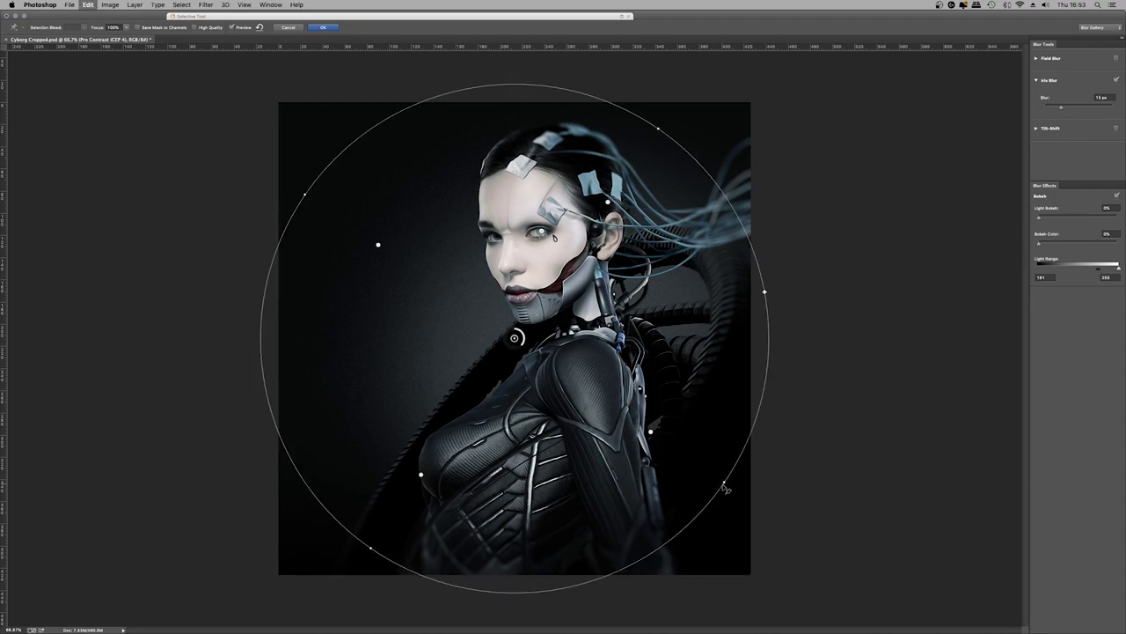
Reshape the iris into a large diagonal ellipse following the figure and centre it on the woman's lips
drag(711, 487, 674, 464)
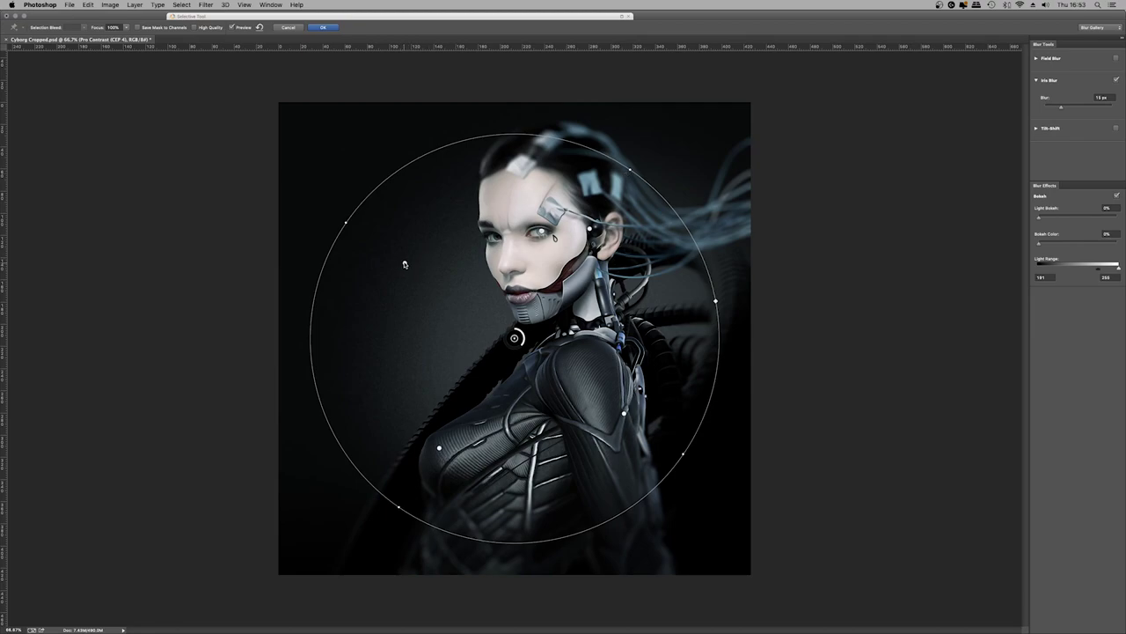
drag(647, 176, 671, 141)
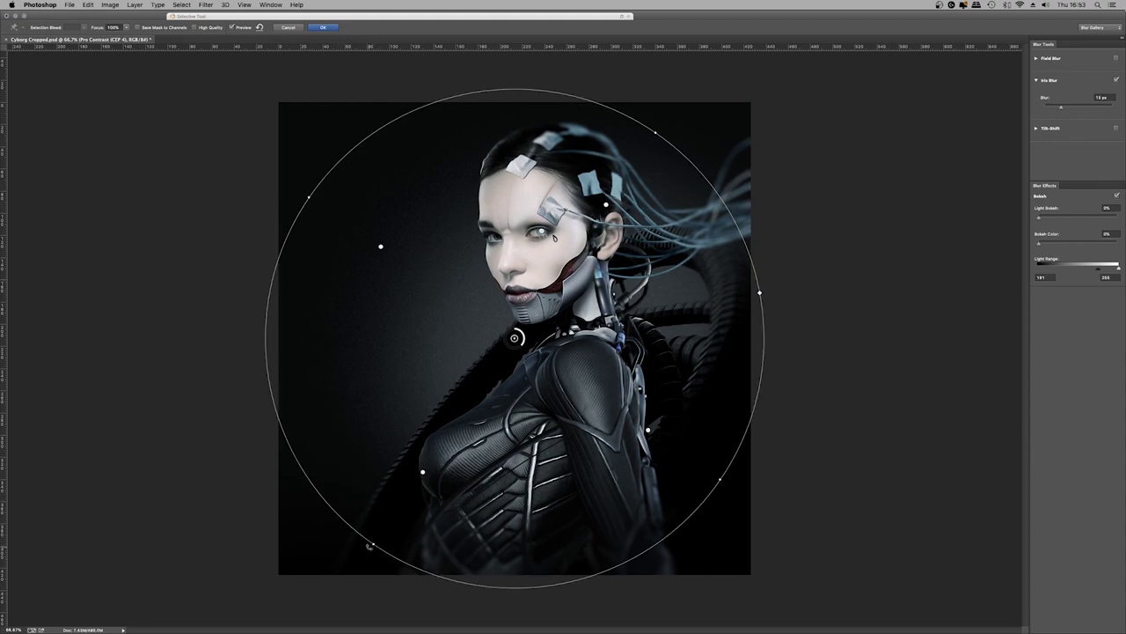
drag(371, 543, 303, 594)
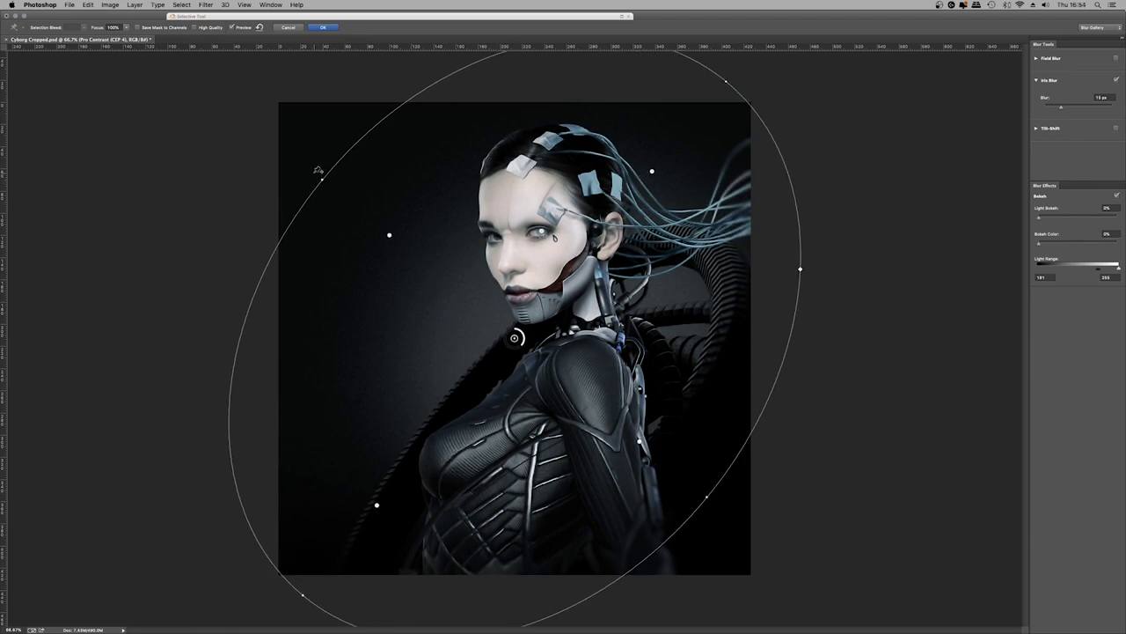
drag(322, 180, 388, 210)
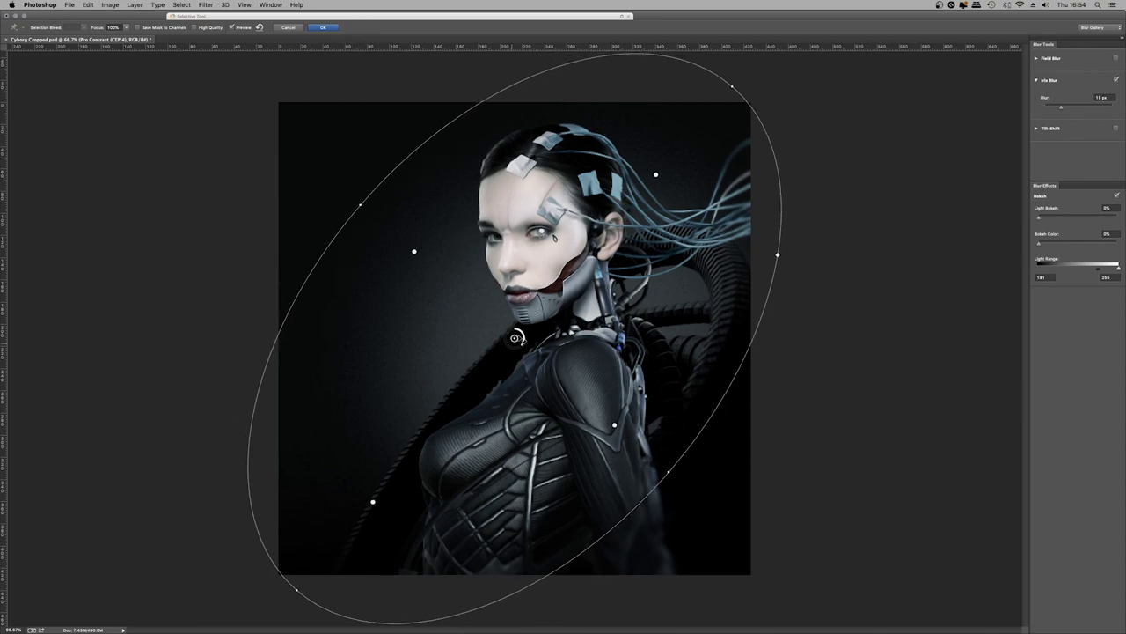
drag(517, 337, 523, 298)
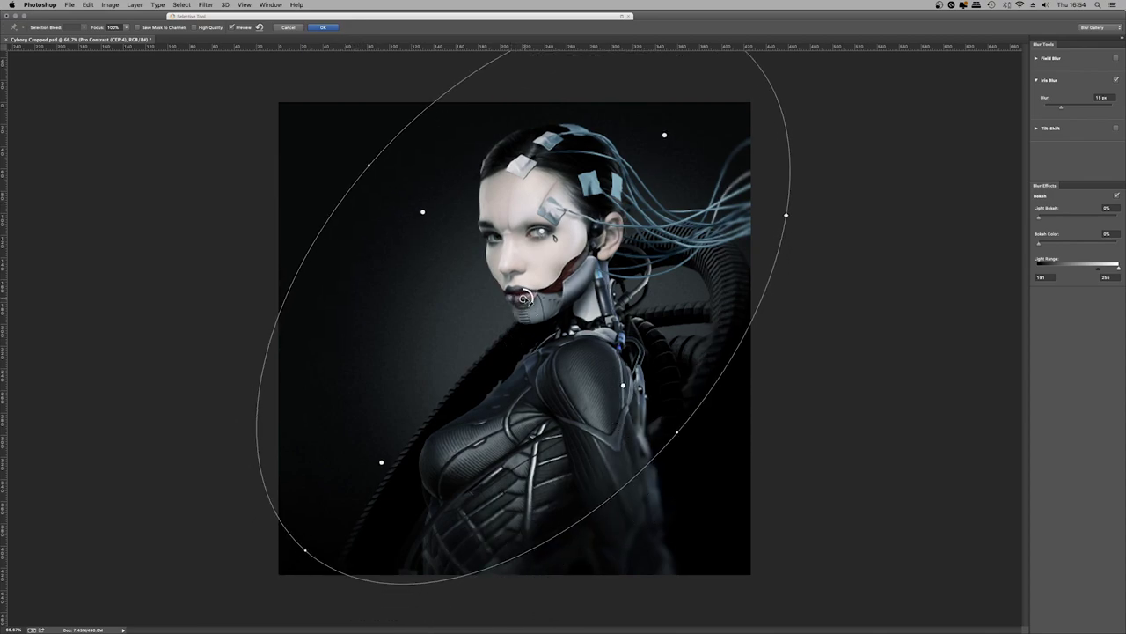
Set the Iris Blur amount to 7 px, fine-tune the ellipse's lower end, and apply the blur
drag(1063, 108, 1055, 107)
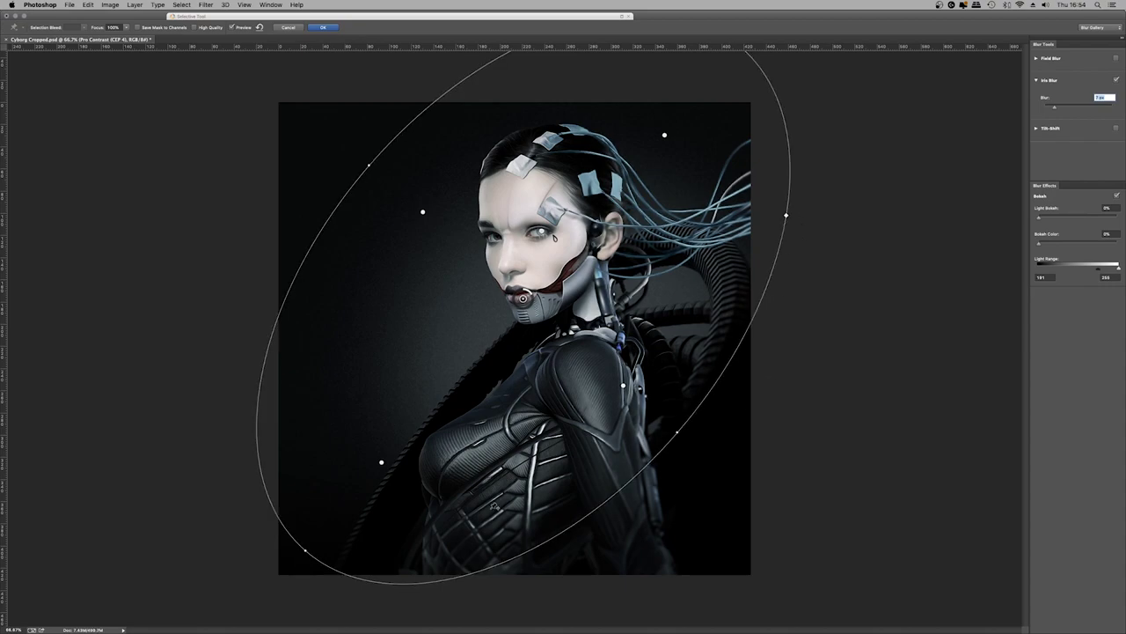
drag(301, 552, 327, 570)
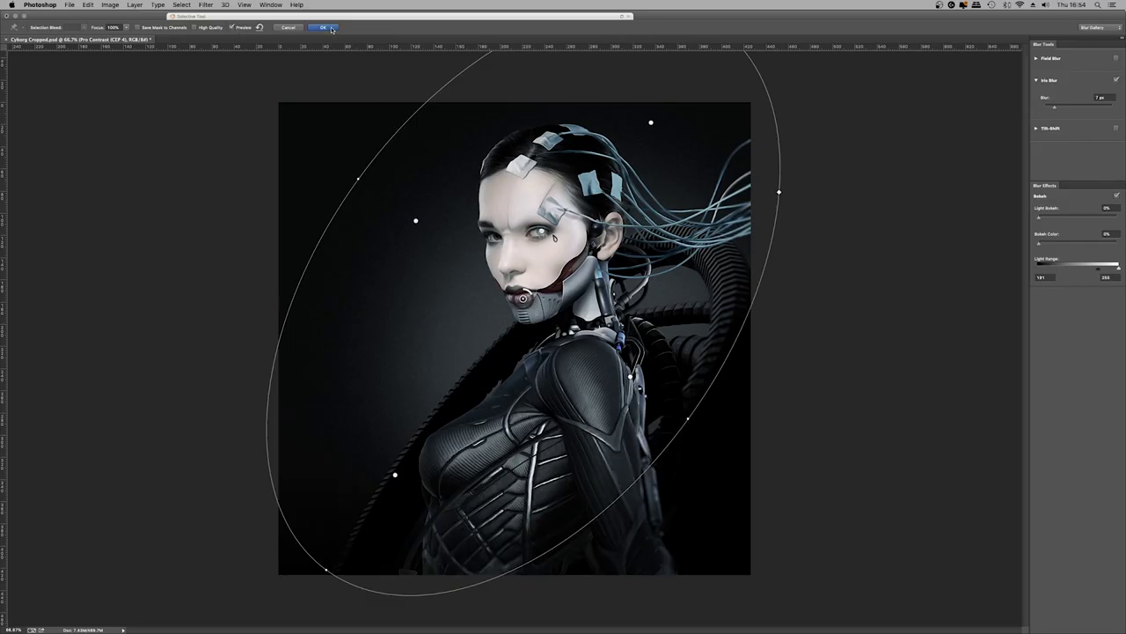
click(332, 29)
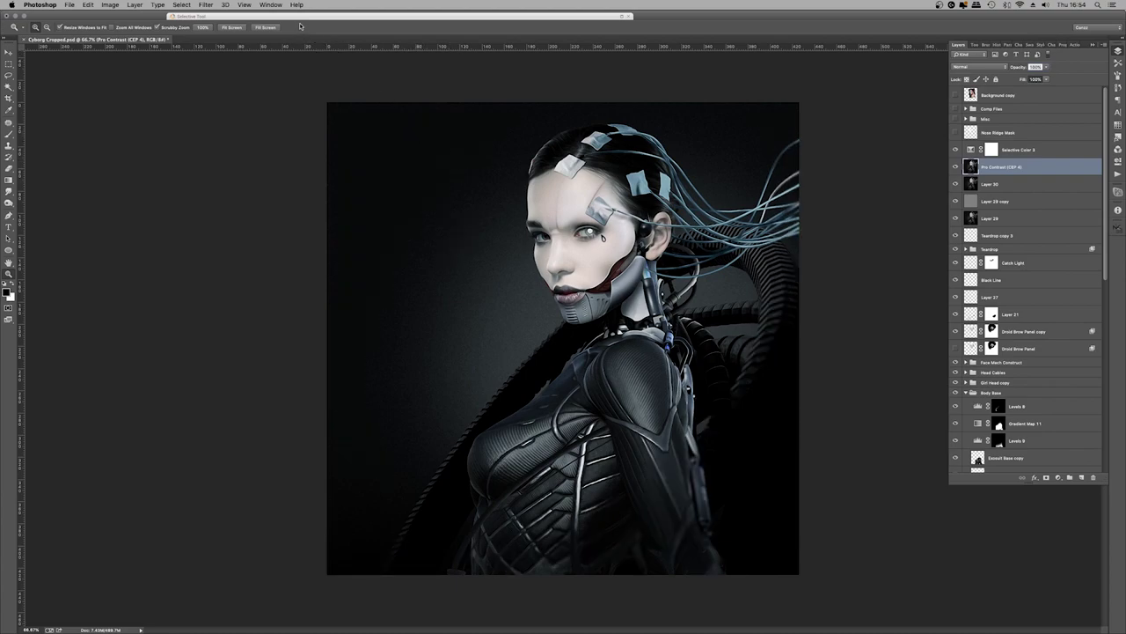
Raise the clarity of the Pro Contrast layer slightly with the Camera Raw filter
click(205, 5)
click(564, 184)
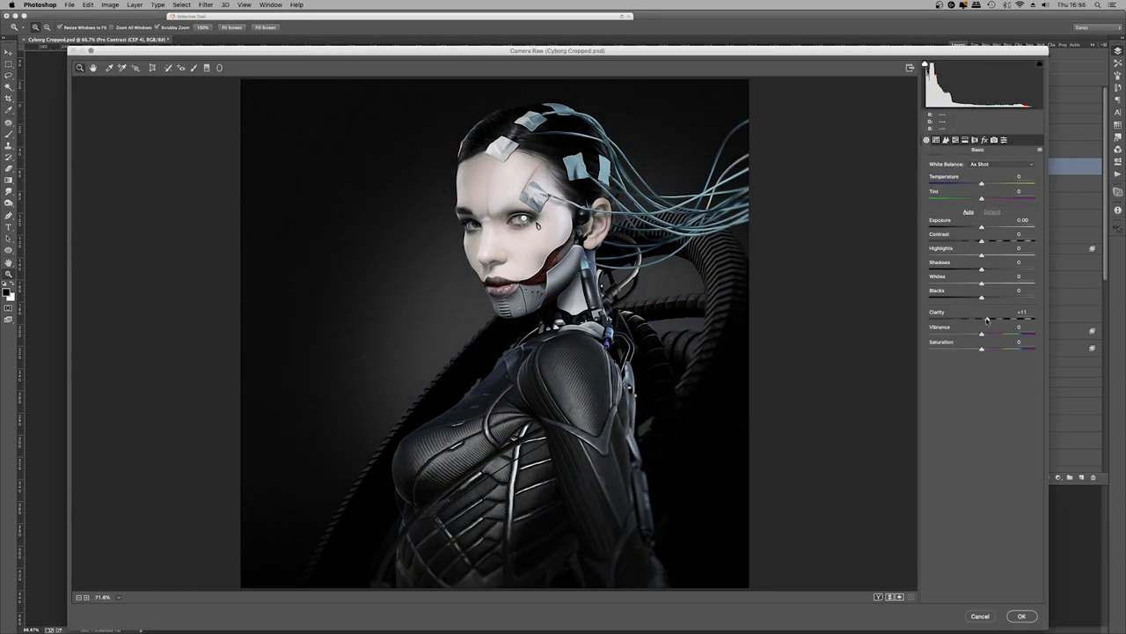
drag(986, 319, 983, 320)
click(1021, 616)
Soften a duplicate of the Pro Contrast layer with Gaussian Blur and lower the duplicate's opacity
key(super+j)
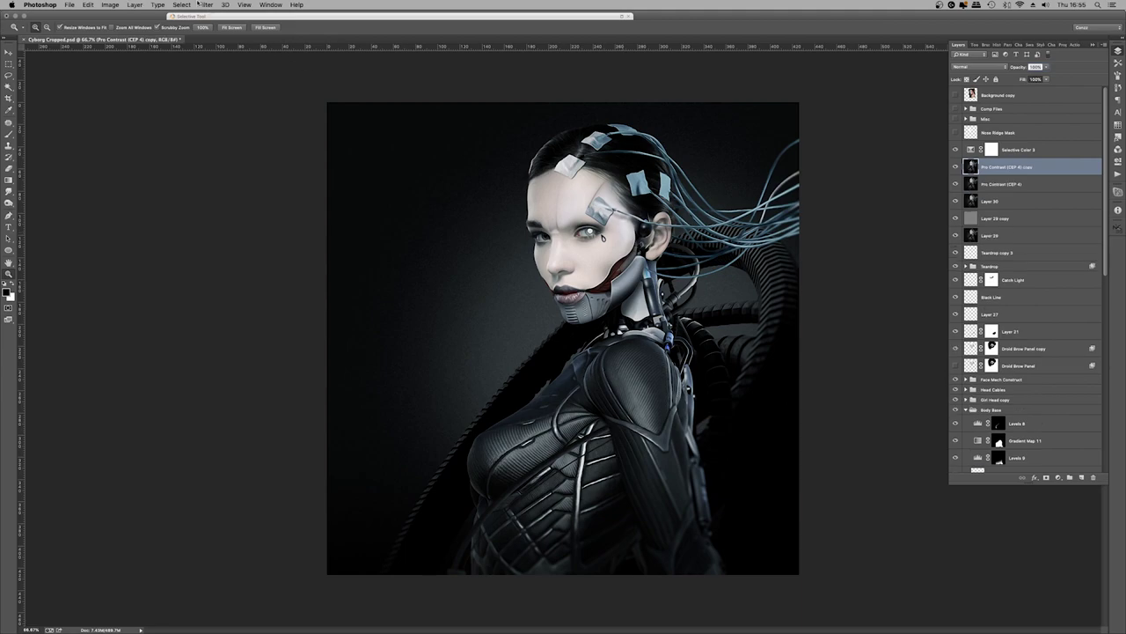
click(204, 4)
mouse_move(264, 112)
click(344, 175)
drag(317, 285, 354, 287)
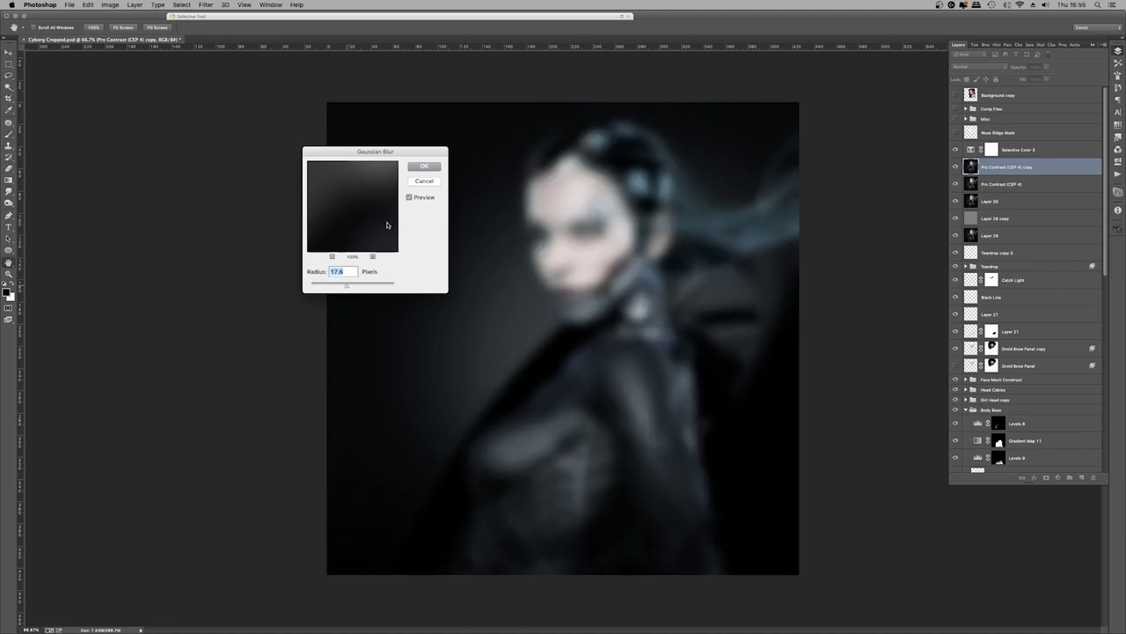
key(Return)
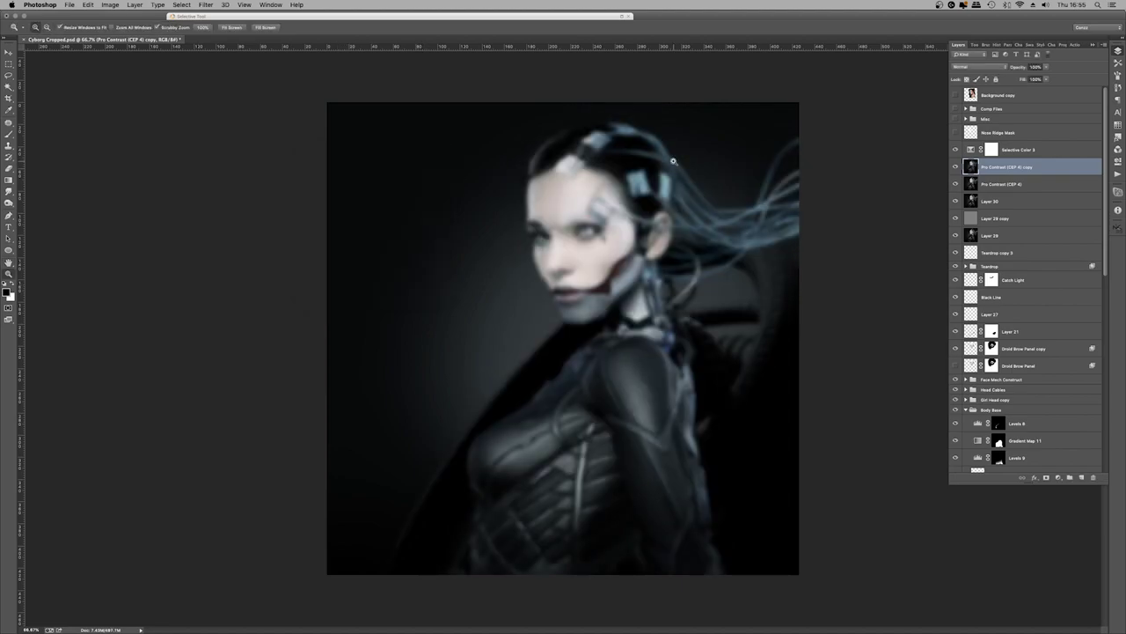
drag(1045, 70, 1000, 82)
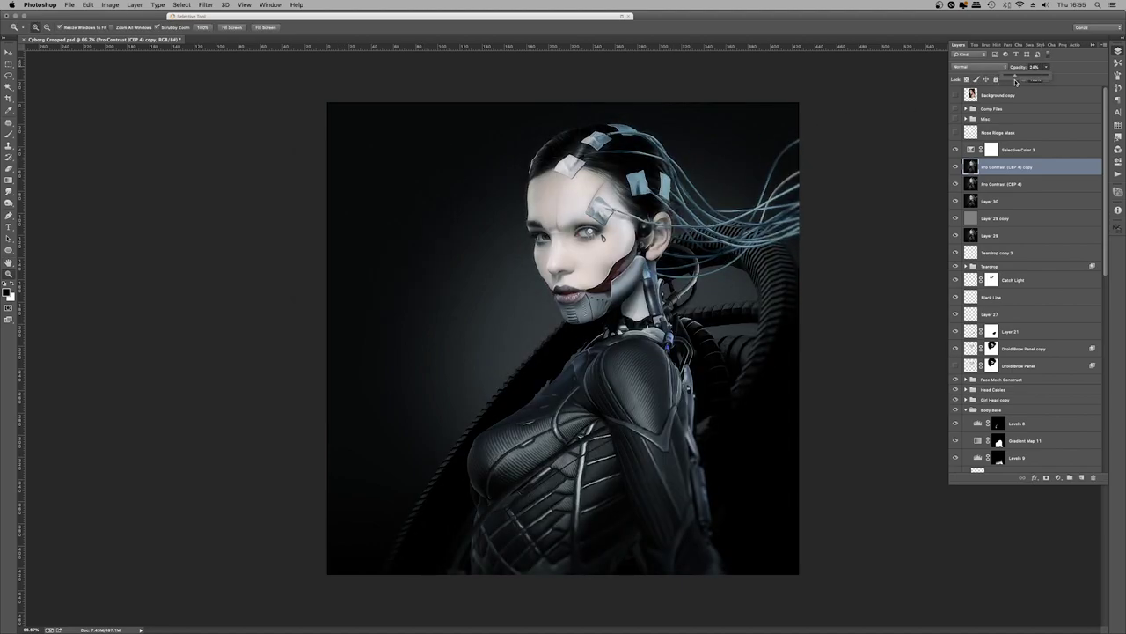